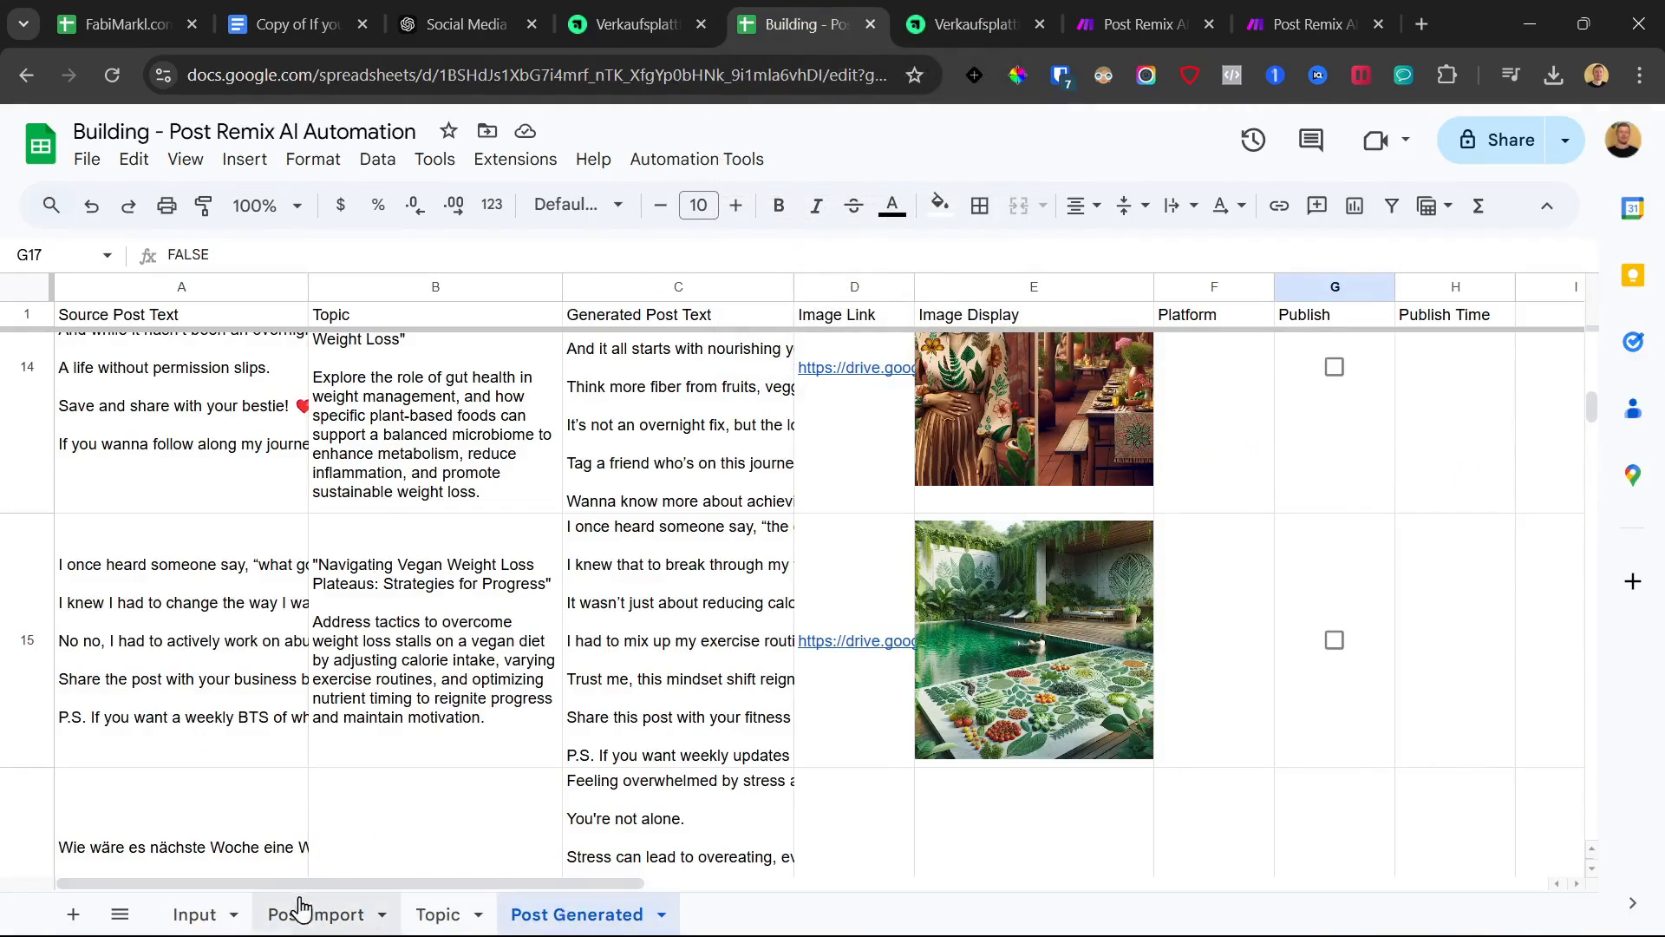
Browse the Post Import, Topic and Post Generated sheets of the Post Remix spreadsheet
left_click(323, 916)
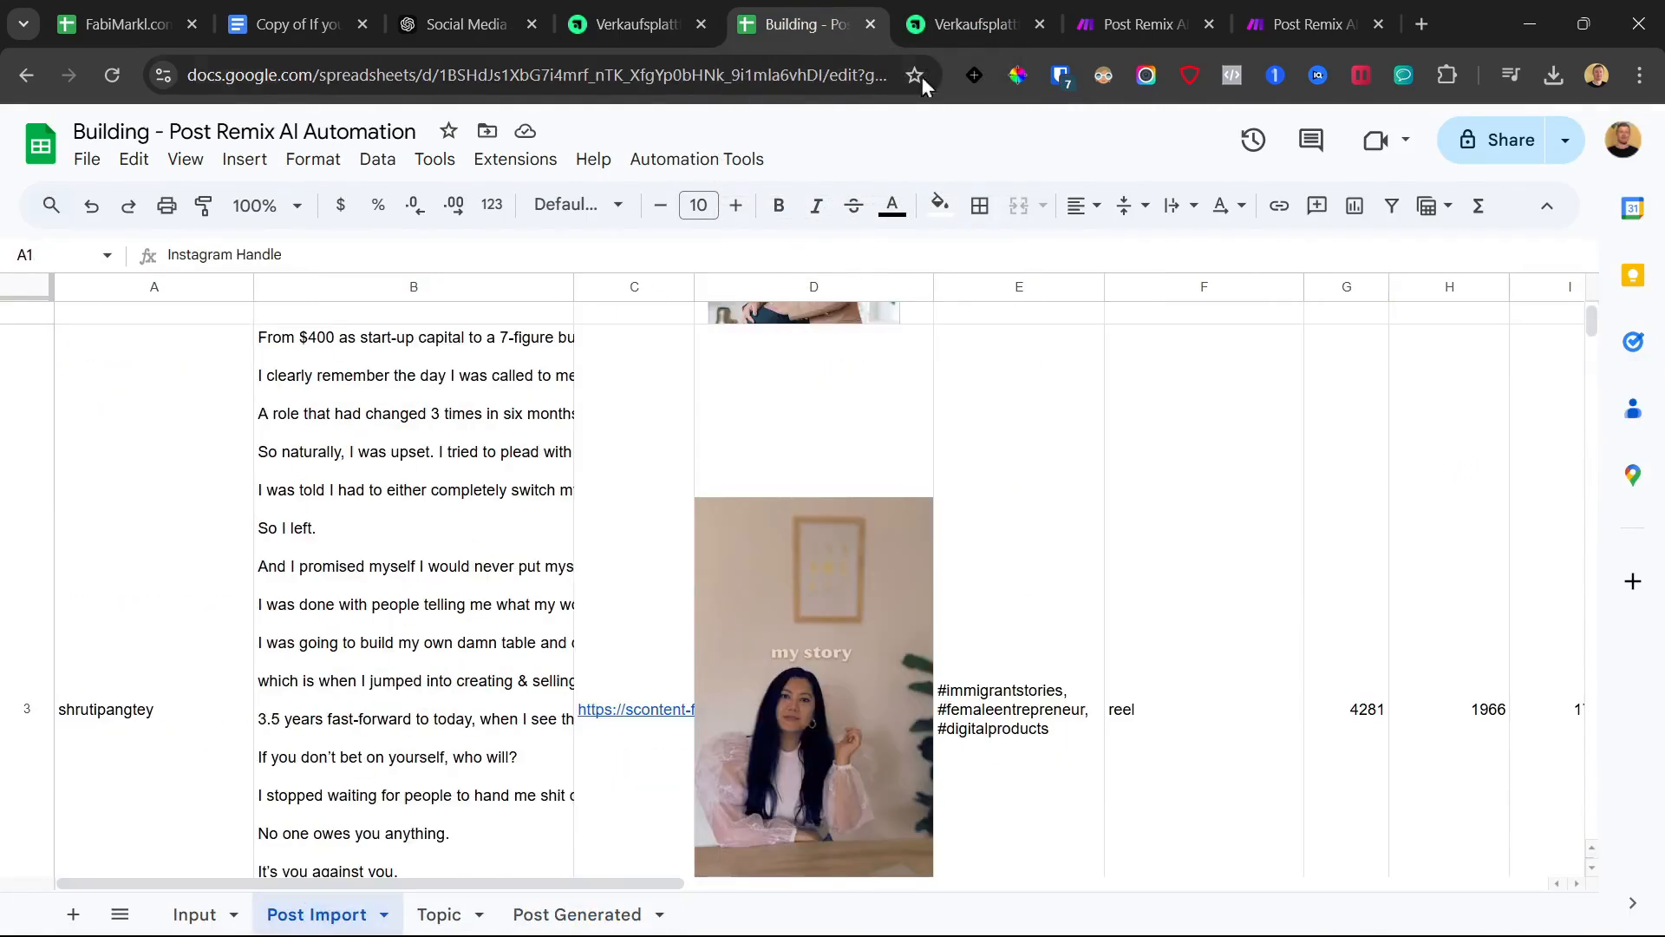
scroll(537, 650, "down", 4)
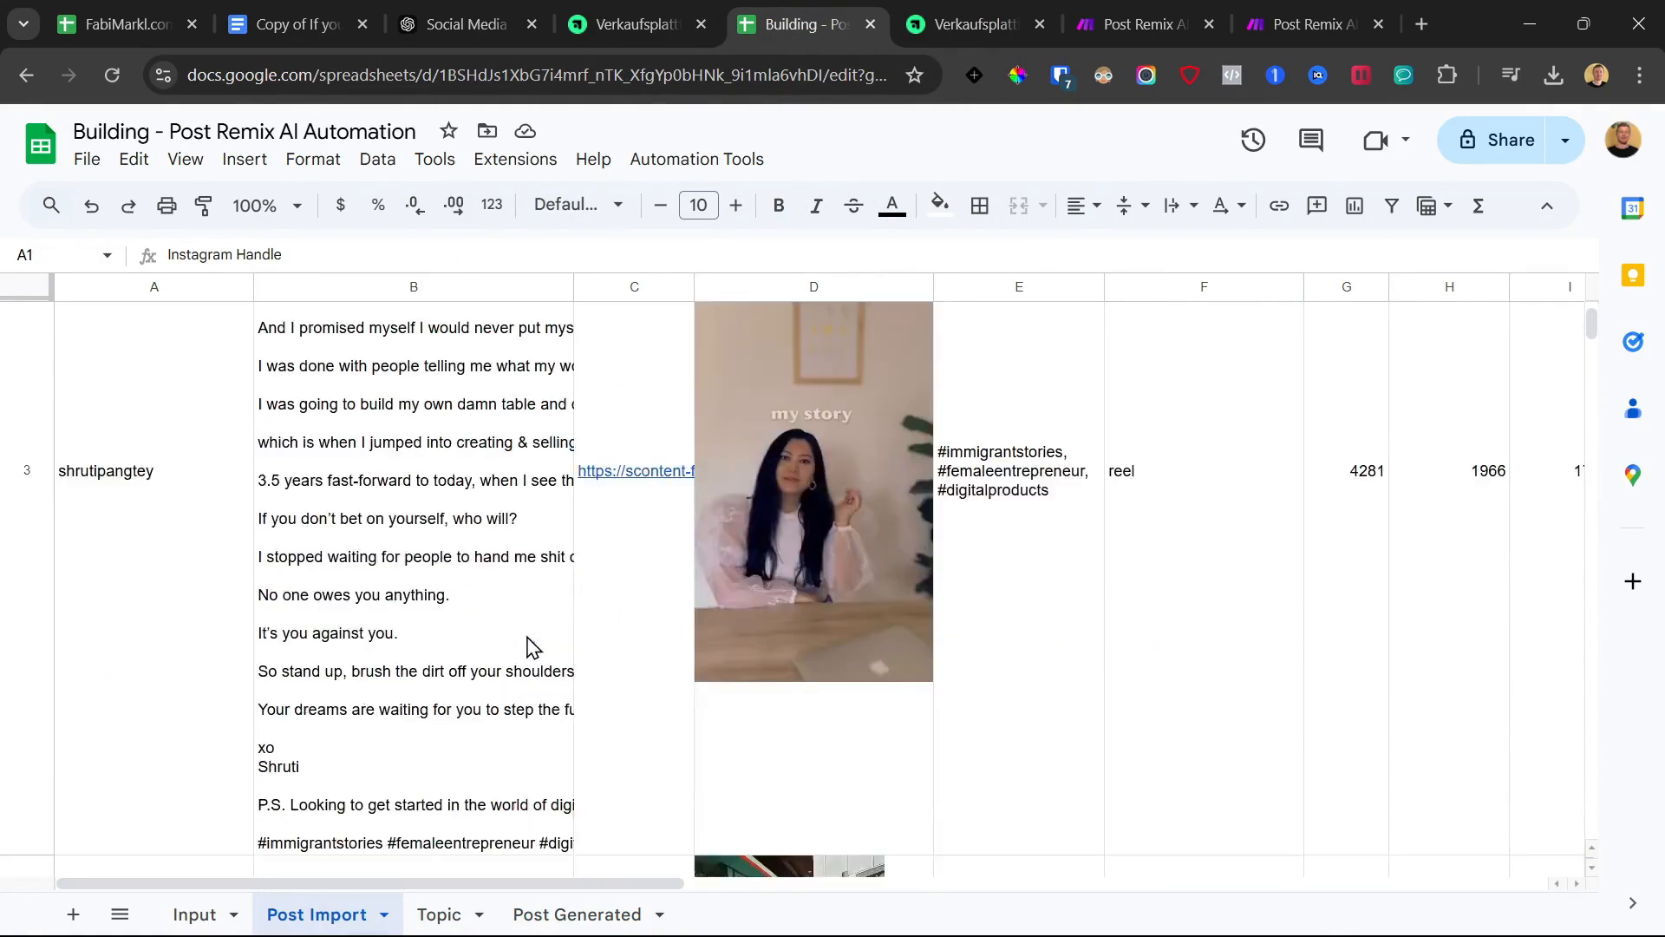
scroll(533, 653, "up", 7)
scroll(529, 654, "down", 2)
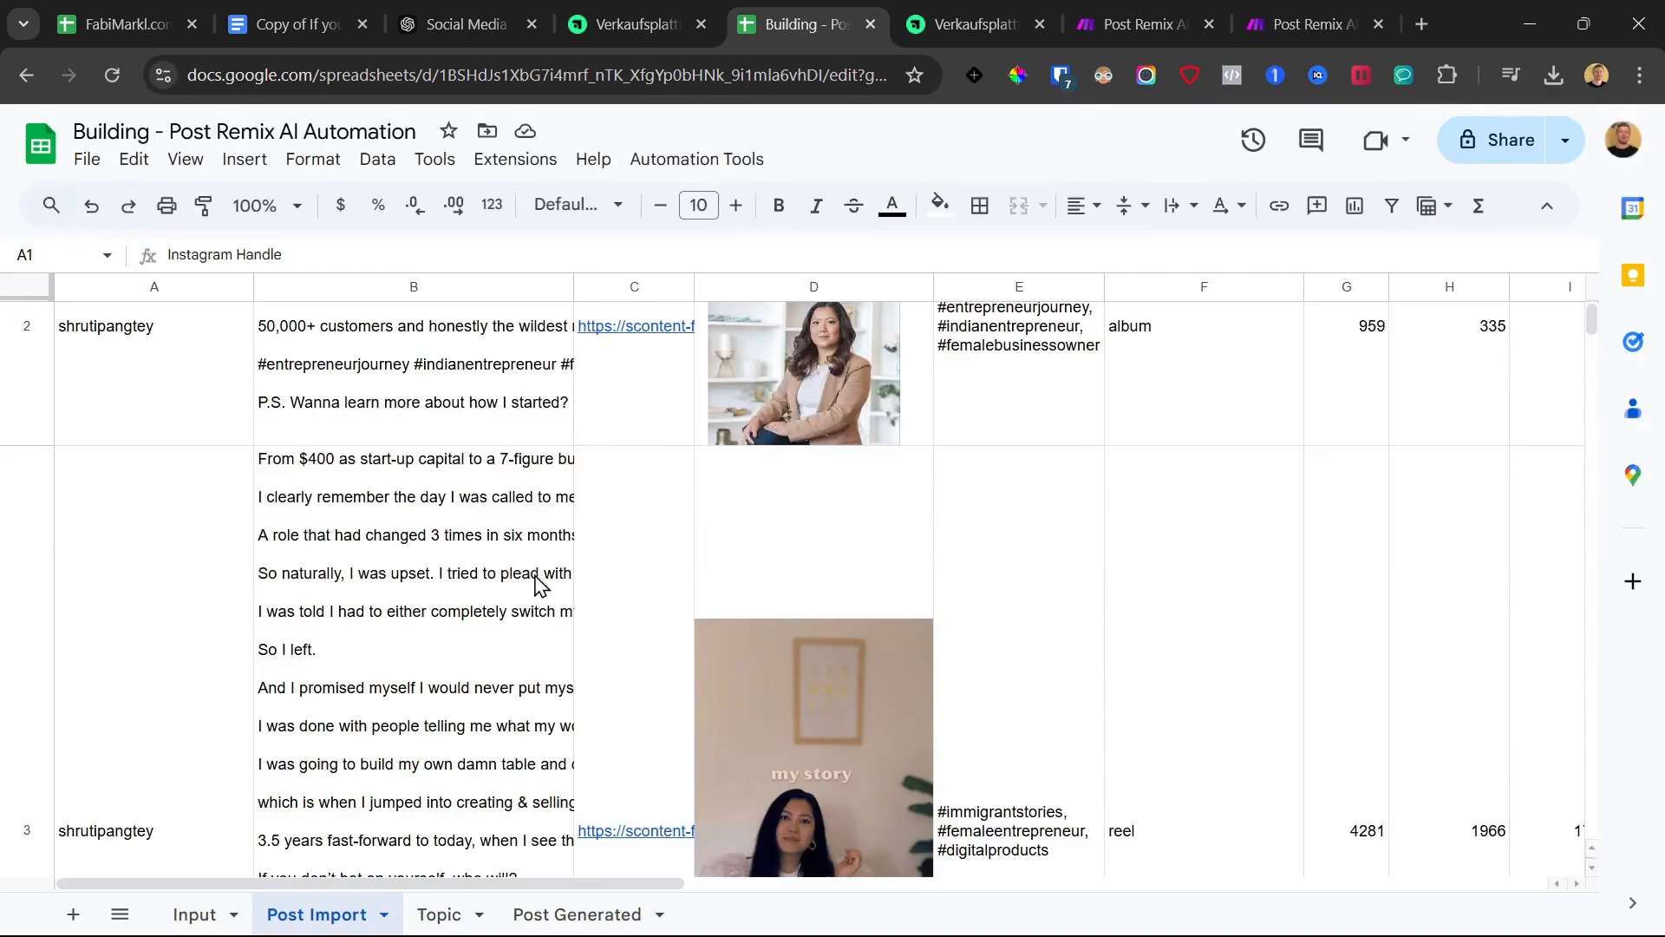
scroll(448, 724, "down", 4)
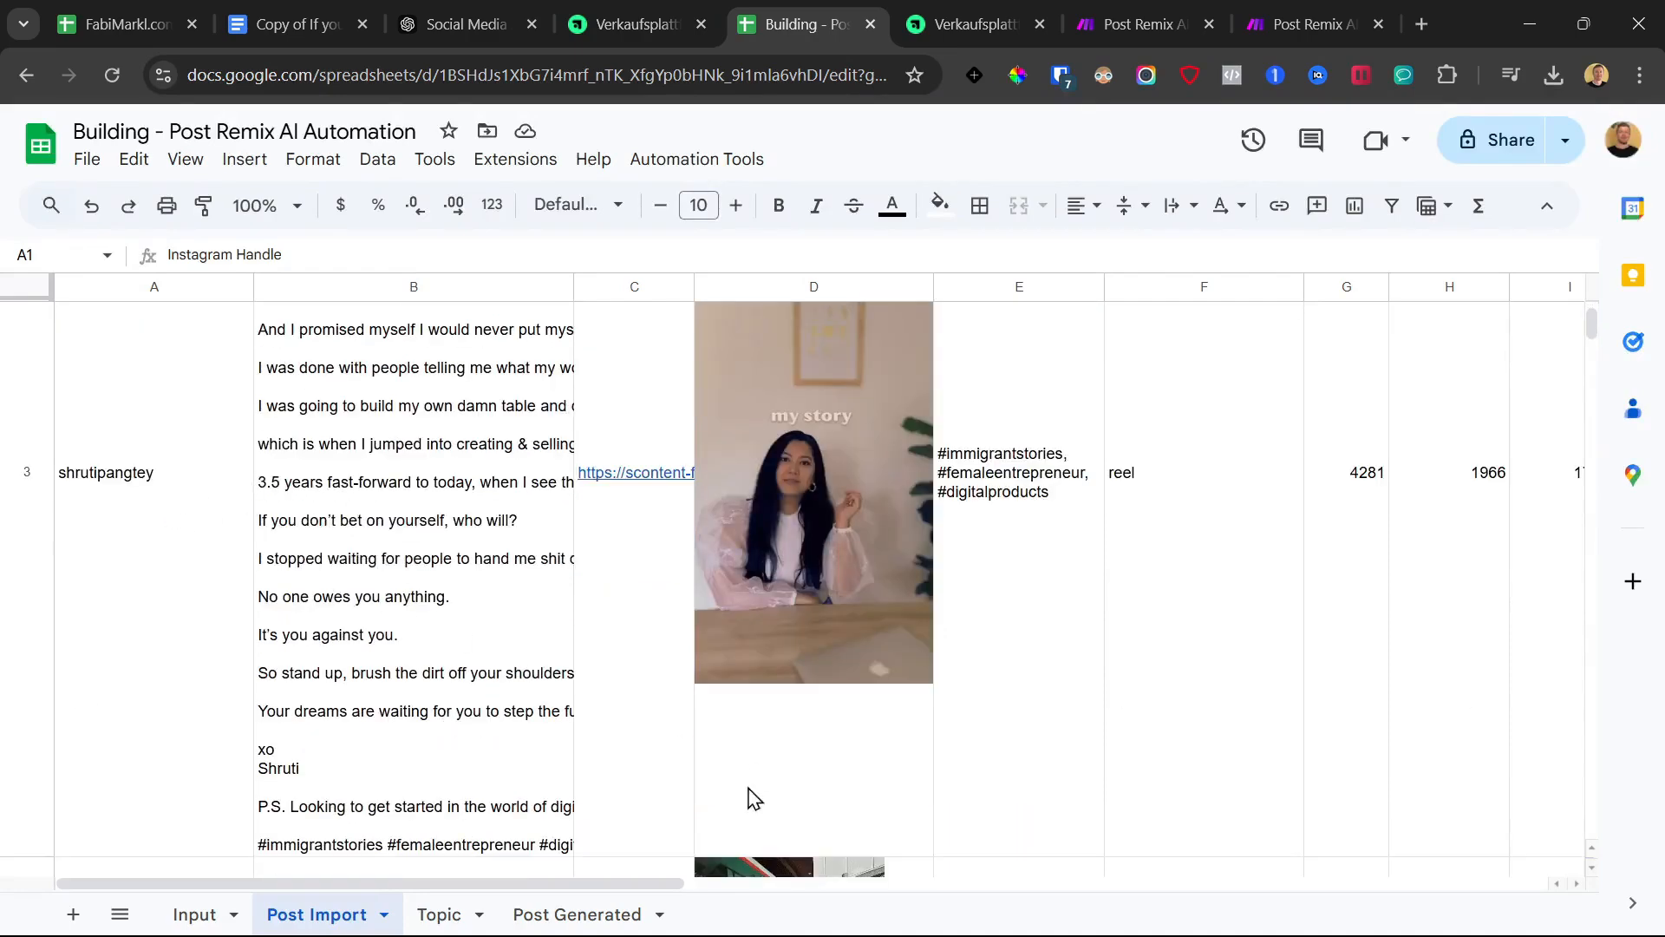
left_click(607, 921)
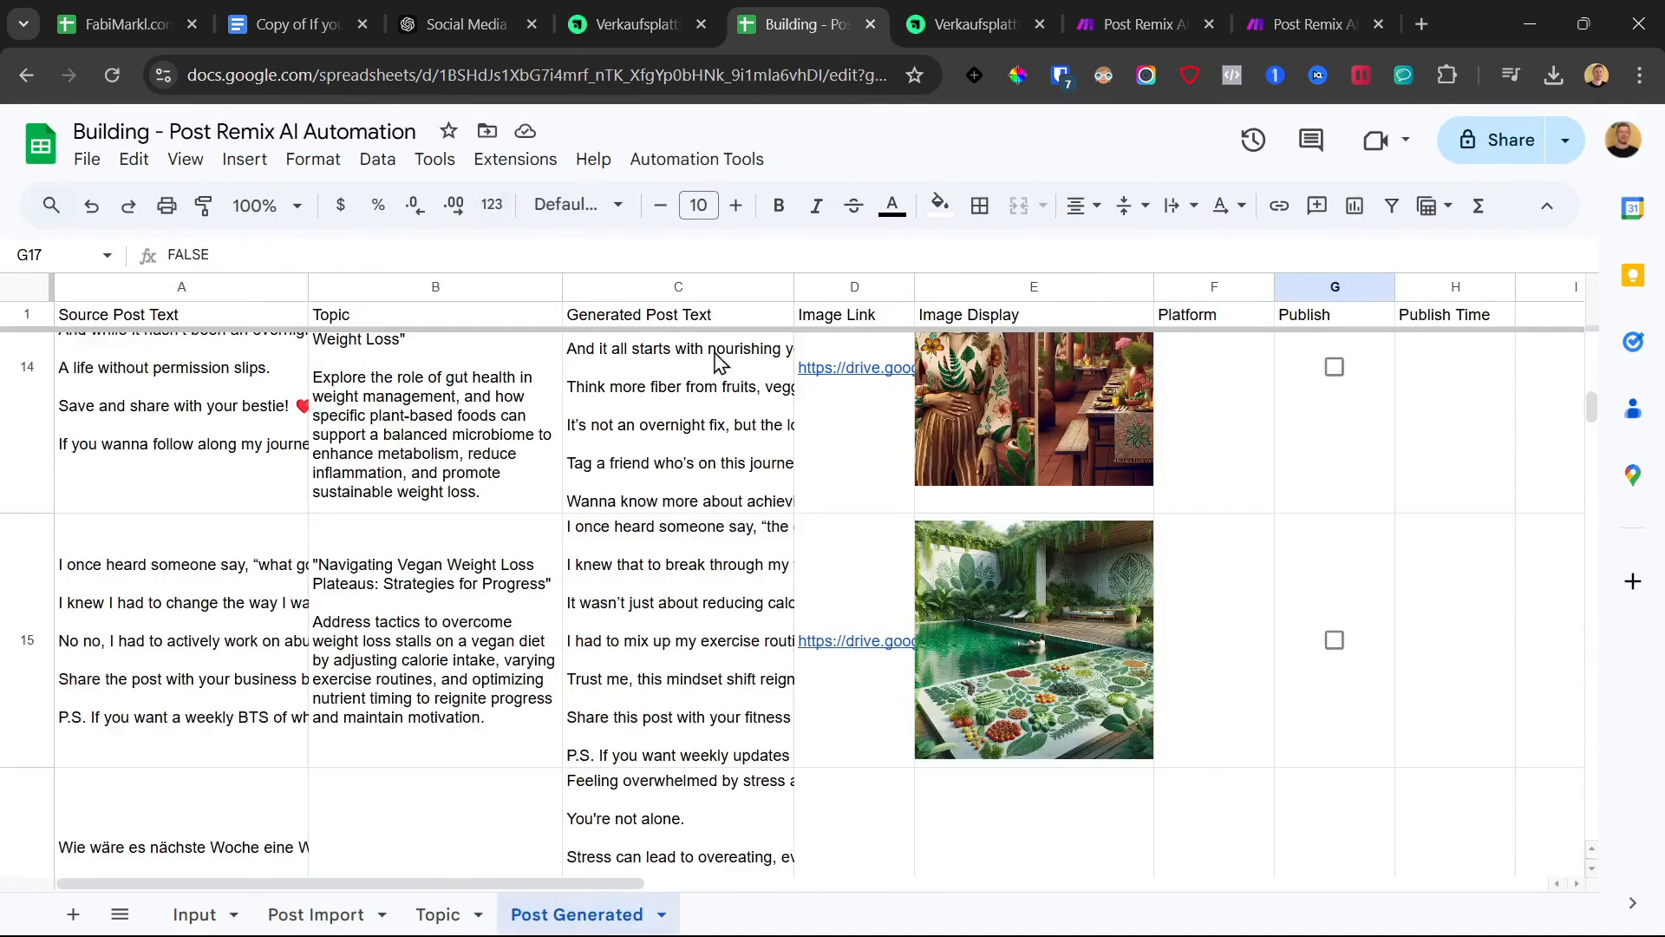
scroll(934, 535, "down", 5)
scroll(919, 781, "up", 4)
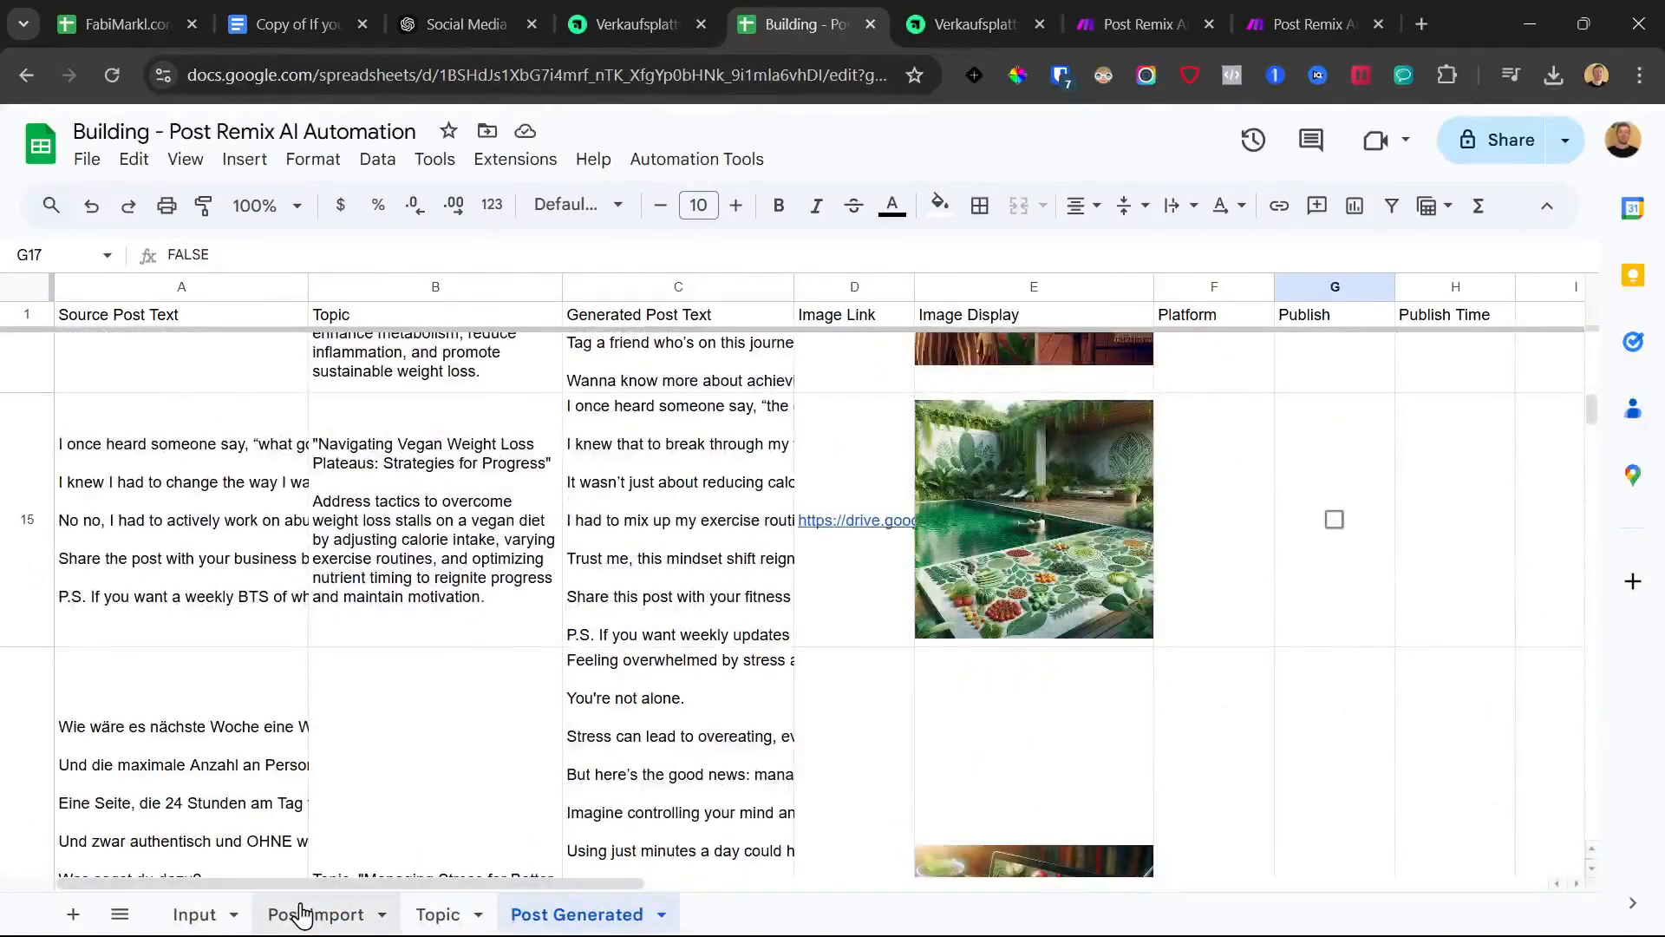
left_click(308, 911)
left_click(465, 918)
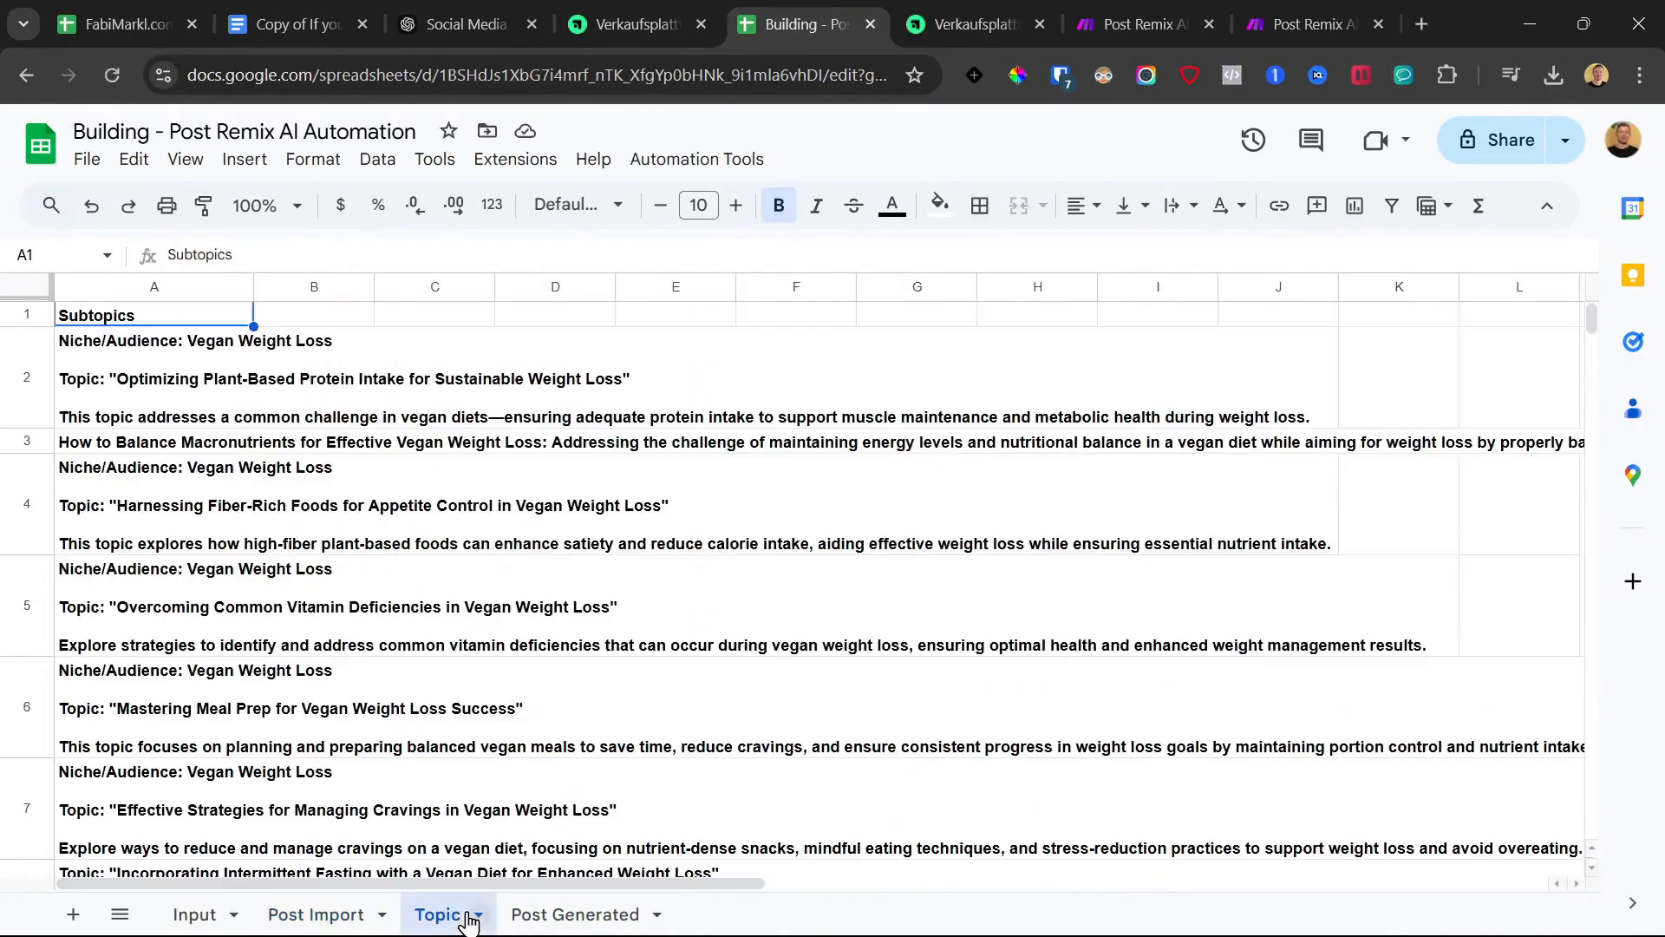
left_click(562, 915)
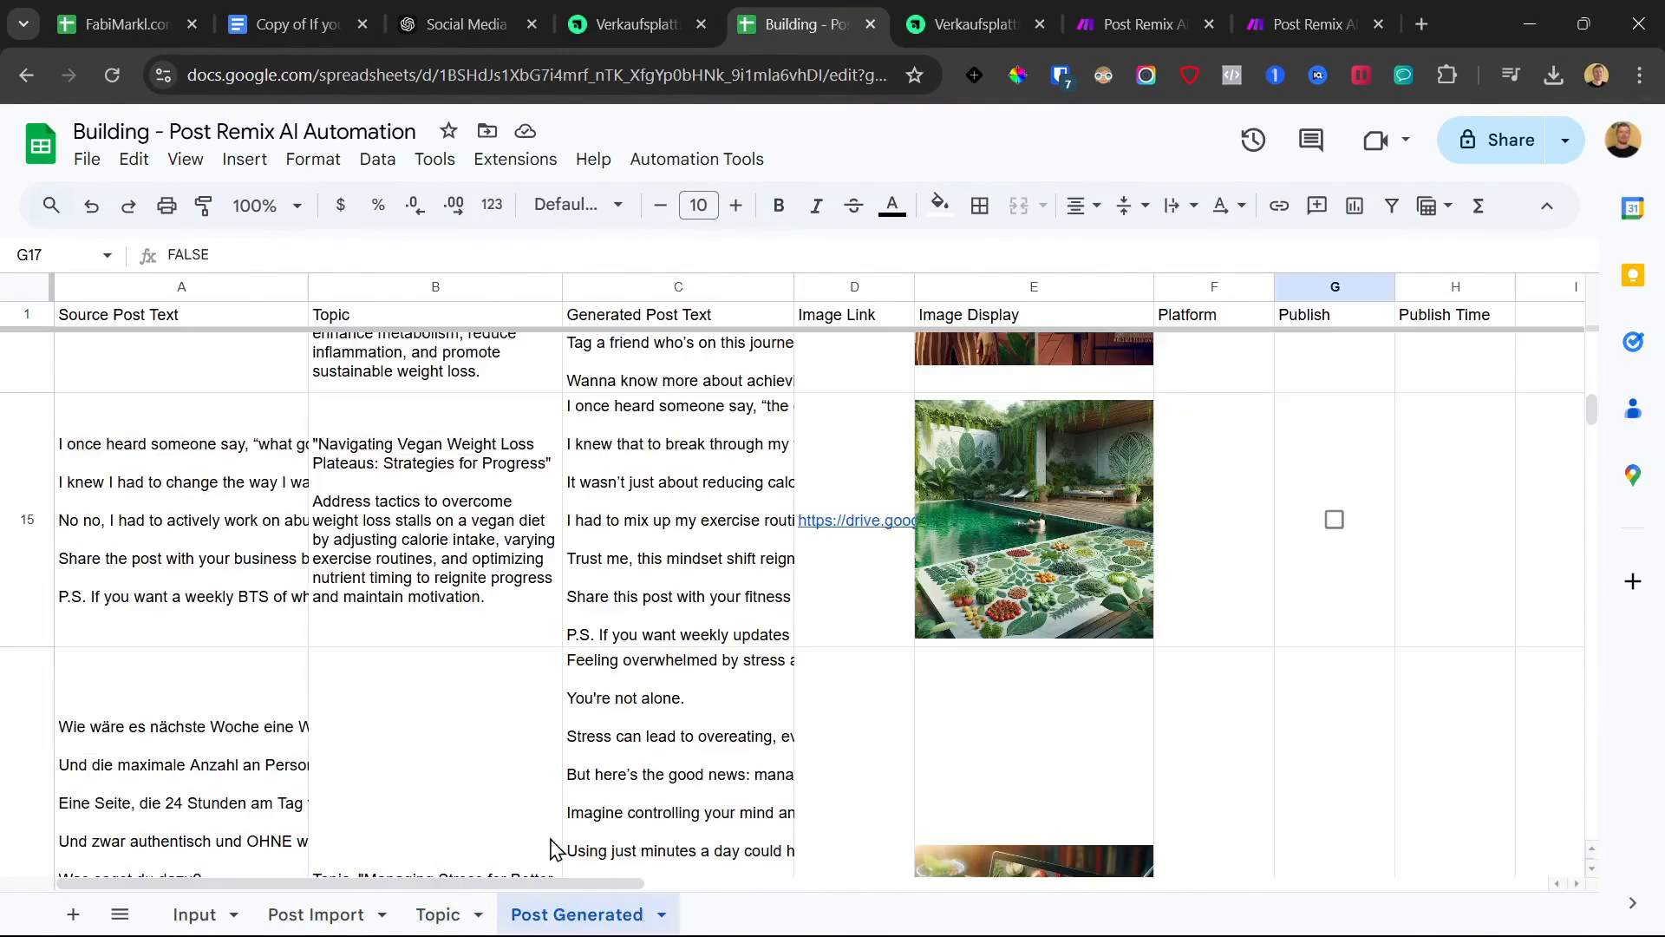
Inspect row 15's image formula and topic text, then recheck the Topic and Post Import sheets
left_click(1020, 445)
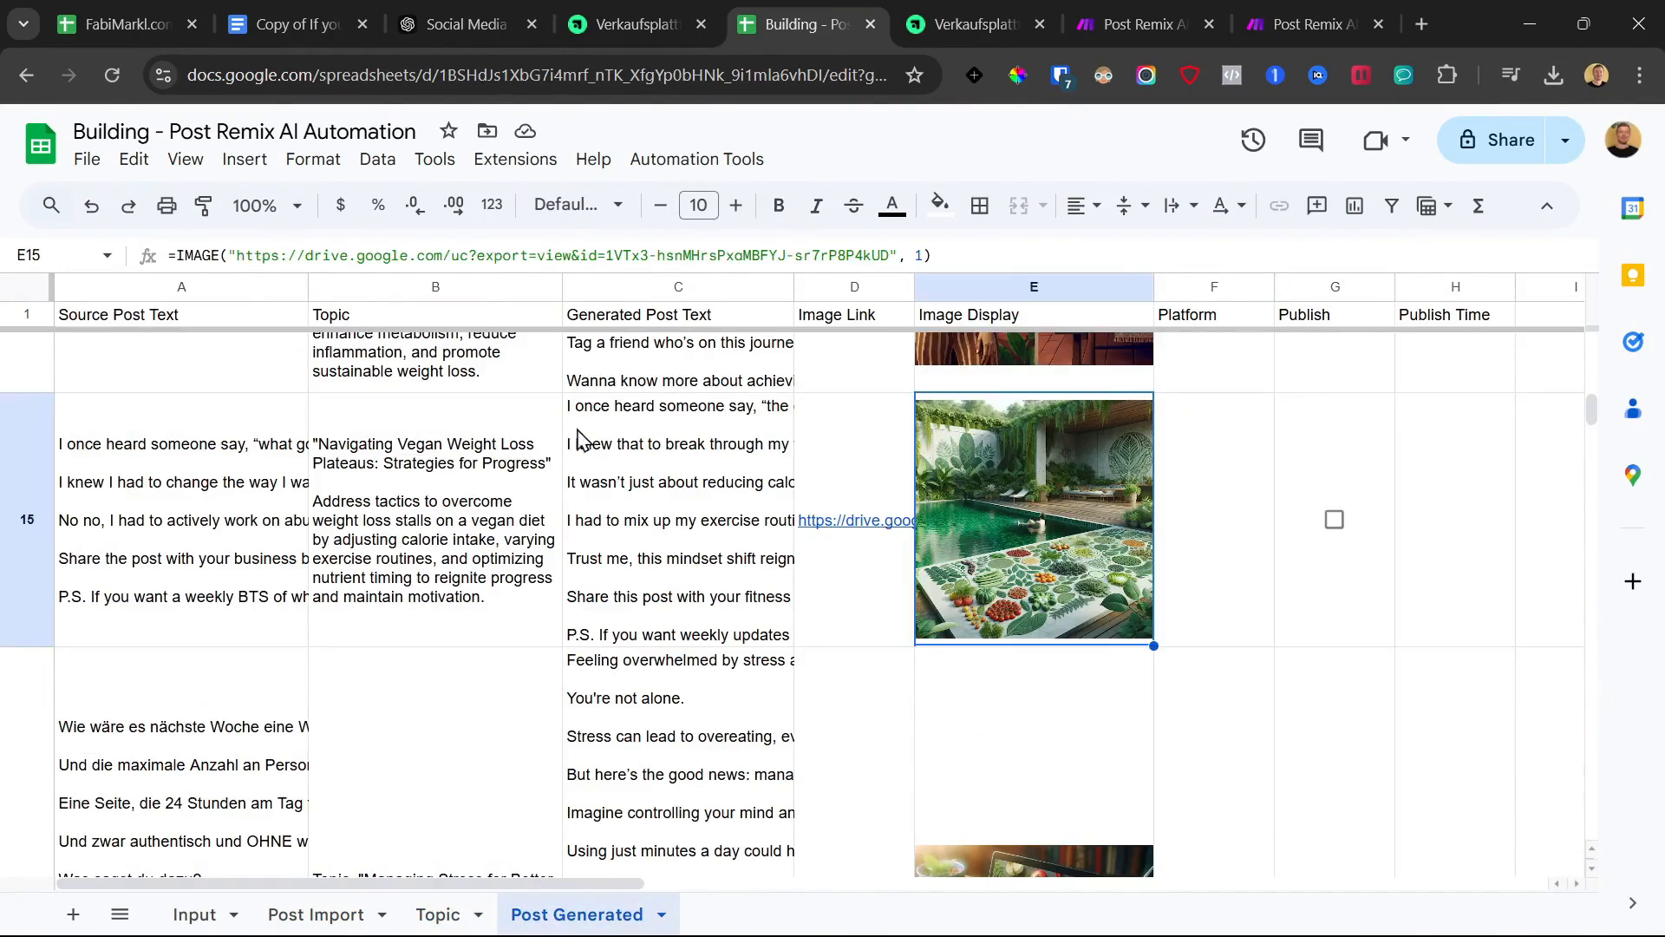
left_click(379, 493)
left_click(438, 914)
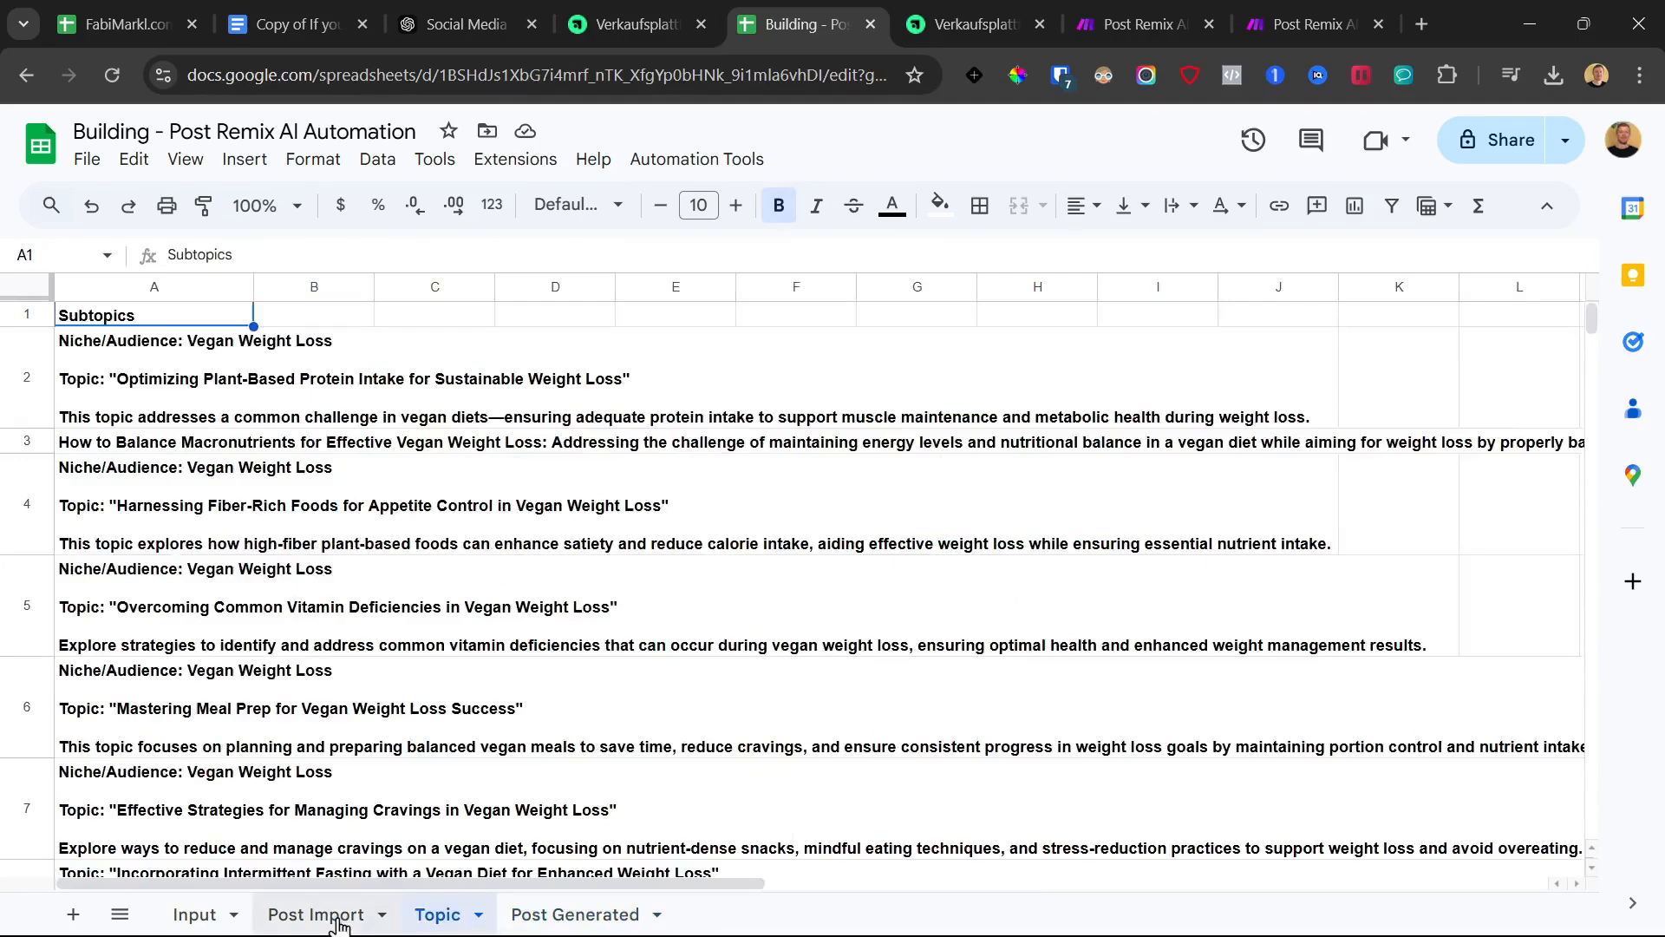
left_click(334, 914)
scroll(713, 508, "down", 1)
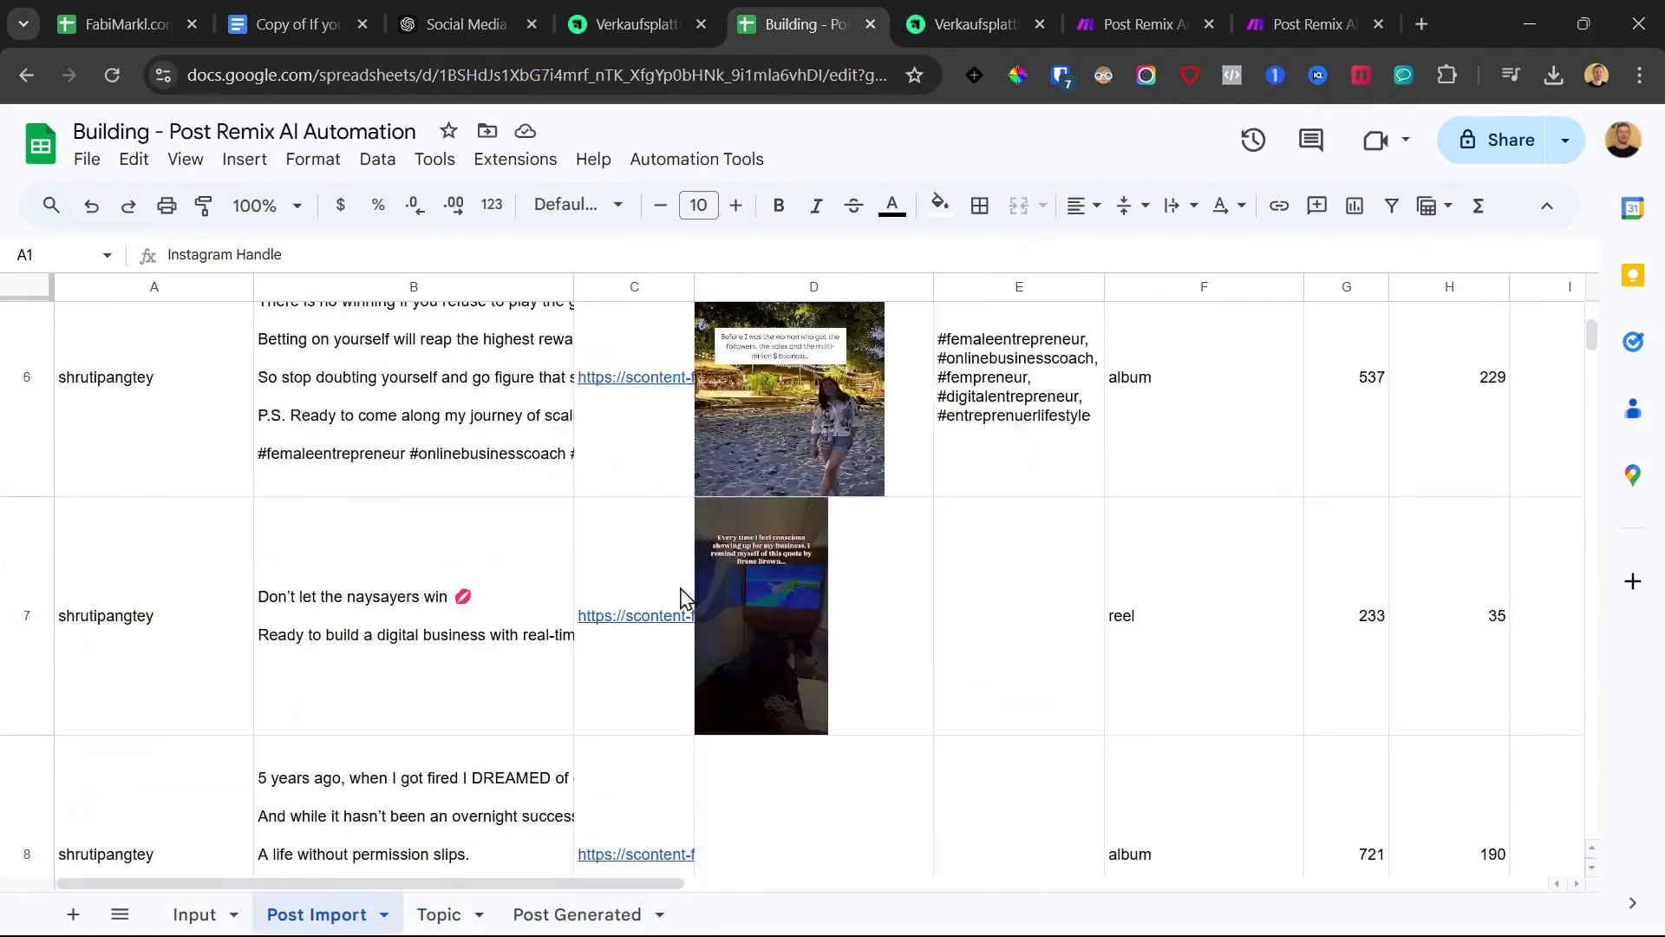
left_click(552, 916)
scroll(961, 616, "down", 3)
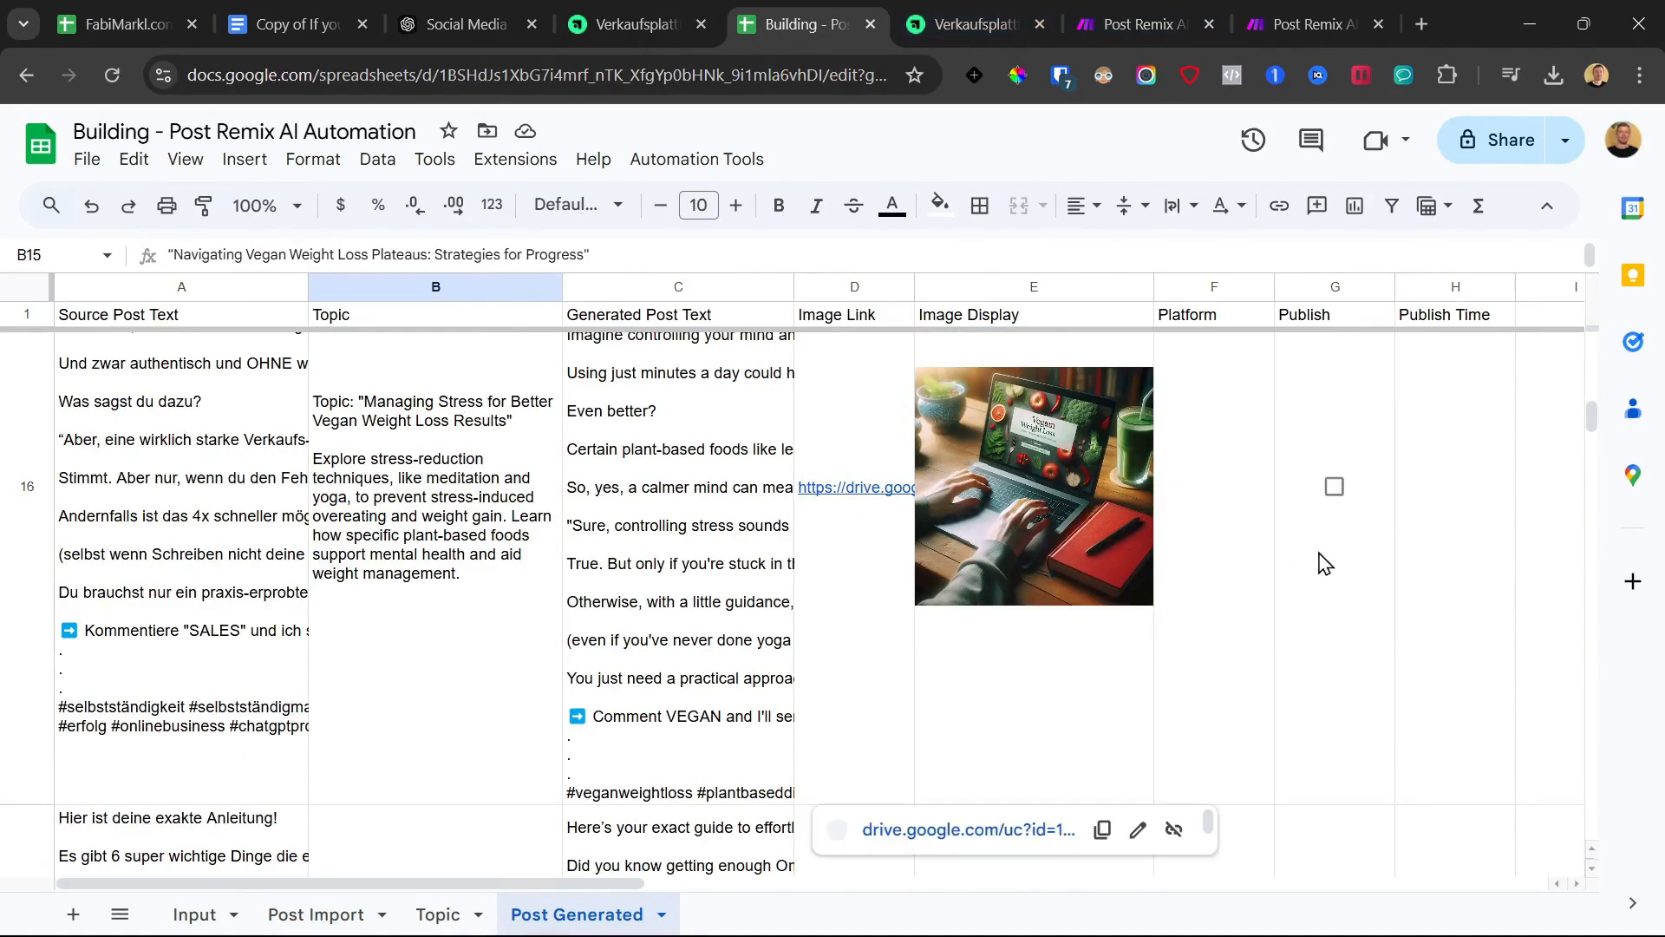
Glance at the Make Generator and Publisher scenarios, then review row 16's post text and image formula
left_click(1166, 11)
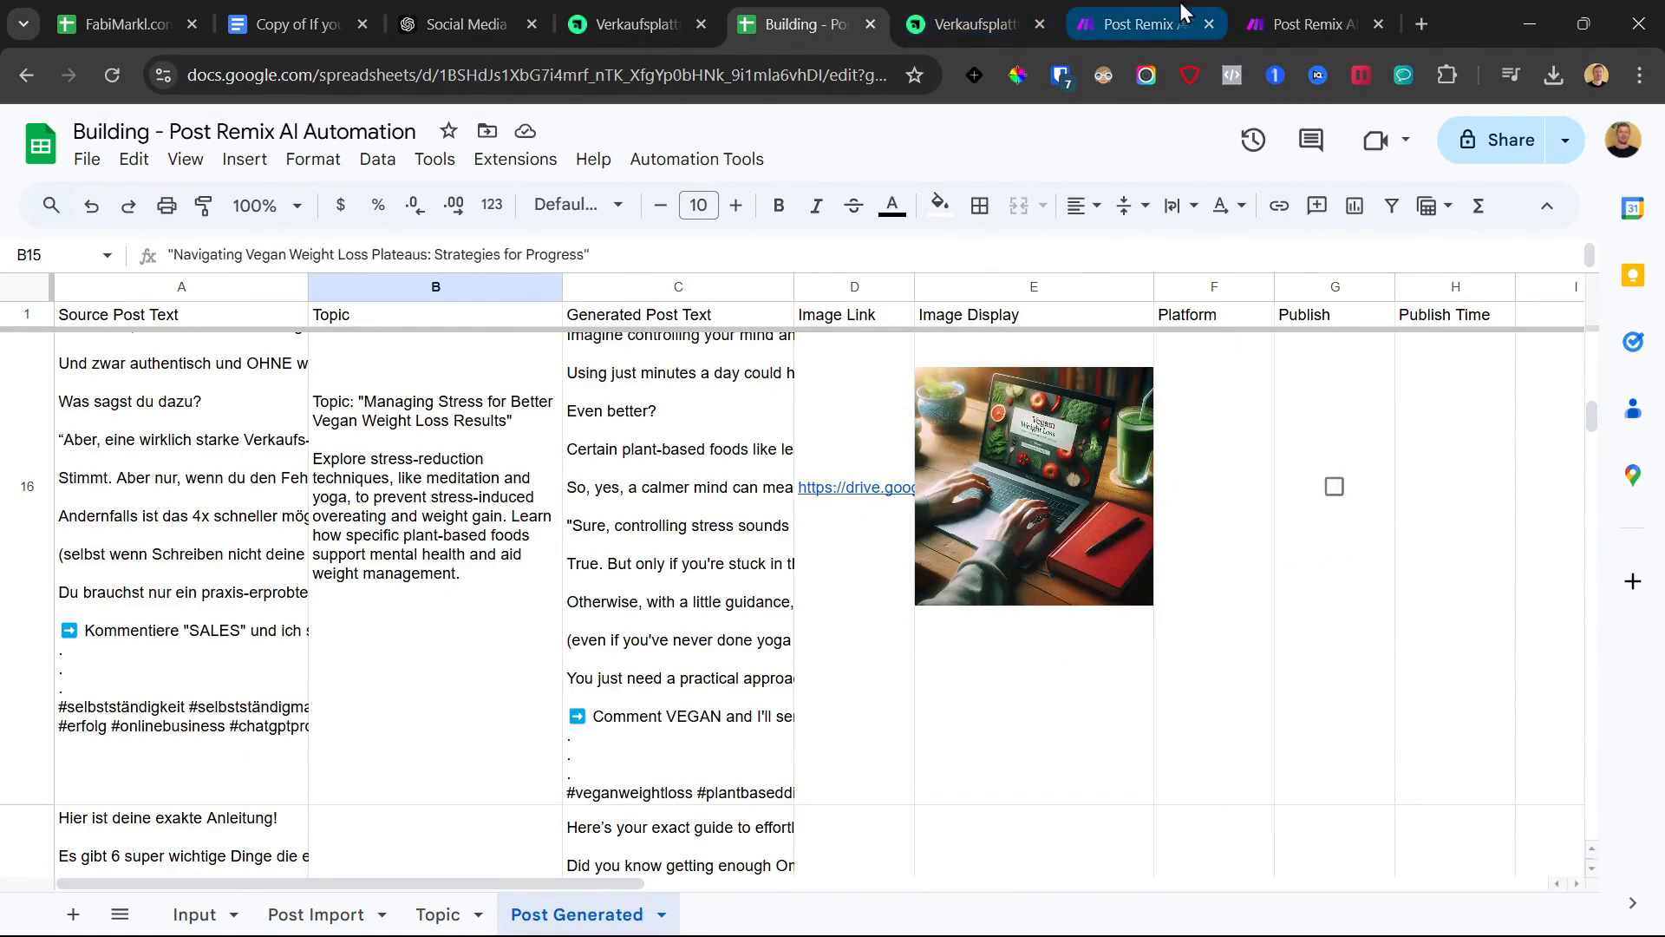
left_click(1302, 7)
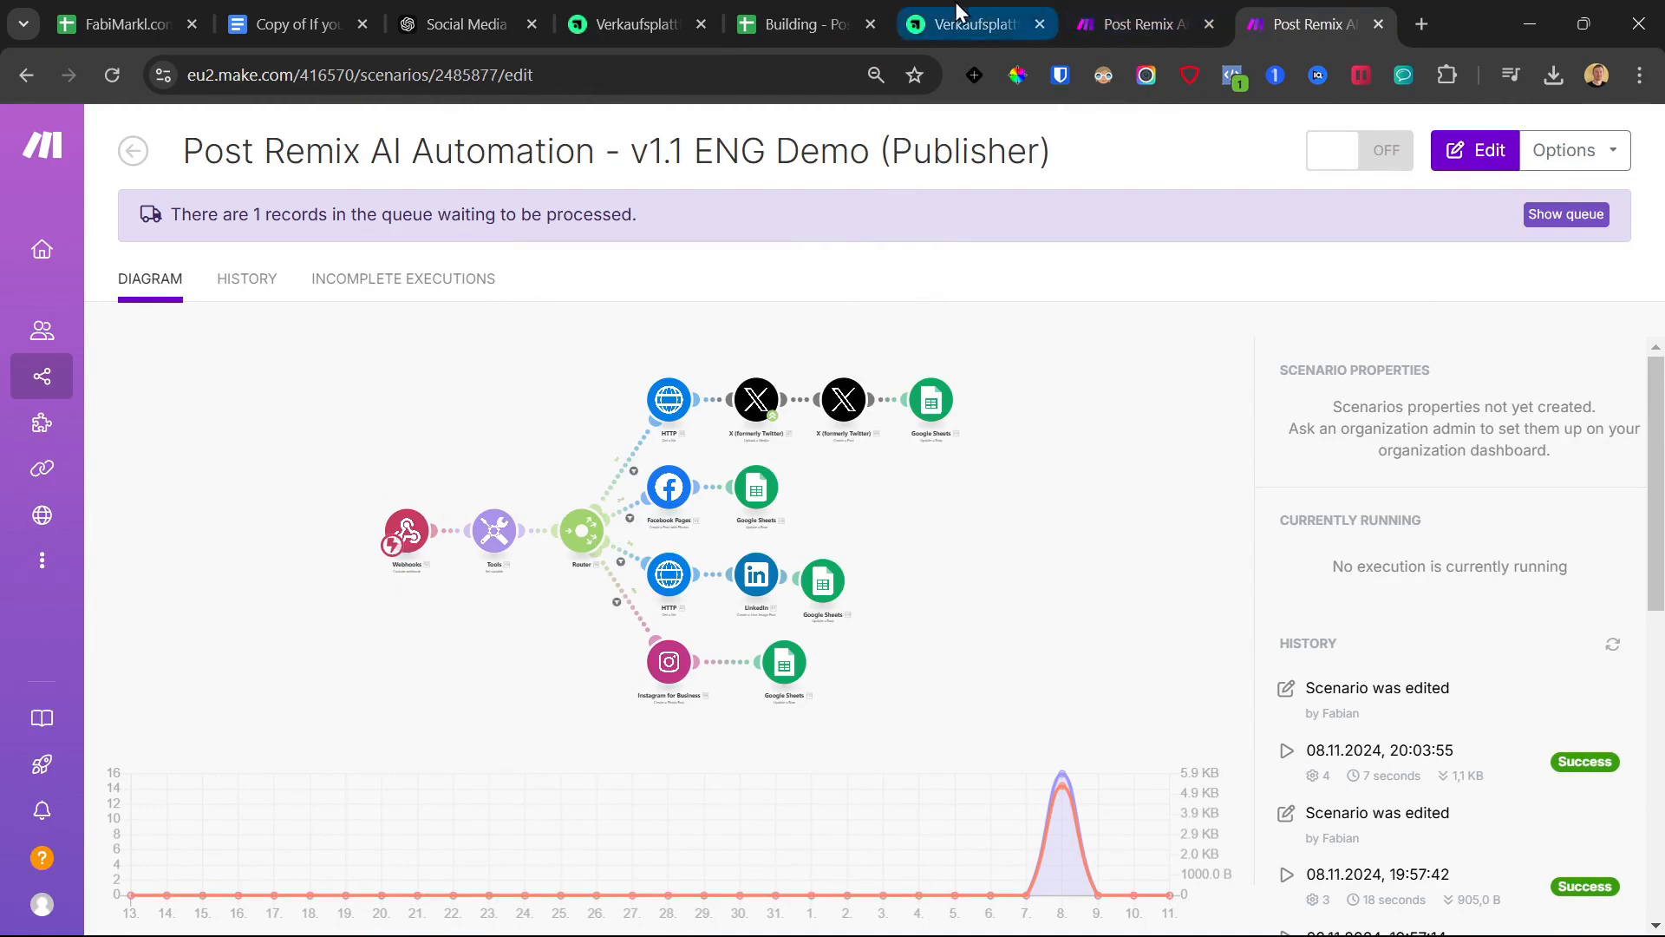
left_click(763, 19)
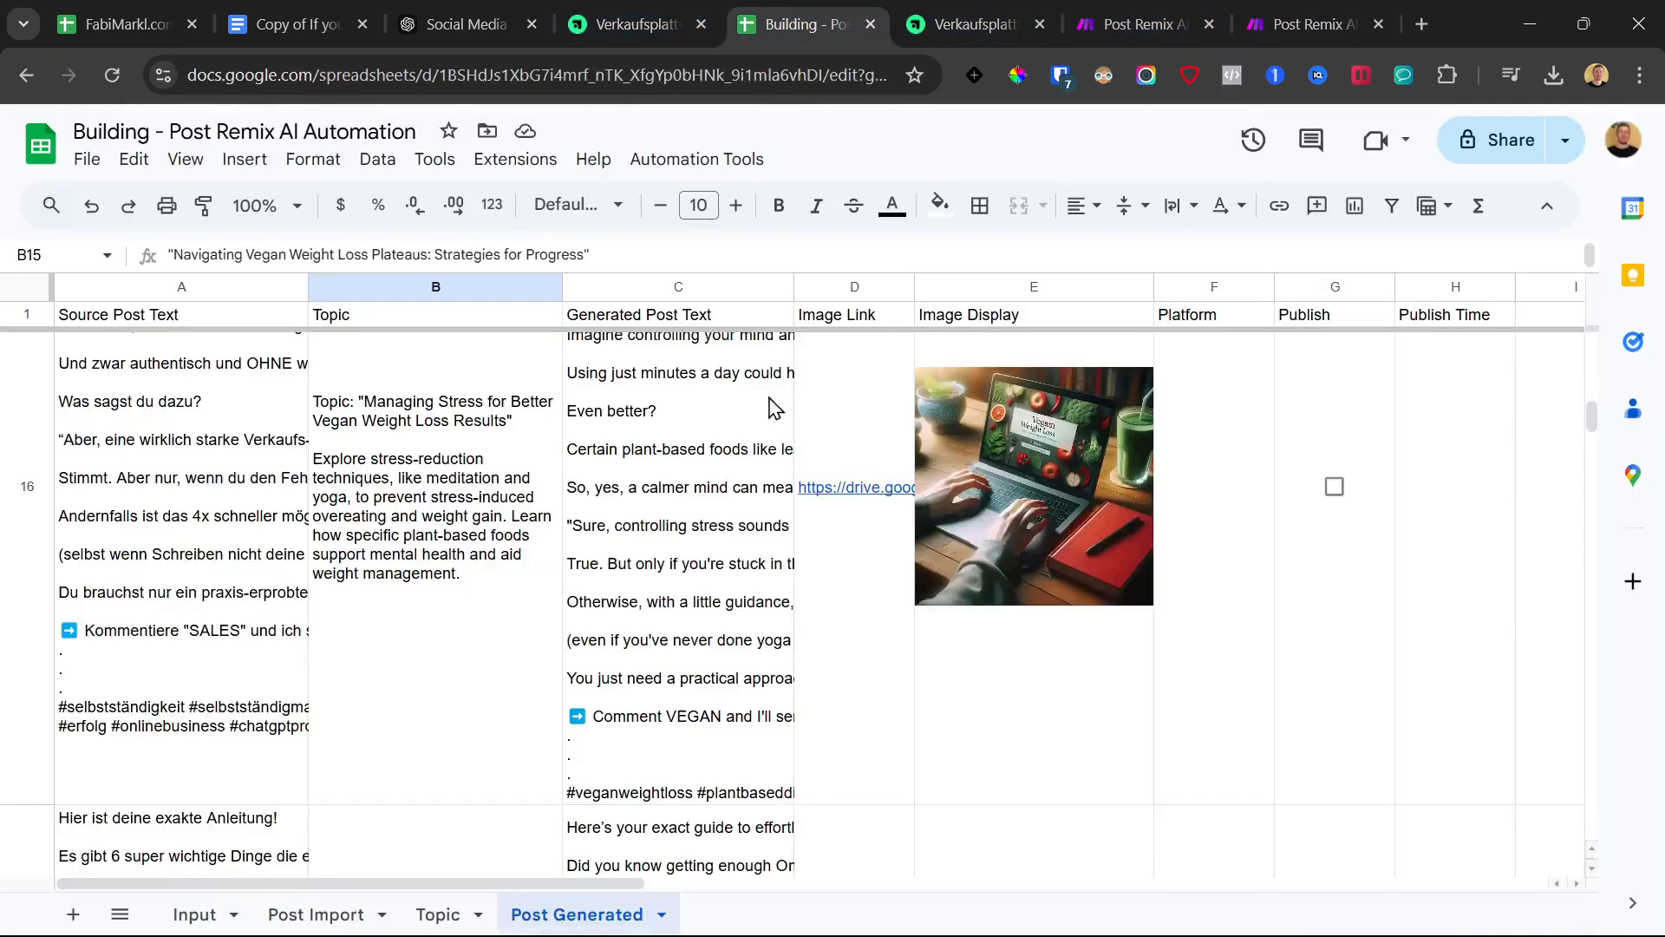
left_click(685, 598)
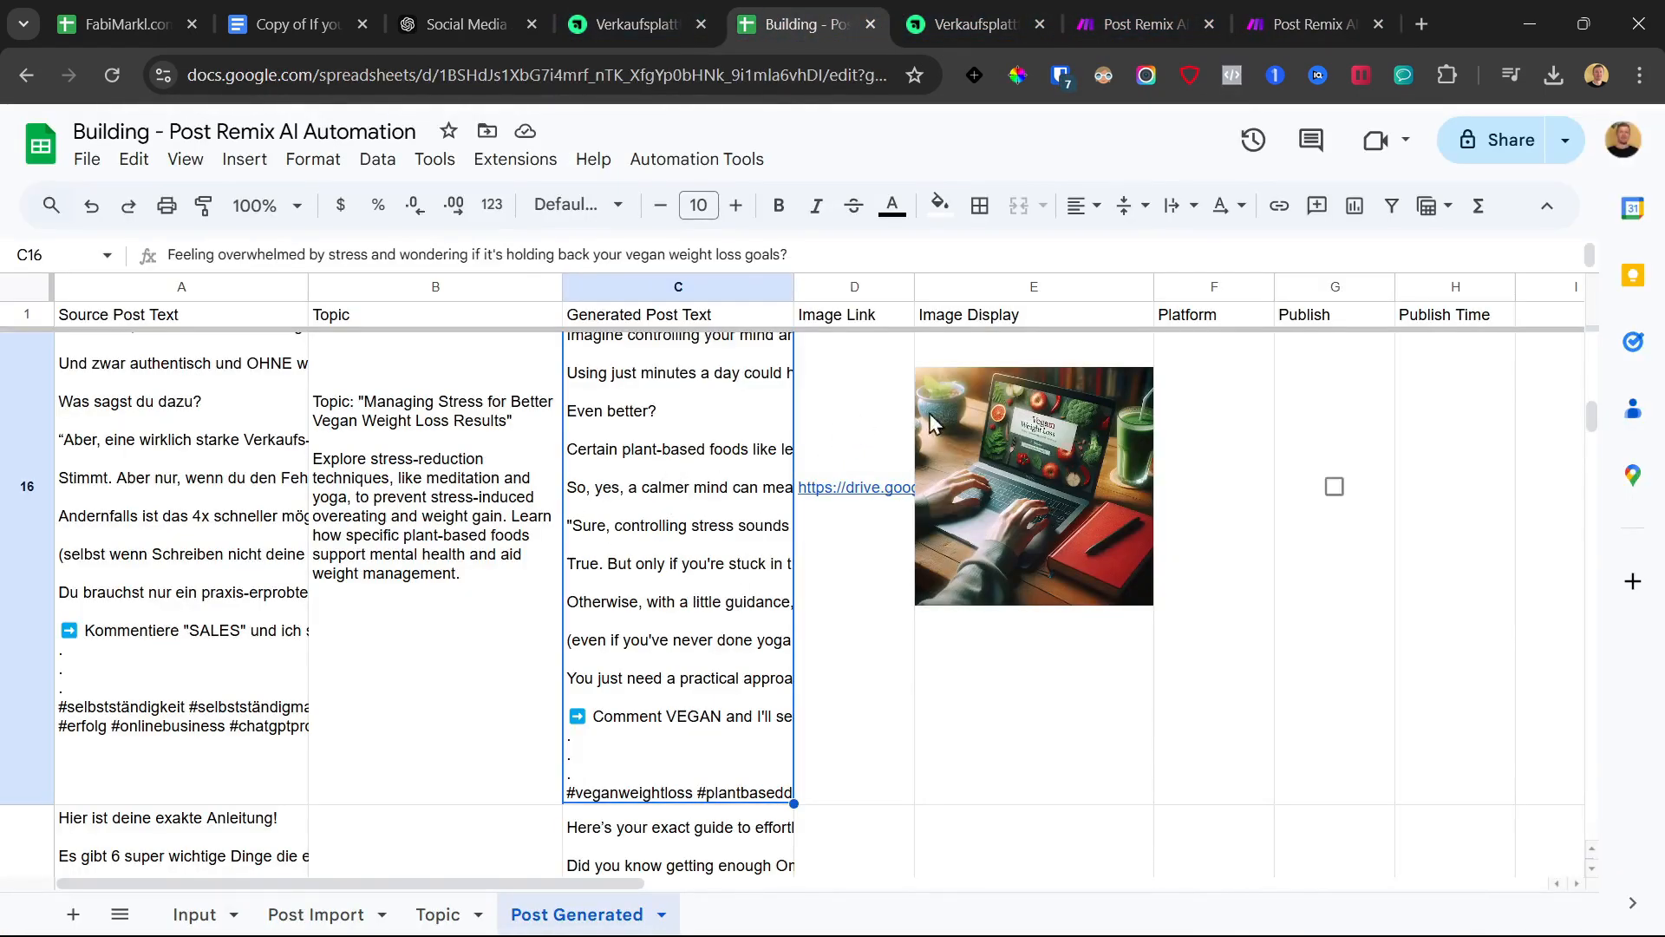
left_click(888, 425)
left_click(944, 430)
Set row 16's Platform cell to Twitter
left_click(1223, 486)
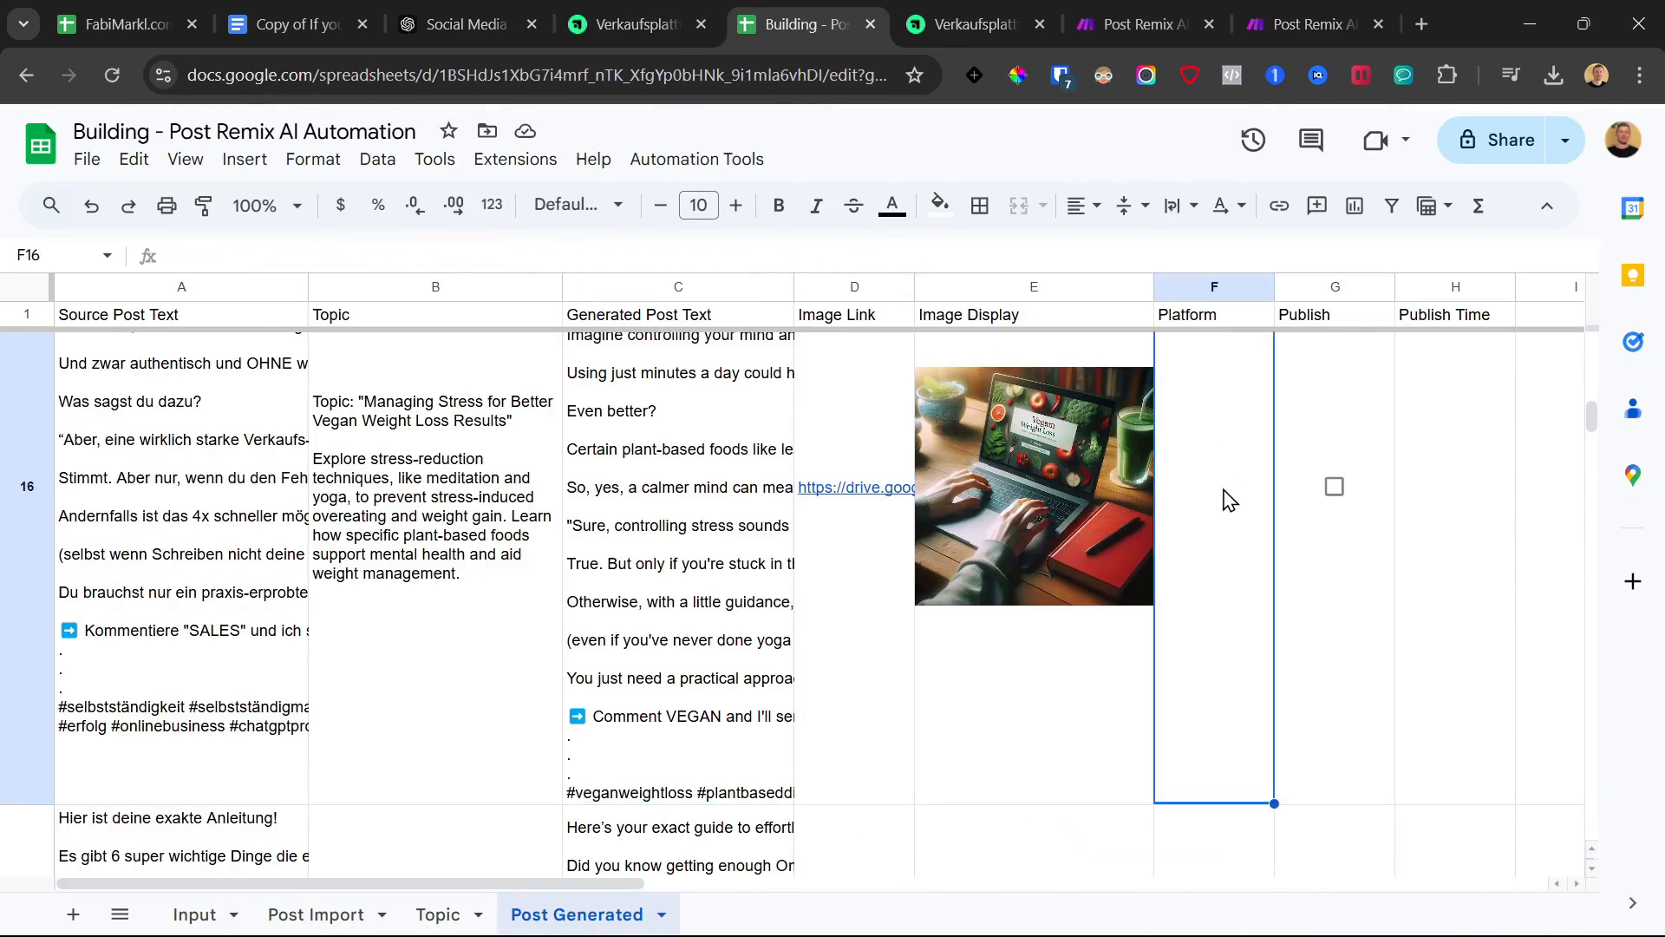
double_click(1214, 486)
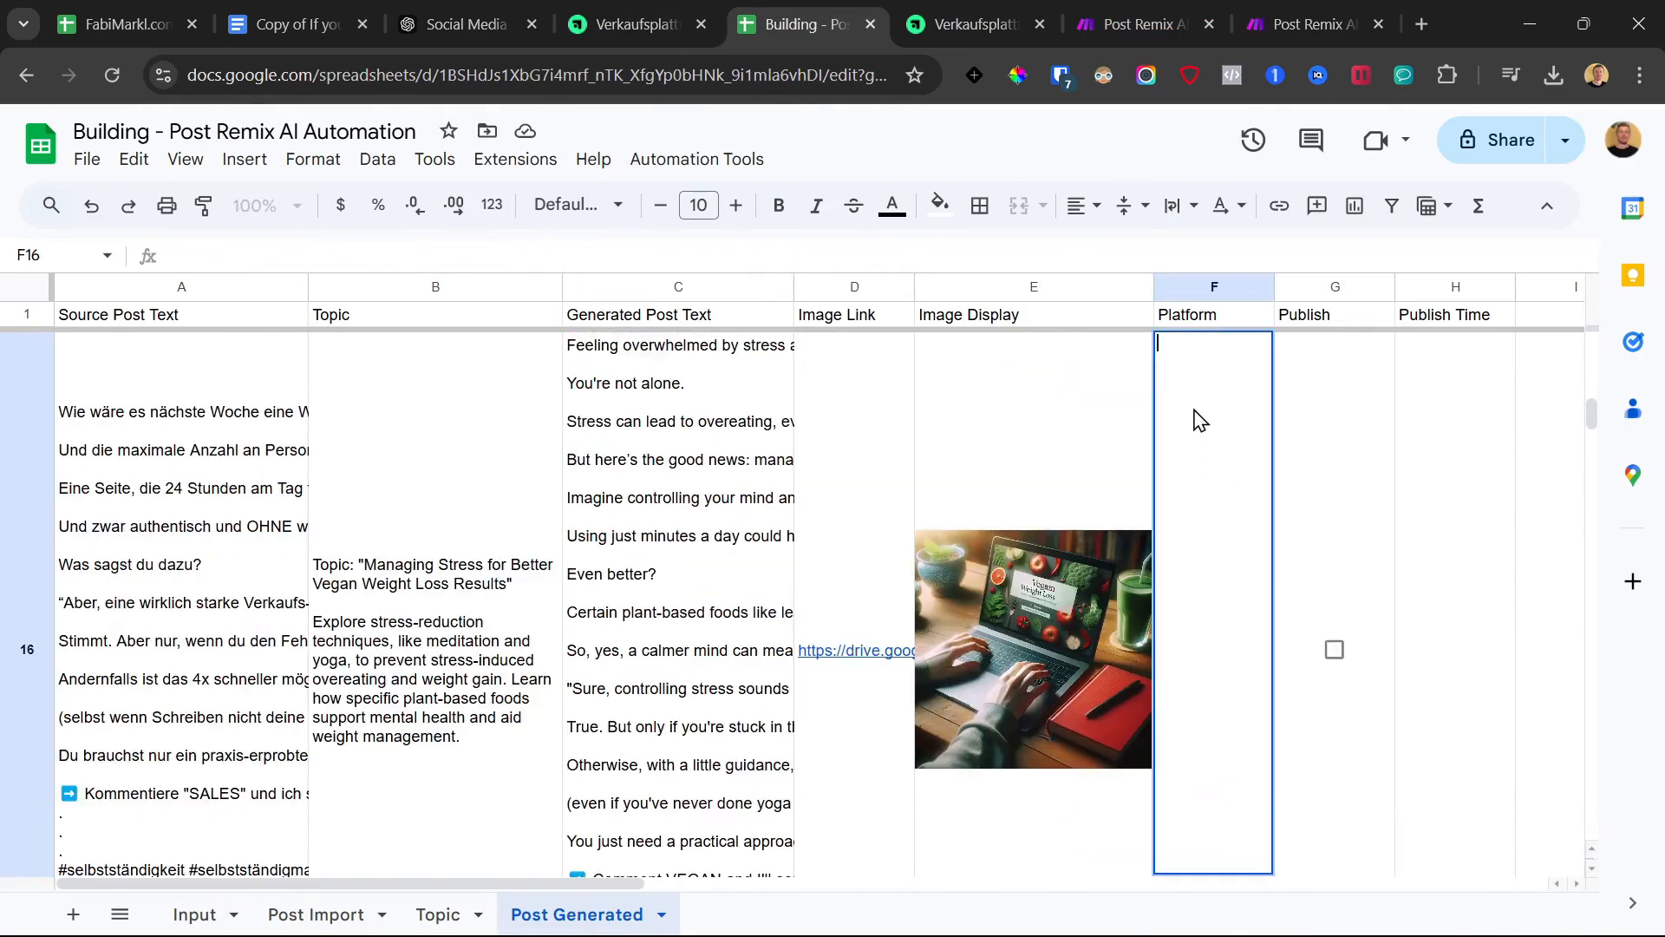
type("Twitter")
key("Return")
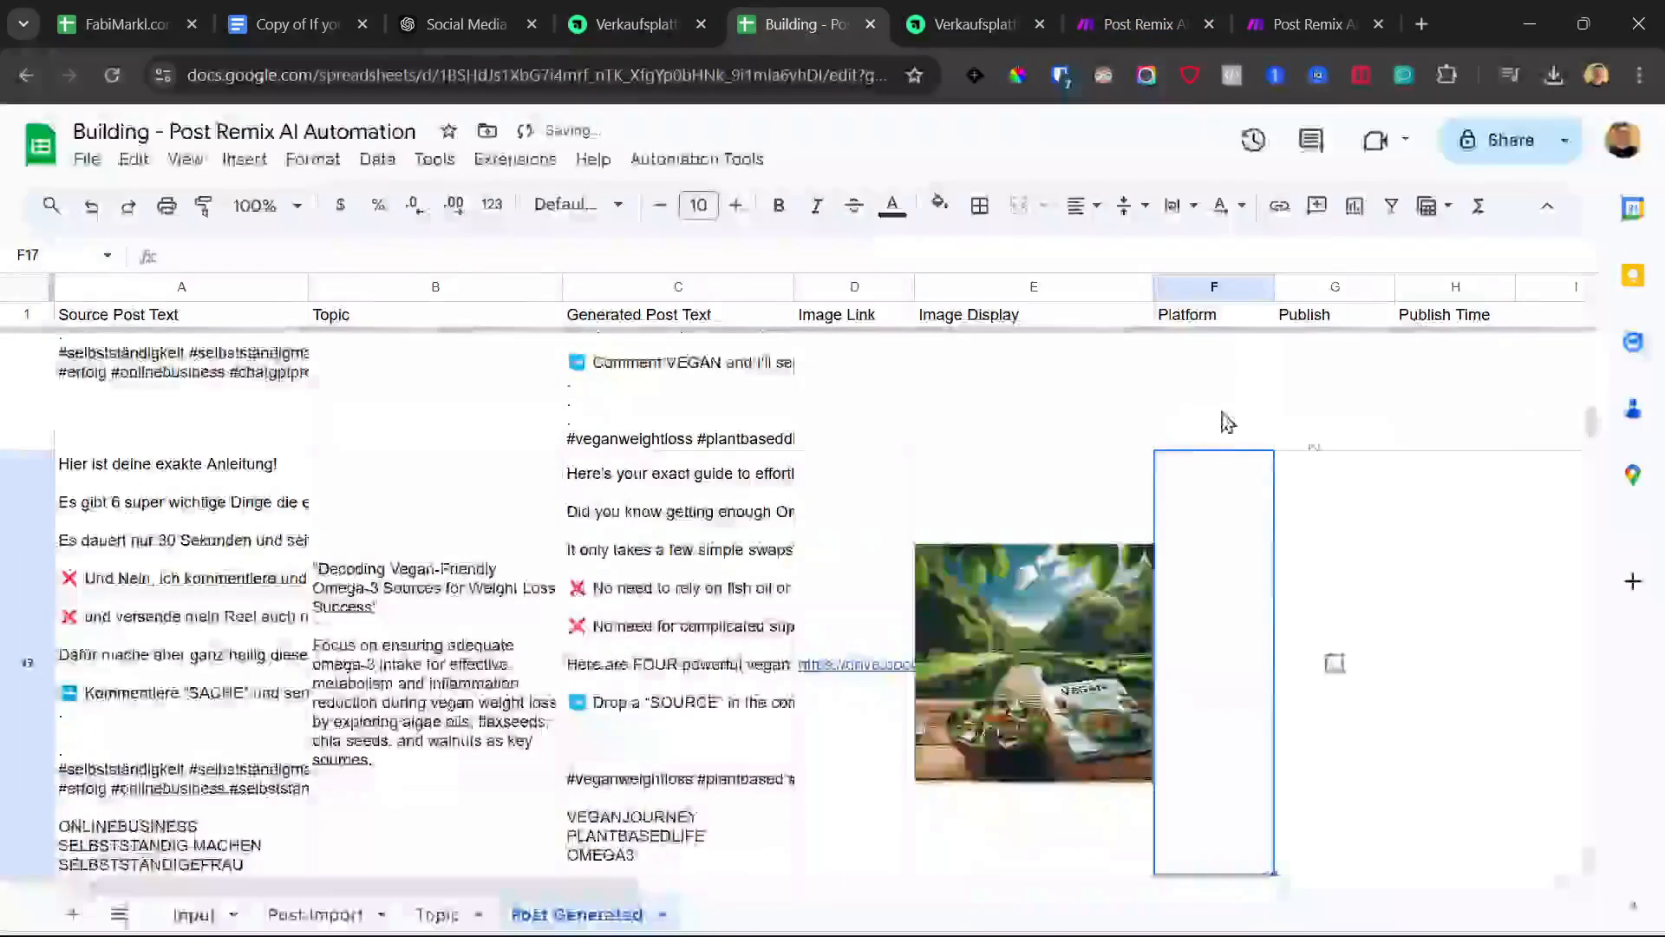
scroll(1331, 668, "up", 3)
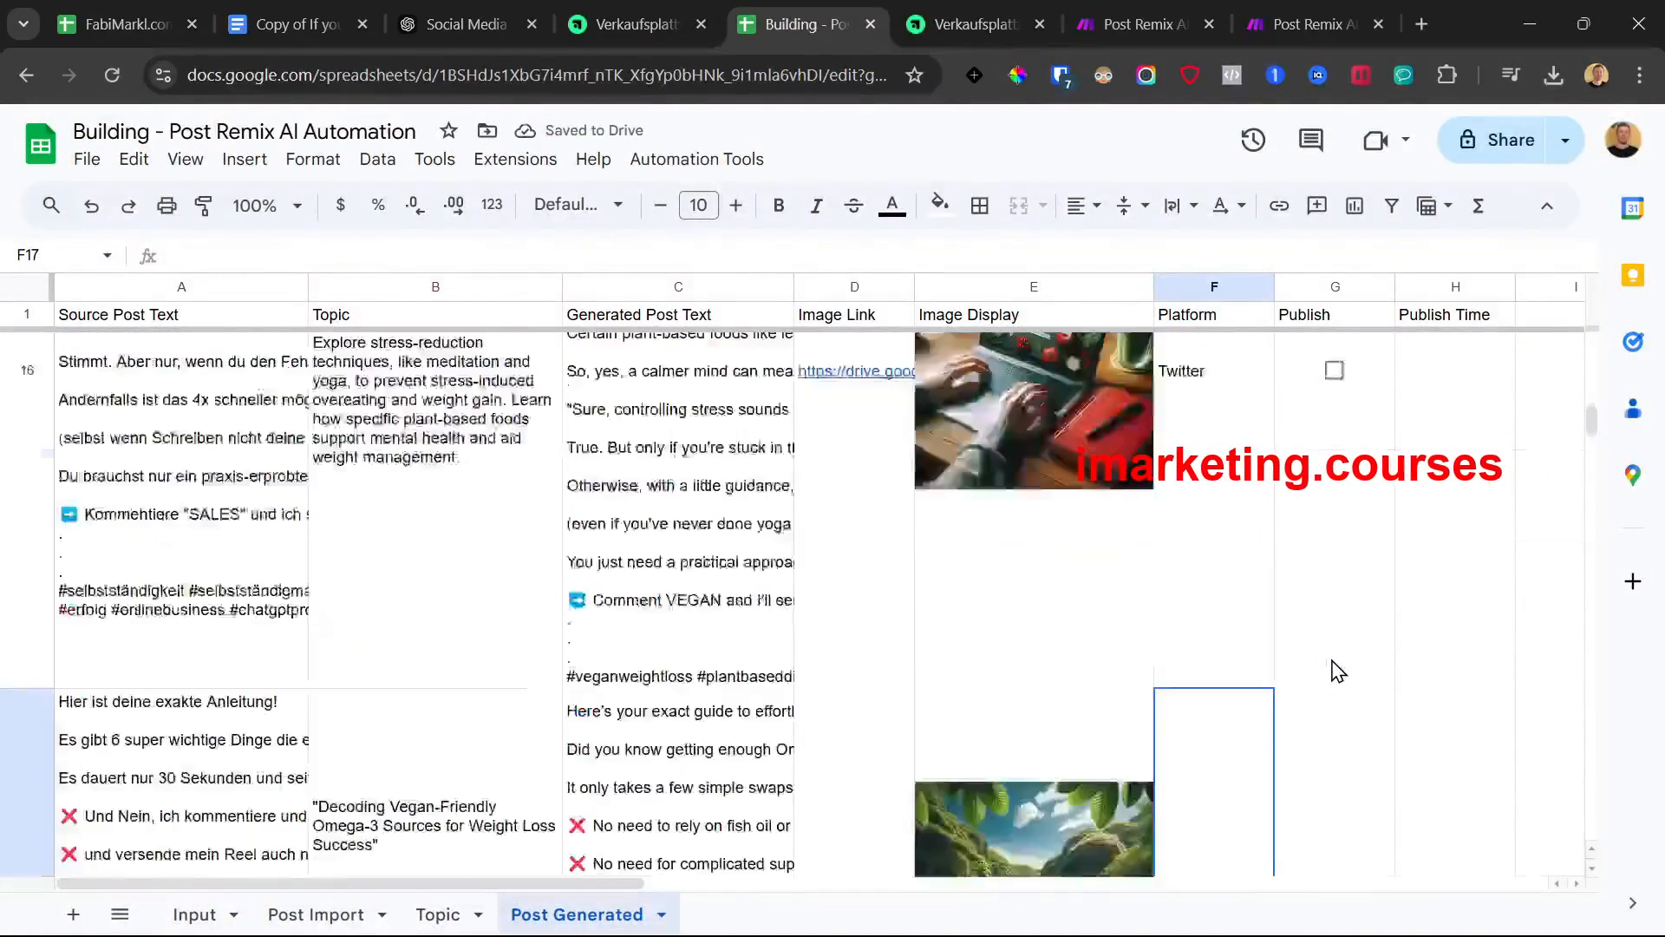
left_click(1330, 476)
Extend row 16's Platform to 'Twitter, Instagram' and bring up the Make scenarios
left_click(1305, 25)
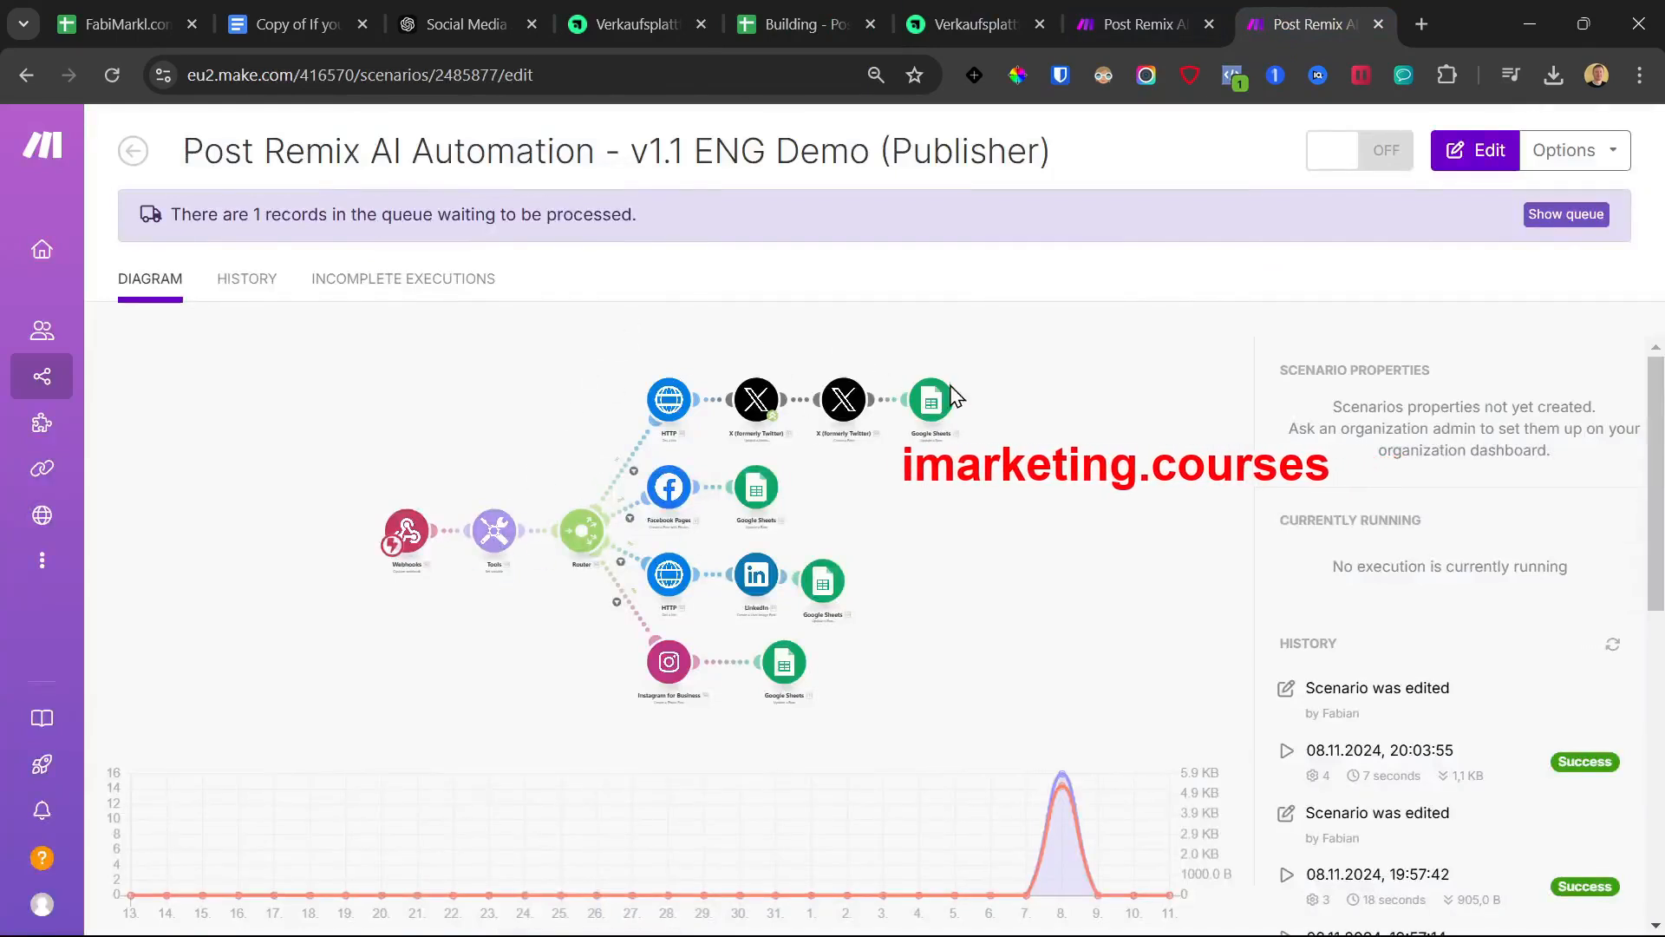
left_click(1128, 14)
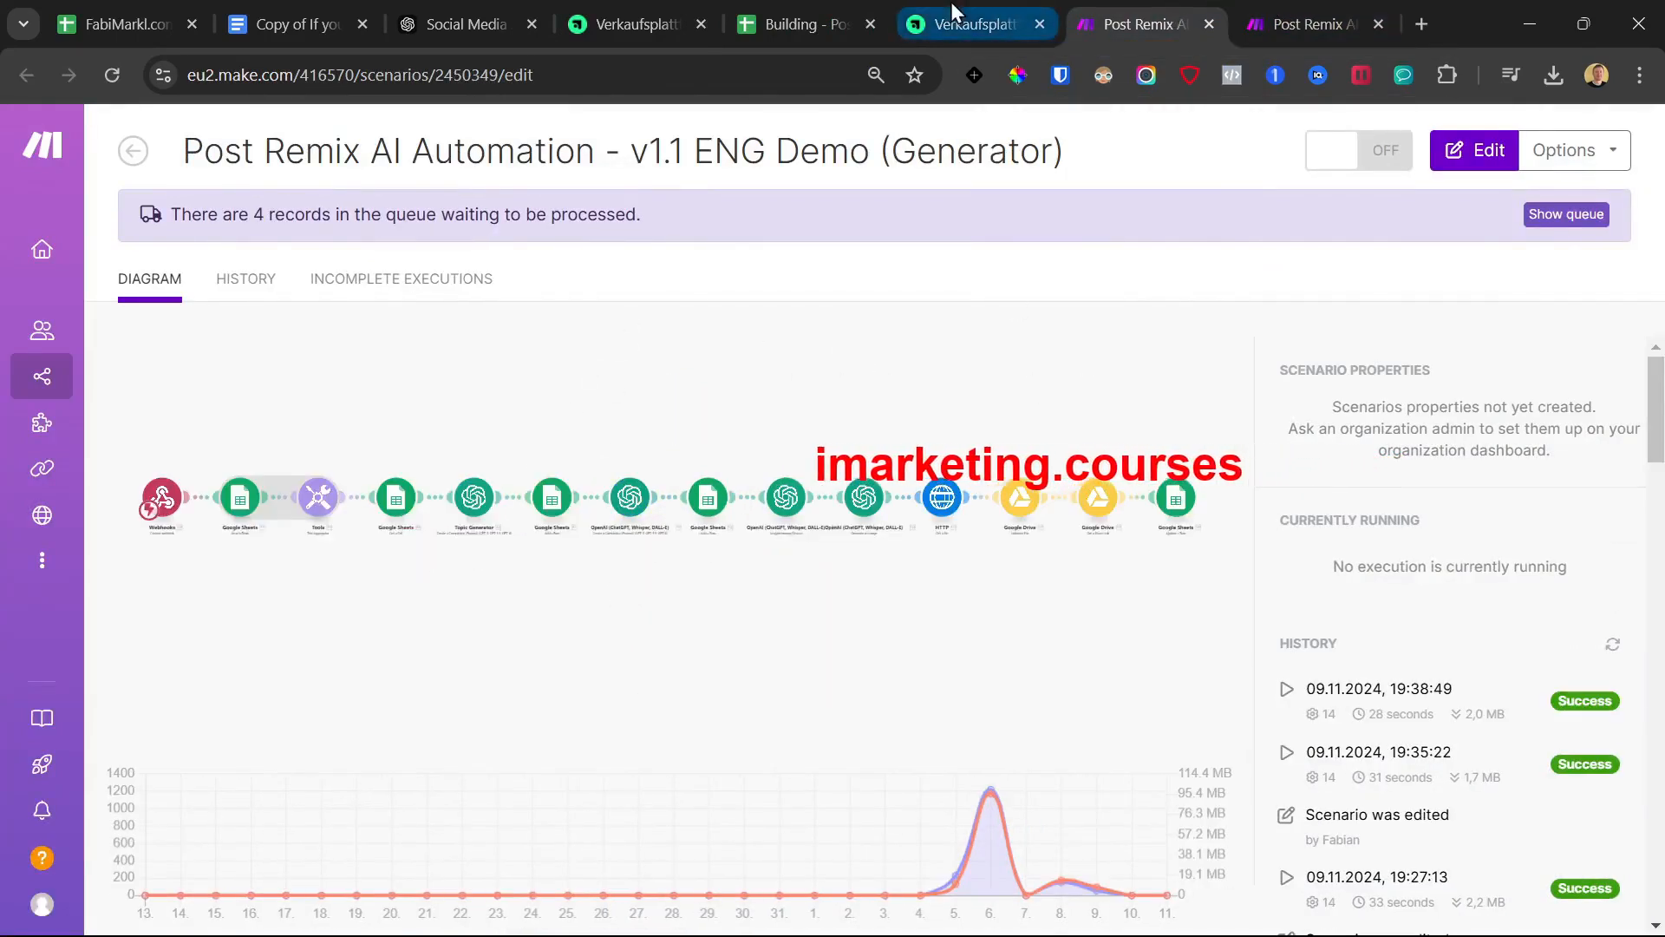
left_click(802, 25)
left_click(1213, 505)
double_click(1234, 376)
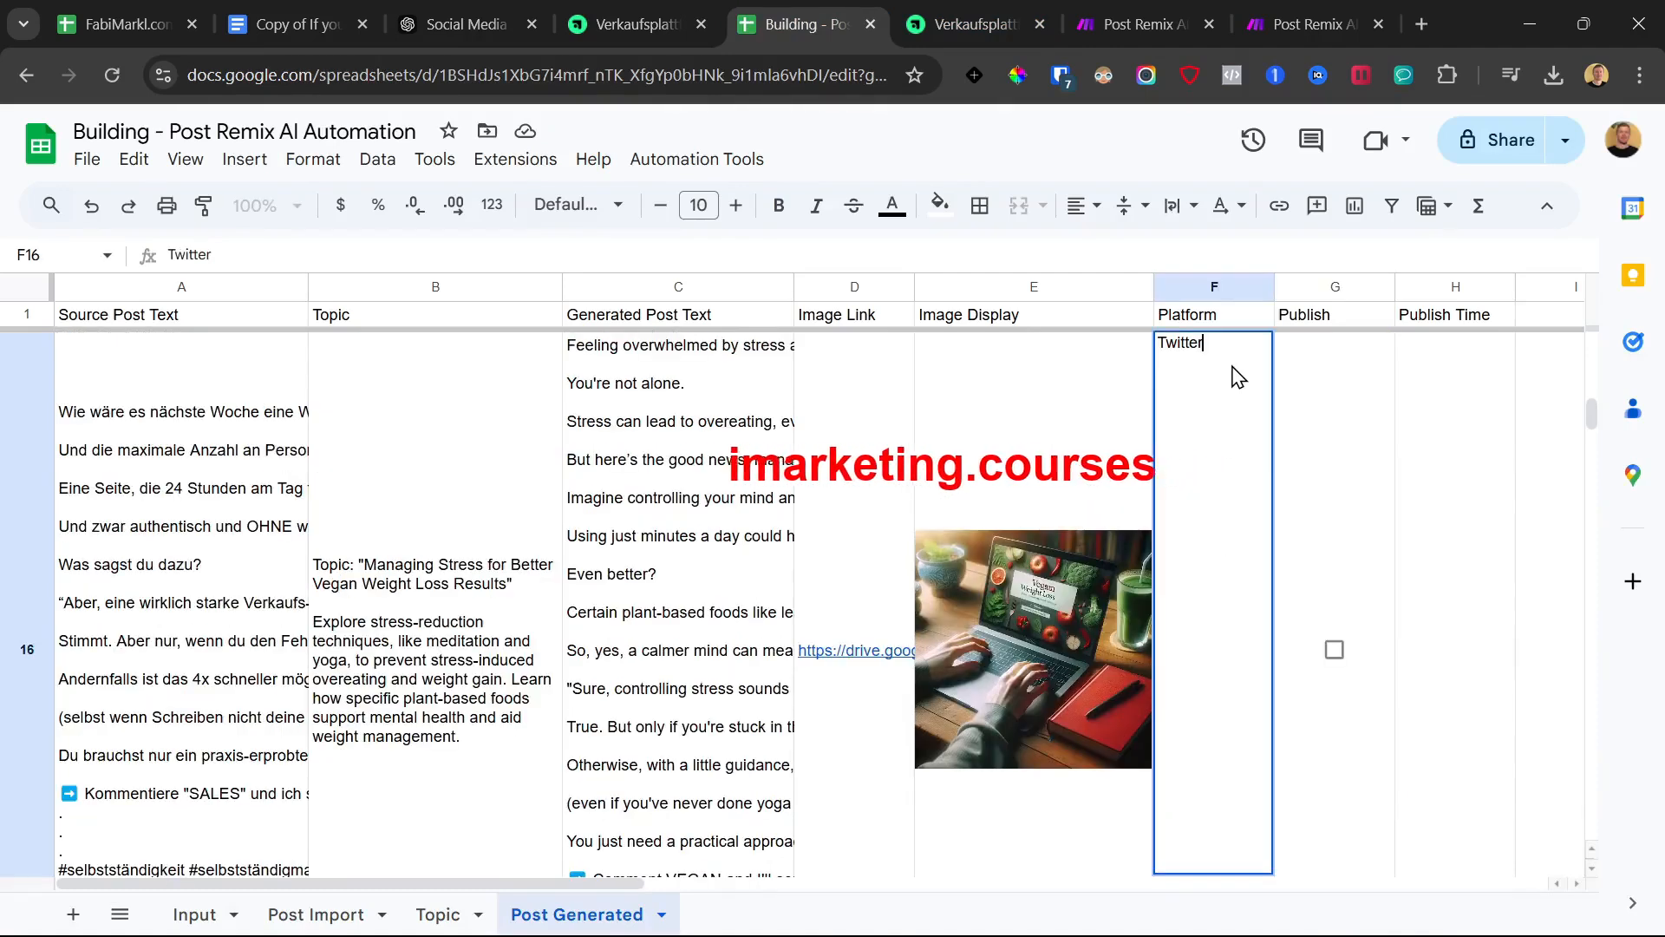
type(", Instagram")
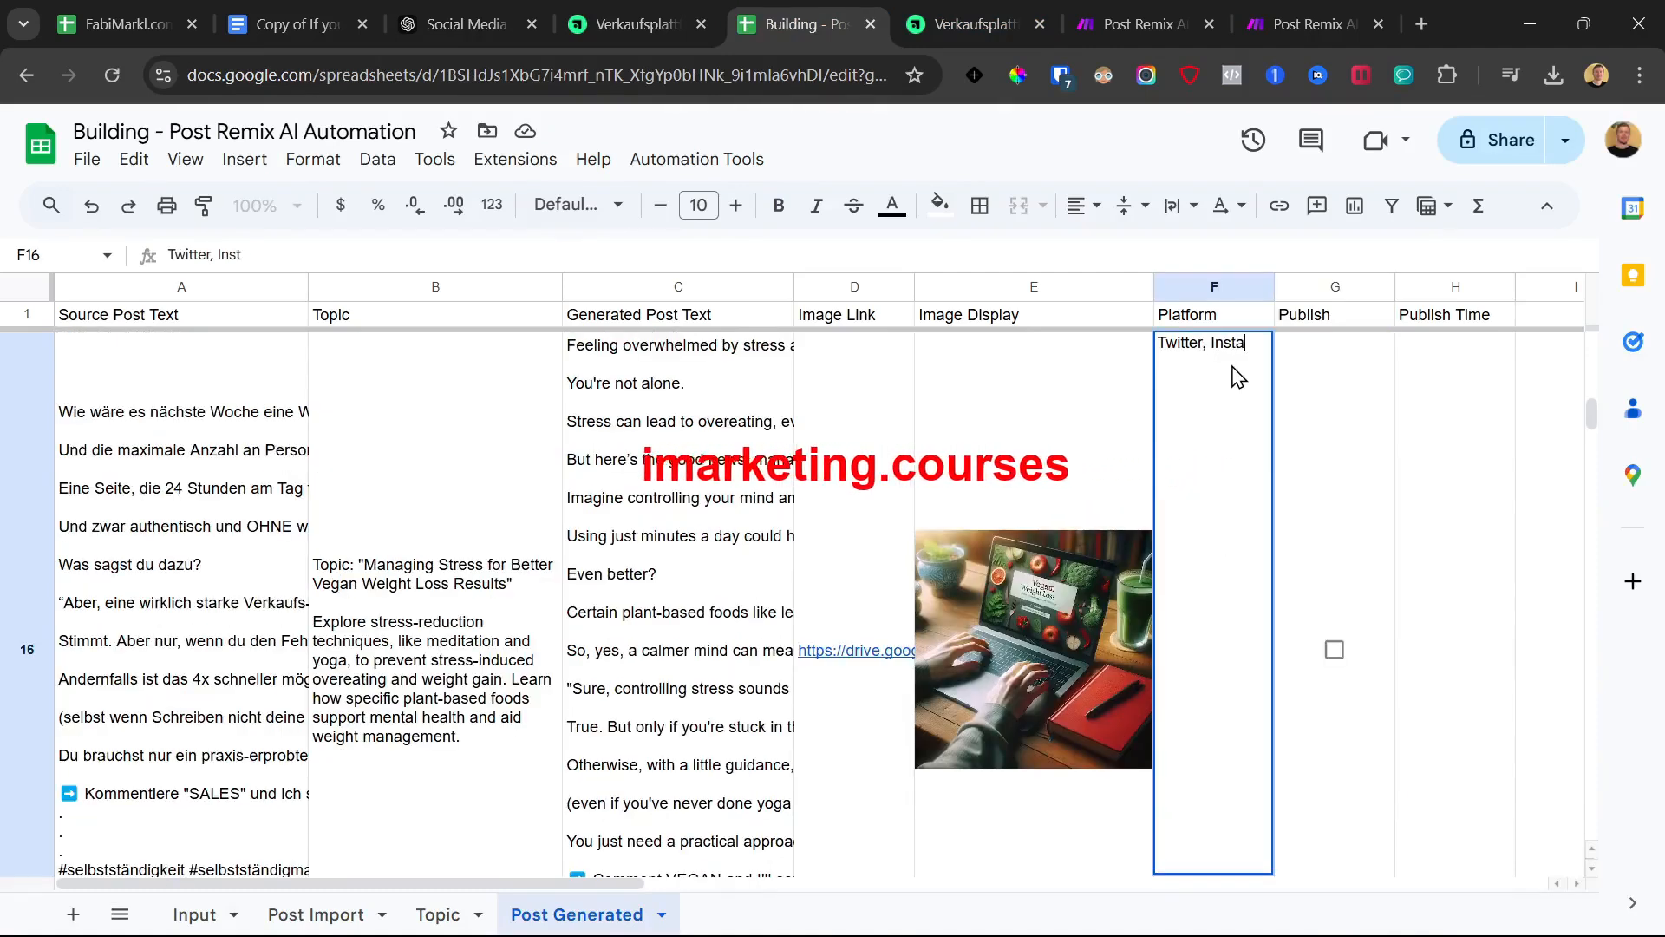
key("Return")
scroll(1243, 433, "up", 5)
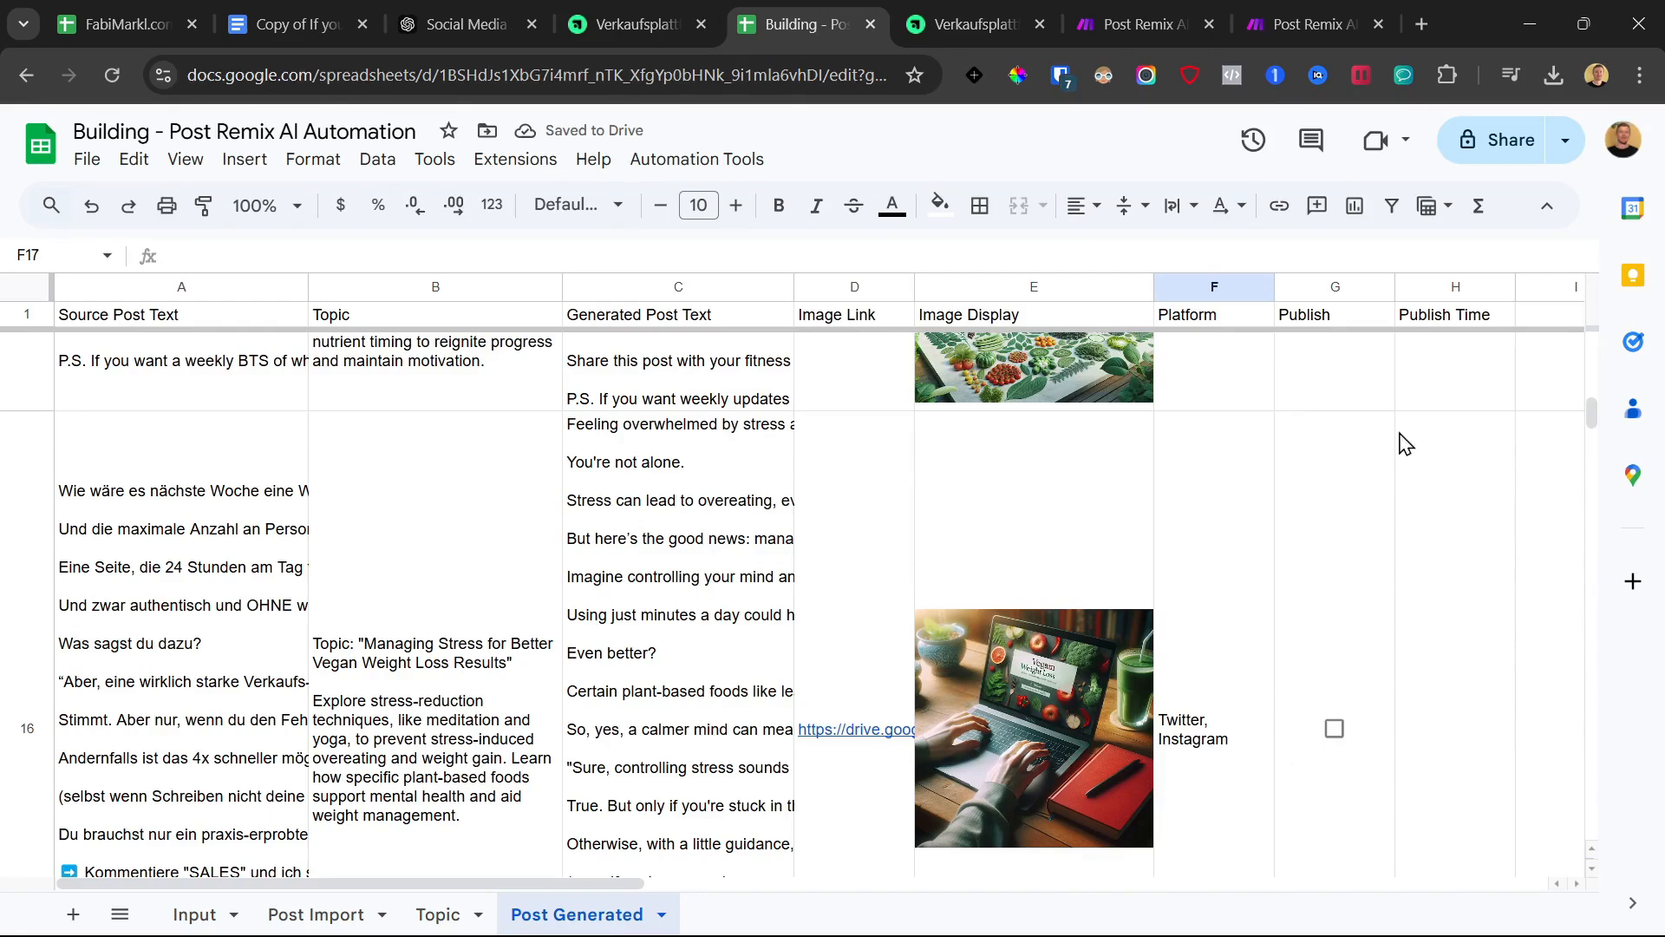
left_click(1139, 17)
left_click(1304, 5)
Toggle between the Generator and Publisher scenarios, then go to the Make team dashboard
left_click(1169, 5)
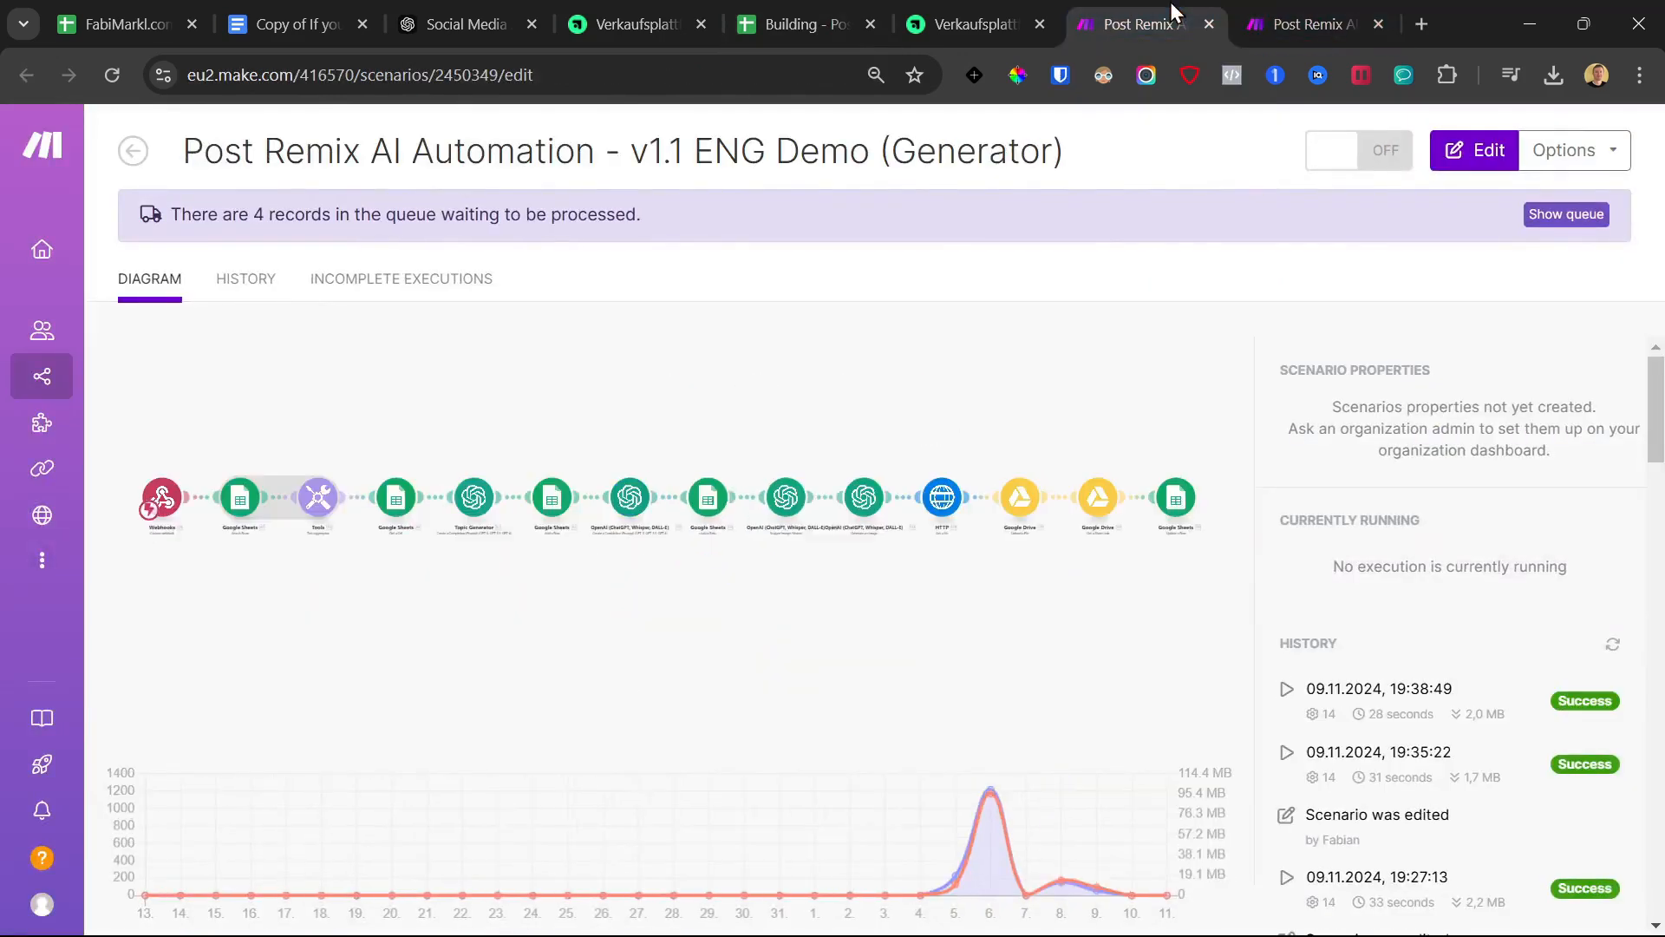
left_click(1332, 5)
left_click(1117, 5)
left_click(42, 145)
Open the Social Media Post Remix AI Automation lesson on ablefy and its Google Sheet template copy
left_click(977, 2)
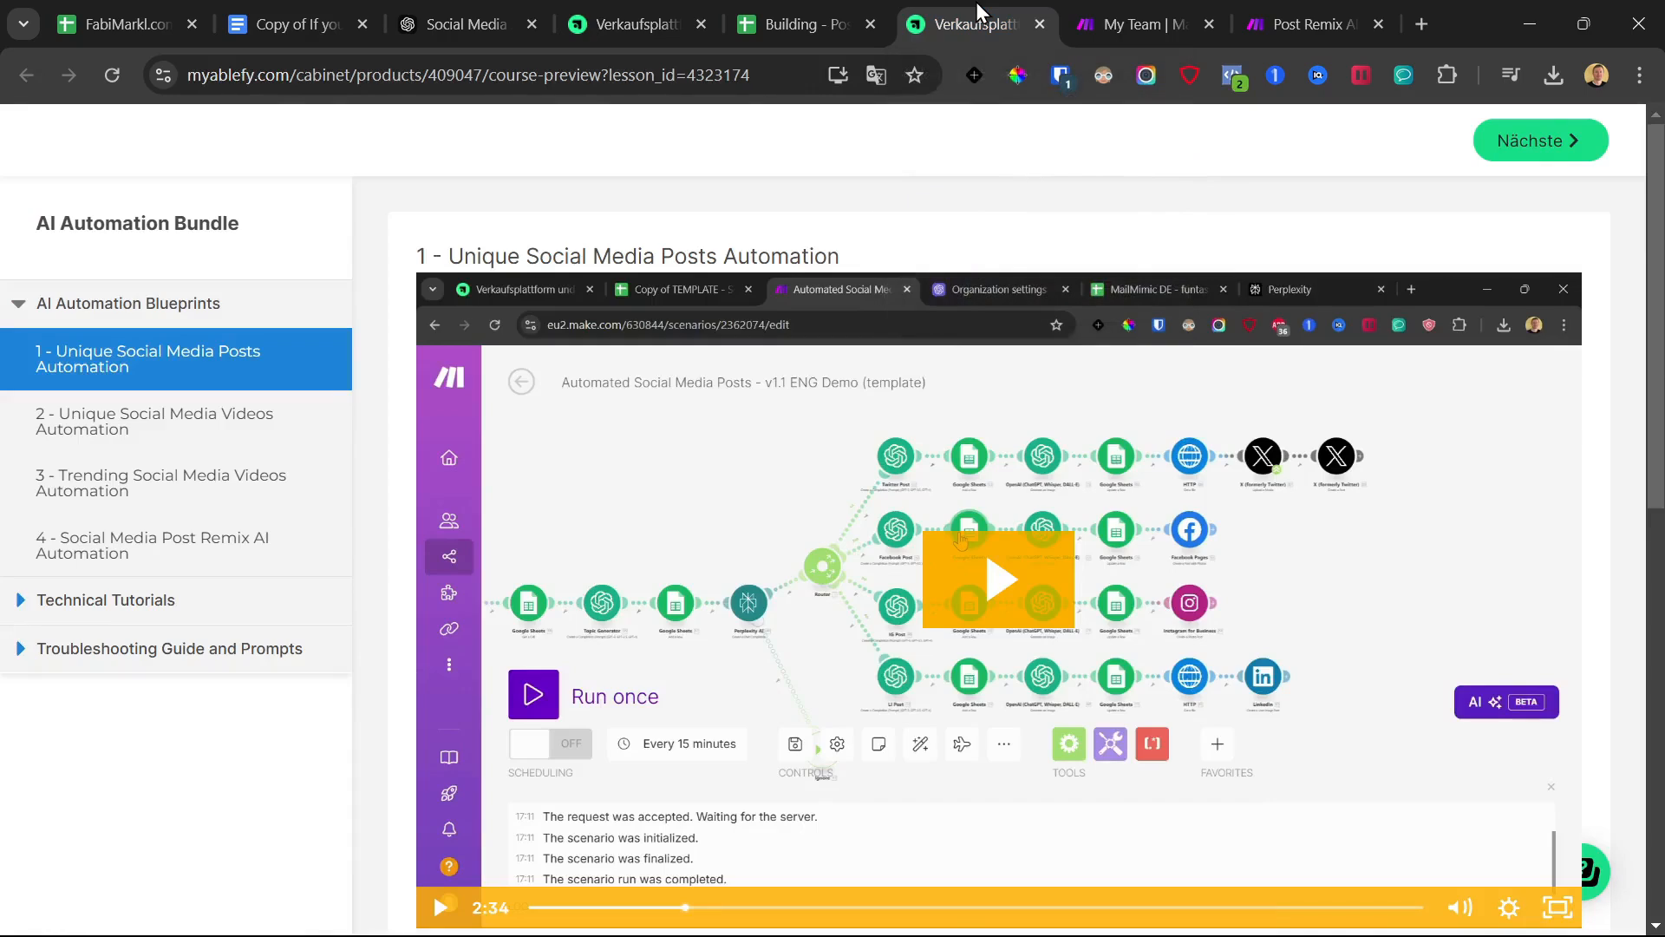
scroll(1038, 148, "down", 10)
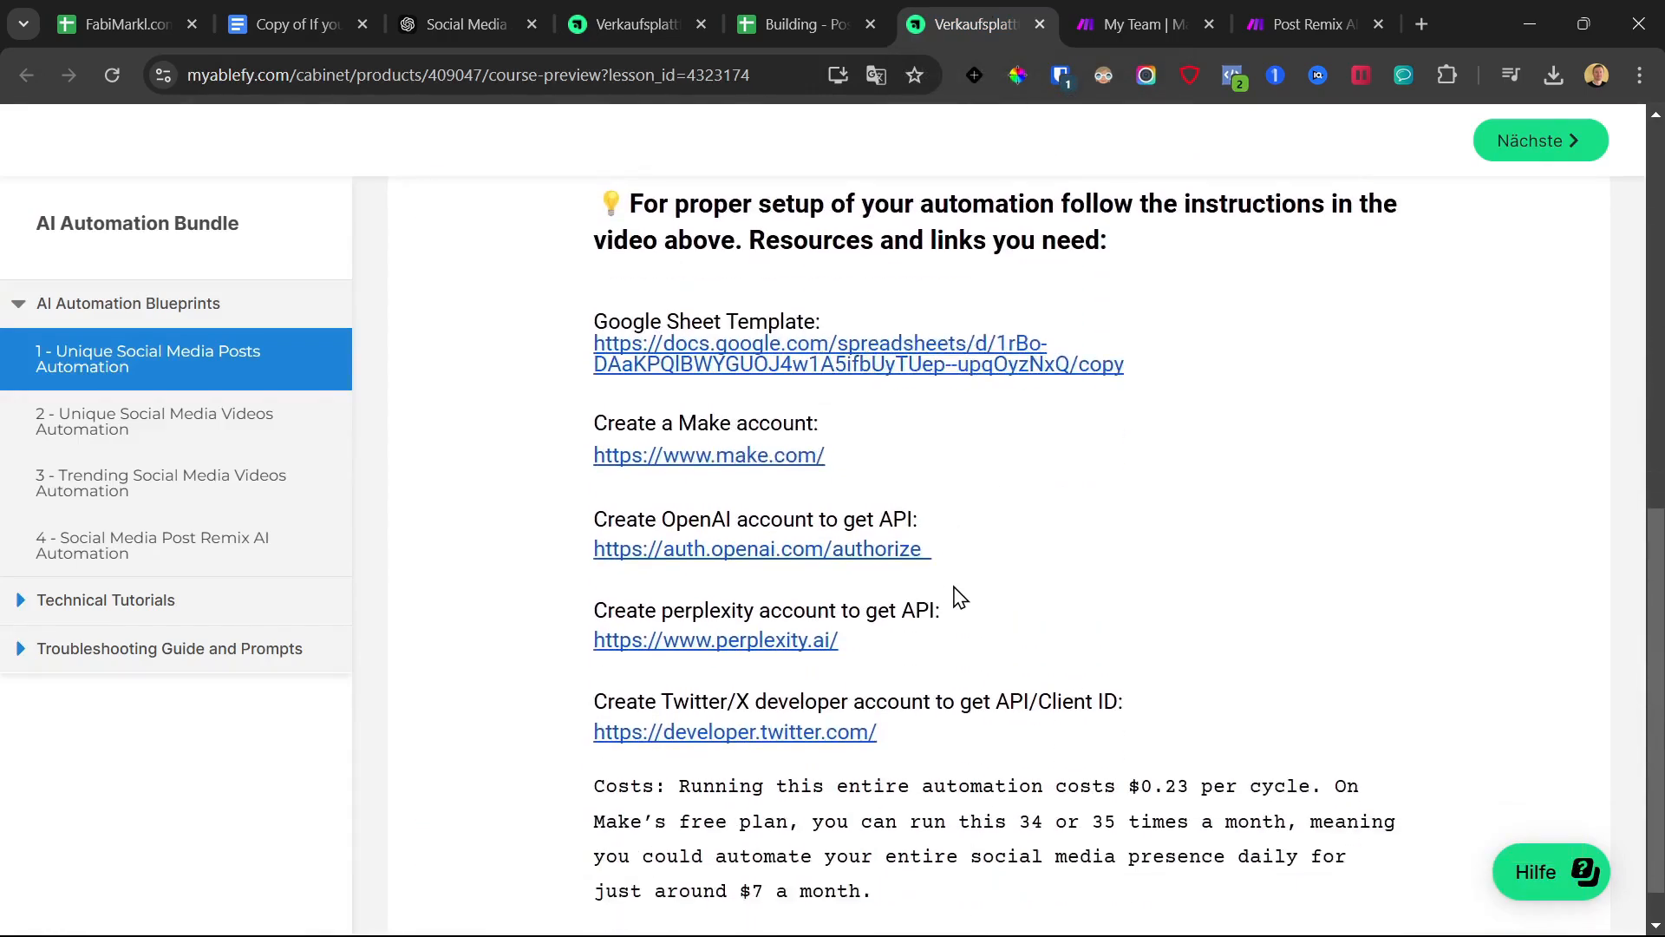
left_click(111, 555)
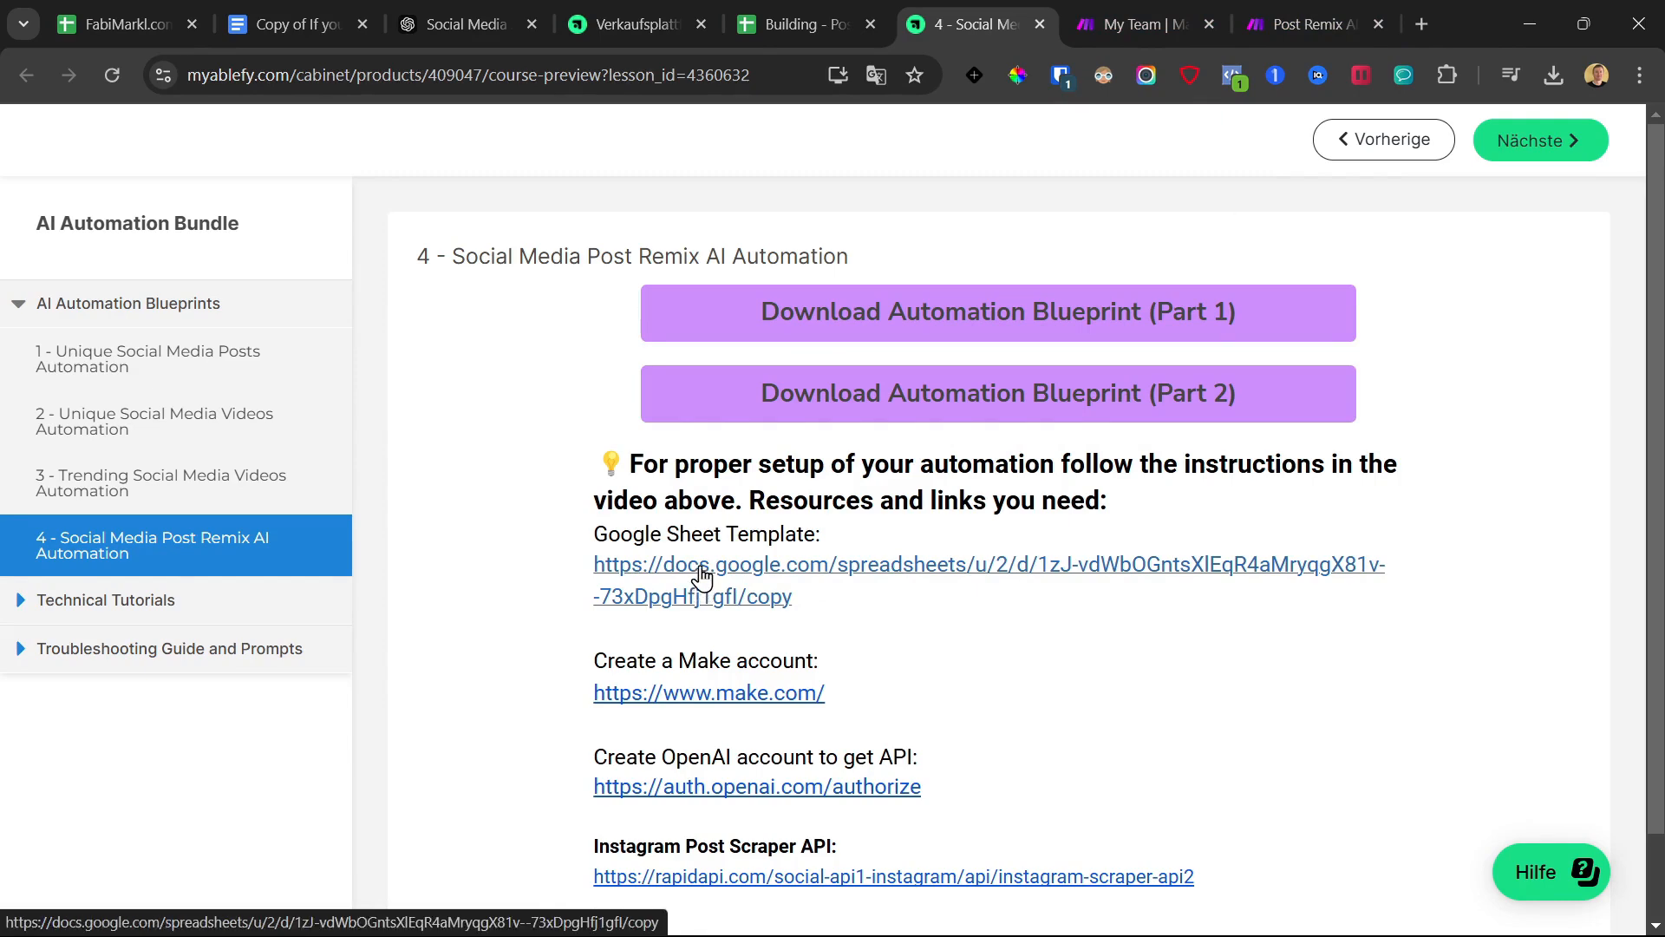
left_click(701, 568)
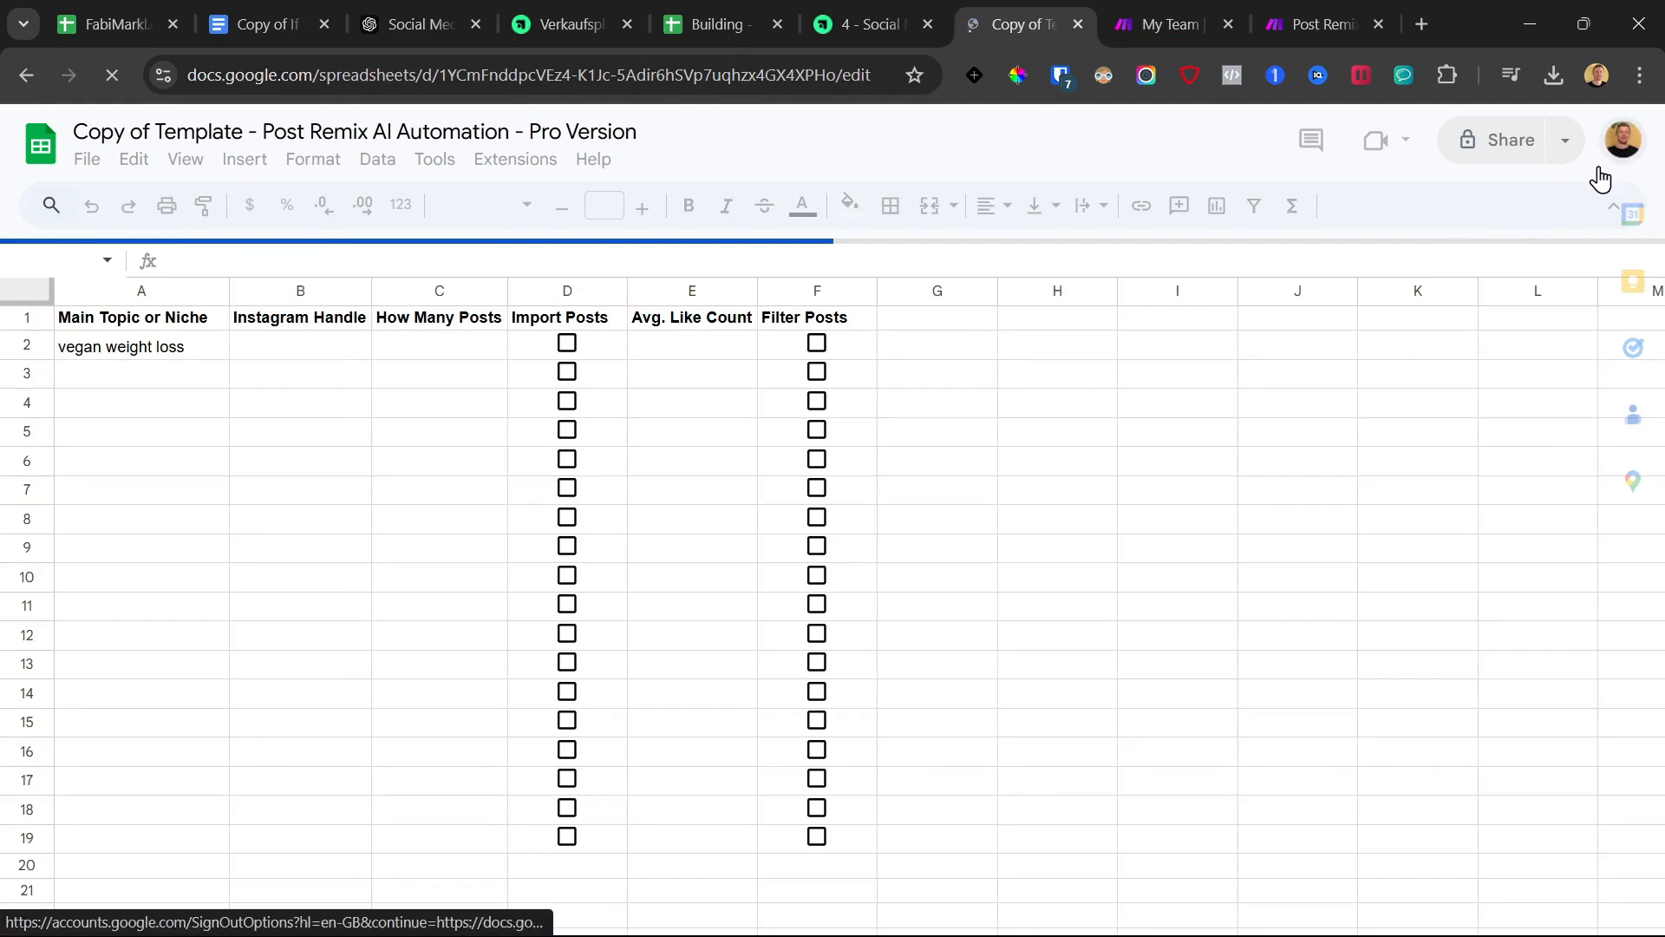
Check the Make dashboard and existing Post Remix scenario, then open the copied template's Extensions menu
left_click(1169, 7)
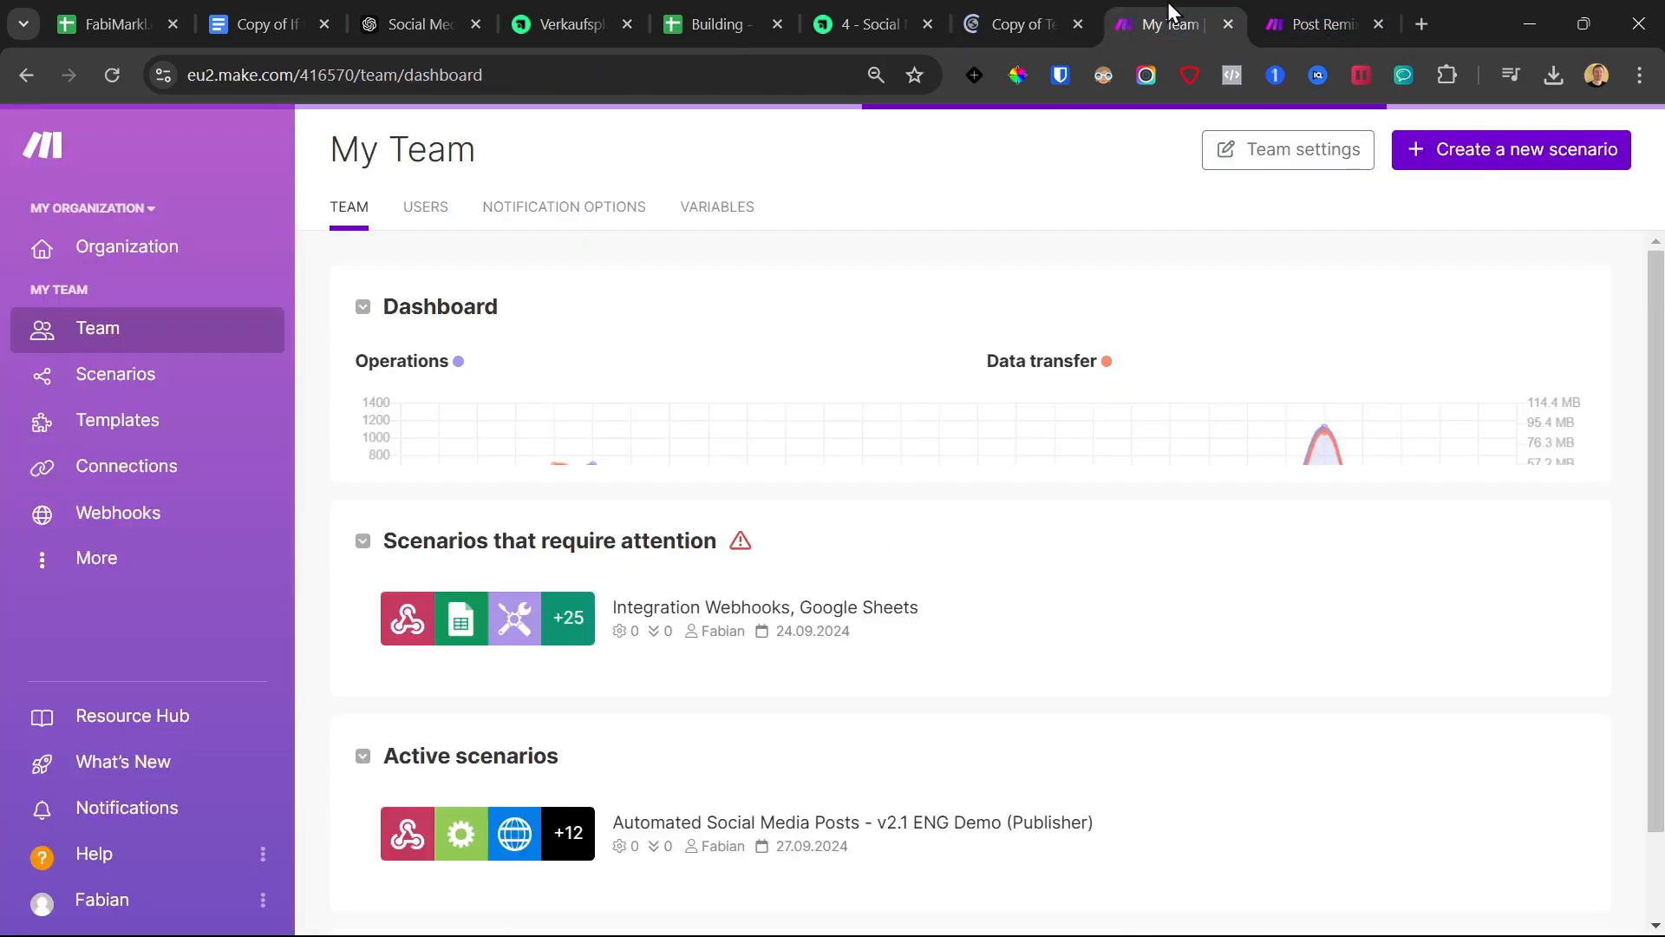
left_click(1319, 24)
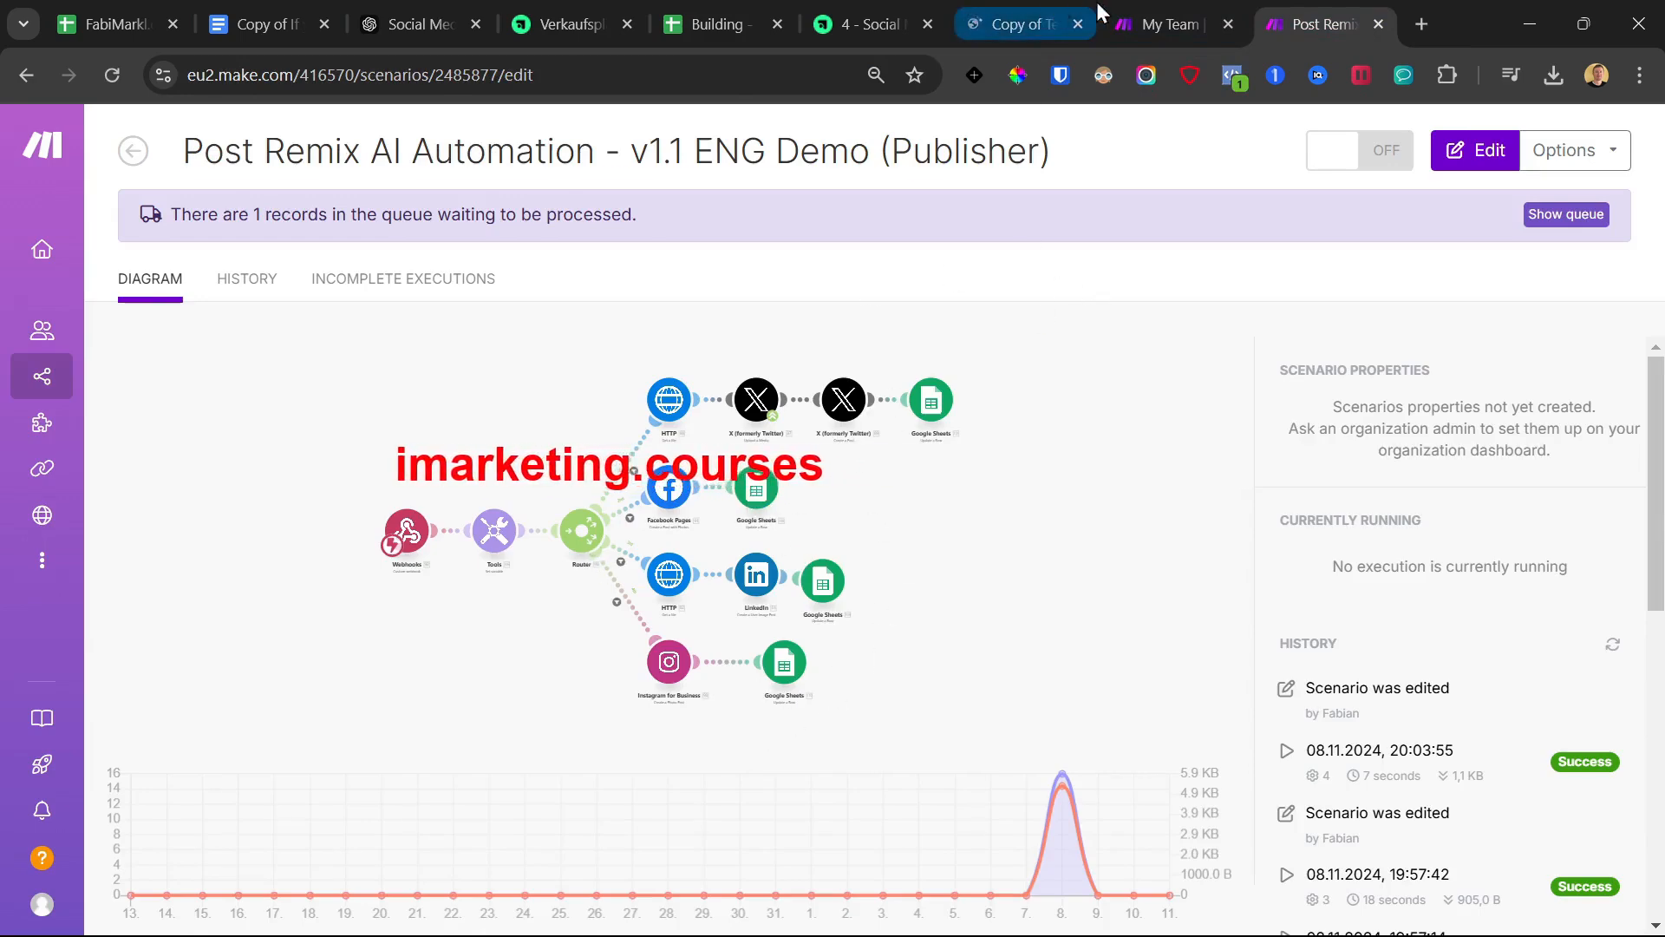
left_click(1171, 25)
left_click(1023, 25)
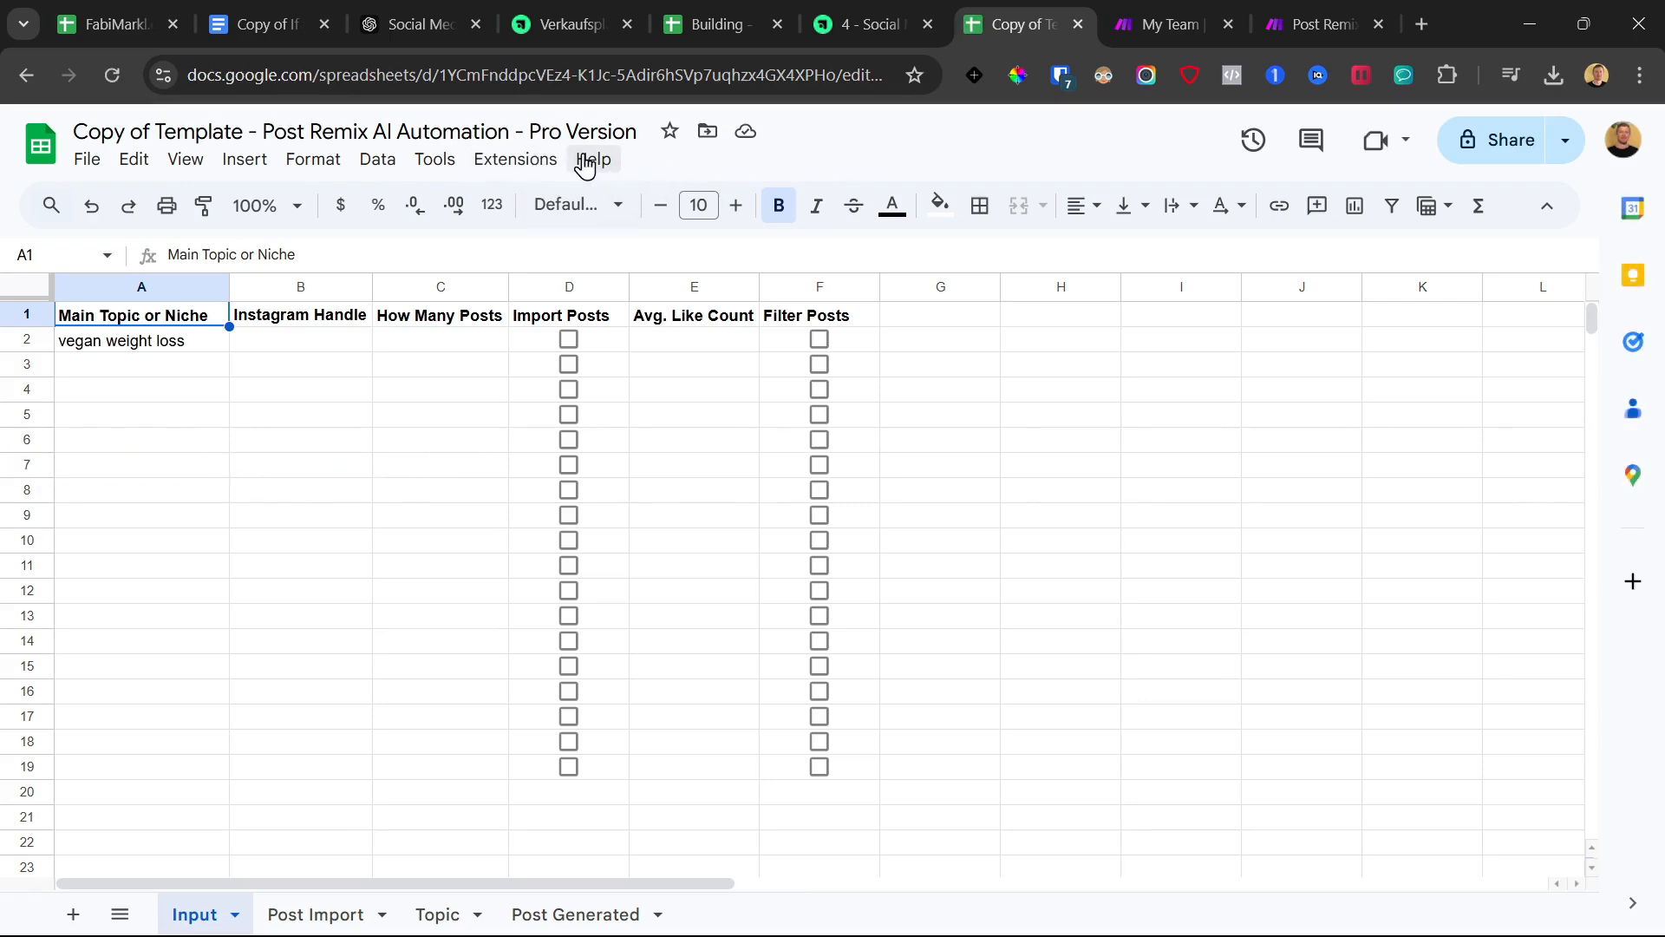
left_click(1174, 2)
left_click(1298, 2)
left_click(1189, 2)
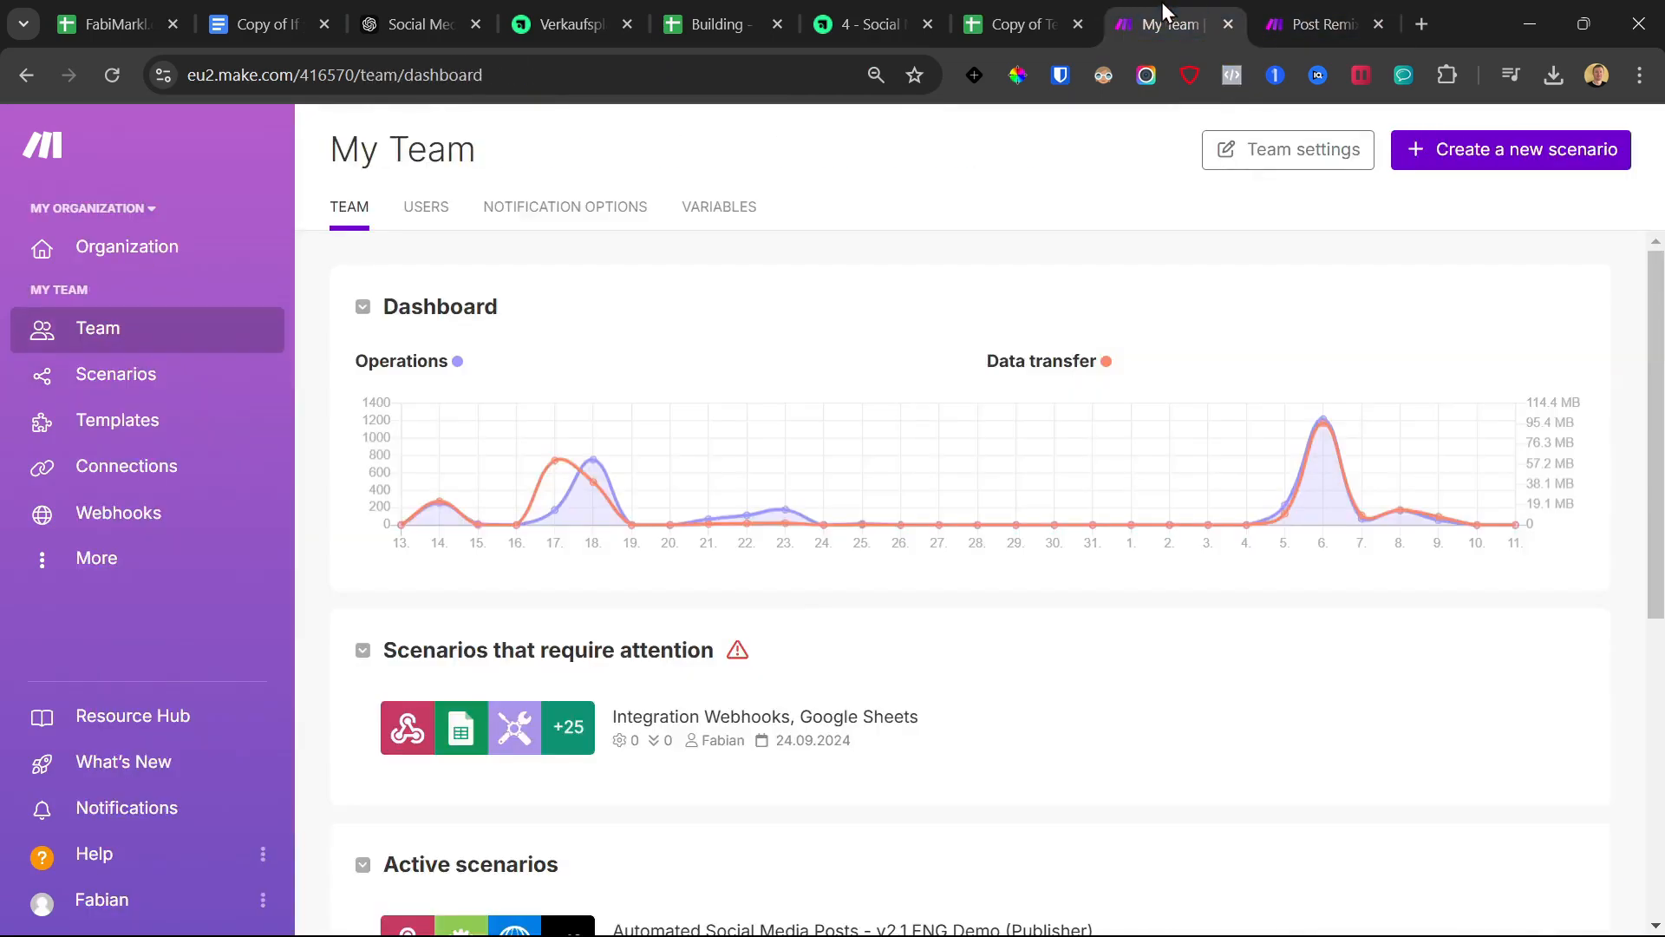
left_click(1028, 2)
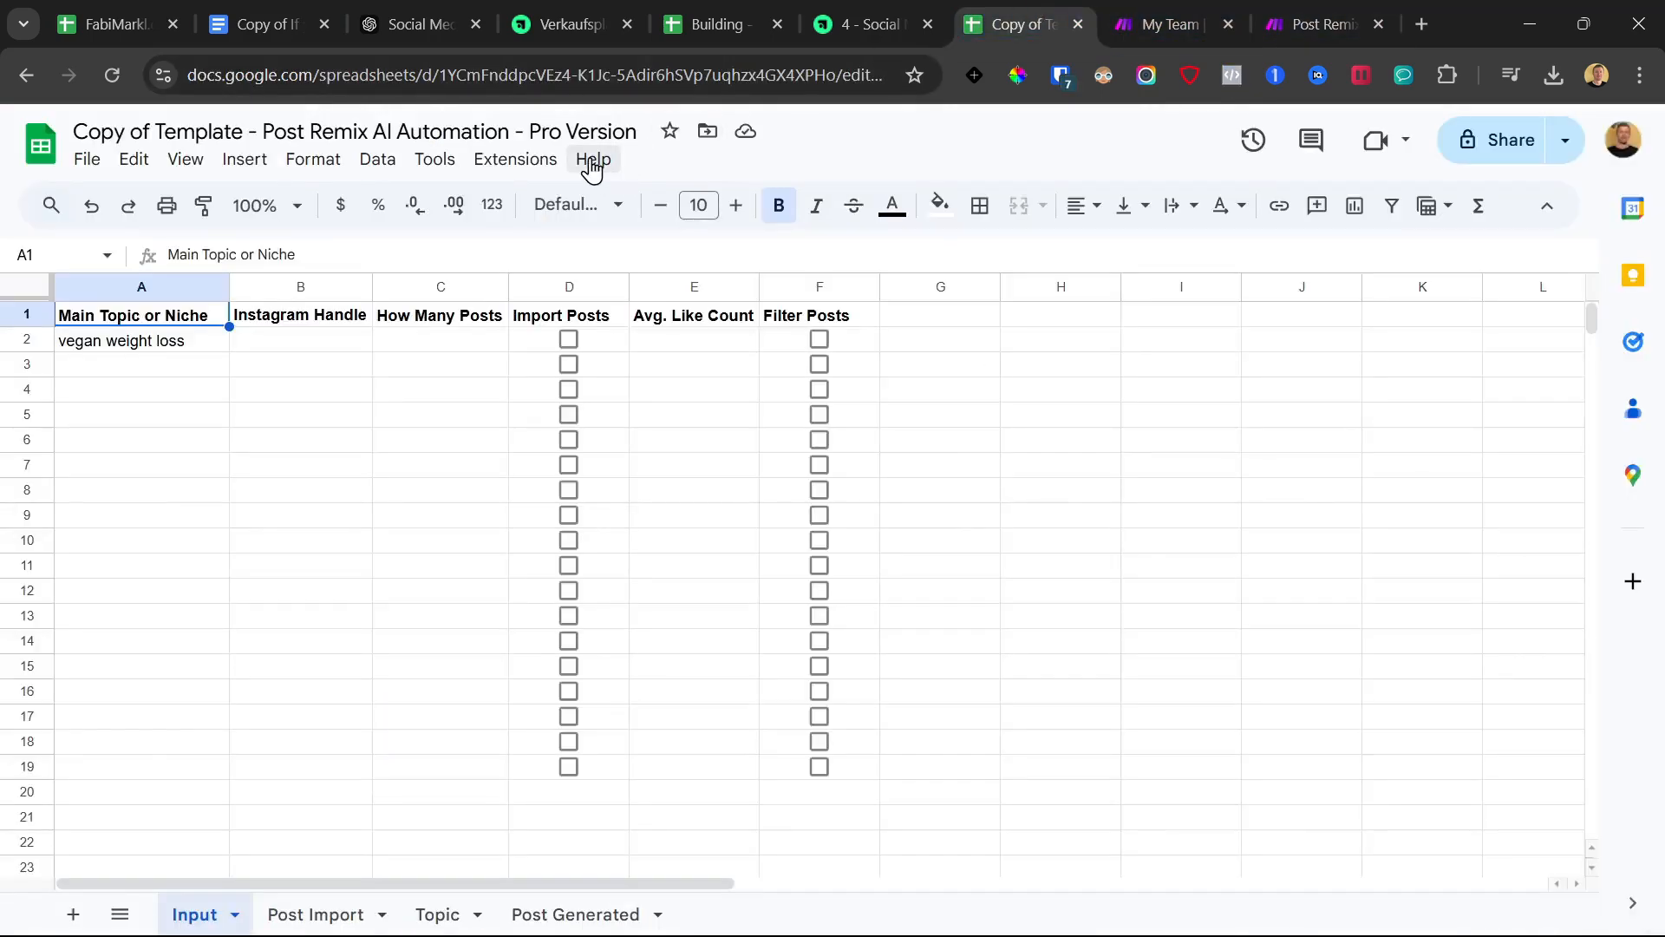
left_click(529, 161)
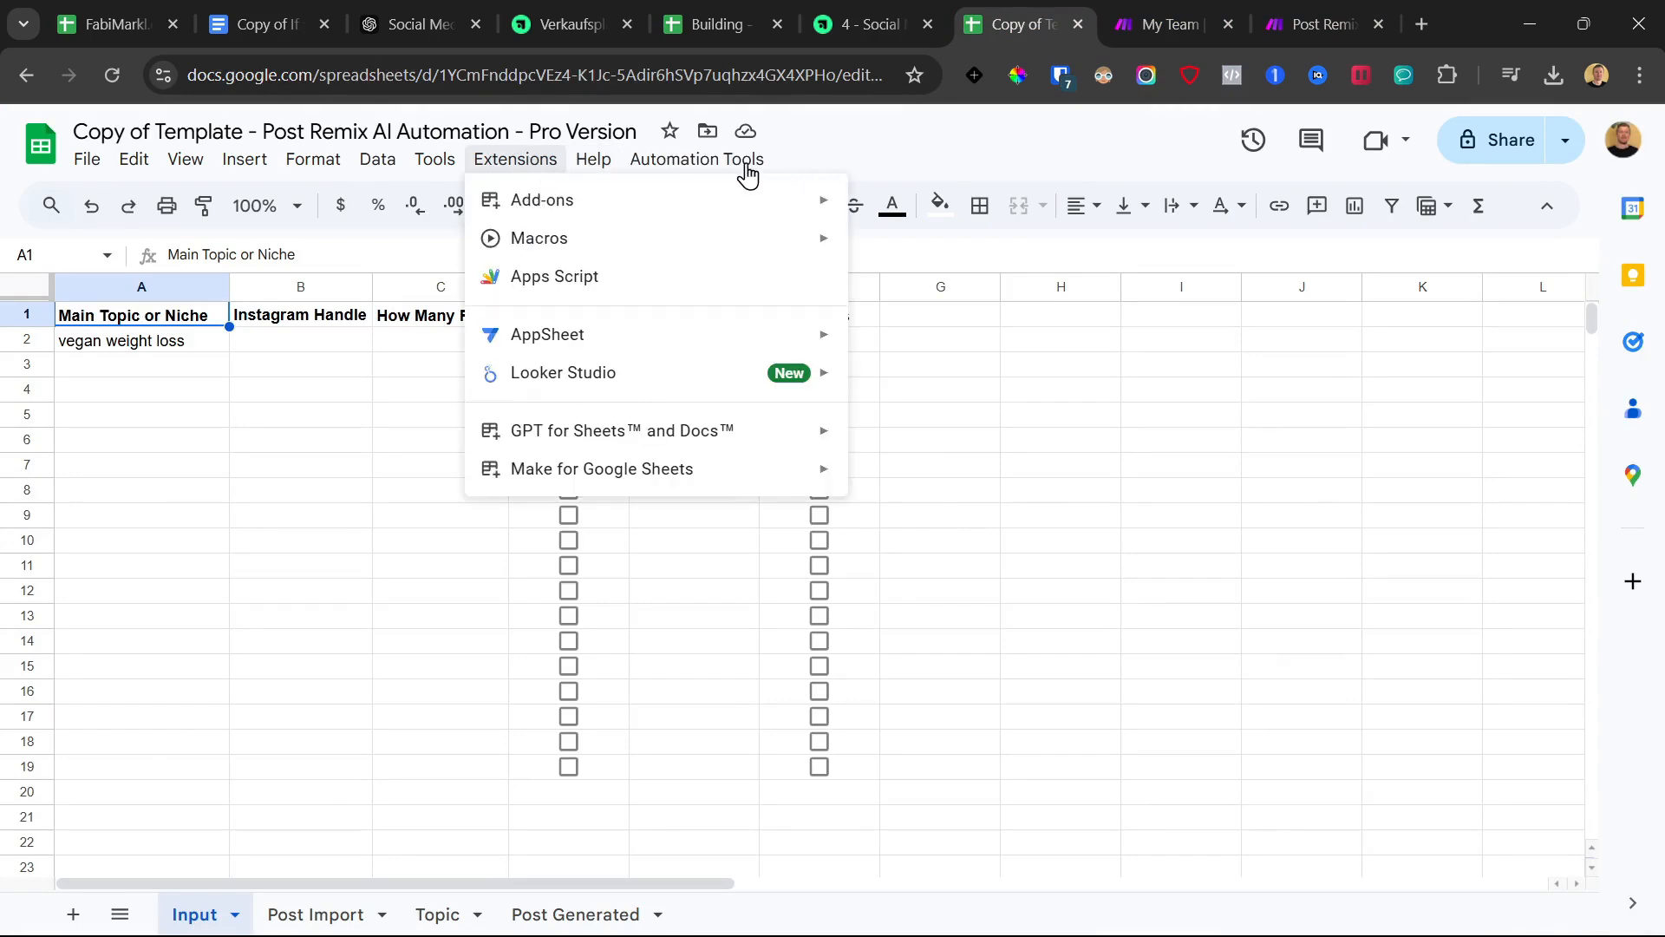
Authorize the template's automation script with the Google account via Automation Tools > Authorize
left_click(721, 158)
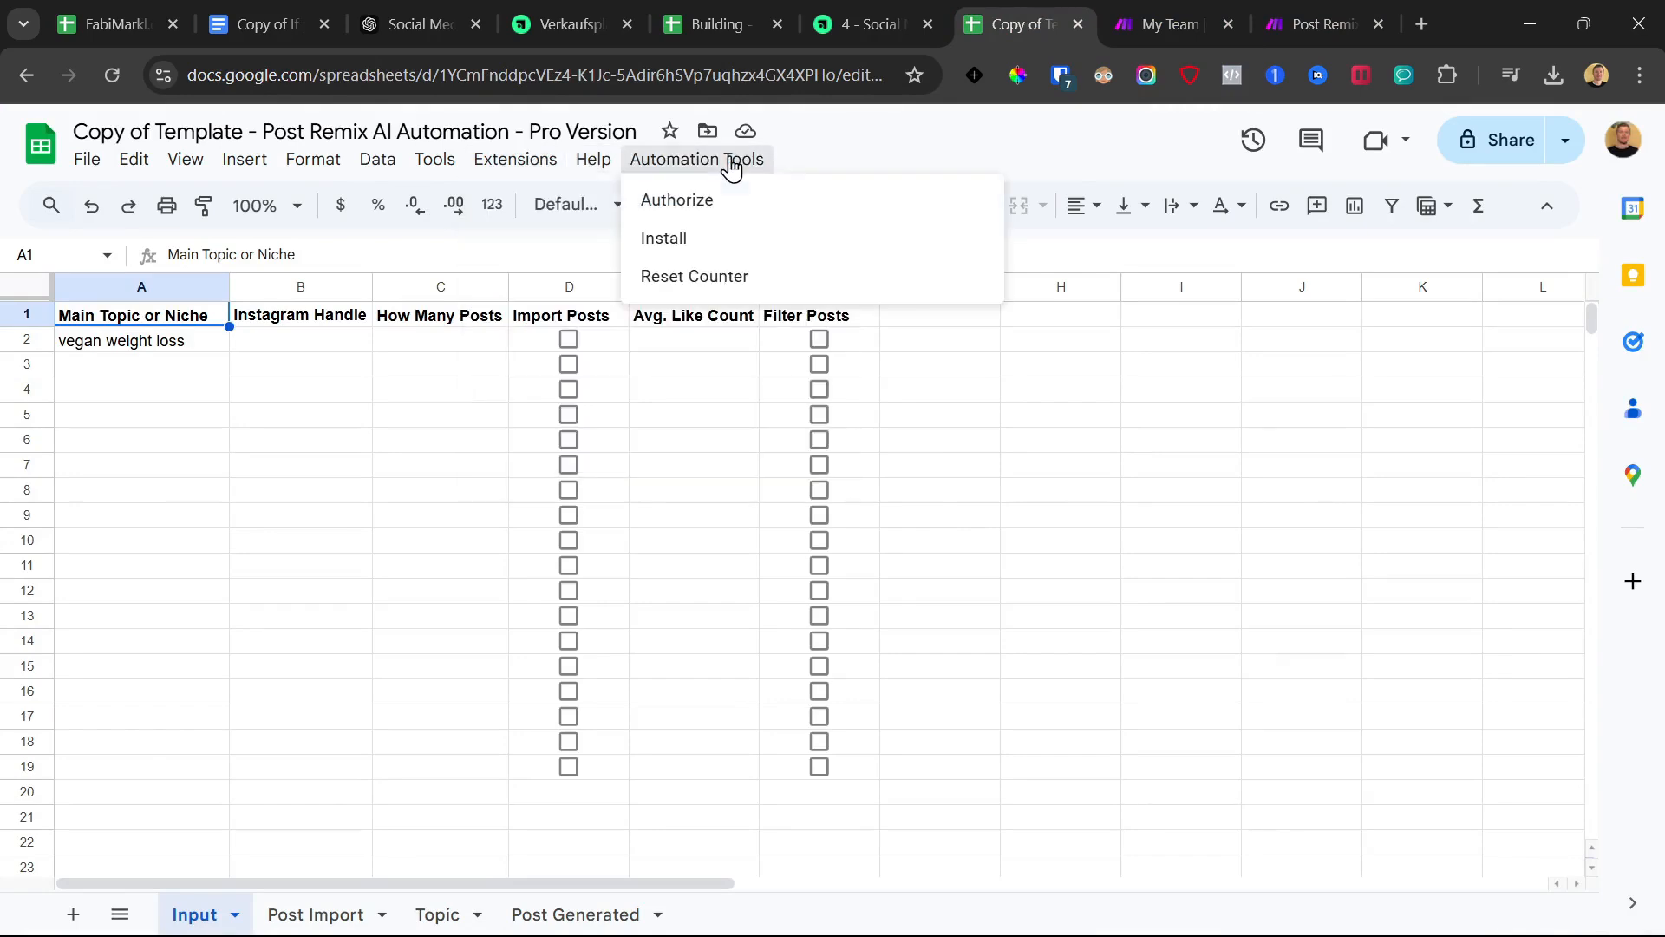
left_click(717, 213)
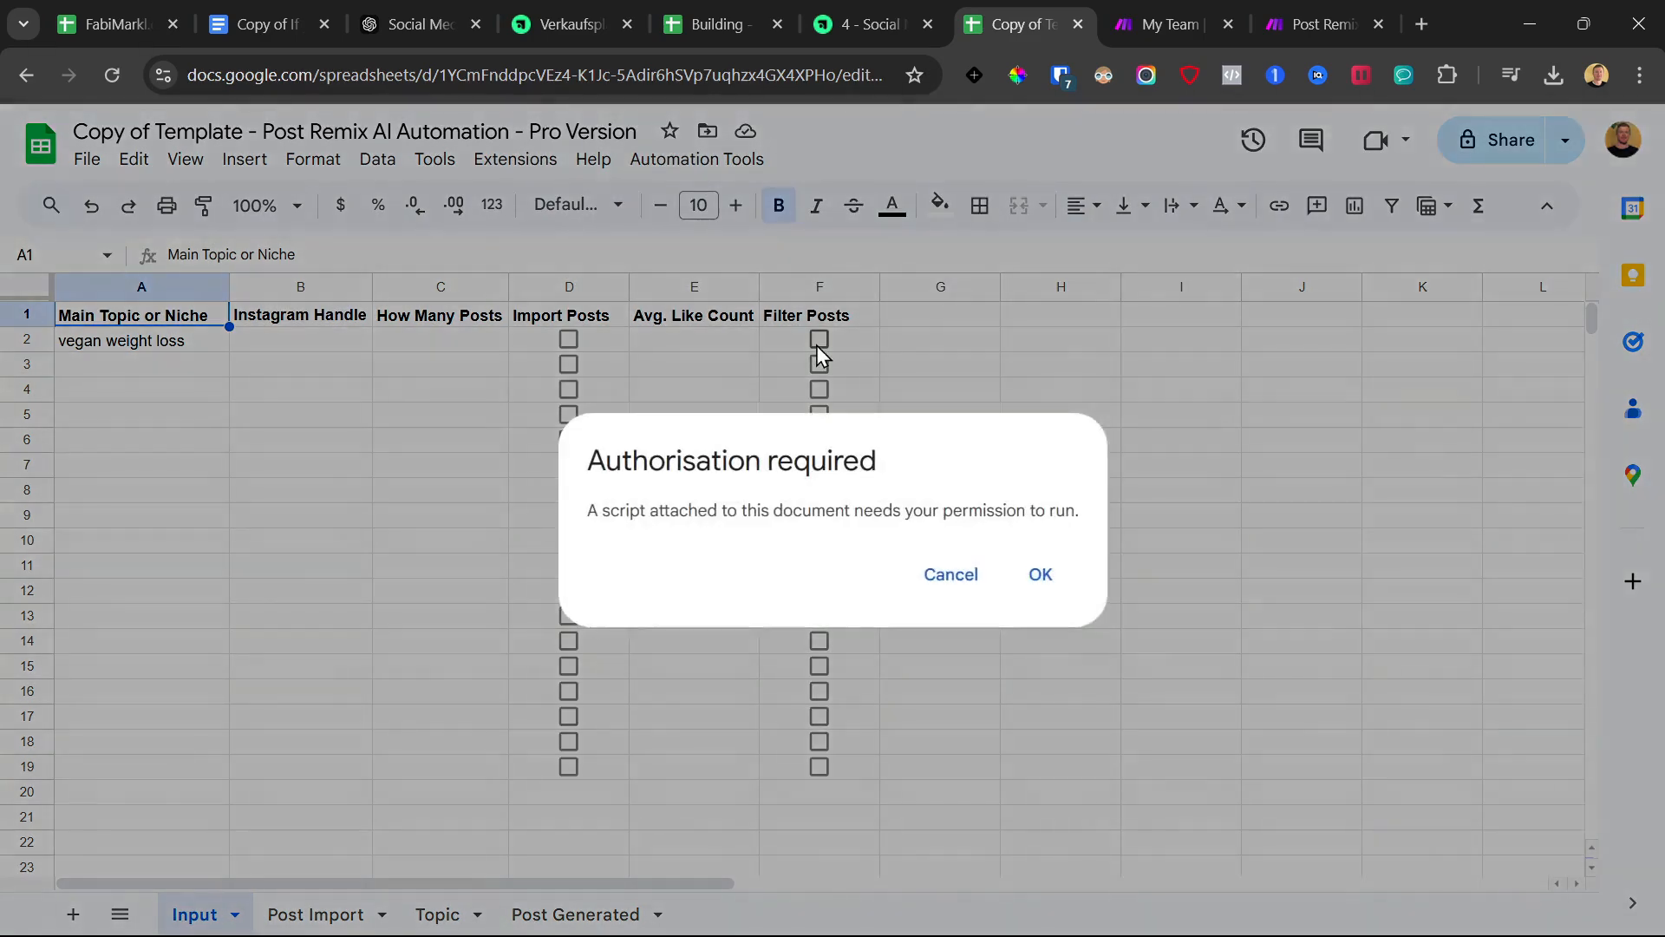
left_click(1043, 576)
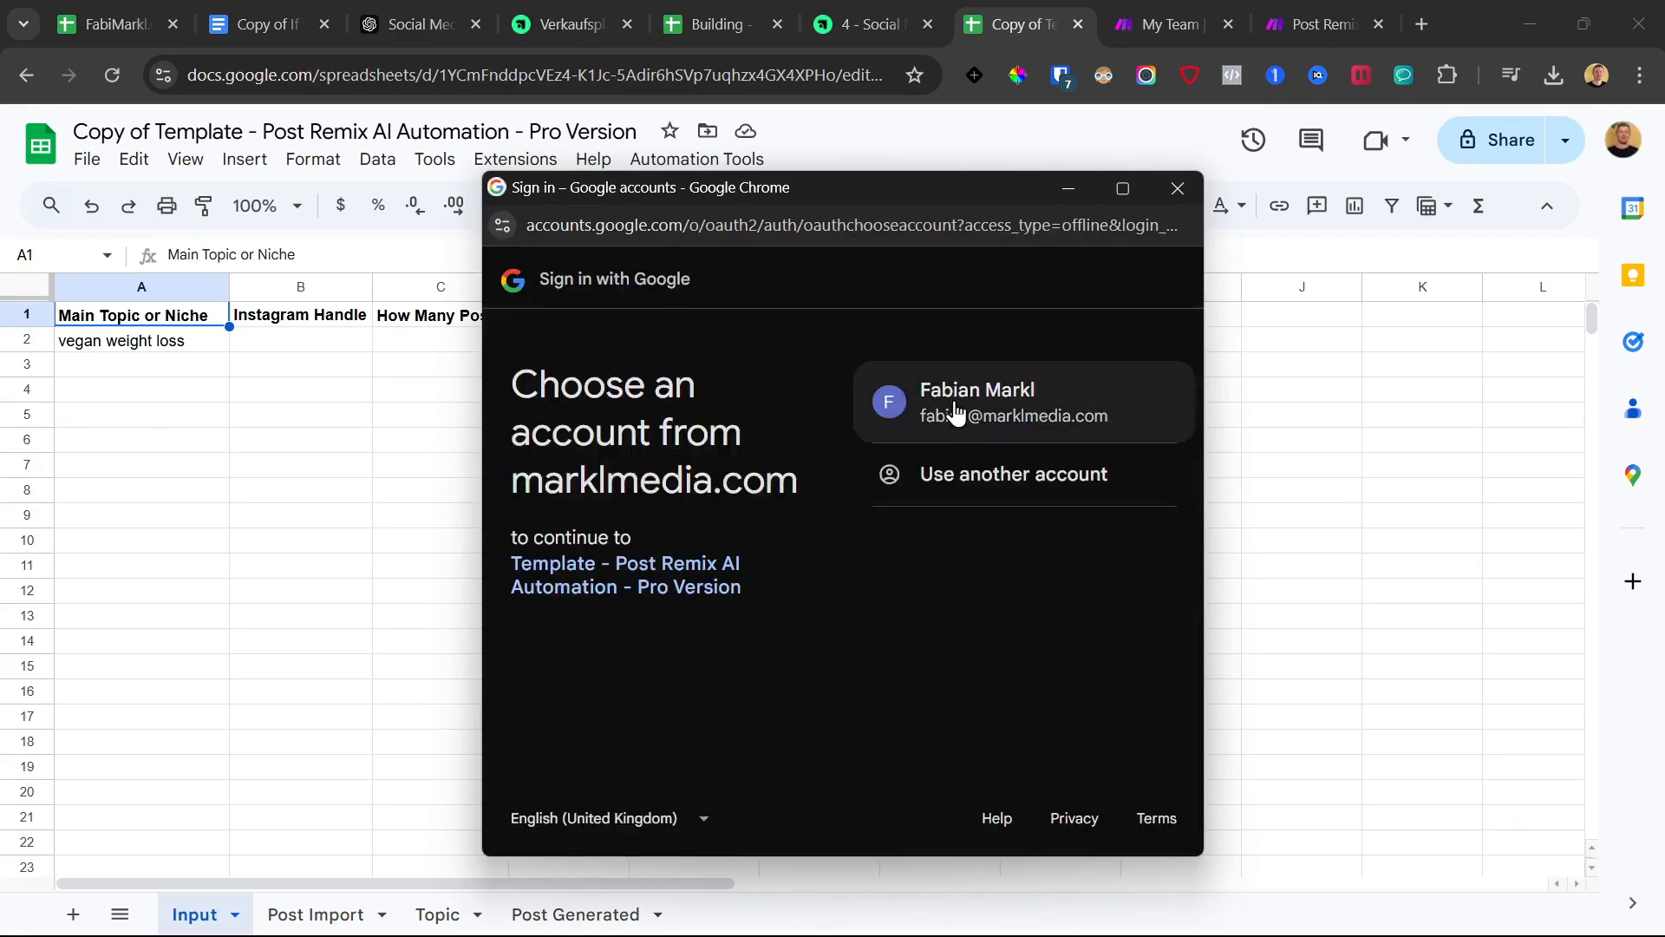
left_click(966, 398)
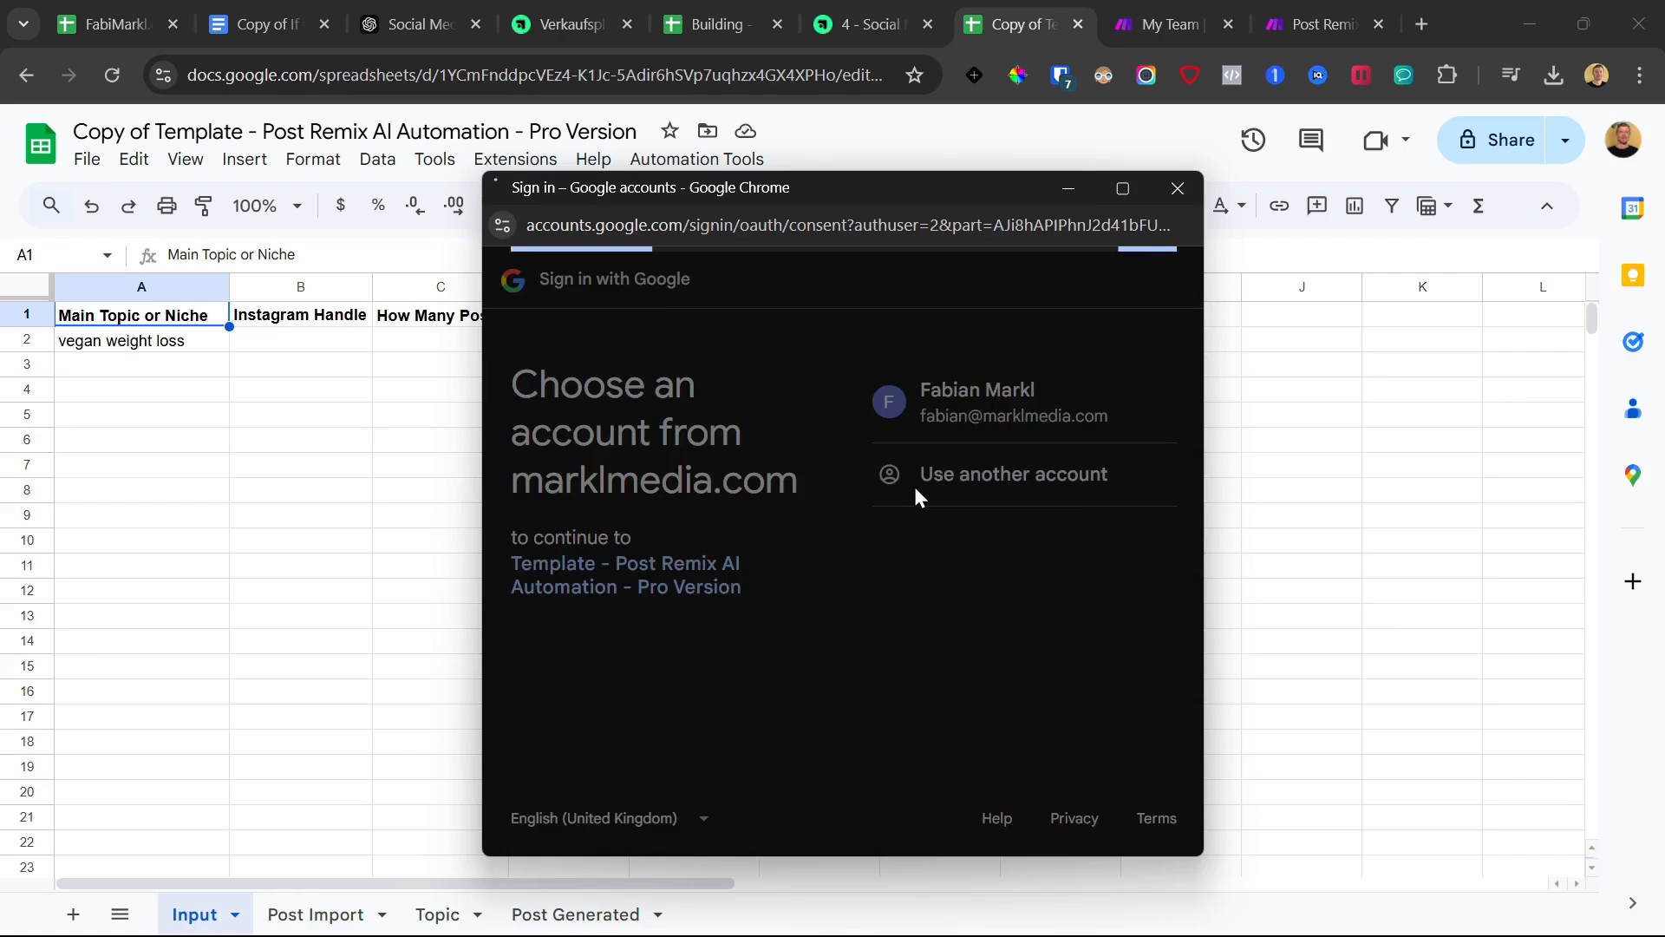
scroll(887, 555, "down", 6)
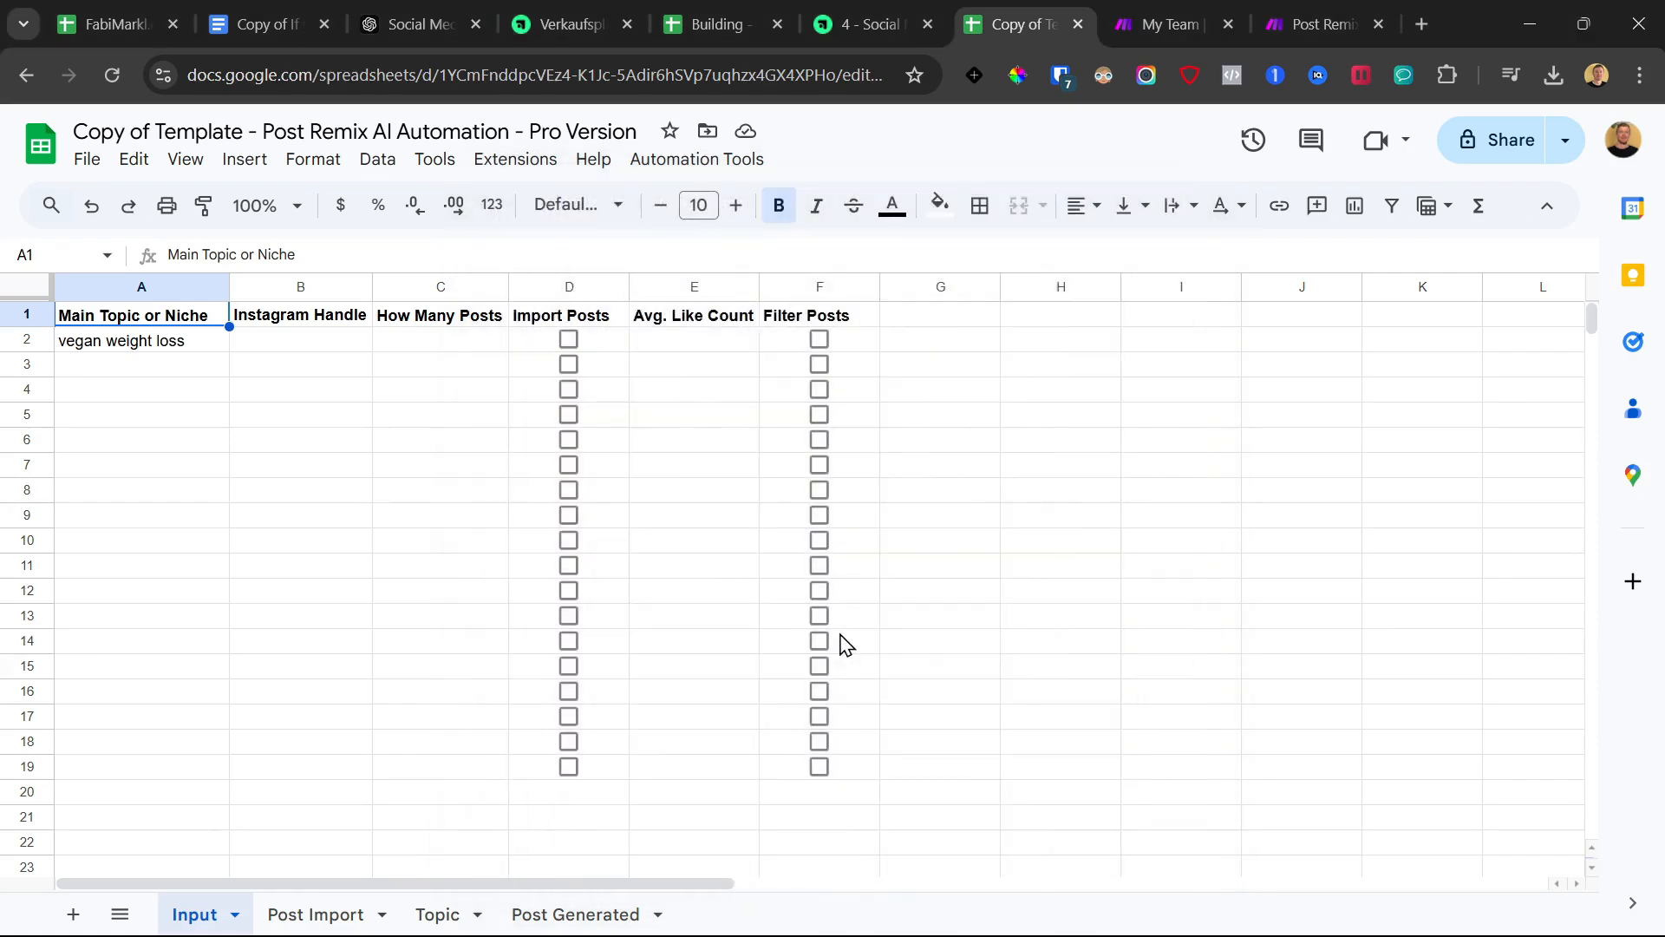
Install the template's automation script via Automation Tools > Install
left_click(691, 160)
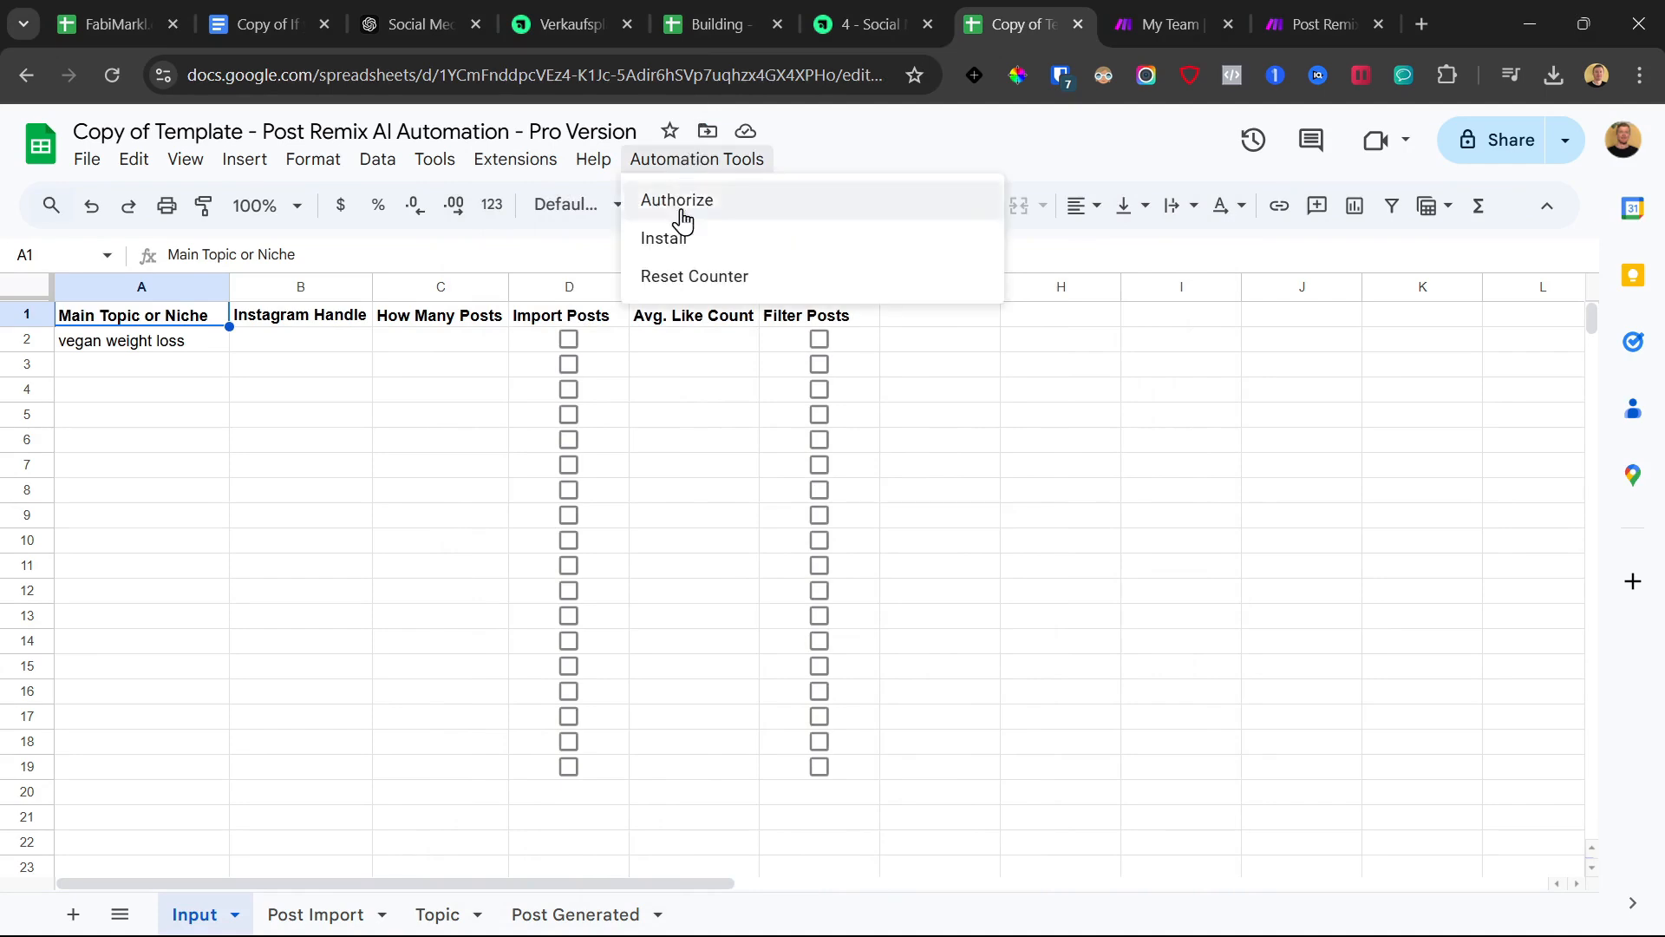
left_click(681, 244)
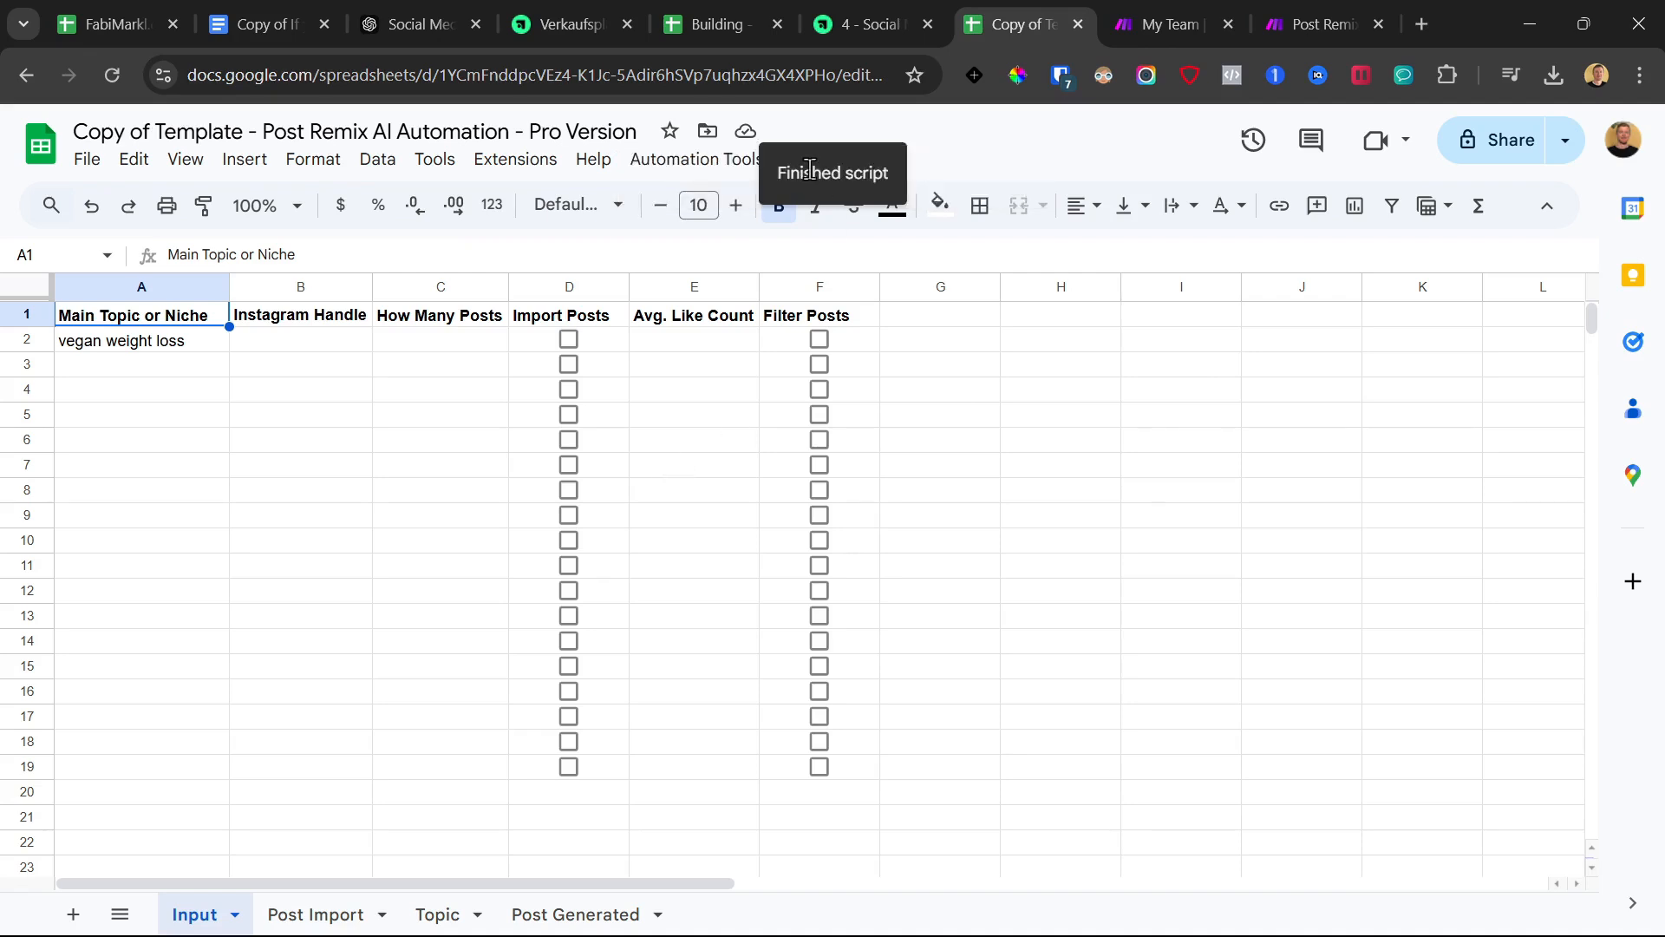
left_click(719, 161)
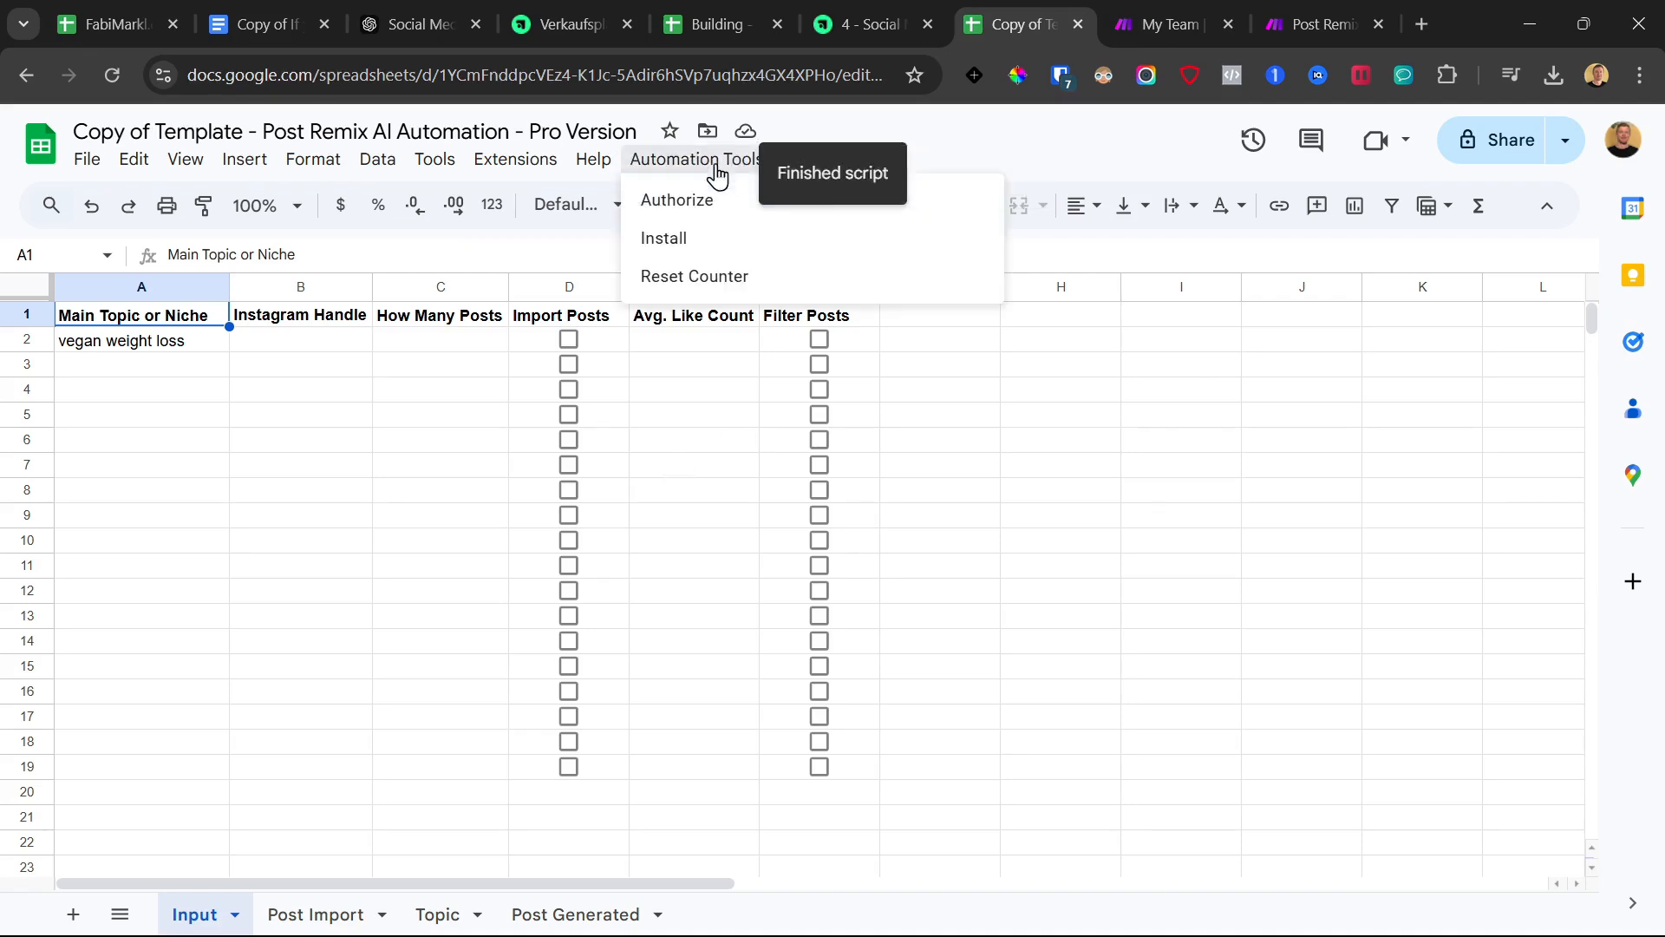
left_click(703, 472)
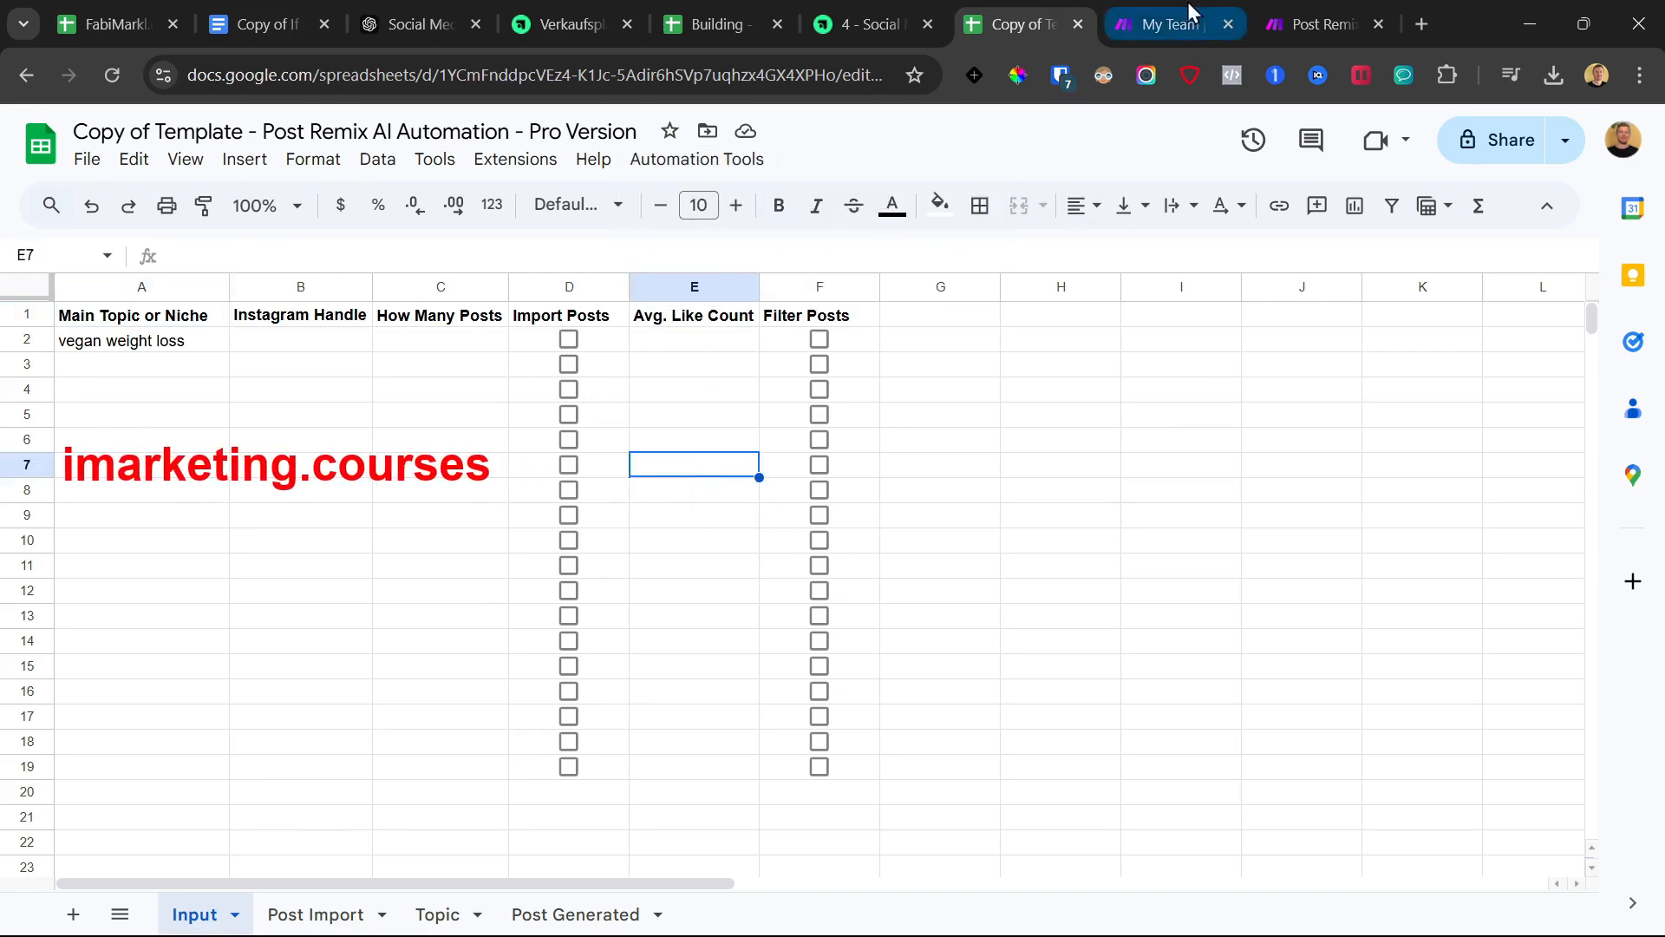
Download the Part 1 blueprint from the course lesson page and return to Make
left_click(1209, 18)
left_click(868, 23)
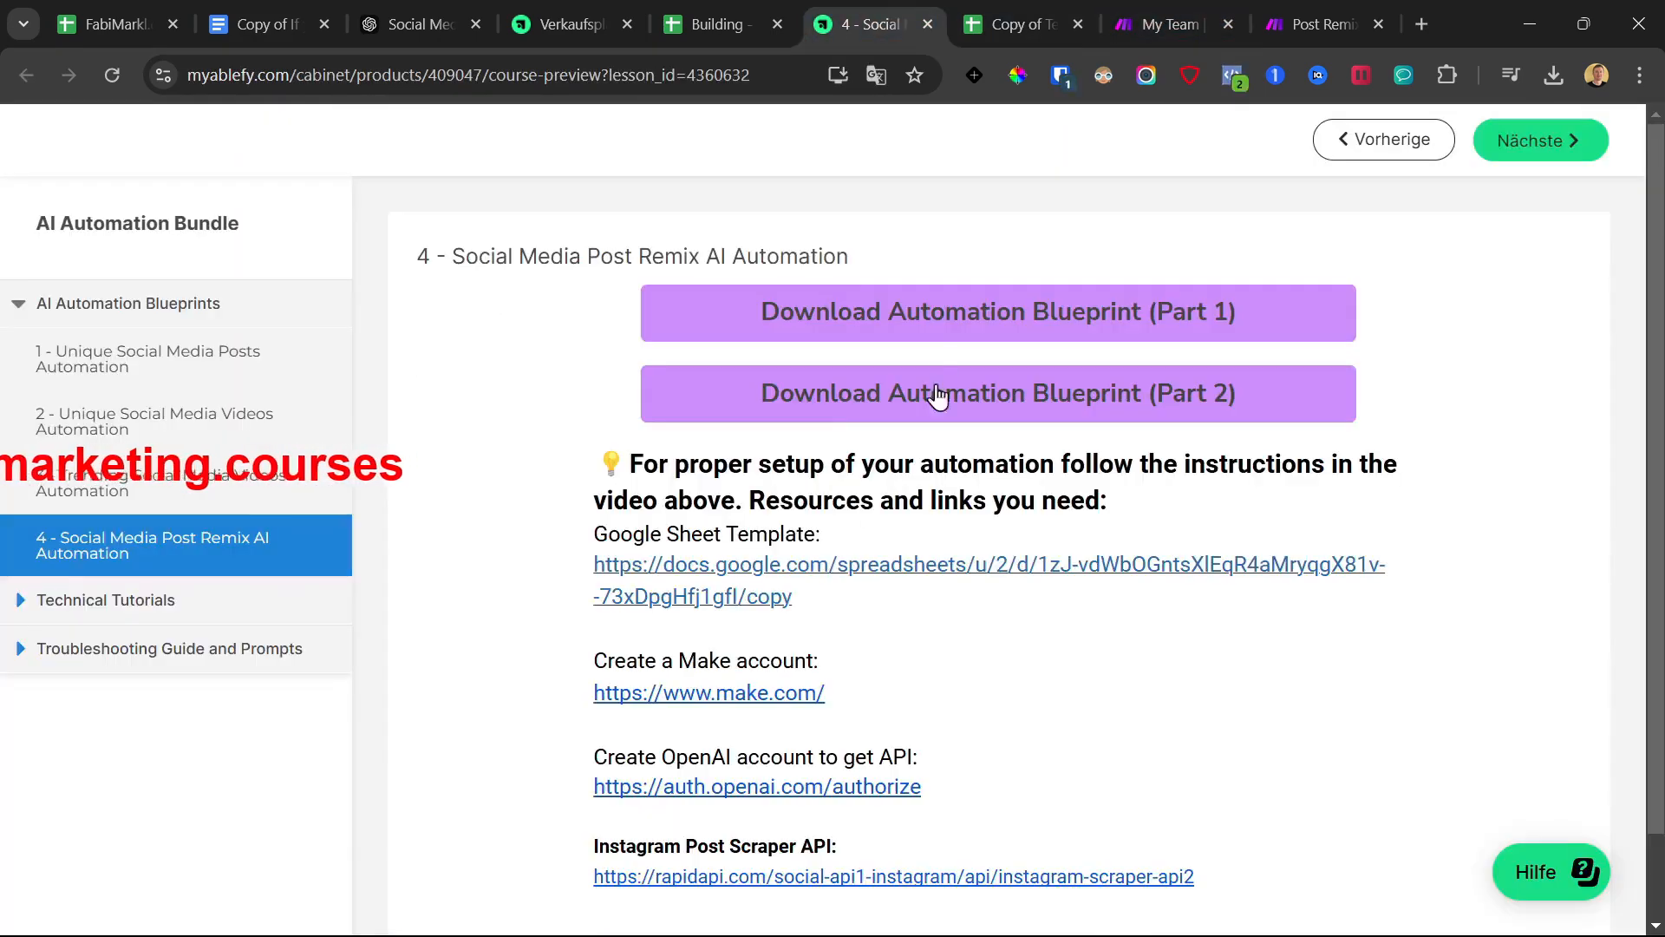
left_click(922, 322)
left_click(1188, 19)
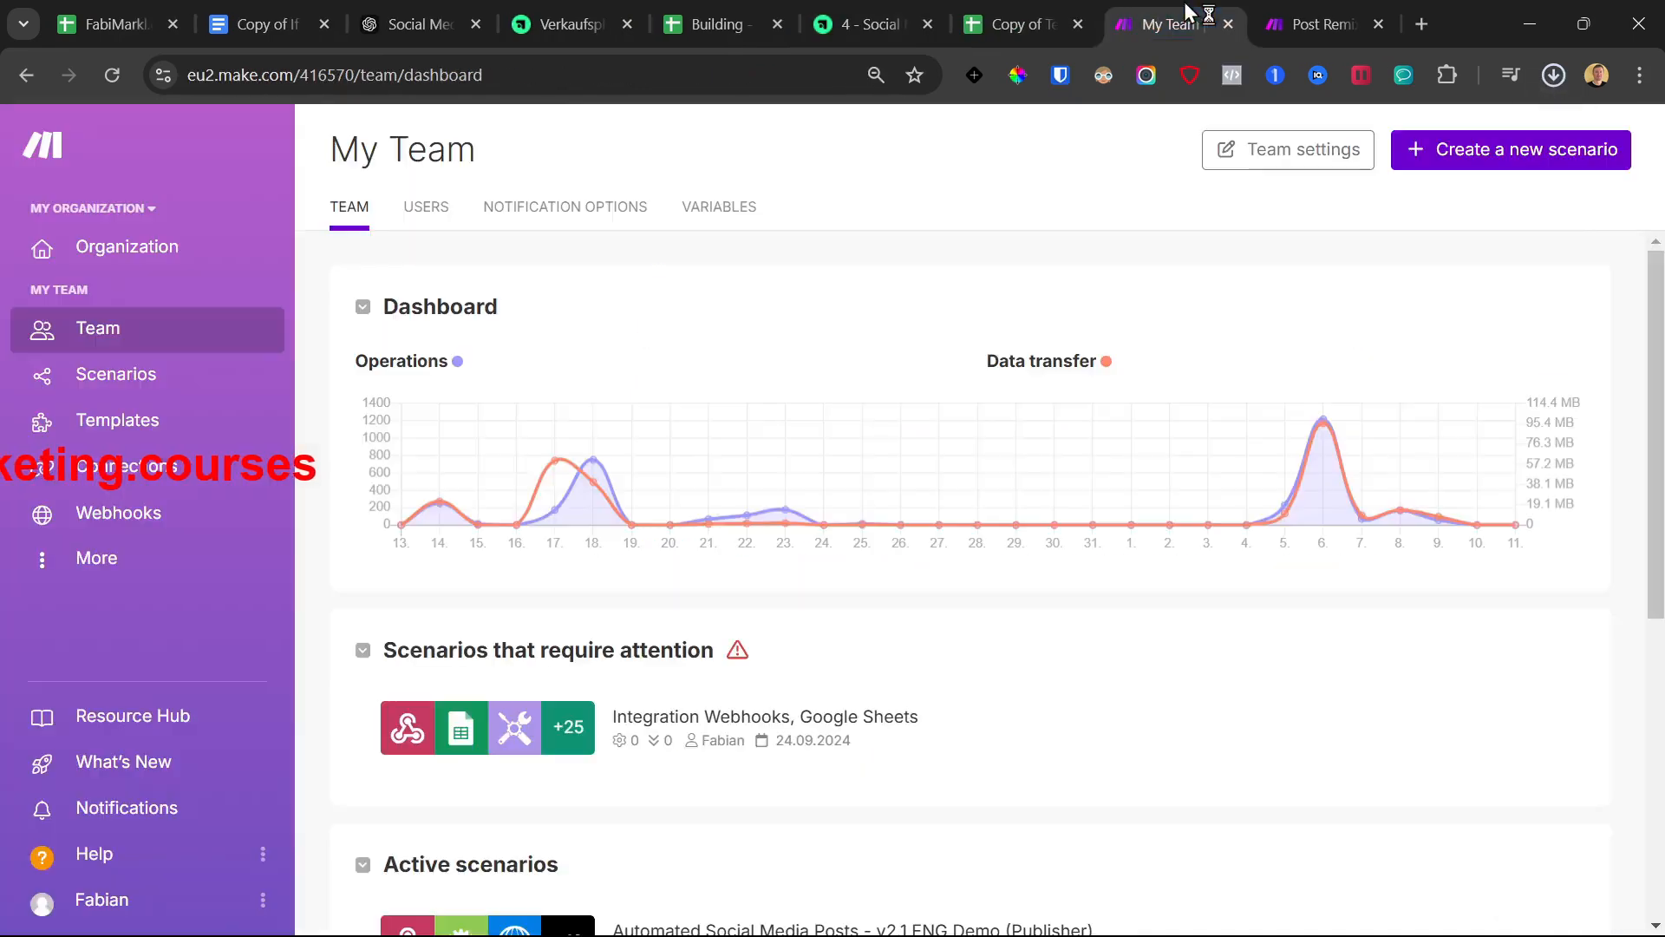
Create a new scenario and import the Post Remix Generator Template JSON blueprint into it
left_click(1550, 149)
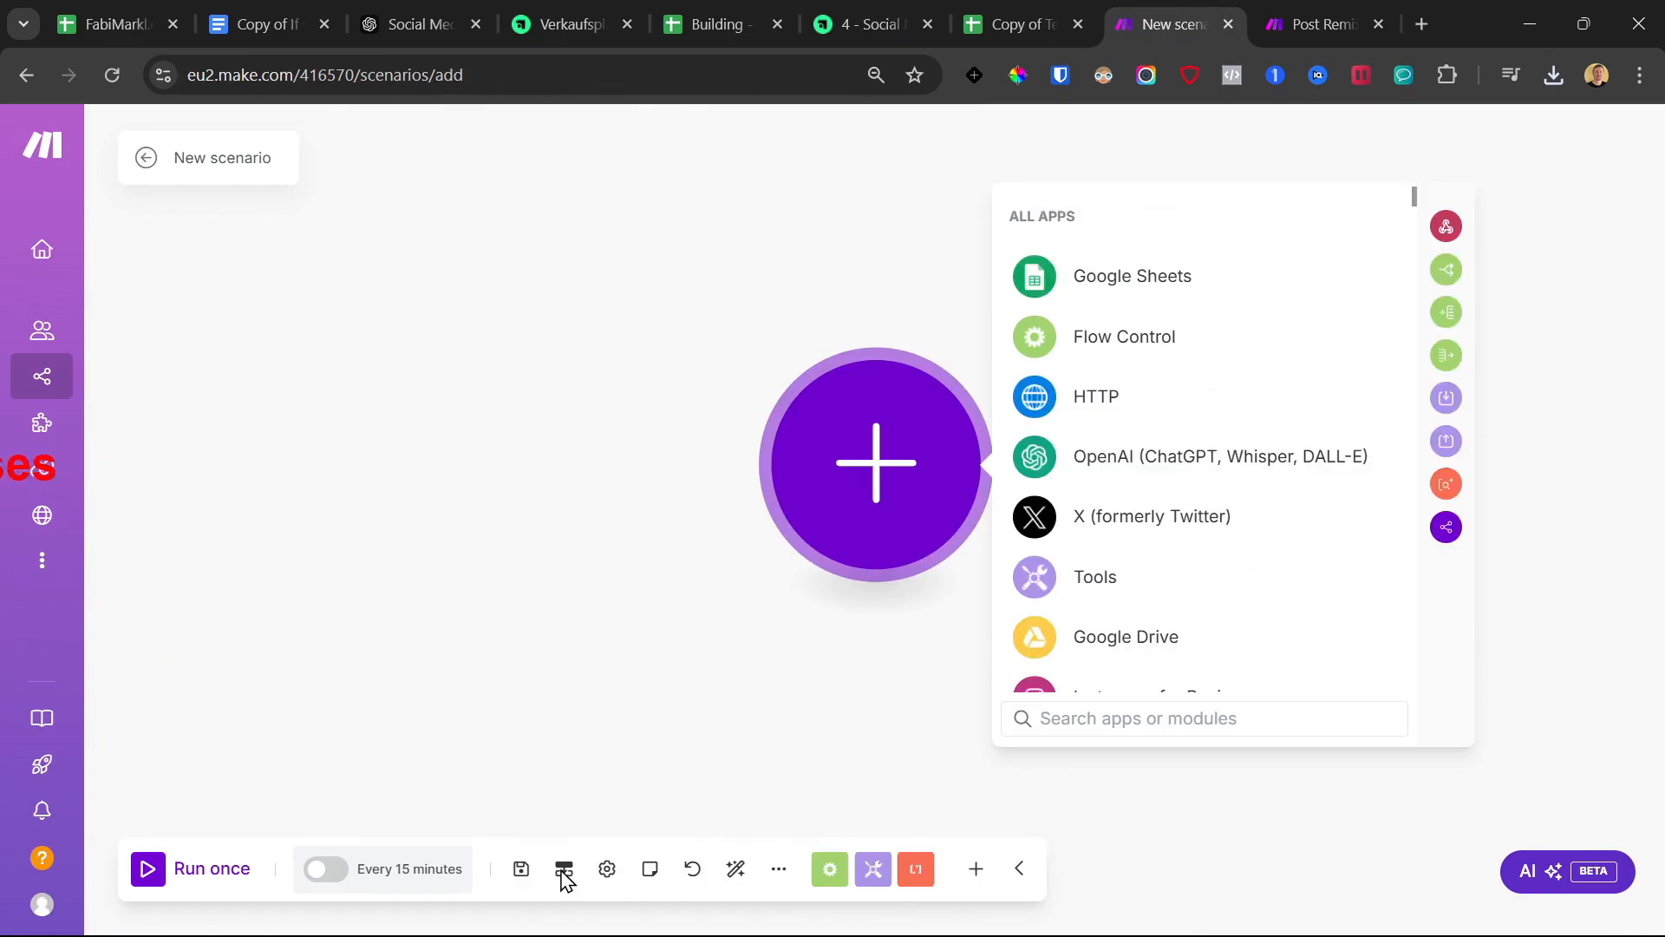
left_click(777, 874)
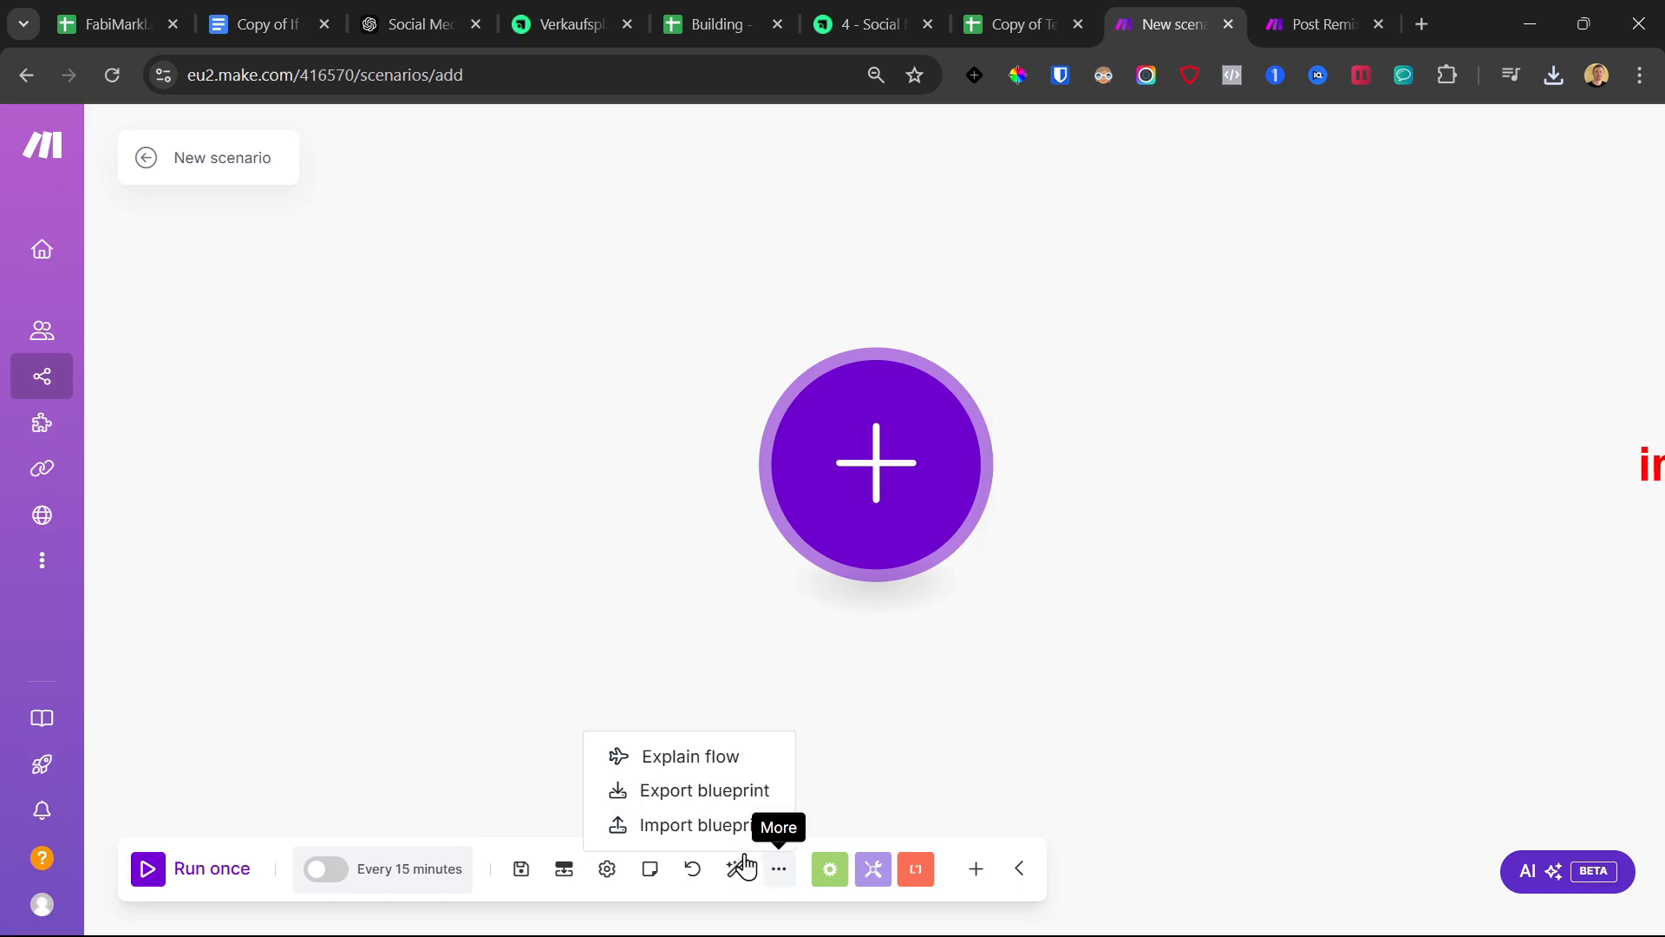
left_click(669, 832)
left_click(717, 532)
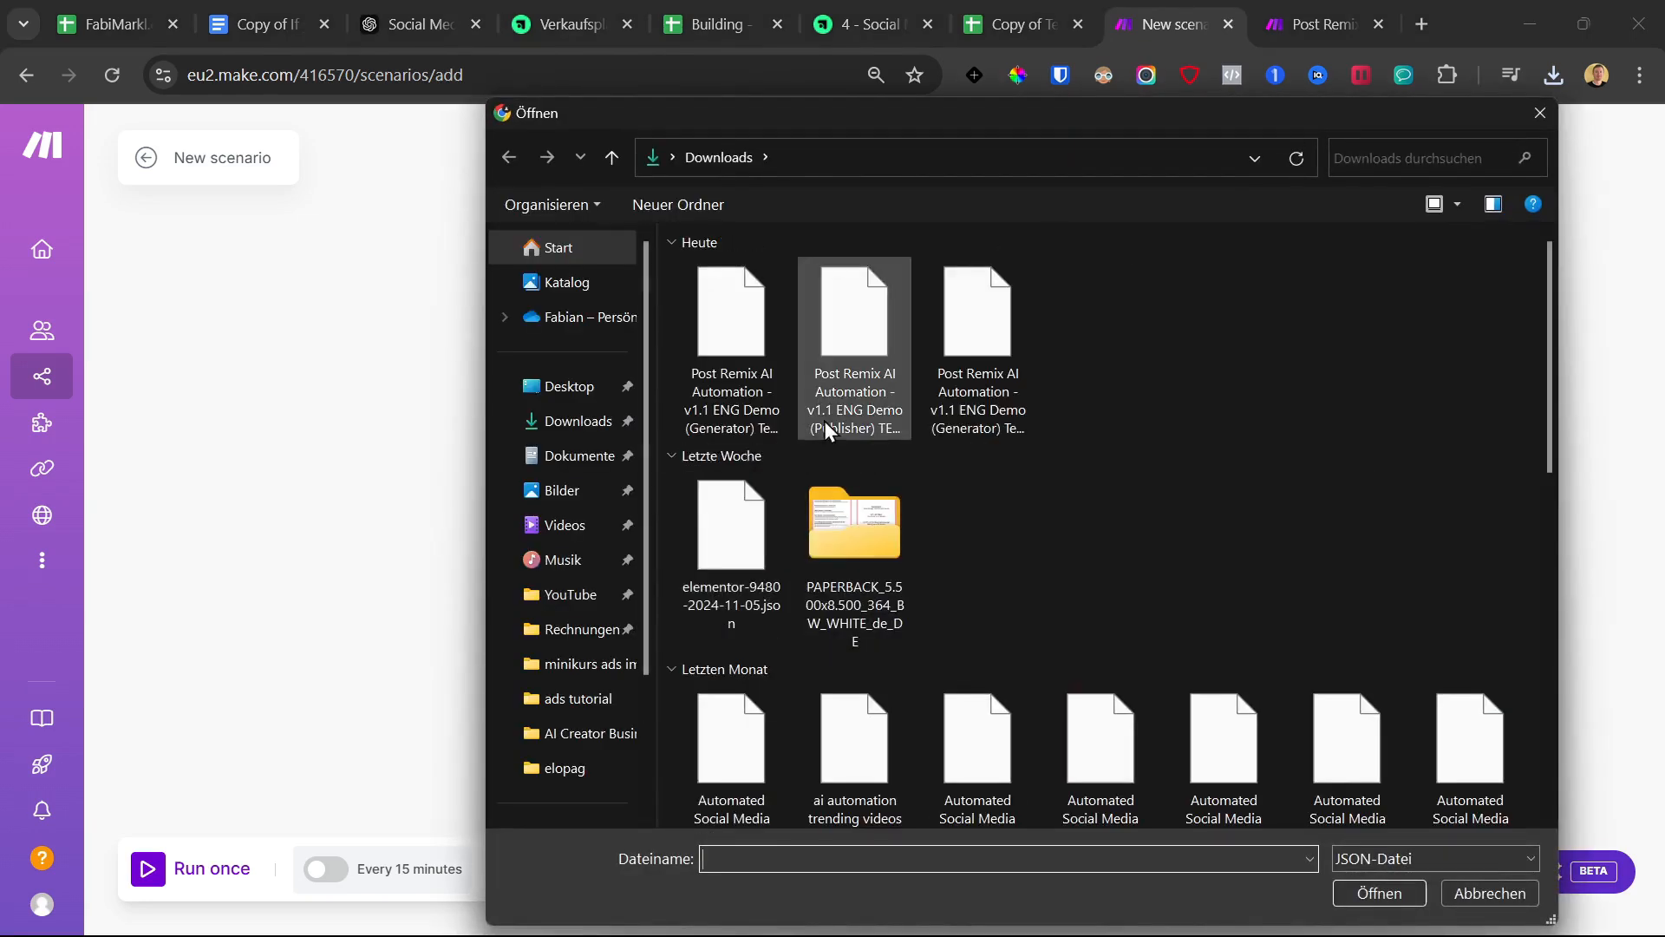
left_click(739, 320)
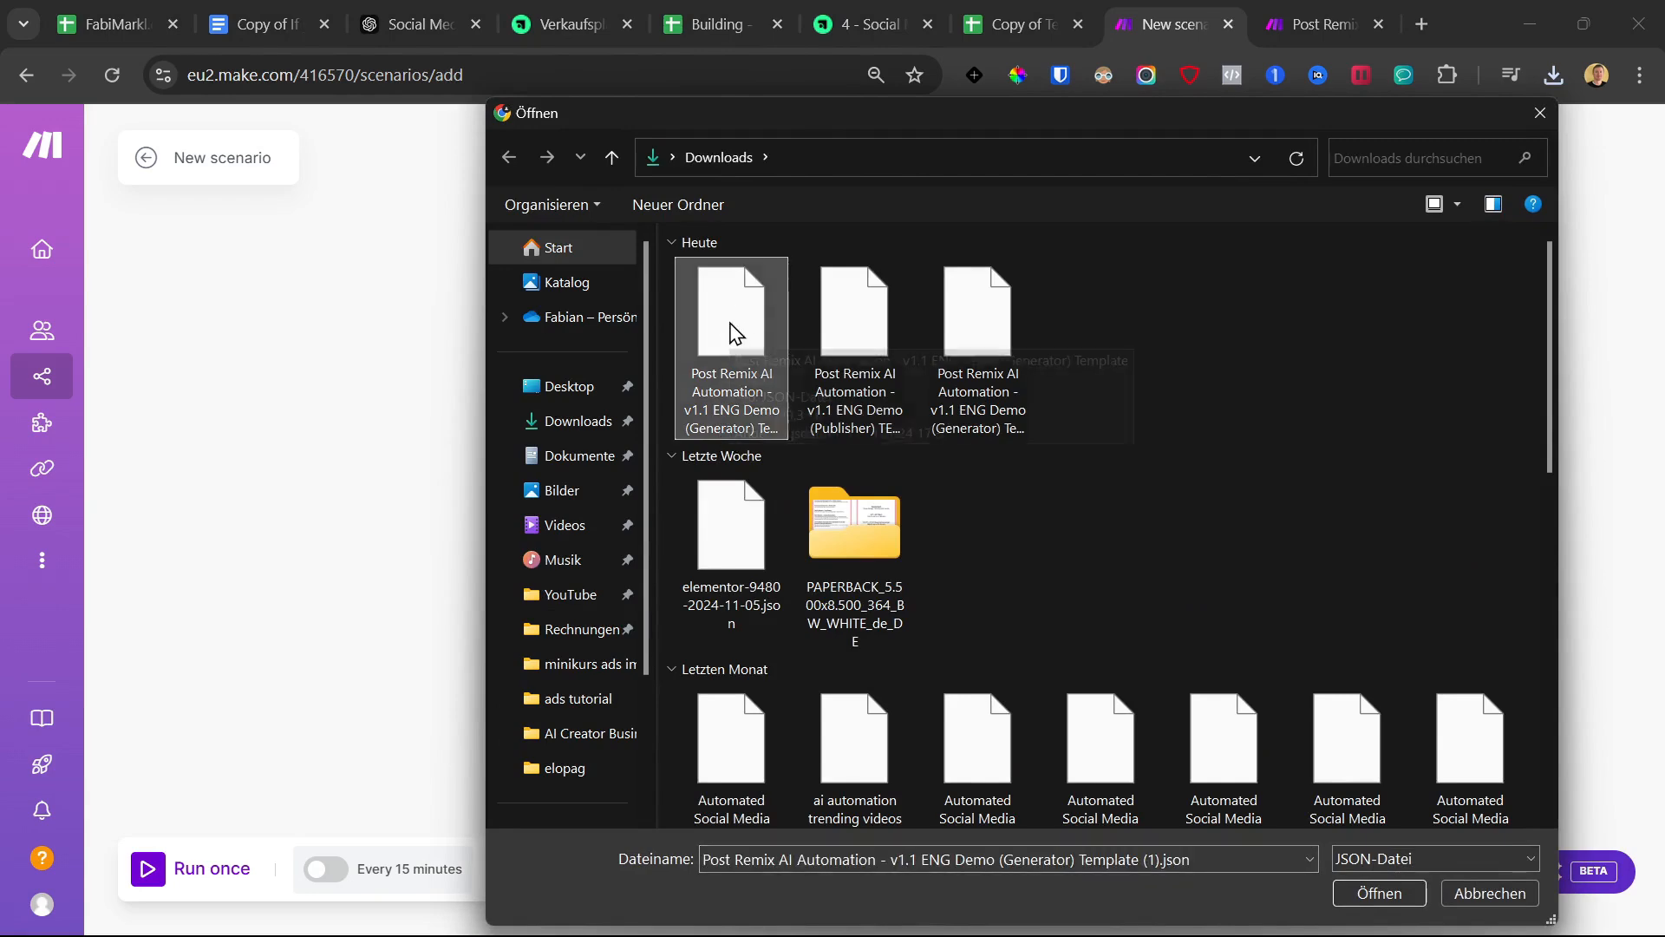
double_click(711, 305)
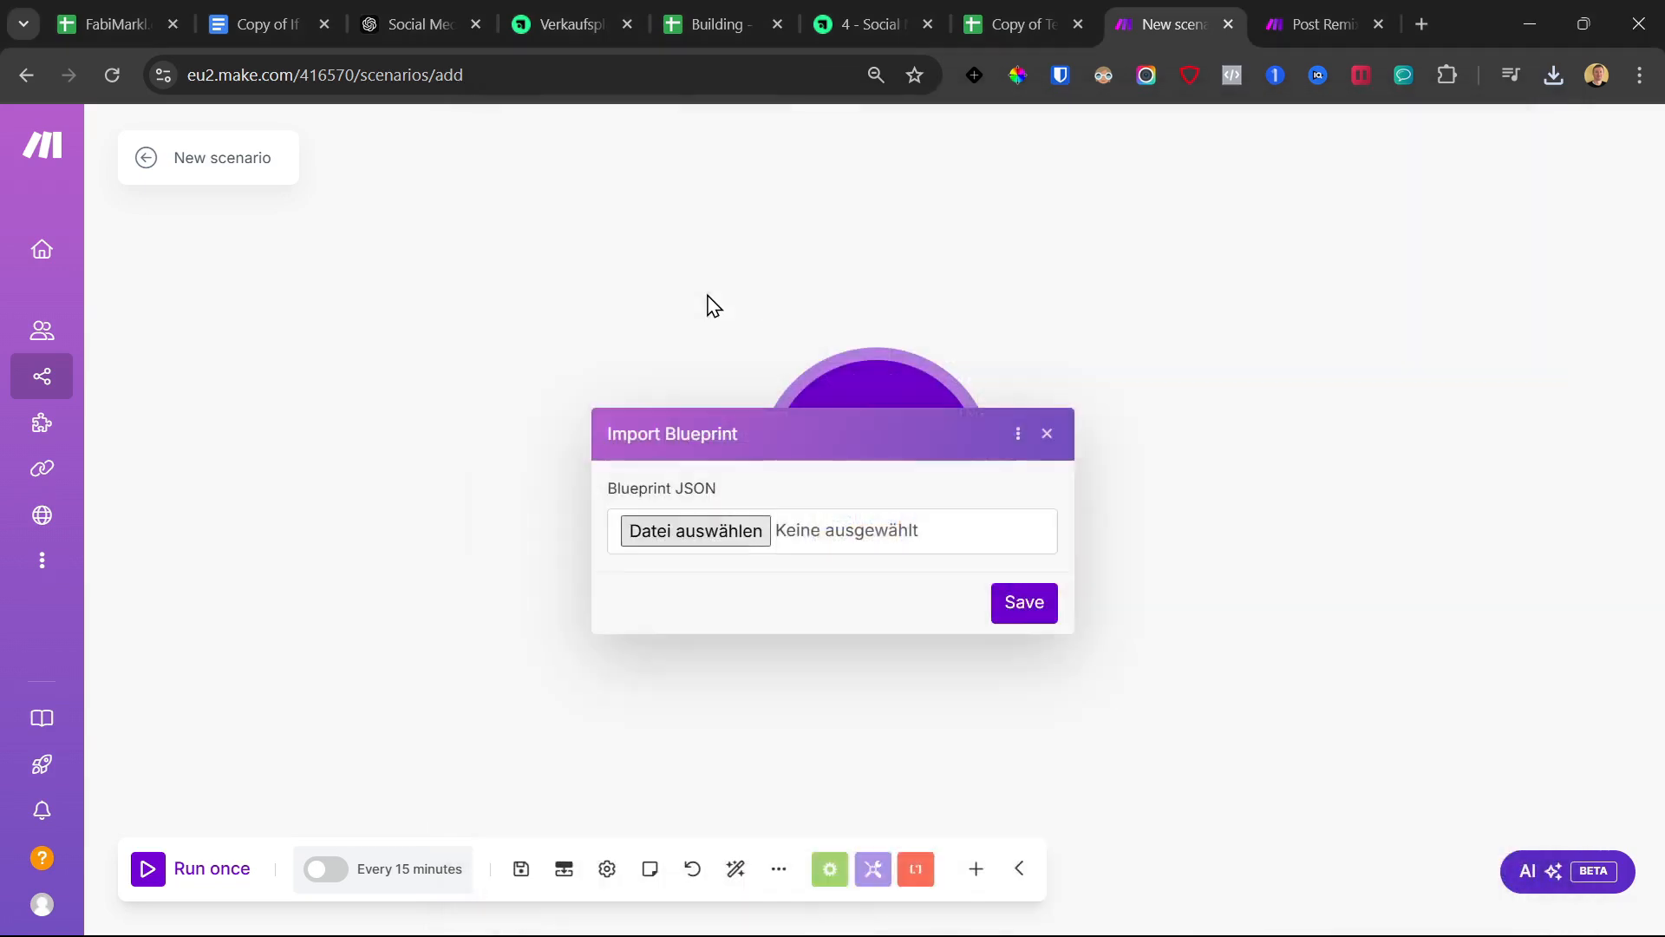
left_click(1025, 604)
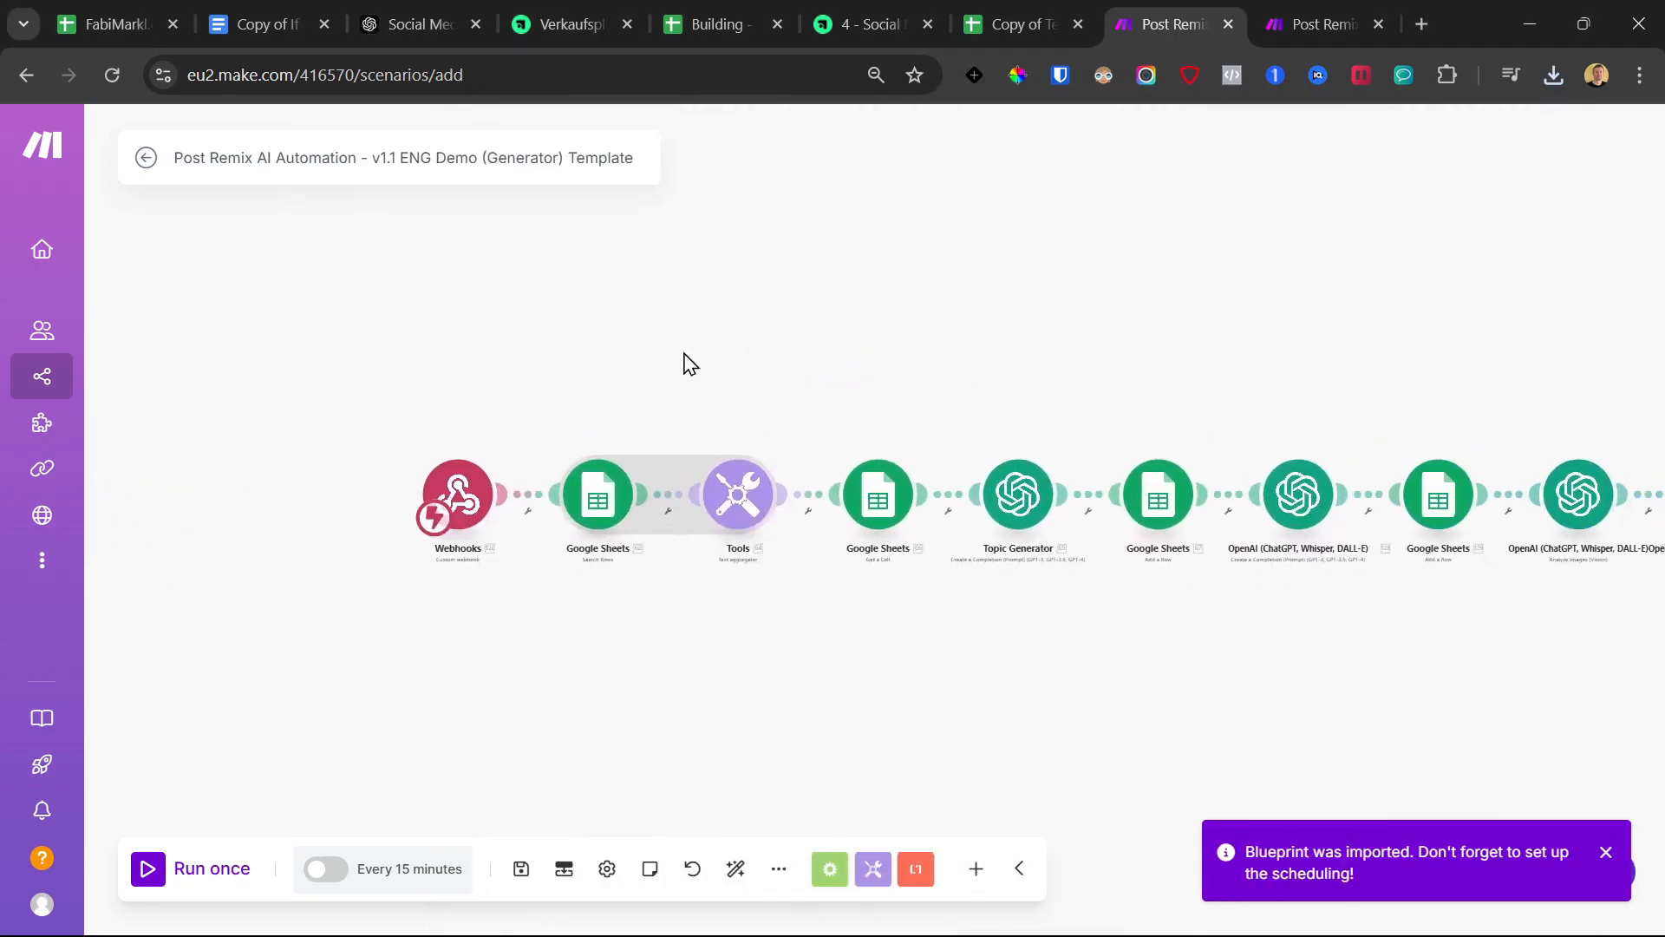
Add a new webhook 'My gateway-webhook webhook 2222' to the Webhooks trigger and confirm it
left_click(483, 515)
left_click(706, 484)
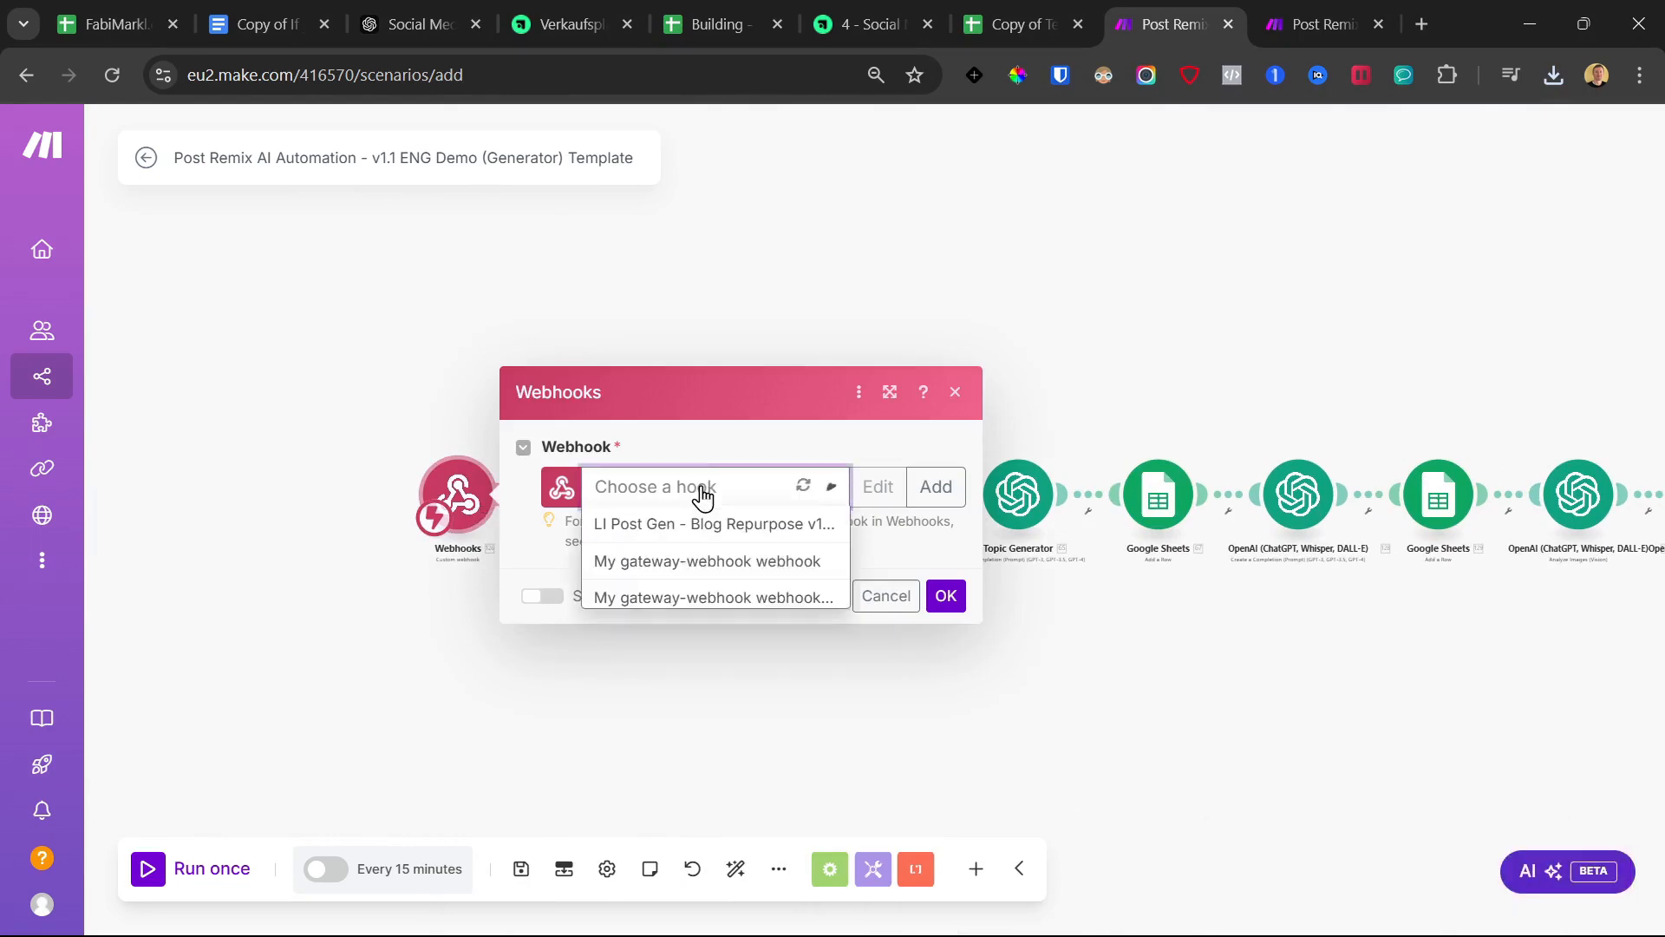
left_click(699, 444)
left_click(912, 488)
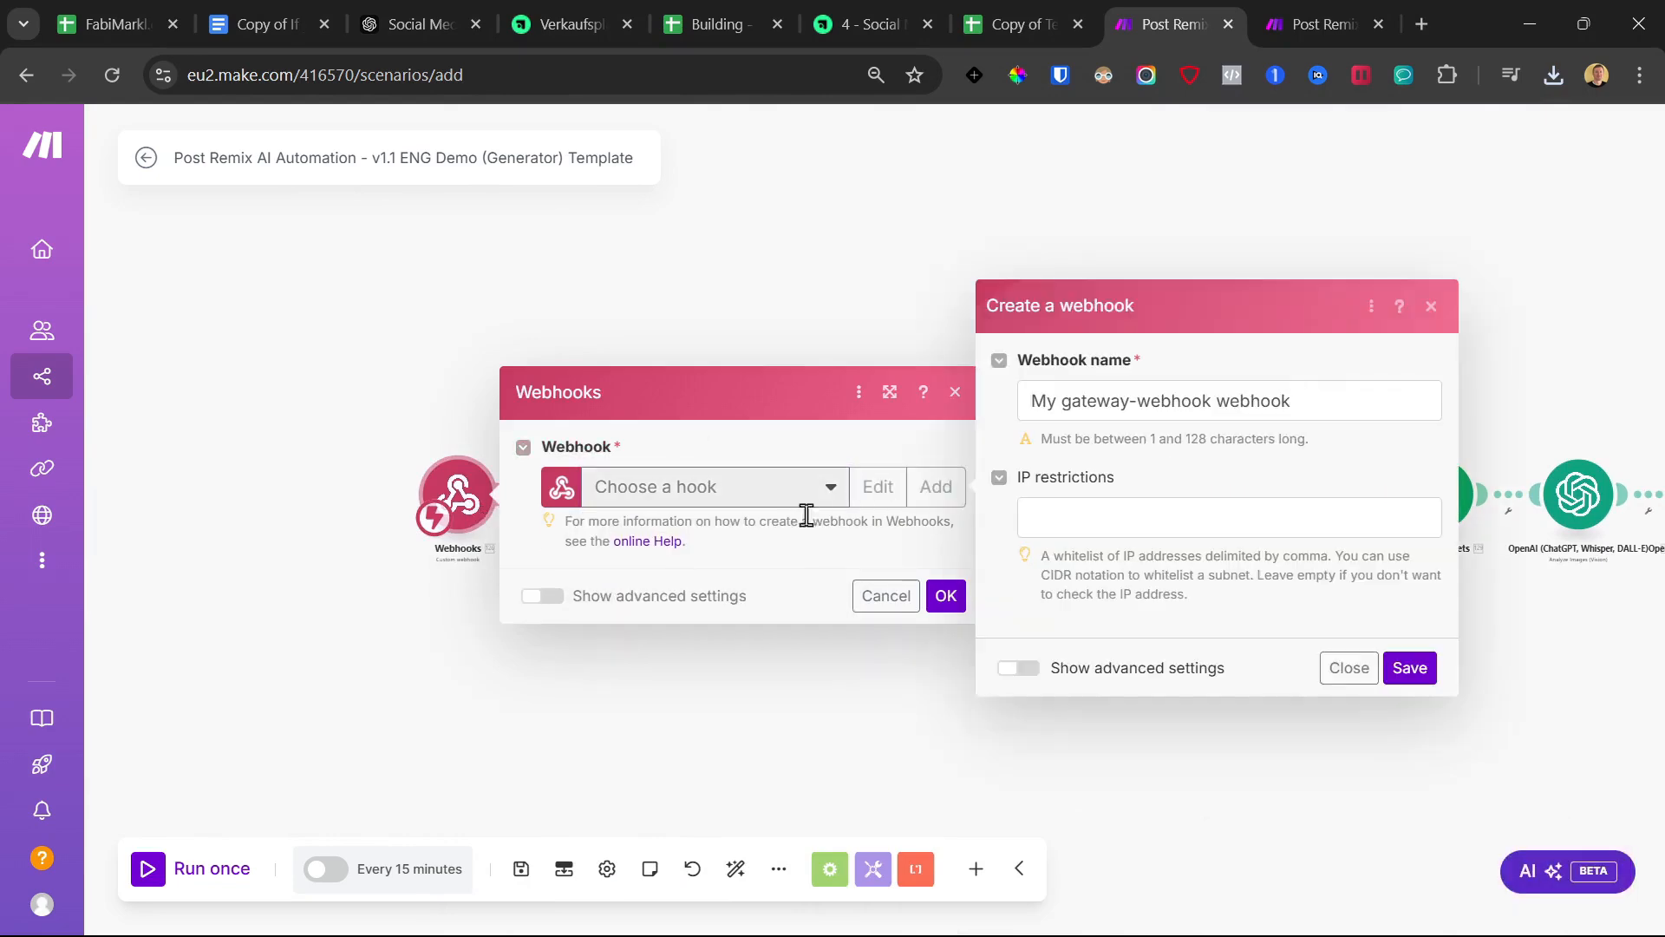
left_click(1339, 389)
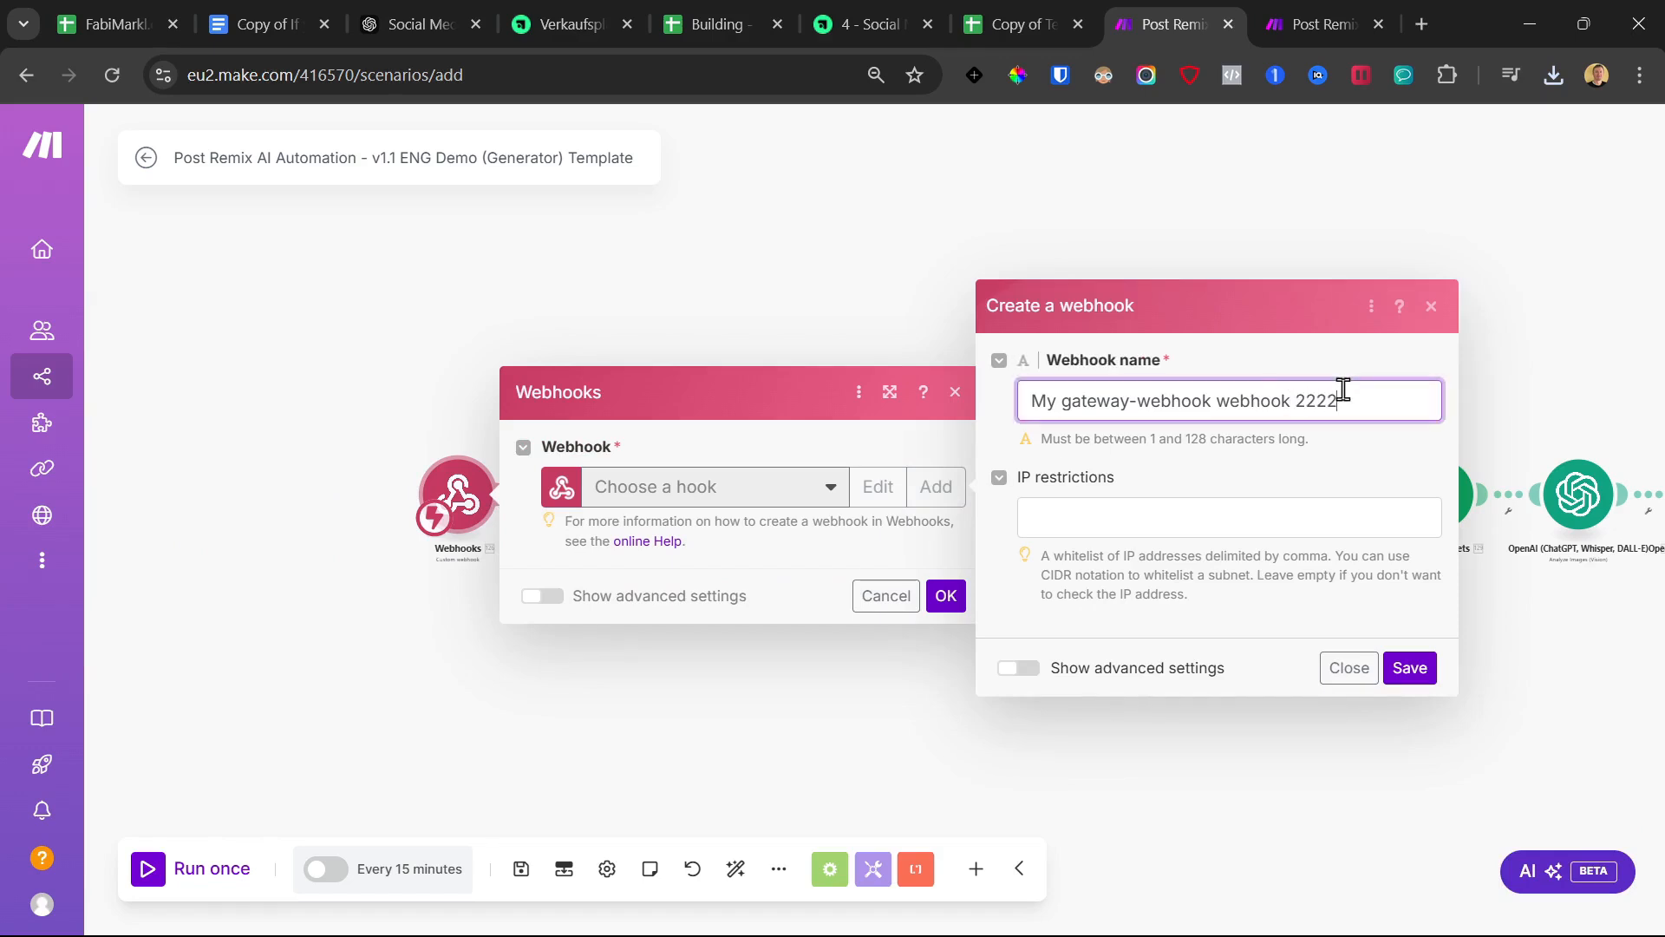
left_click(1407, 670)
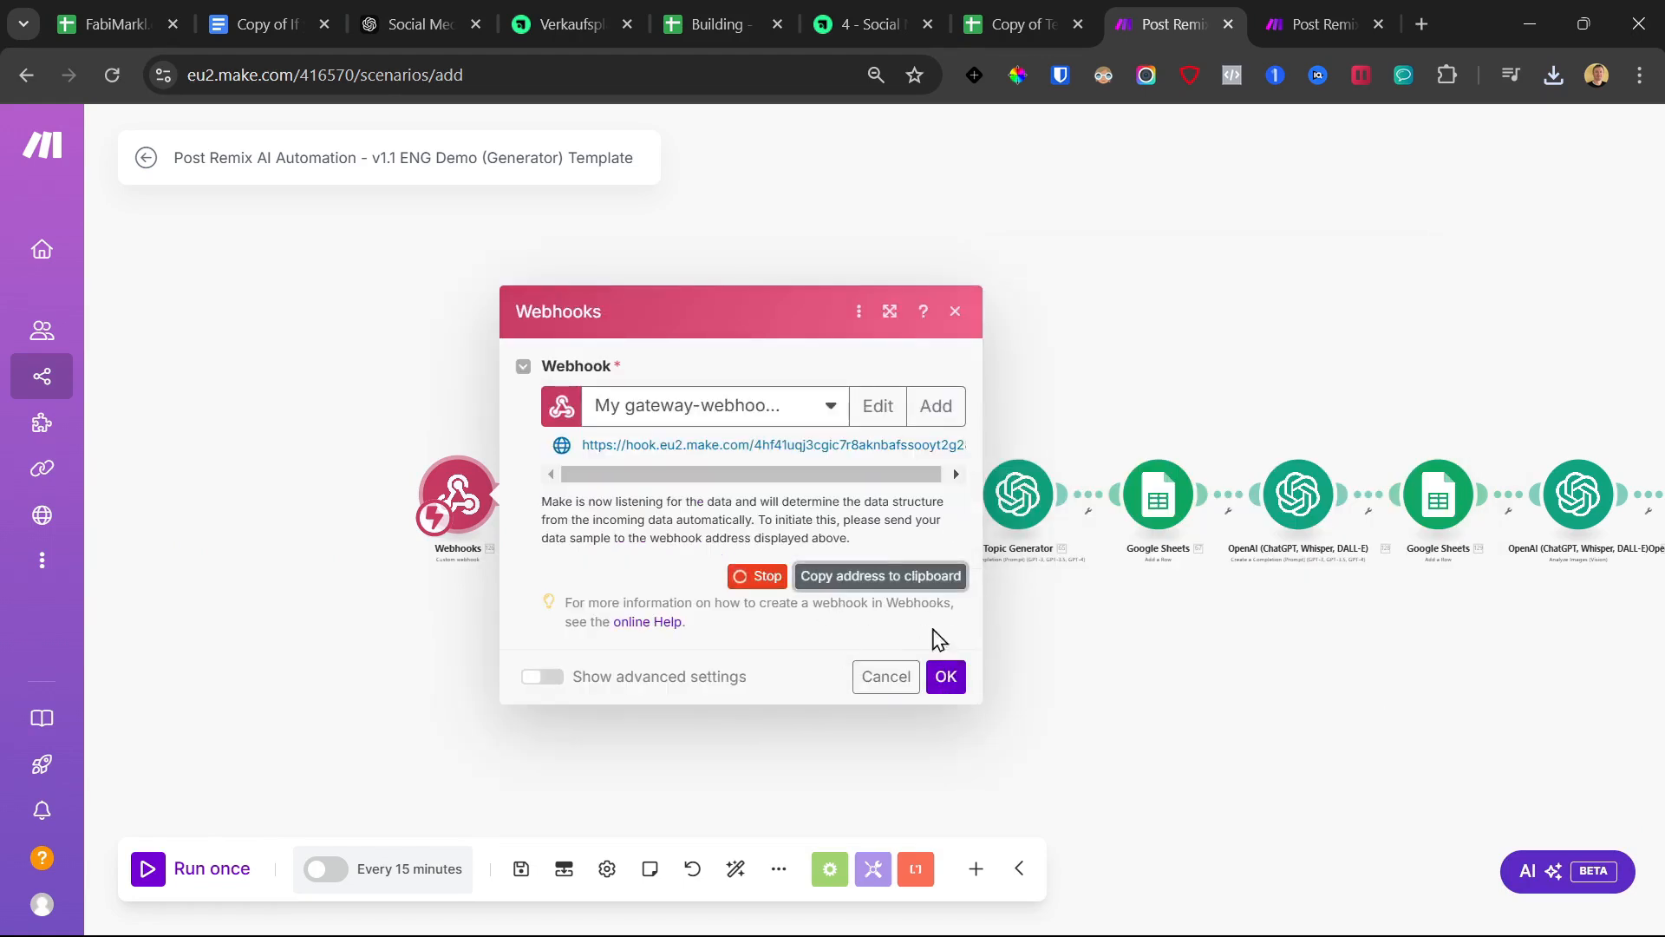
left_click(945, 678)
Open the copied template's Apps Script project from the Extensions menu
left_click(1016, 13)
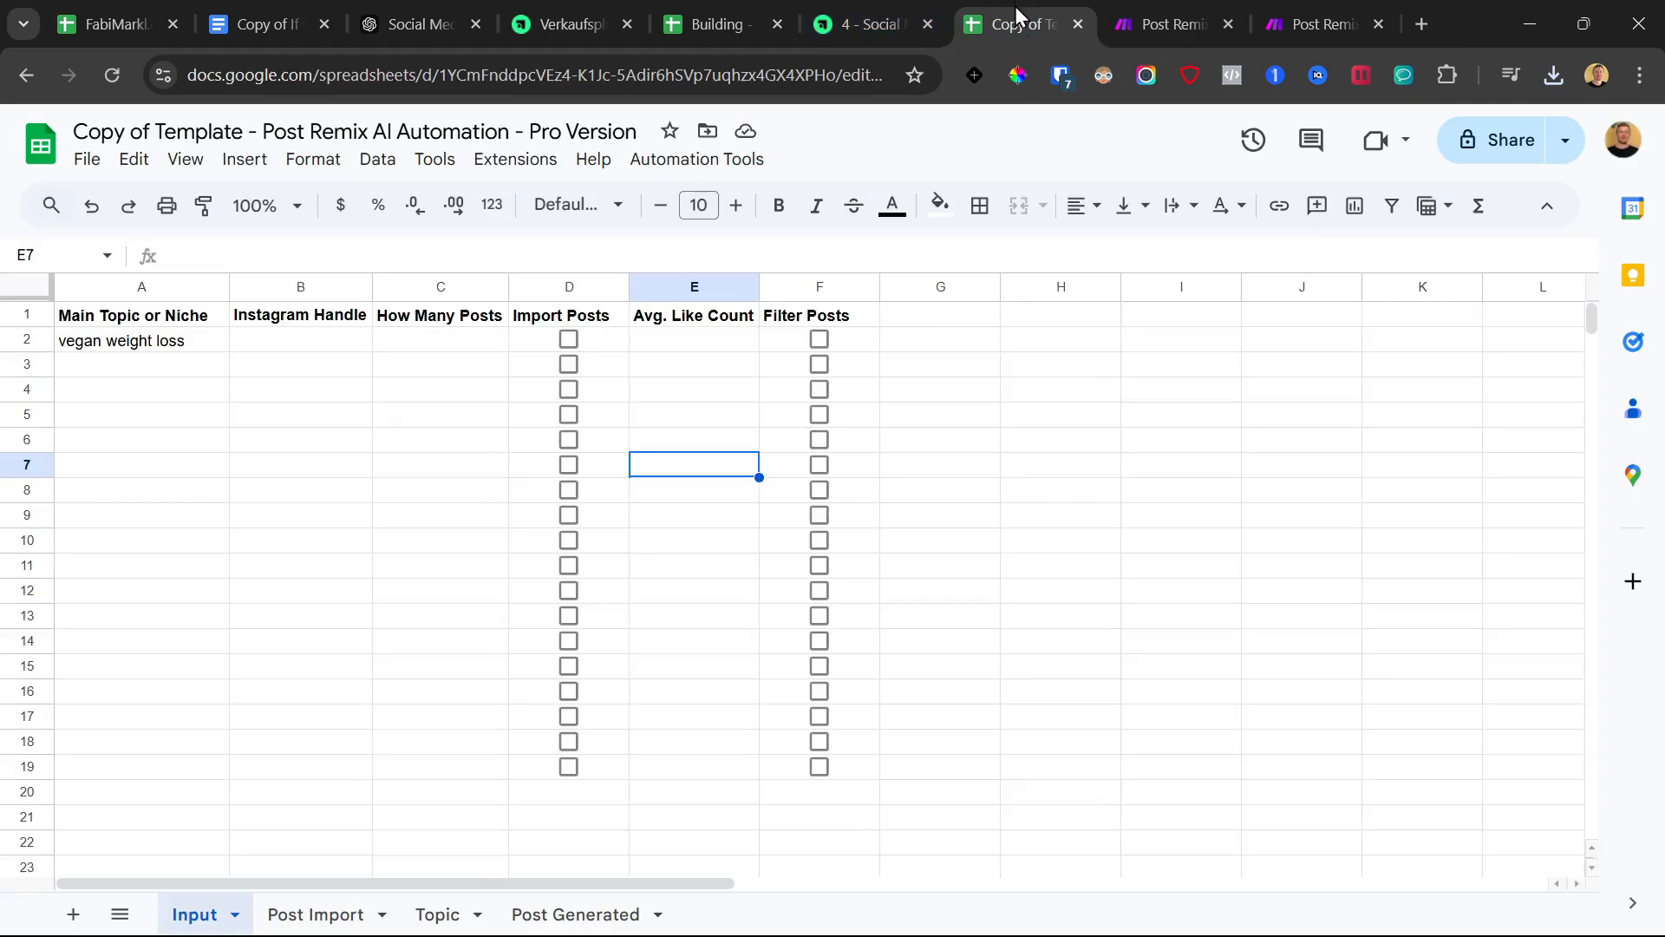
left_click(501, 163)
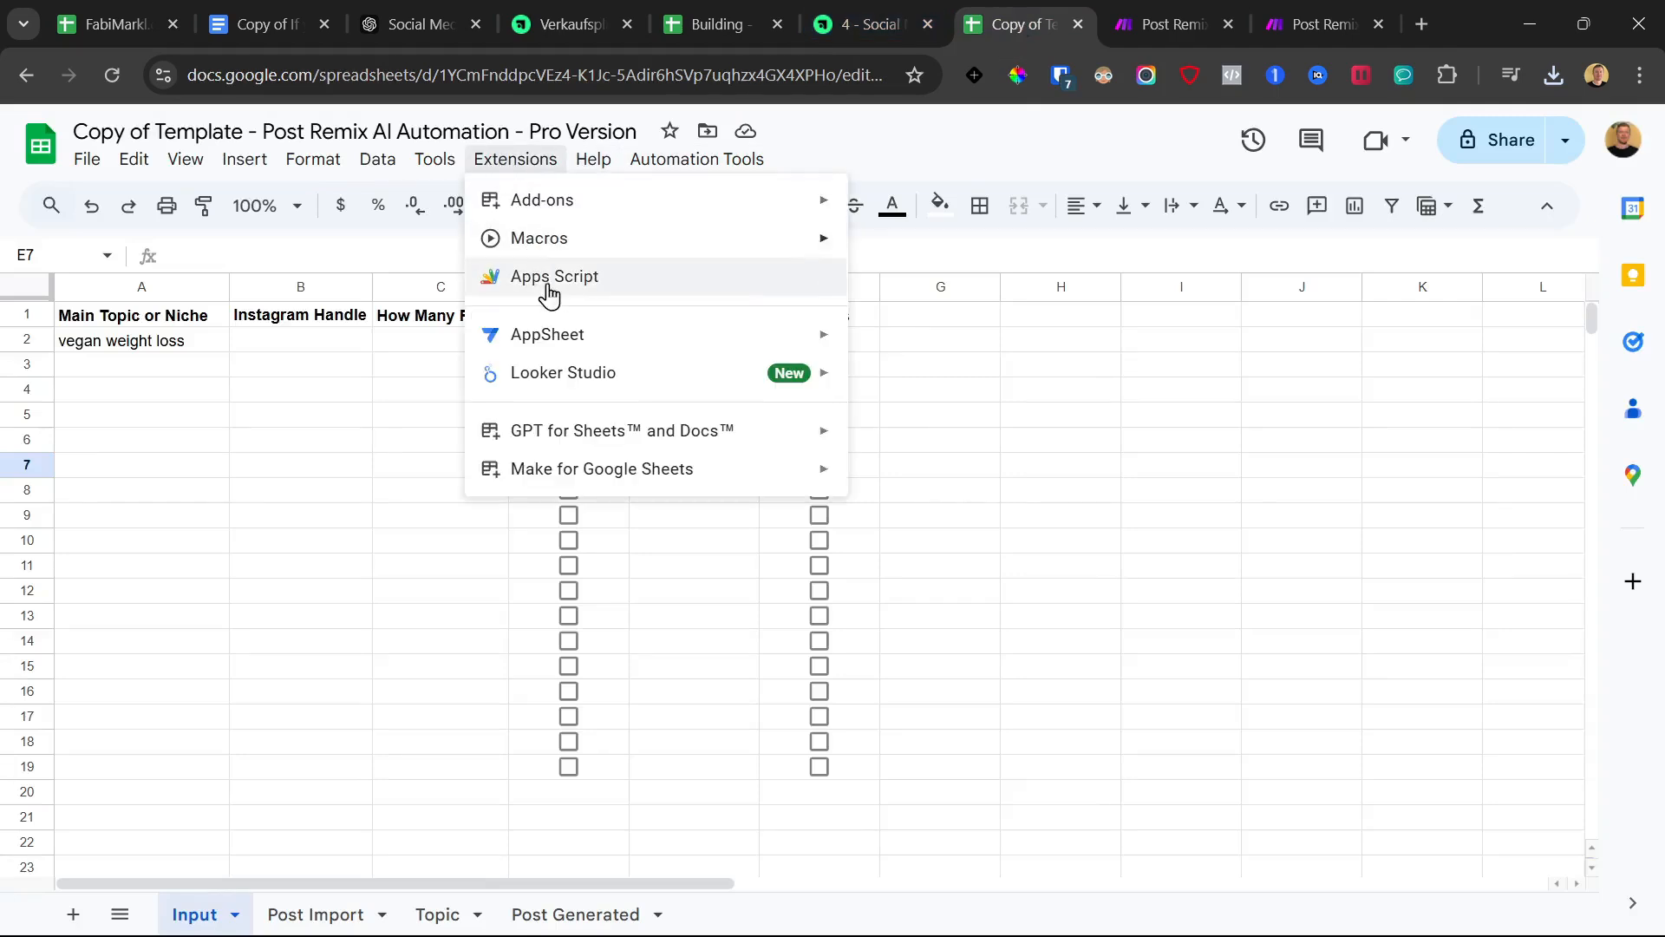
left_click(536, 279)
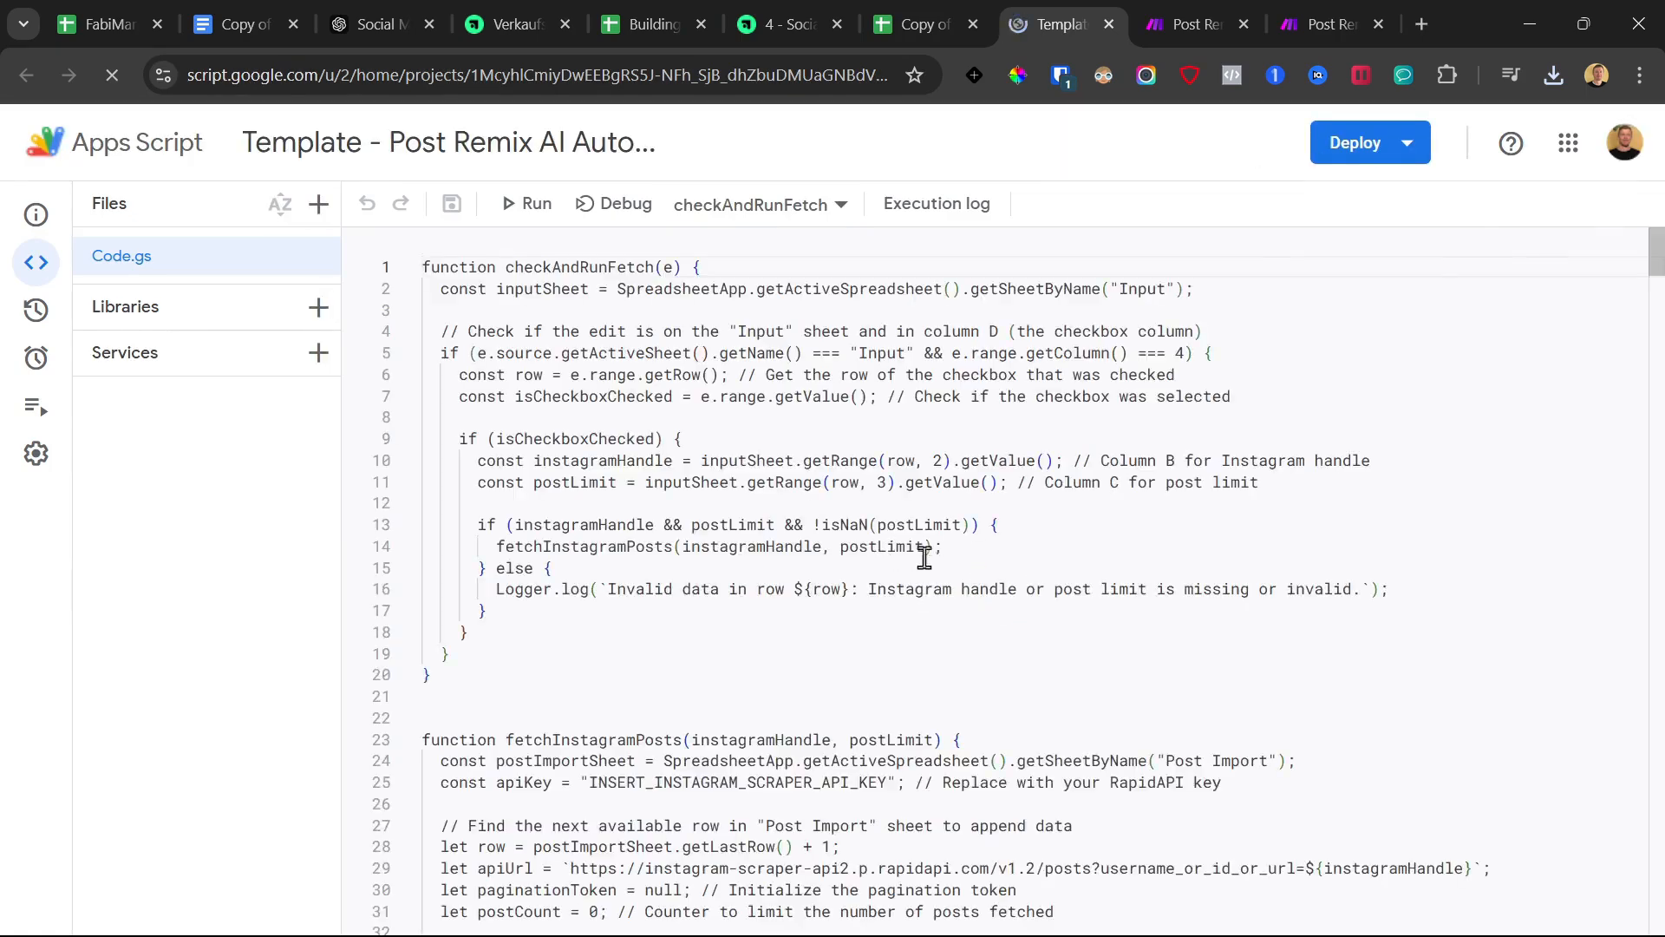
Replace the line 170 webhook placeholder with the Make webhook URL and save the project
scroll(921, 557, "down", 10)
scroll(927, 568, "down", 15)
scroll(924, 565, "down", 10)
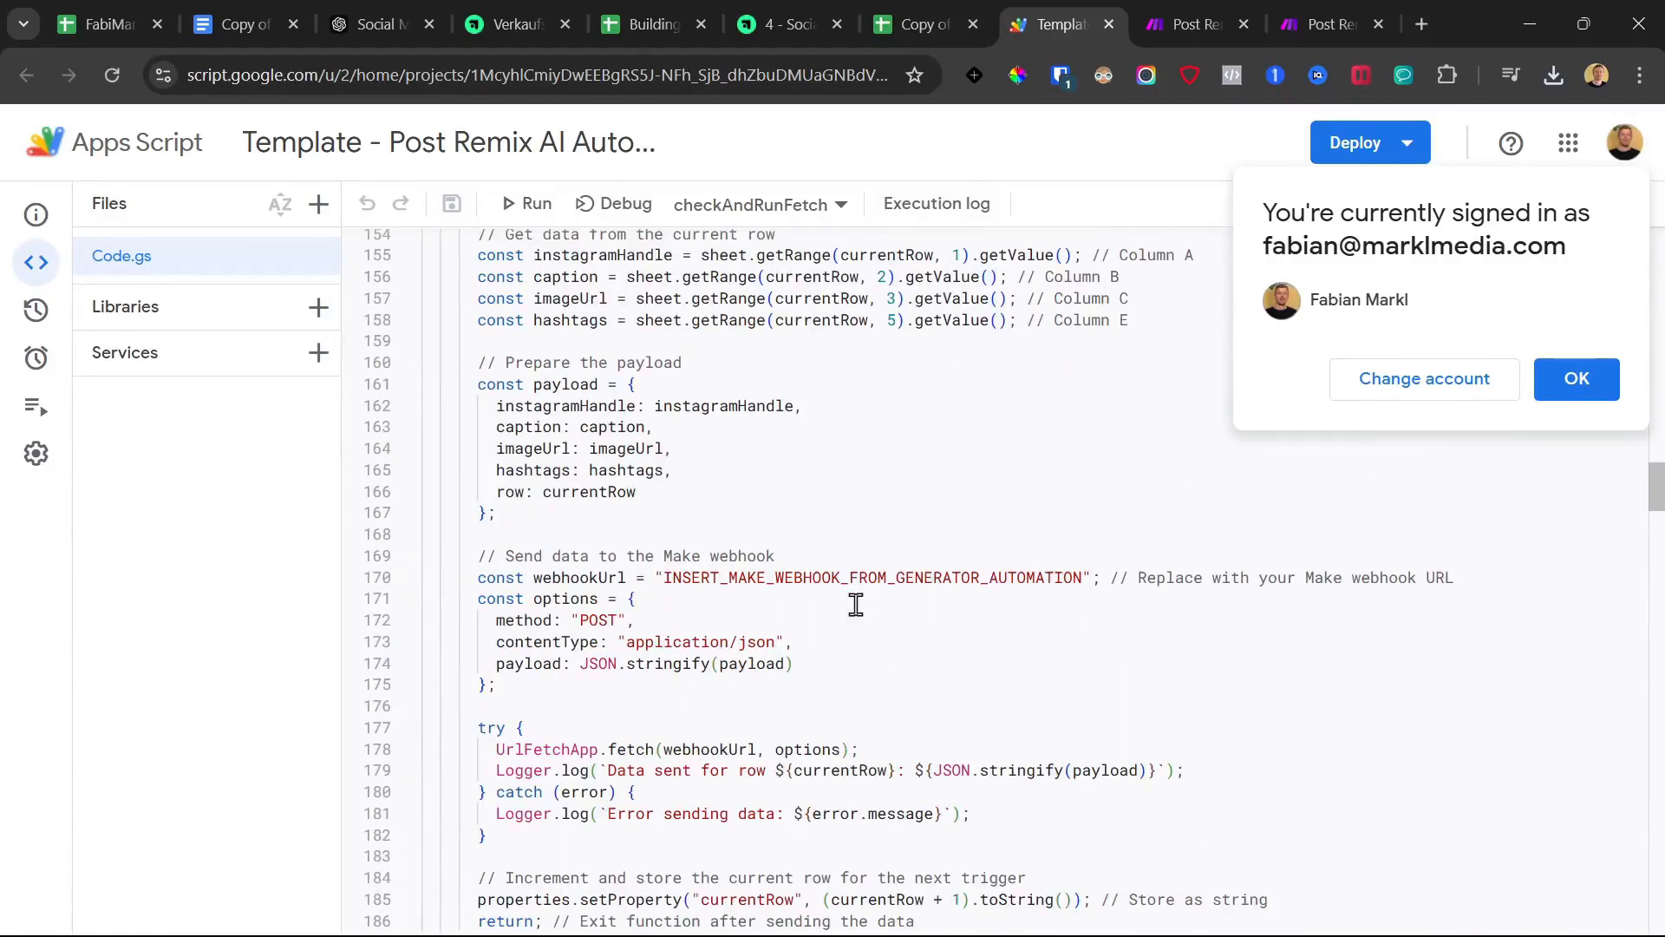
left_click_drag(669, 581, 1058, 581)
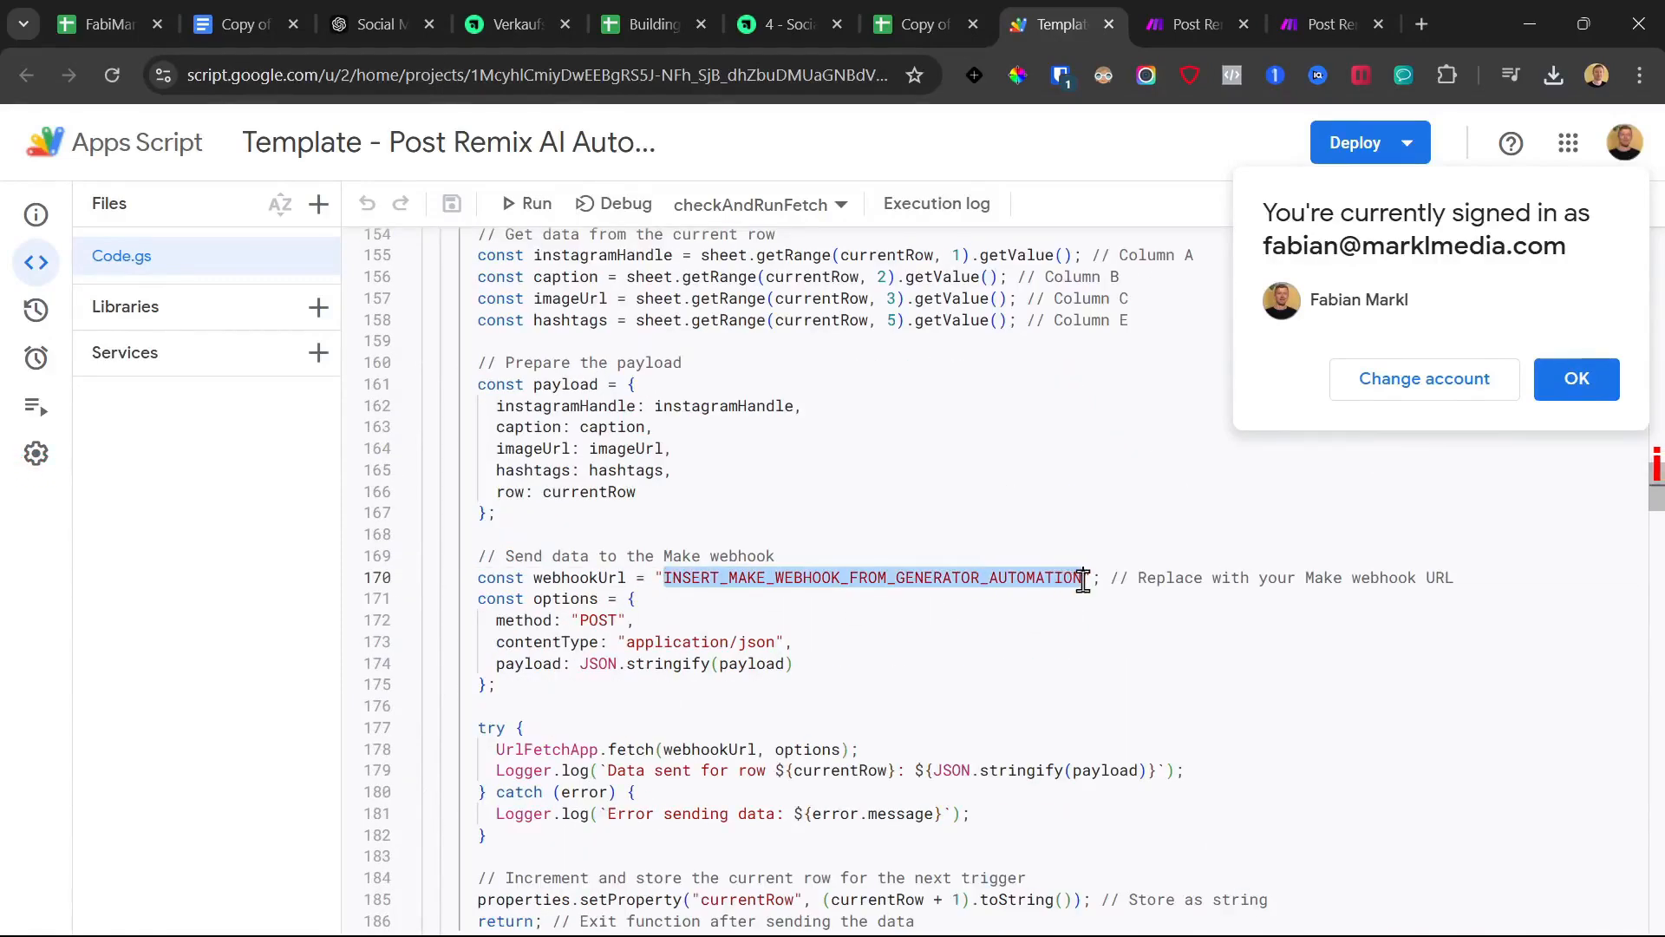
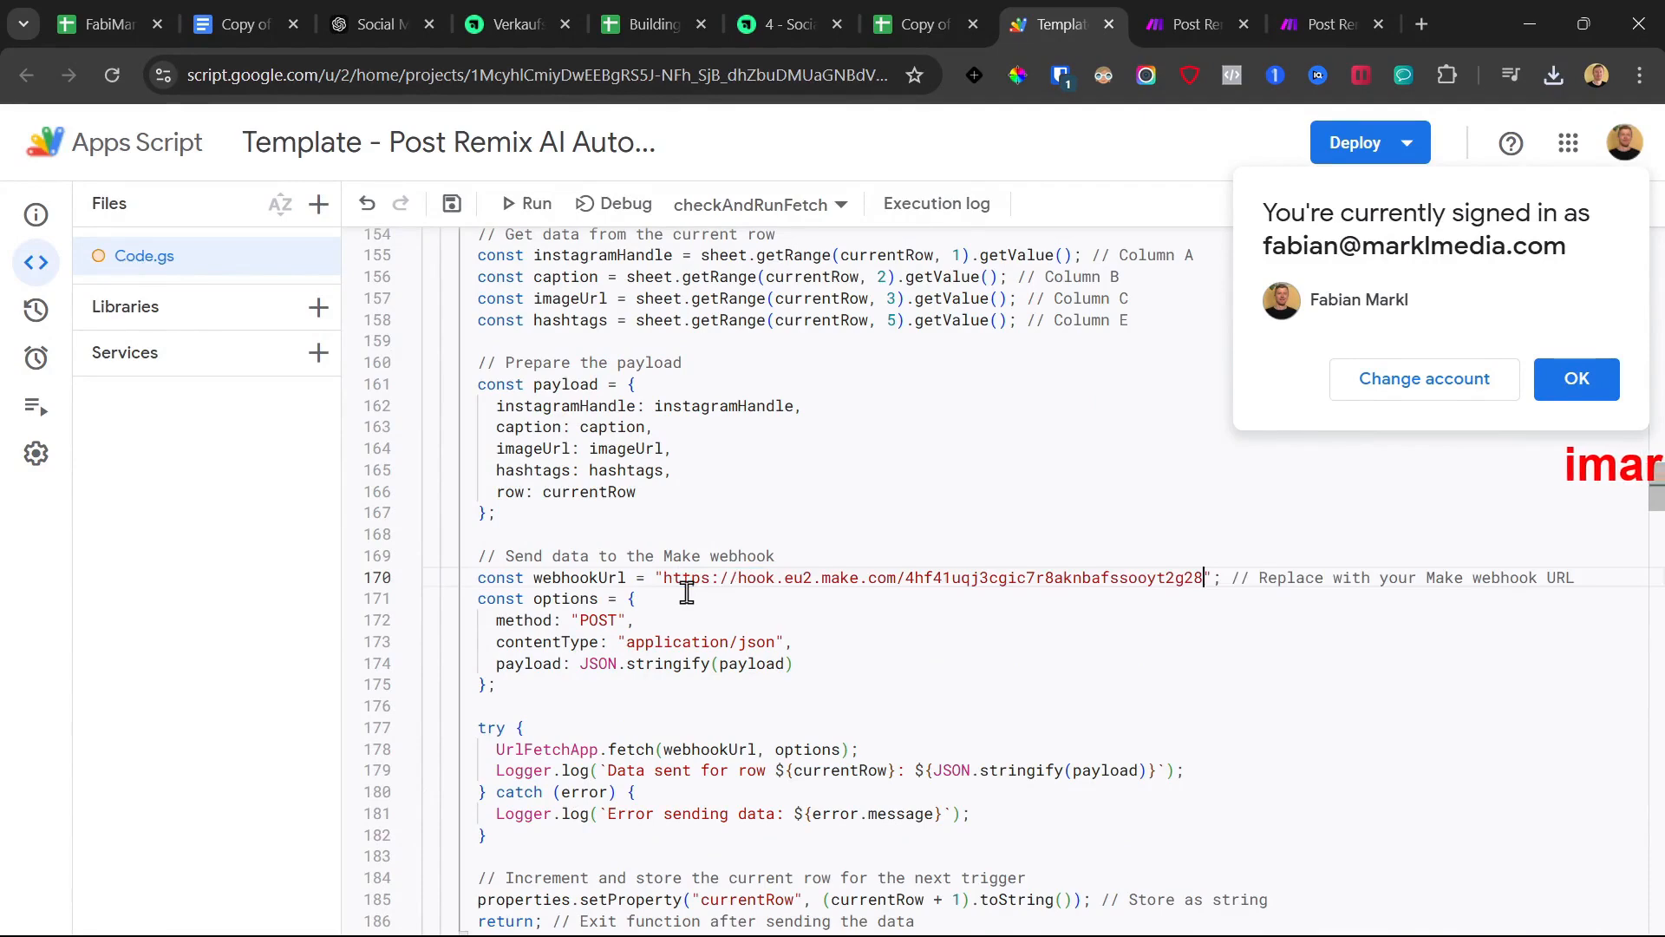
left_click(1527, 382)
left_click(925, 448)
left_click(451, 205)
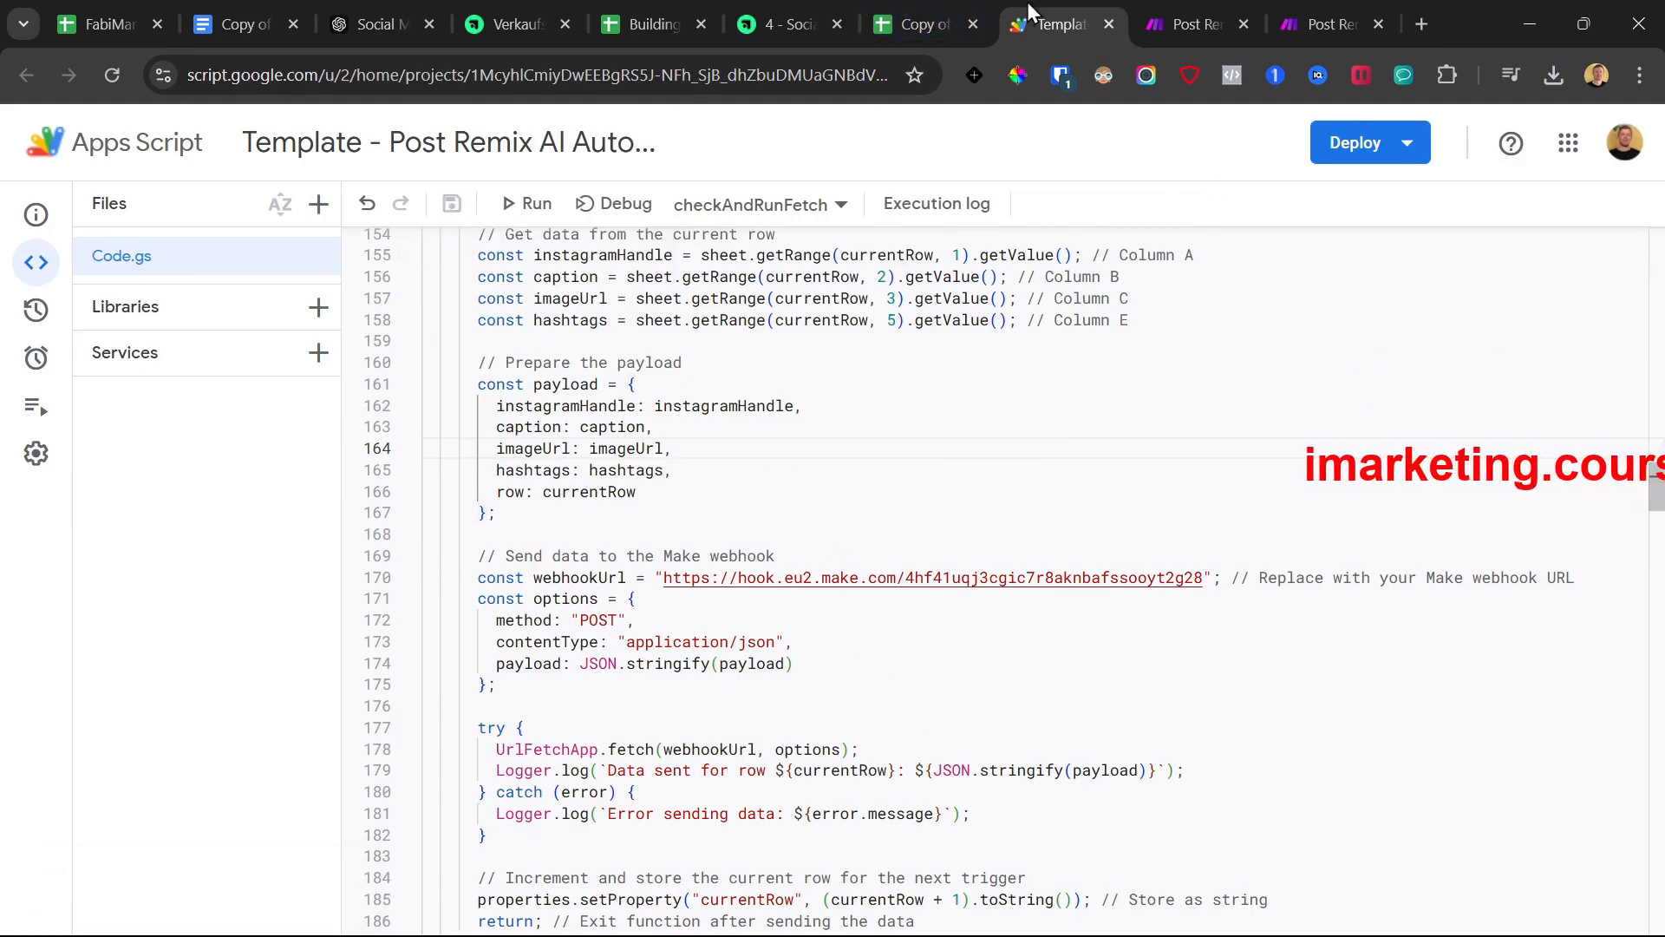
Close the Publisher scenario and open the Search Rows module's settings
left_click(1320, 2)
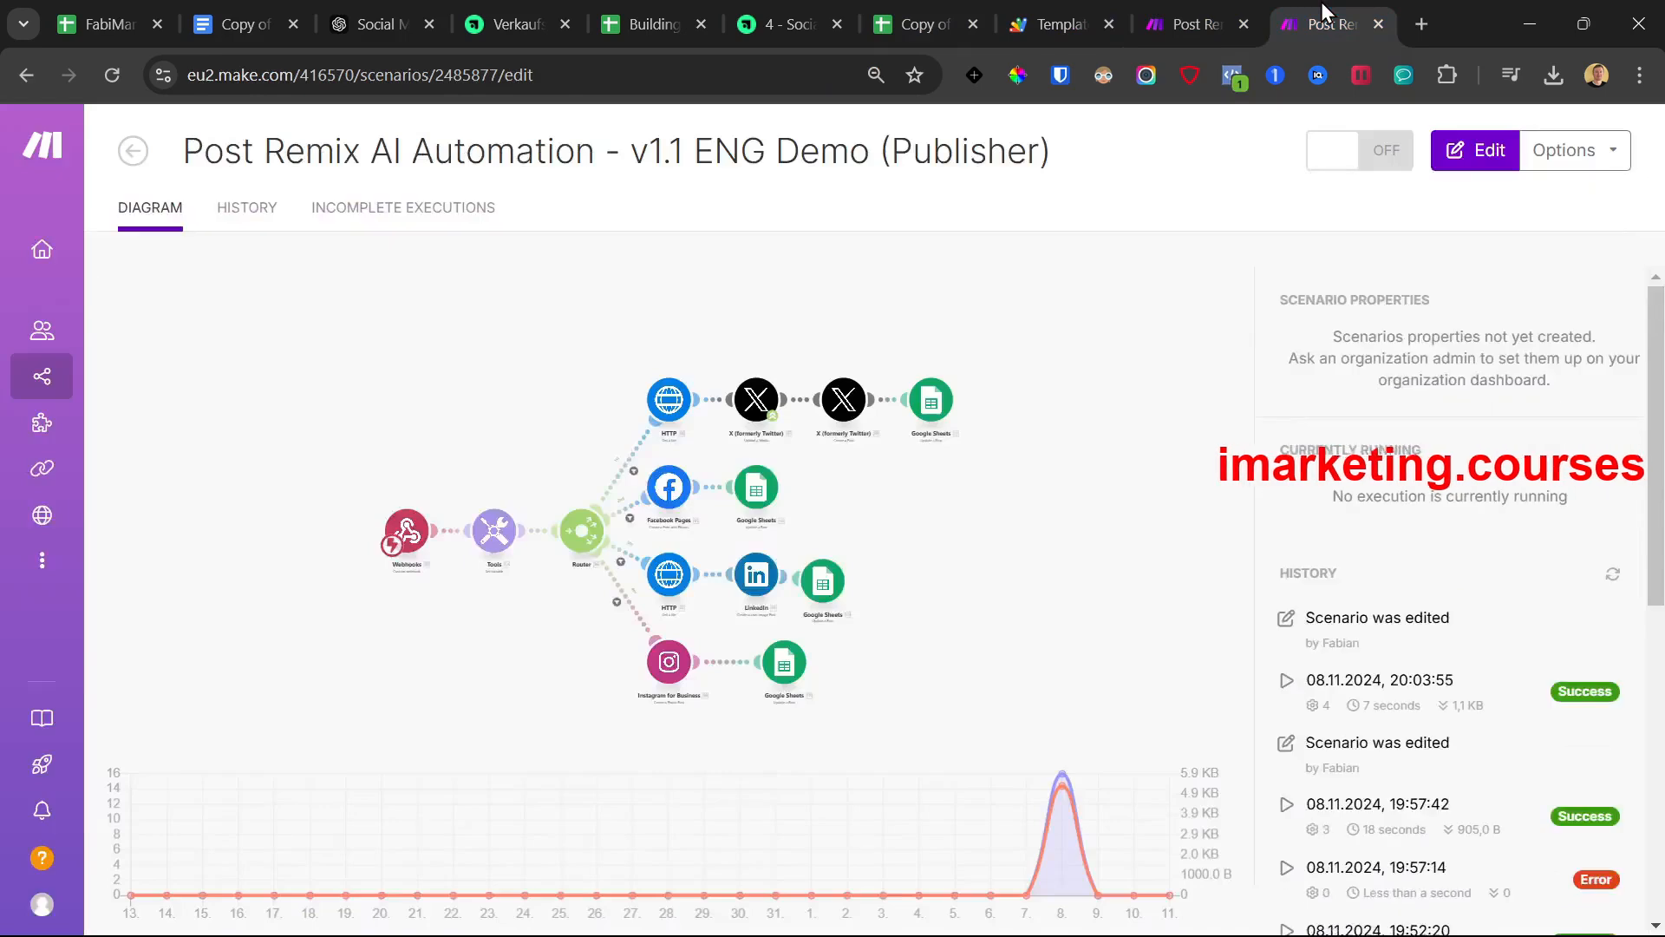
left_click(1376, 26)
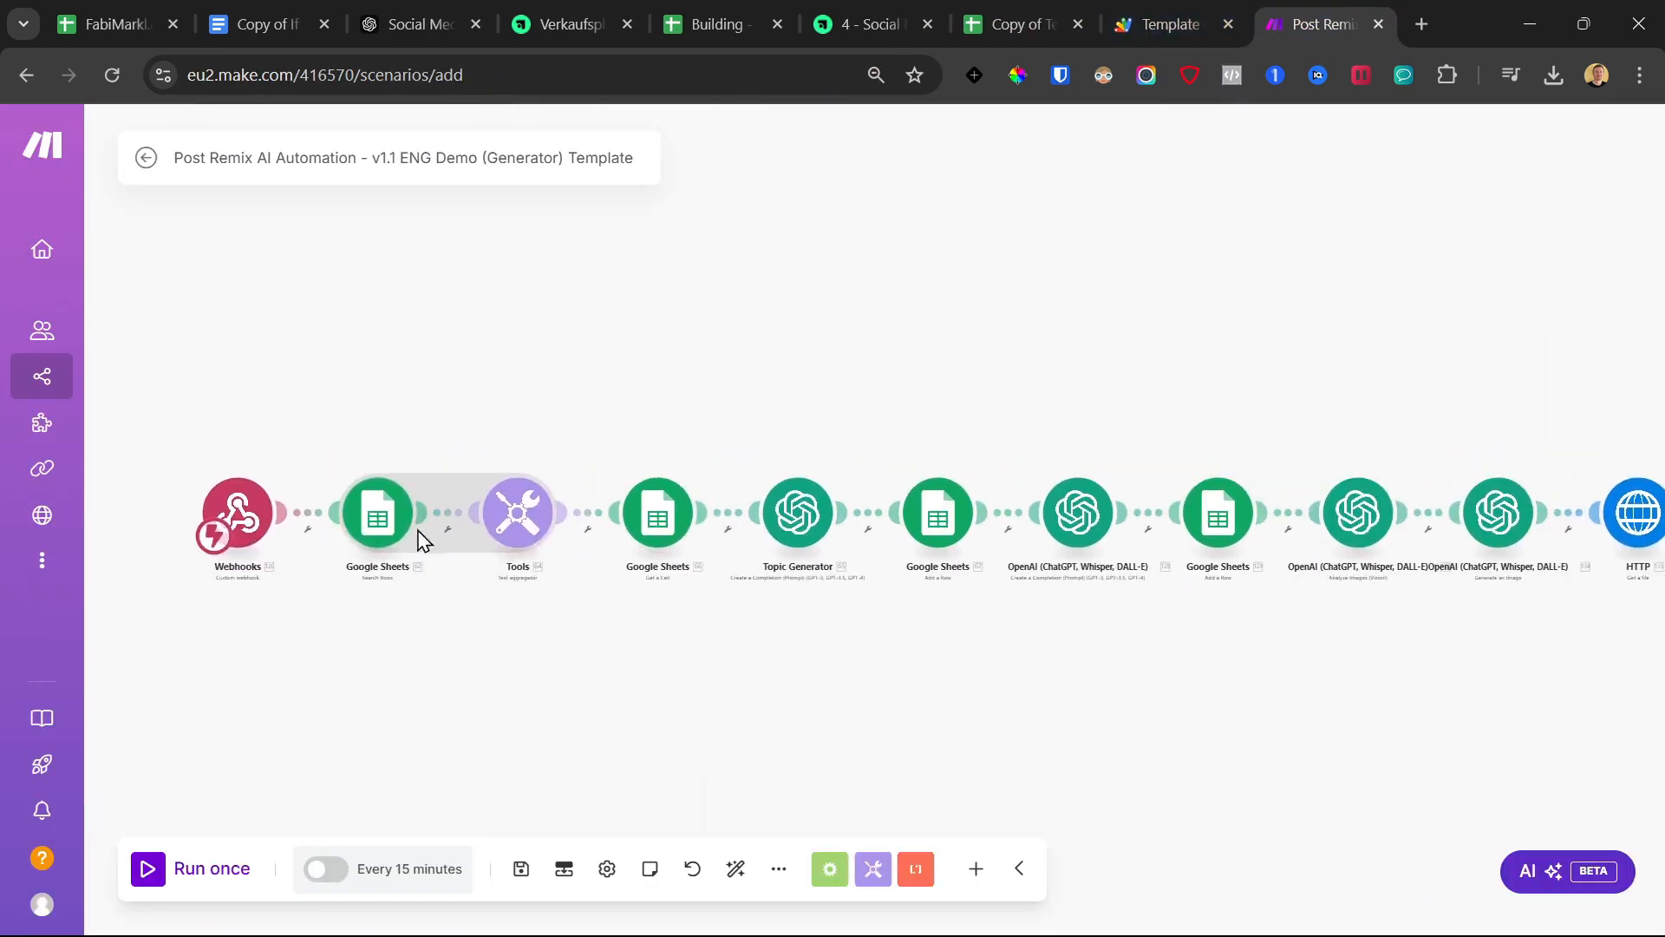
left_click(393, 525)
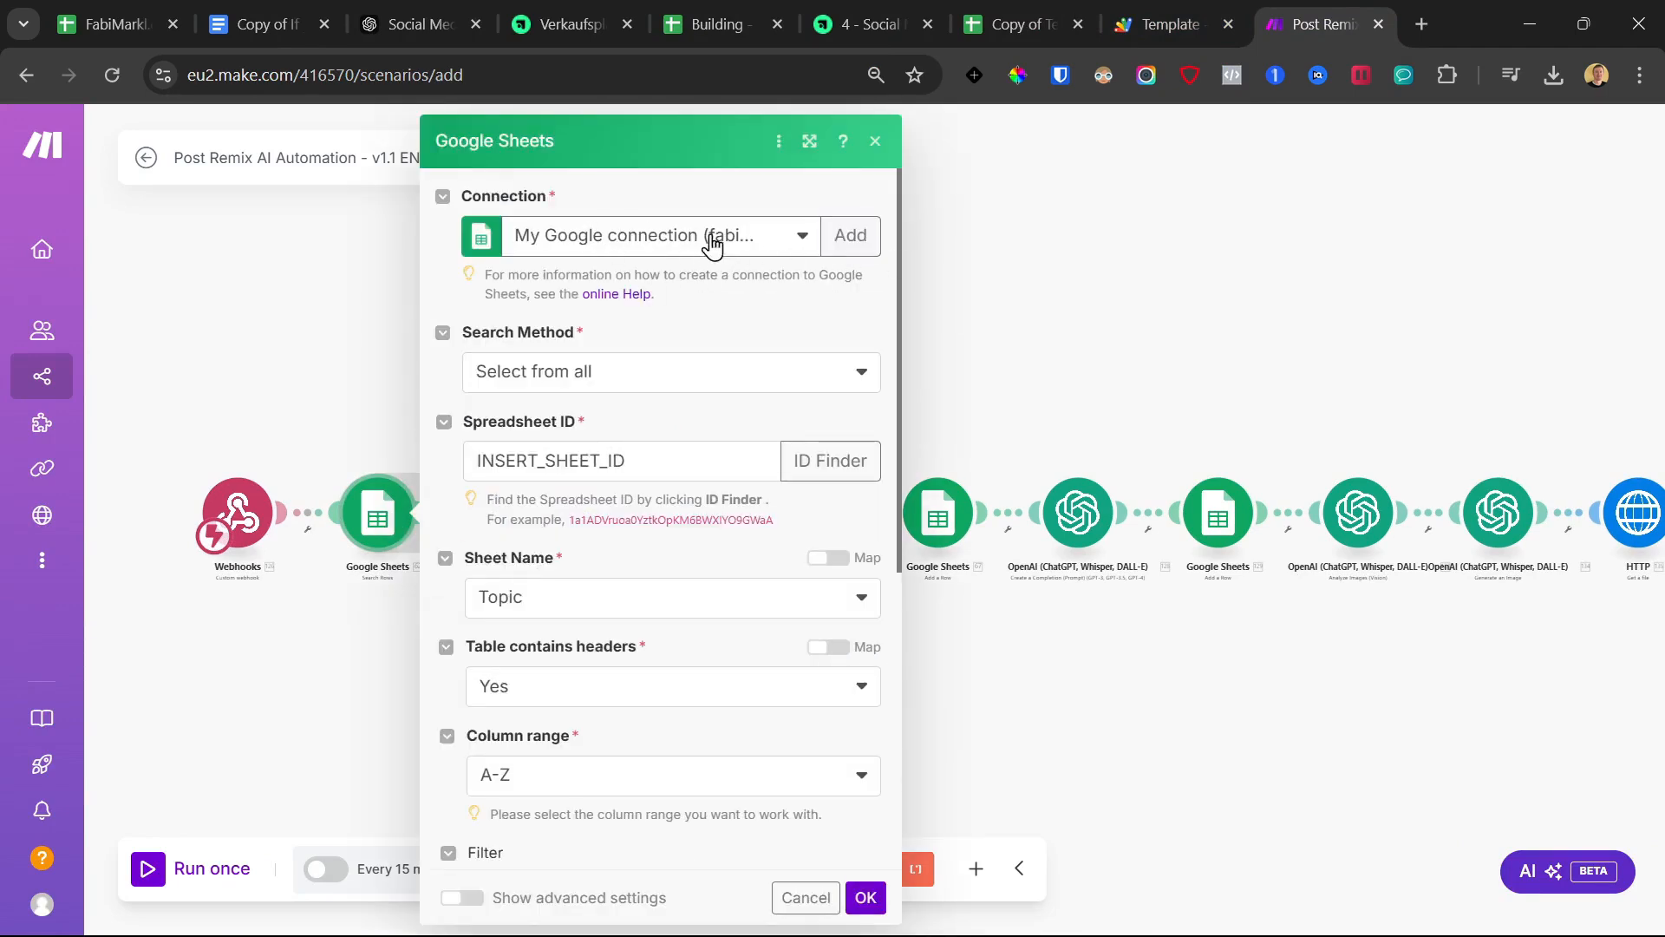
left_click(960, 31)
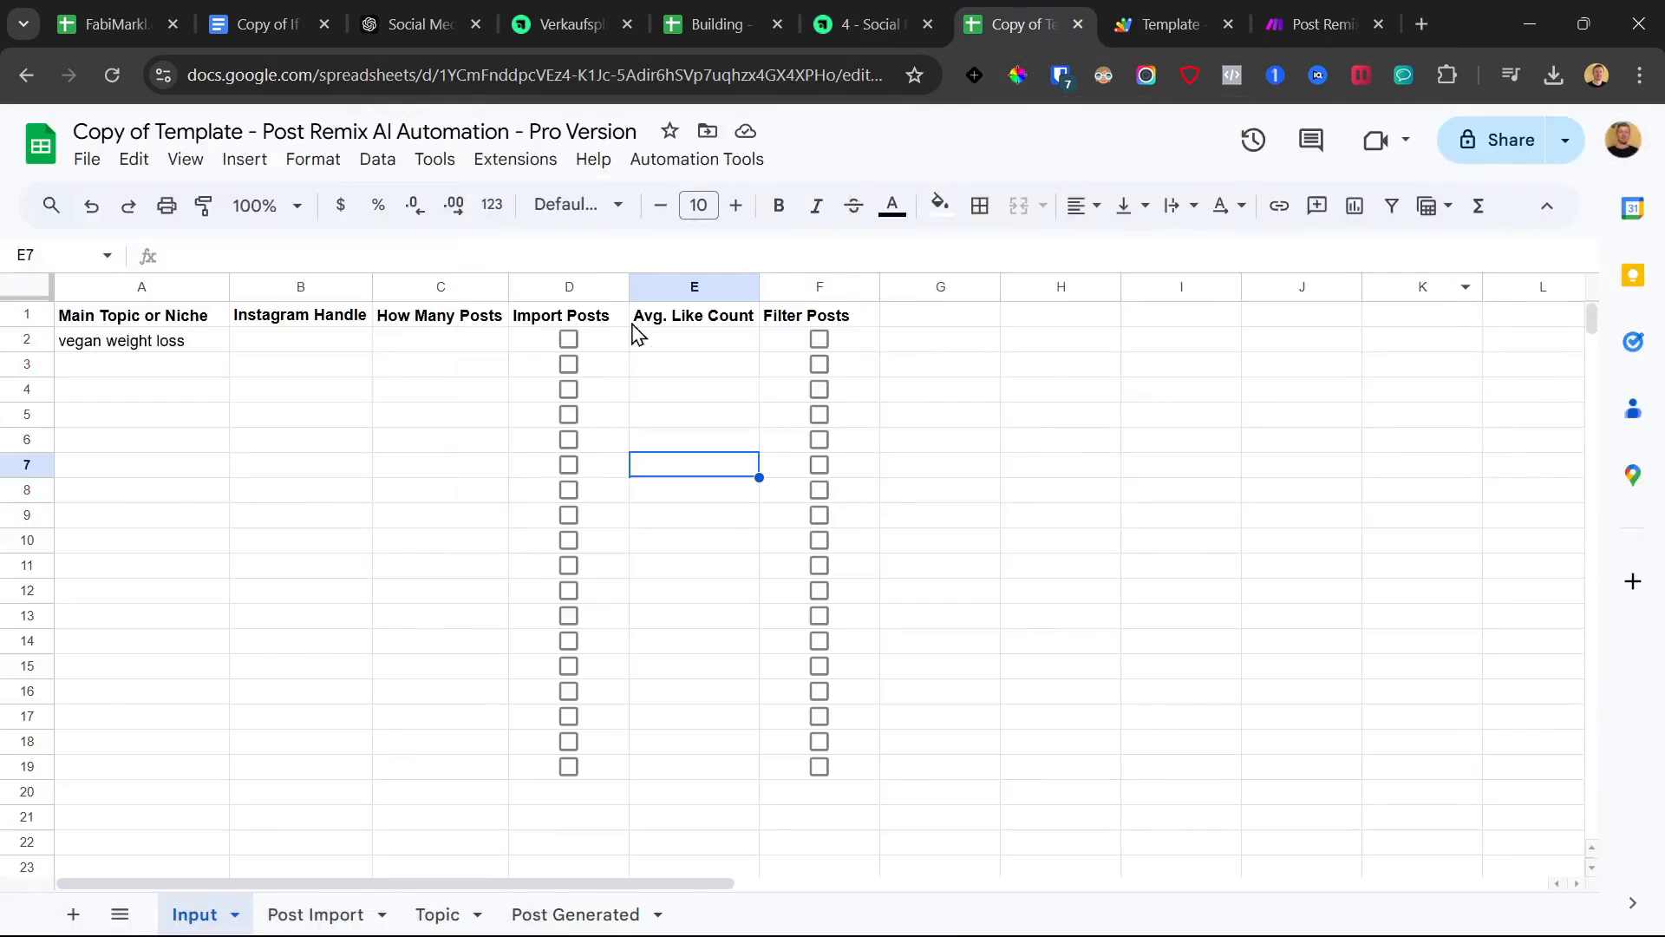
left_click(1342, 7)
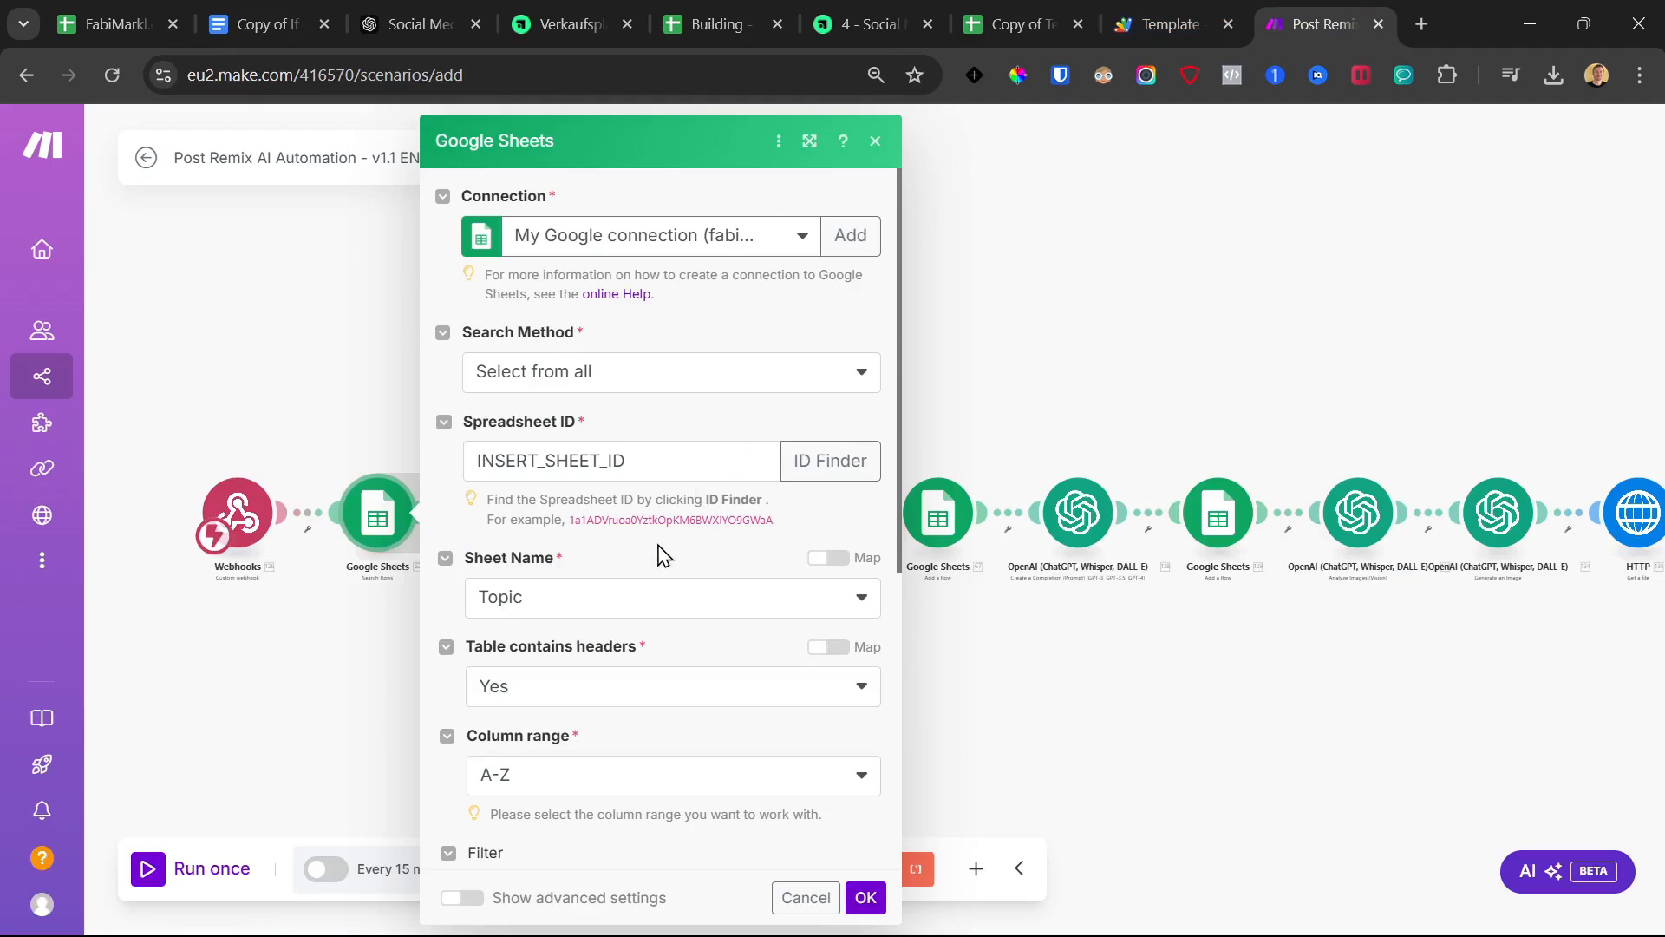
left_click(1074, 9)
Copy the spreadsheet ID from the Sheets address bar, paste it over INSERT_SHEET_ID, and save
left_click_drag(439, 75, 809, 75)
right_click(812, 78)
left_click(892, 300)
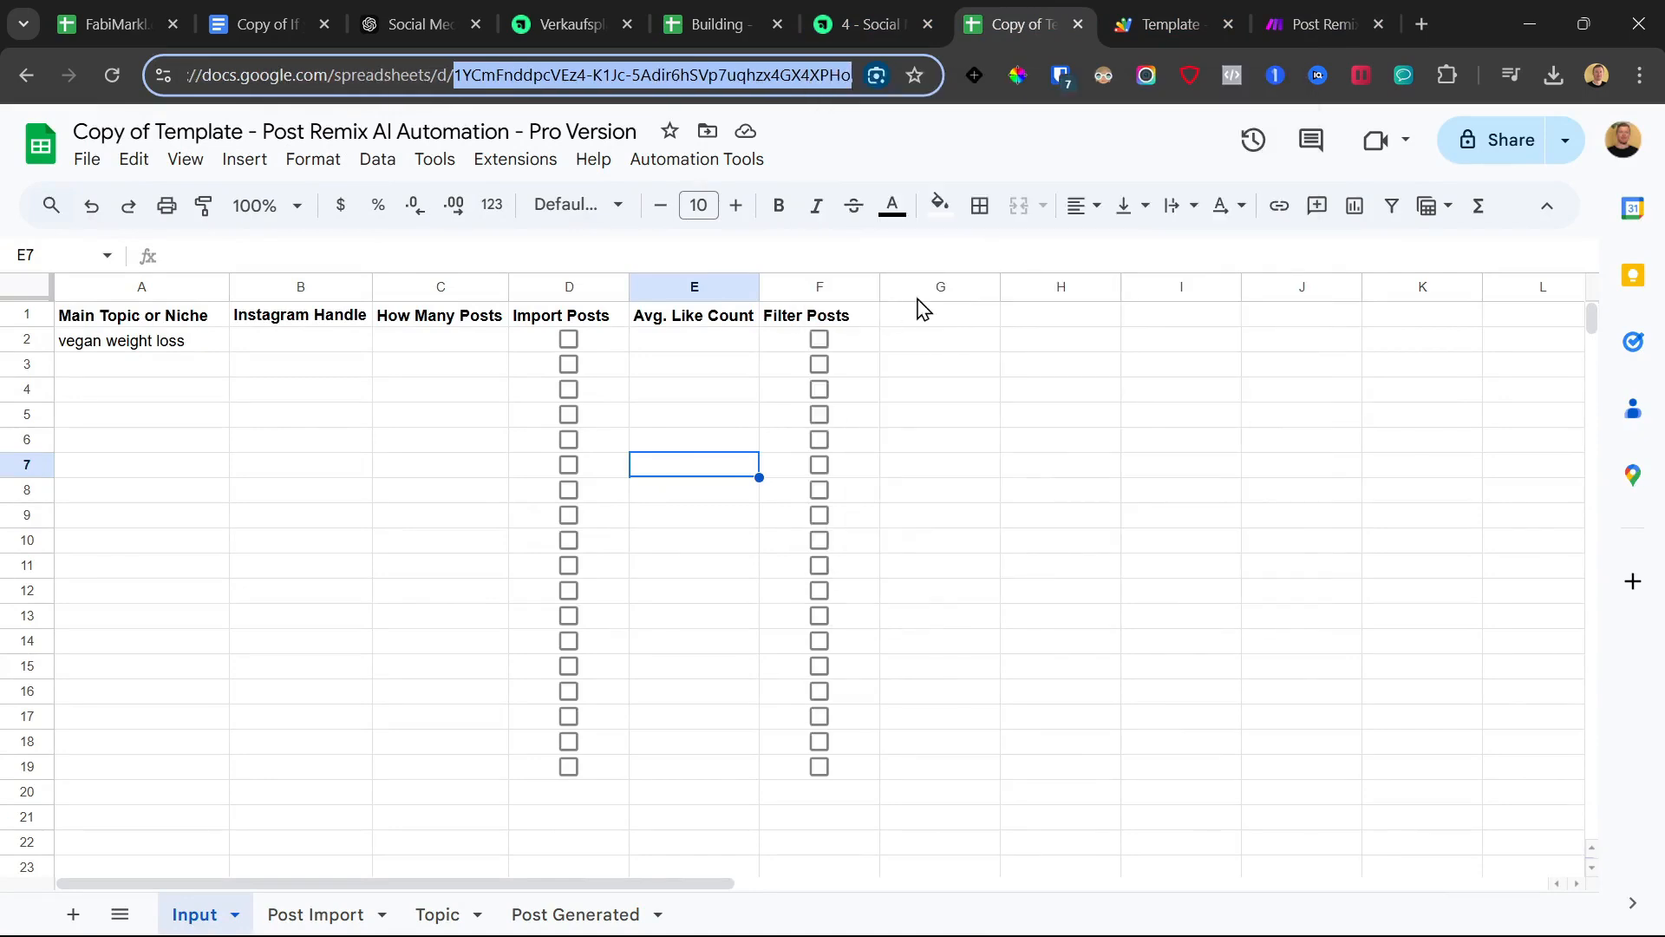
left_click(1272, 10)
double_click(639, 464)
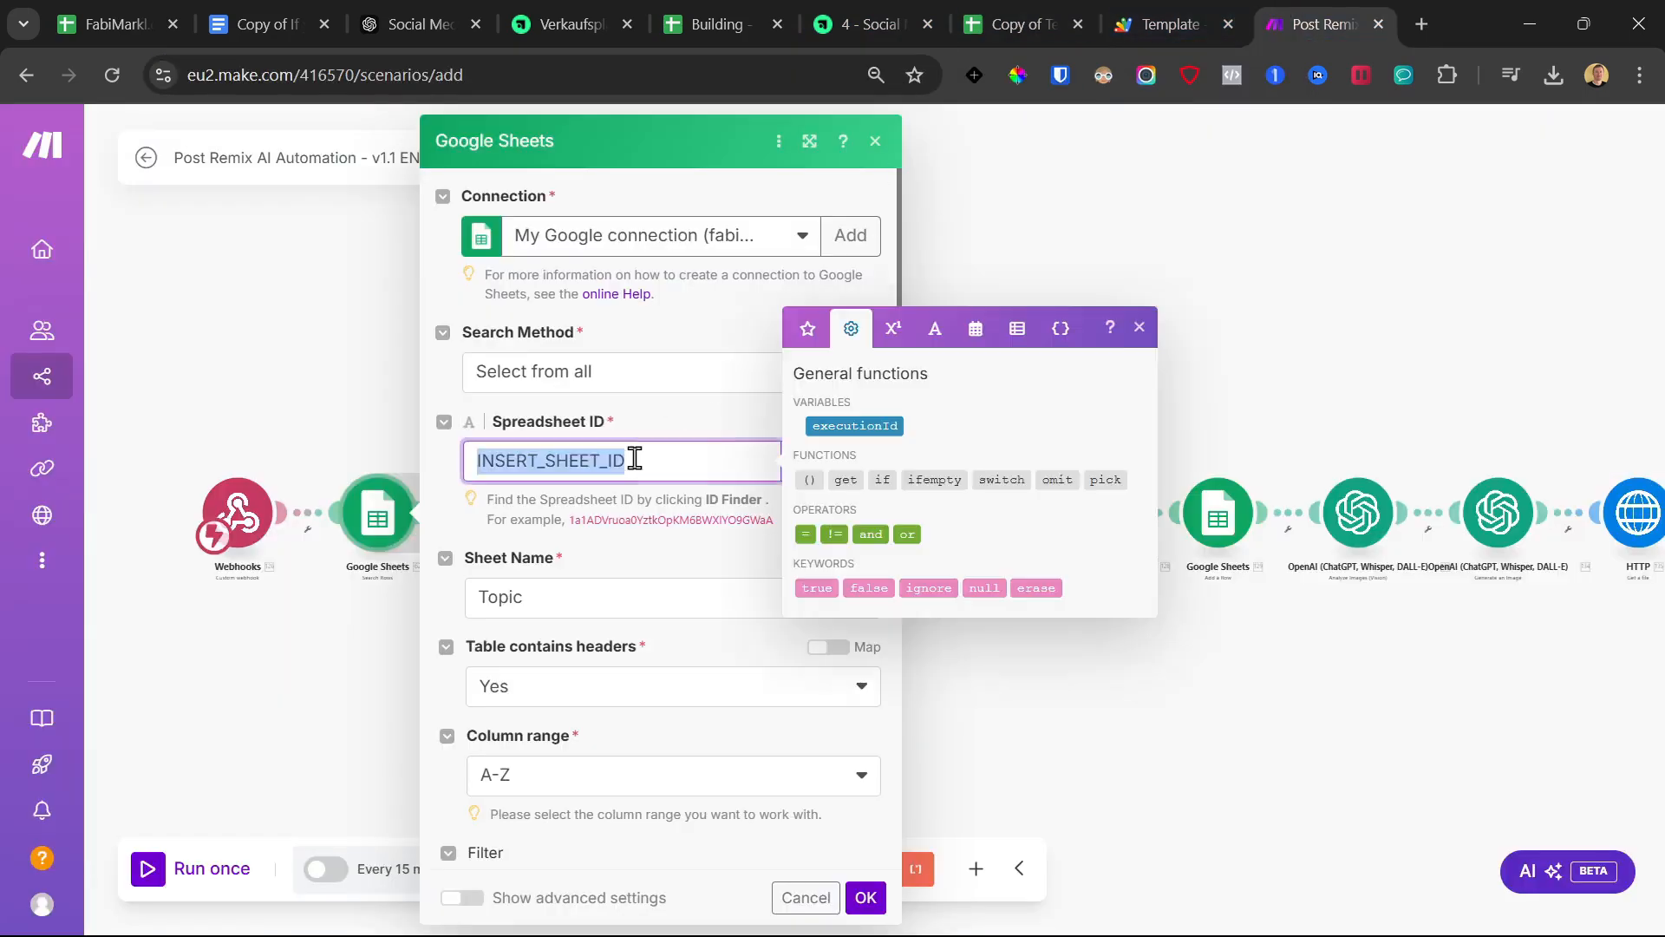
key("ctrl+v")
left_click(639, 420)
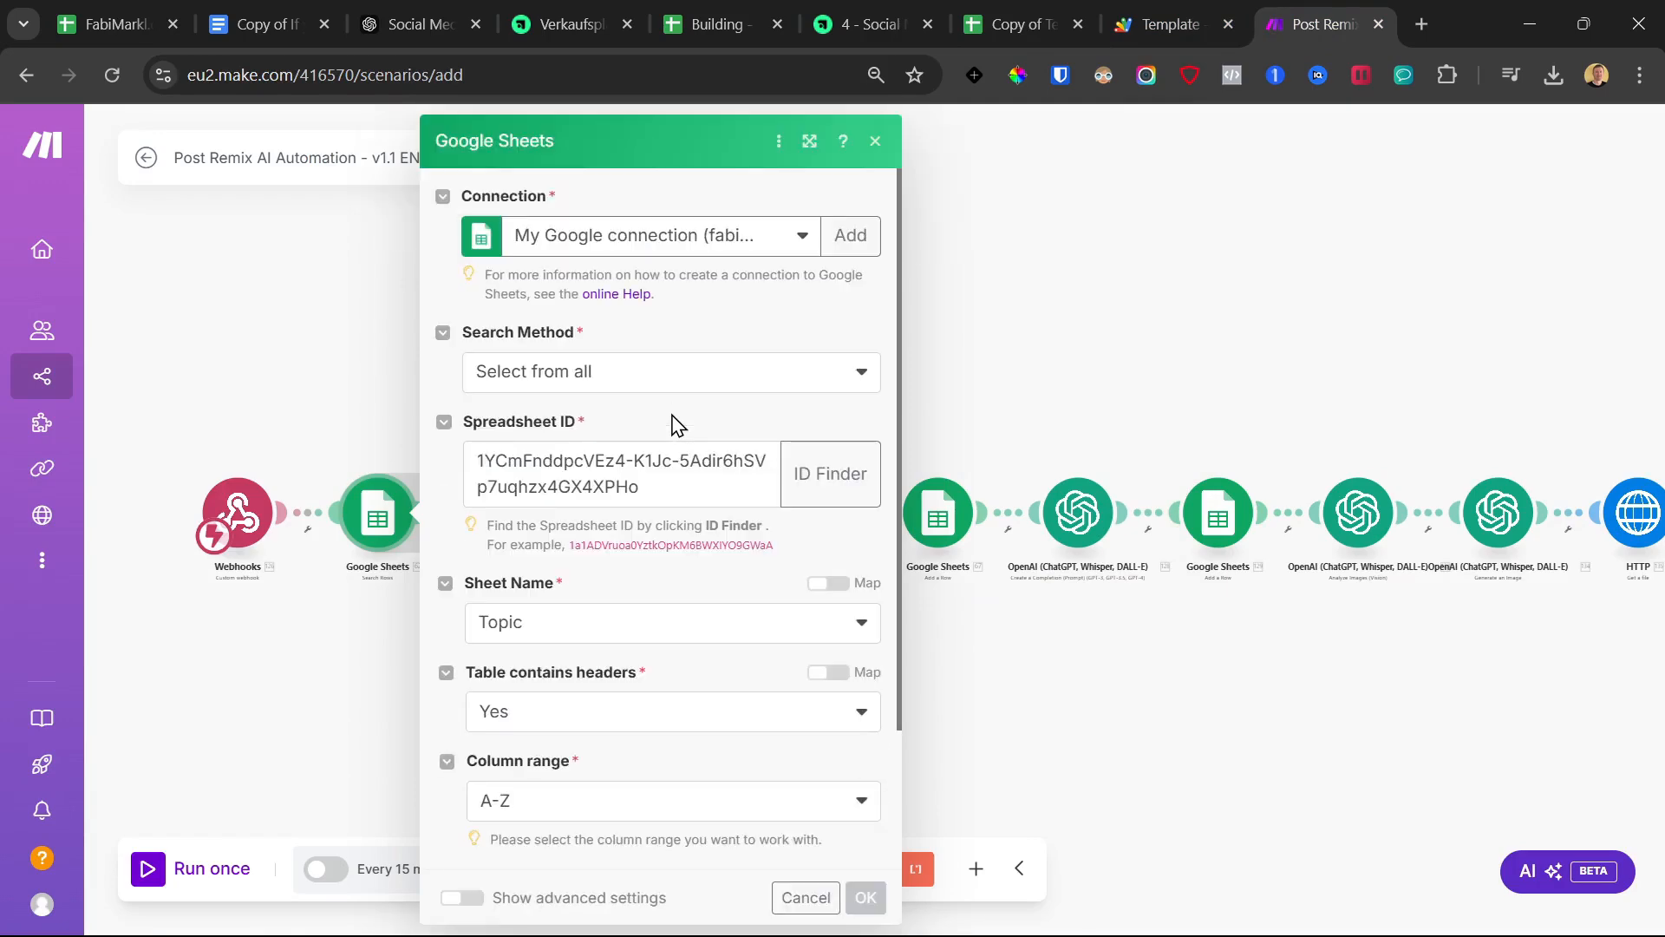
scroll(653, 568, "down", 3)
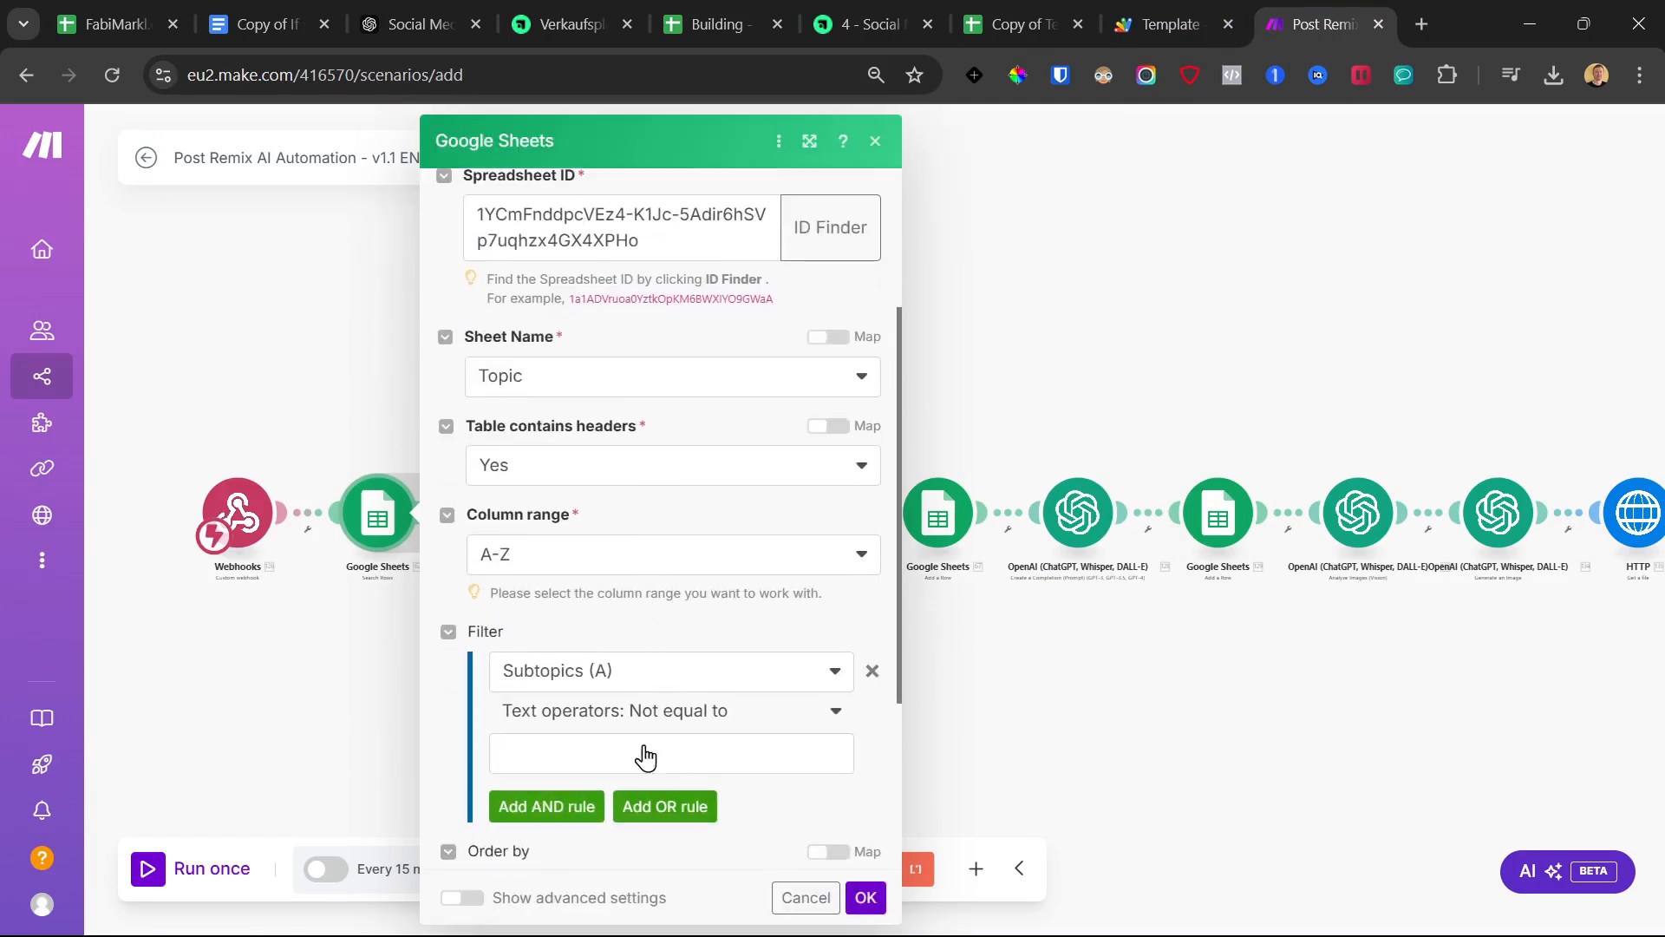
left_click(865, 898)
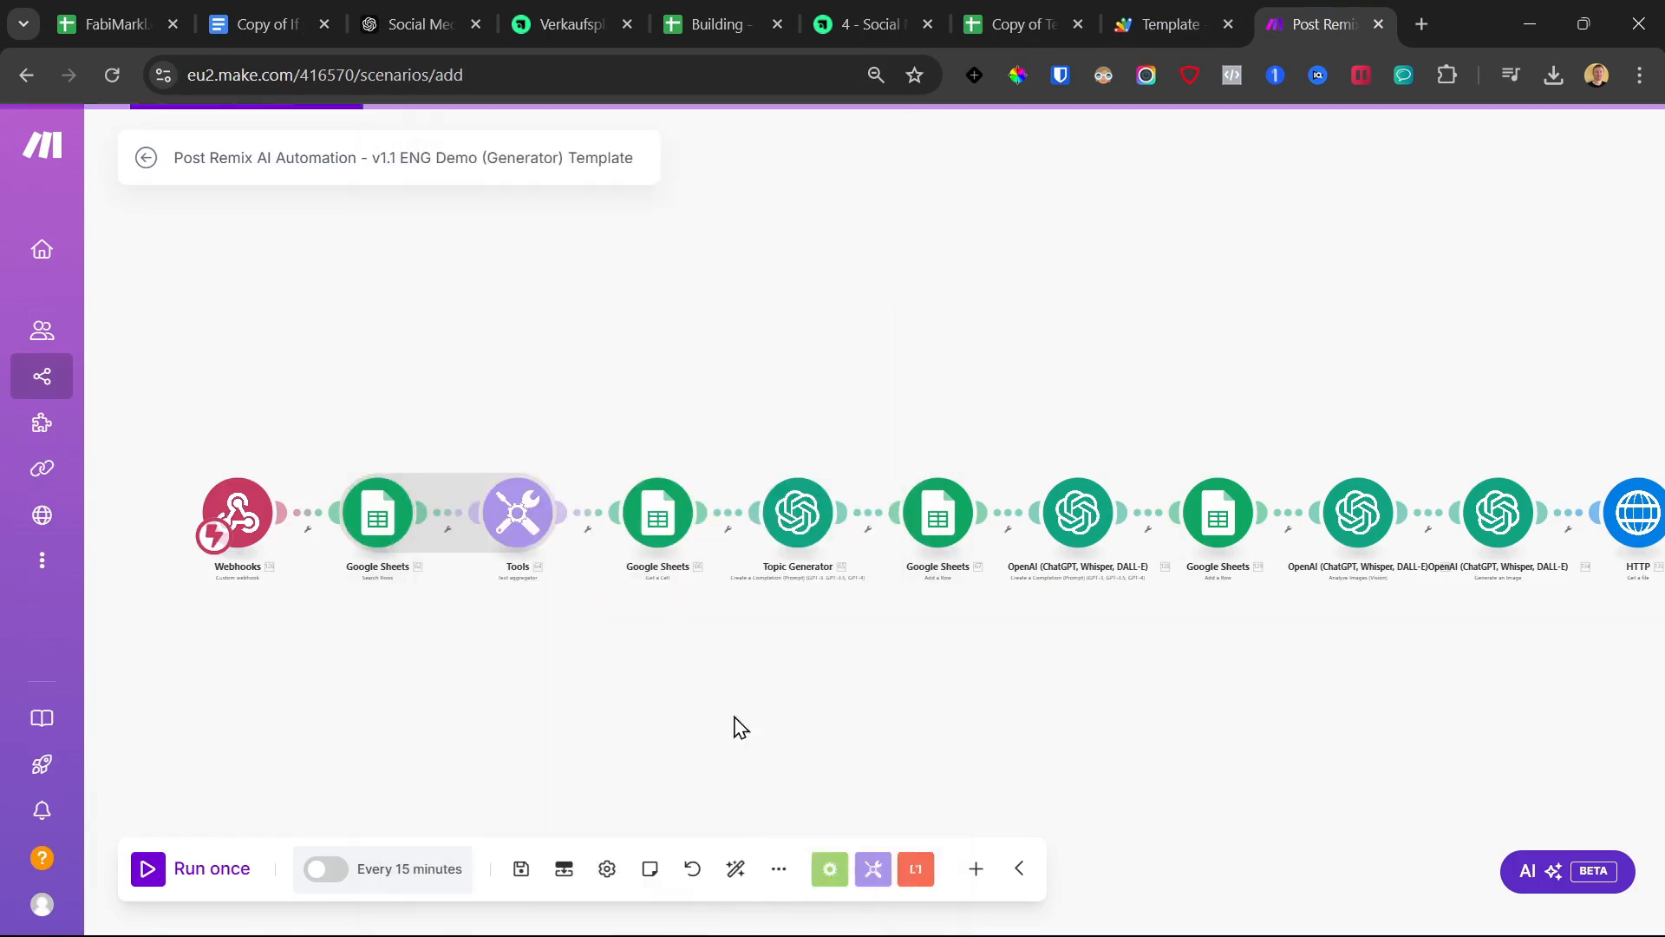
left_click(659, 513)
Paste the copied template's spreadsheet ID into Get a Cell, keep sheet Input, and confirm
left_click(914, 518)
key("ctrl+a")
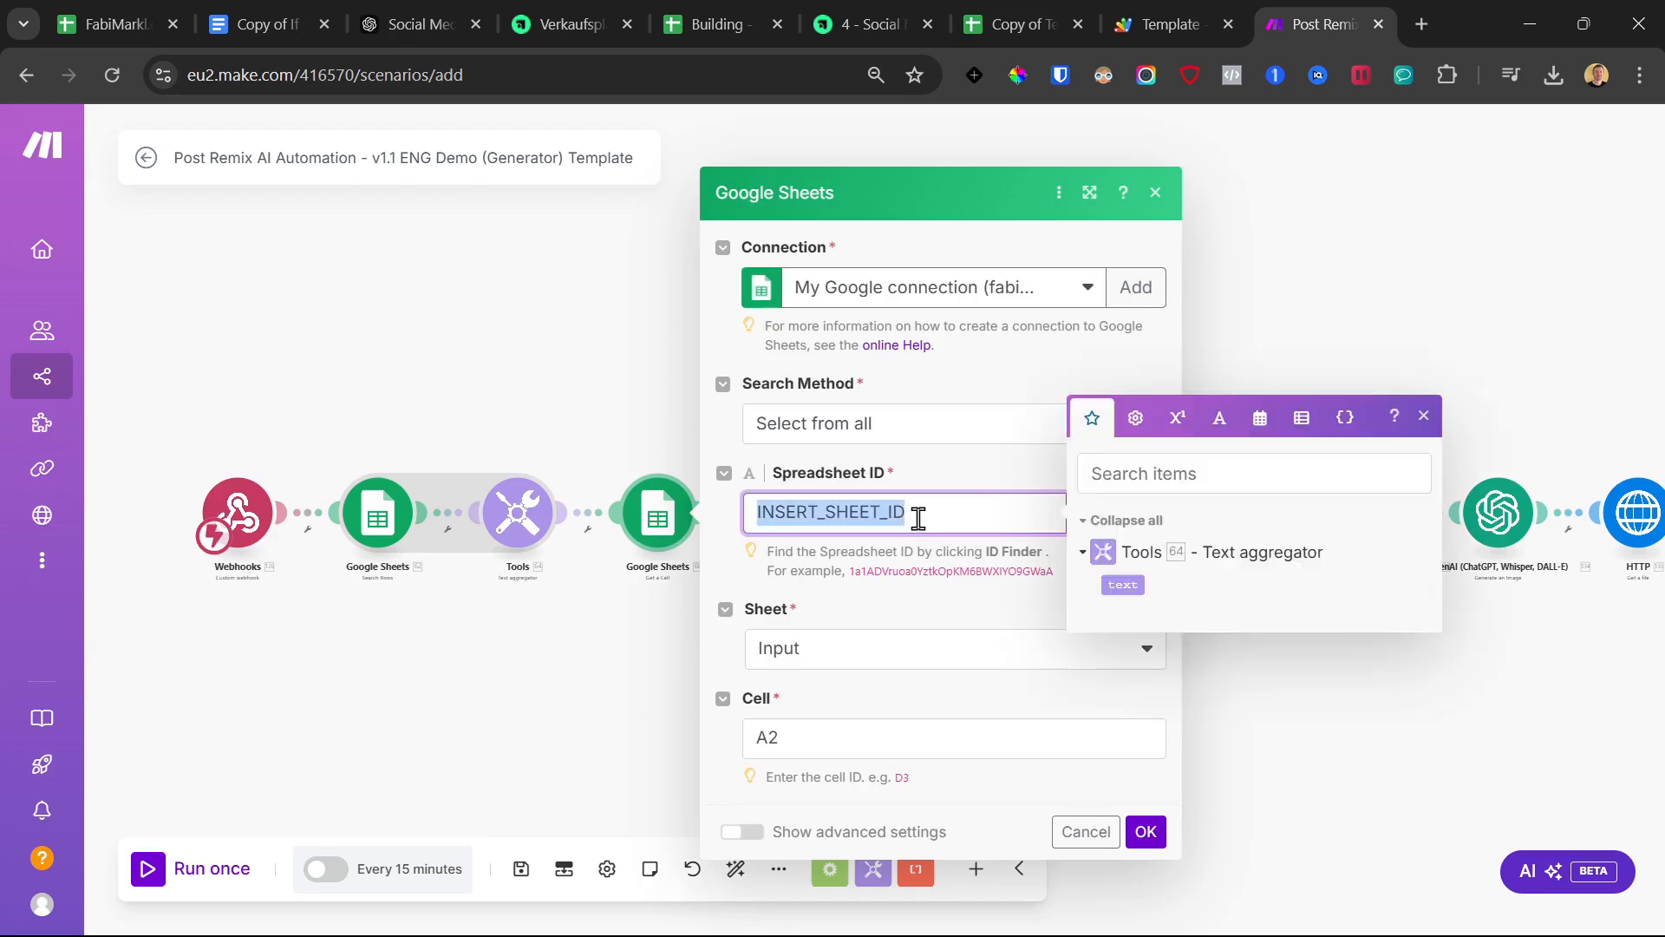
key("ctrl+v")
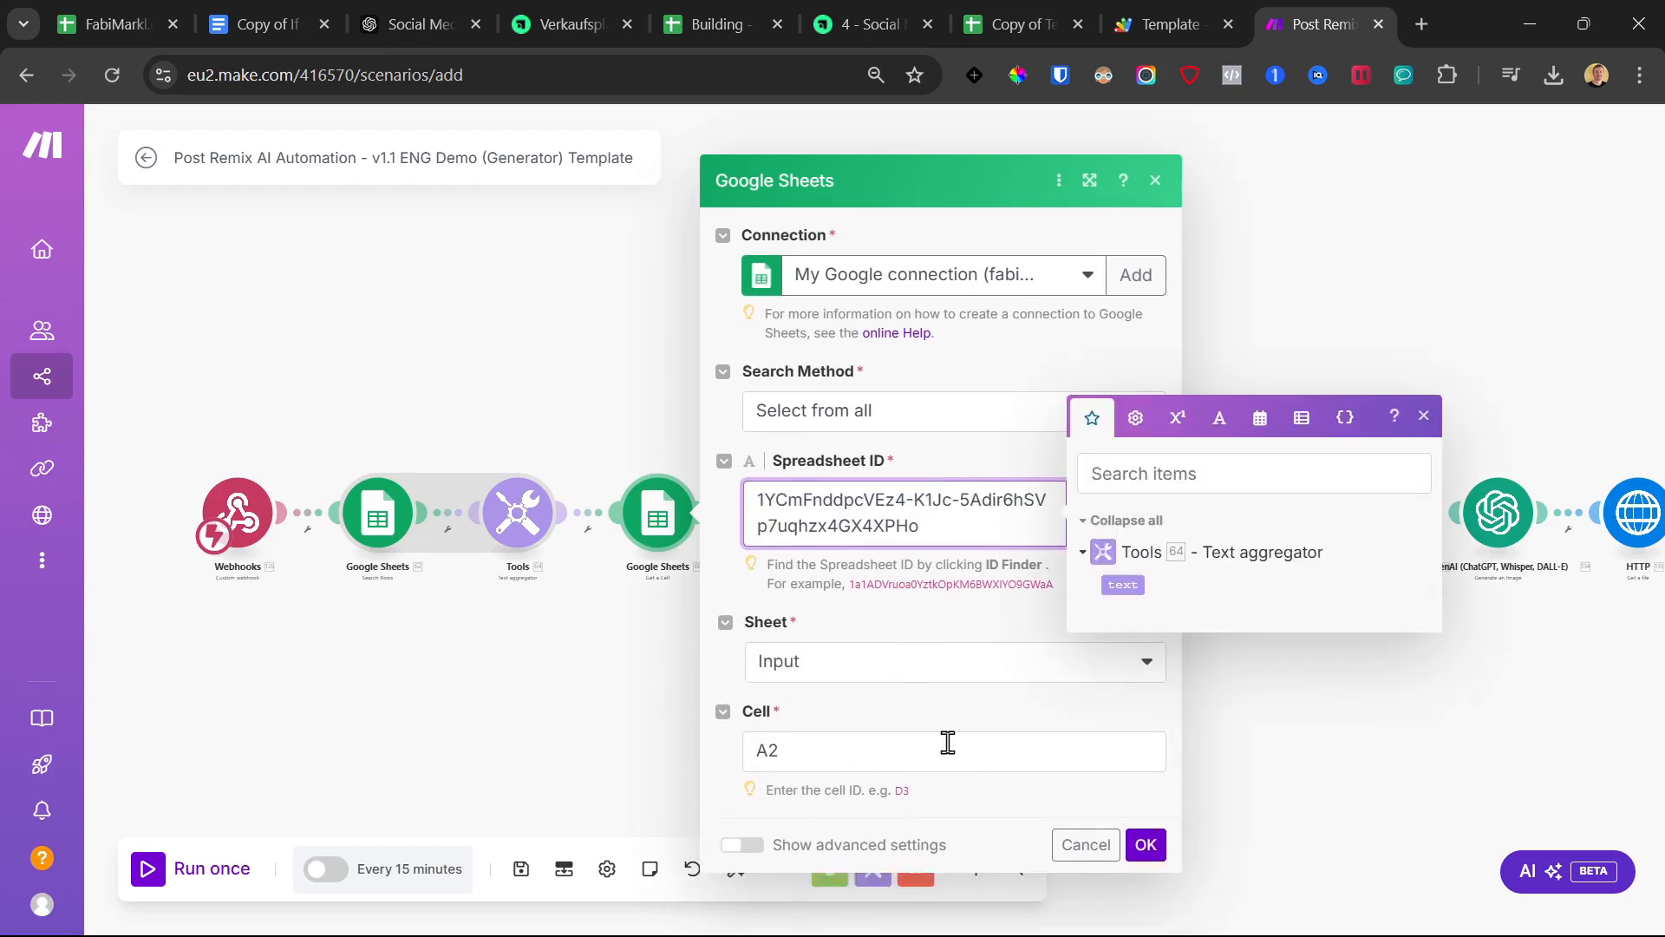
left_click(1145, 848)
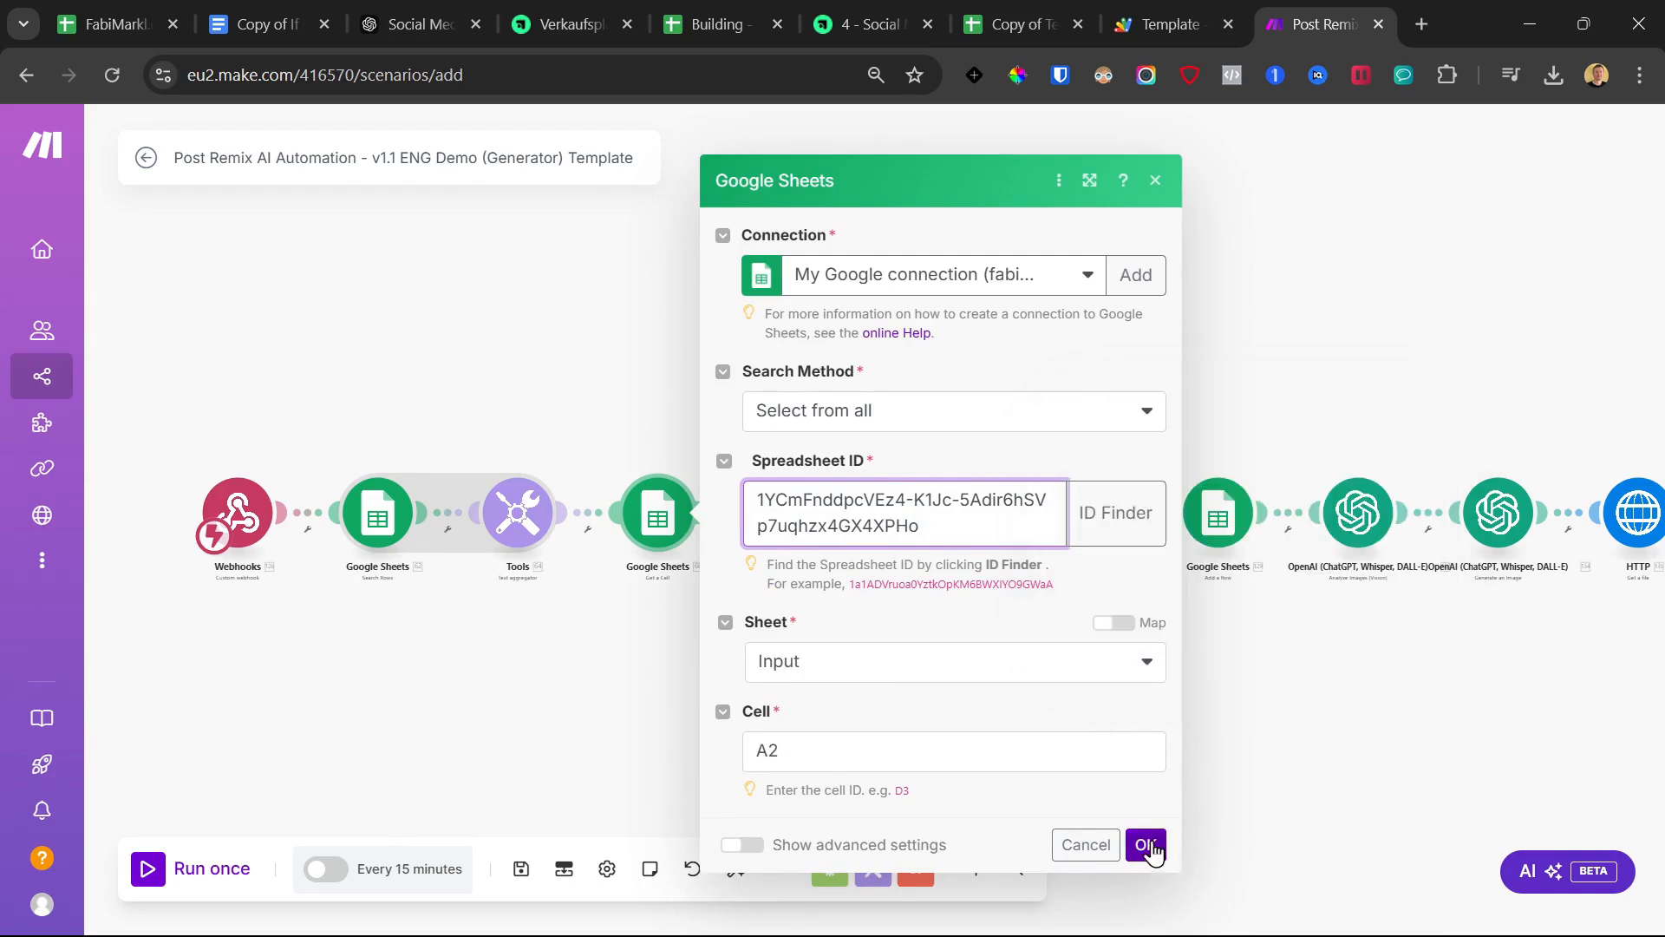
left_click(889, 663)
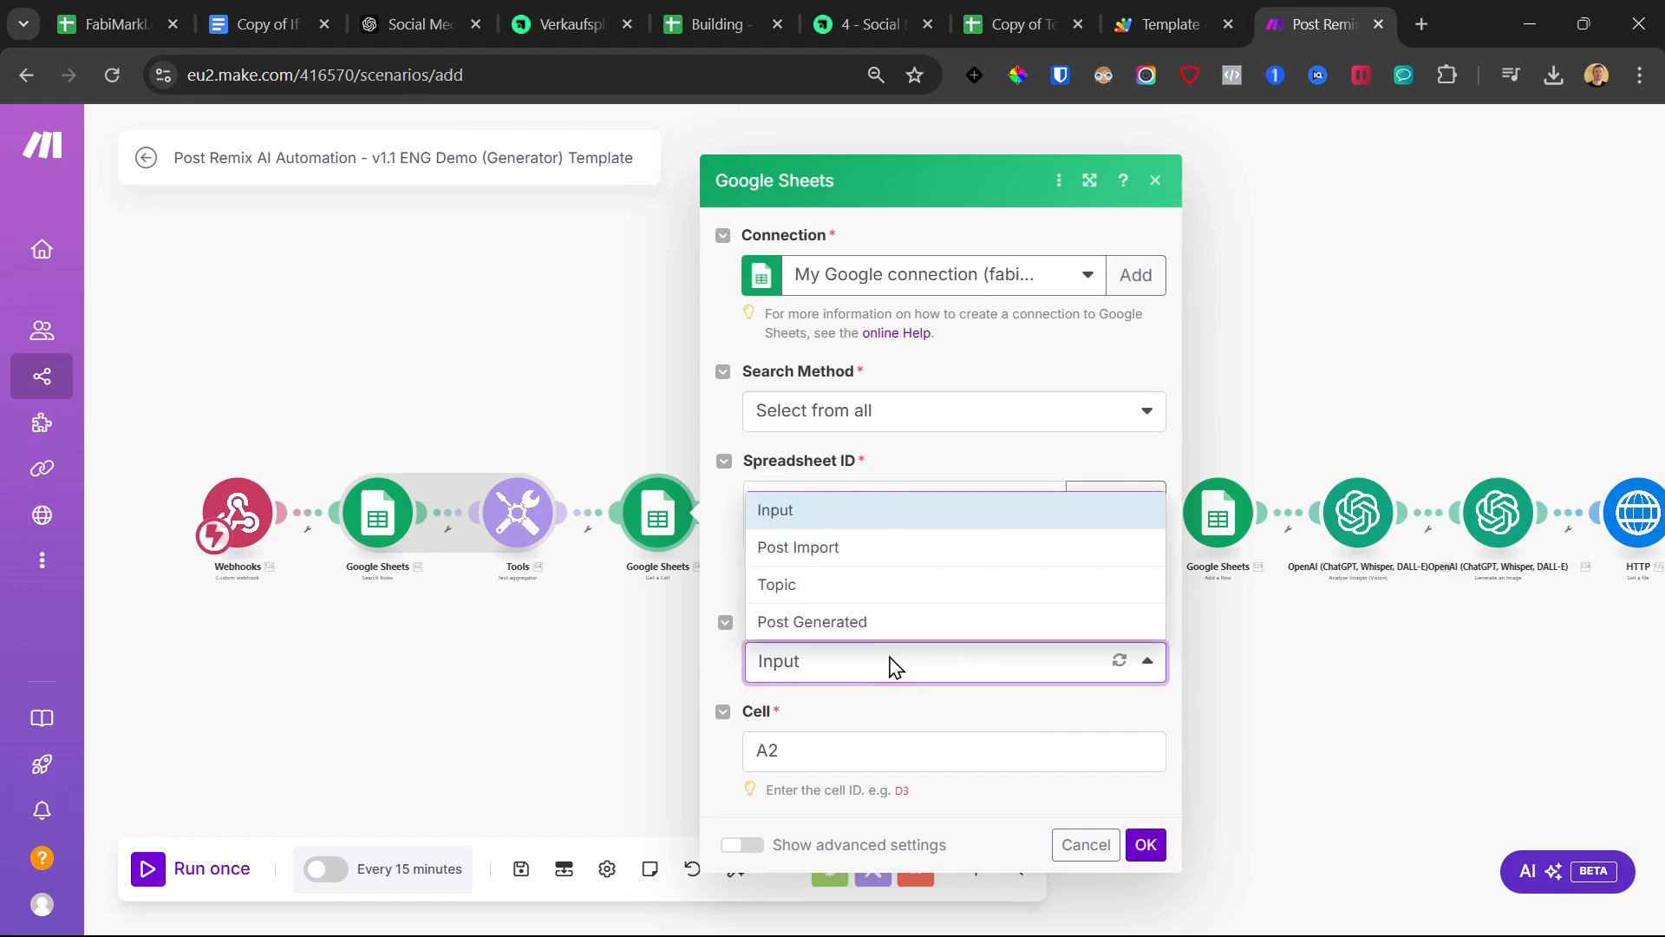
left_click(820, 496)
left_click(1149, 846)
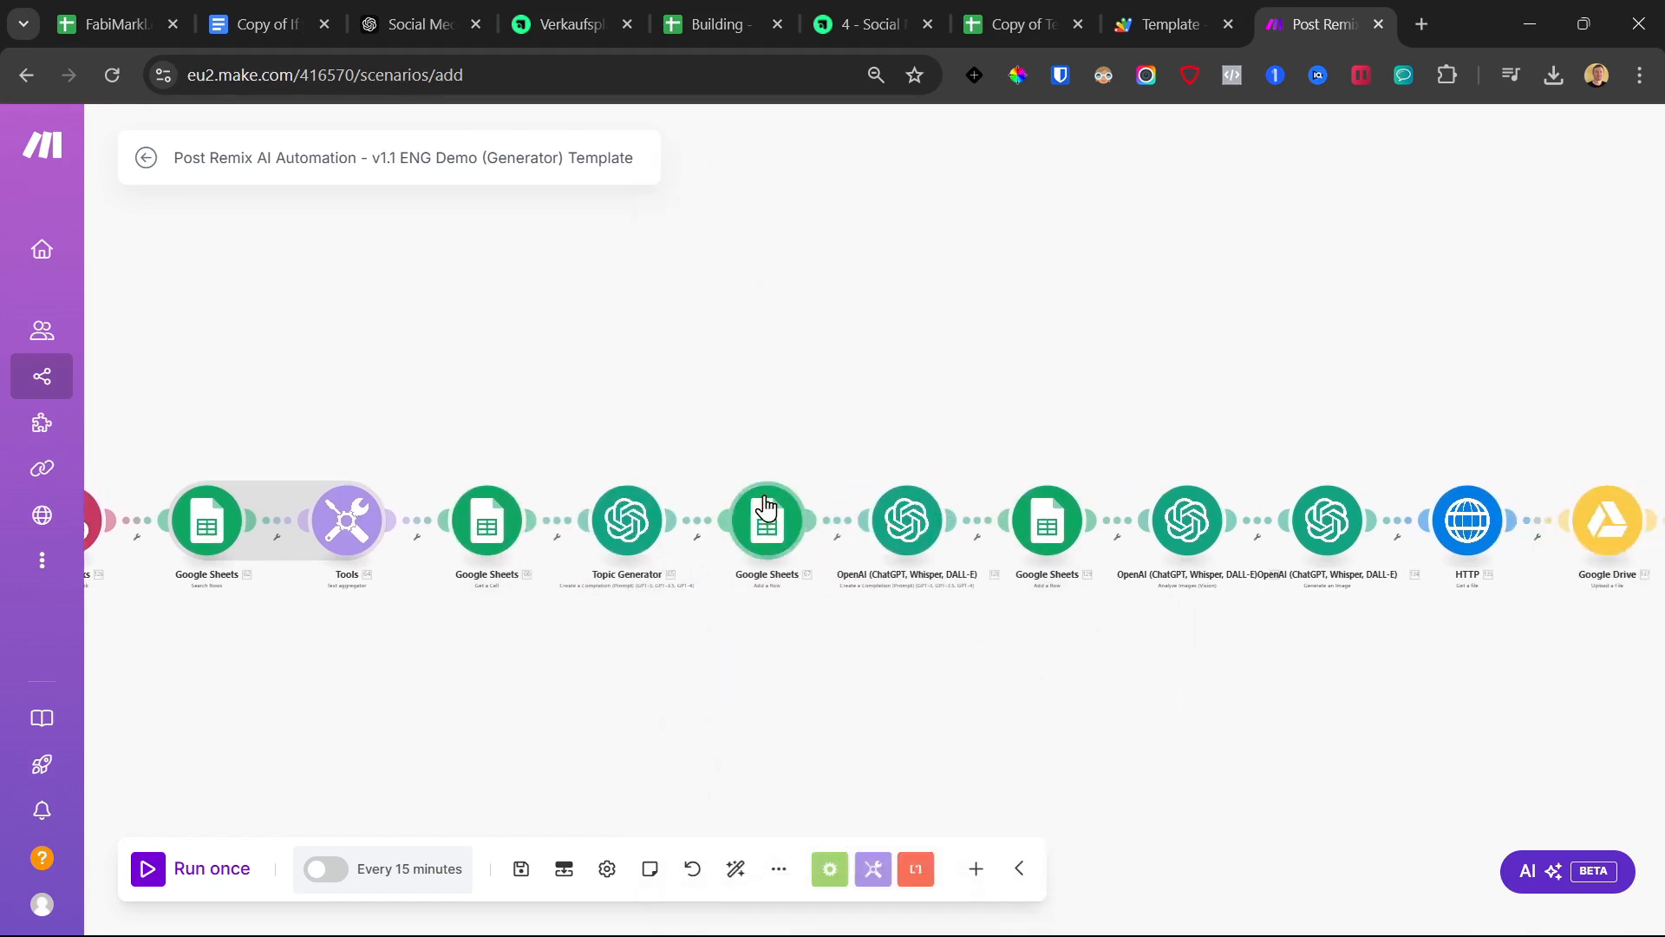
Paste the copied spreadsheet ID over the INSERT_SHEET_ID placeholder in the Add a Row module
left_click(761, 538)
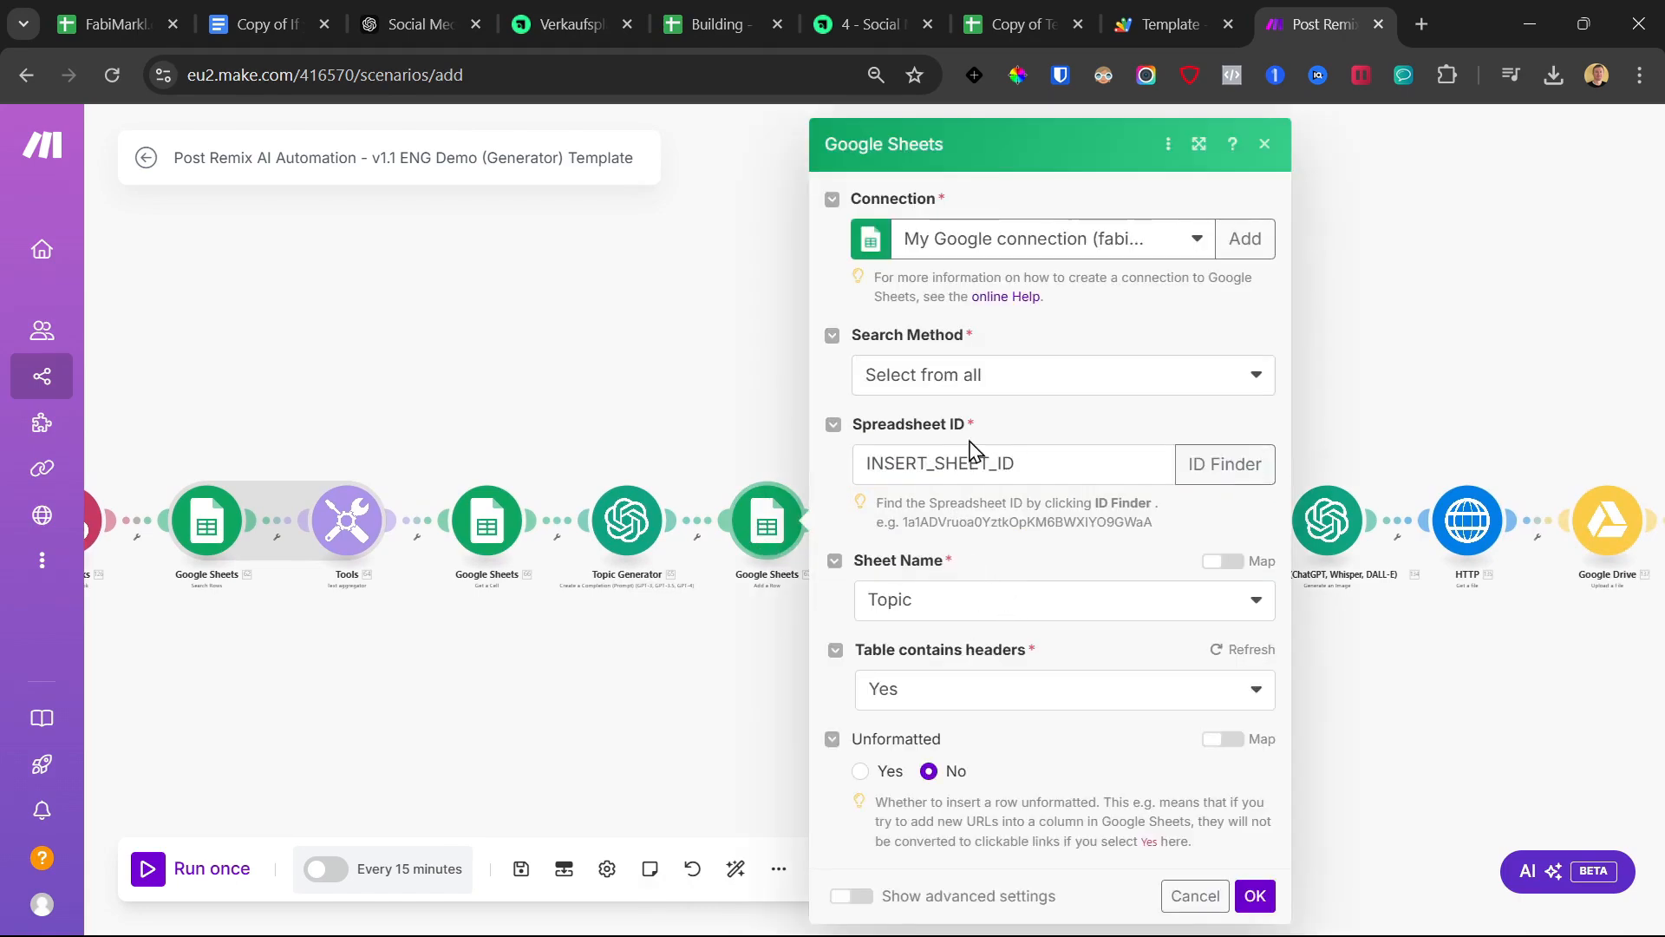
left_click(970, 458)
key("ctrl+a")
left_click(1041, 439)
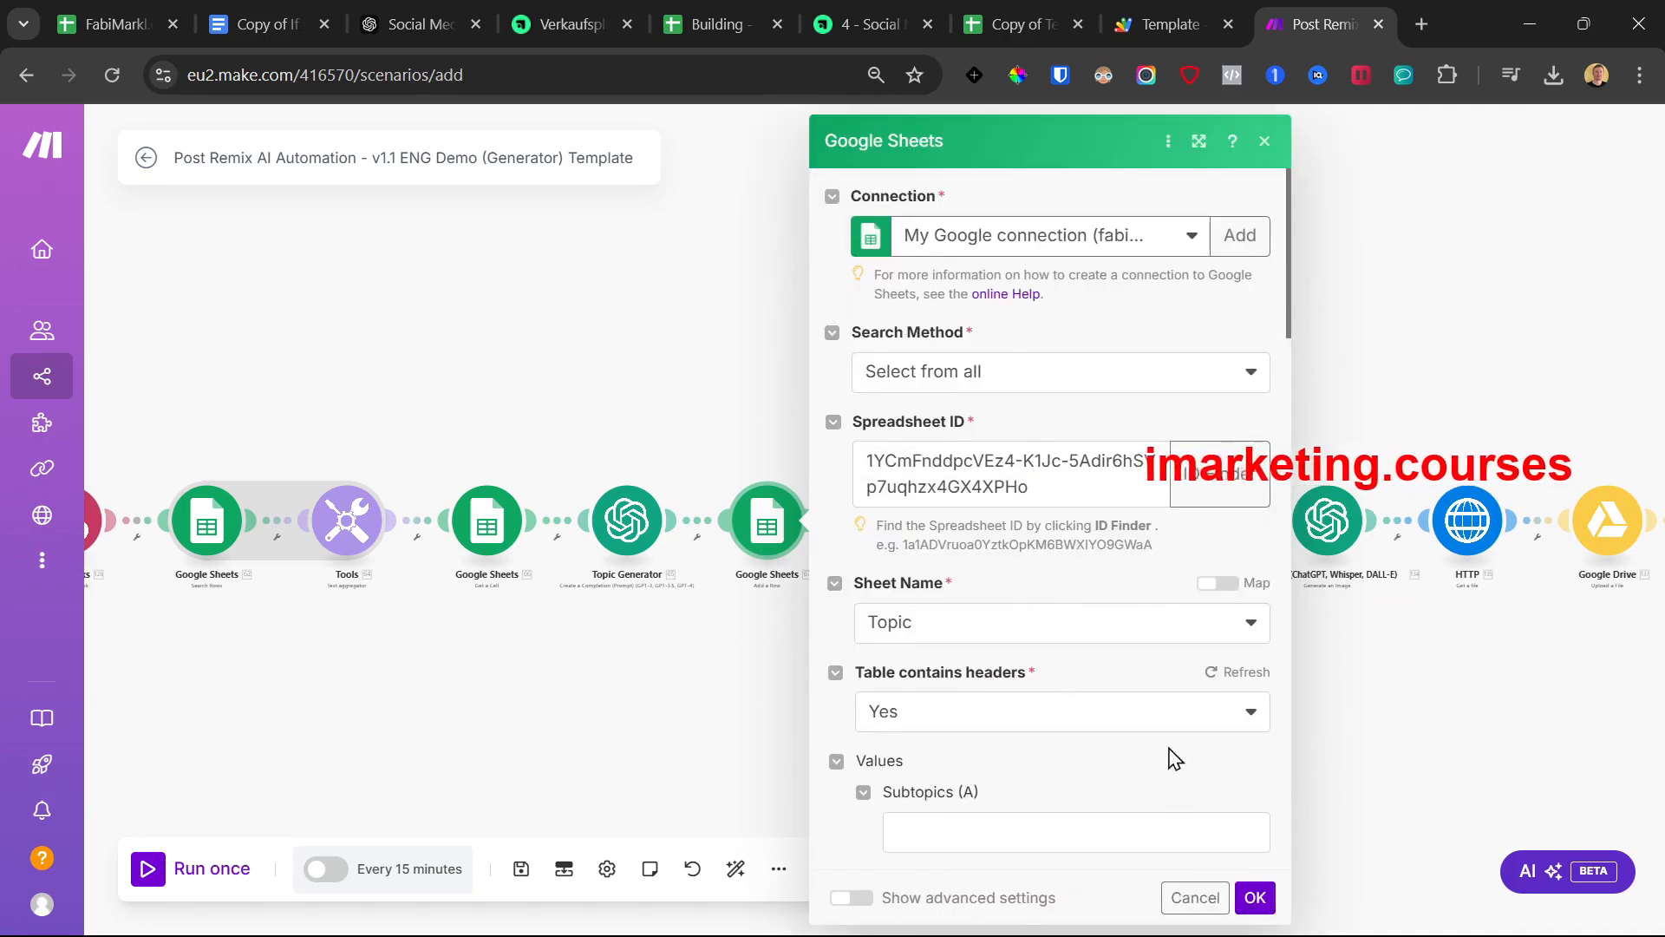
Map the Topic Generator's Result into Subtopics (A) and save the module
scroll(1173, 757, "down", 6)
scroll(1188, 754, "down", 3)
scroll(1188, 750, "up", 10)
scroll(1085, 702, "down", 3)
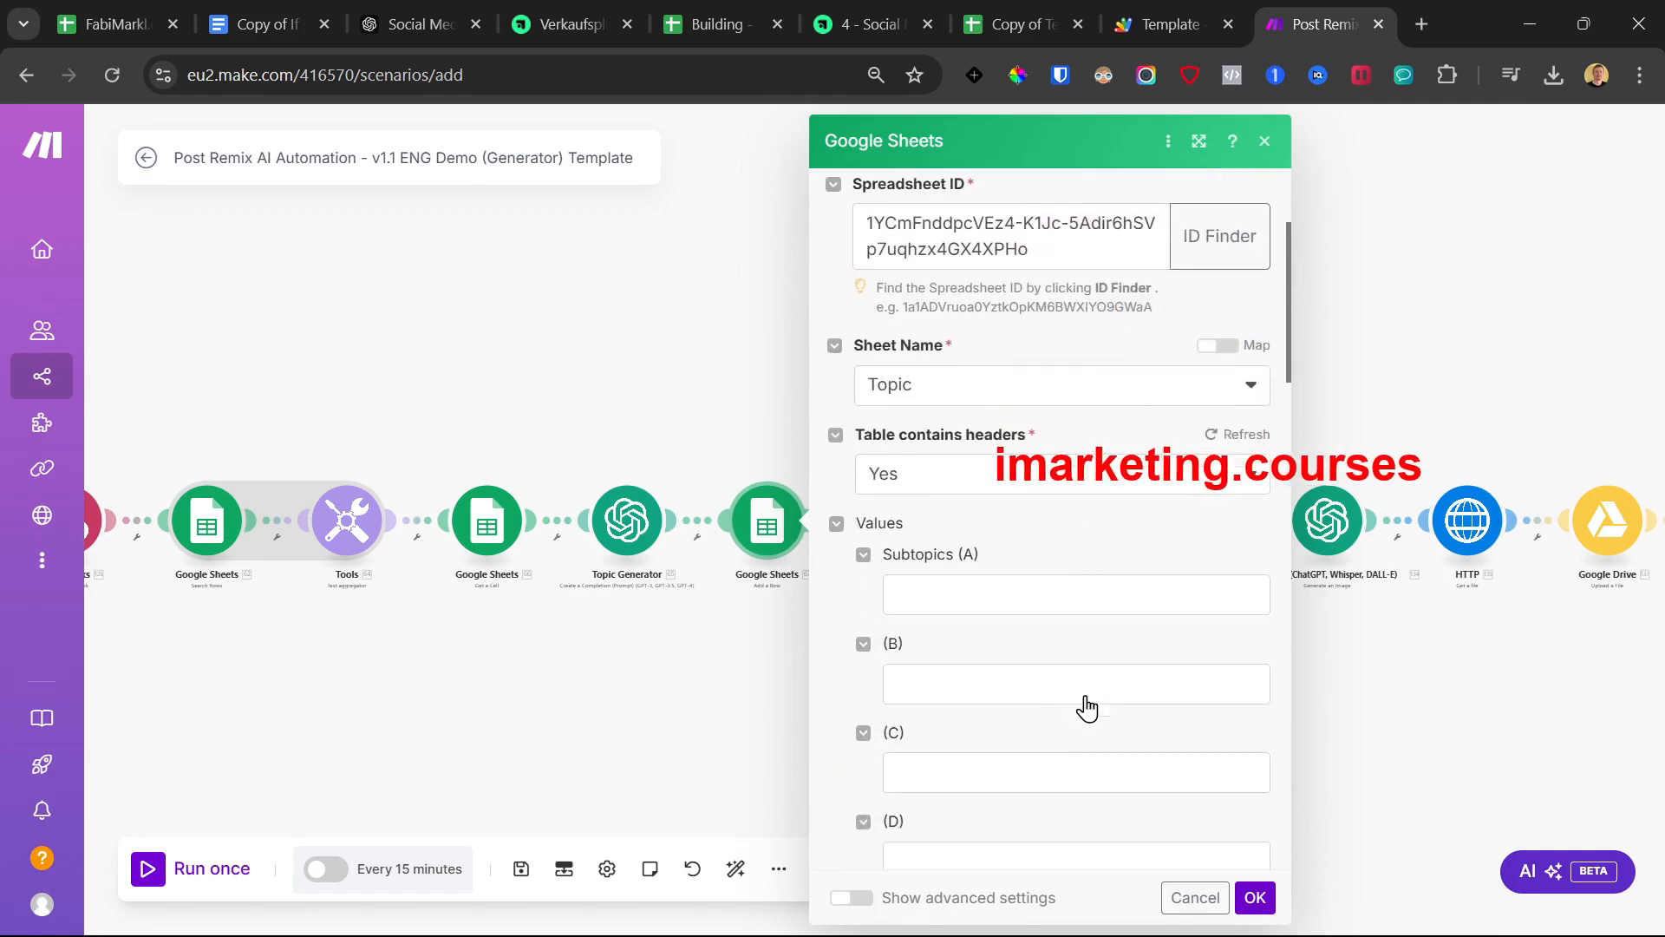
left_click(997, 591)
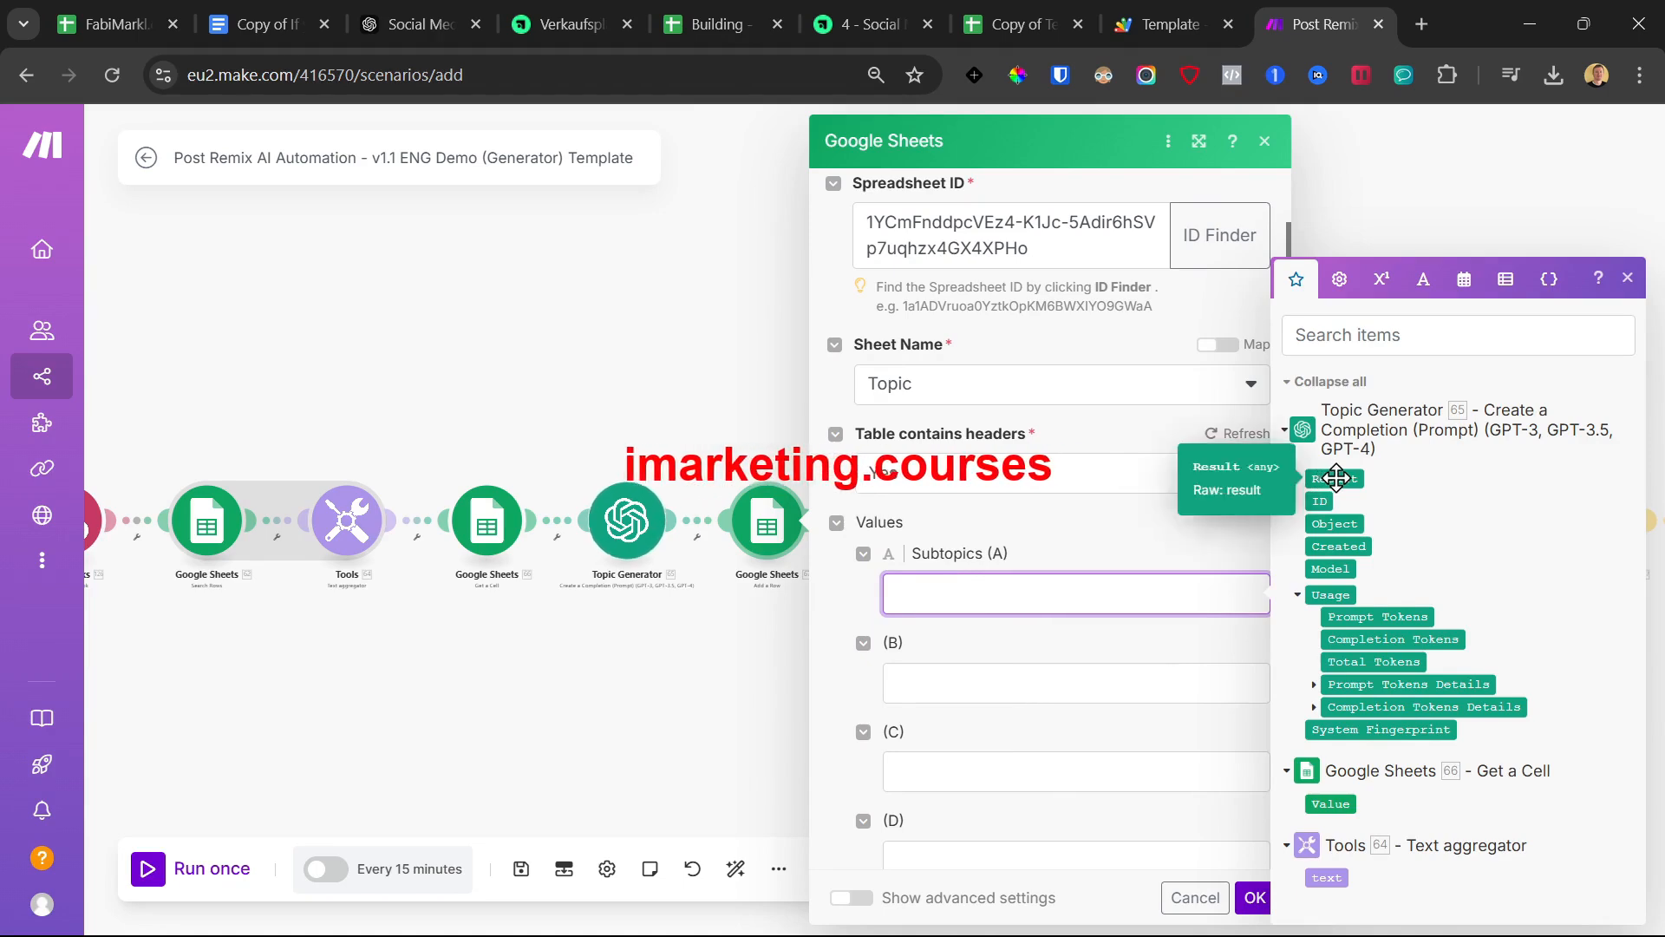
left_click(1335, 478)
left_click(1254, 897)
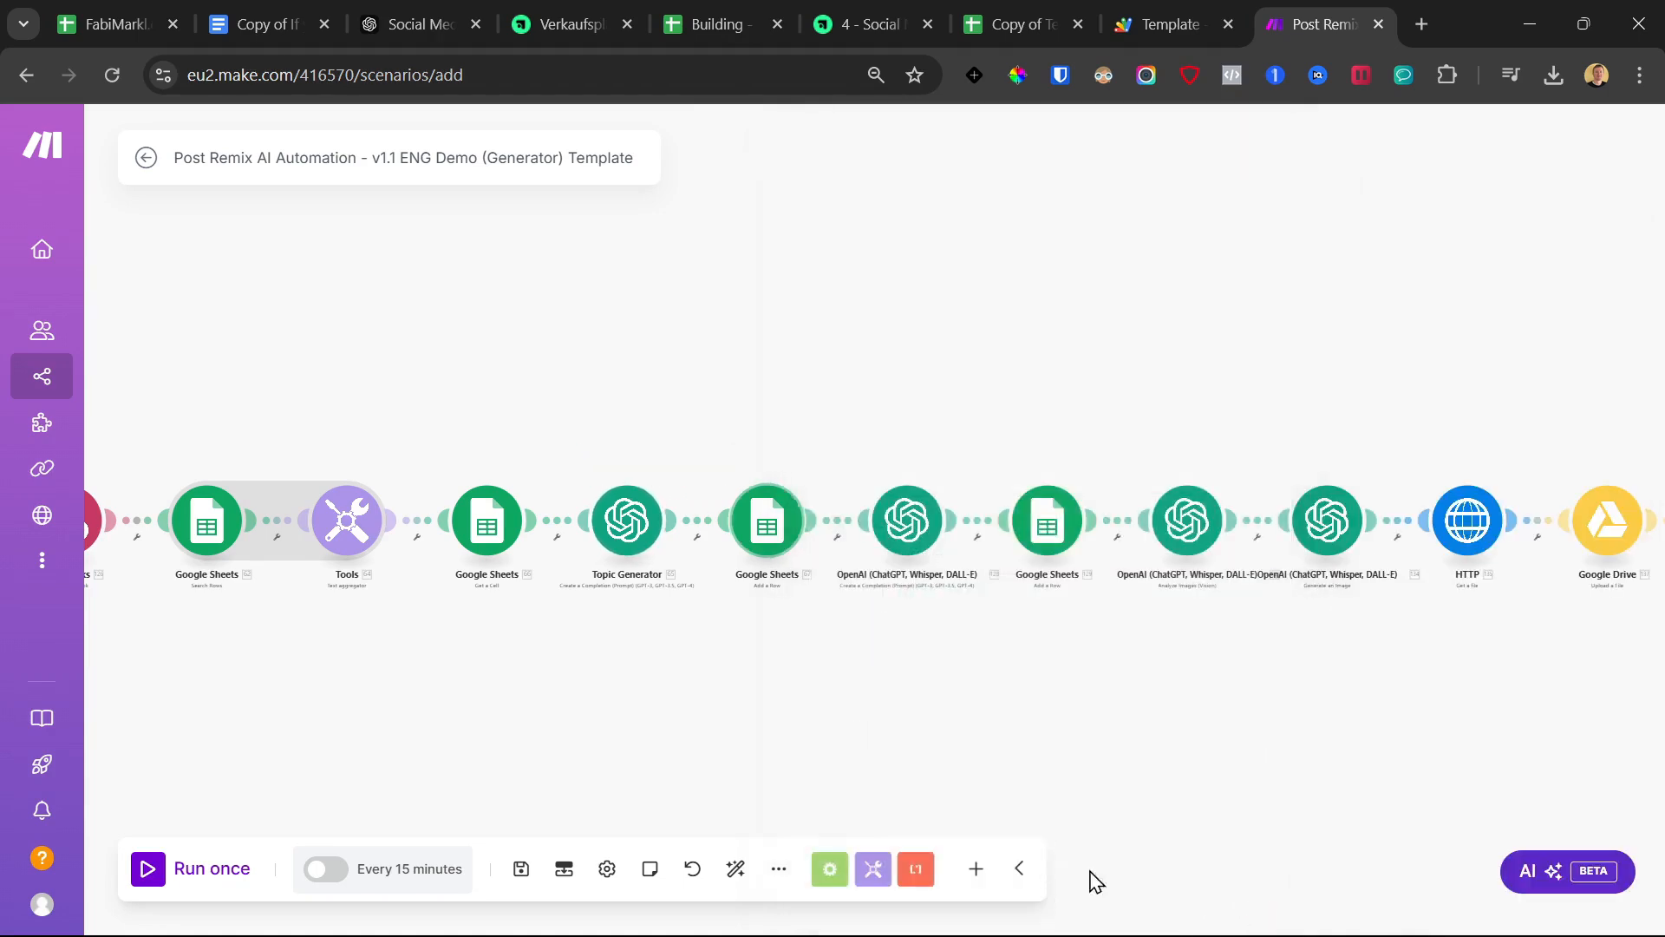
Review the Get a Cell and Search Rows settings (columns A-Z, Subtopics filter) and confirm them
left_click(497, 524)
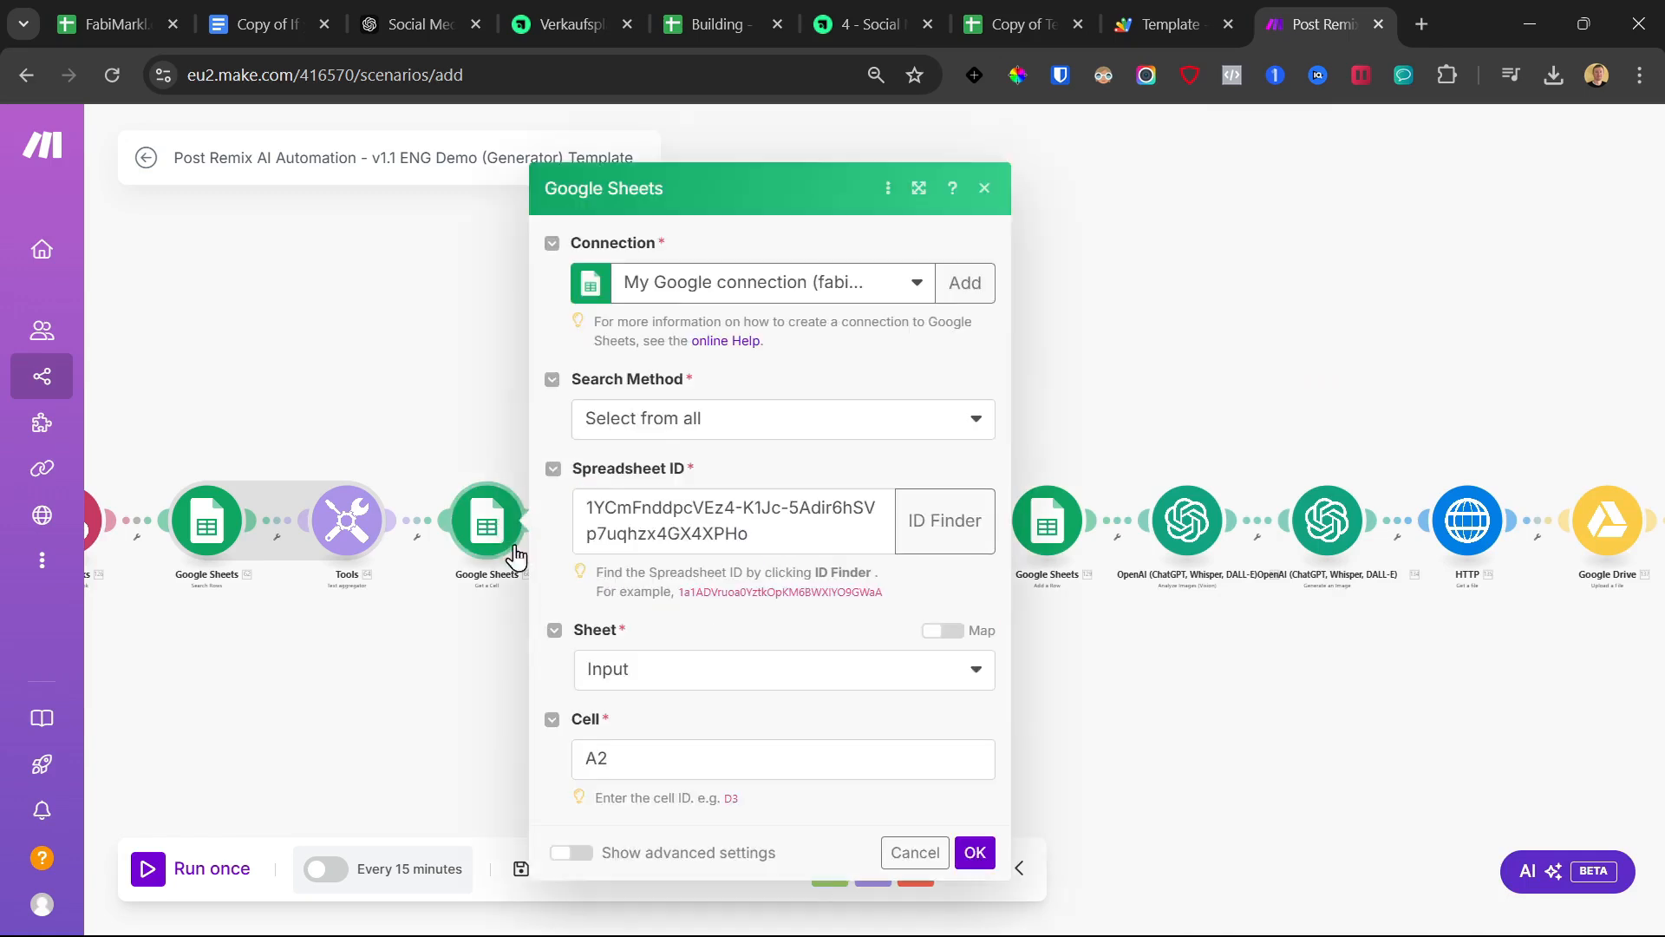
left_click(473, 668)
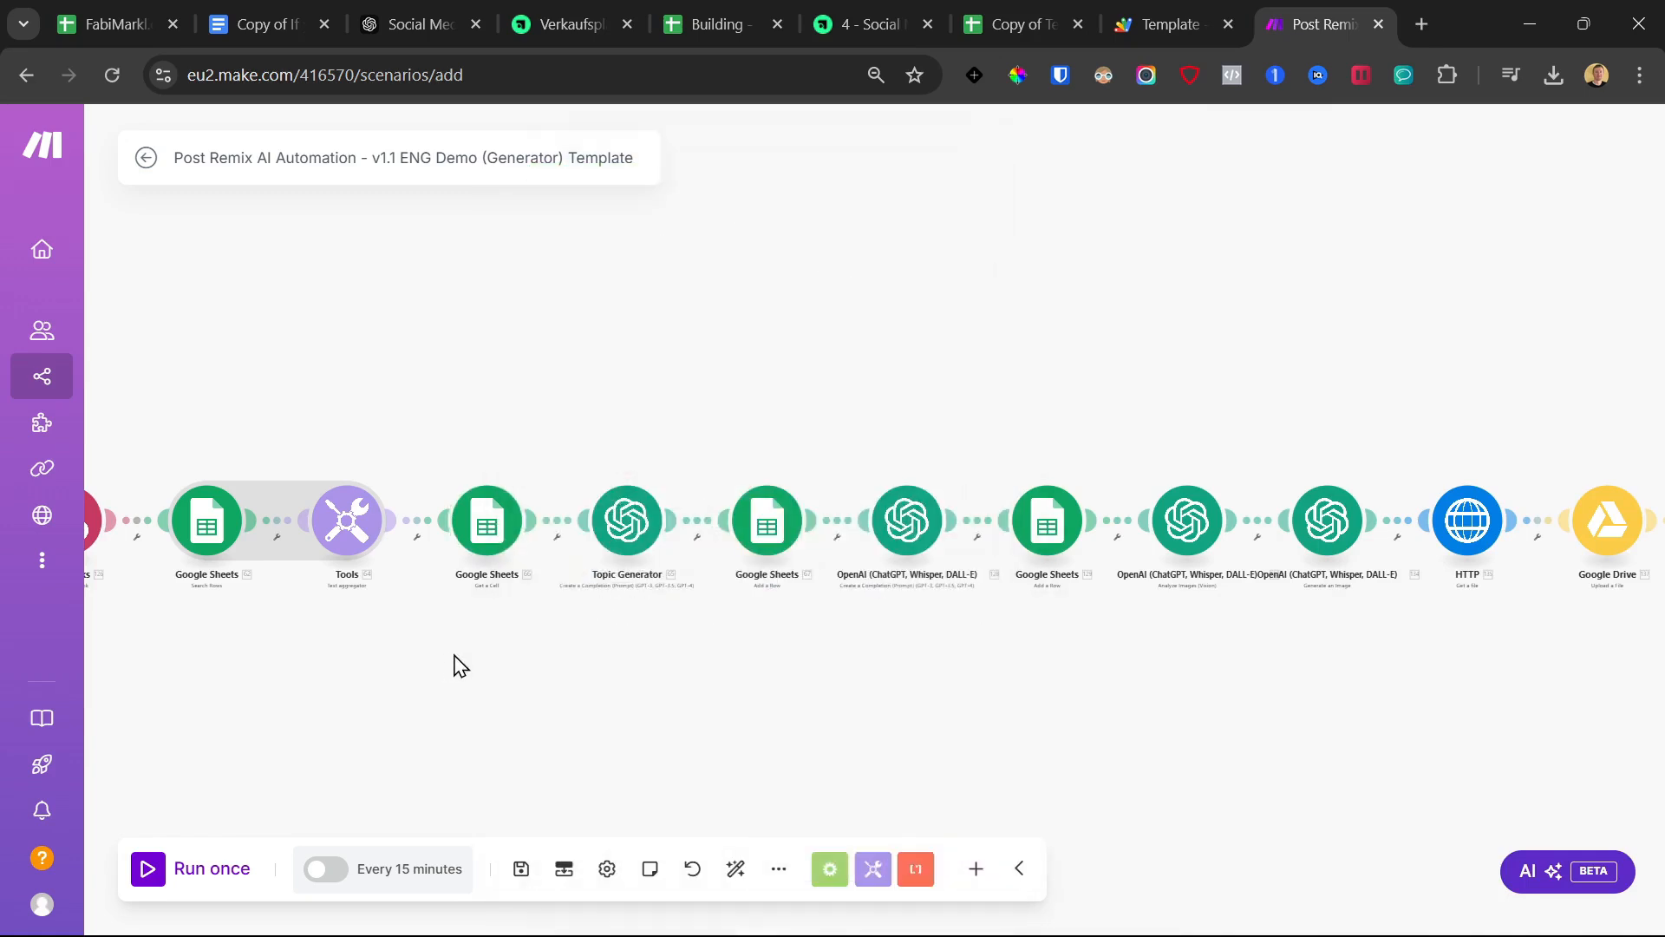
left_click(212, 524)
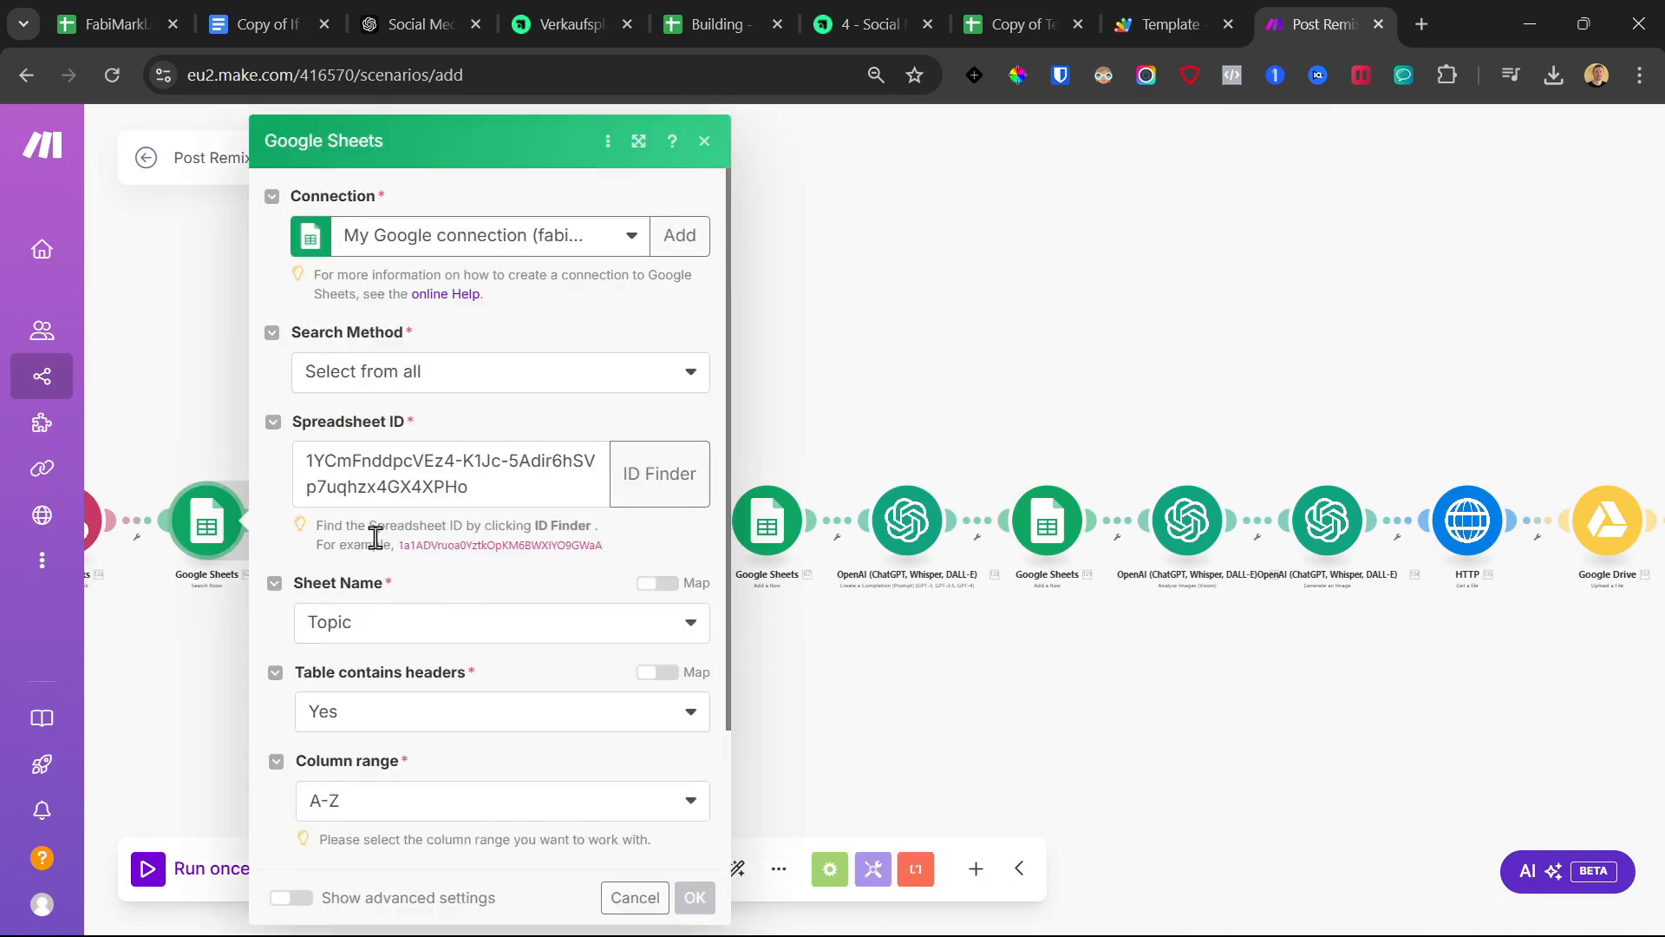
scroll(402, 654, "down", 2)
scroll(425, 722, "down", 1)
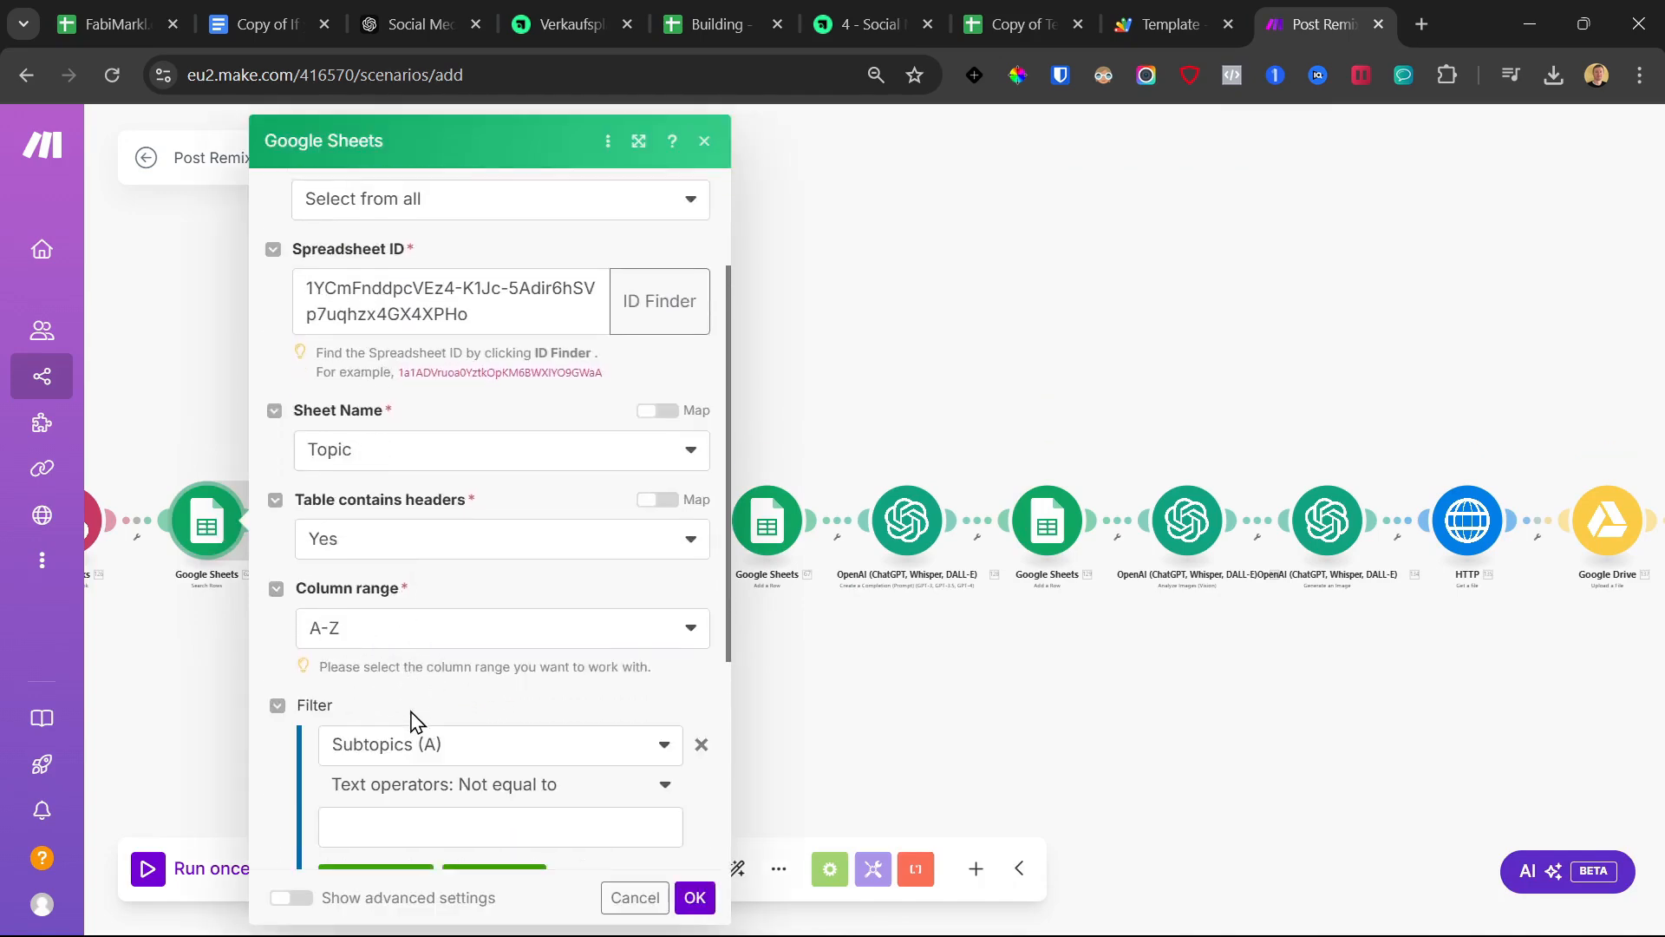
scroll(415, 716, "down", 4)
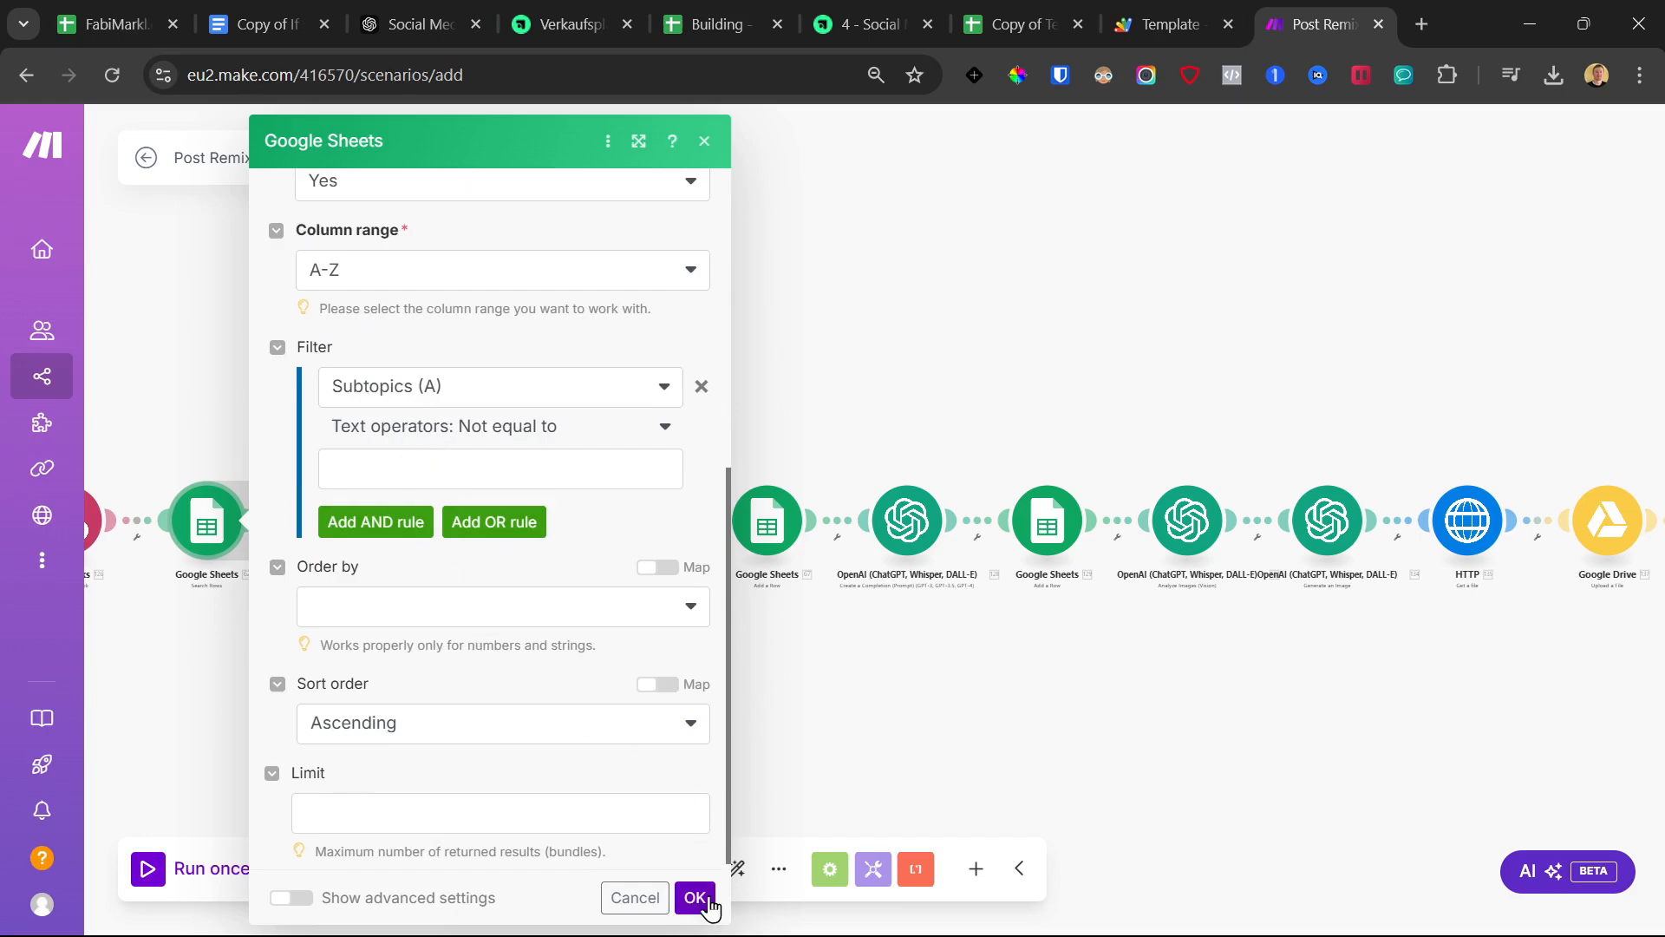
left_click(696, 898)
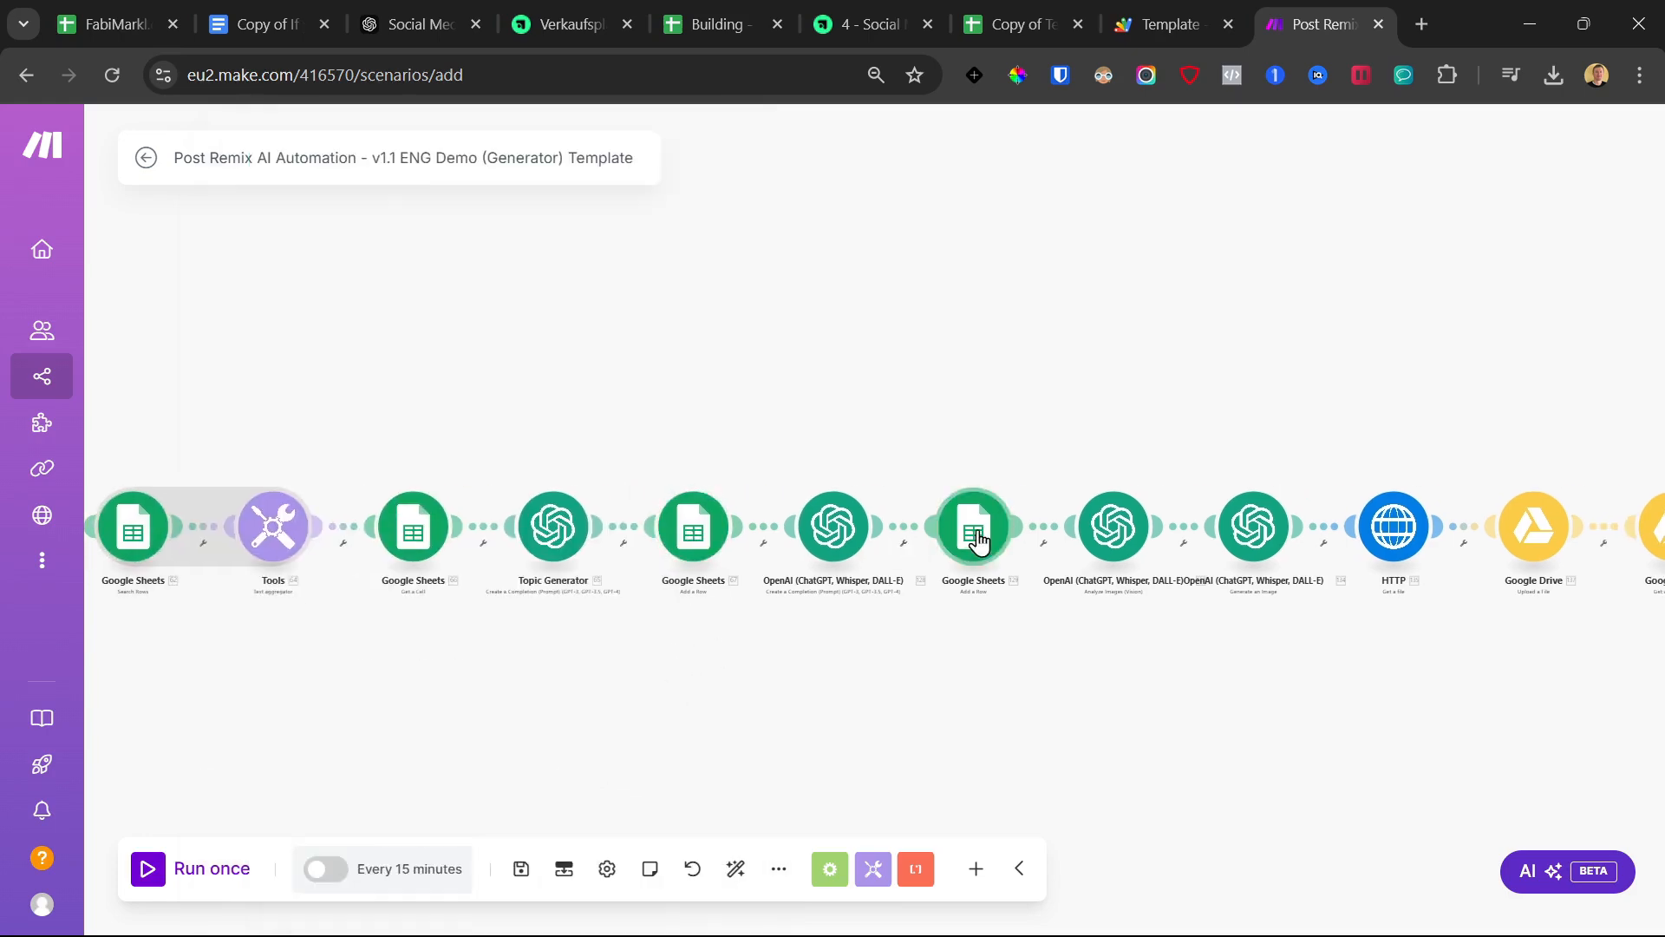
left_click(978, 539)
Paste the real spreadsheet ID over INSERT_SHEET_ID in the Post Generated add-row step
left_click(1197, 473)
double_click(1198, 480)
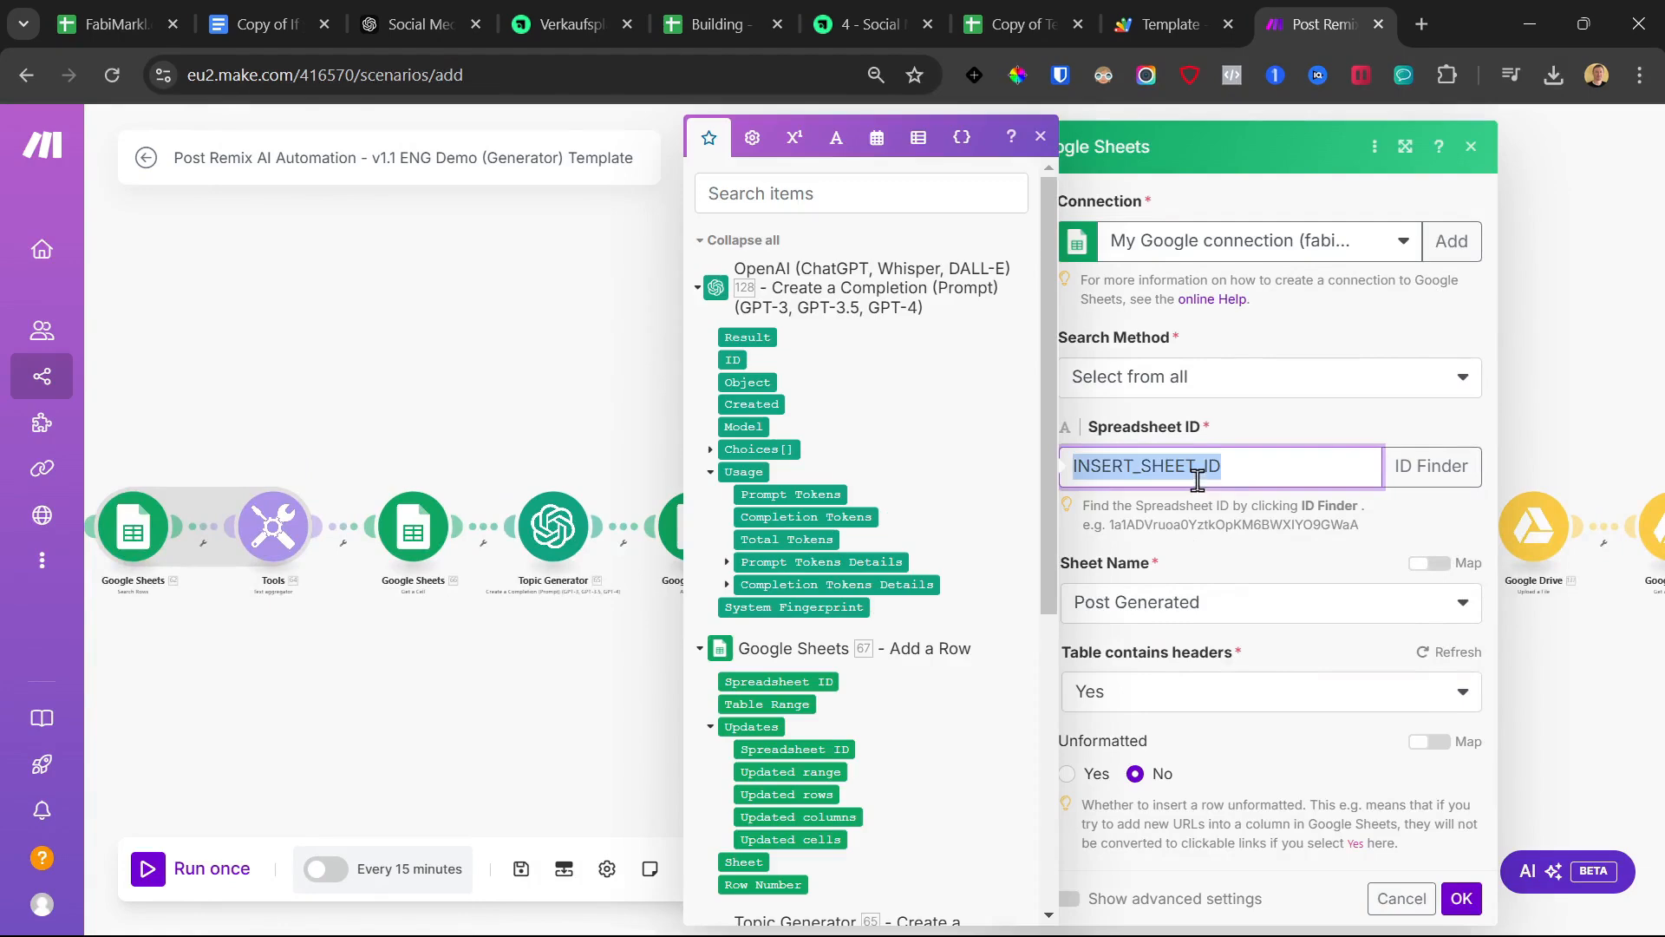
left_click(958, 652)
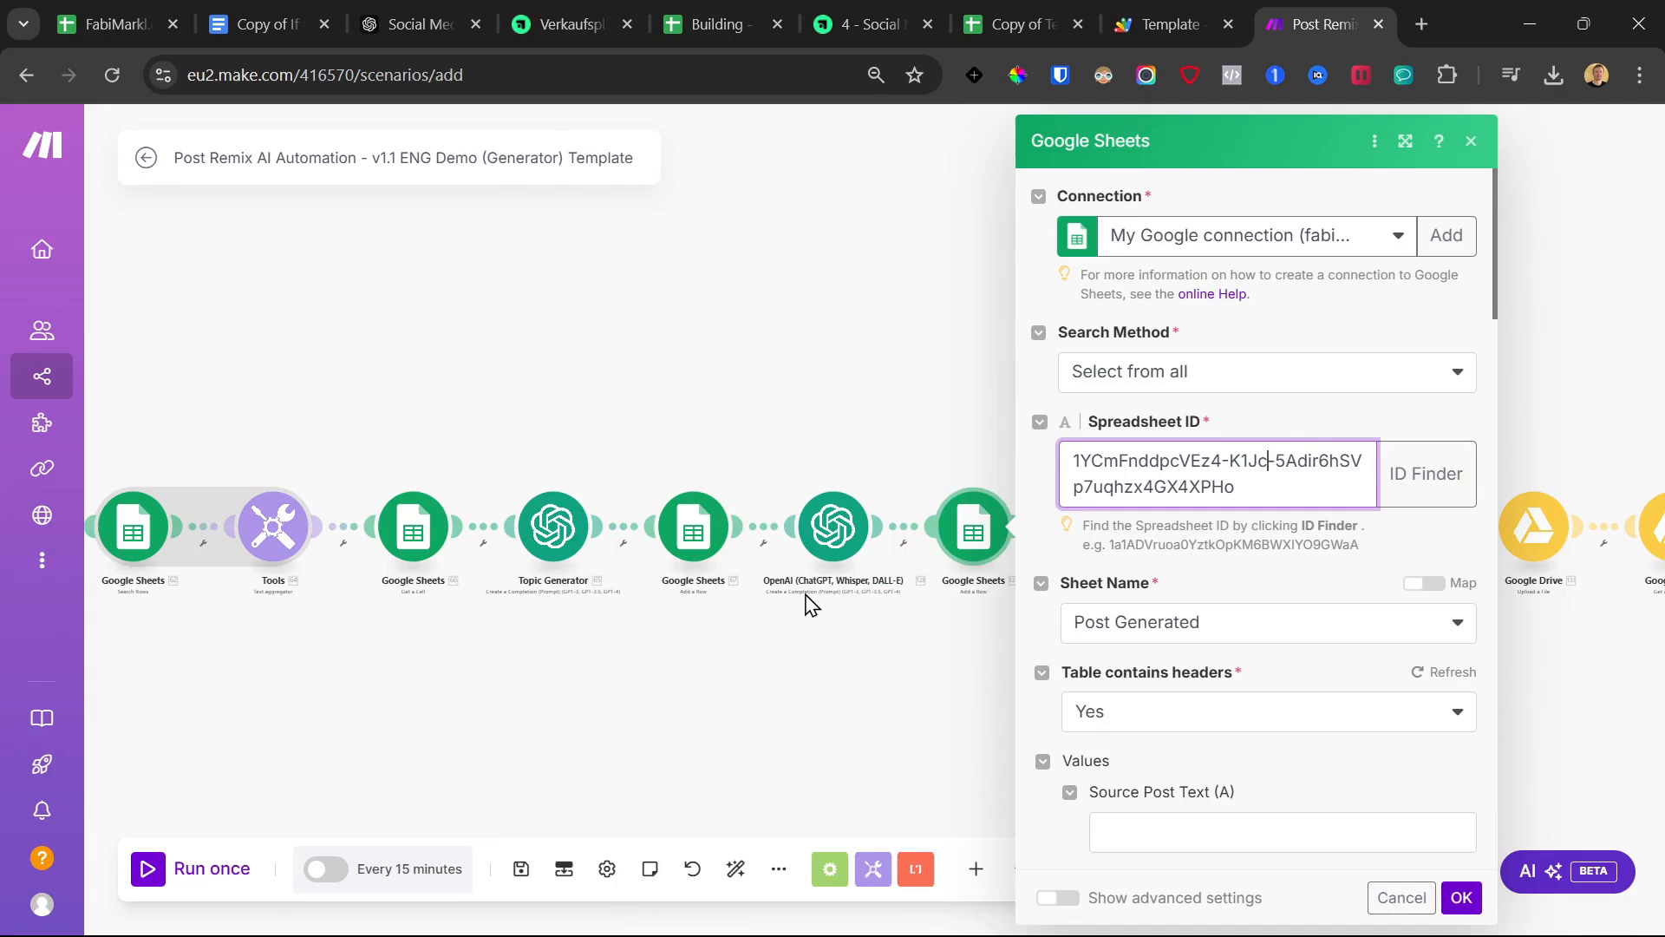
scroll(1177, 656, "down", 3)
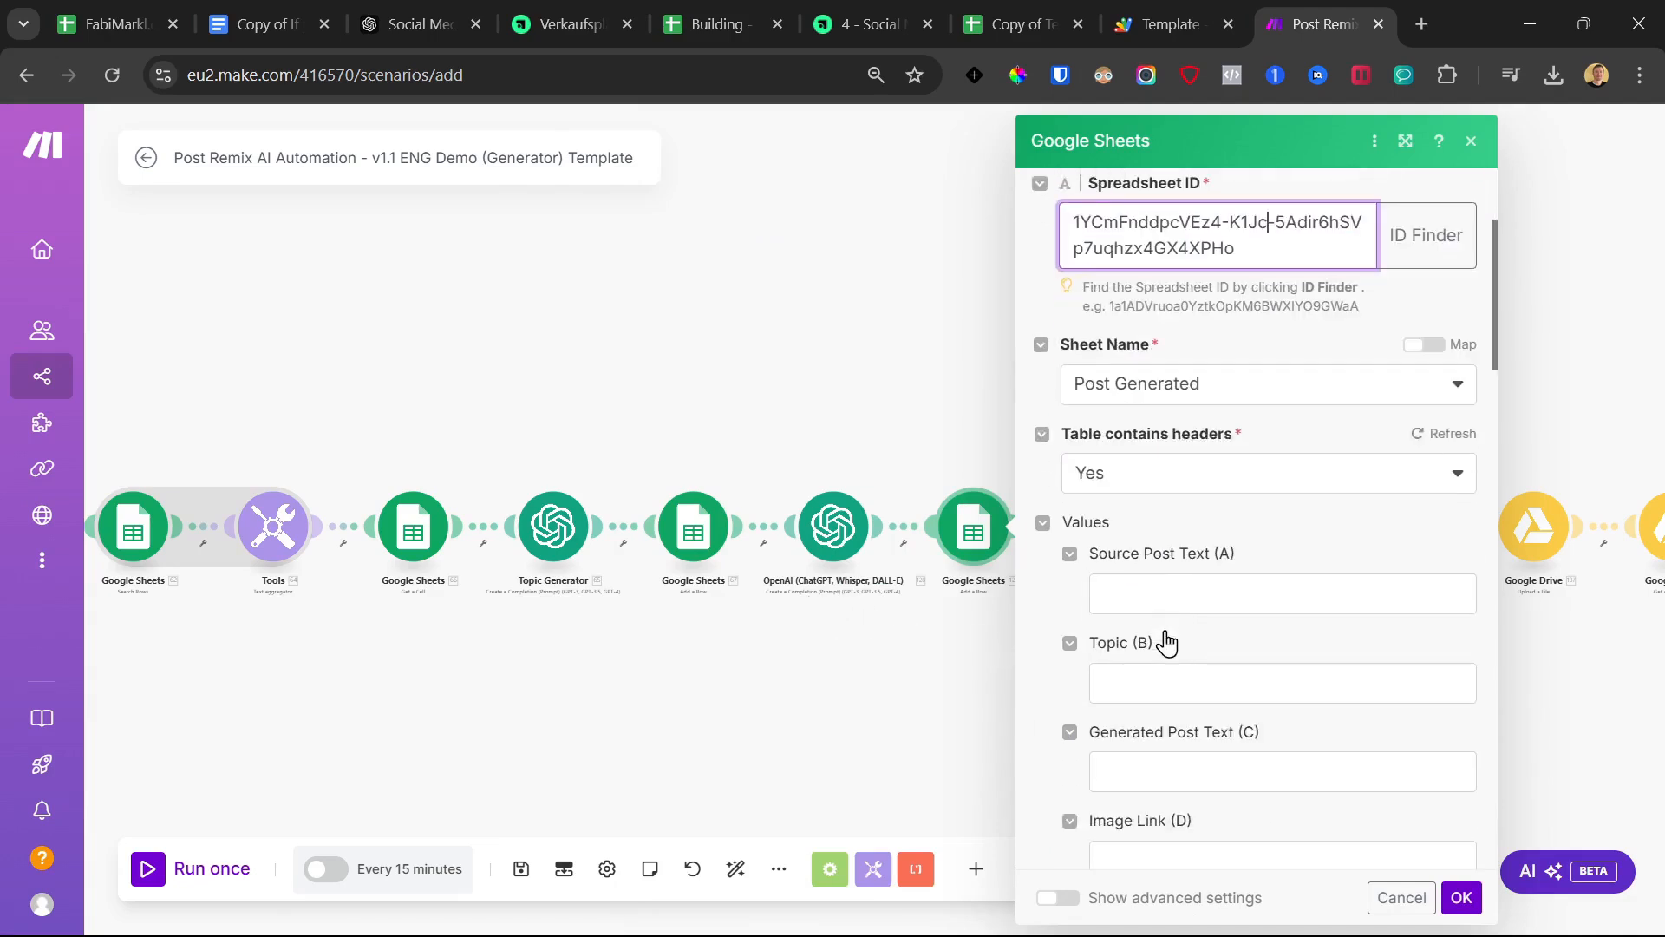
scroll(1247, 597, "down", 4)
scroll(1247, 597, "down", 3)
scroll(1247, 597, "up", 8)
scroll(1250, 602, "down", 4)
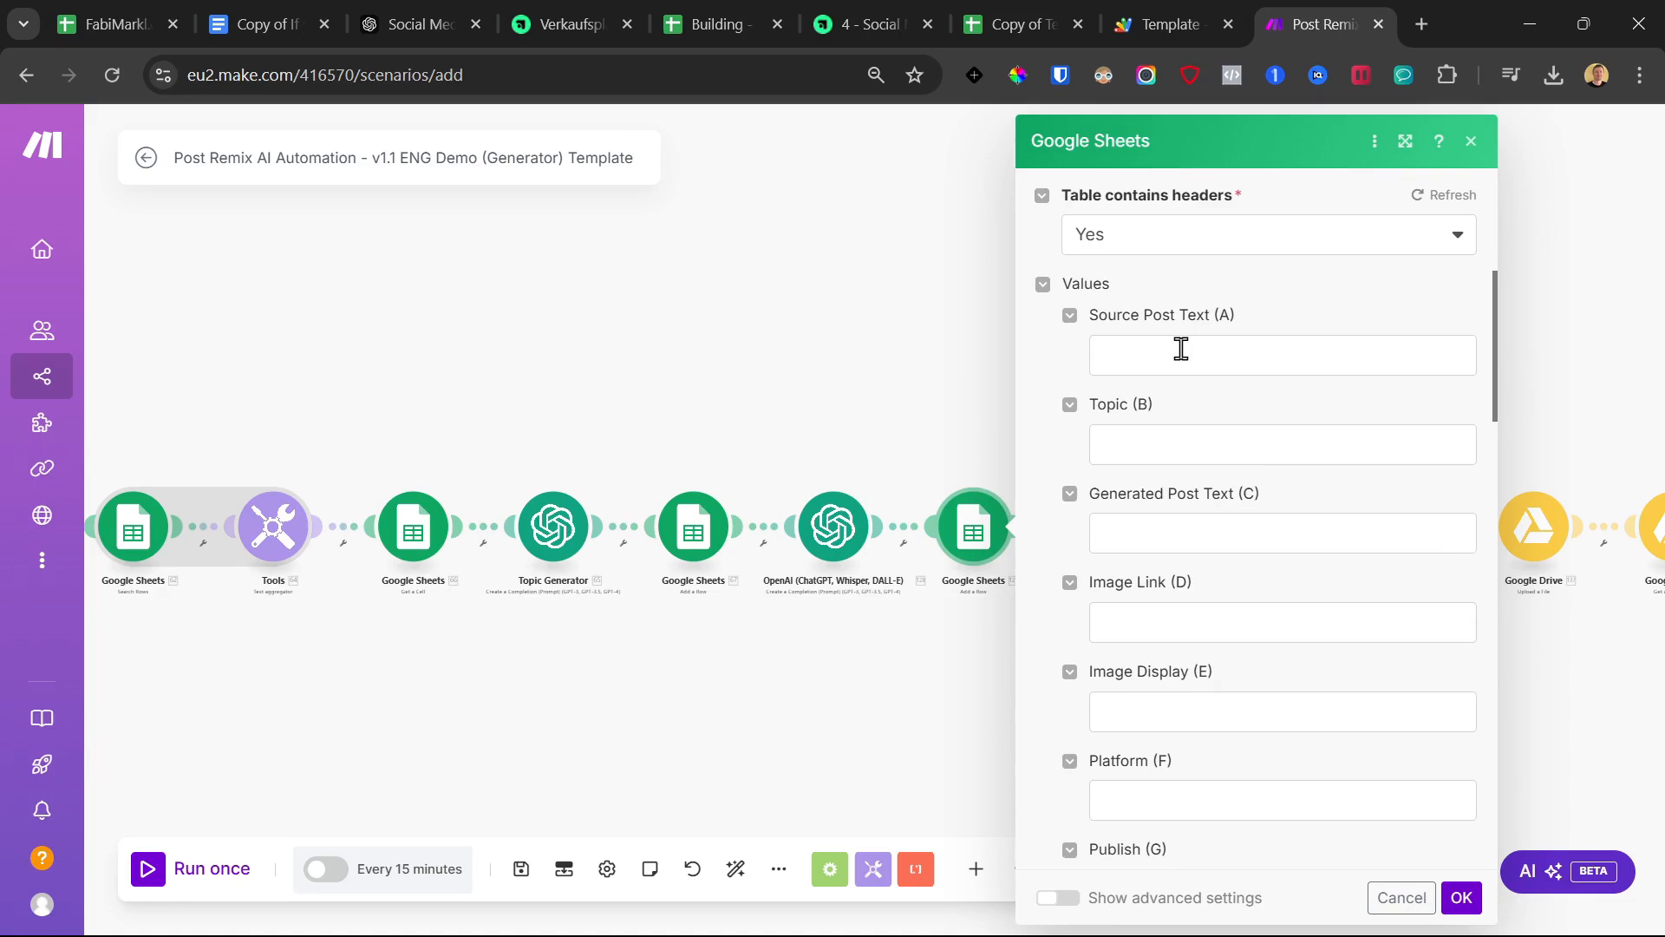
left_click_drag(282, 427, 520, 405)
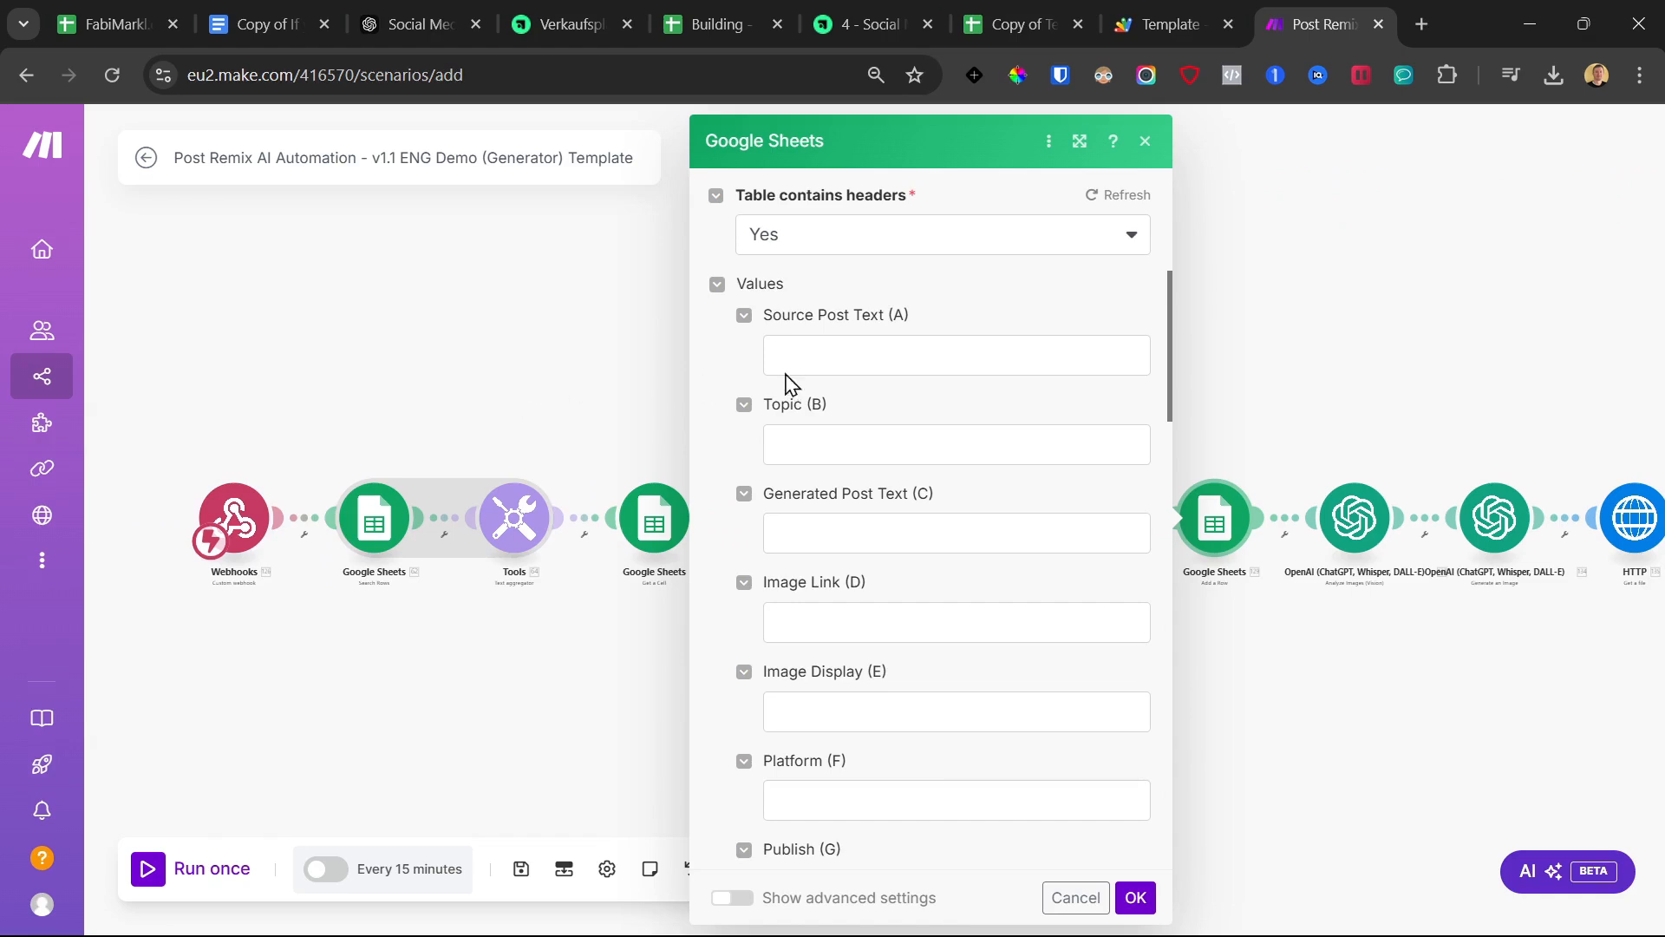
Map 65. Result to Topic (B) and 128. Result to Generated Post Text (C), then save
left_click(819, 445)
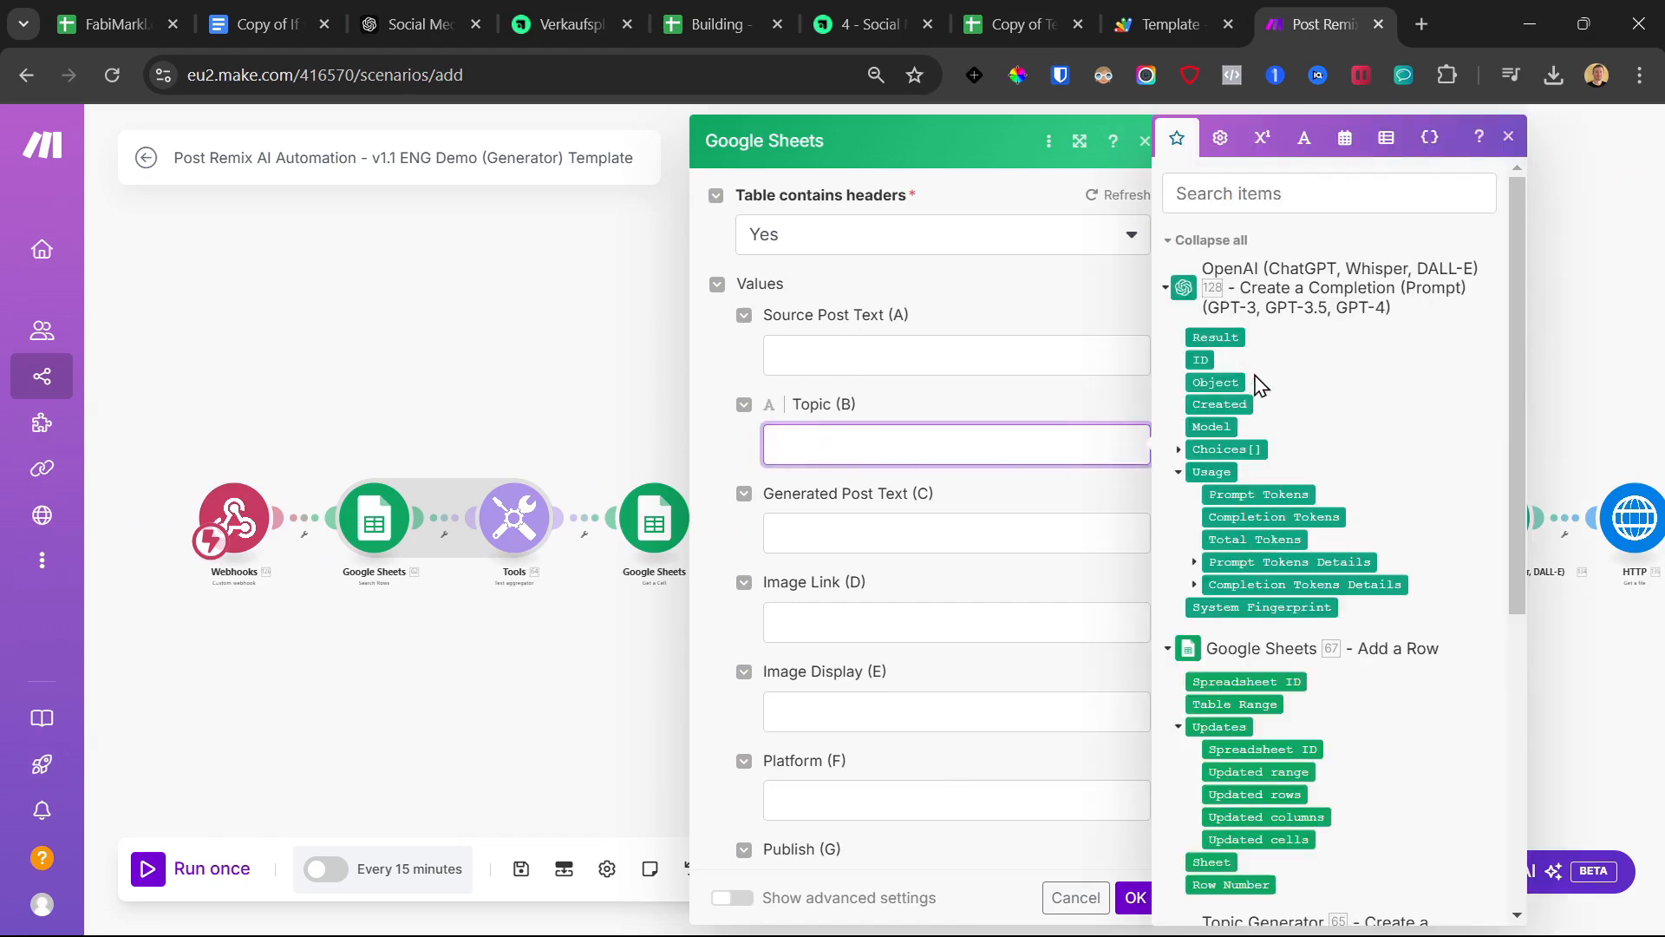
scroll(1205, 688, "down", 5)
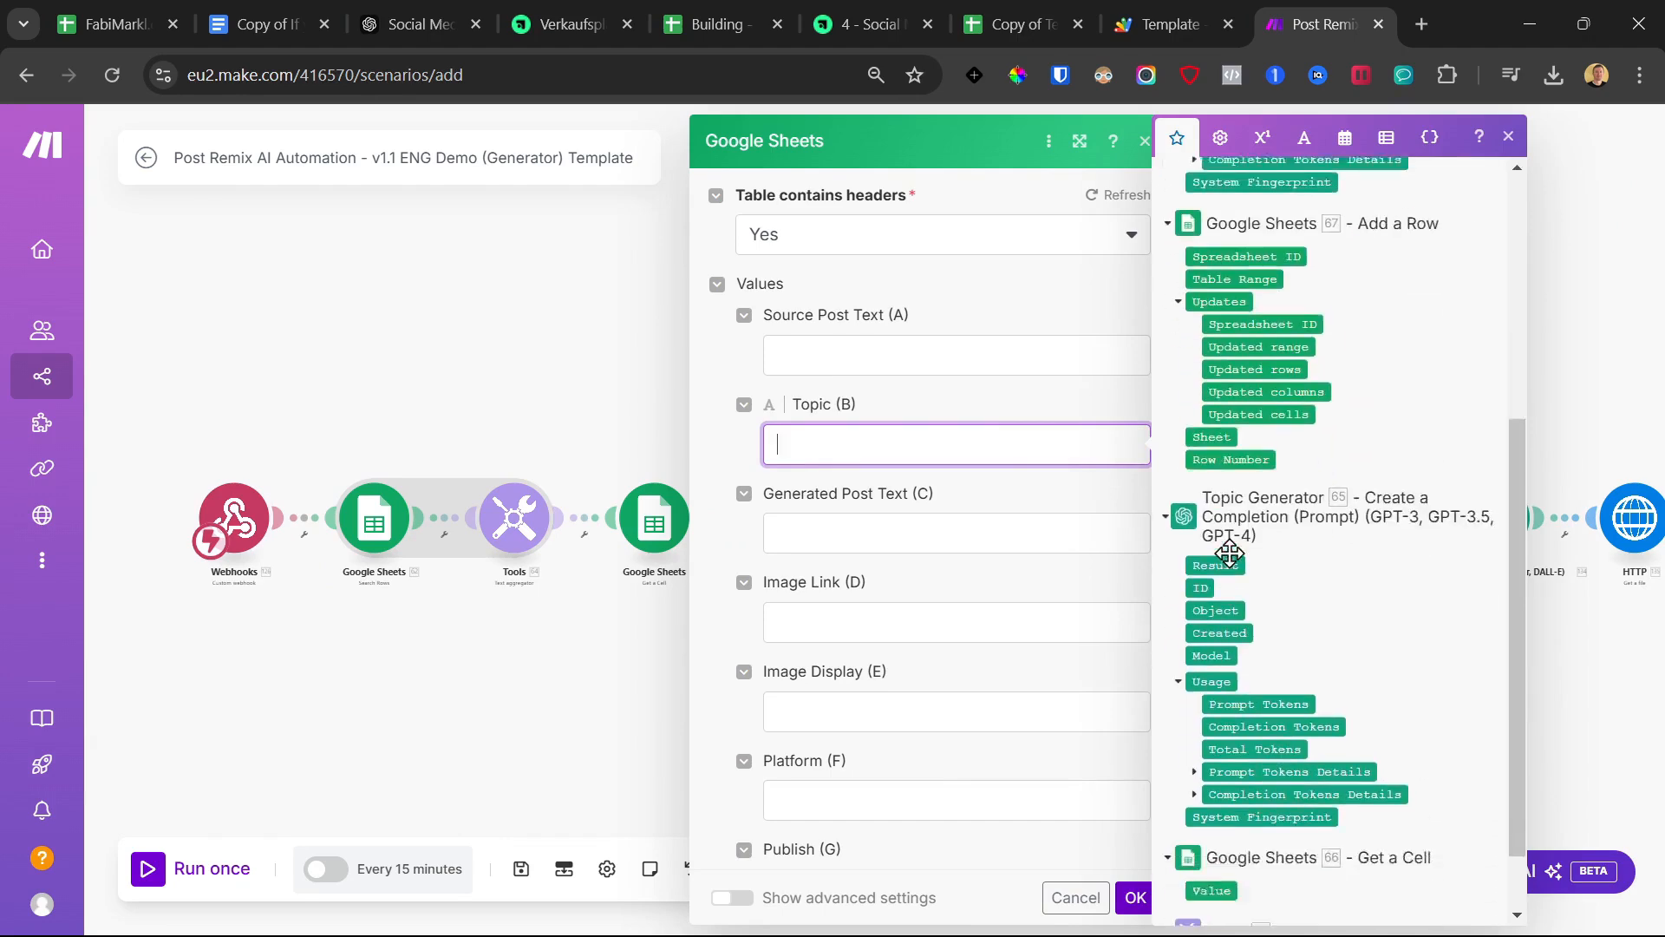
left_click(1223, 512)
left_click(884, 537)
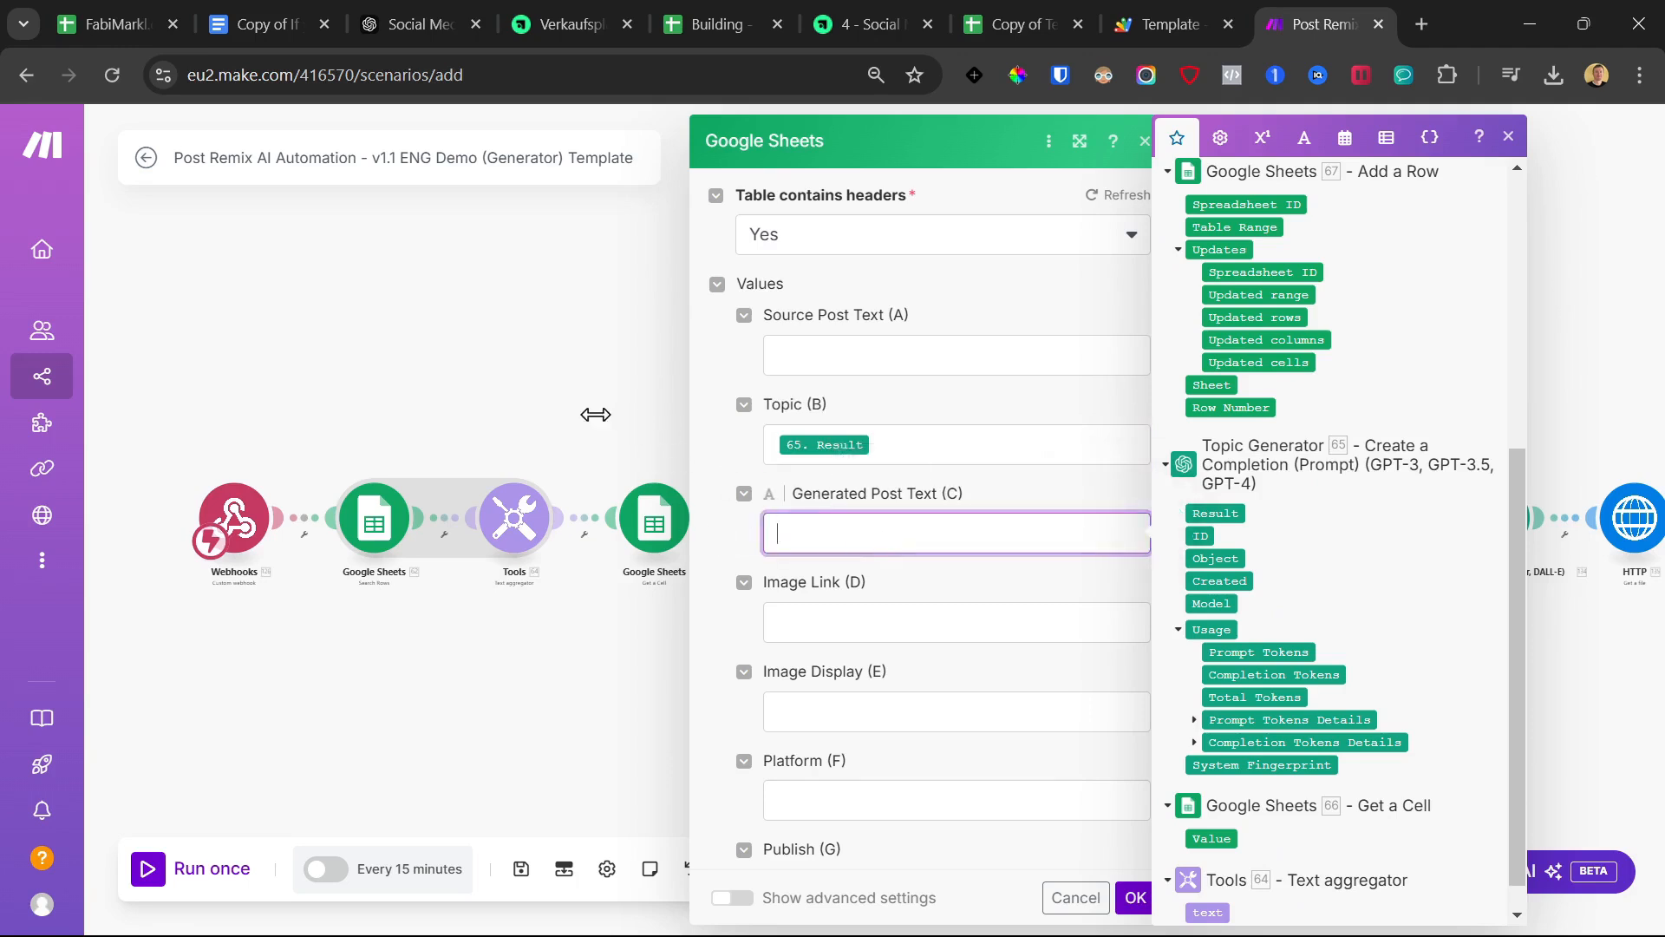
scroll(1332, 416, "up", 5)
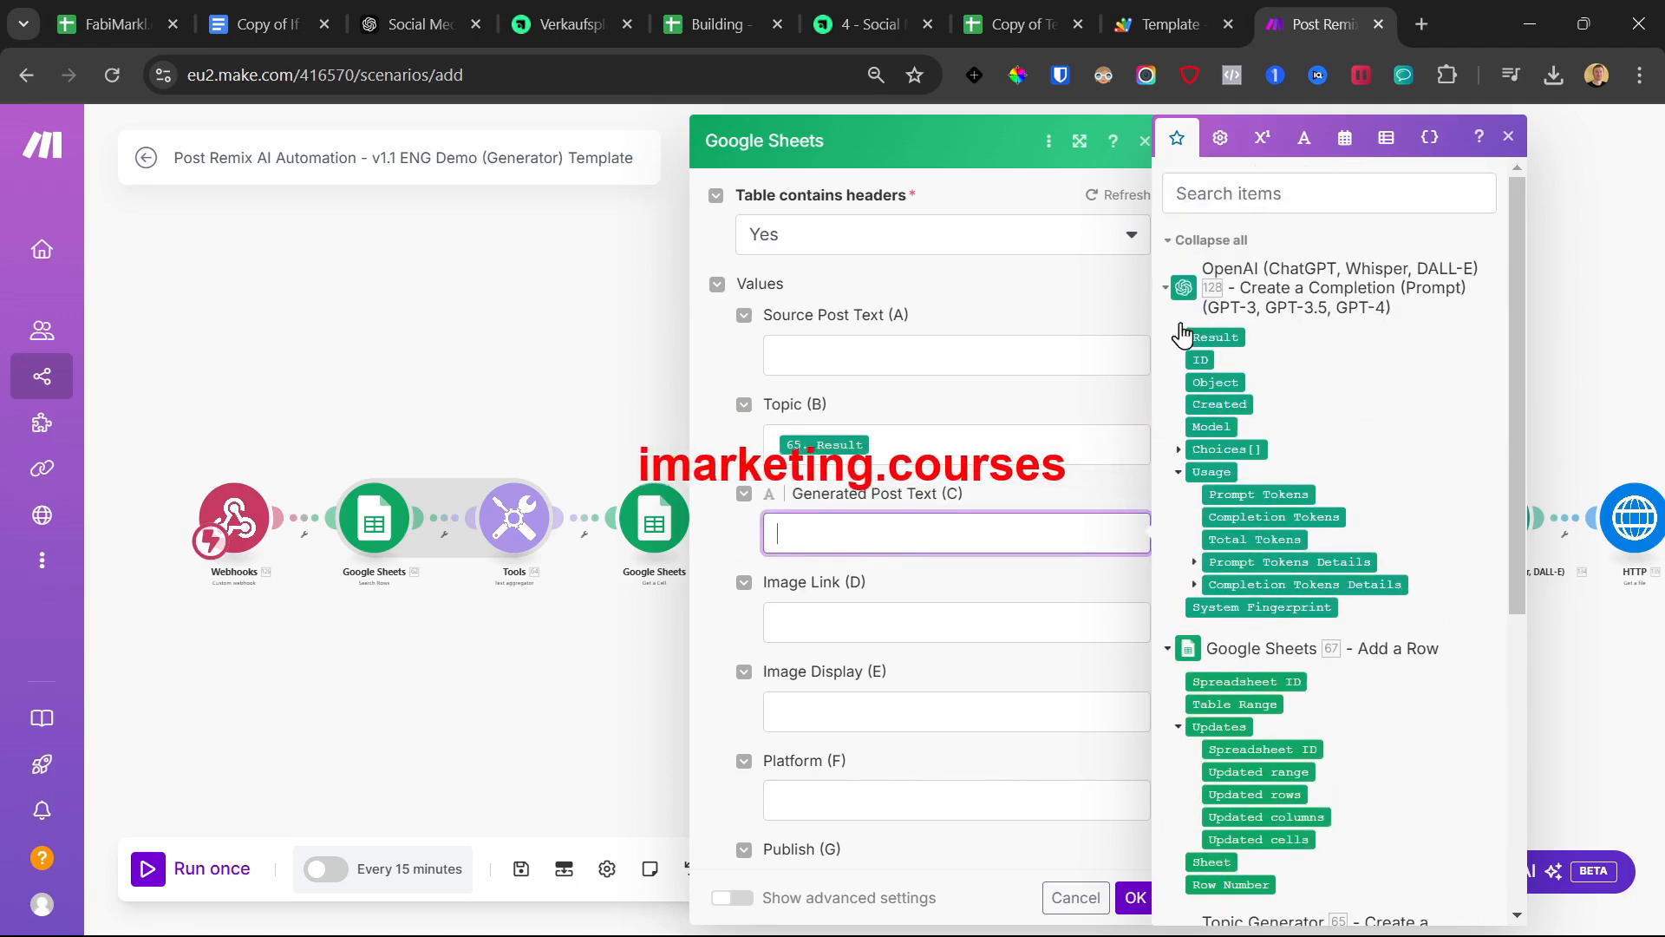
left_click(1215, 337)
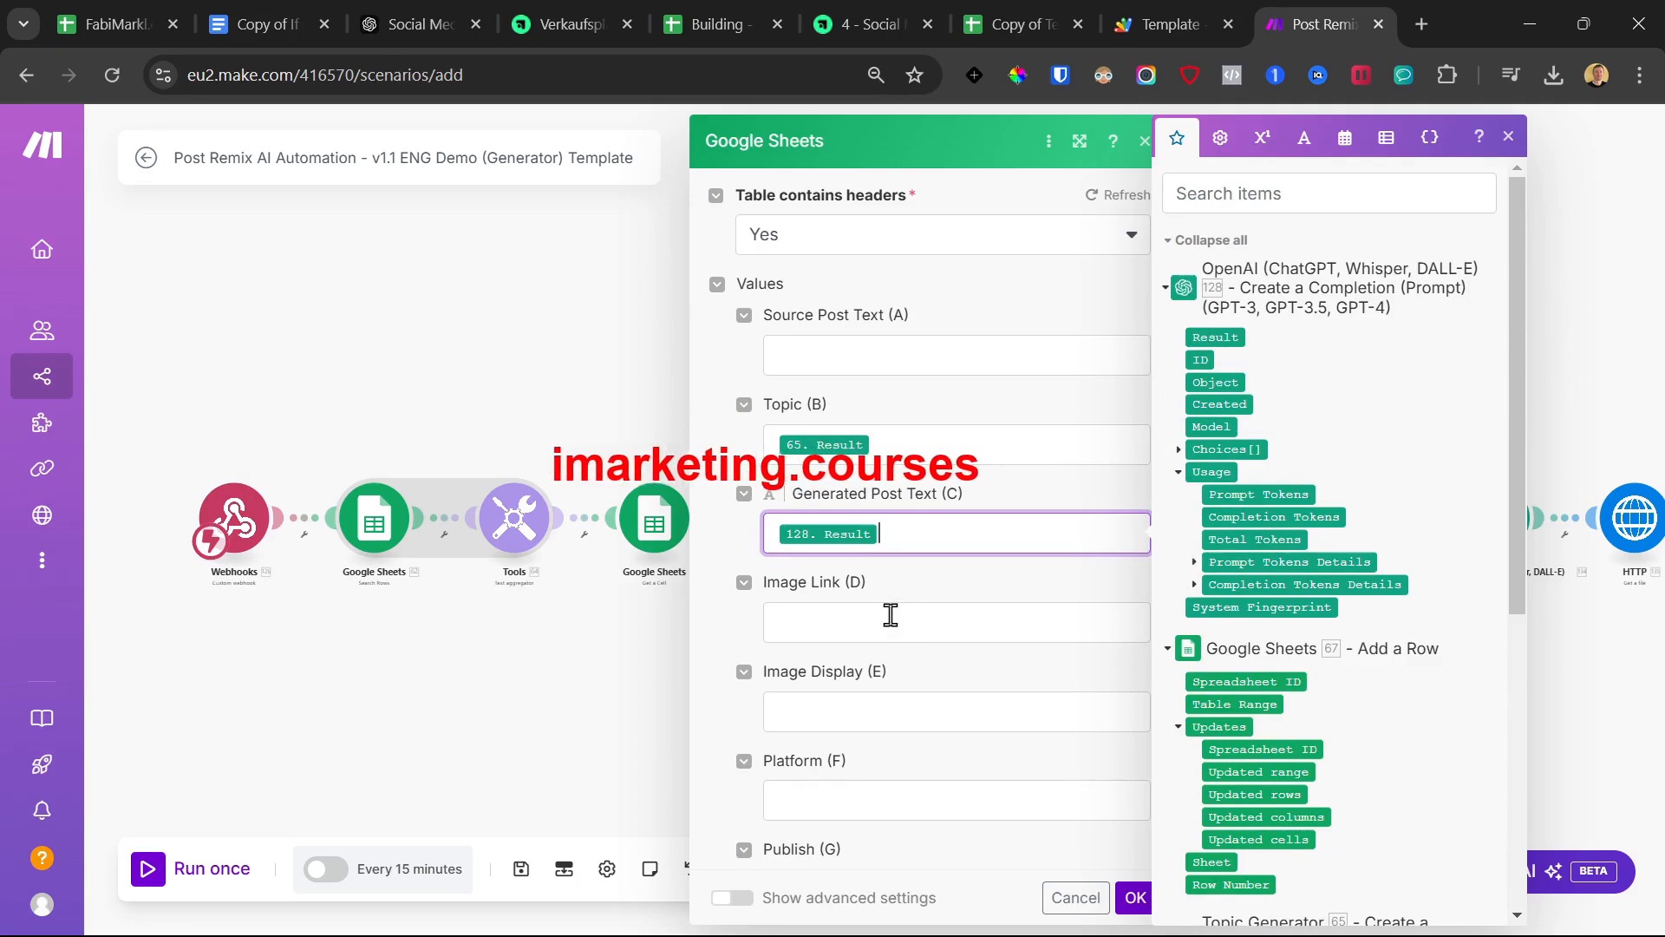
scroll(885, 689, "down", 1)
scroll(889, 681, "down", 5)
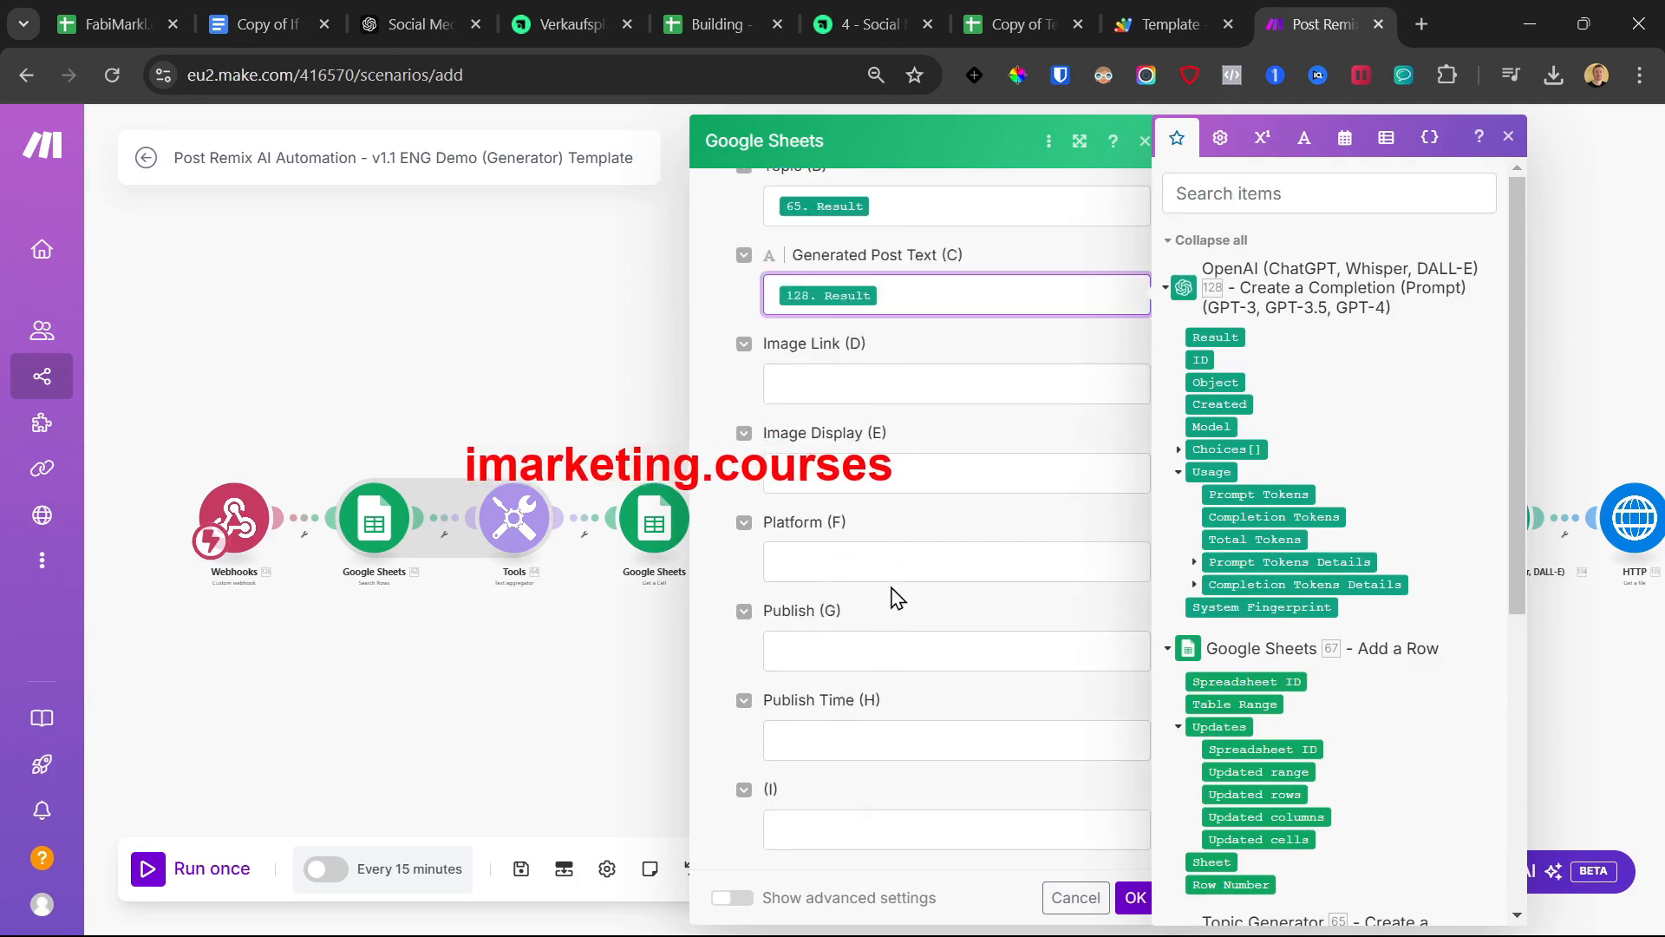
left_click(1135, 899)
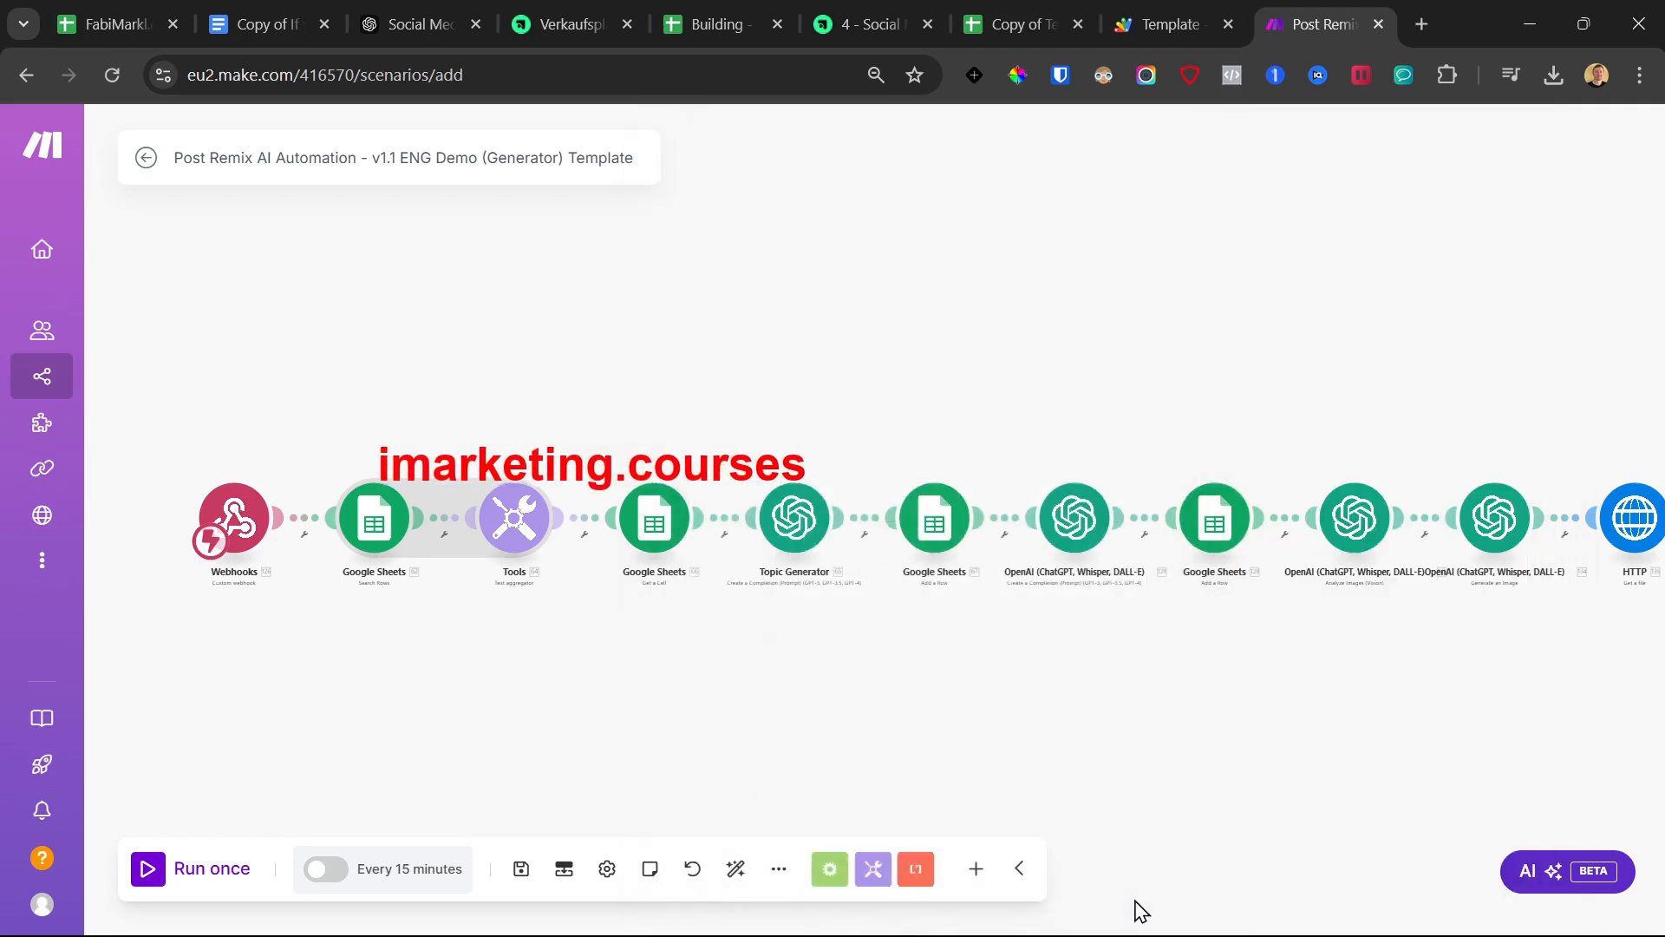
scroll(936, 651, "right", 3)
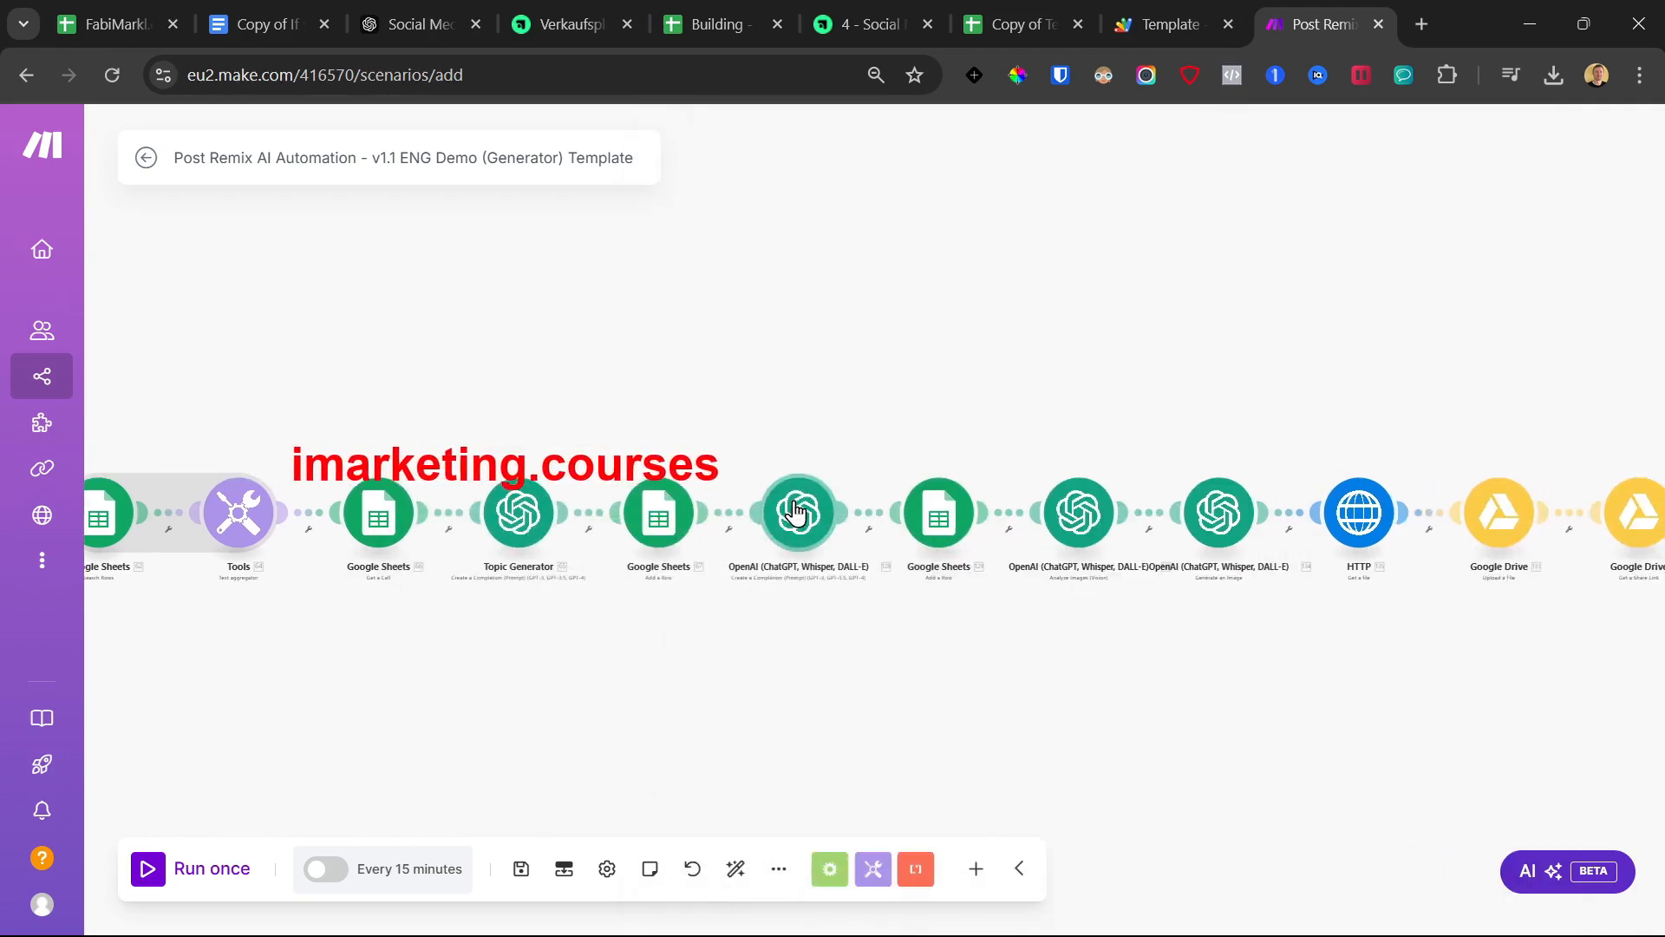
scroll(806, 642, "up", 2)
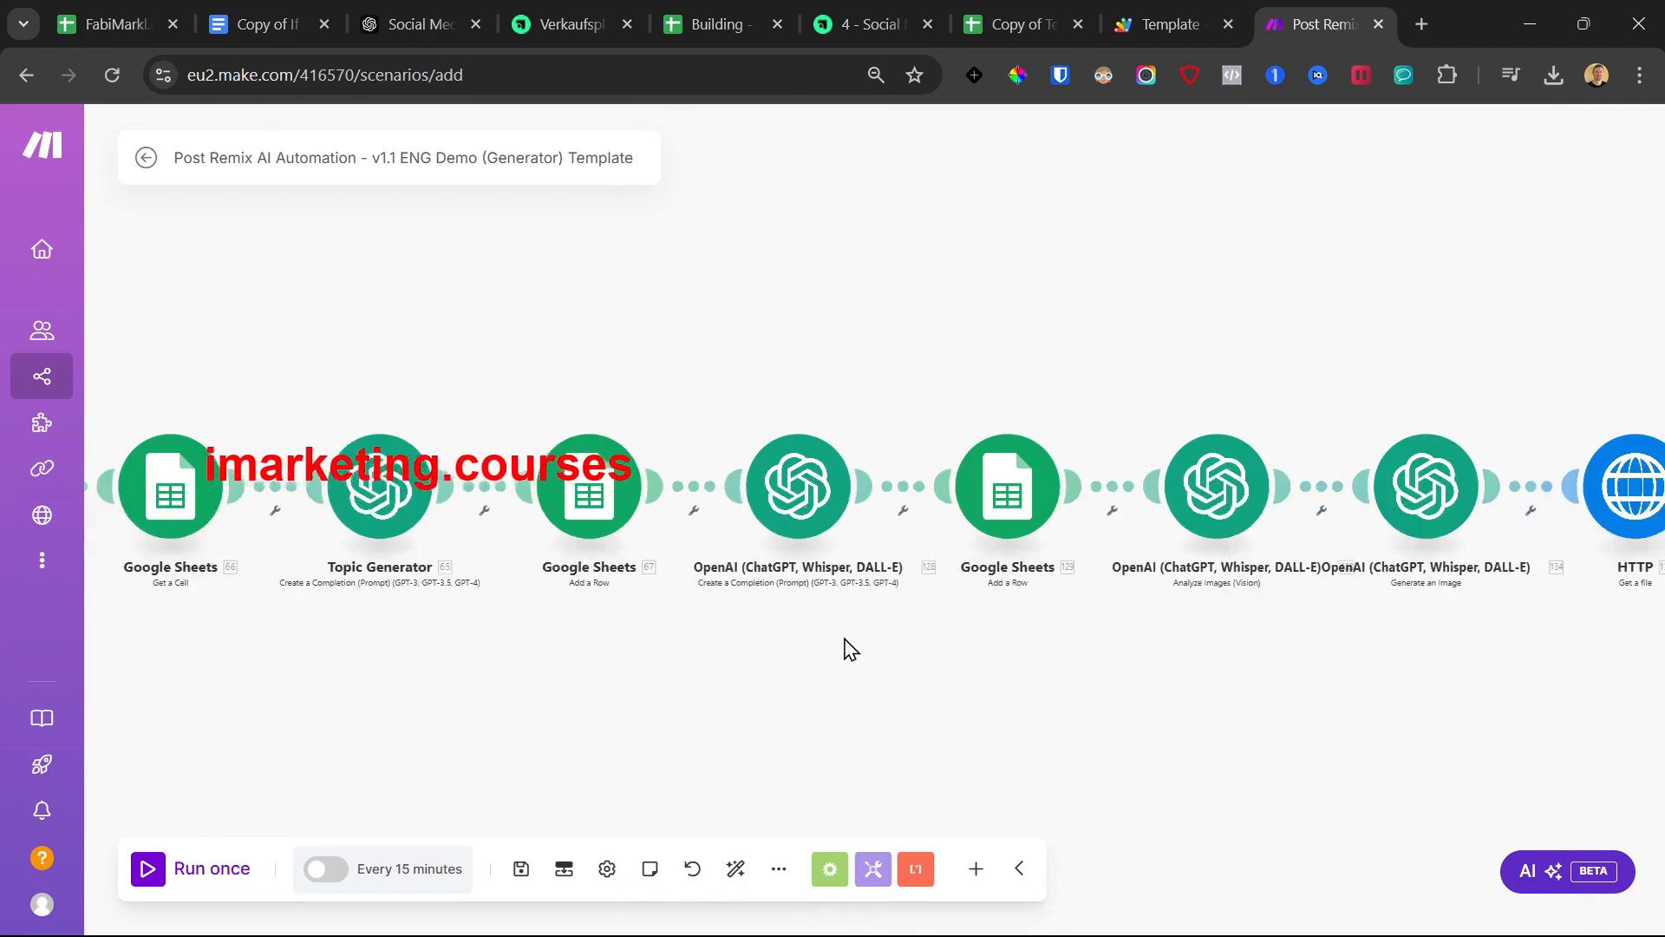
Check add-row step 129's settings and close them unchanged
left_click_drag(970, 662, 680, 654)
left_click(727, 482)
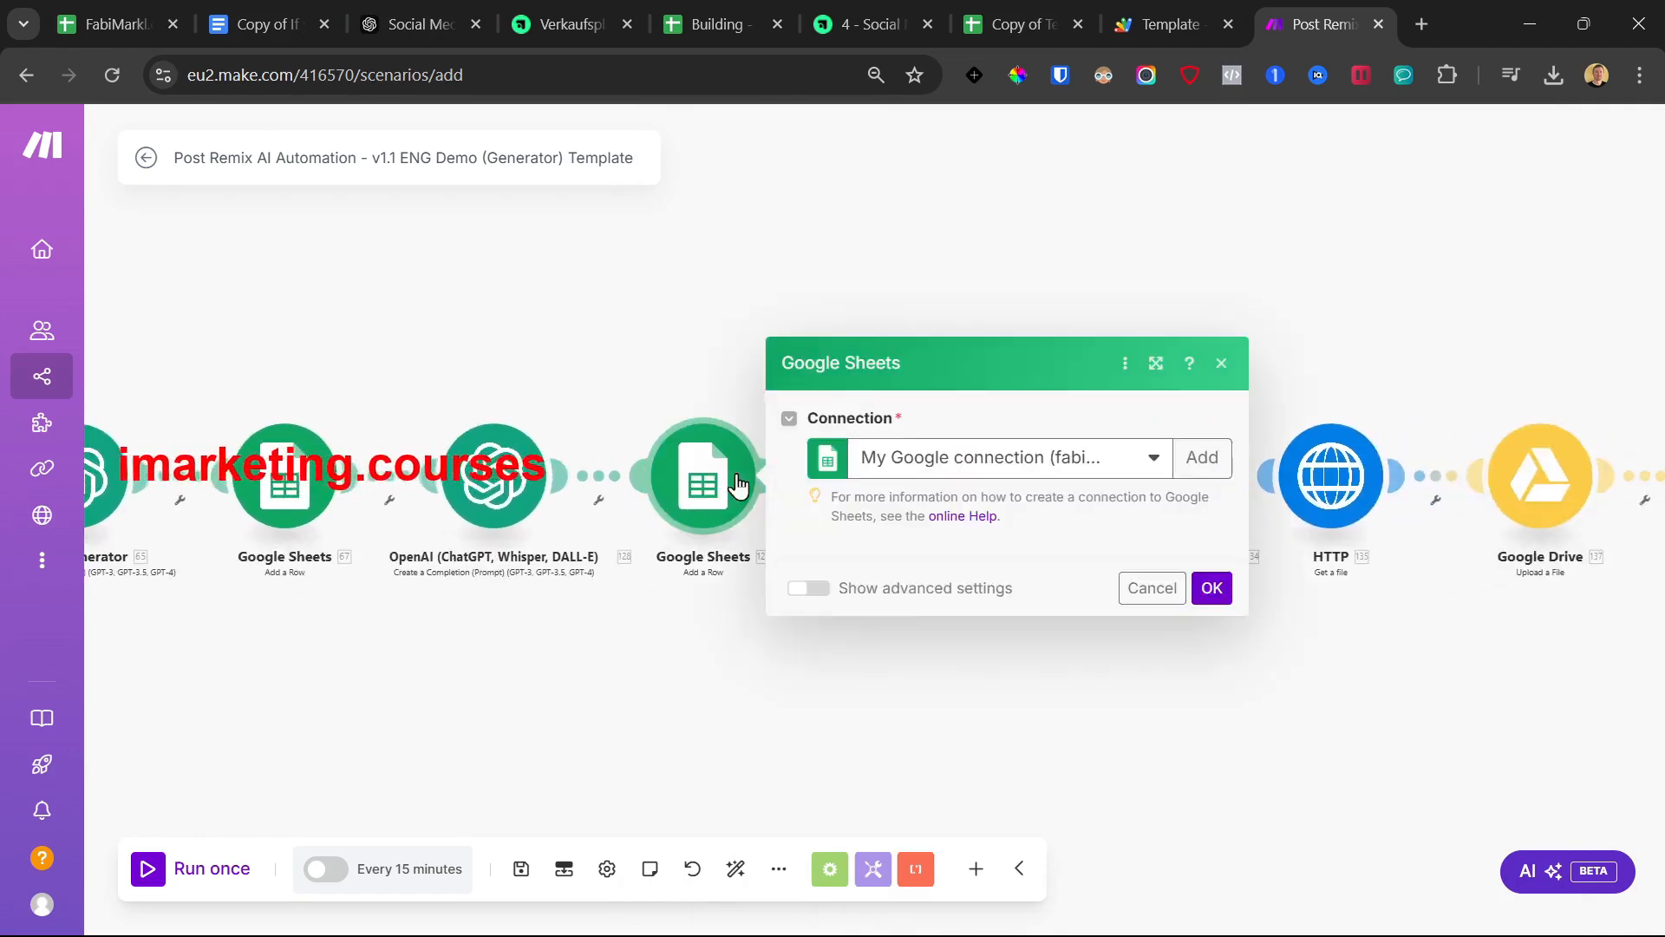
scroll(868, 532, "down", 3)
left_click(1212, 898)
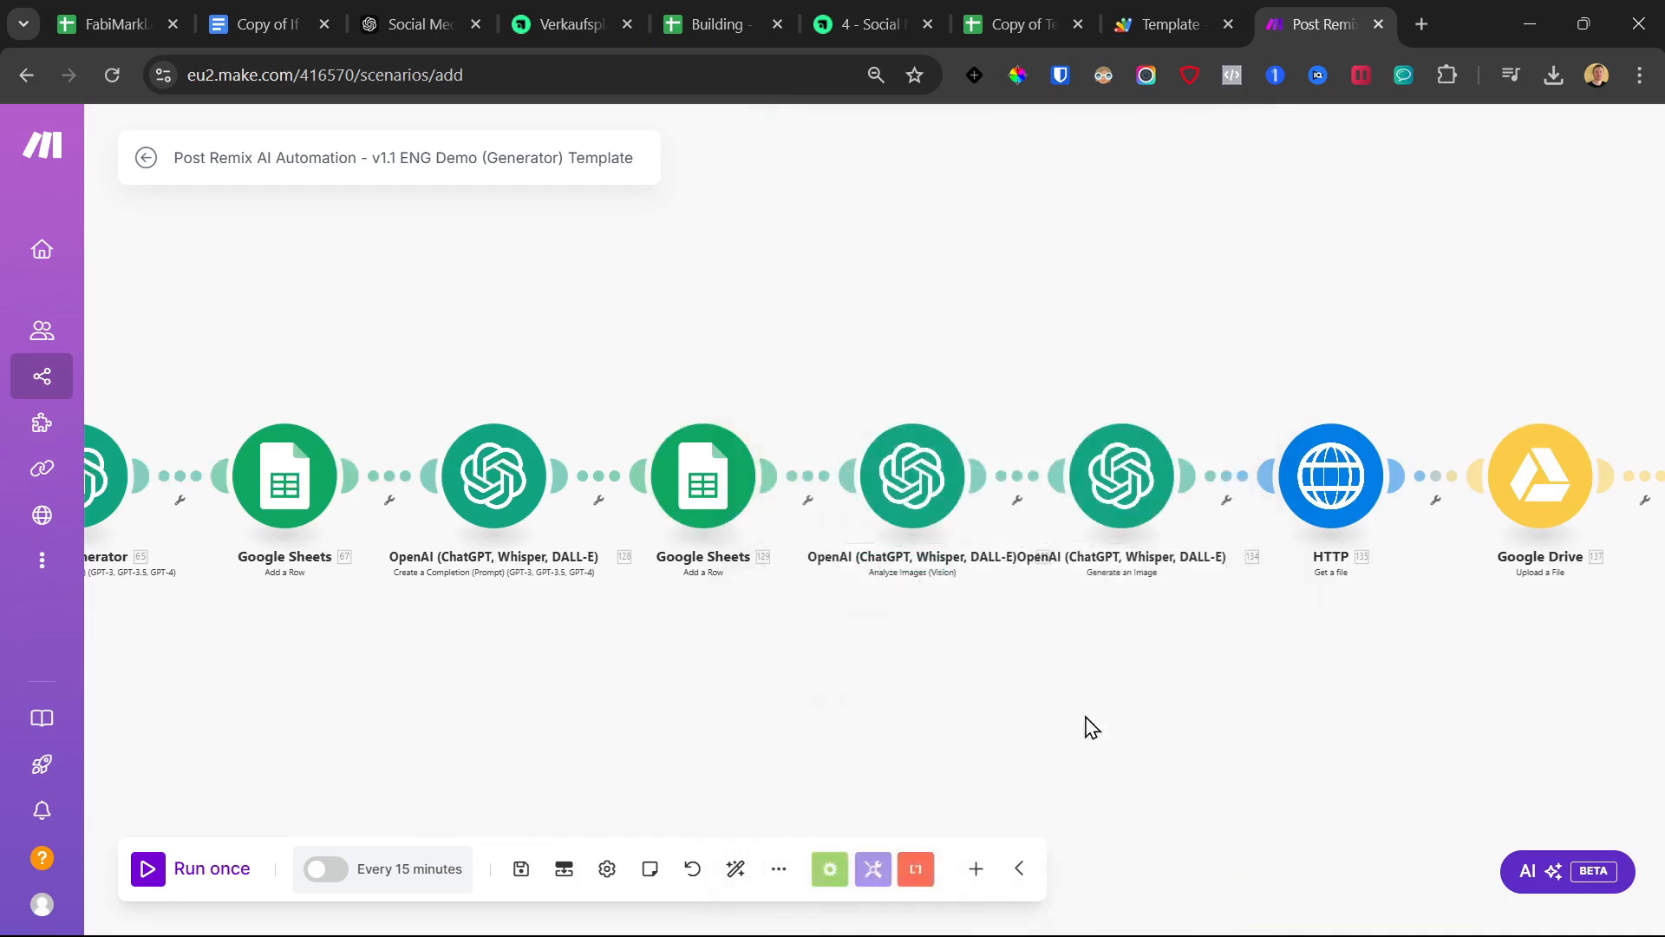
Paste the real spreadsheet ID over INSERT_SHEET_ID in the final Update a Row step
left_click_drag(1113, 682, 870, 681)
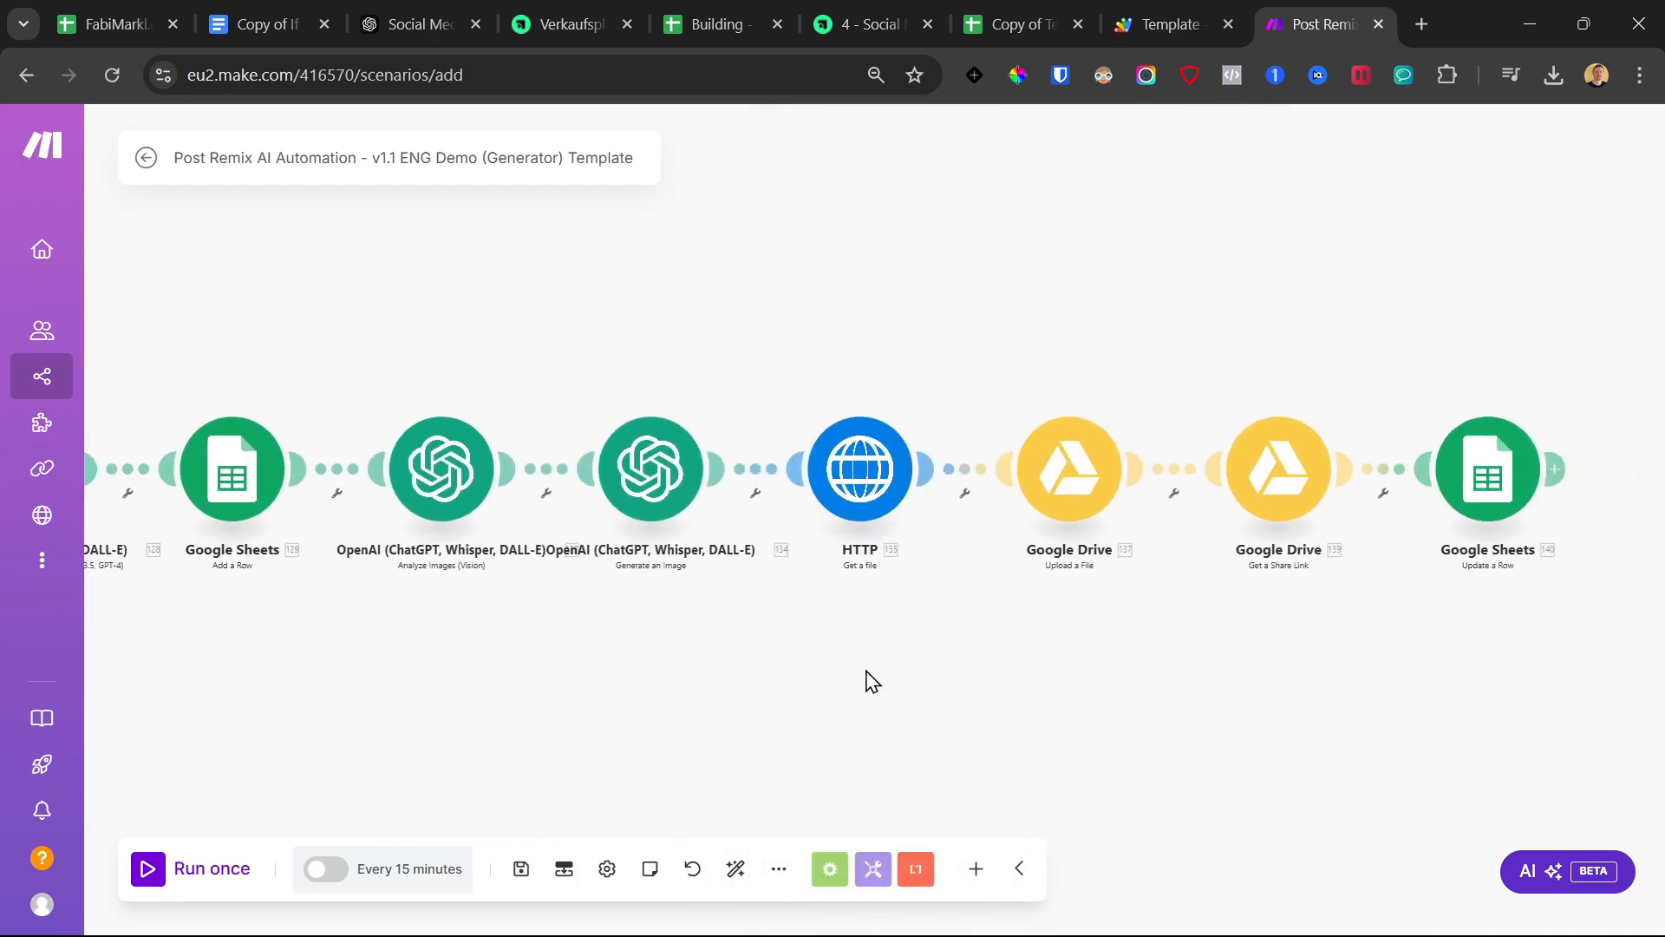
scroll(869, 681, "down", 2)
left_click(1281, 523)
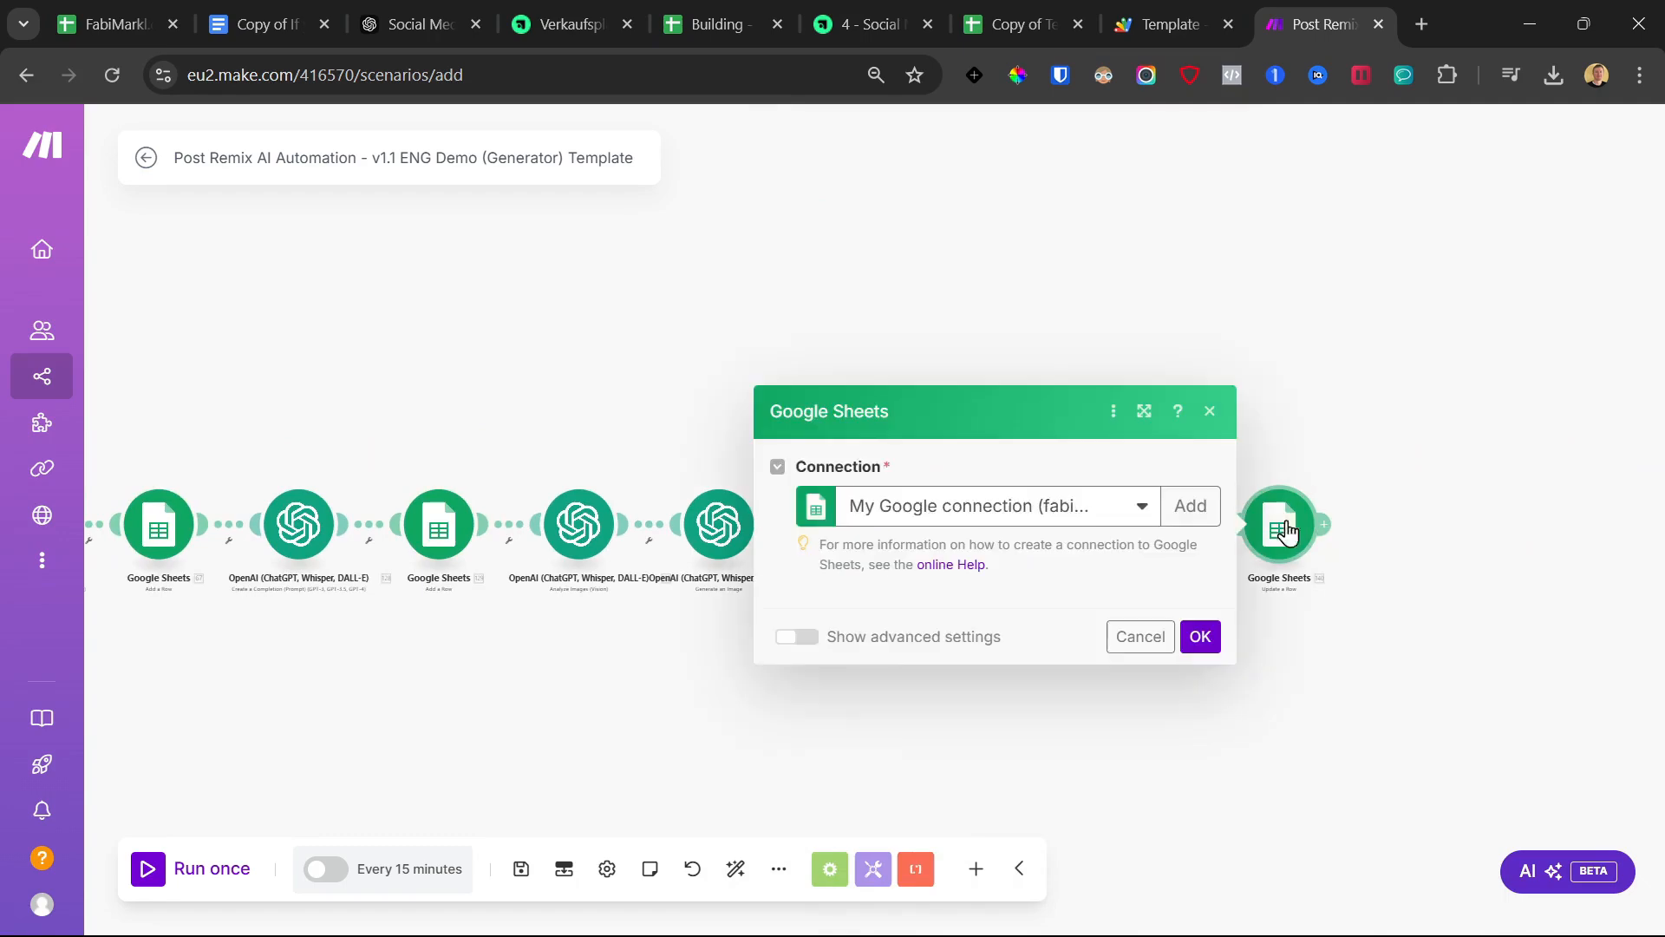
double_click(979, 482)
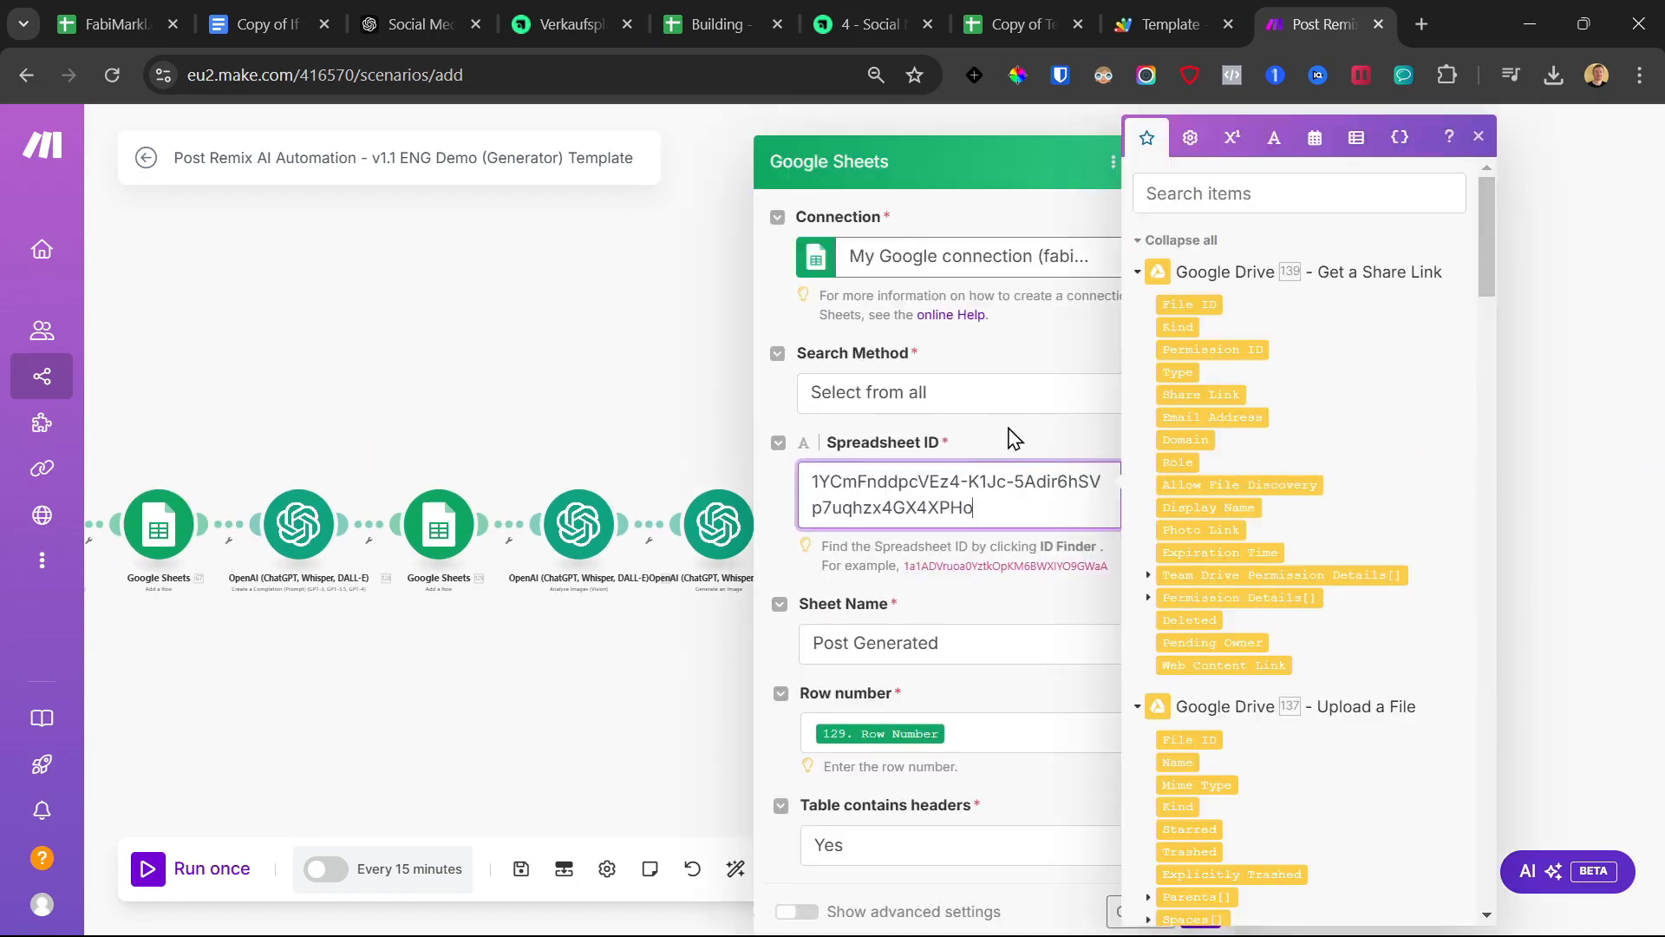
left_click(1007, 434)
Map 139. Web Content Link into Image Link (D) and save the step
scroll(1032, 563, "down", 6)
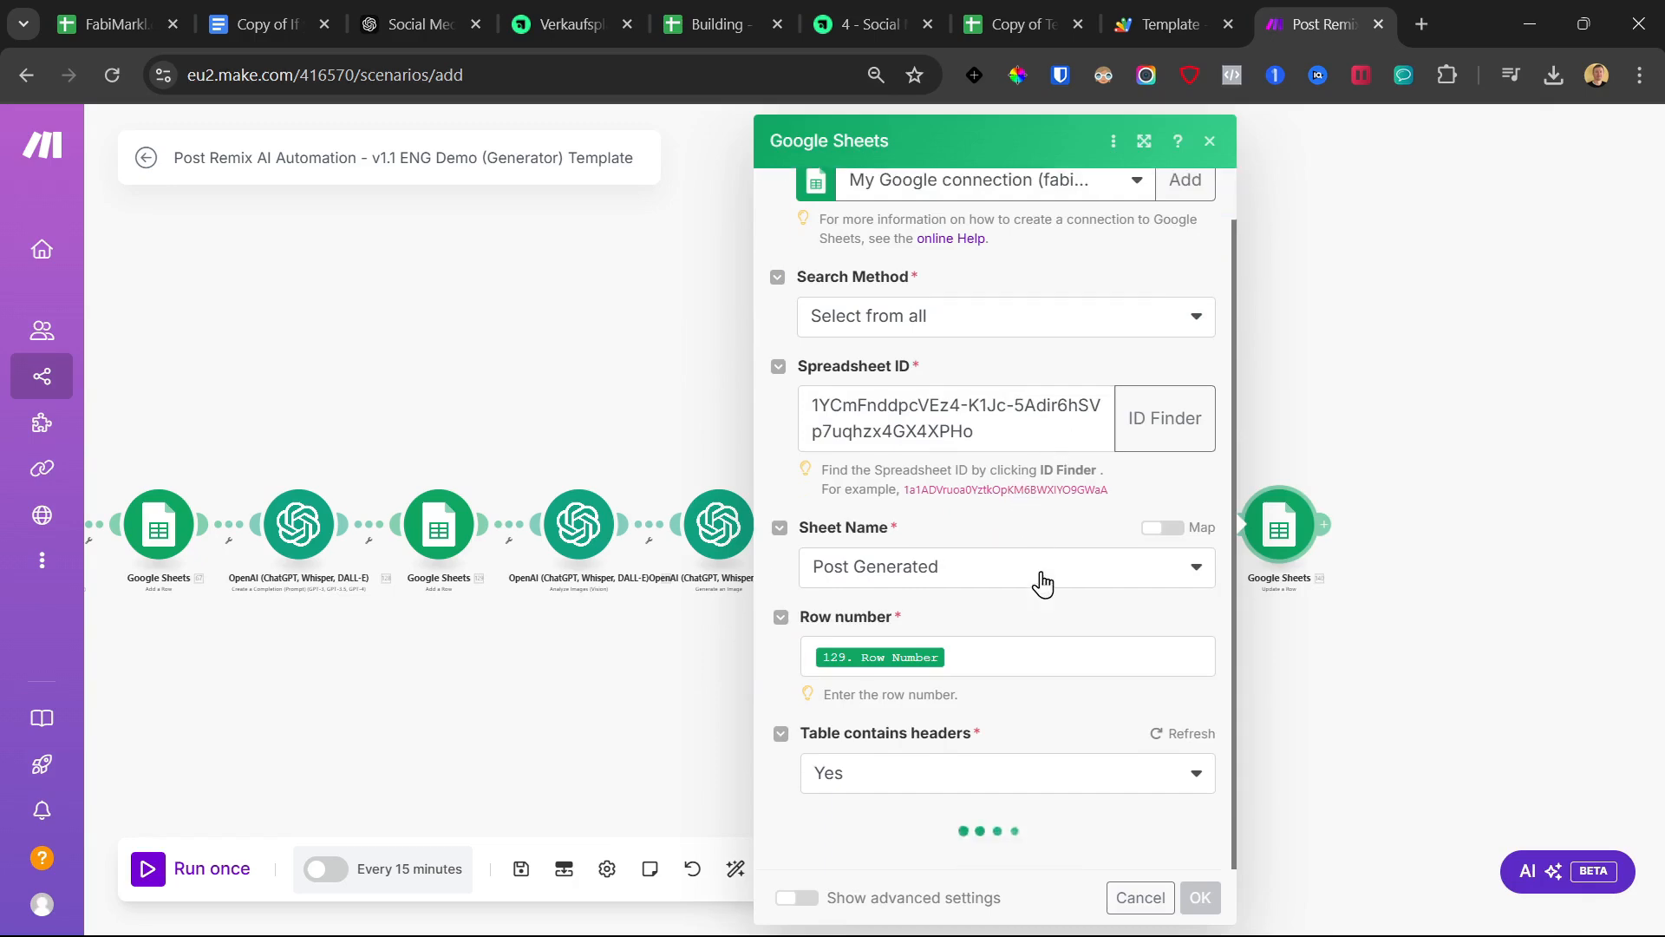
scroll(1088, 578, "down", 3)
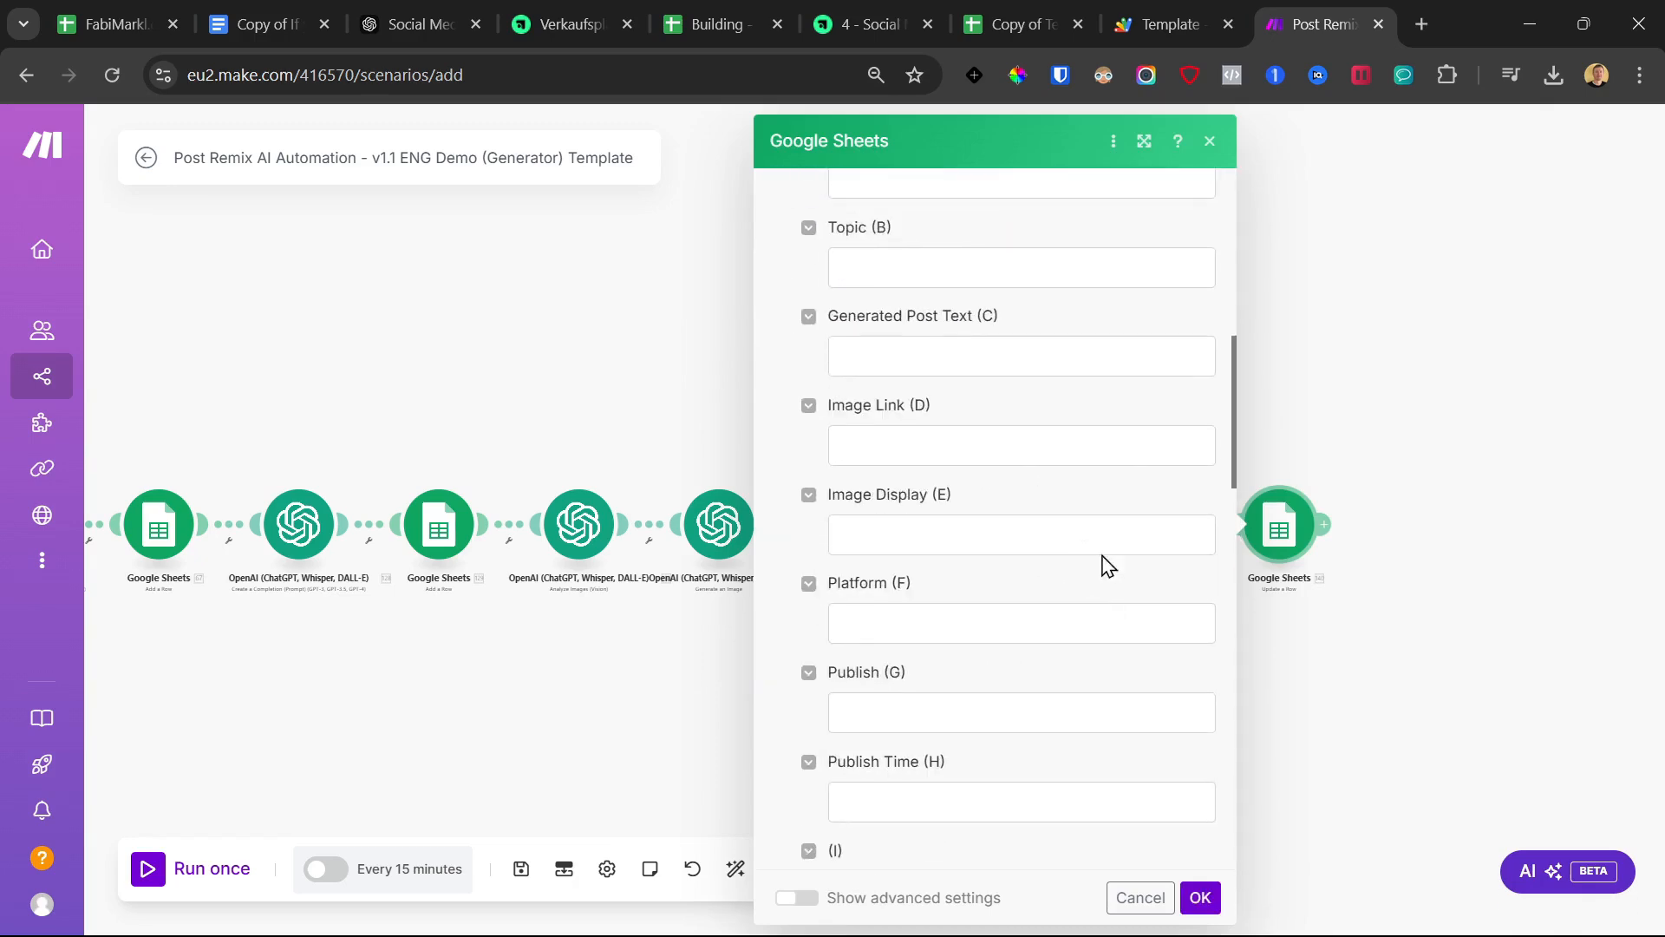
left_click(951, 441)
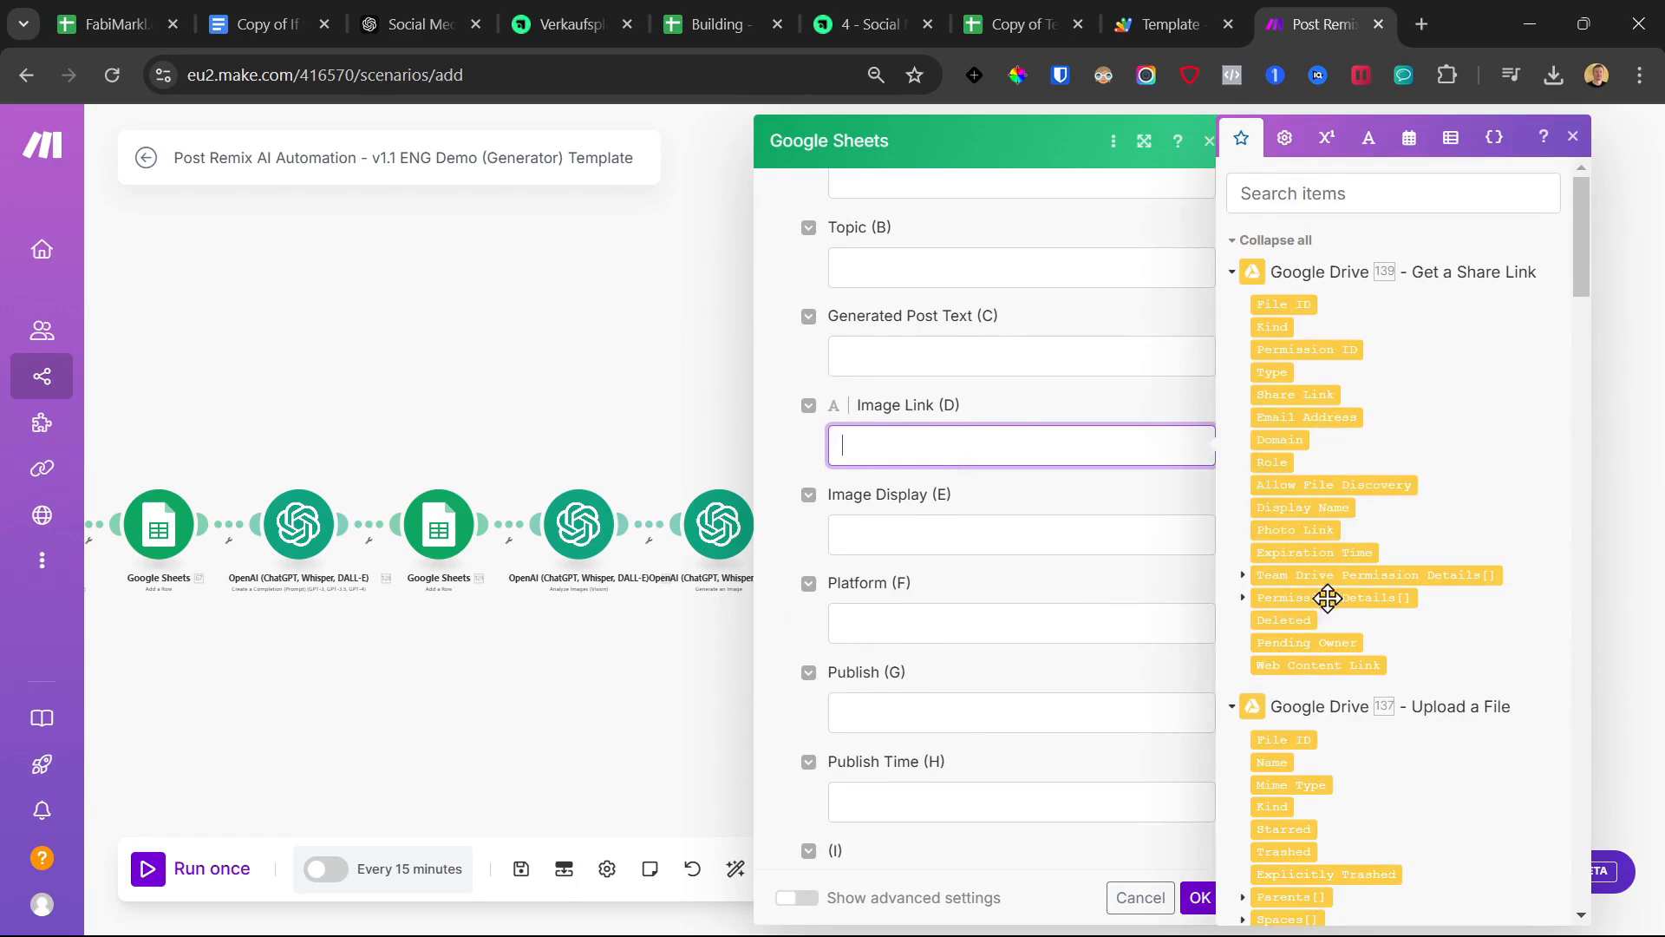
left_click(1309, 665)
scroll(985, 634, "down", 3)
left_click(798, 676)
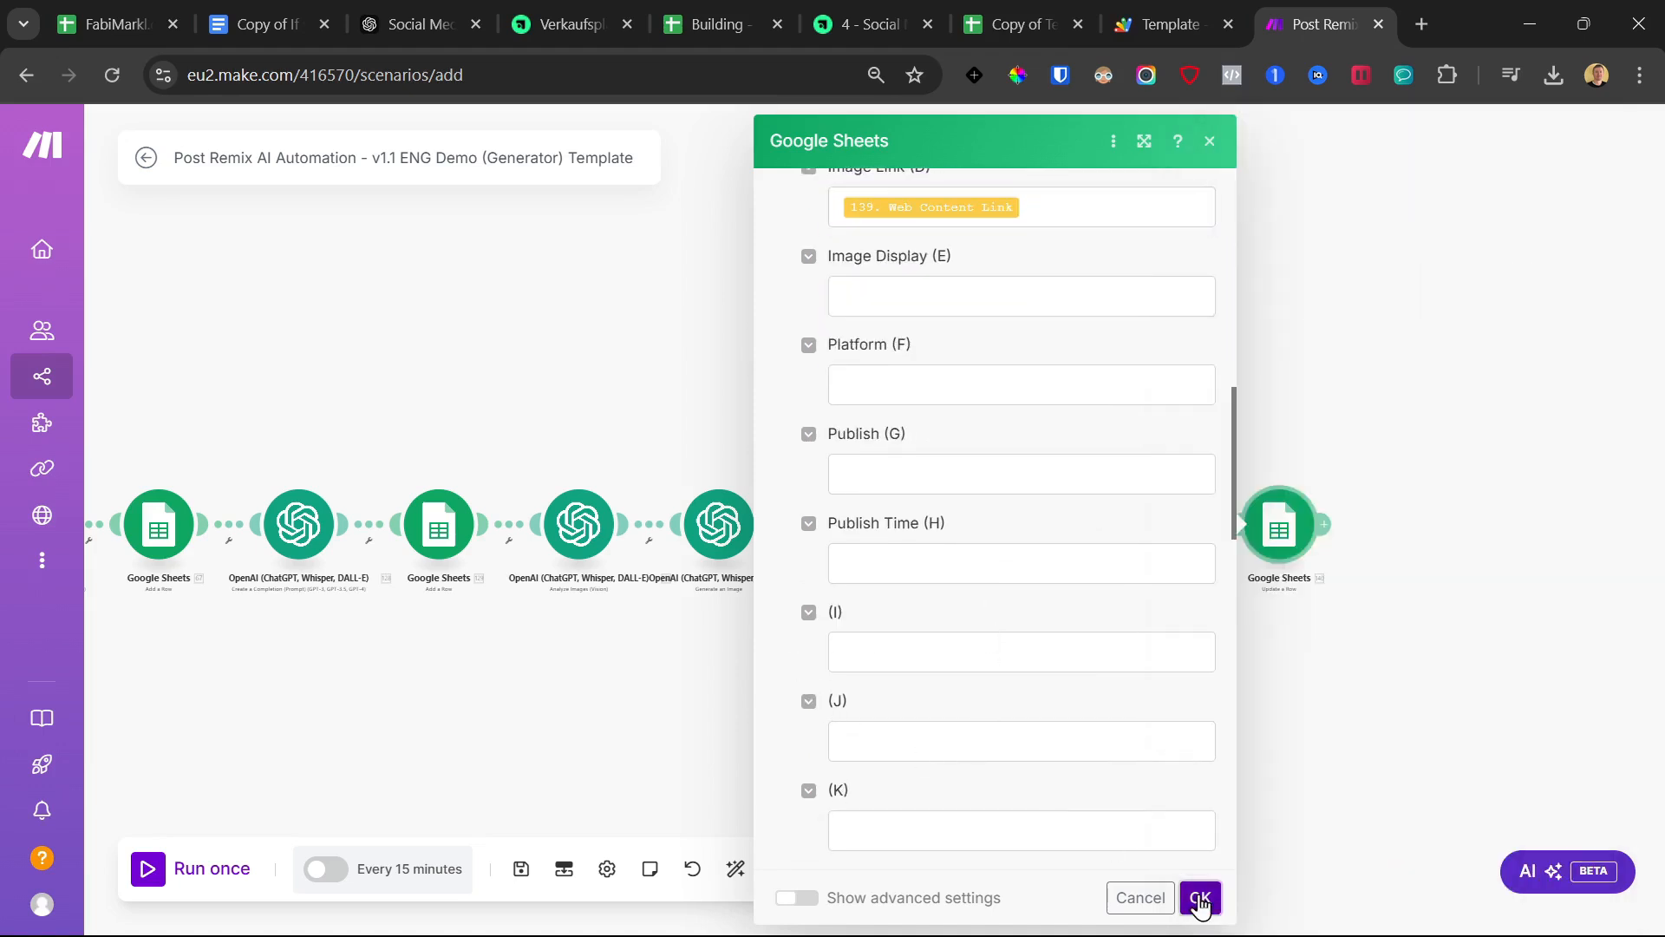
left_click(1200, 898)
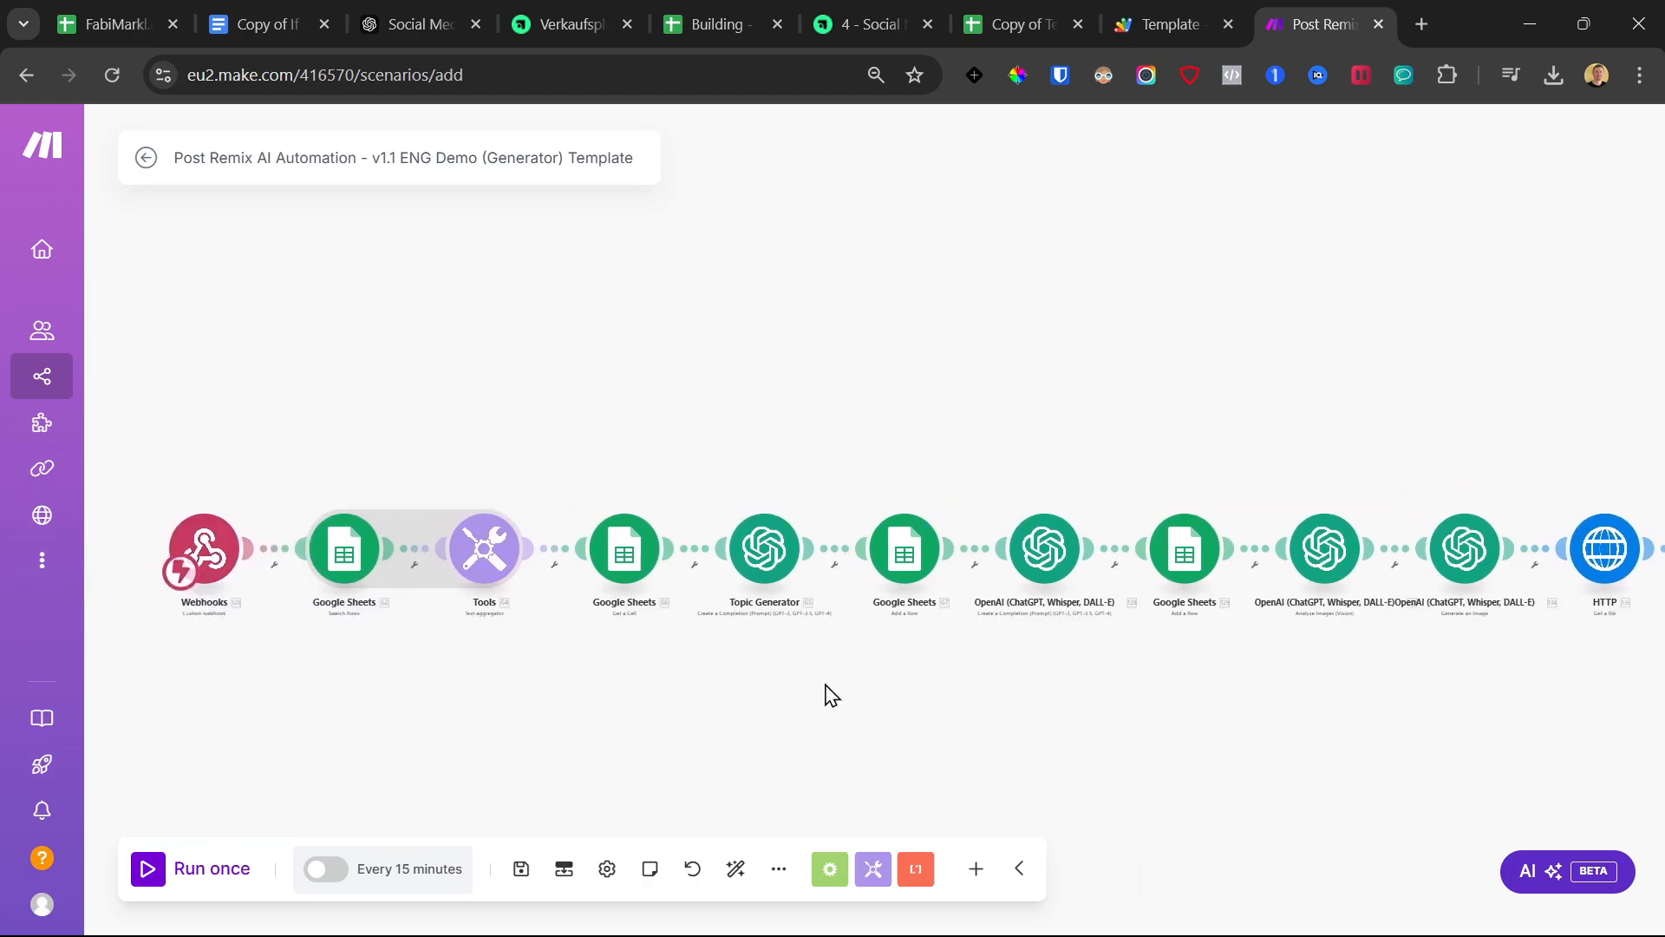
Inspect the Topic Generator prompt against the course lesson, then close its settings
left_click(656, 531)
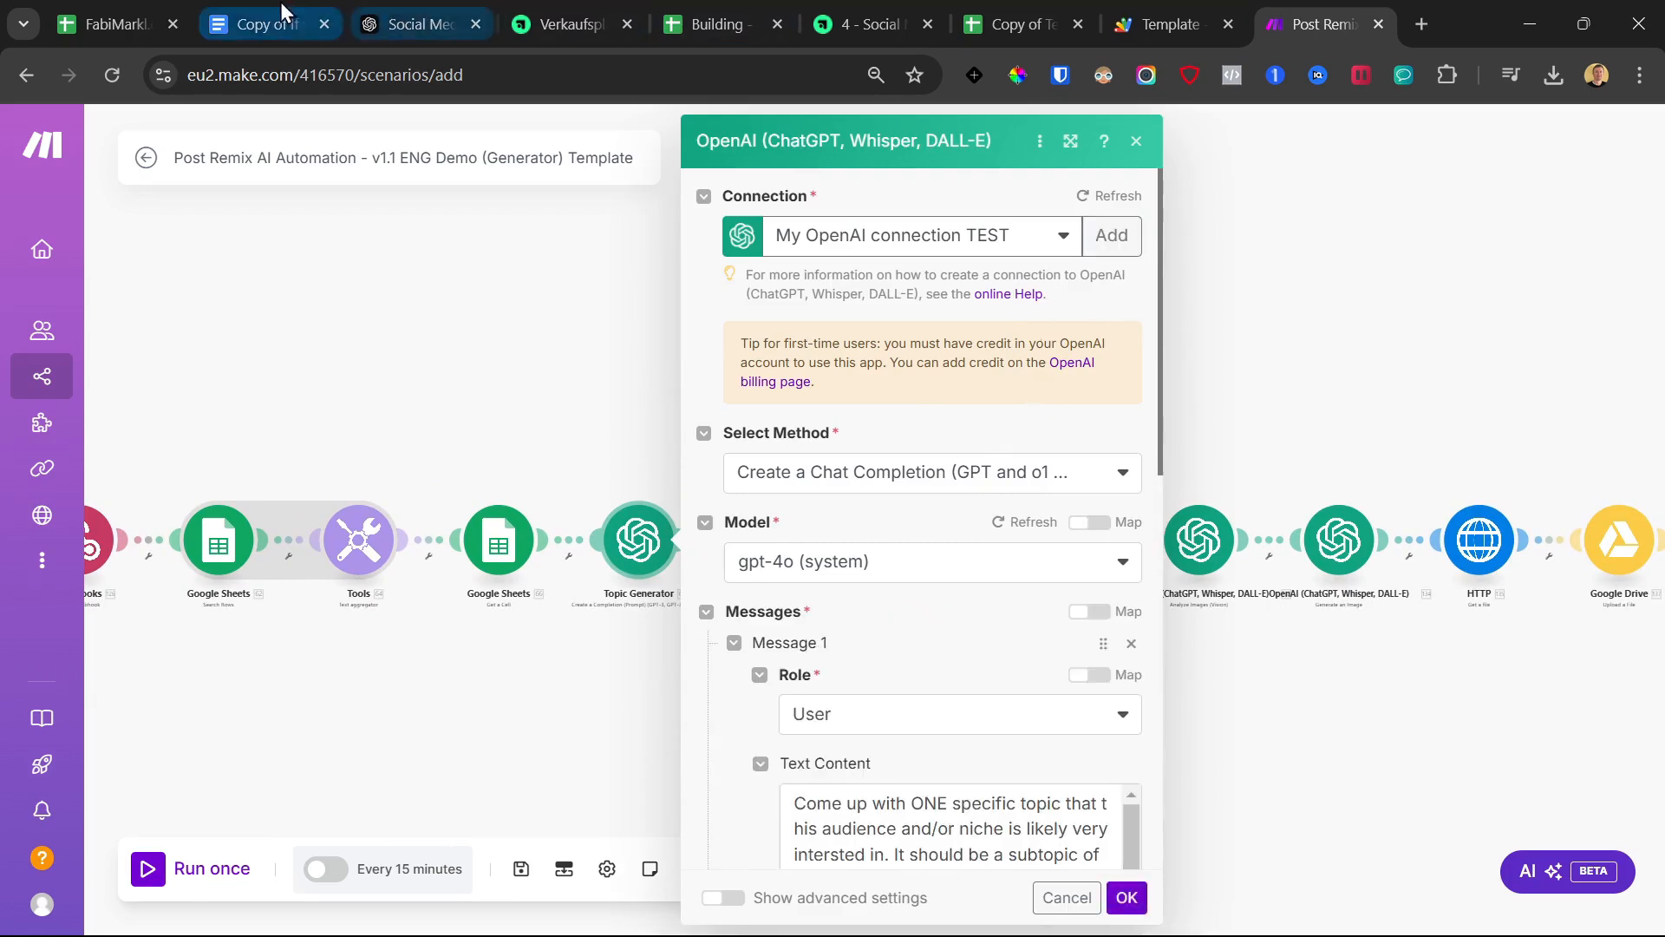
left_click(881, 17)
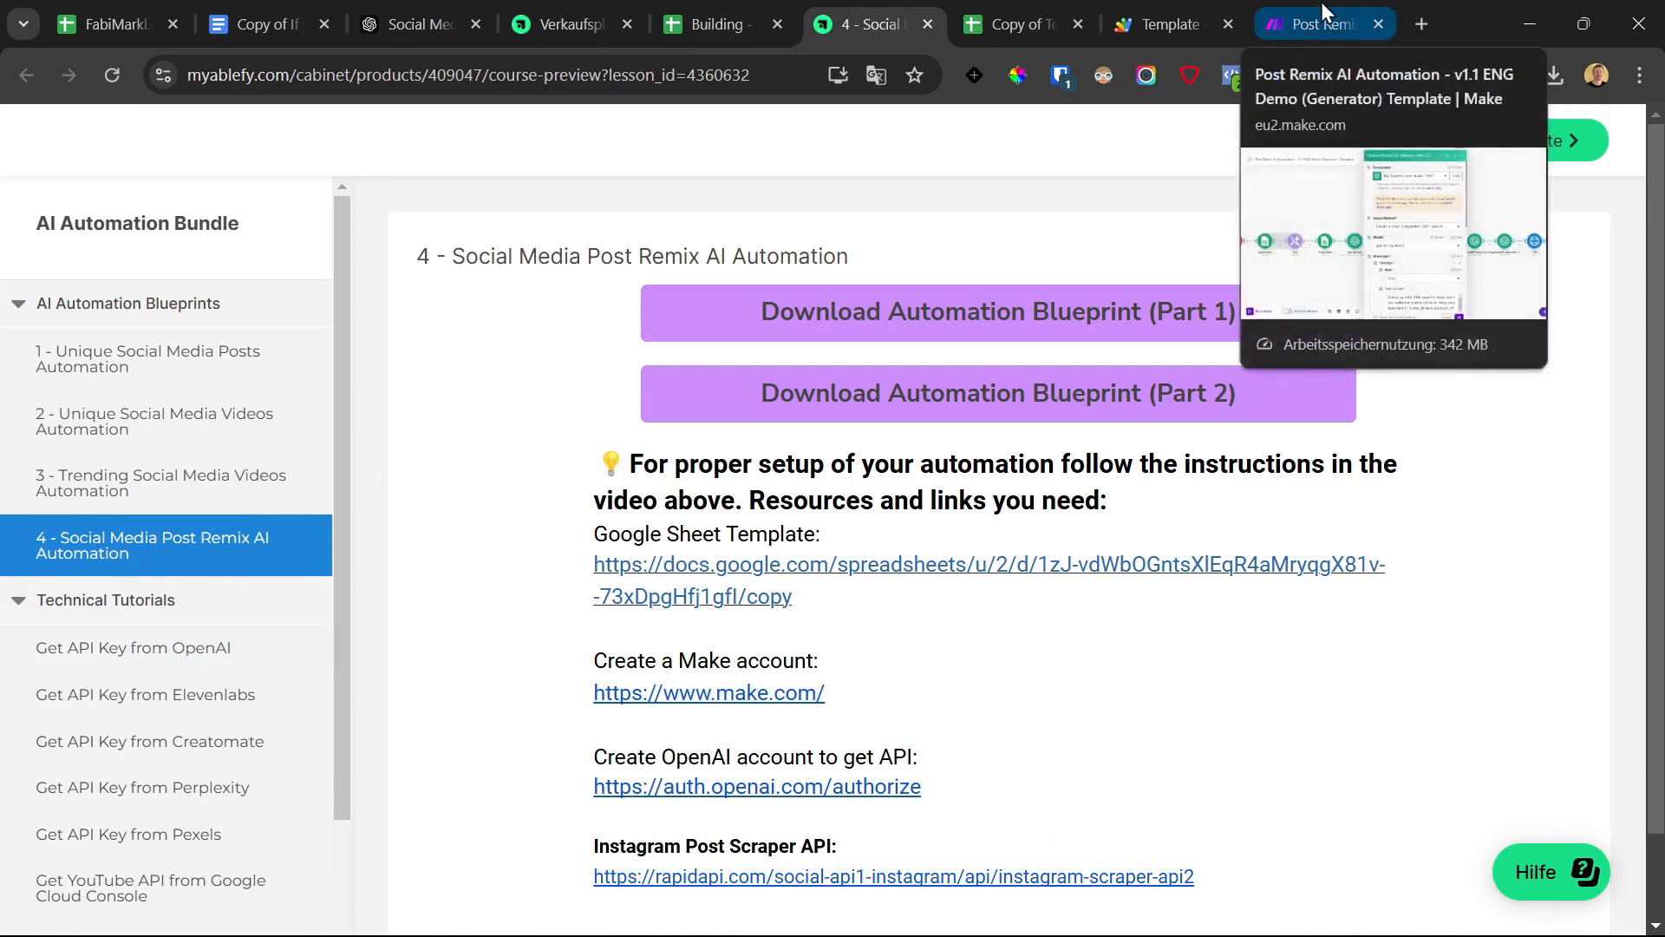
left_click(1283, 3)
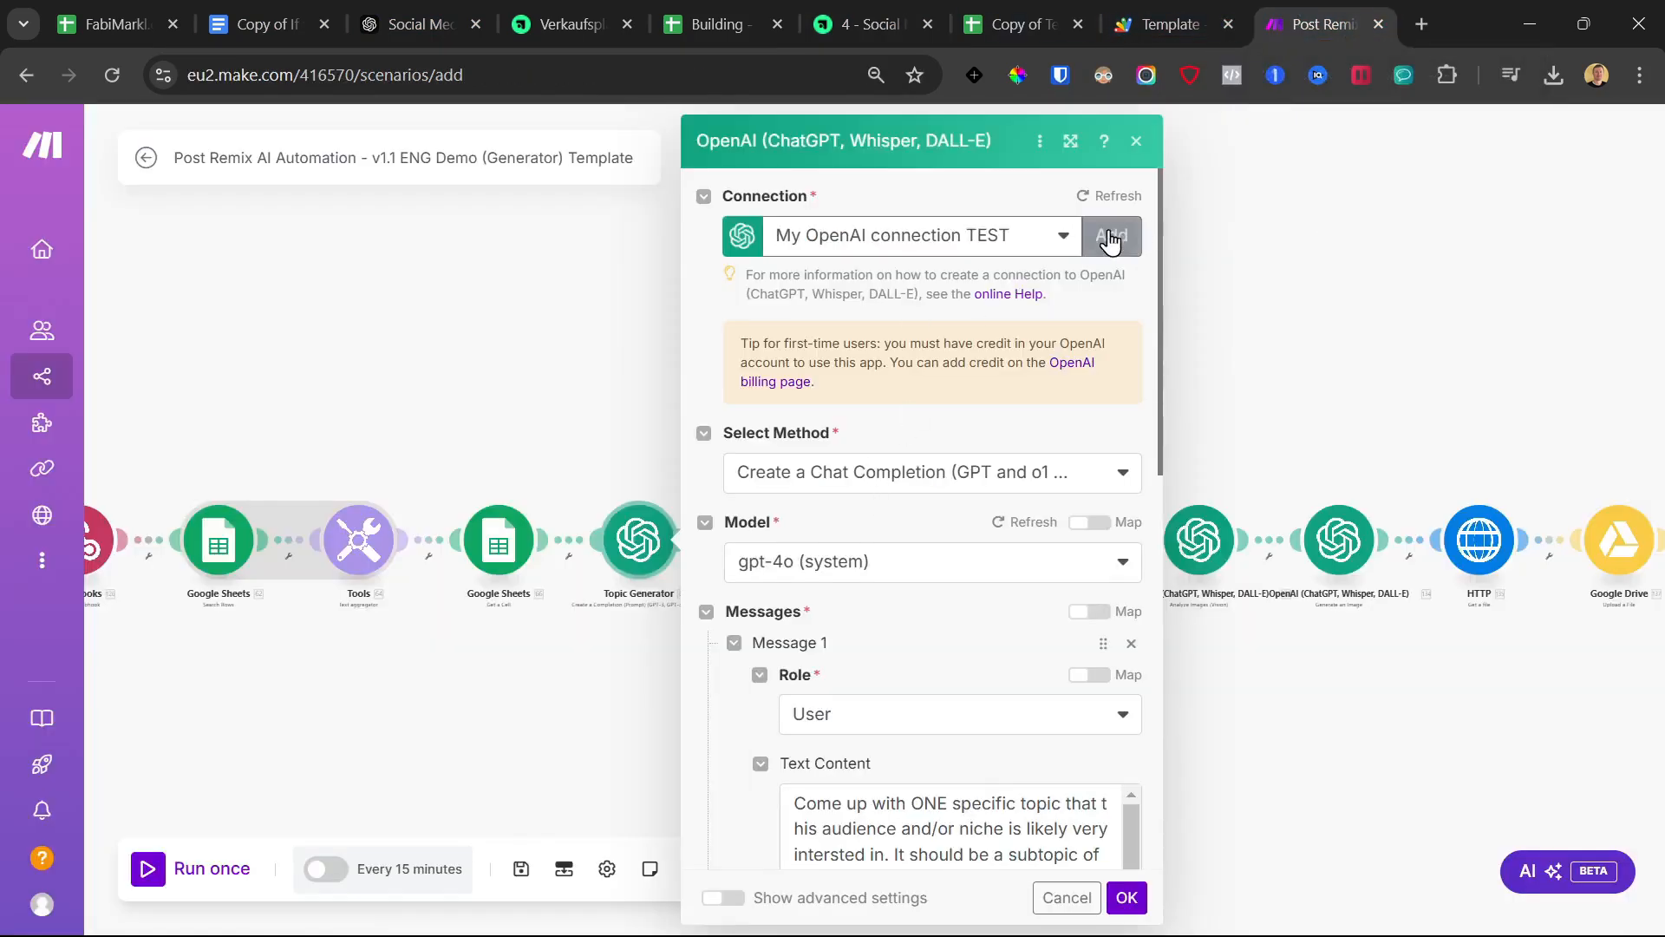
scroll(960, 544, "down", 6)
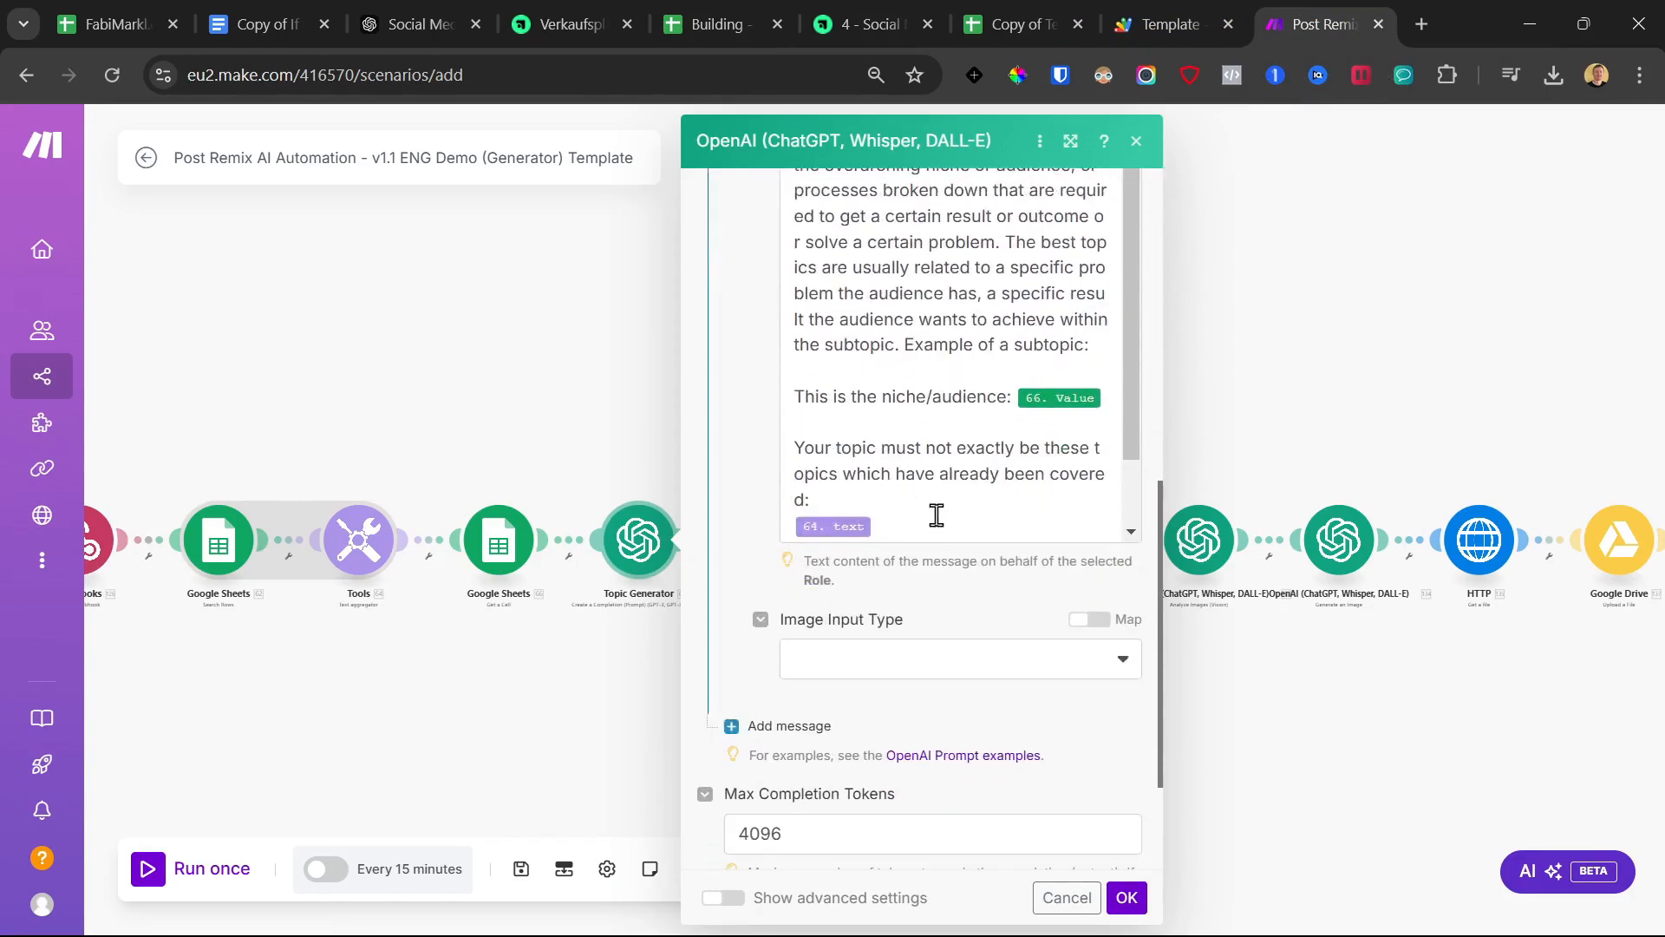
left_click(936, 514)
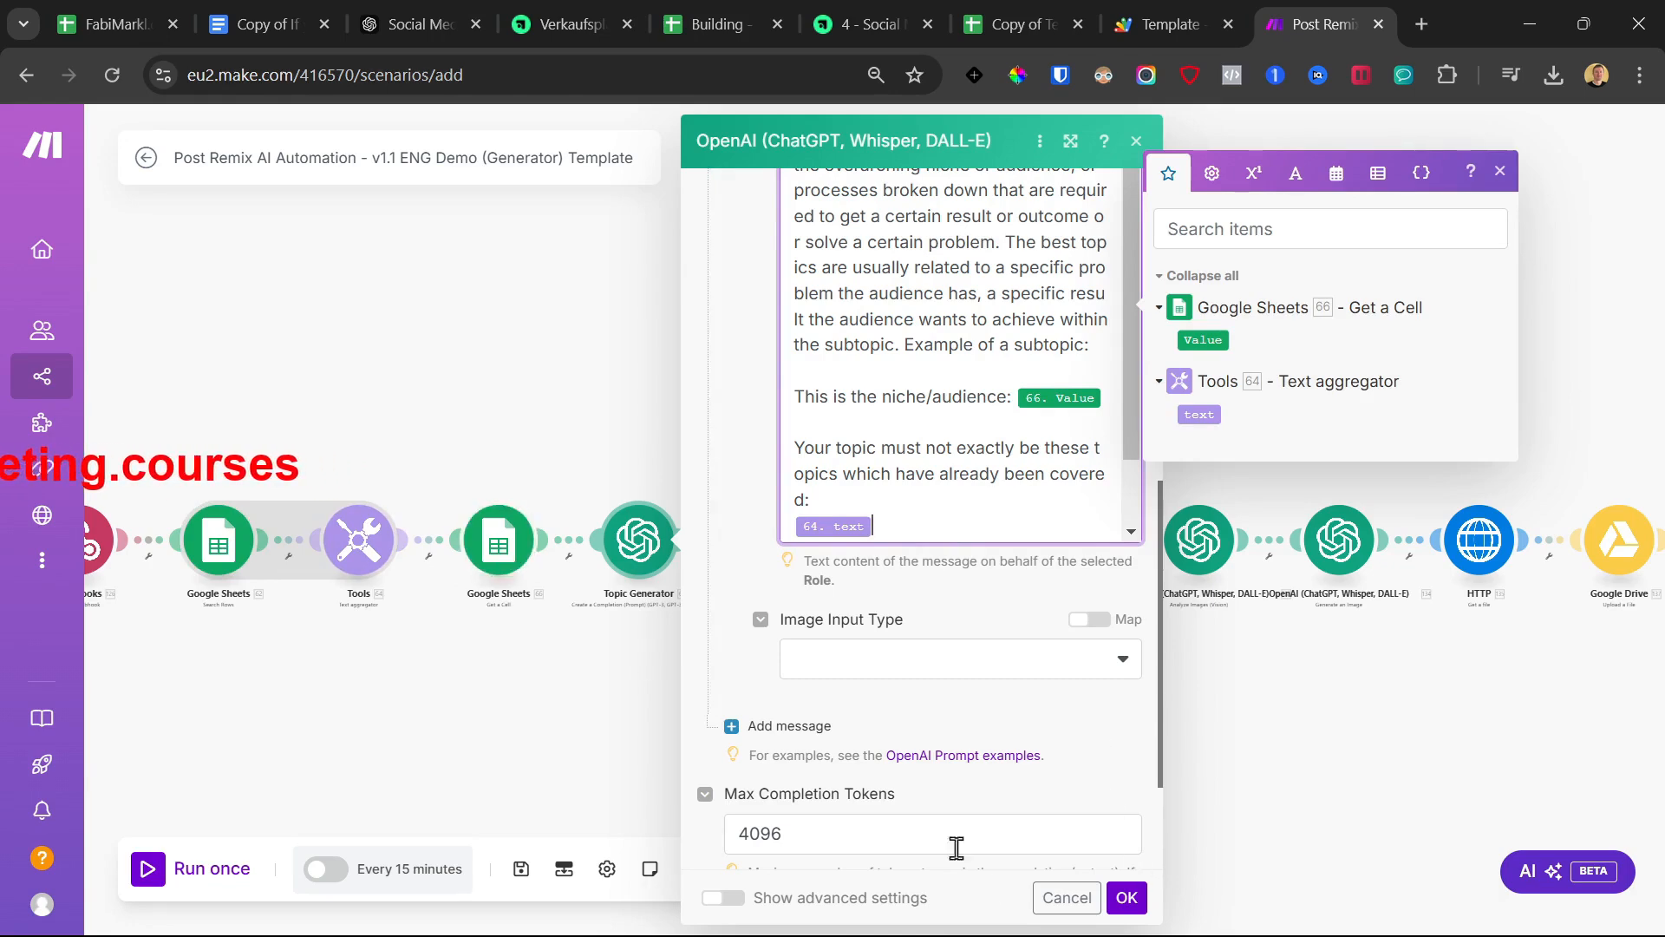
left_click(1127, 896)
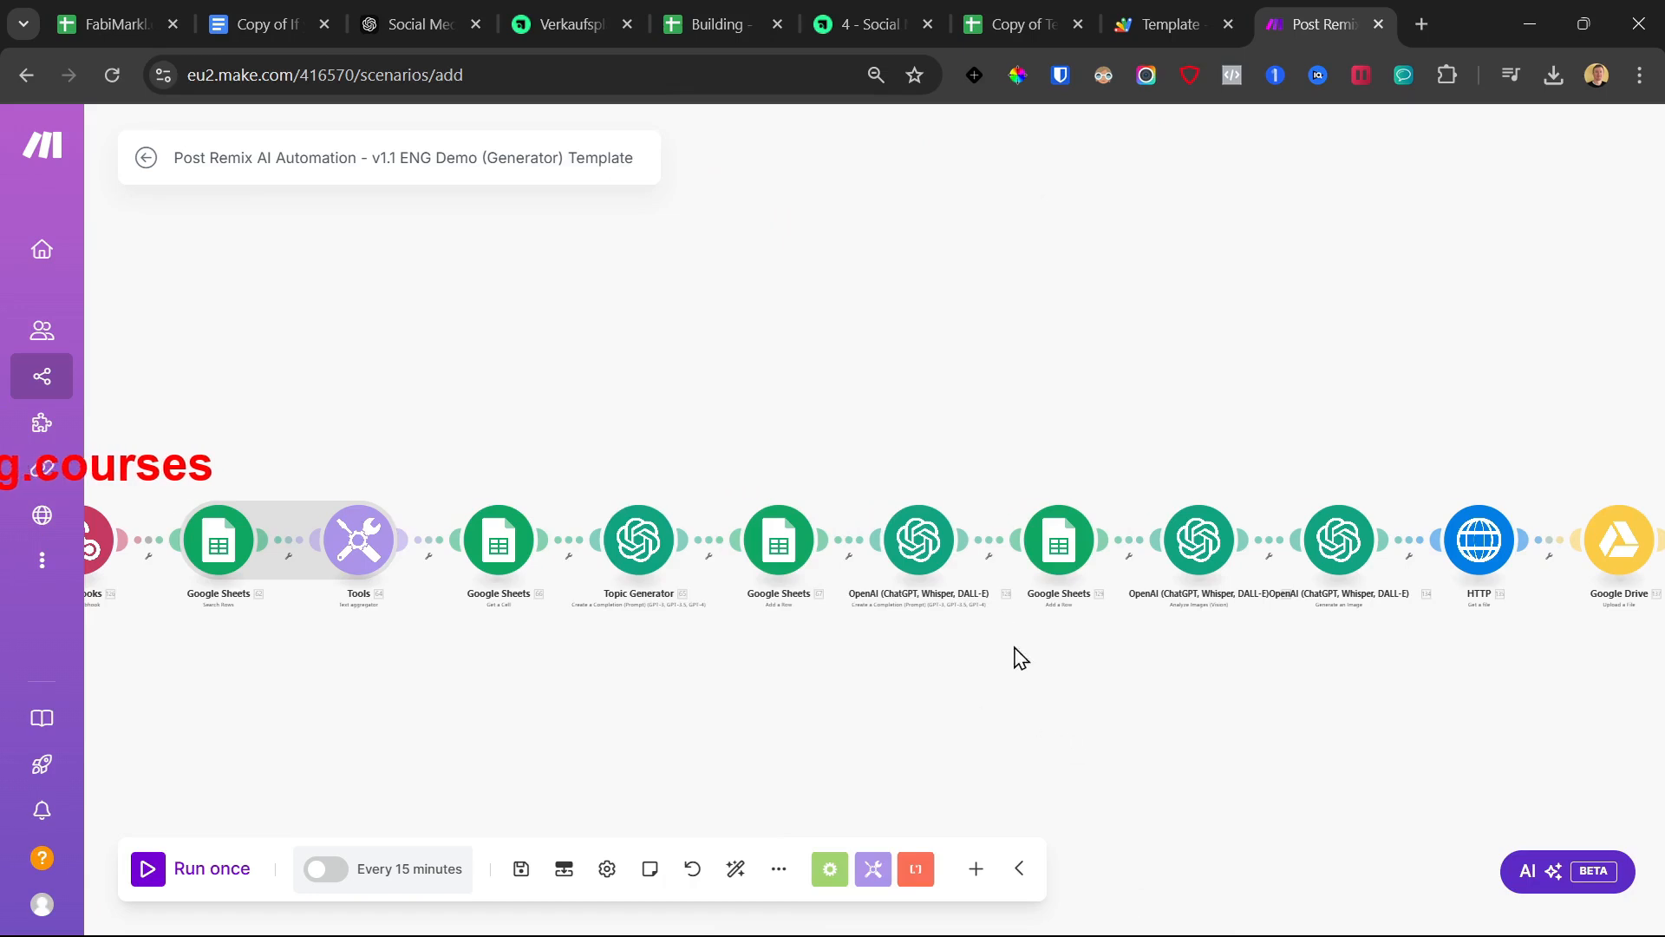
Confirm the post-writing prompt maps 65. Result and 126.caption, then close the module
left_click(919, 539)
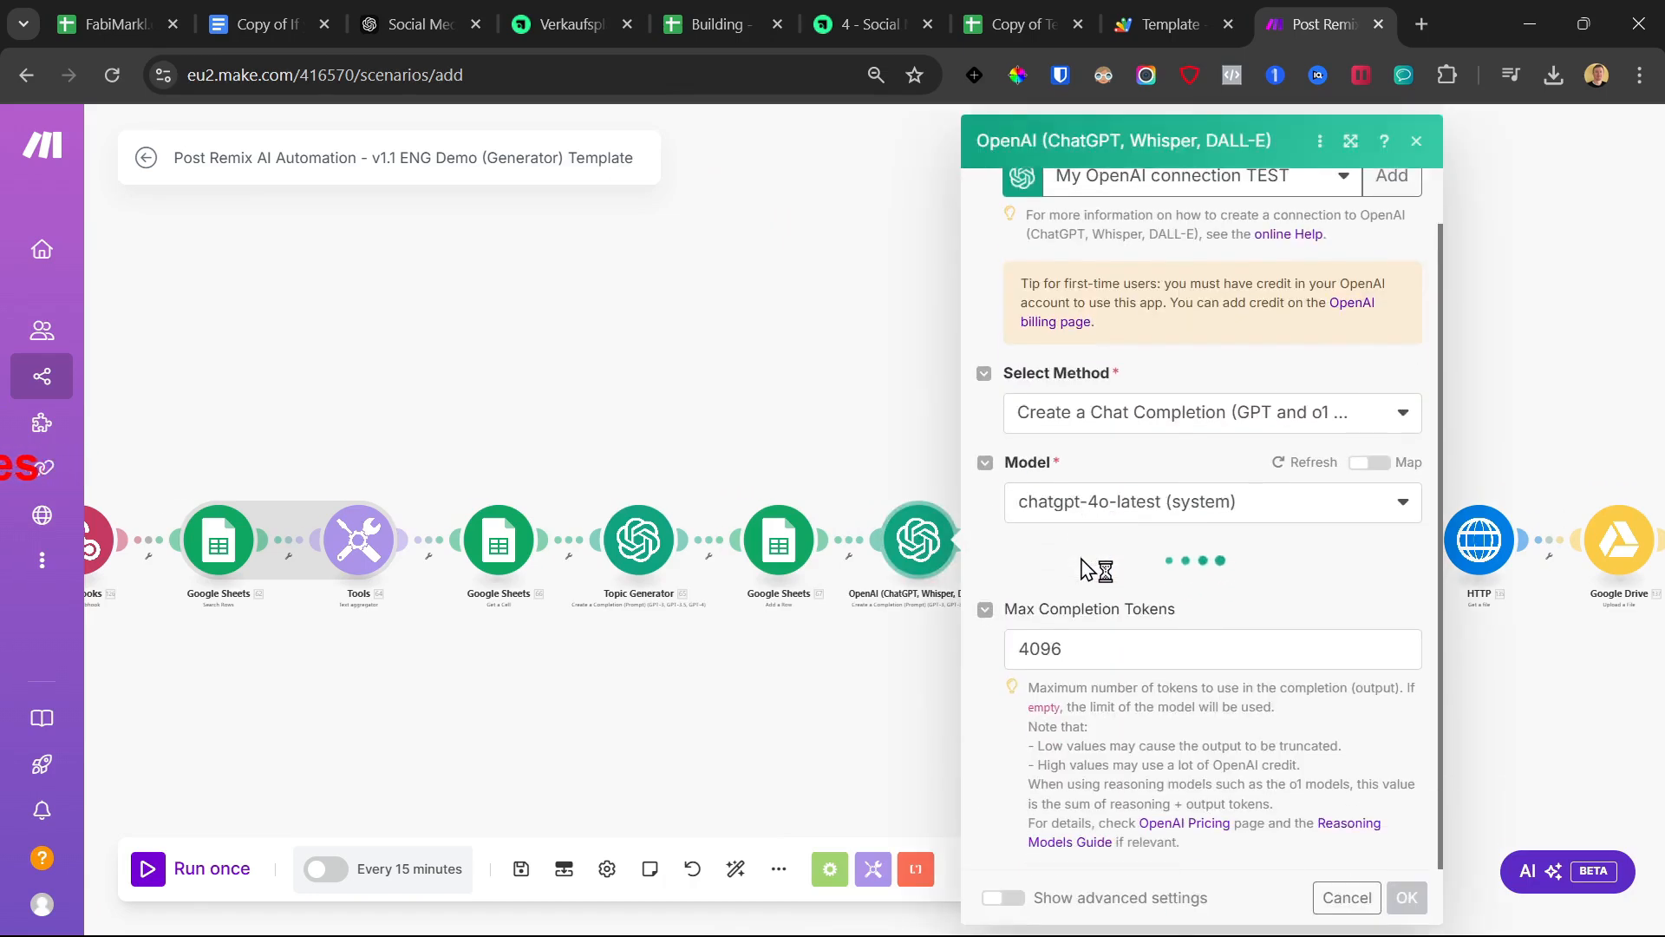
scroll(1084, 568, "down", 5)
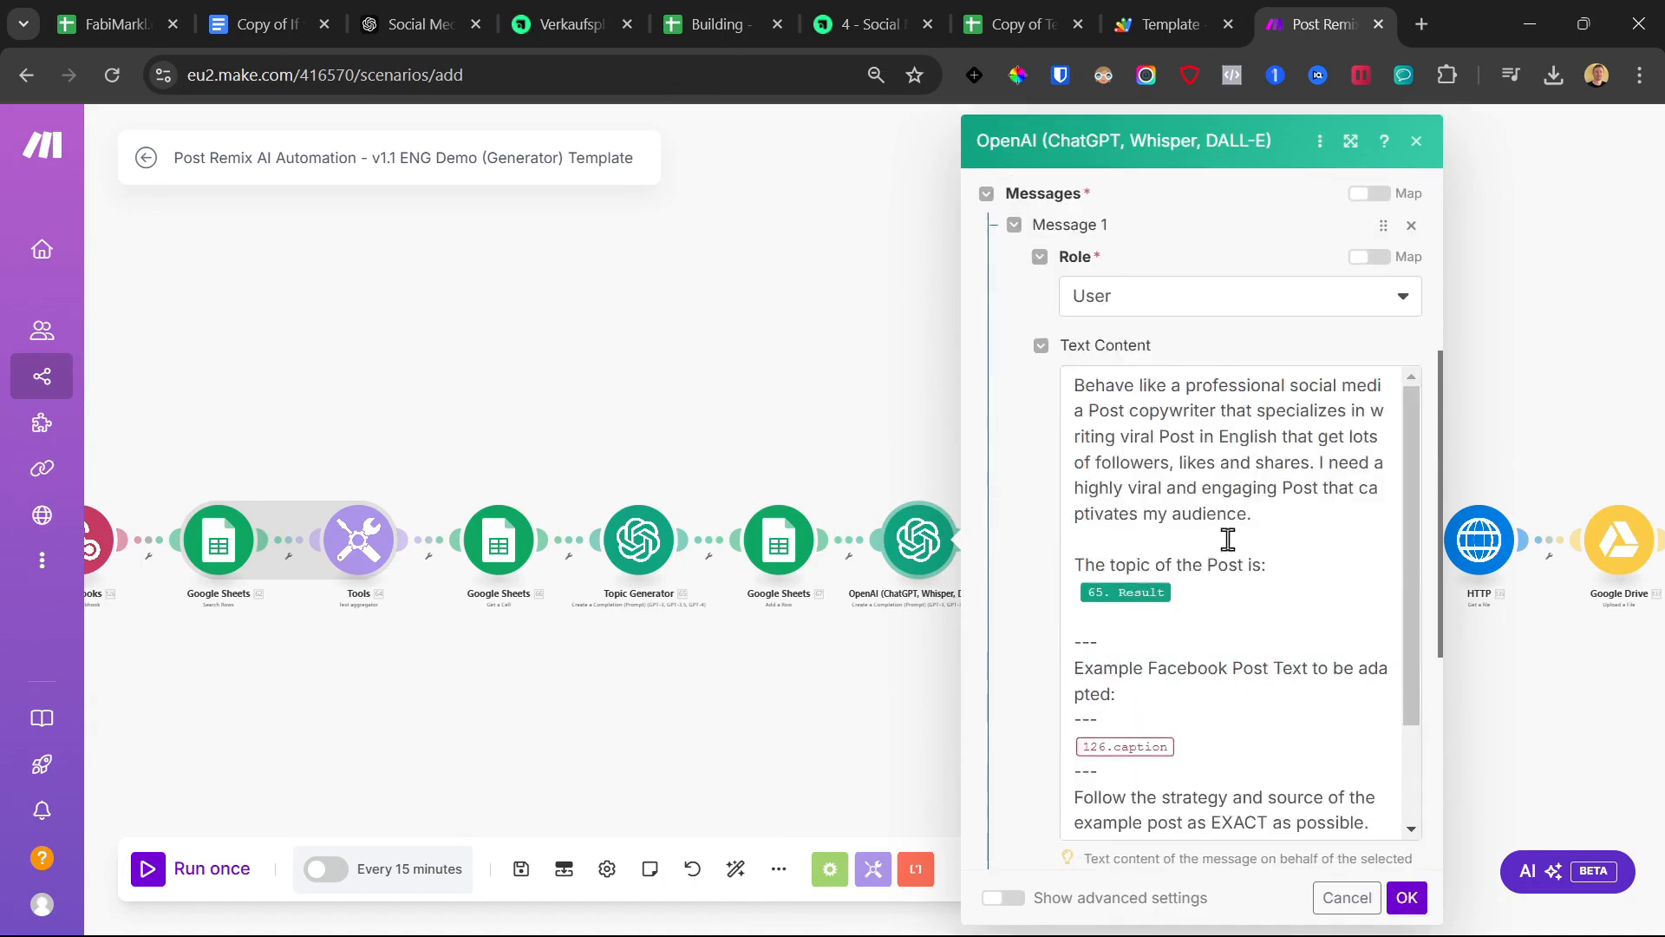
left_click(1210, 600)
left_click(1195, 747)
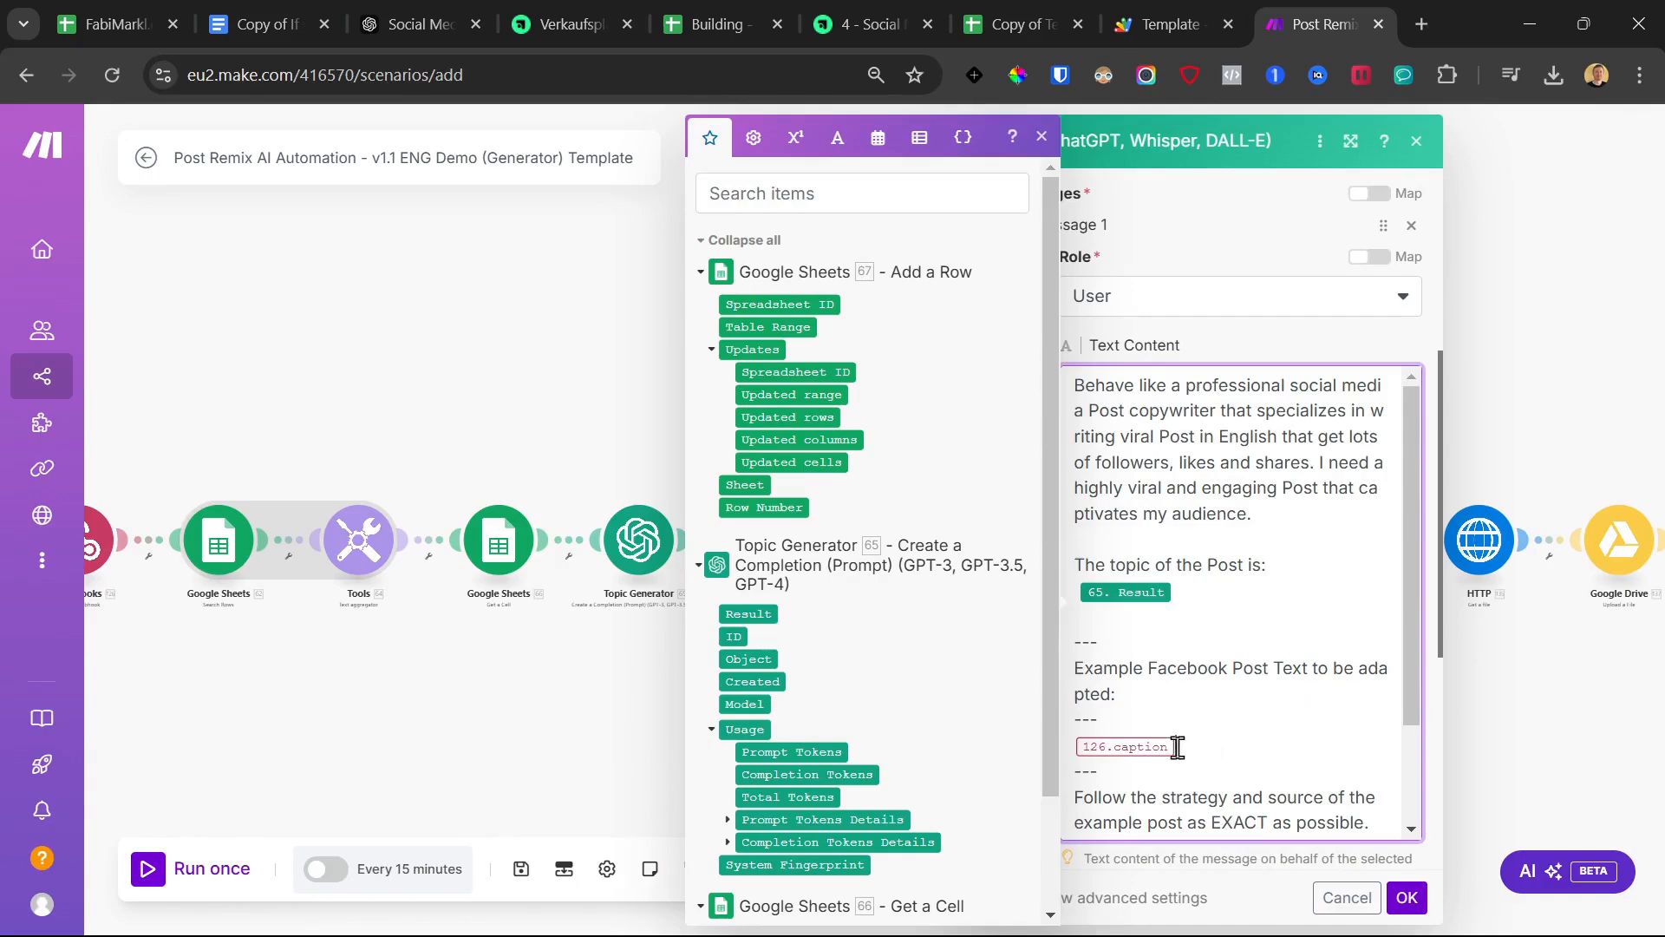
left_click(1226, 363)
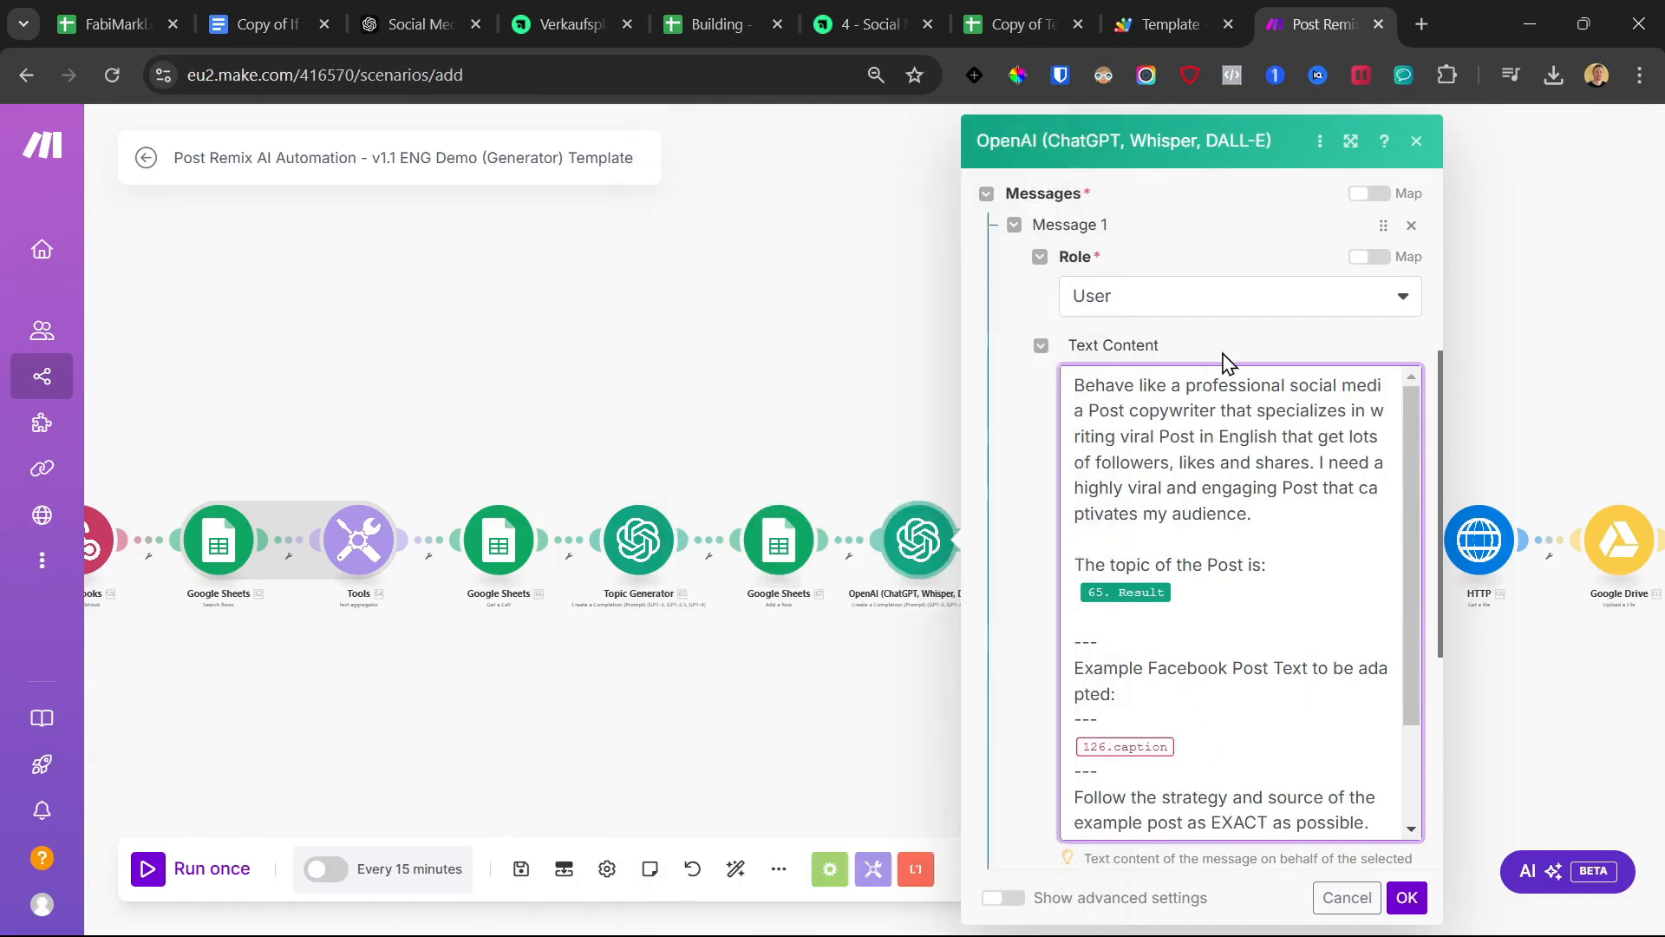
left_click(1408, 898)
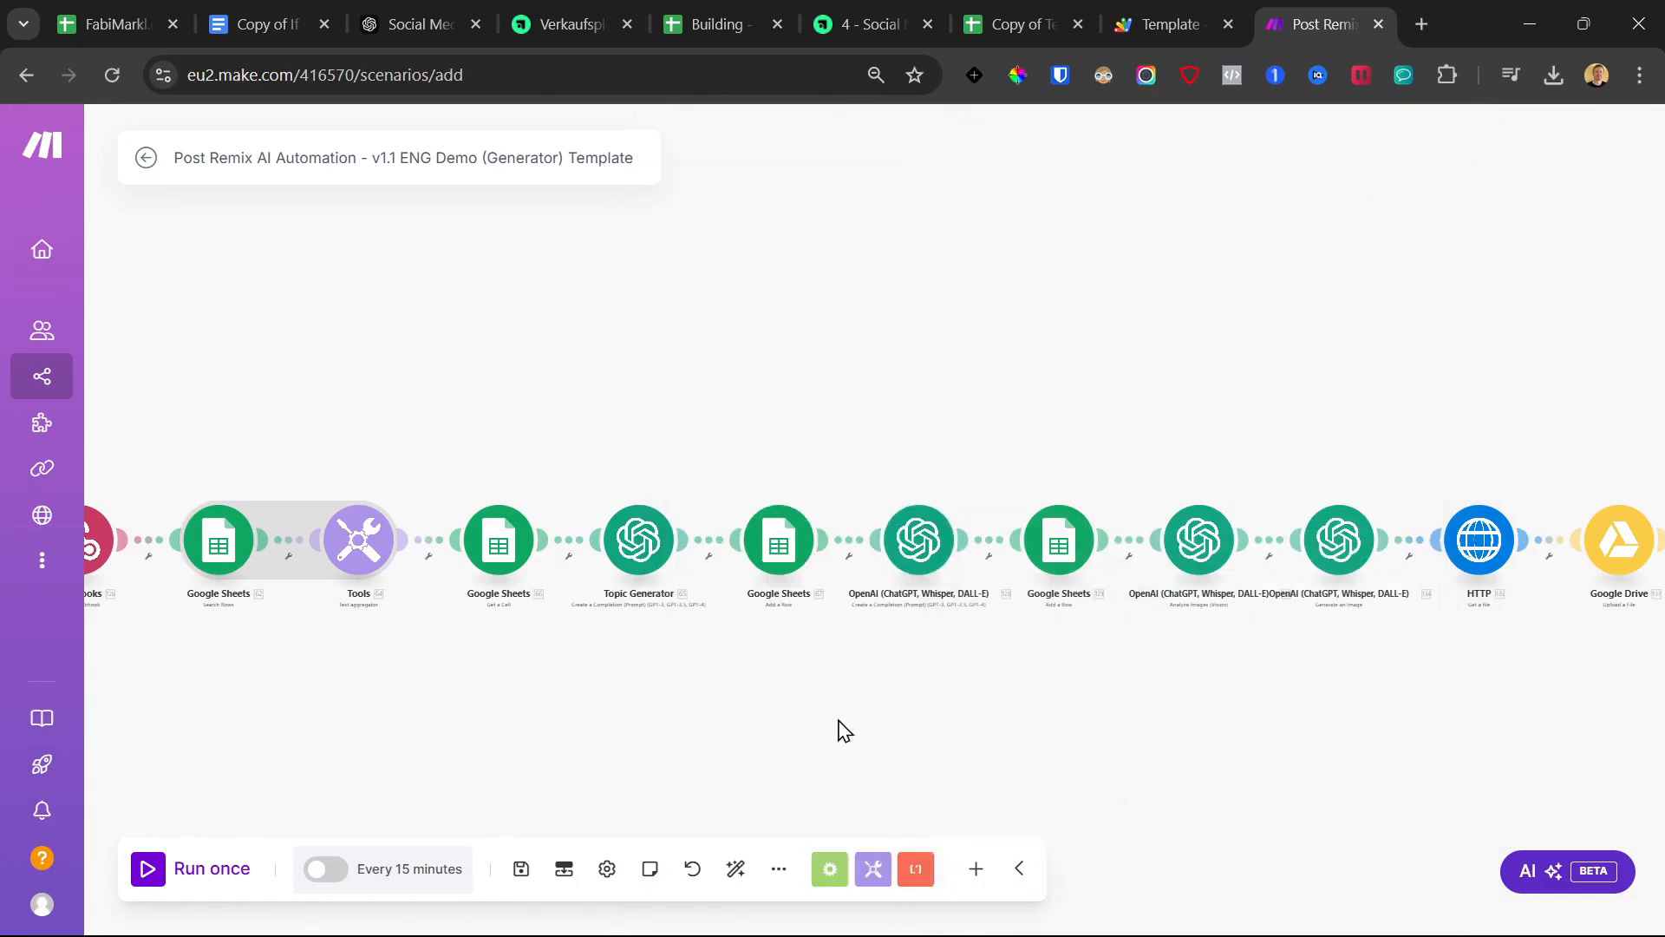
Save the scenario and unlink the image-analysis OpenAI module from the flow
left_click(505, 863)
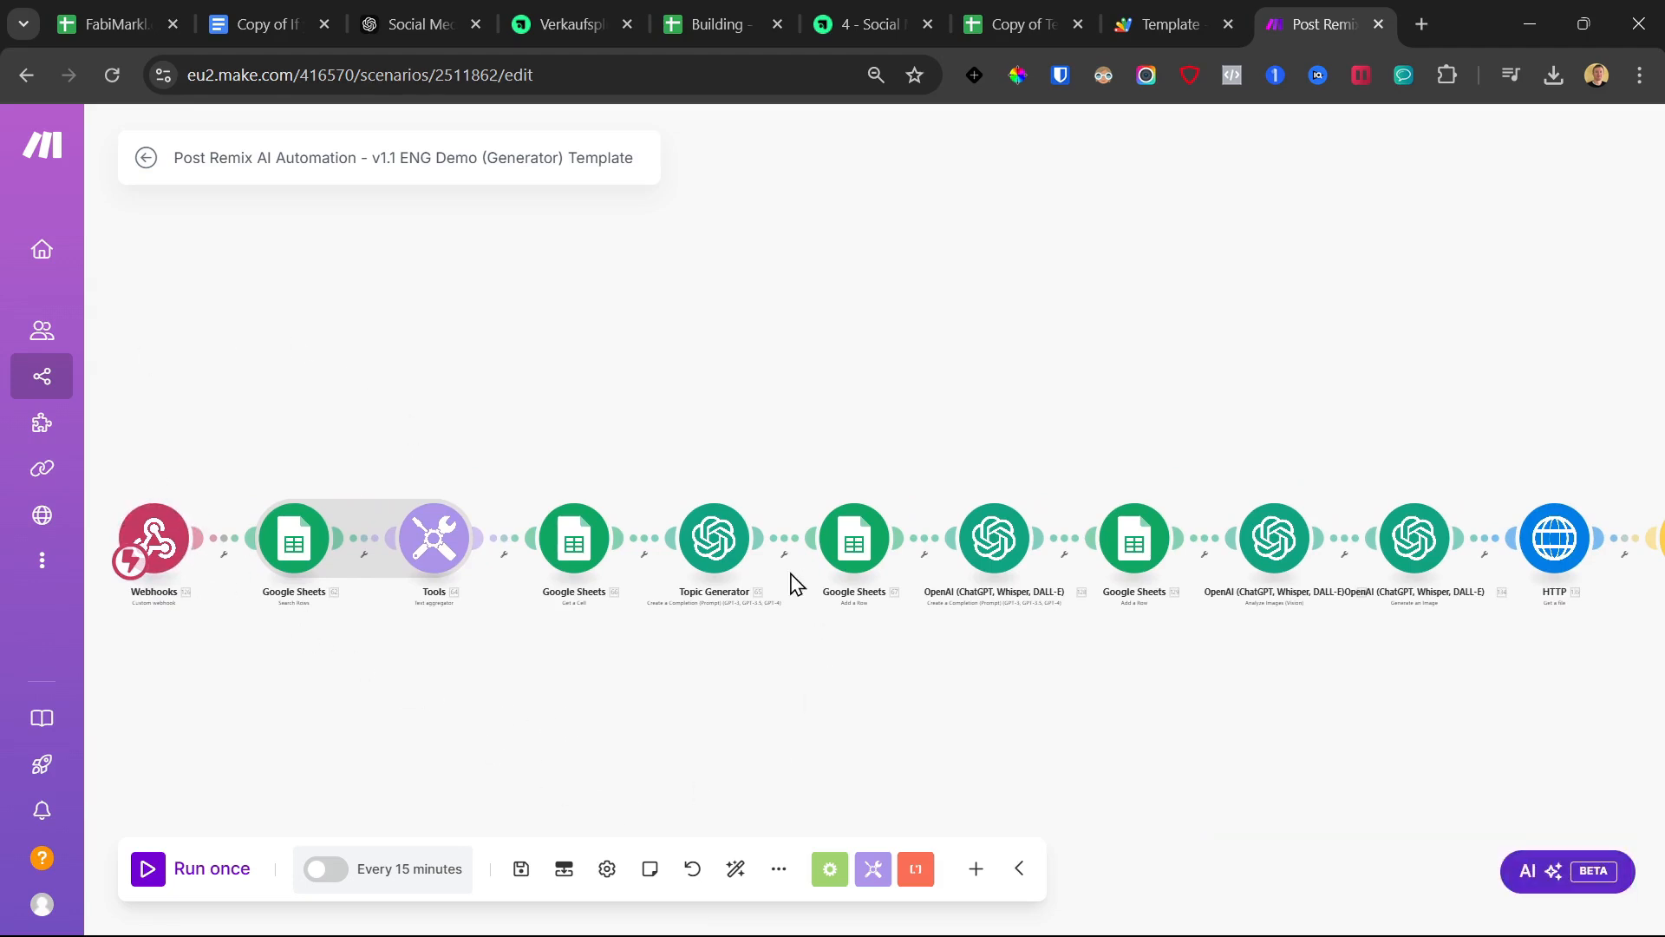
left_click(1067, 553)
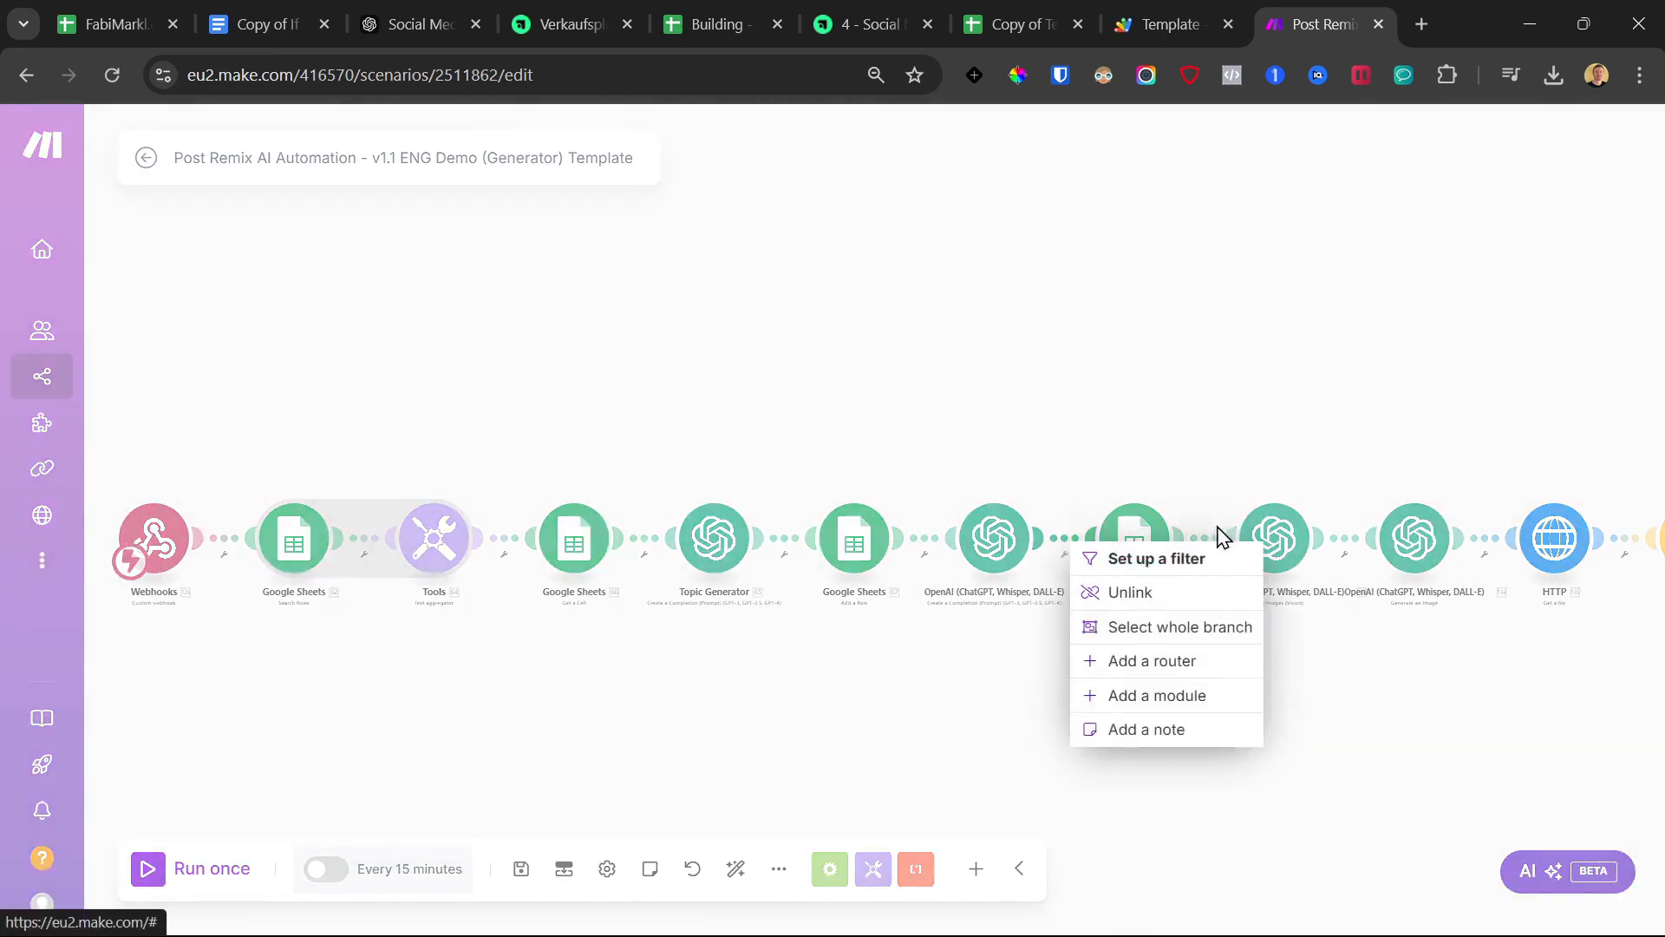
left_click(1201, 545)
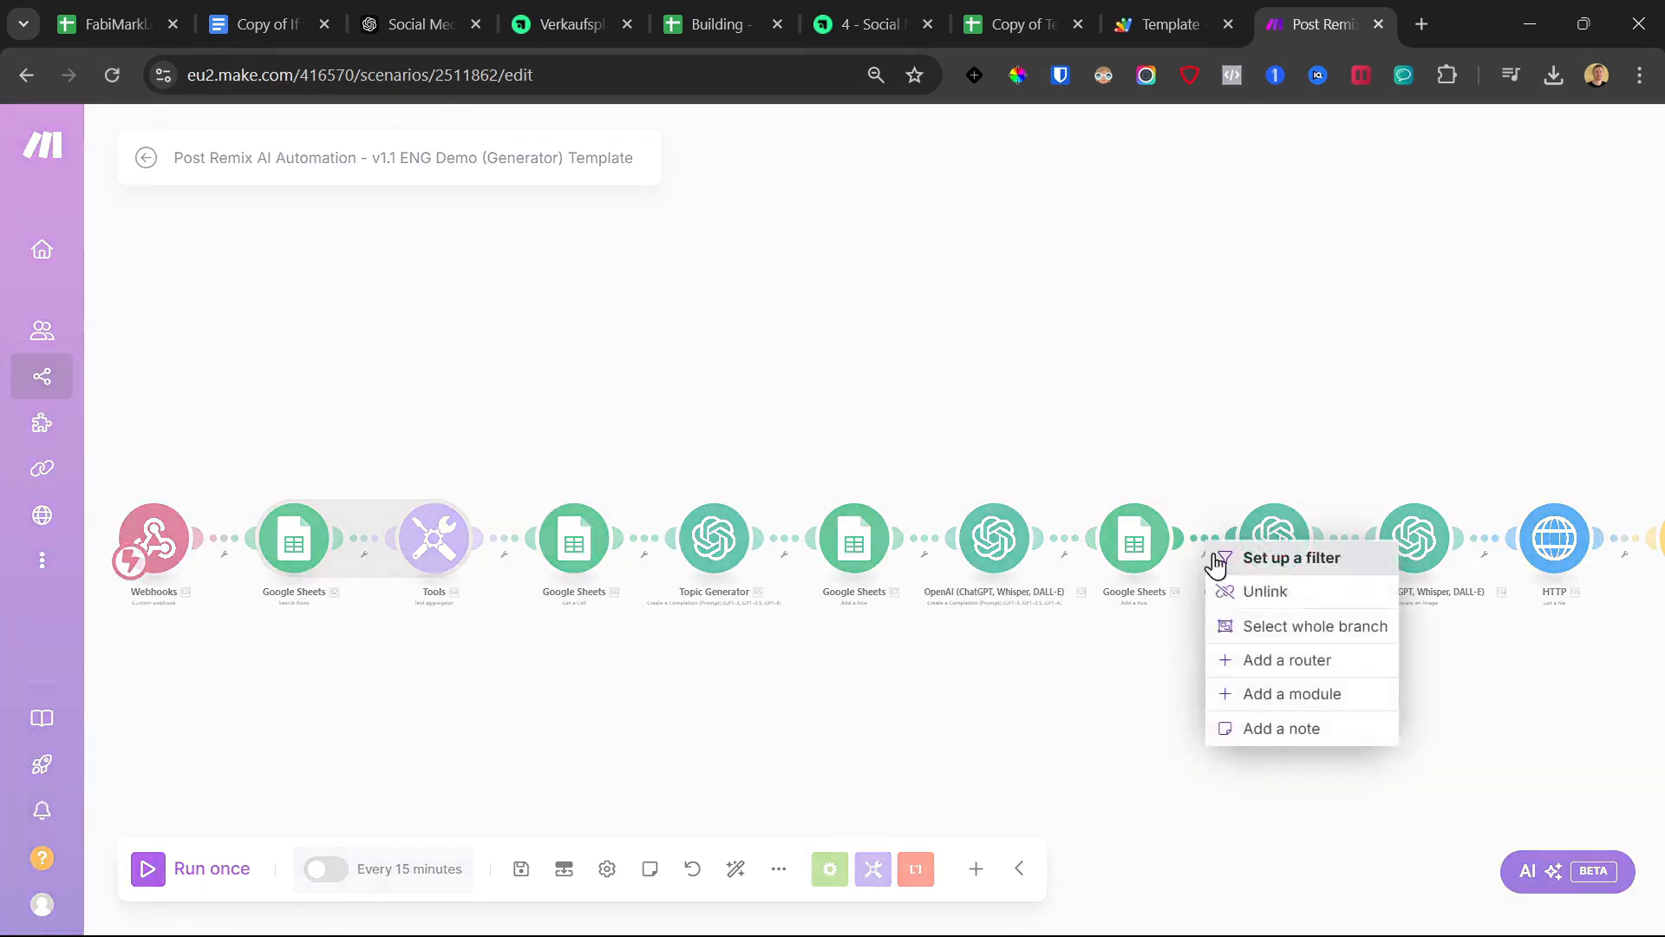
left_click(1252, 598)
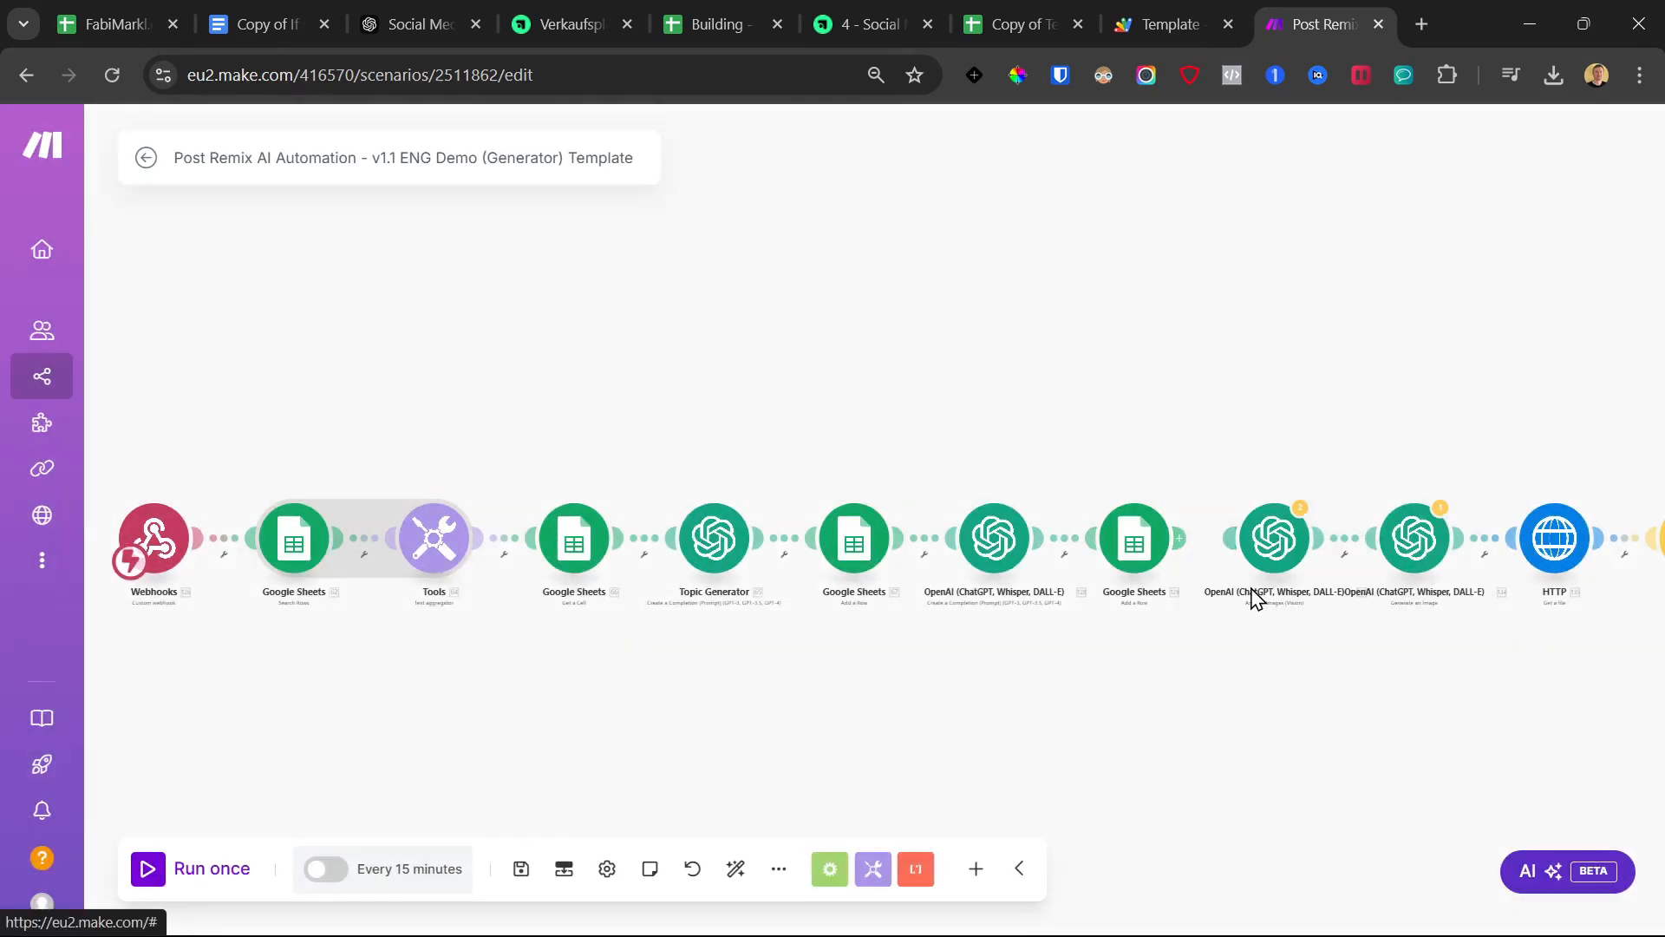
Recheck the post-writing module, save the scenario and run it once to await webhook data
left_click(1139, 544)
left_click(994, 537)
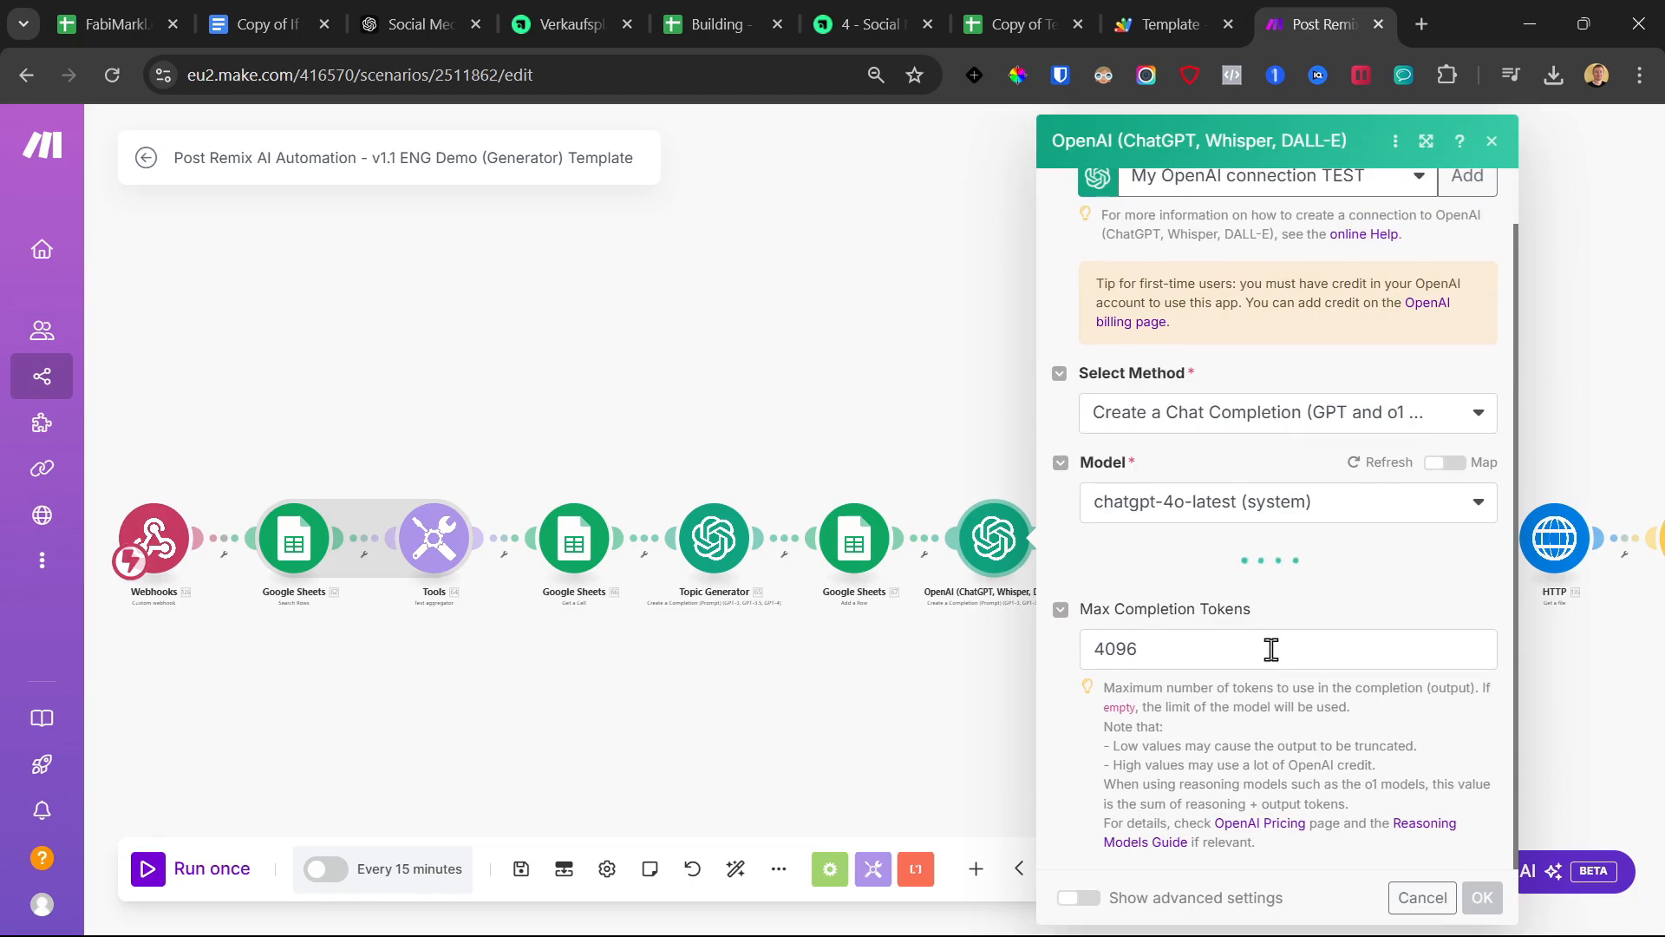
scroll(1267, 648, "down", 5)
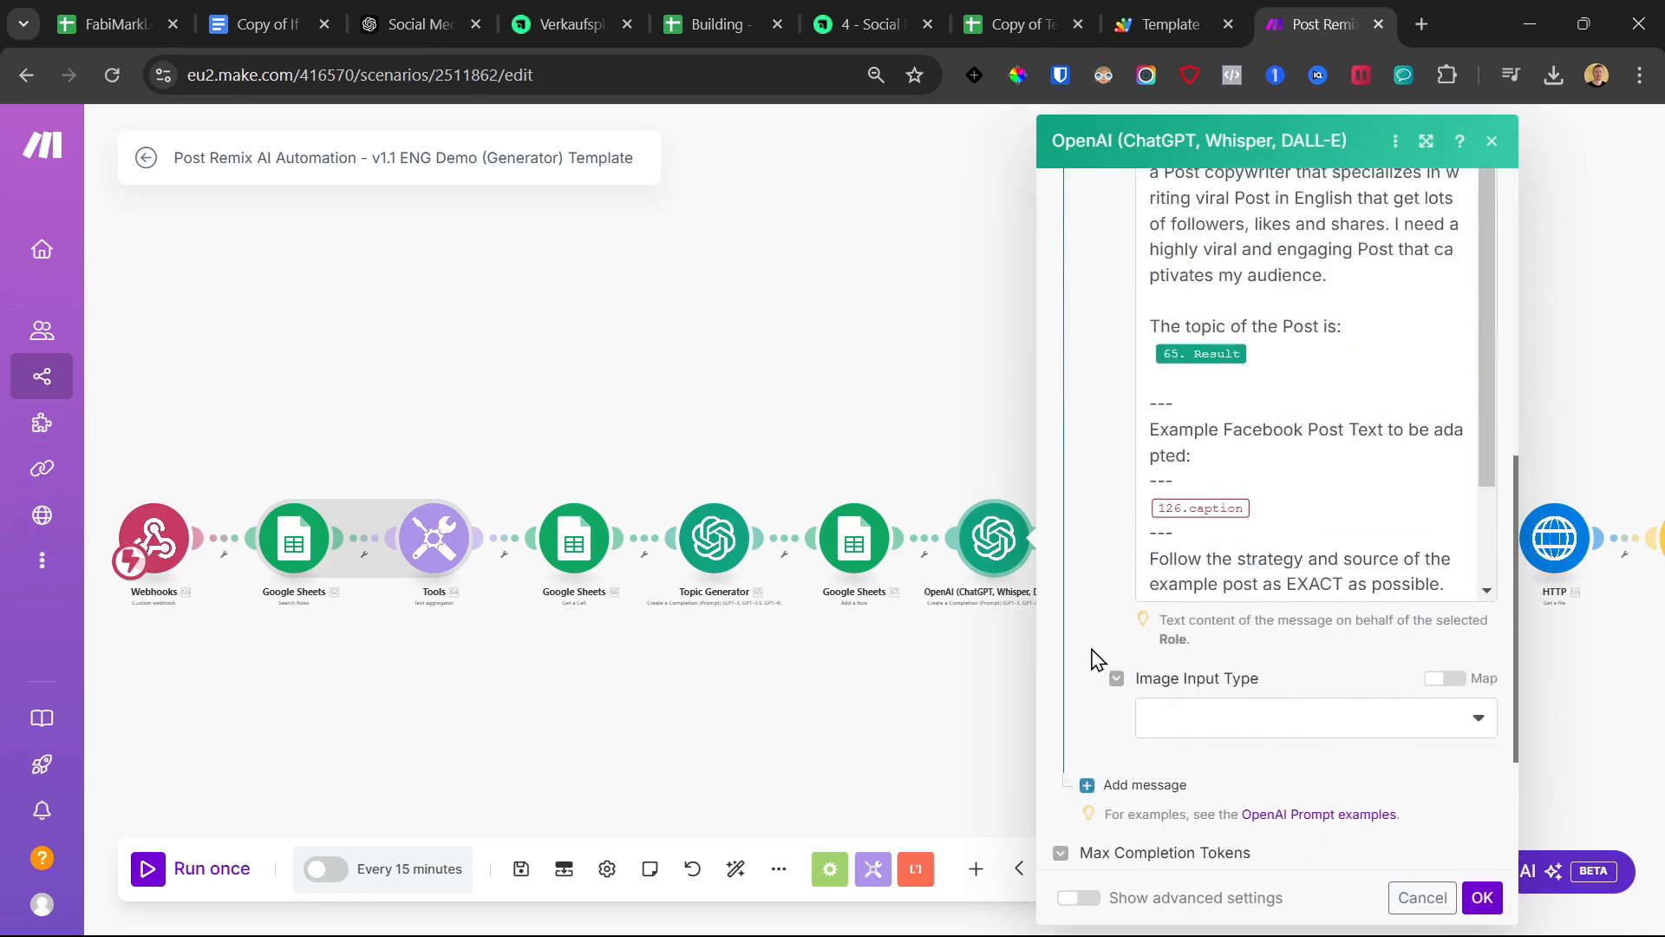
left_click(914, 728)
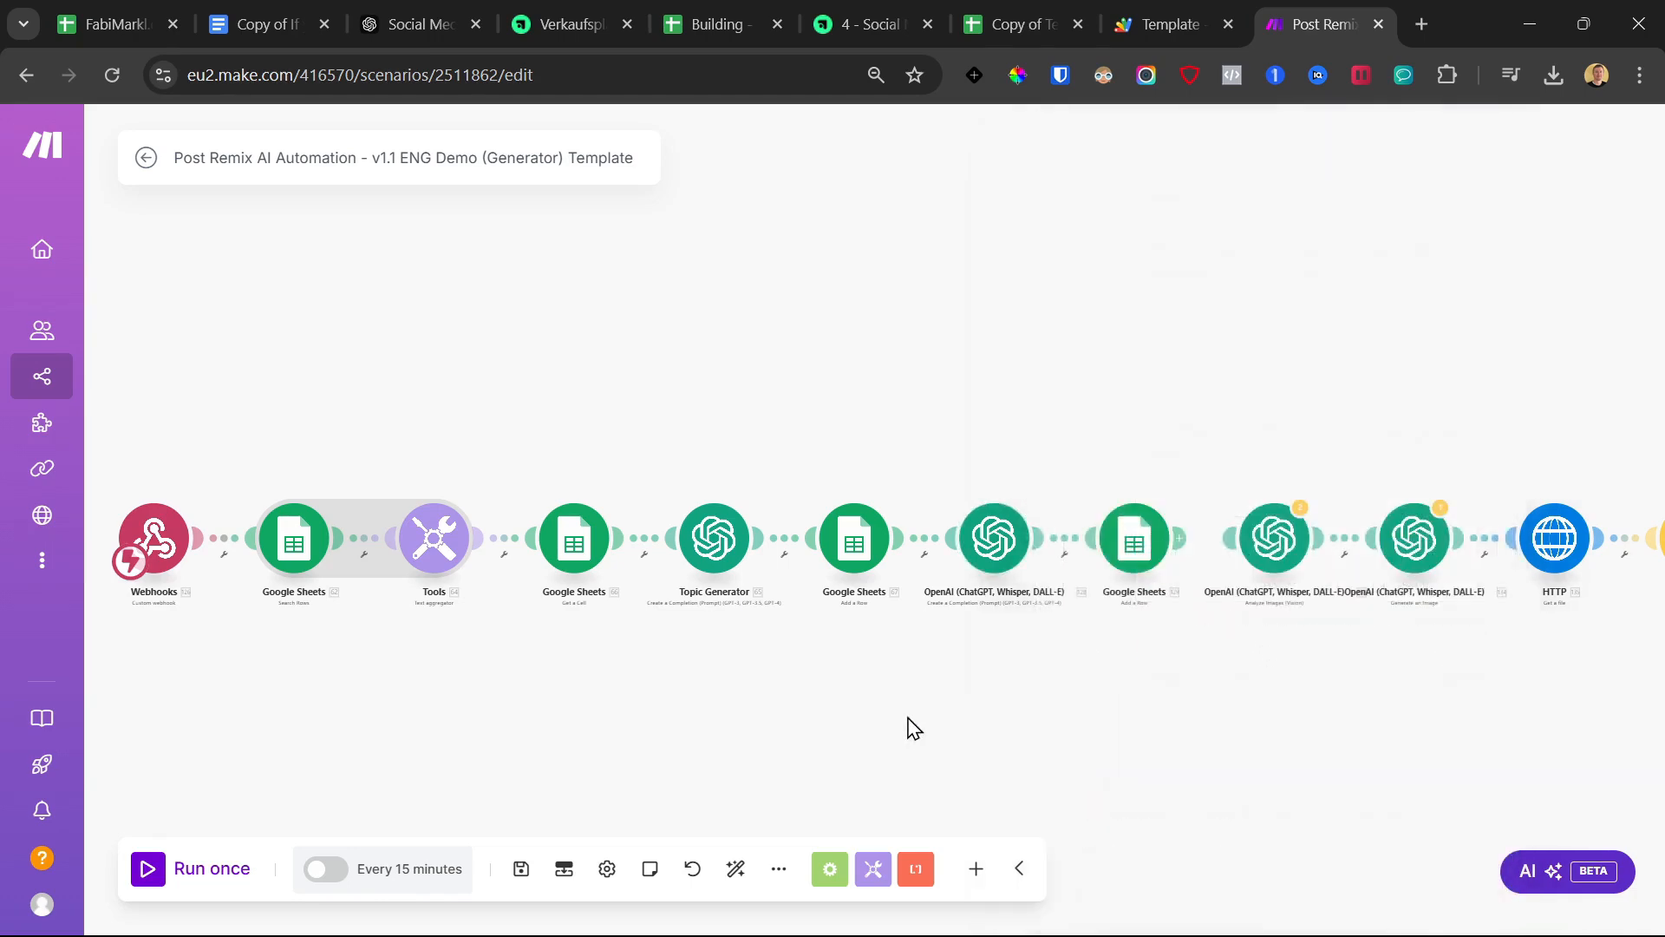
left_click(518, 869)
left_click(157, 871)
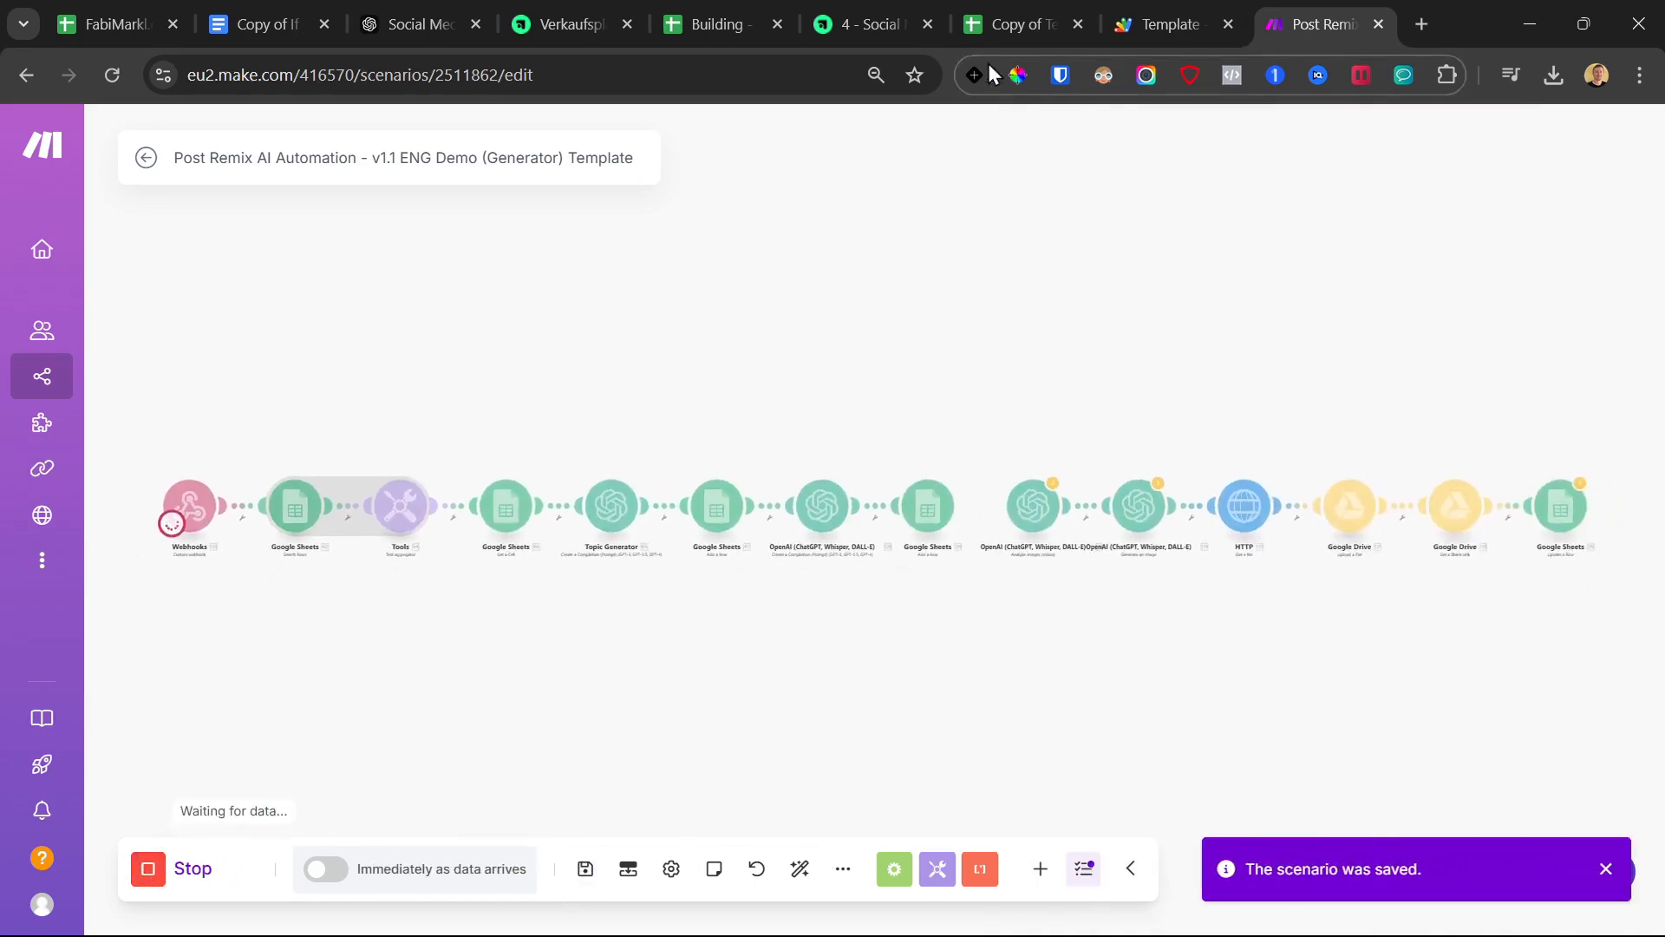
left_click(1172, 12)
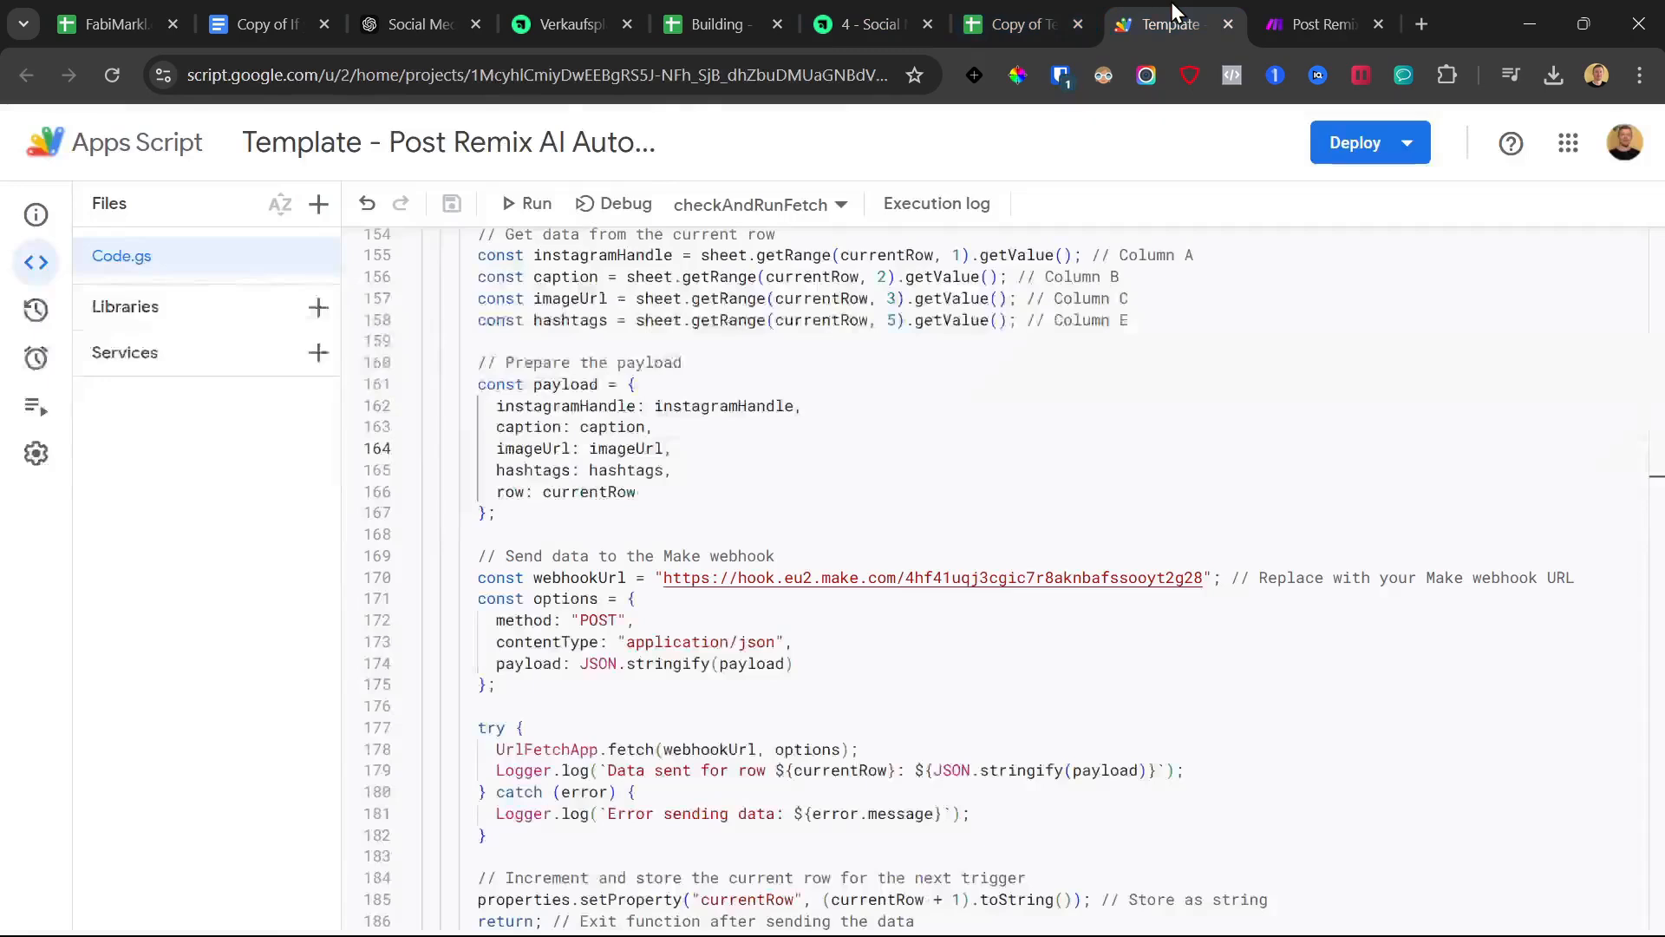
Run sendPostDataToMake so Make receives the post row, then stop the scenario
left_click(757, 205)
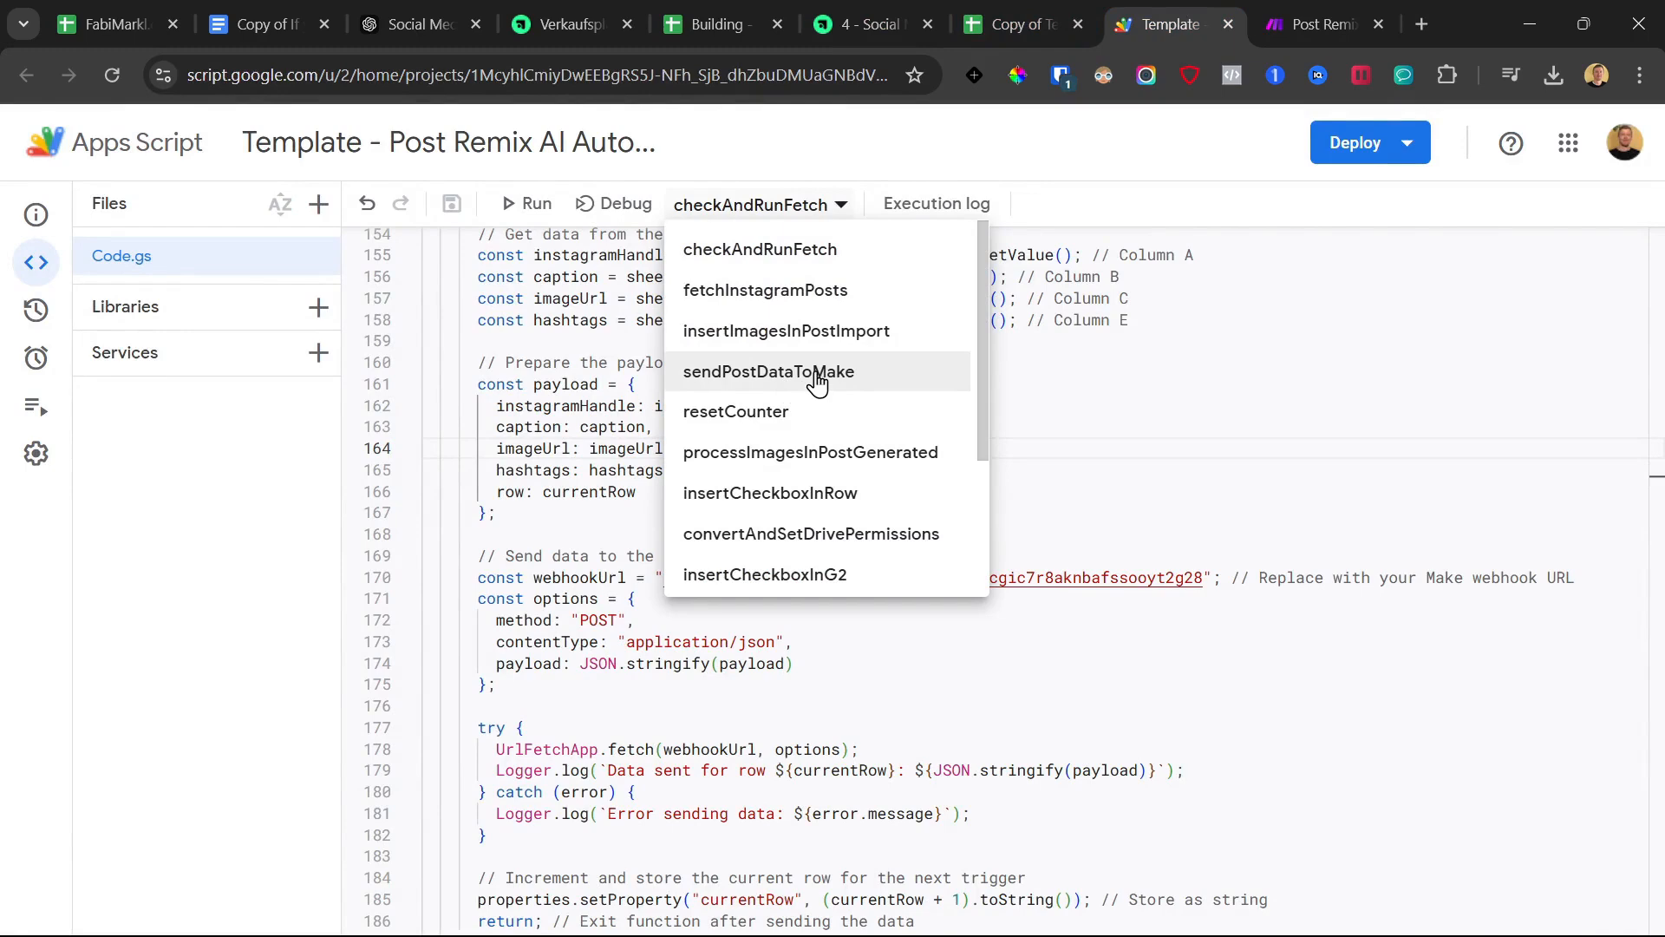
left_click(810, 371)
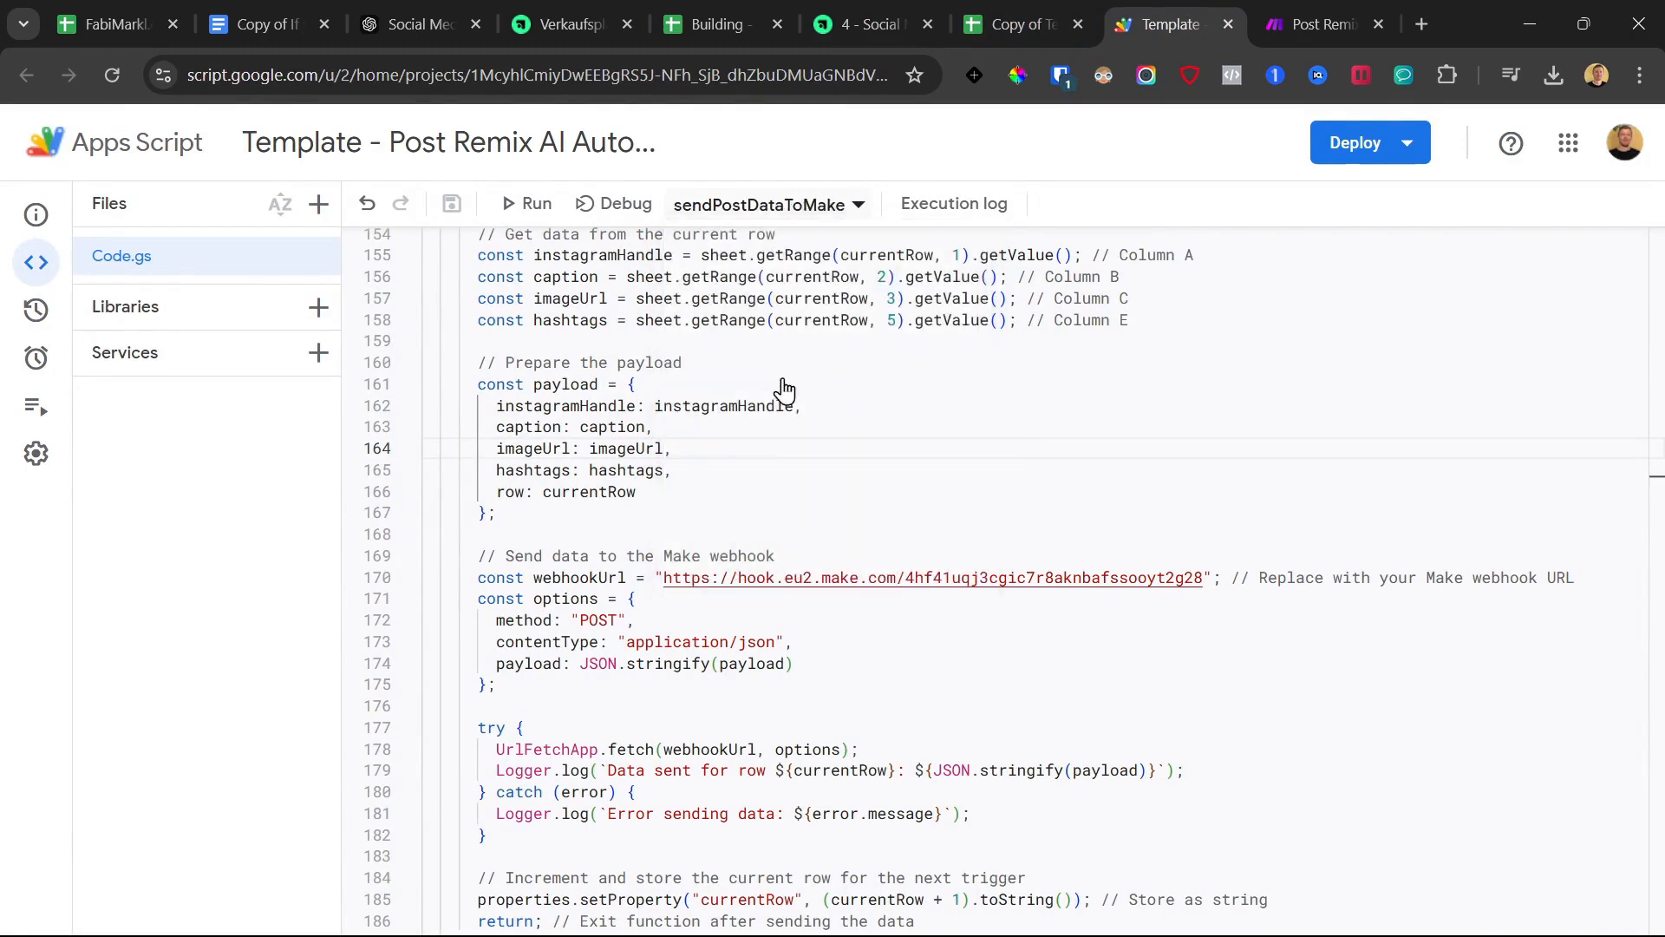
left_click(533, 203)
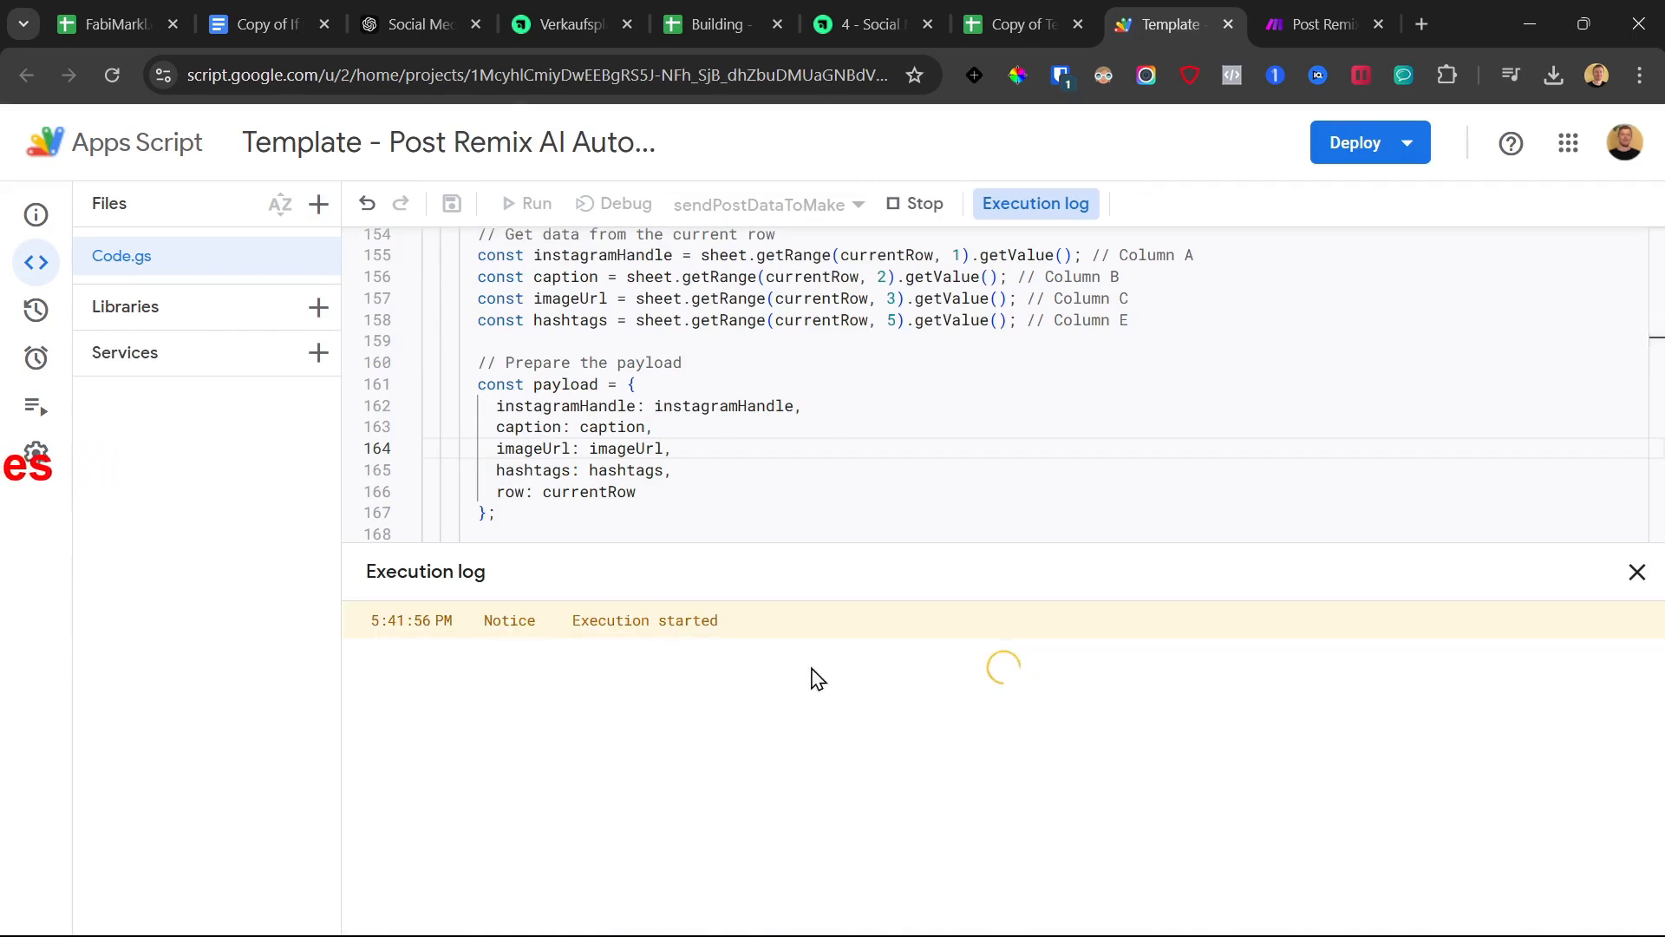
key("ctrl+Tab")
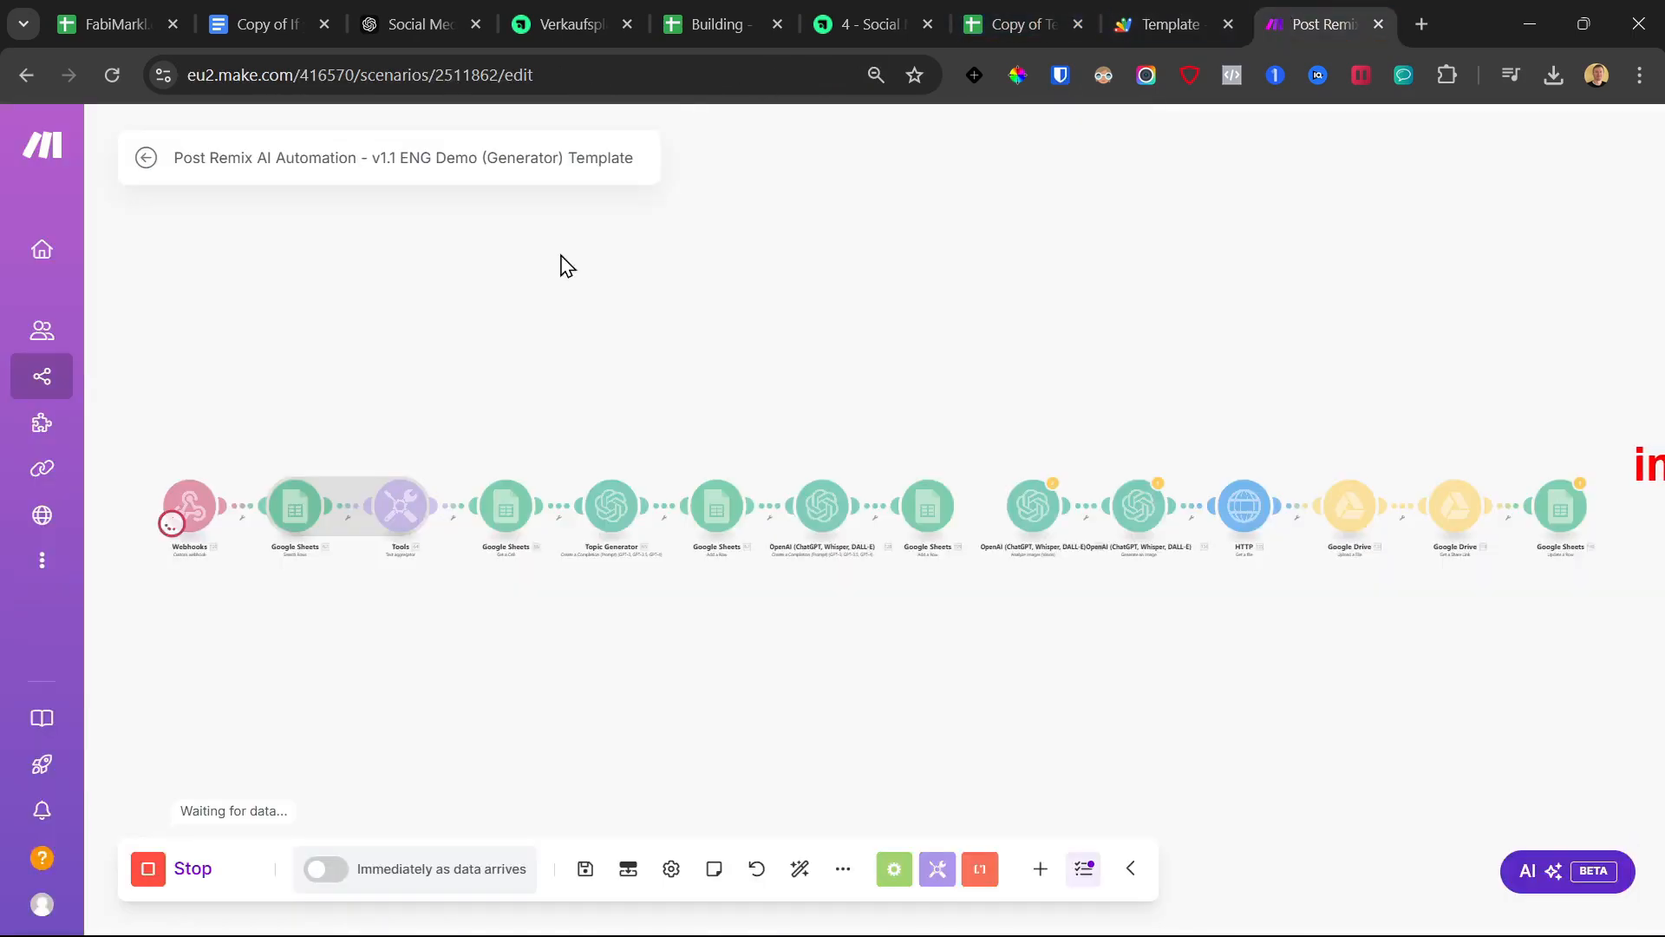
left_click(211, 872)
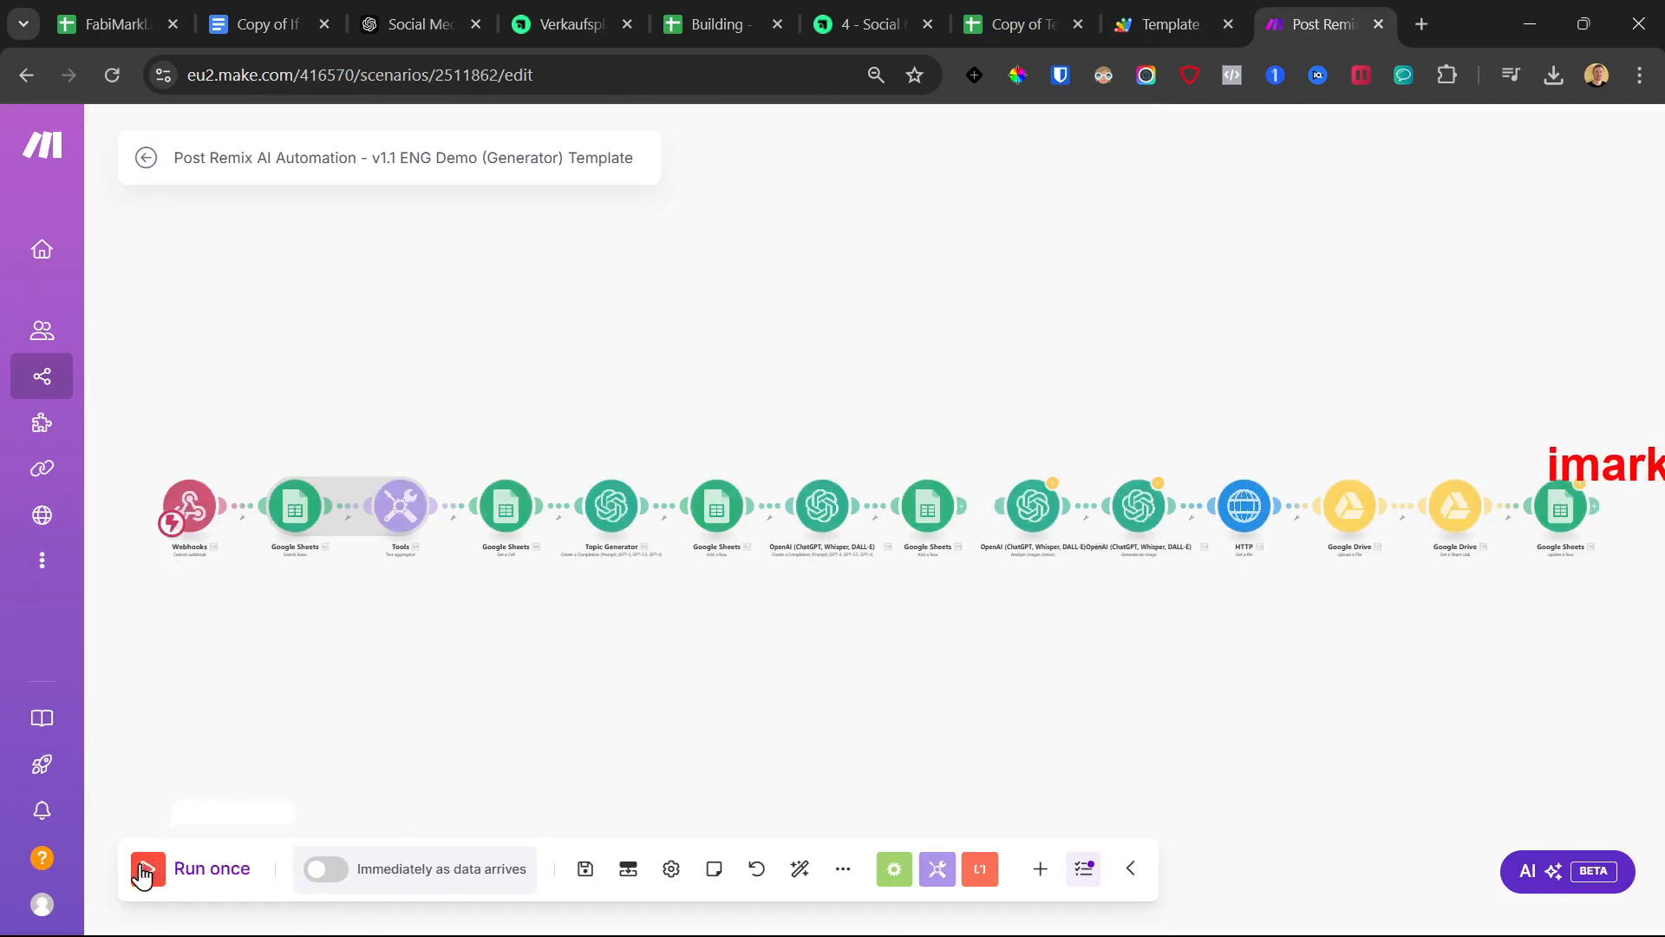
left_click(1015, 17)
left_click(880, 10)
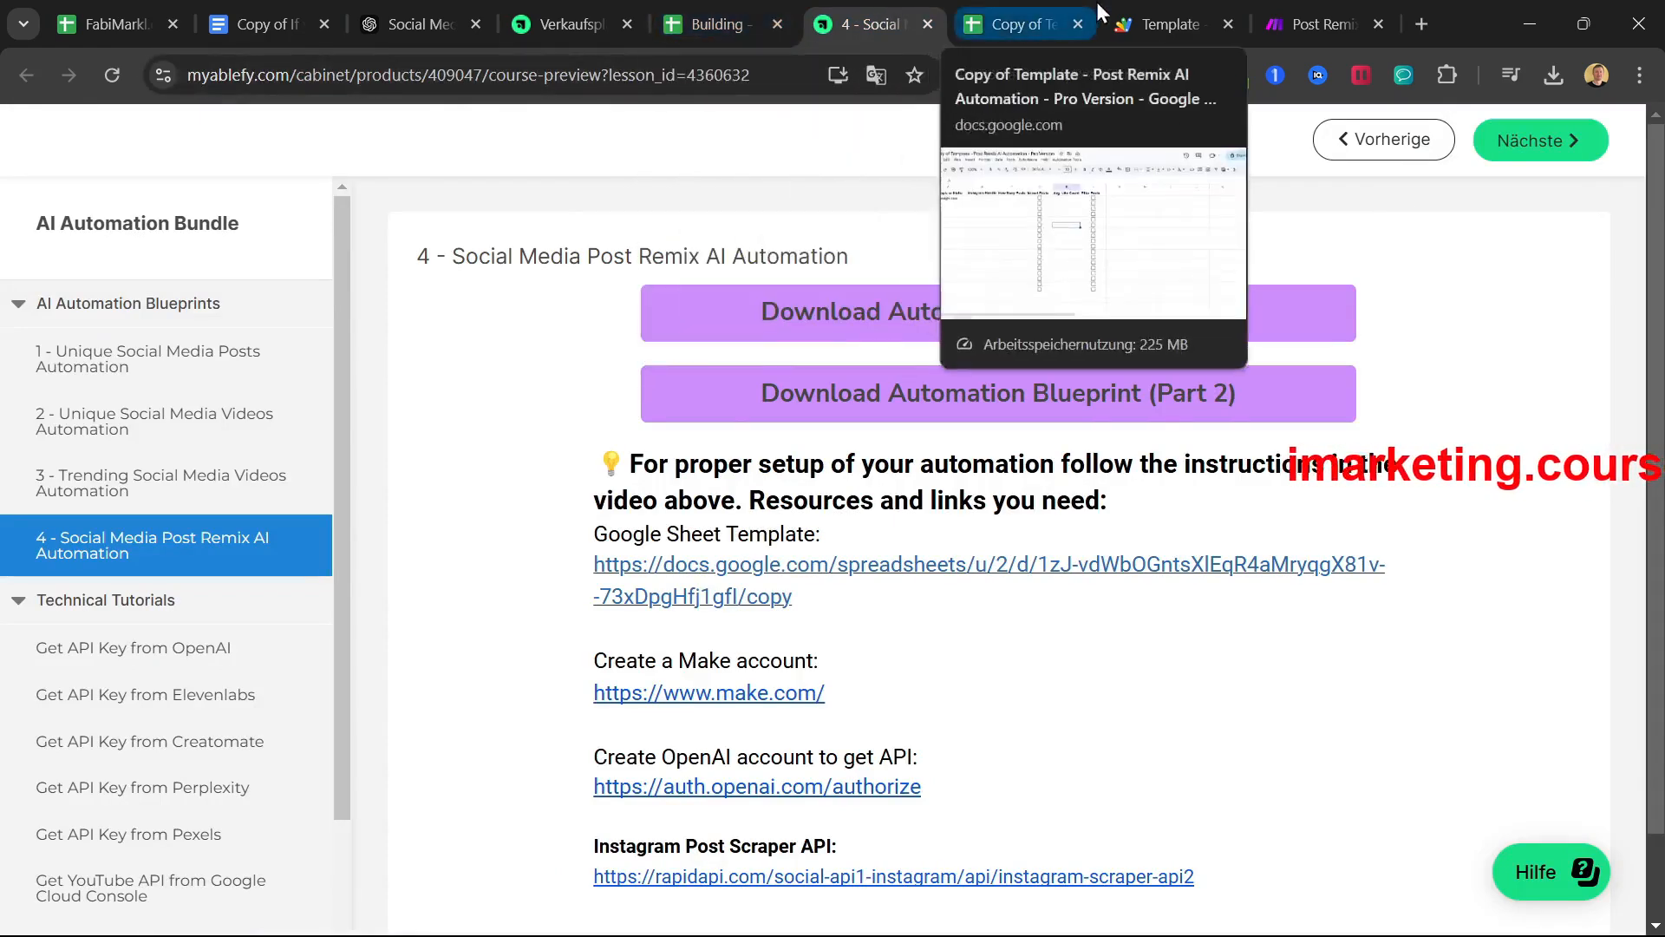
left_click(1194, 2)
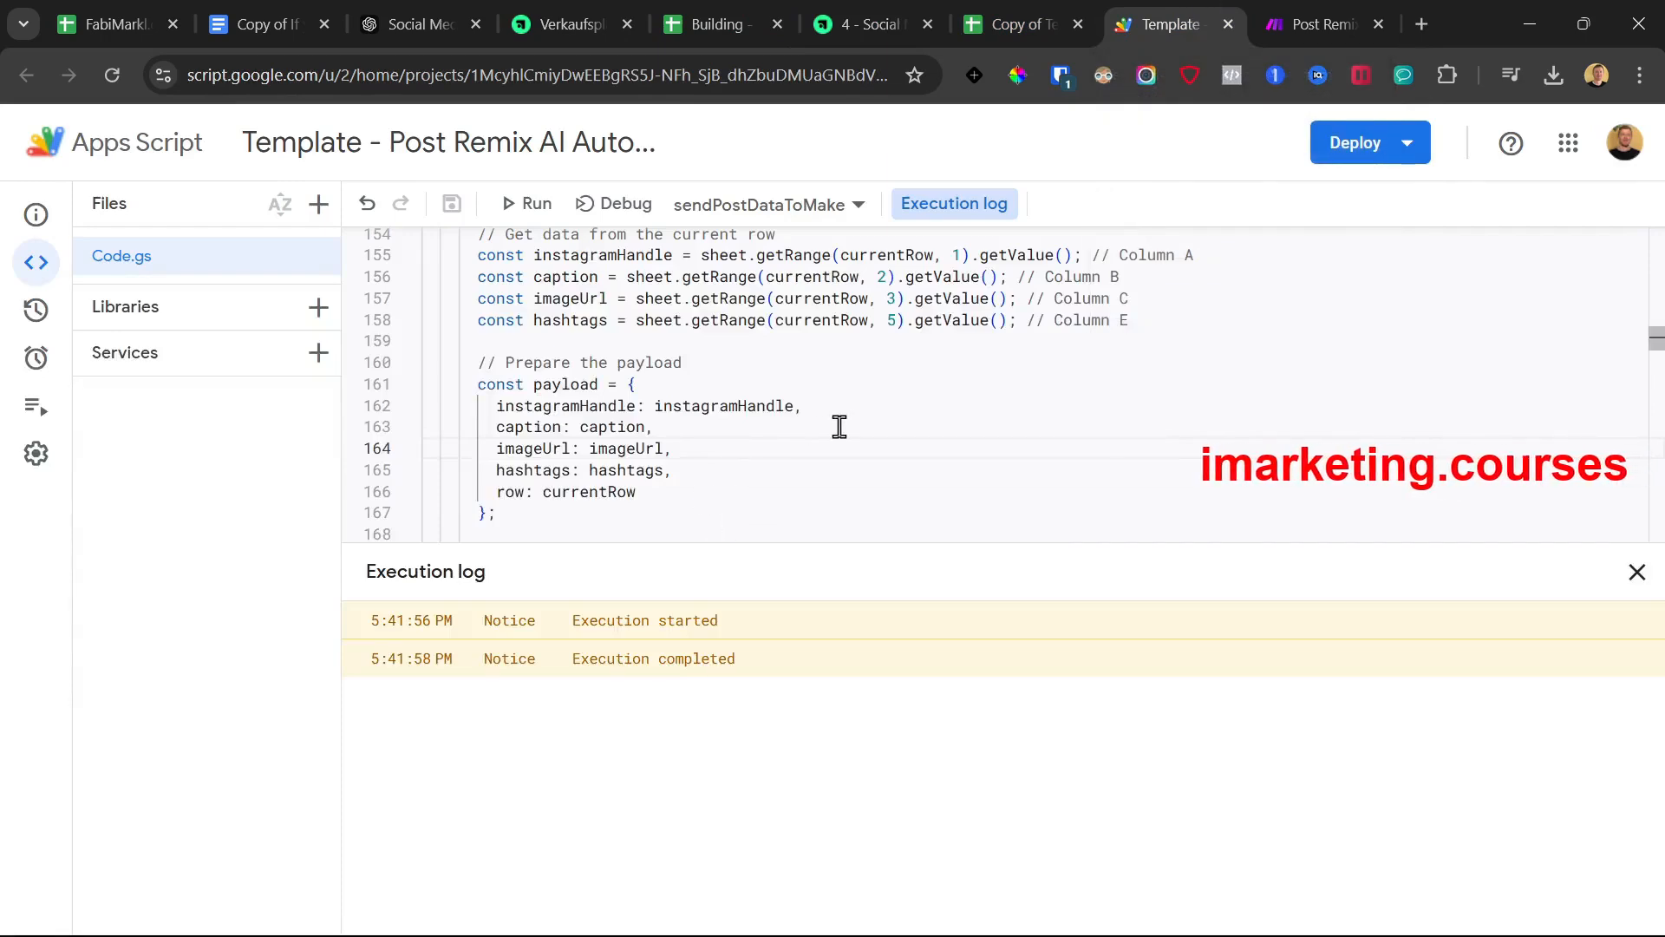
Go back to the course lesson and open its Instagram scraper API link
scroll(841, 431, "up", 6)
scroll(841, 431, "up", 5)
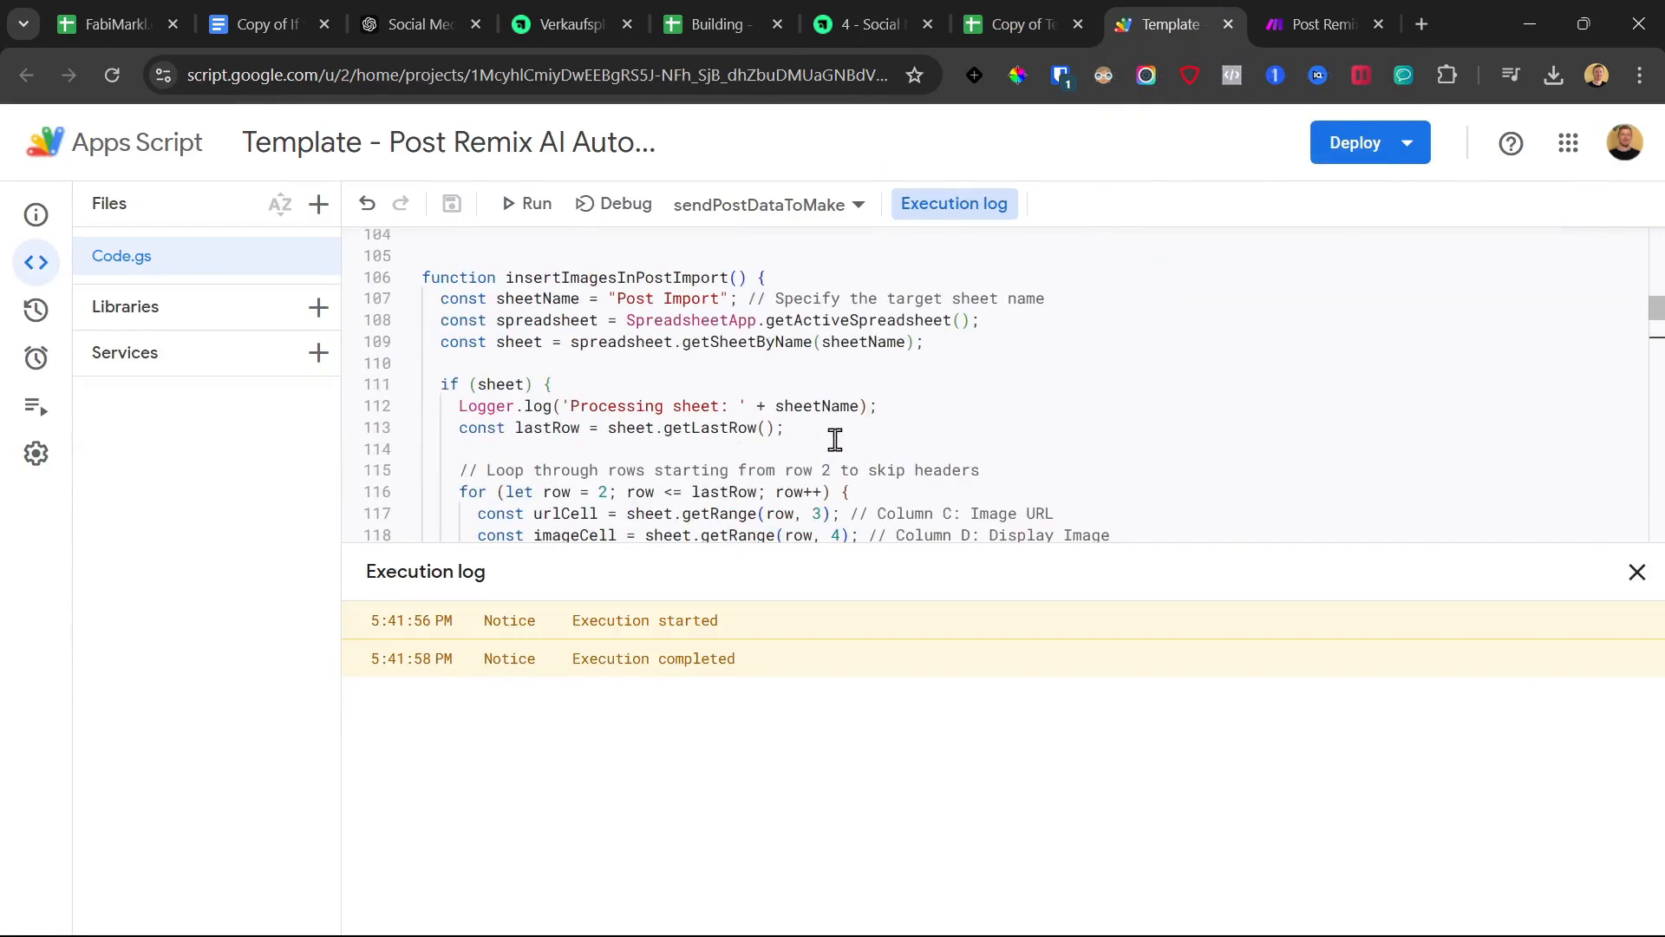
scroll(619, 339, "up", 10)
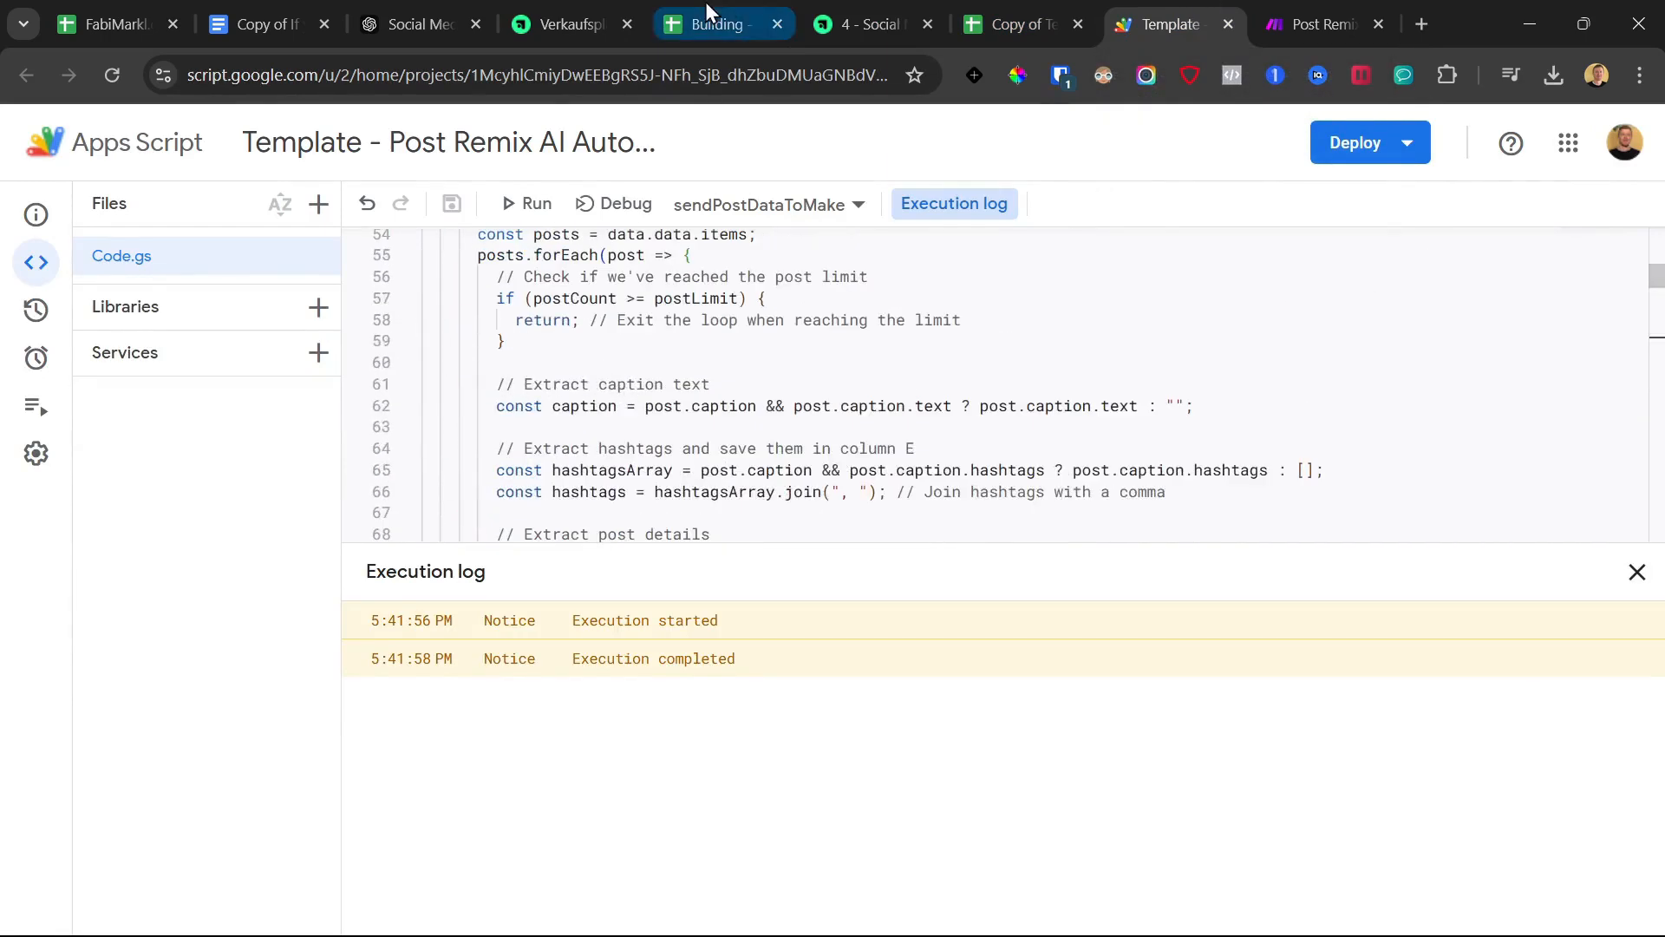
left_click(857, 24)
scroll(650, 624, "down", 1)
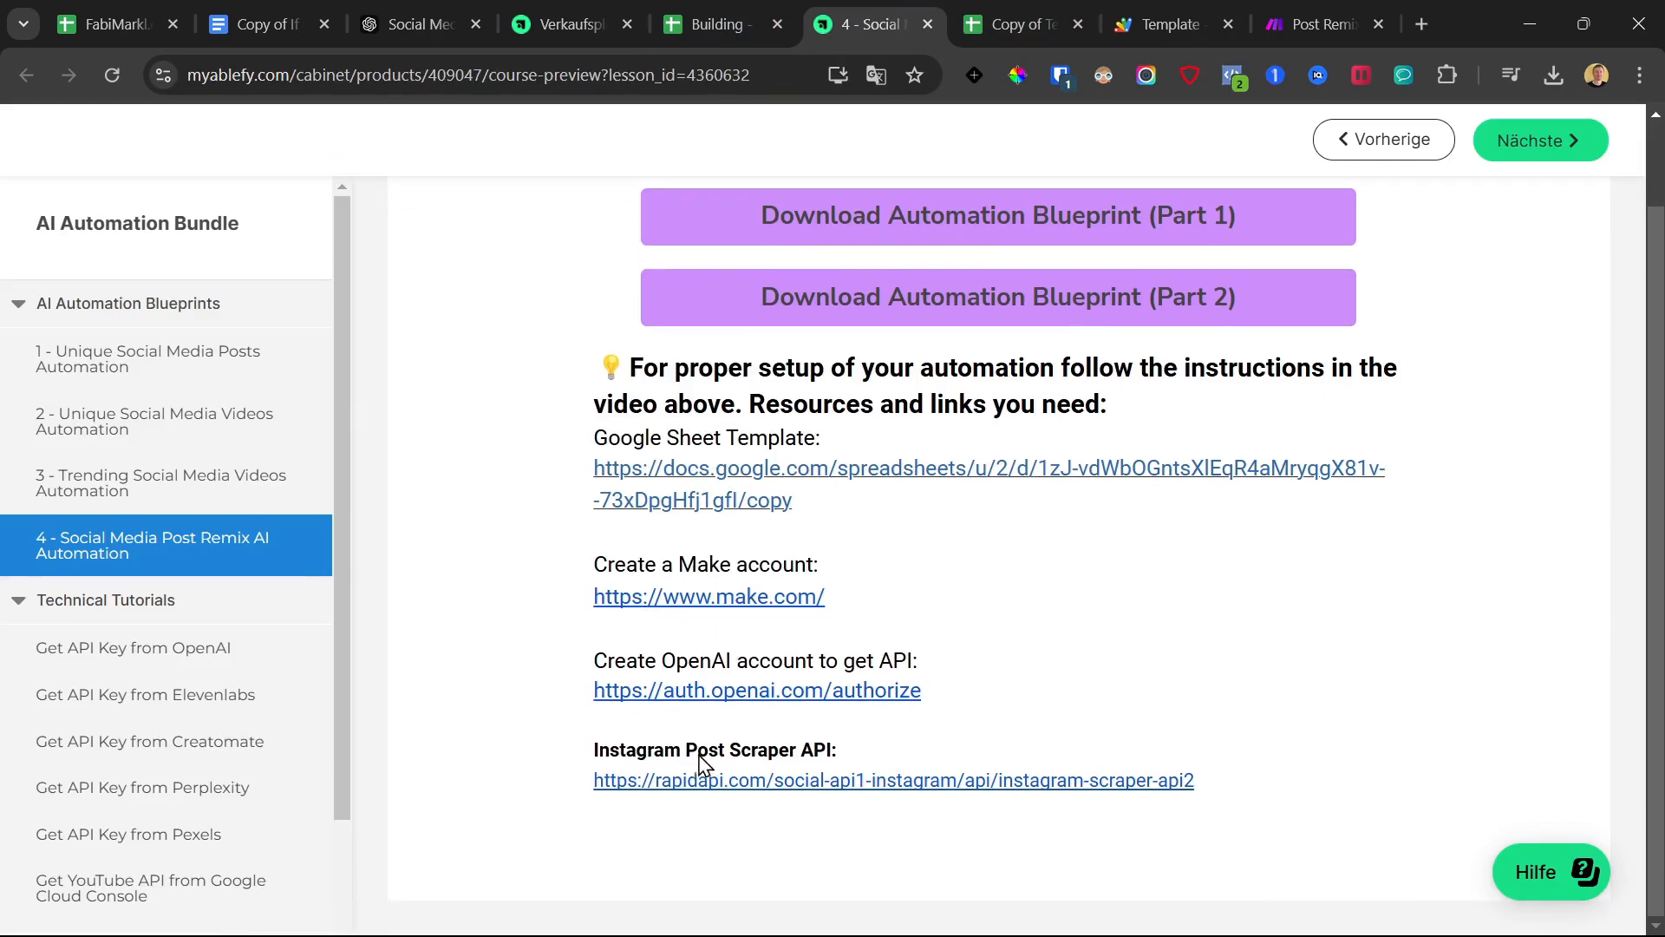
left_click(754, 783)
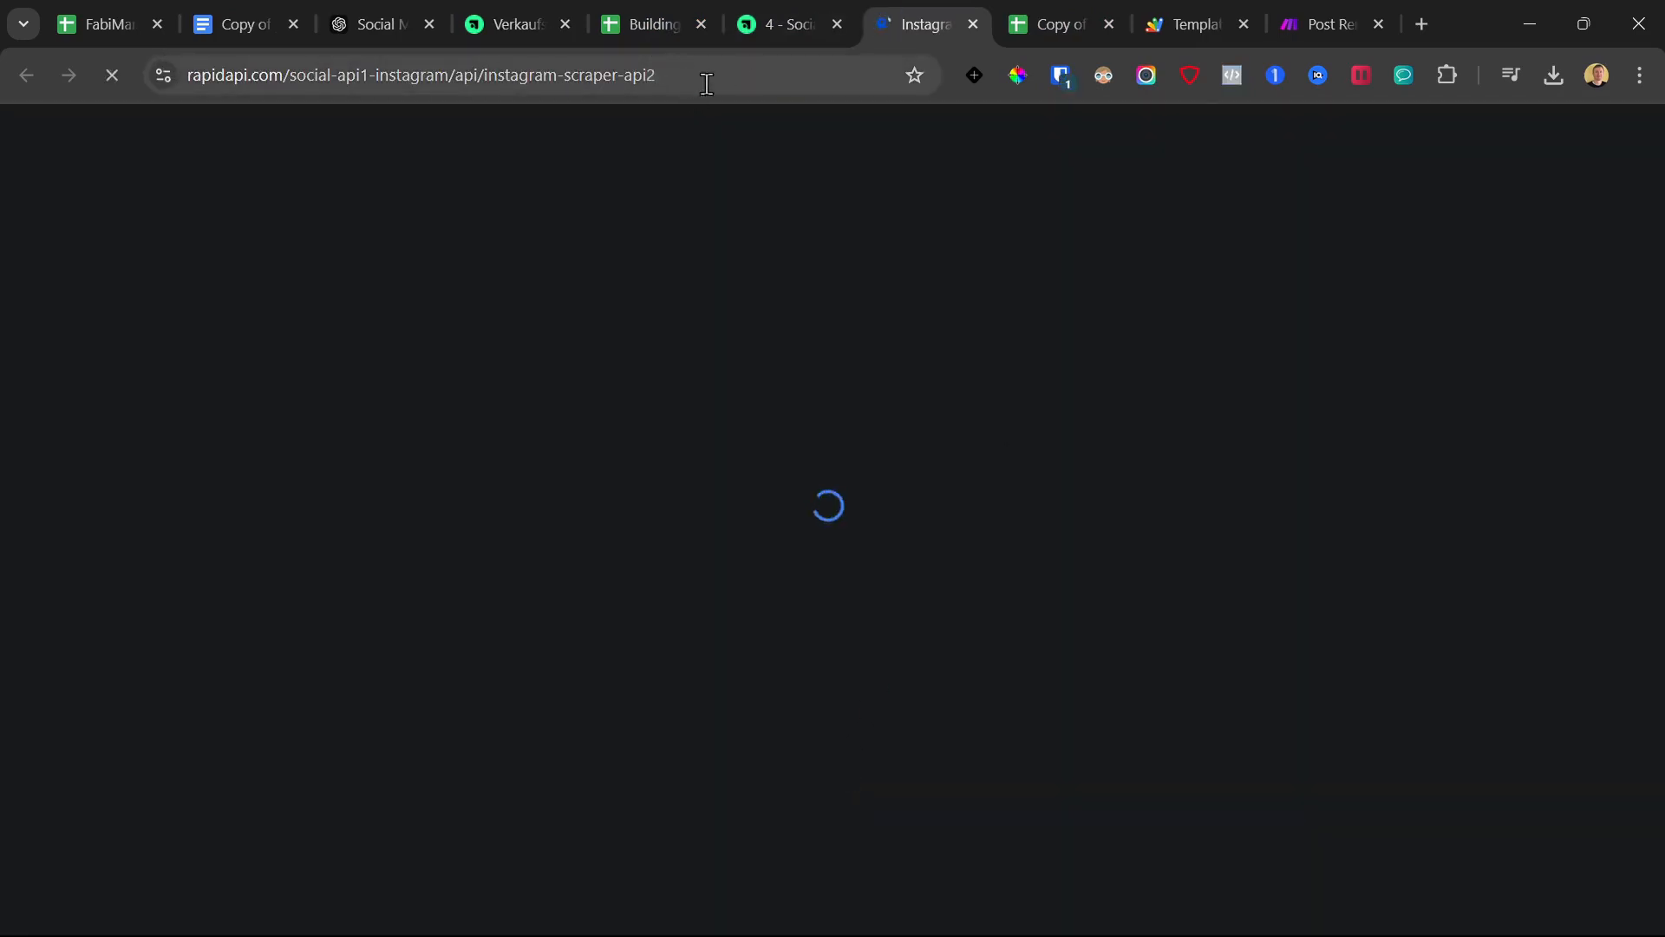
Look over the Instagram Scraper API page, then open the YouTube Transcript API key lesson
left_click(785, 12)
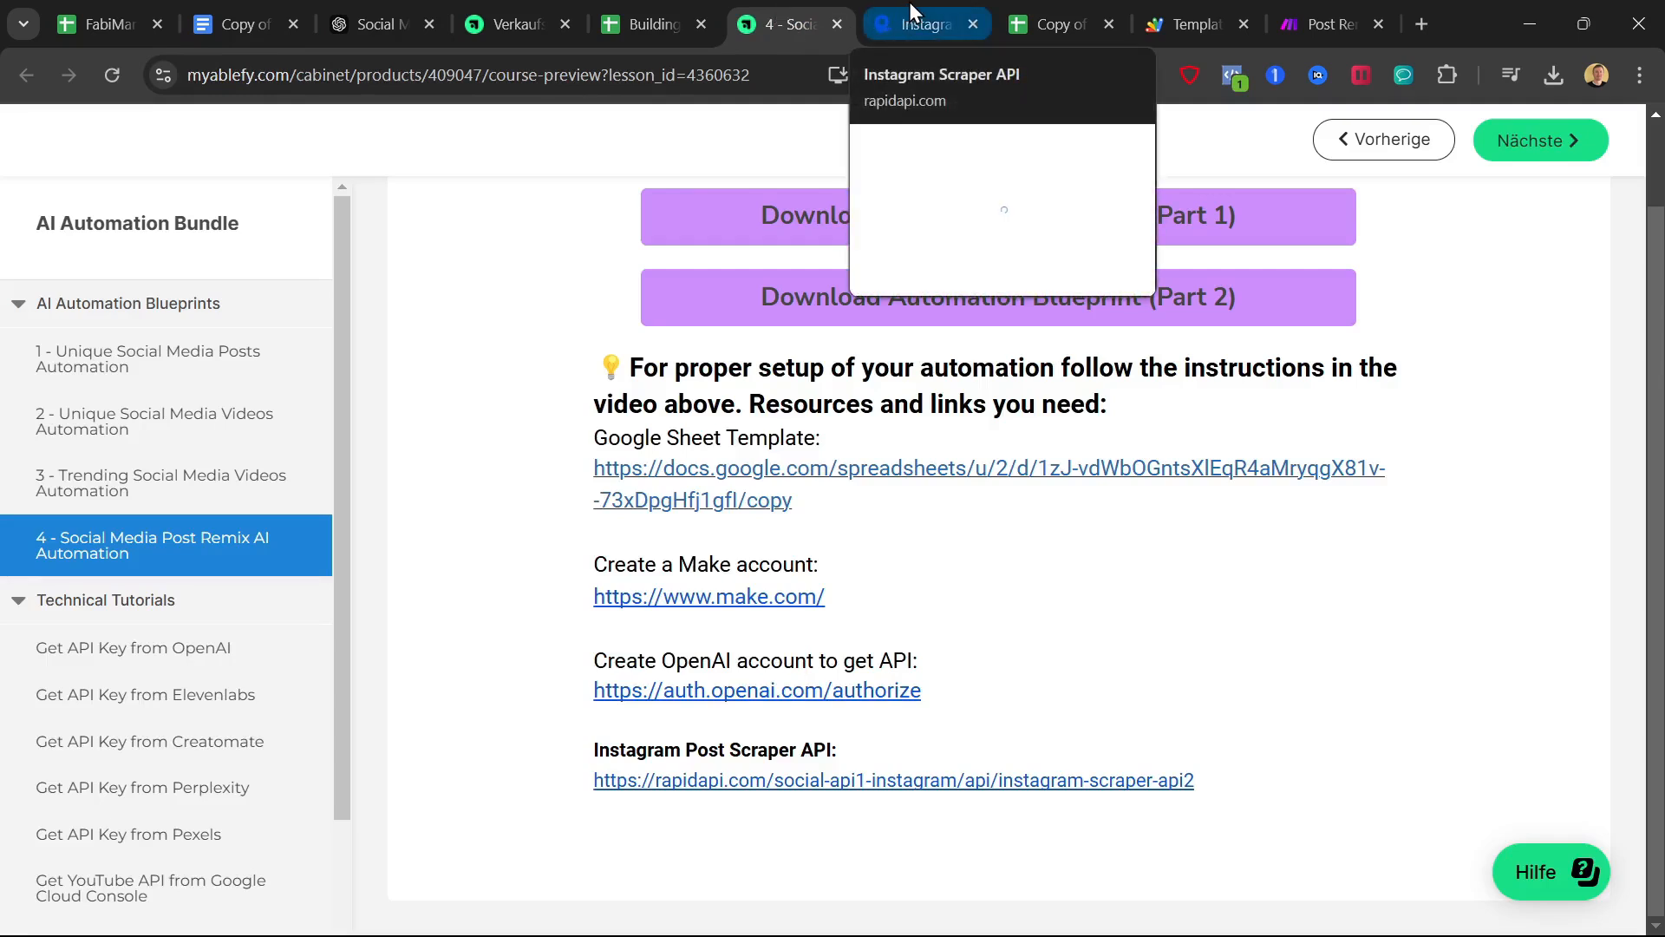
left_click(882, 914)
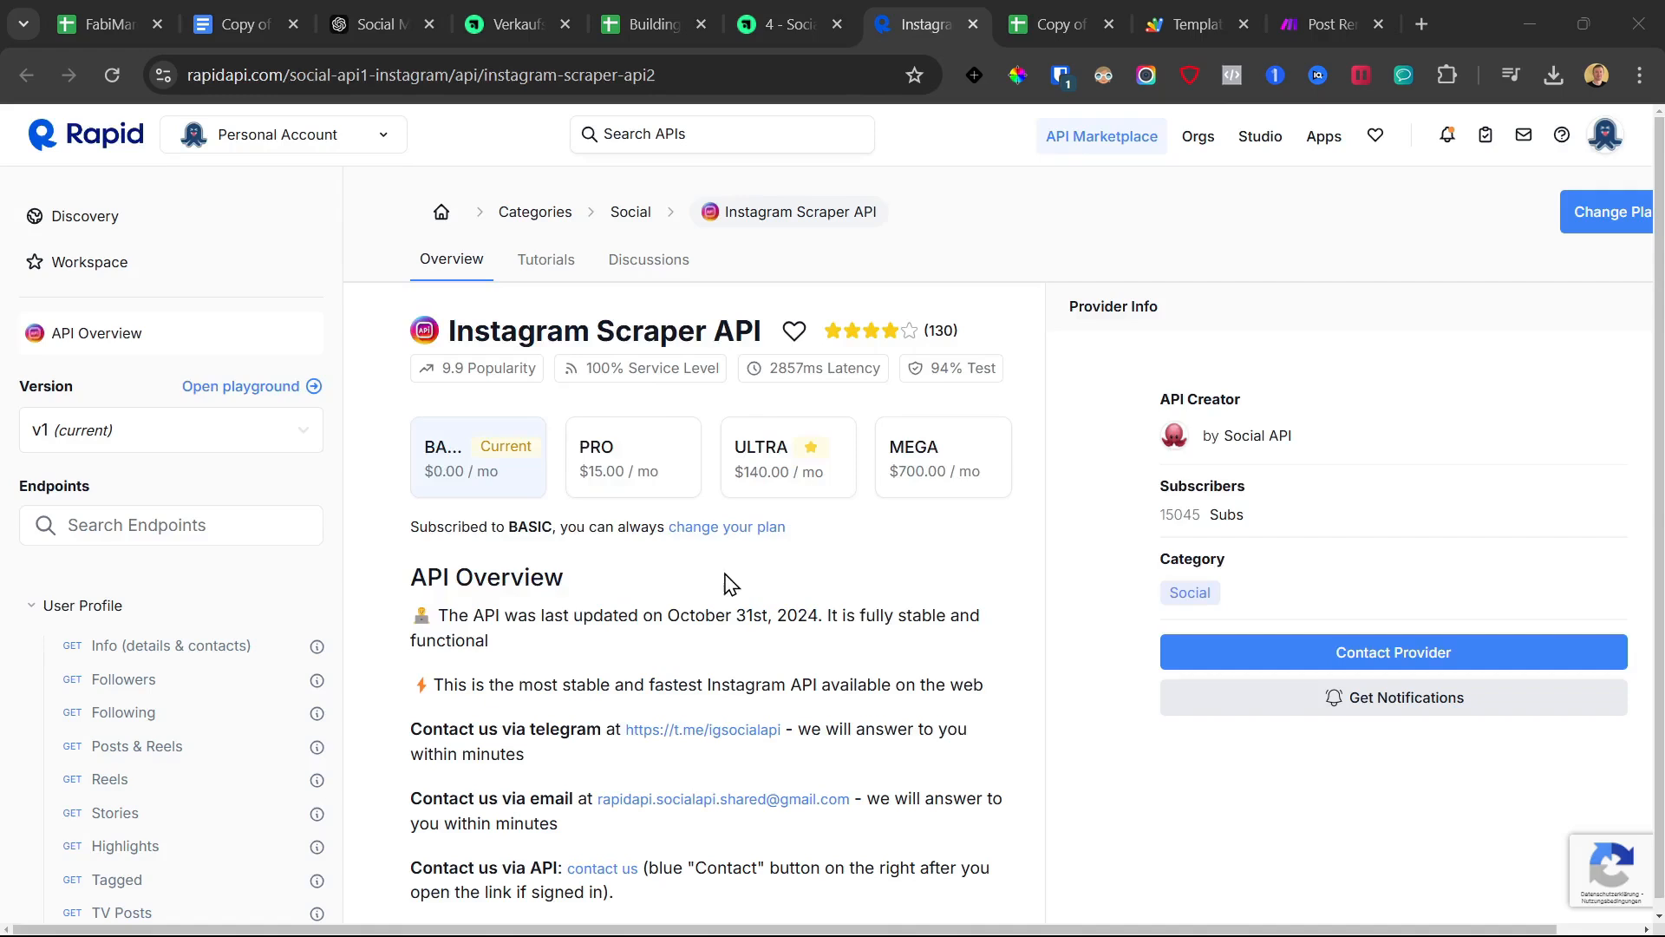
key("alt+Tab")
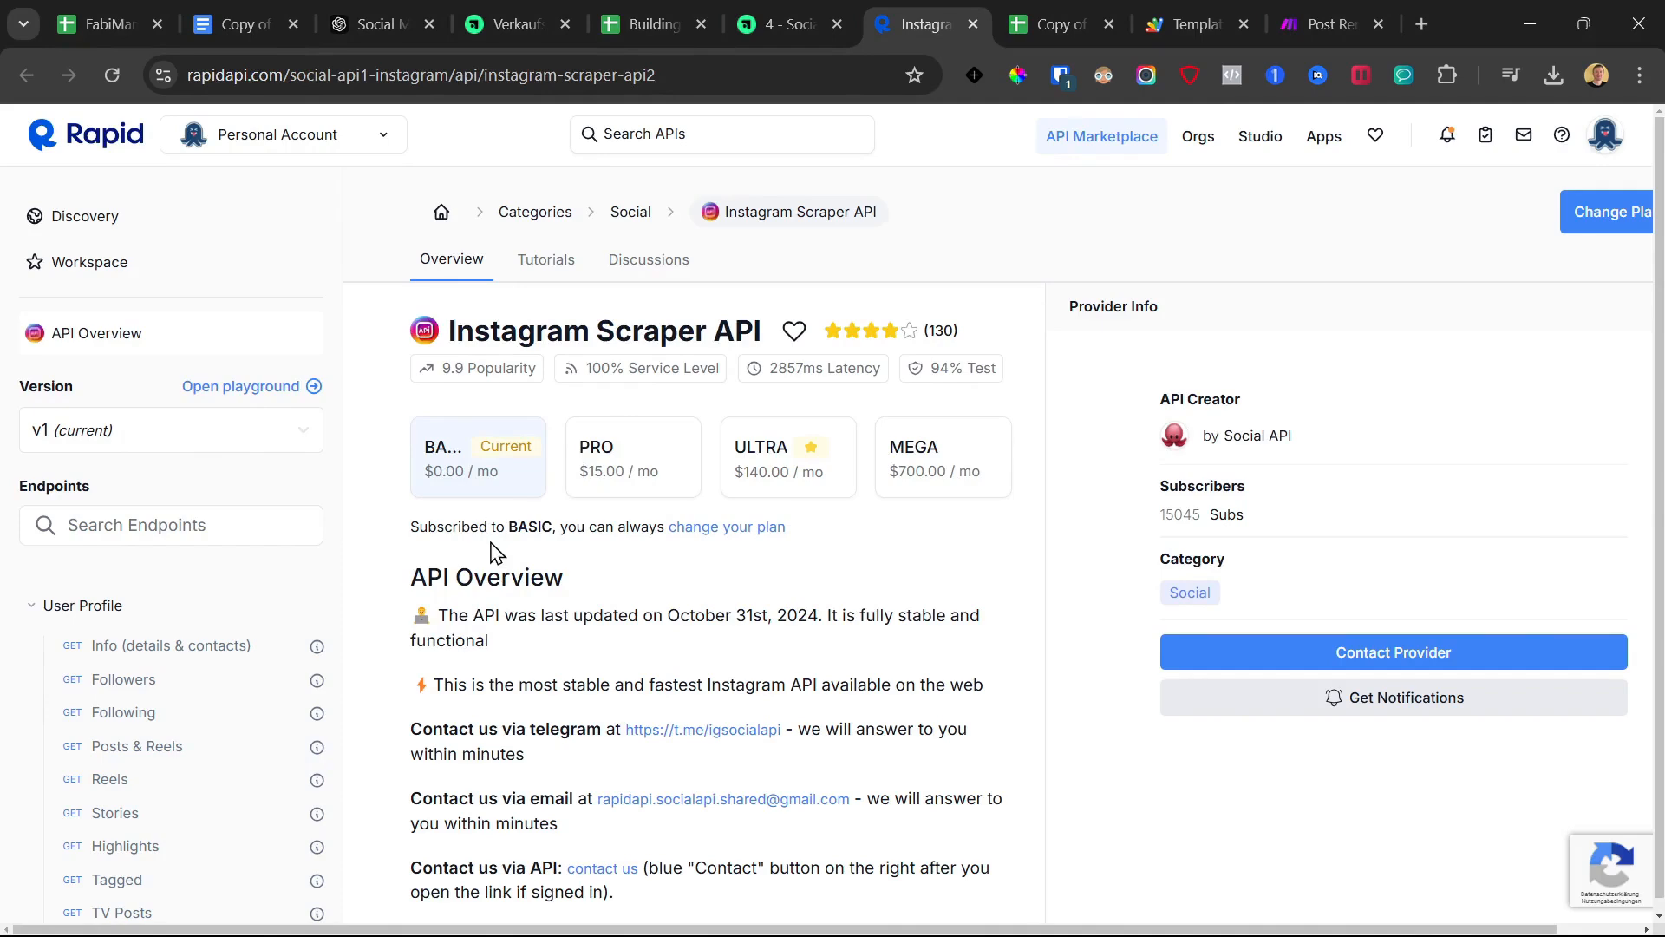
scroll(568, 598, "down", 1)
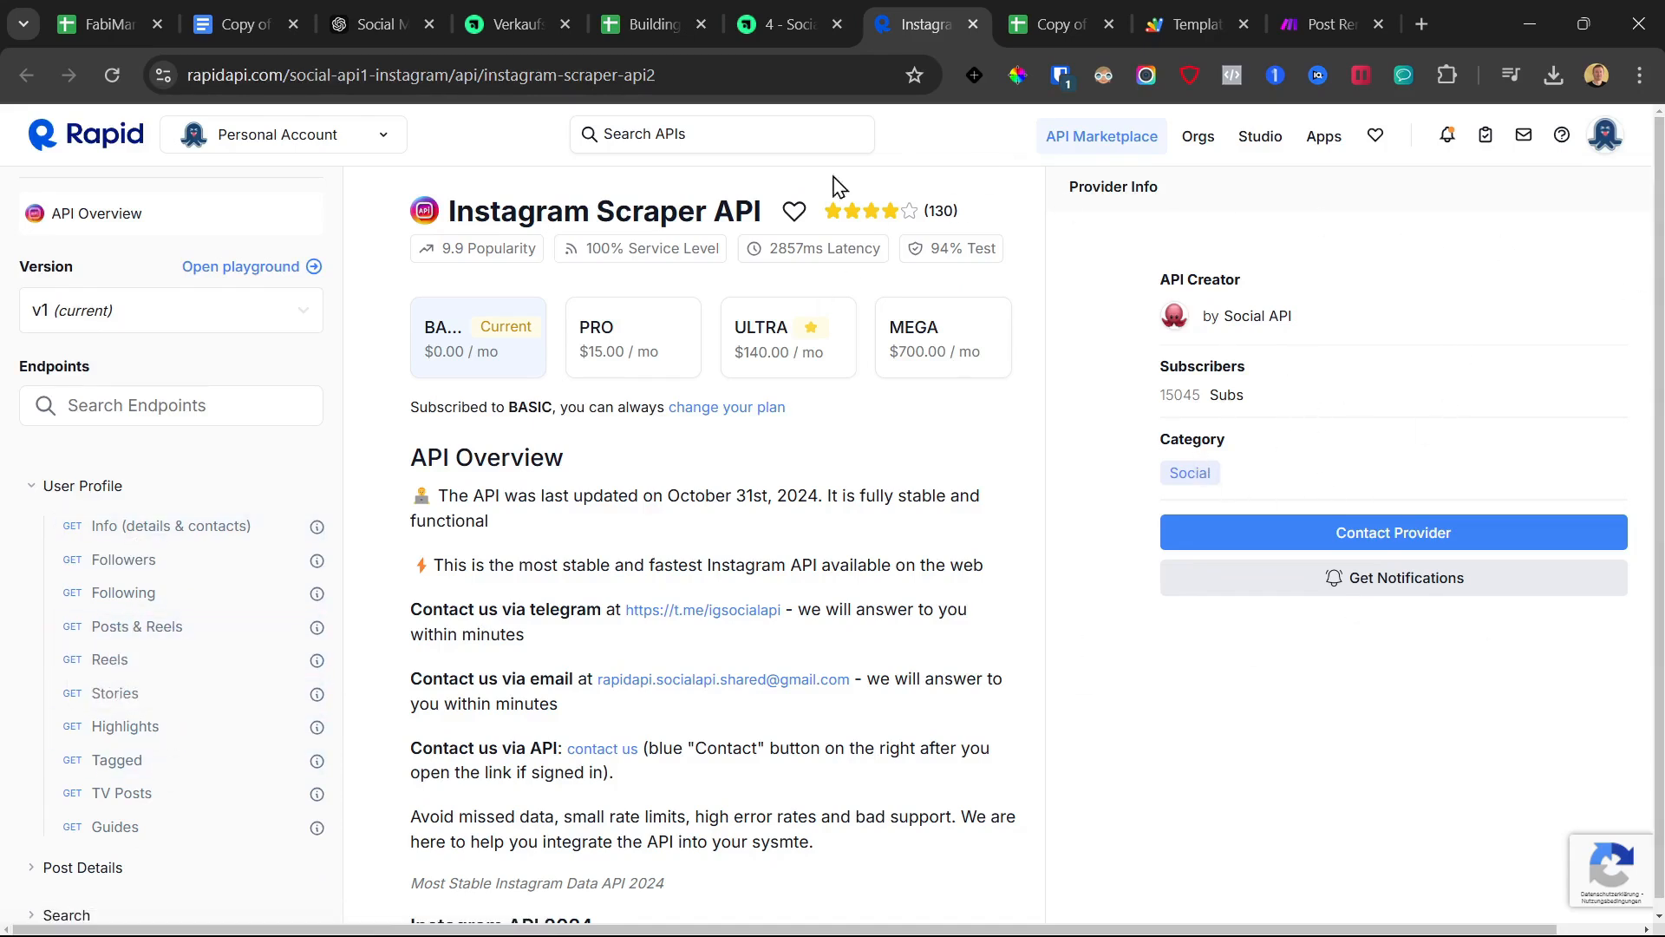
left_click(815, 4)
scroll(143, 547, "down", 2)
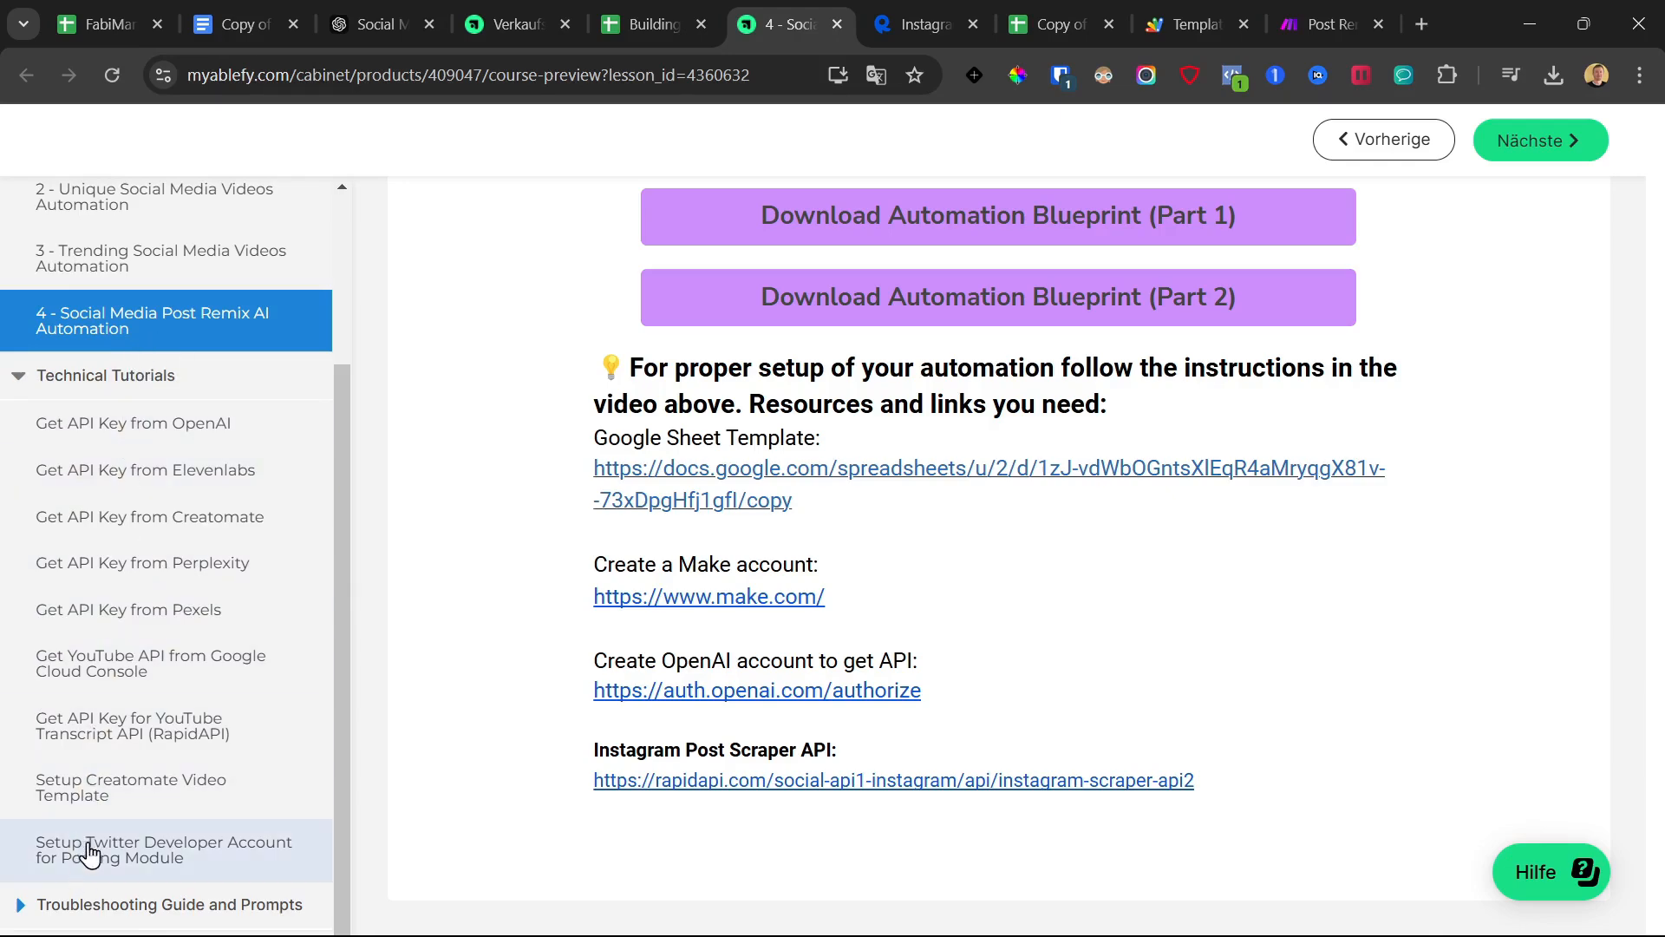
left_click(78, 735)
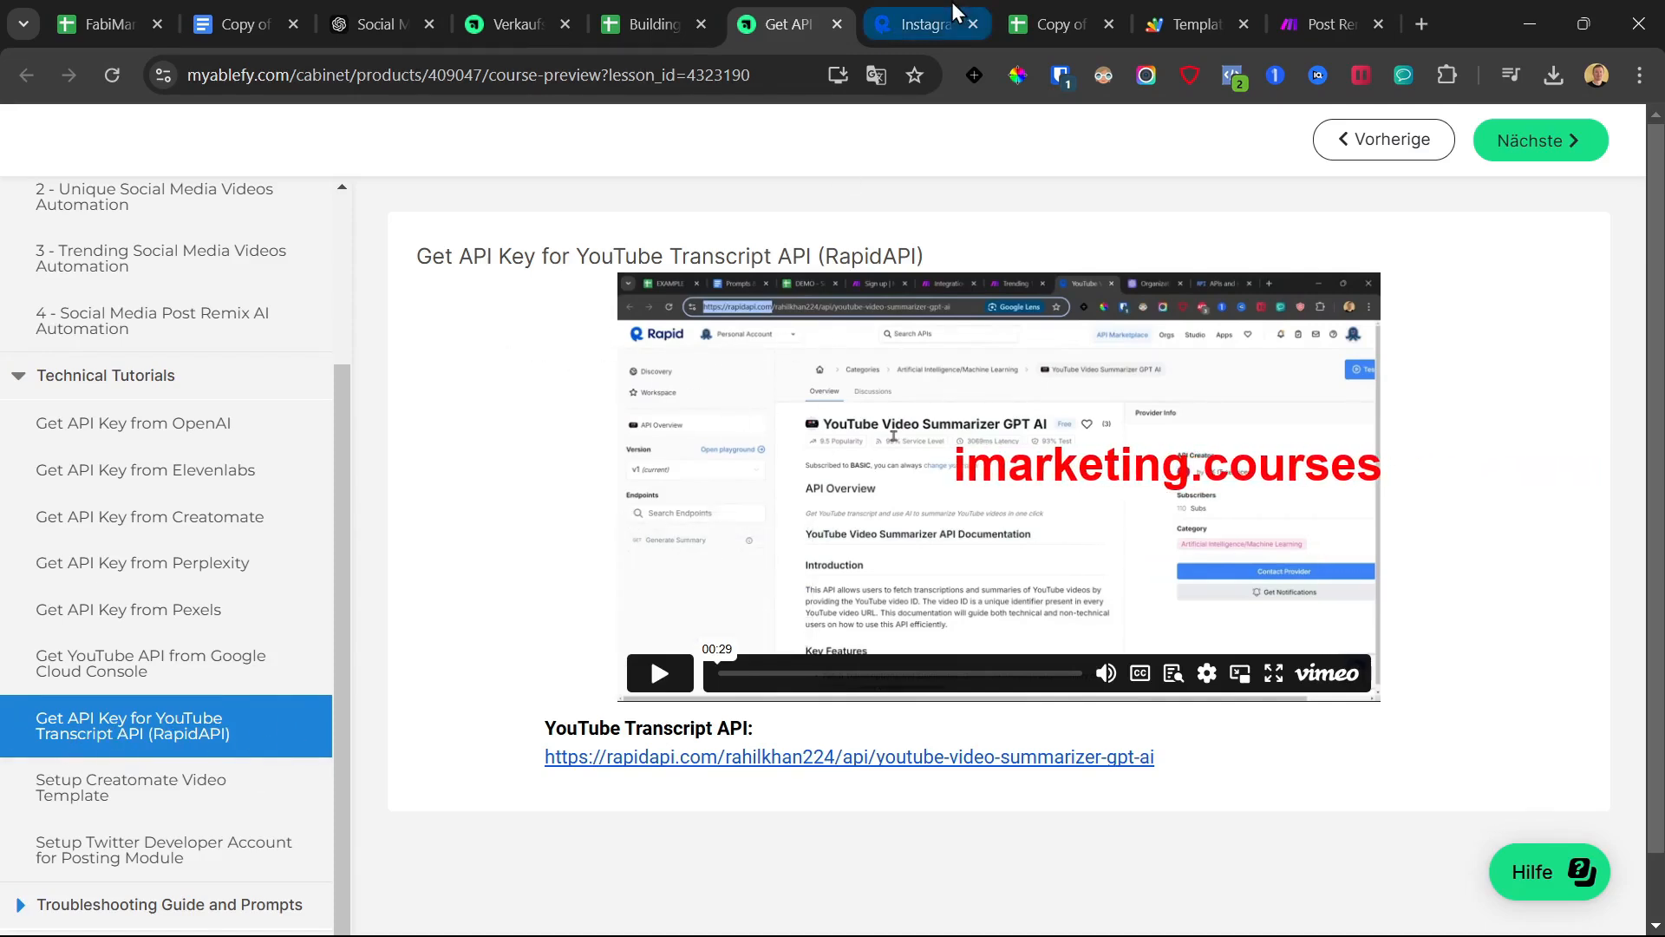
Compare the YouTube Transcript API lesson with the Instagram Scraper API page, then return to Apps Script
left_click(926, 25)
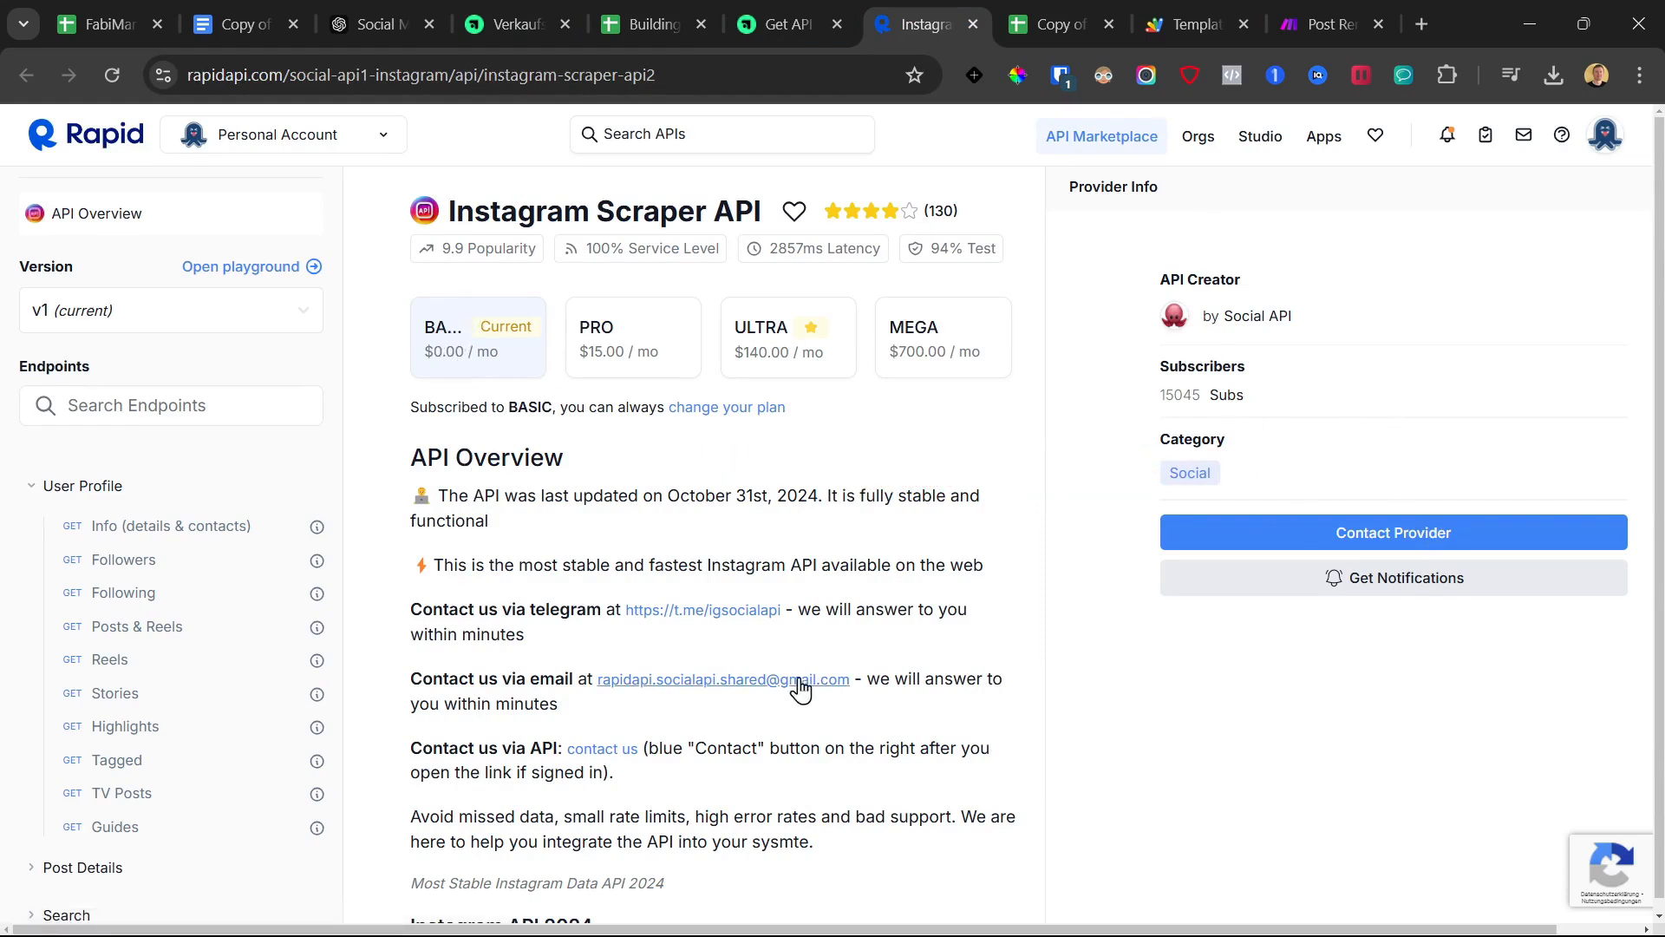
left_click(810, 7)
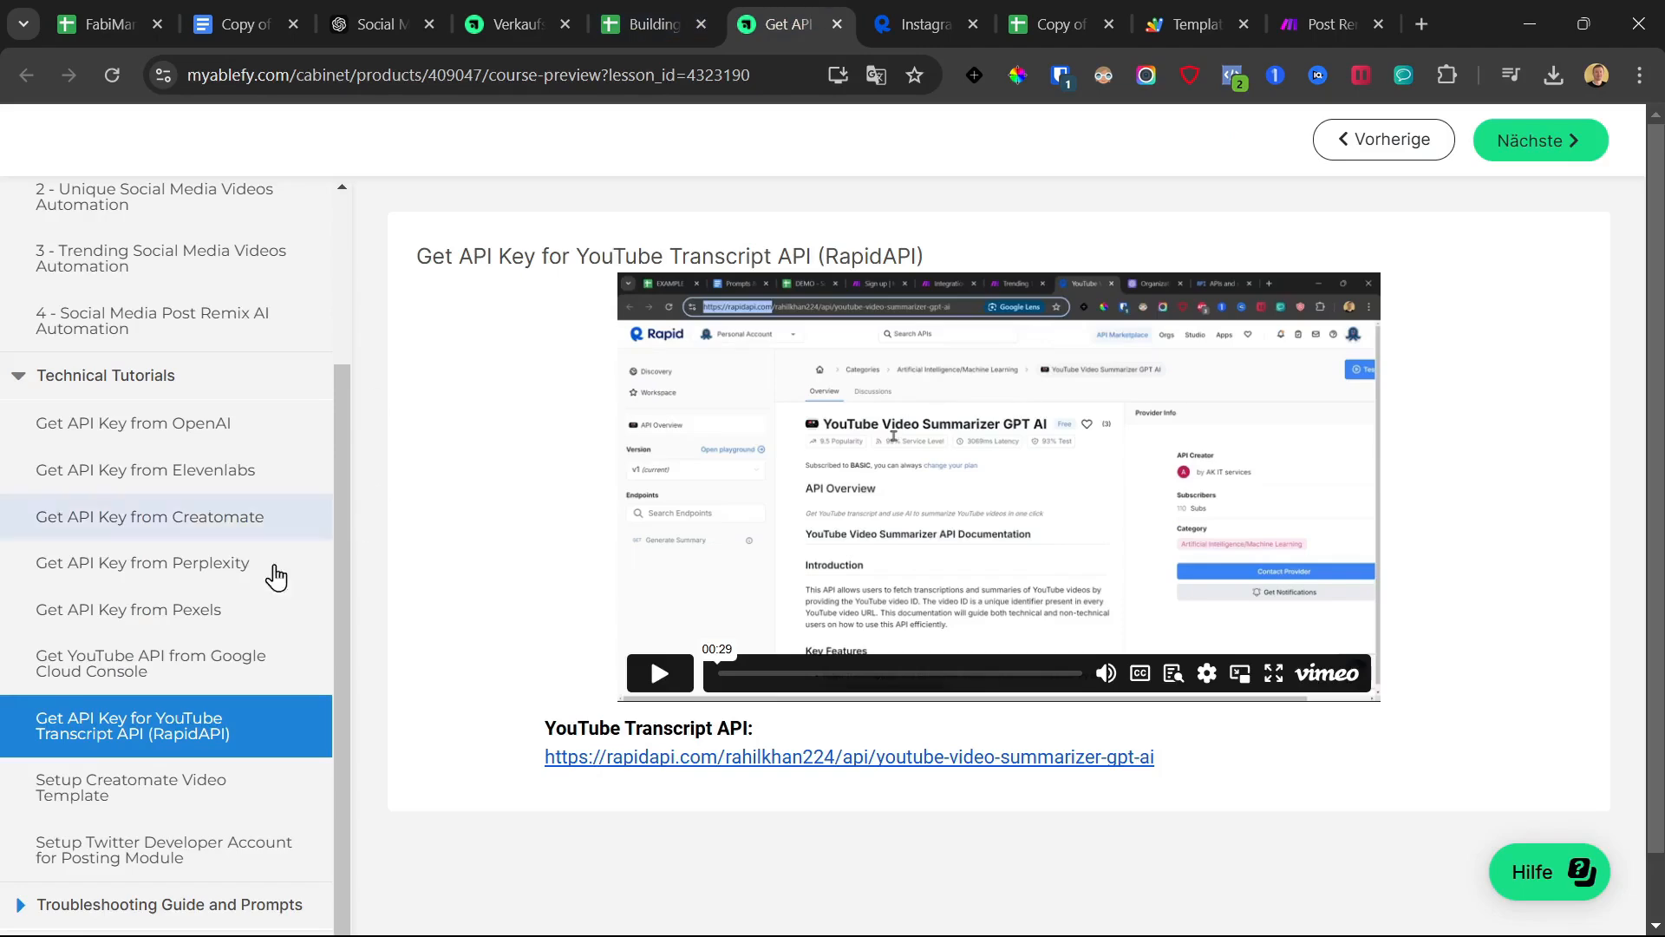
left_click(921, 24)
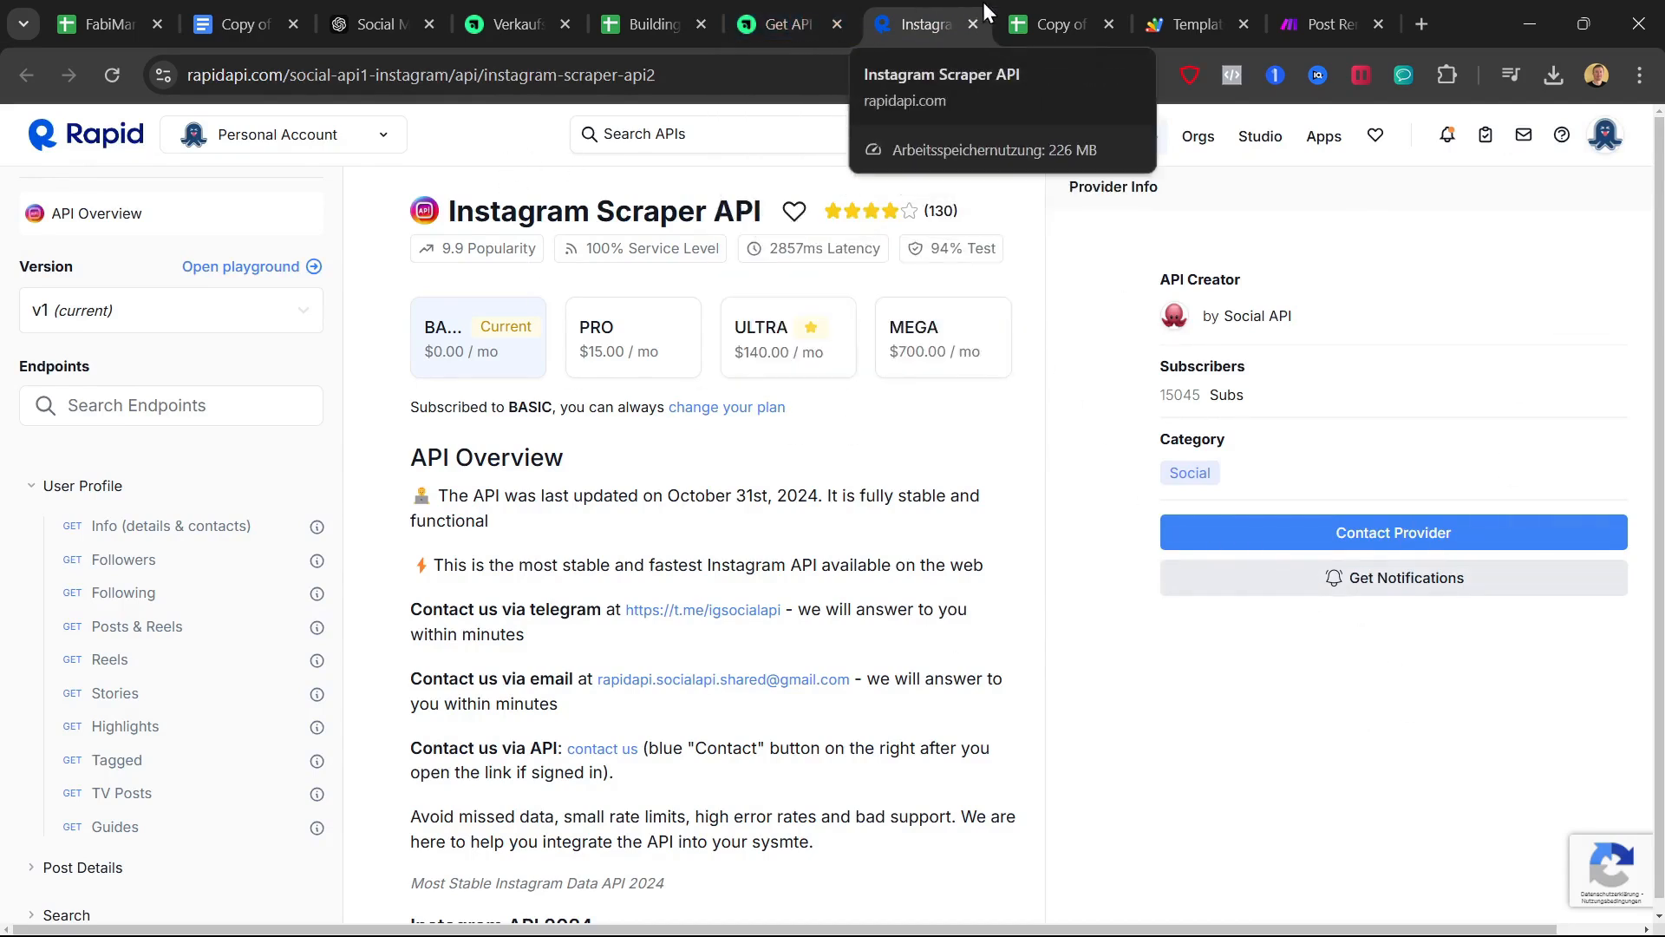
left_click(1210, 19)
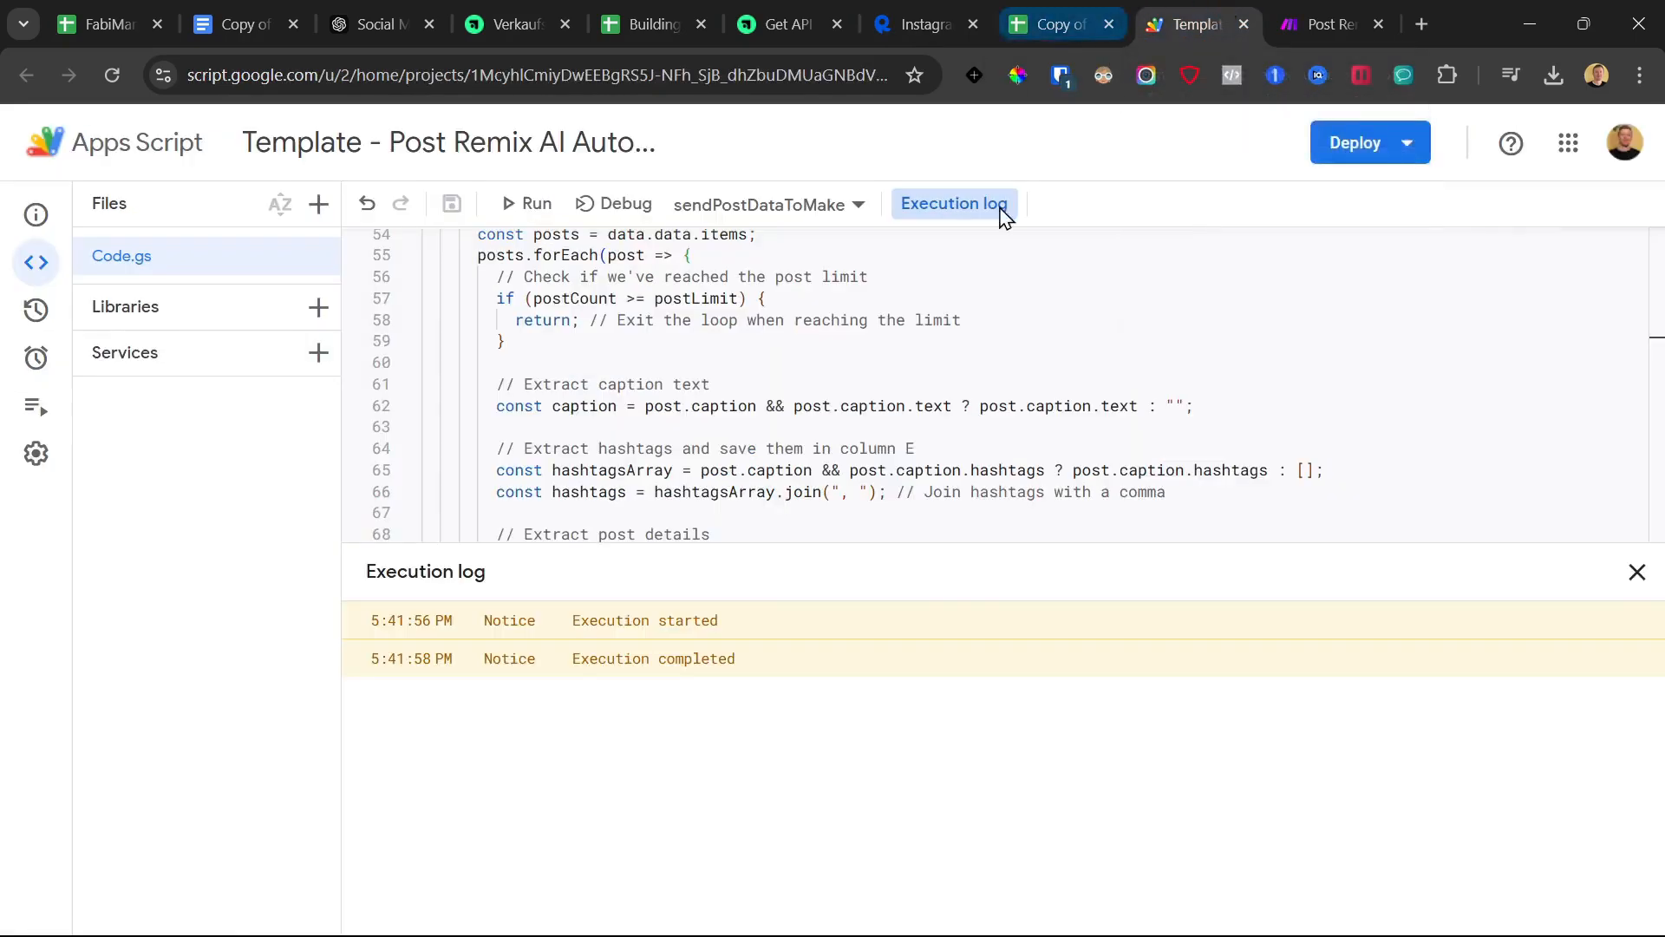
Close the execution log and select the INSERT_INSTAGRAM_SCRAPER_API_KEY placeholder on line 25
left_click(1637, 572)
scroll(945, 490, "up", 10)
scroll(948, 494, "down", 3)
scroll(791, 468, "up", 2)
scroll(791, 469, "up", 1)
left_click_drag(666, 488, 881, 487)
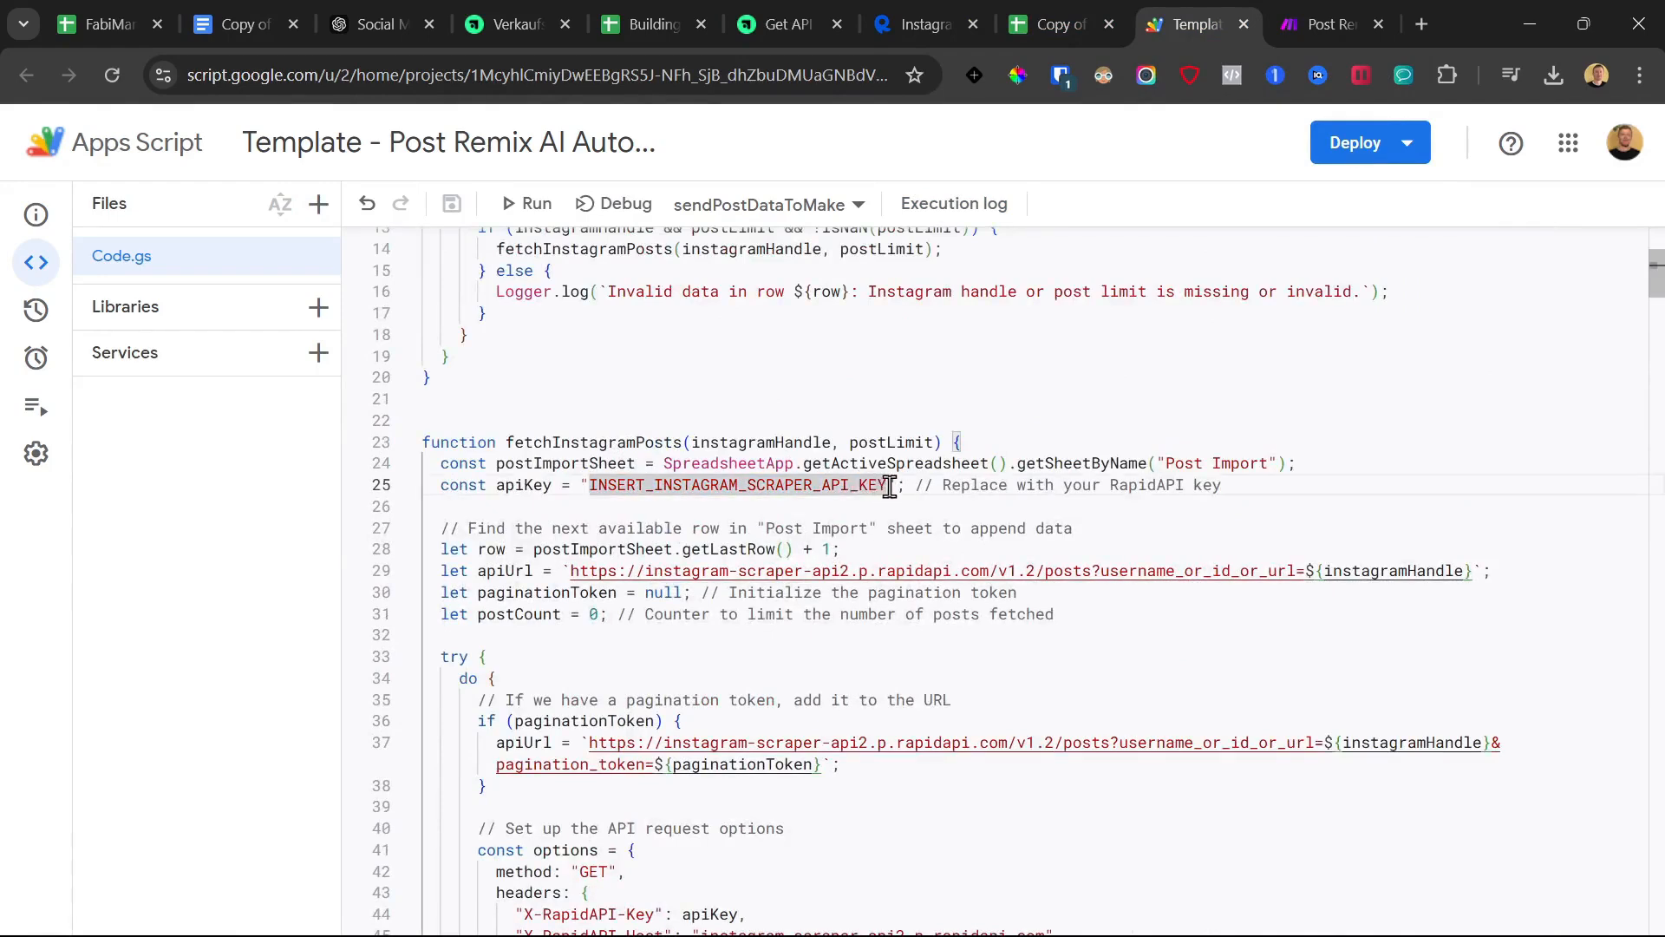
double_click(622, 484)
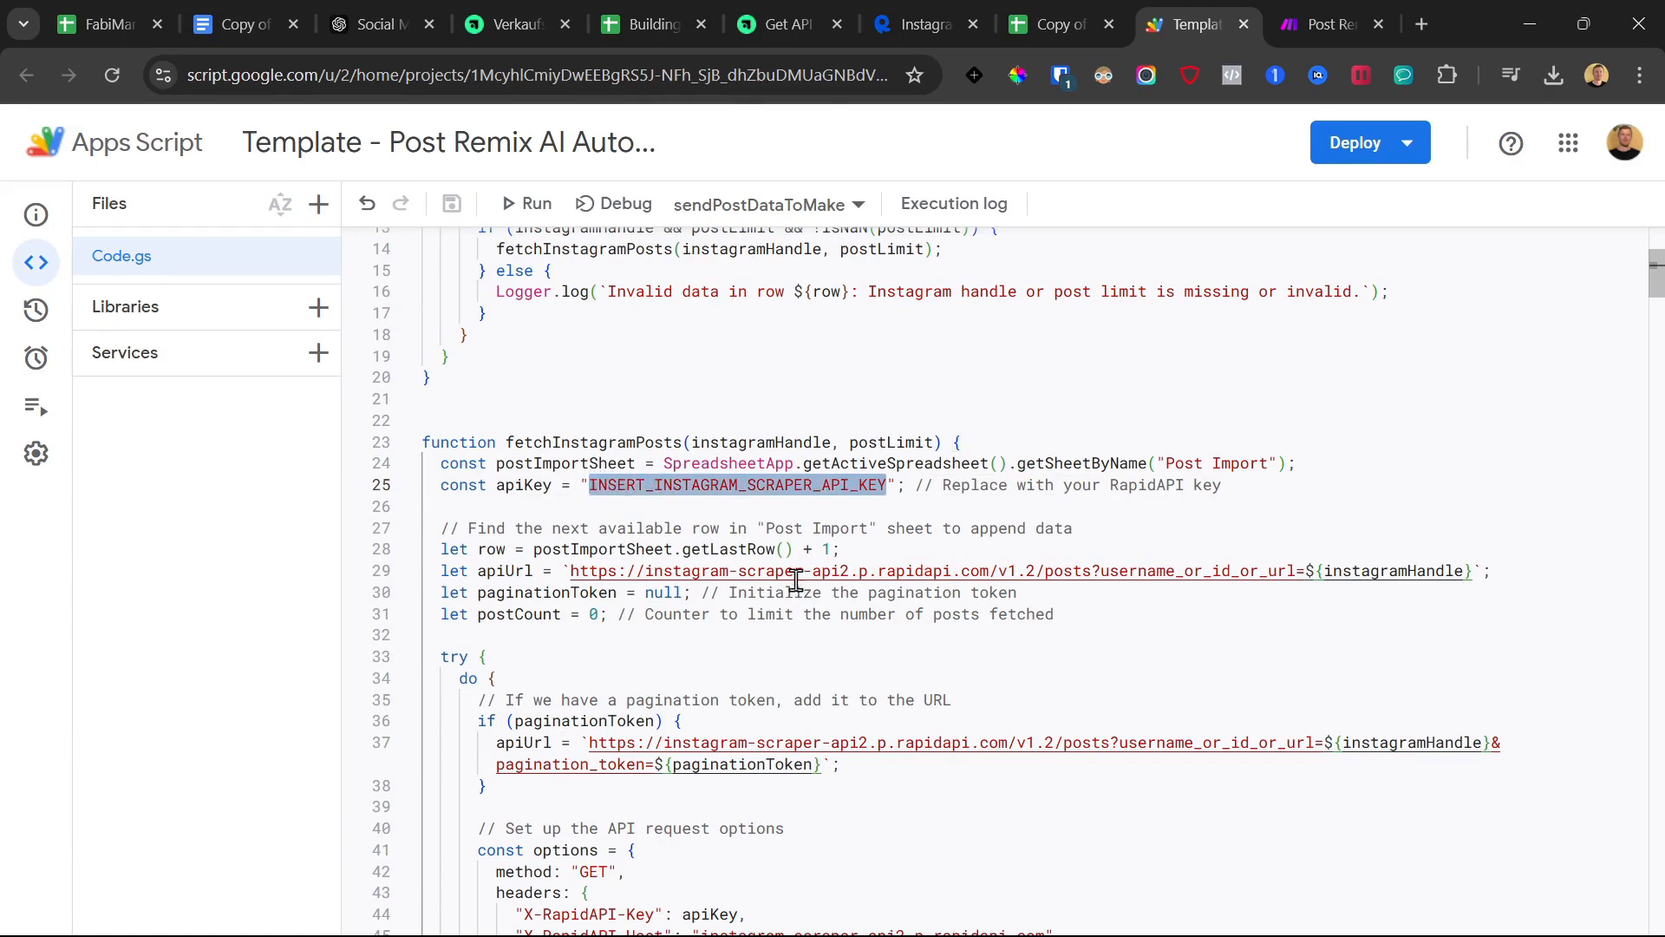
Check the script's function list, then go to the Building - Post Remix AI Automation spreadsheet
scroll(796, 580, "down", 3)
scroll(799, 617, "up", 1)
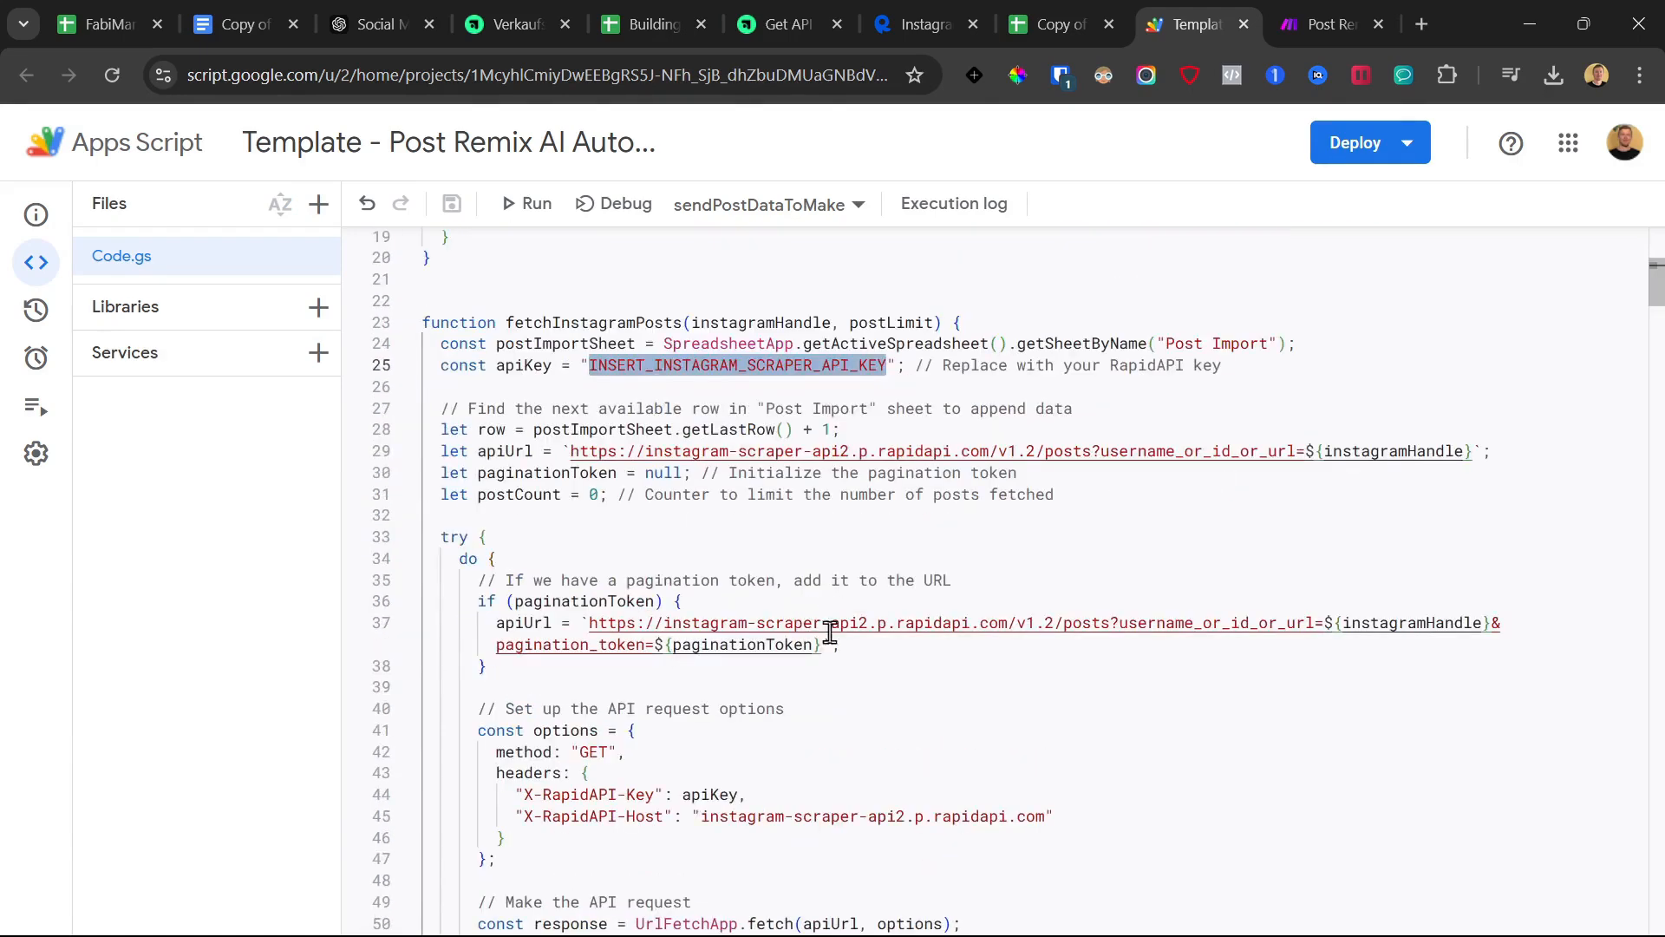
mouse_move(928, 934)
scroll(854, 646, "down", 10)
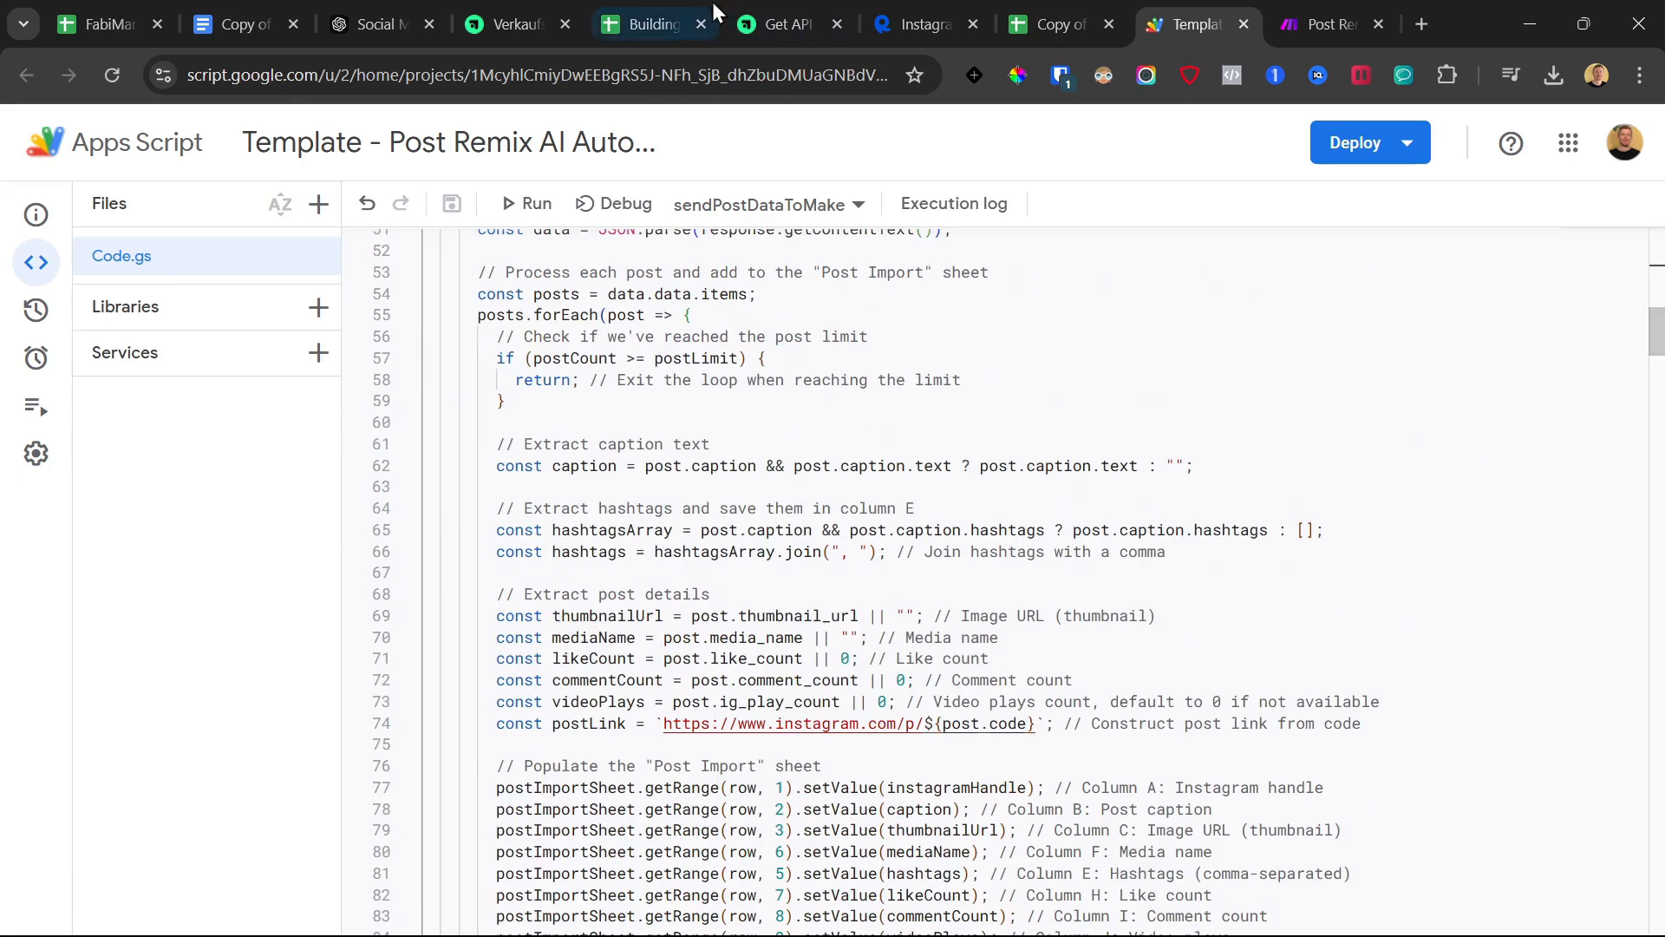
left_click(727, 208)
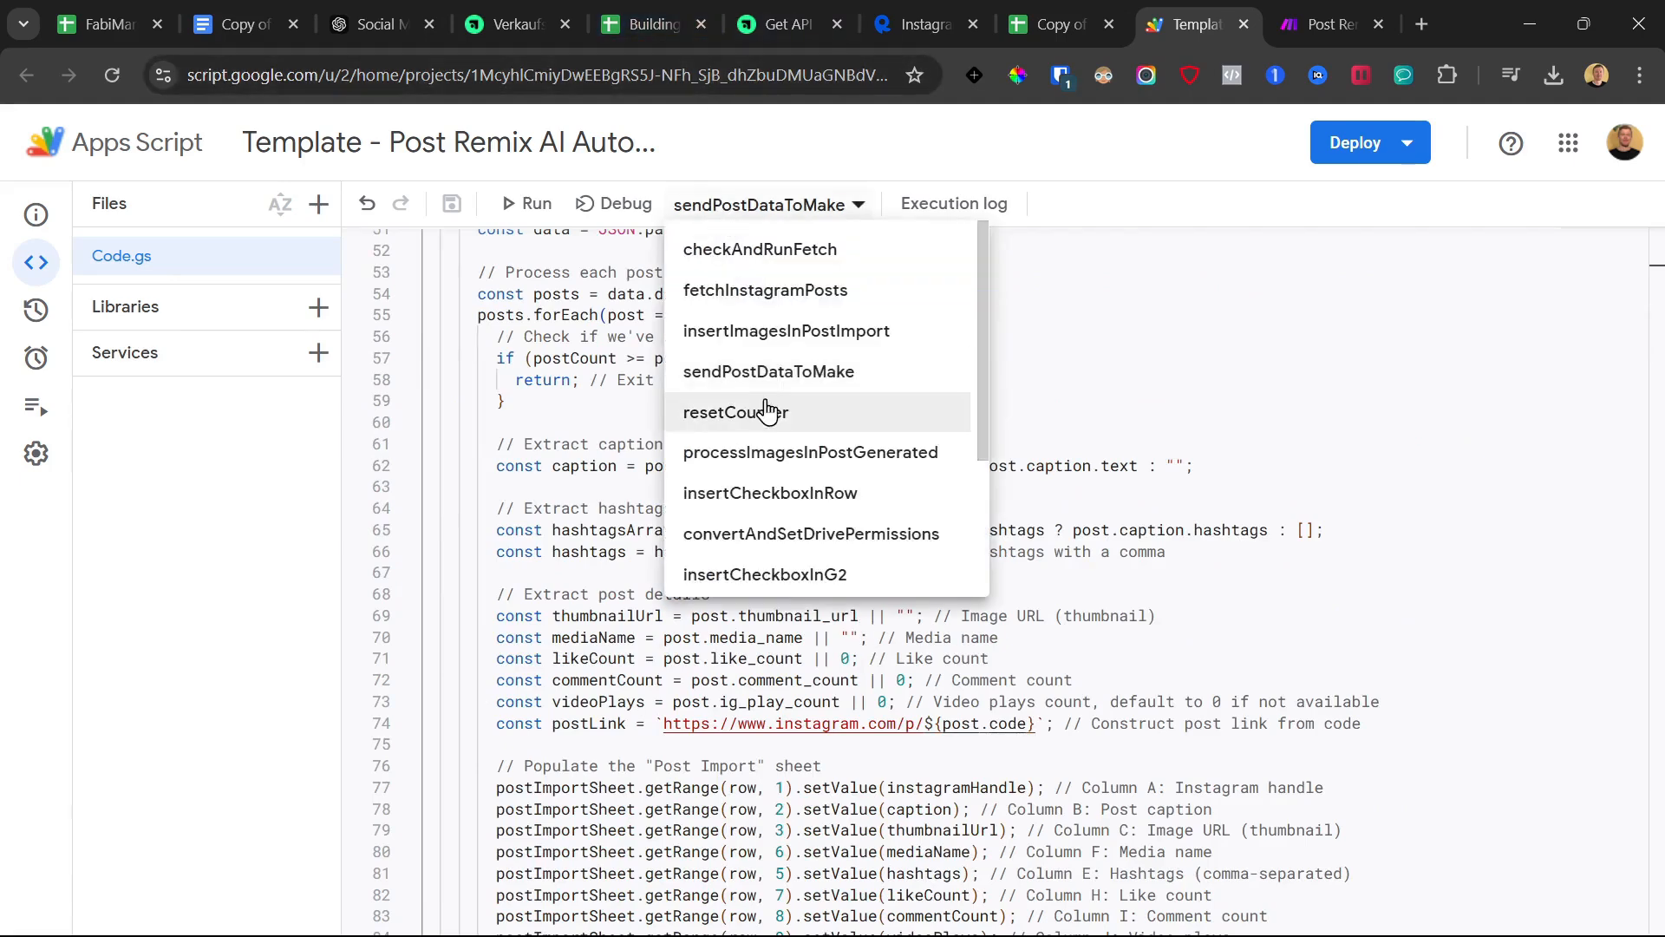
left_click(658, 24)
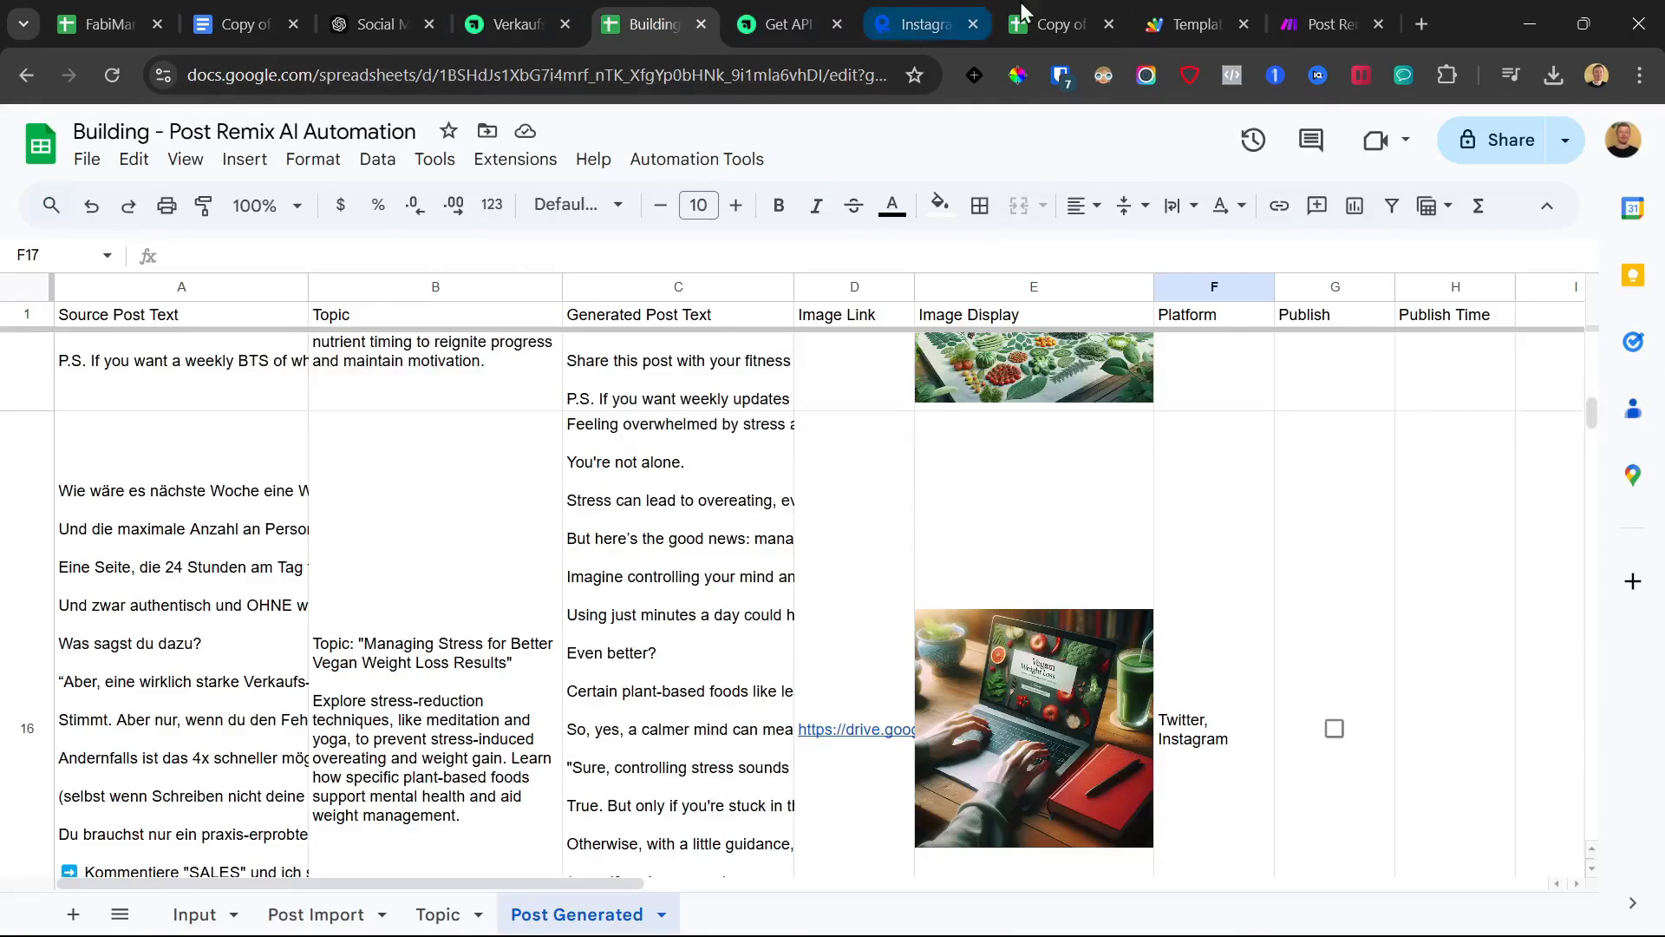
In the template copy, inspect the empty Instagram Handle cell B2 beside the 'vegan weight loss' topic
left_click(1050, 24)
left_click(314, 348)
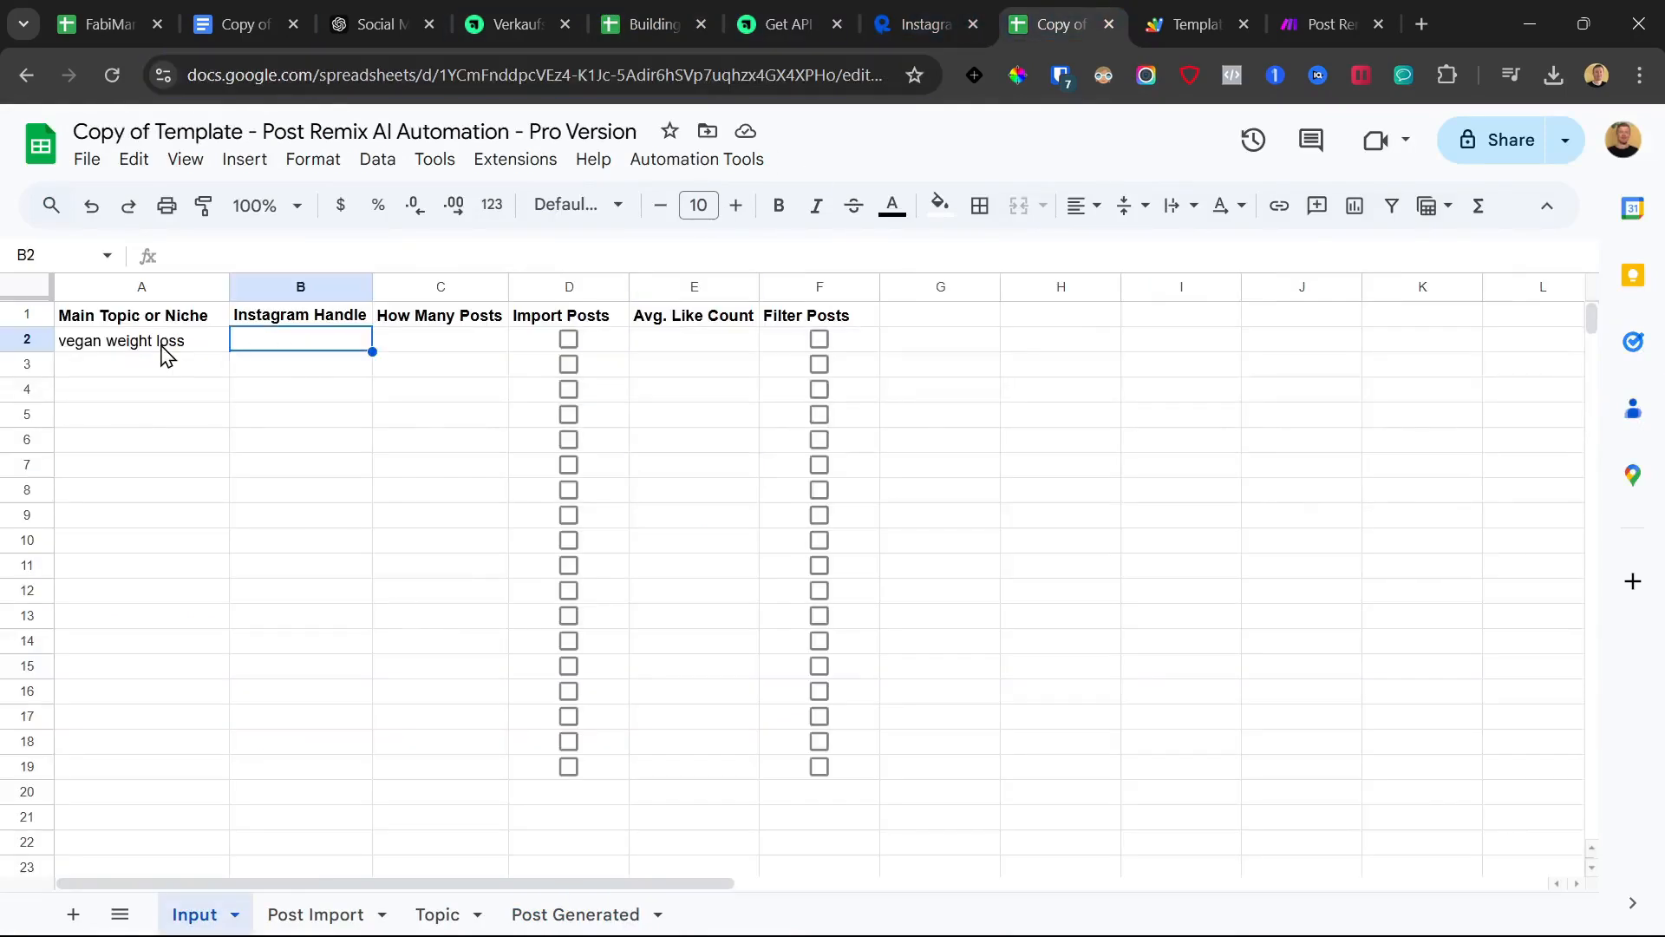
left_click(165, 347)
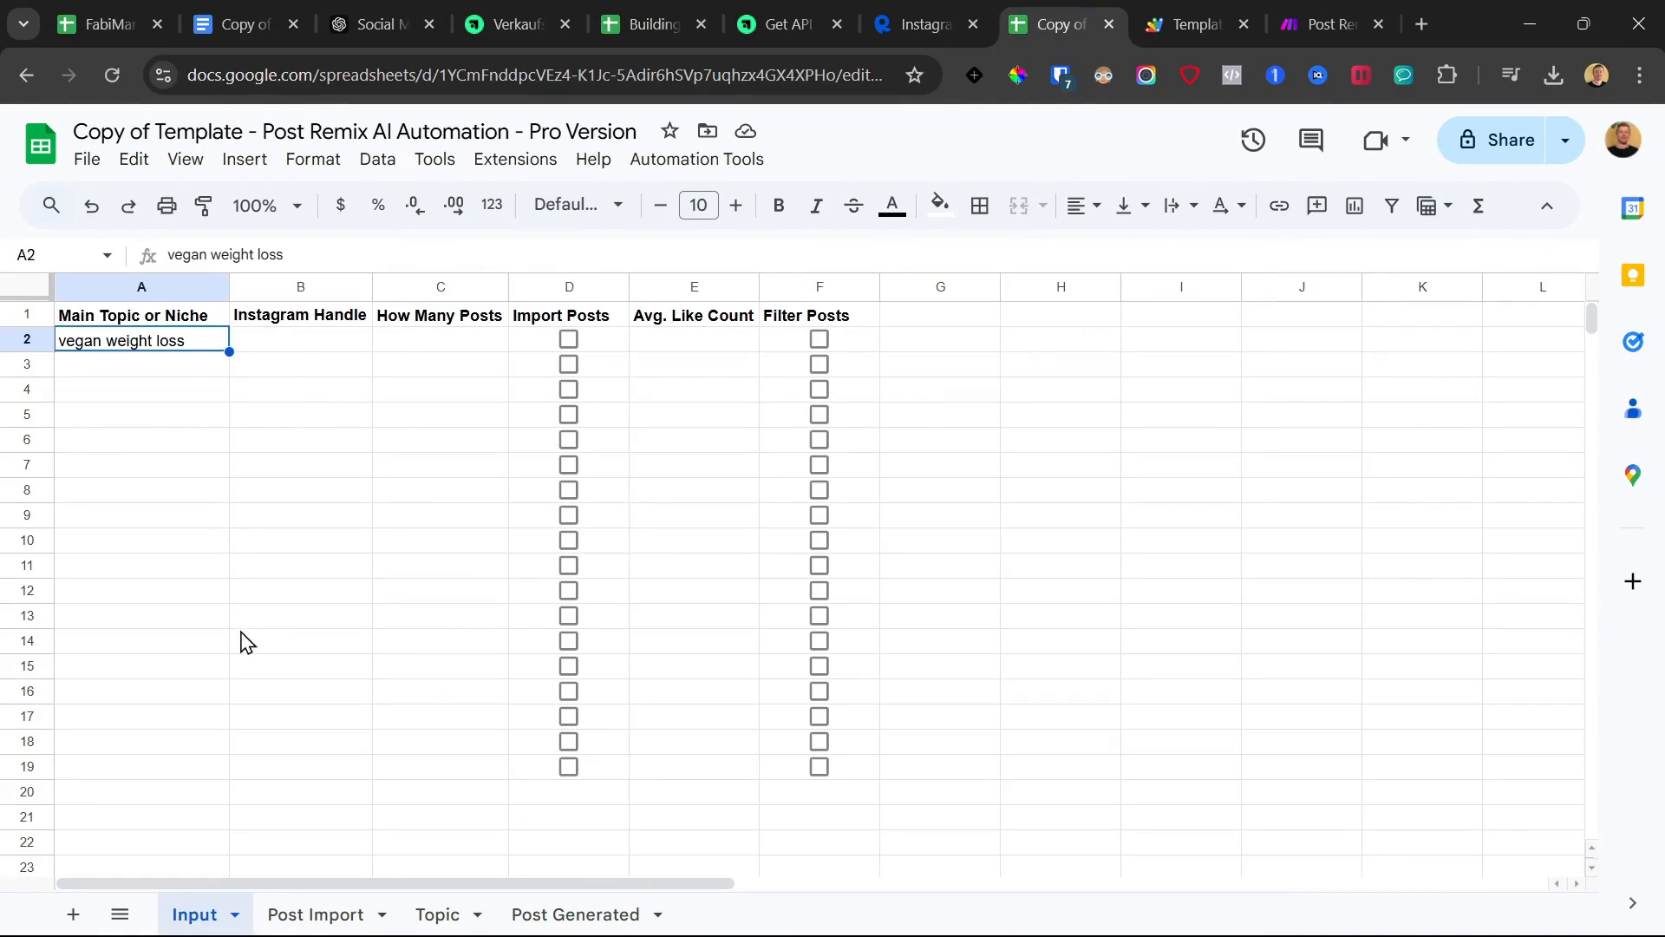
left_click(160, 368)
left_click(156, 344)
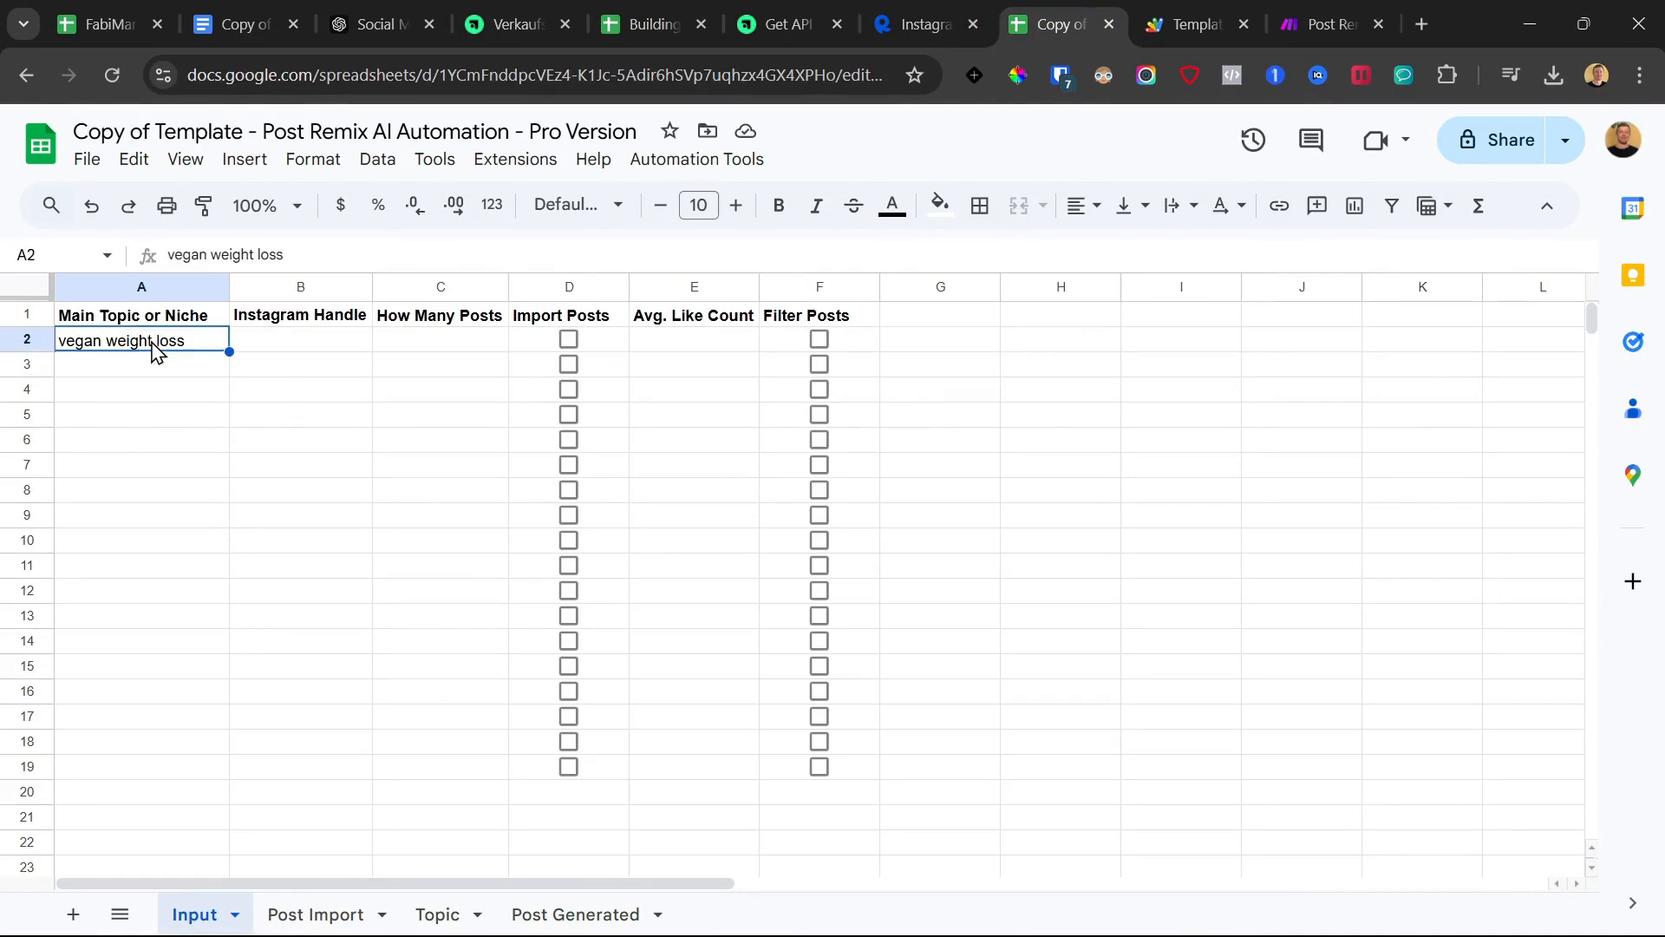
left_click(325, 346)
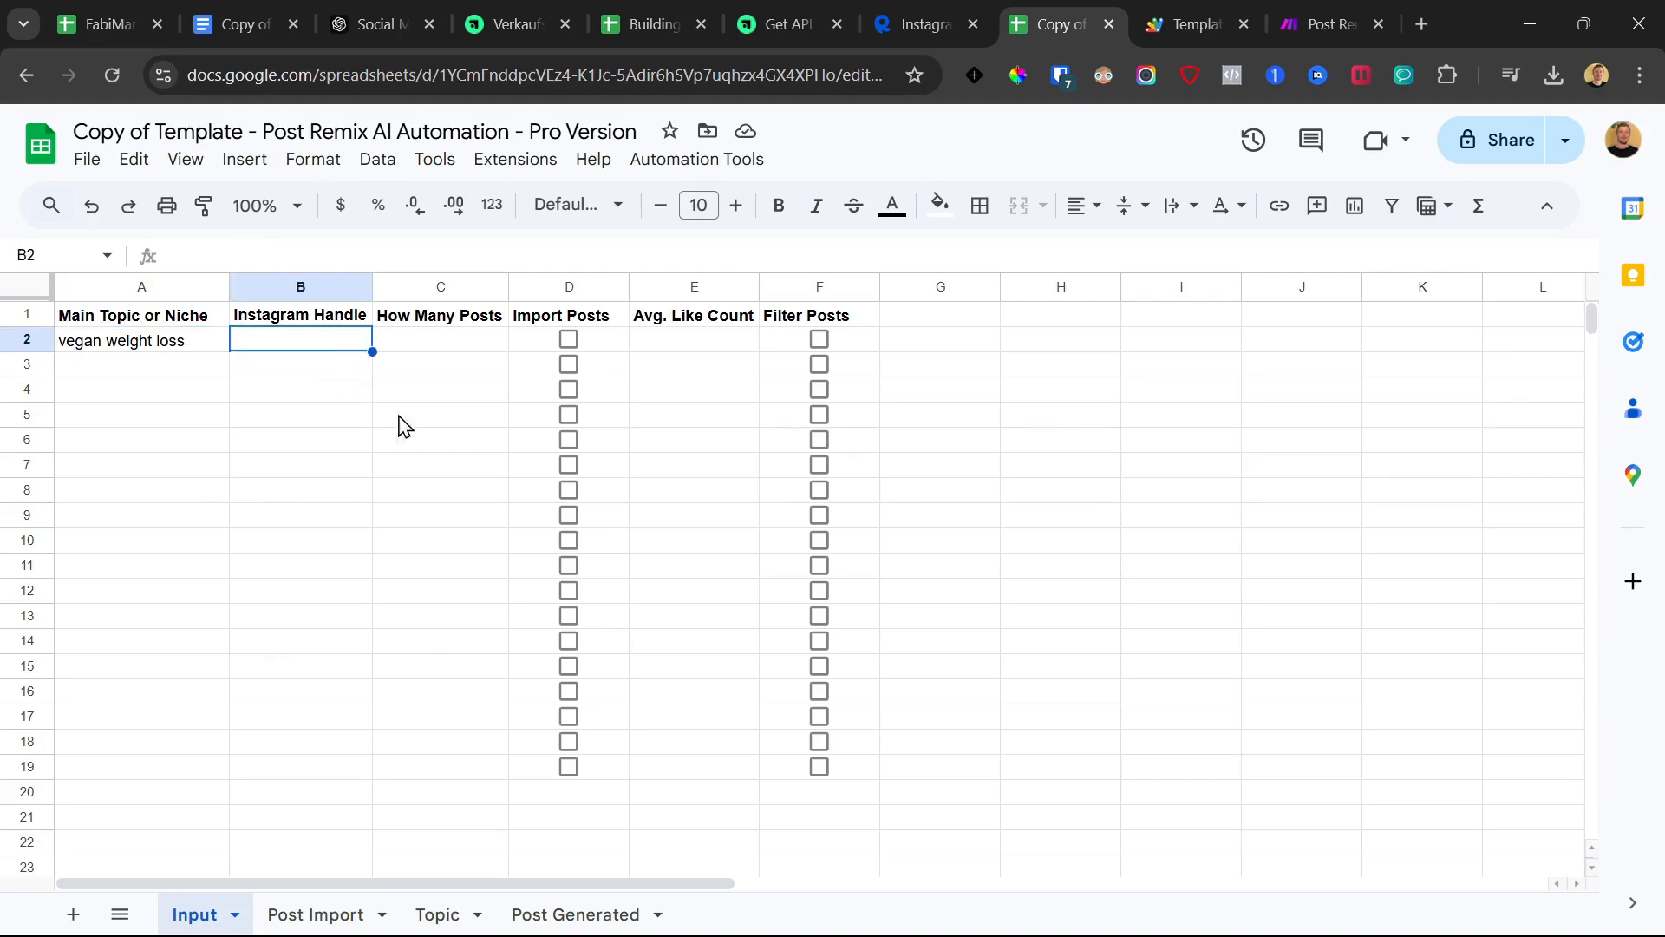
Copy the first handle from the Building Input sheet's B2 and start editing the template copy's B2
left_click(652, 24)
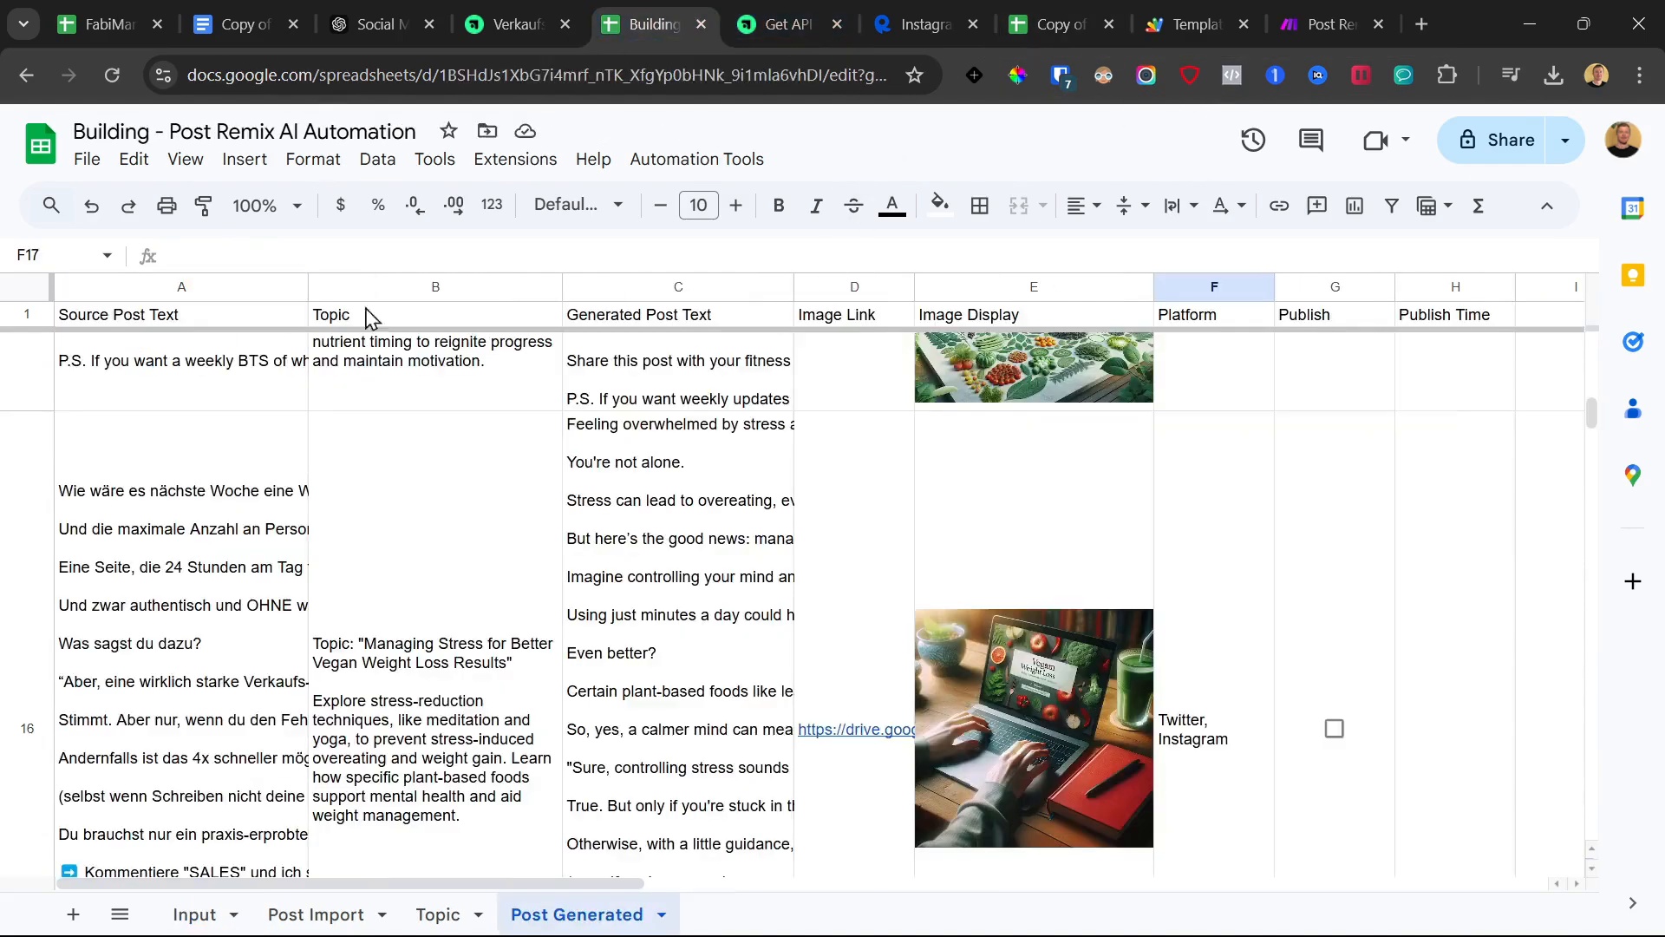
left_click(316, 911)
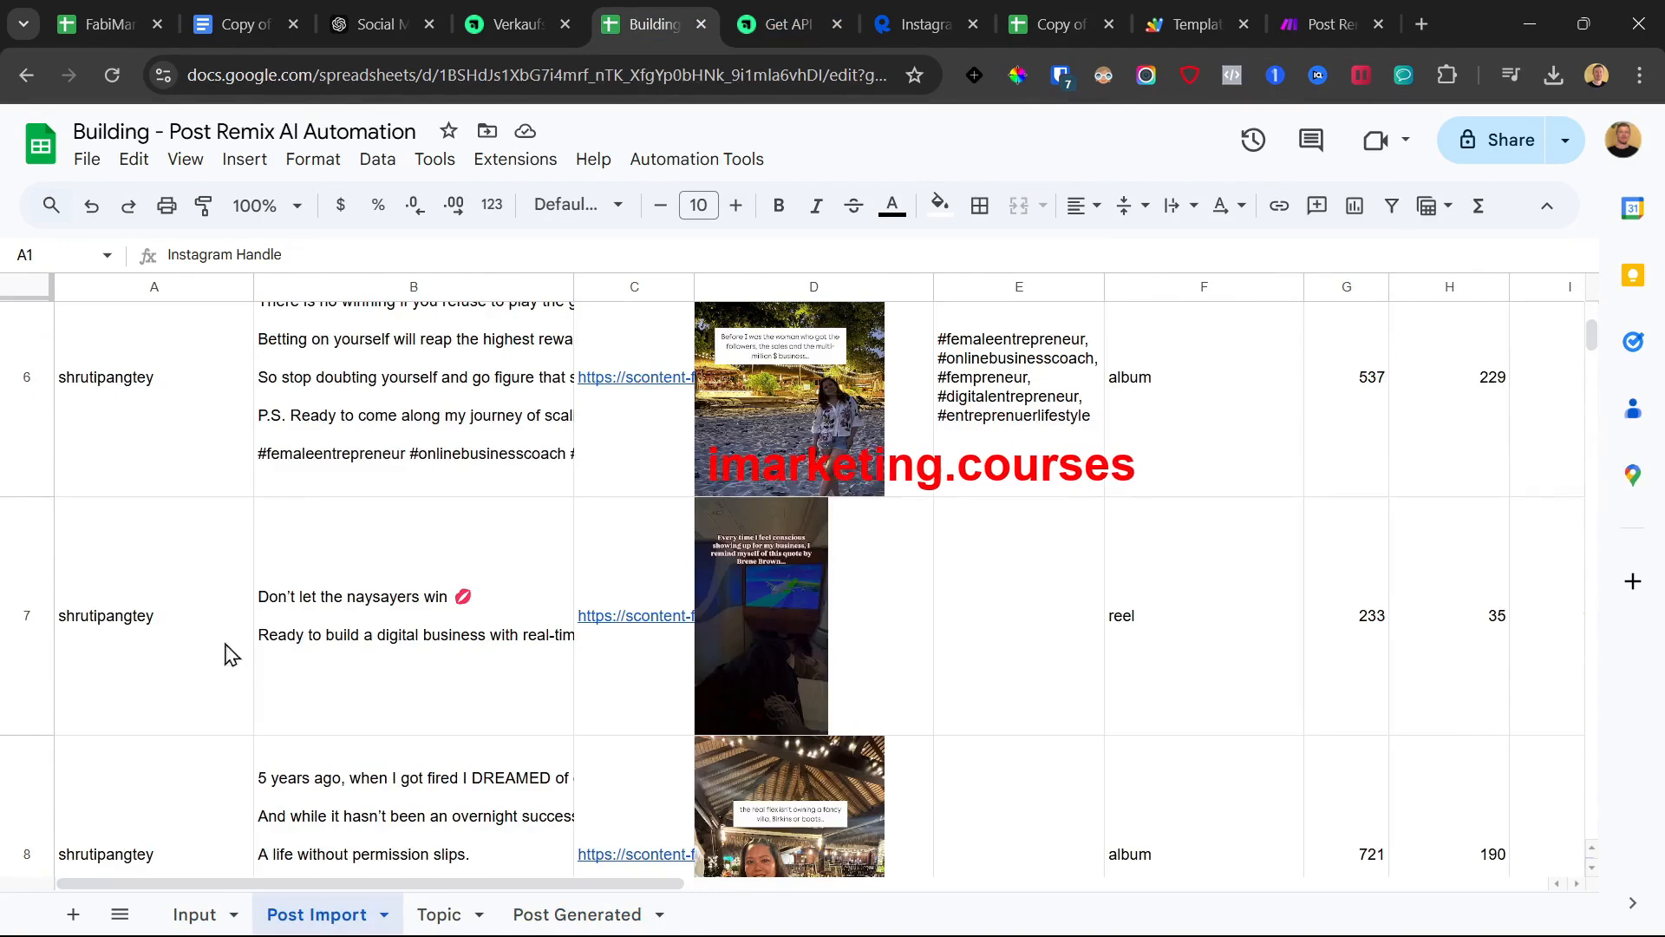
left_click(203, 911)
left_click(315, 342)
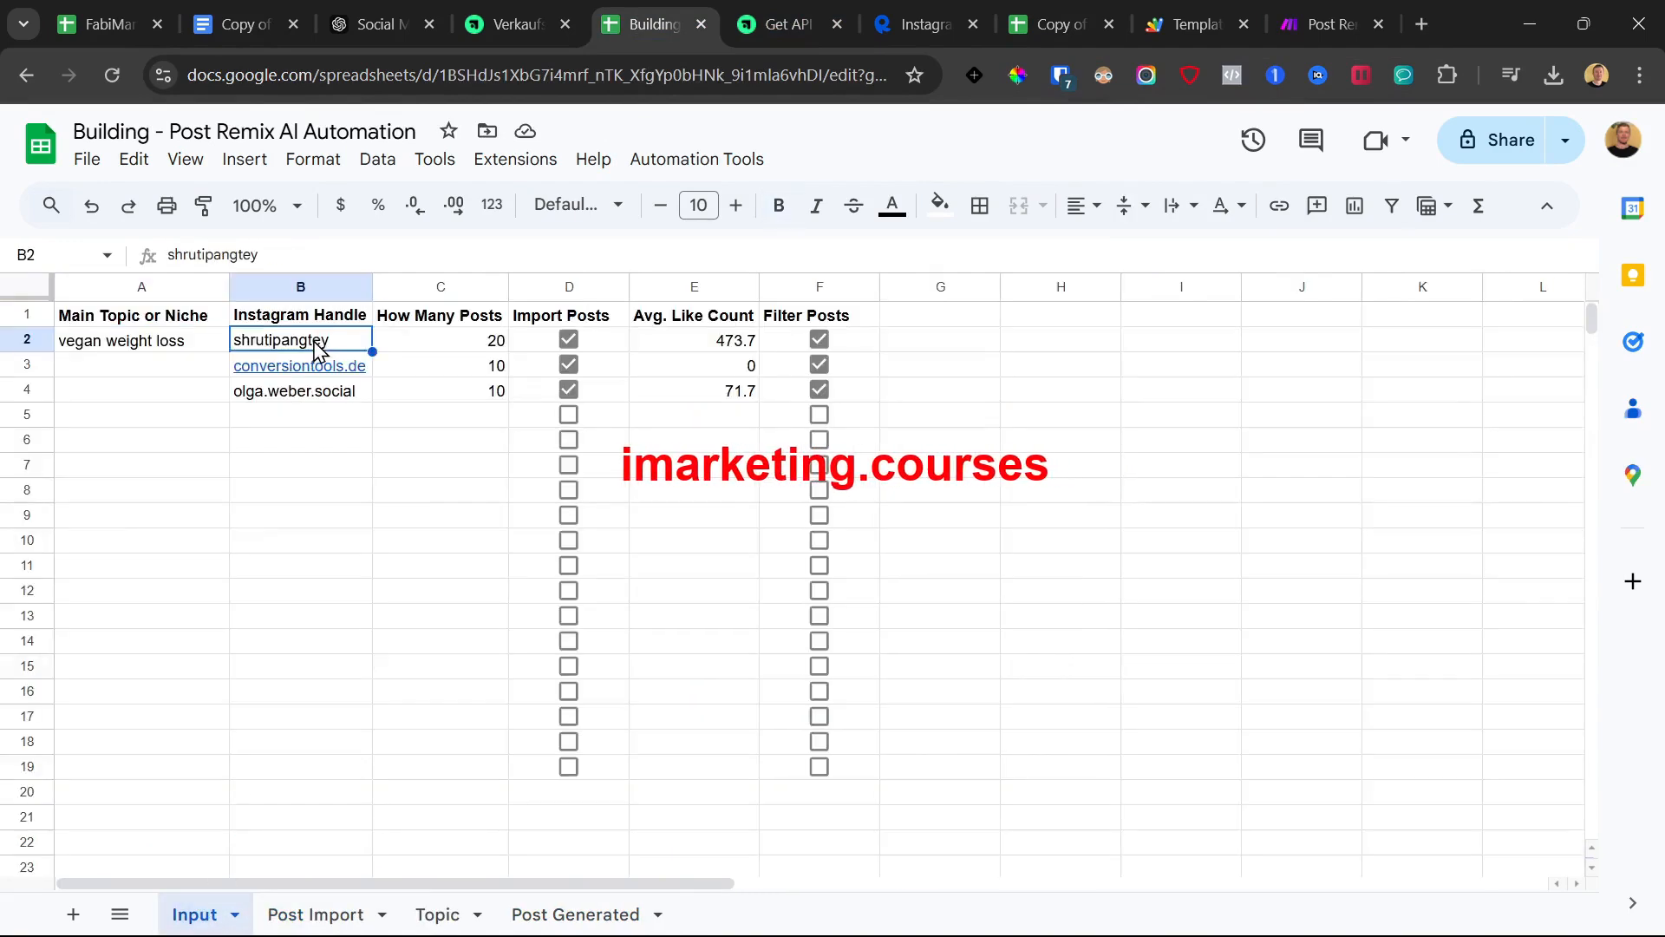
double_click(315, 342)
key("ctrl+c")
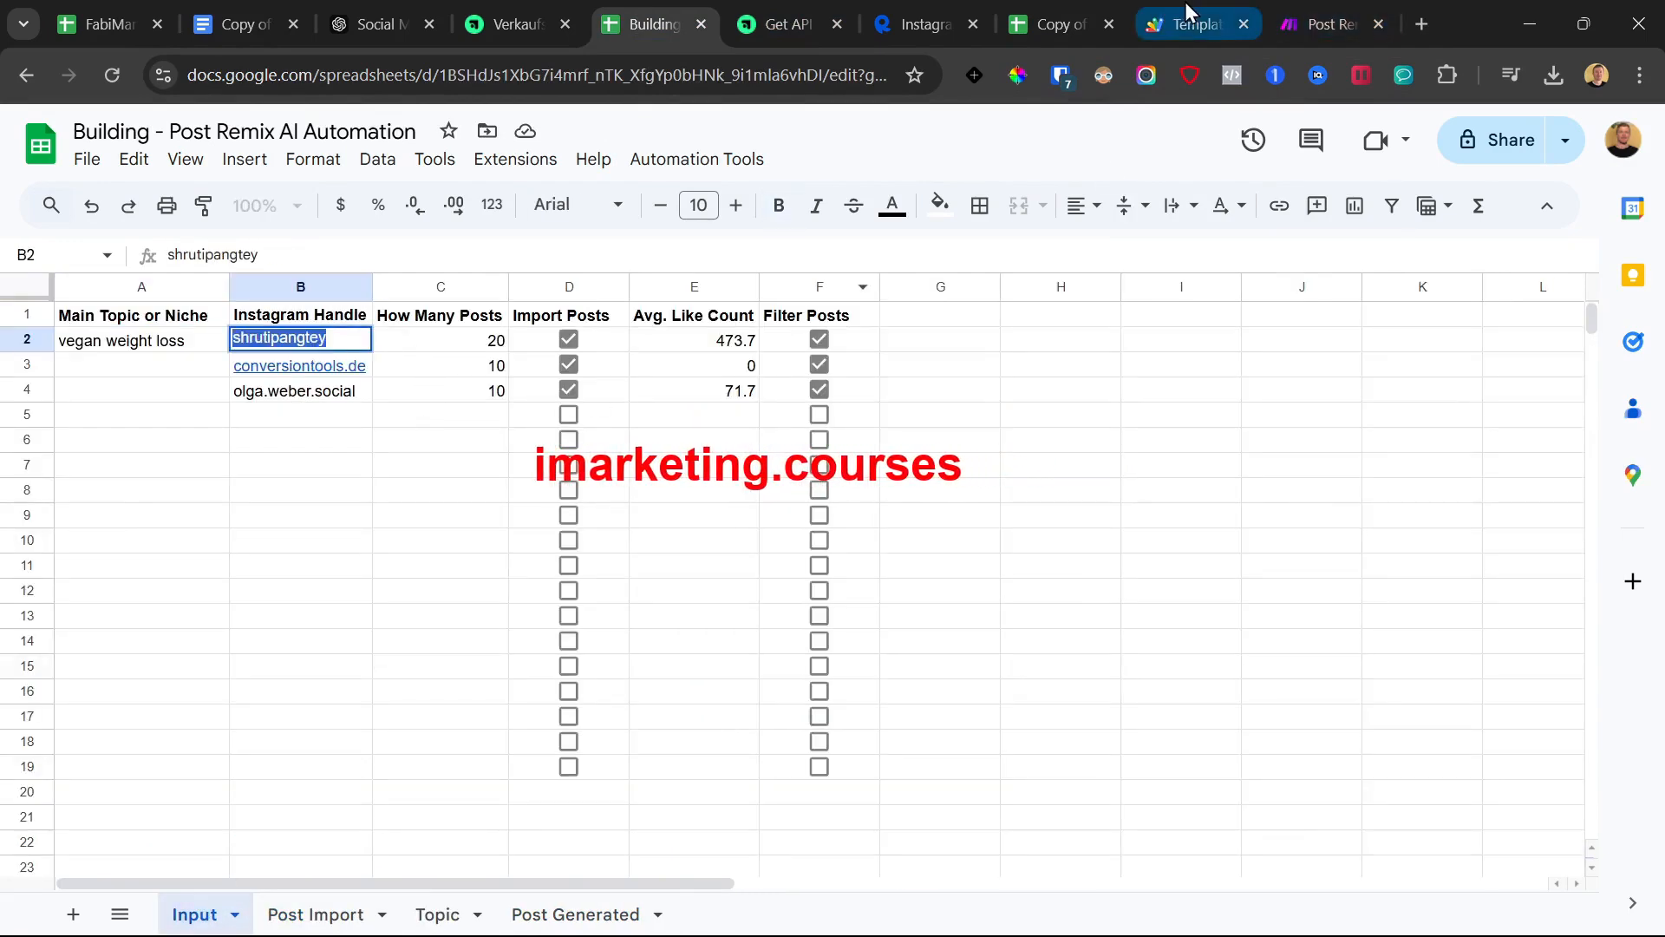
left_click(1327, 24)
left_click(1201, 19)
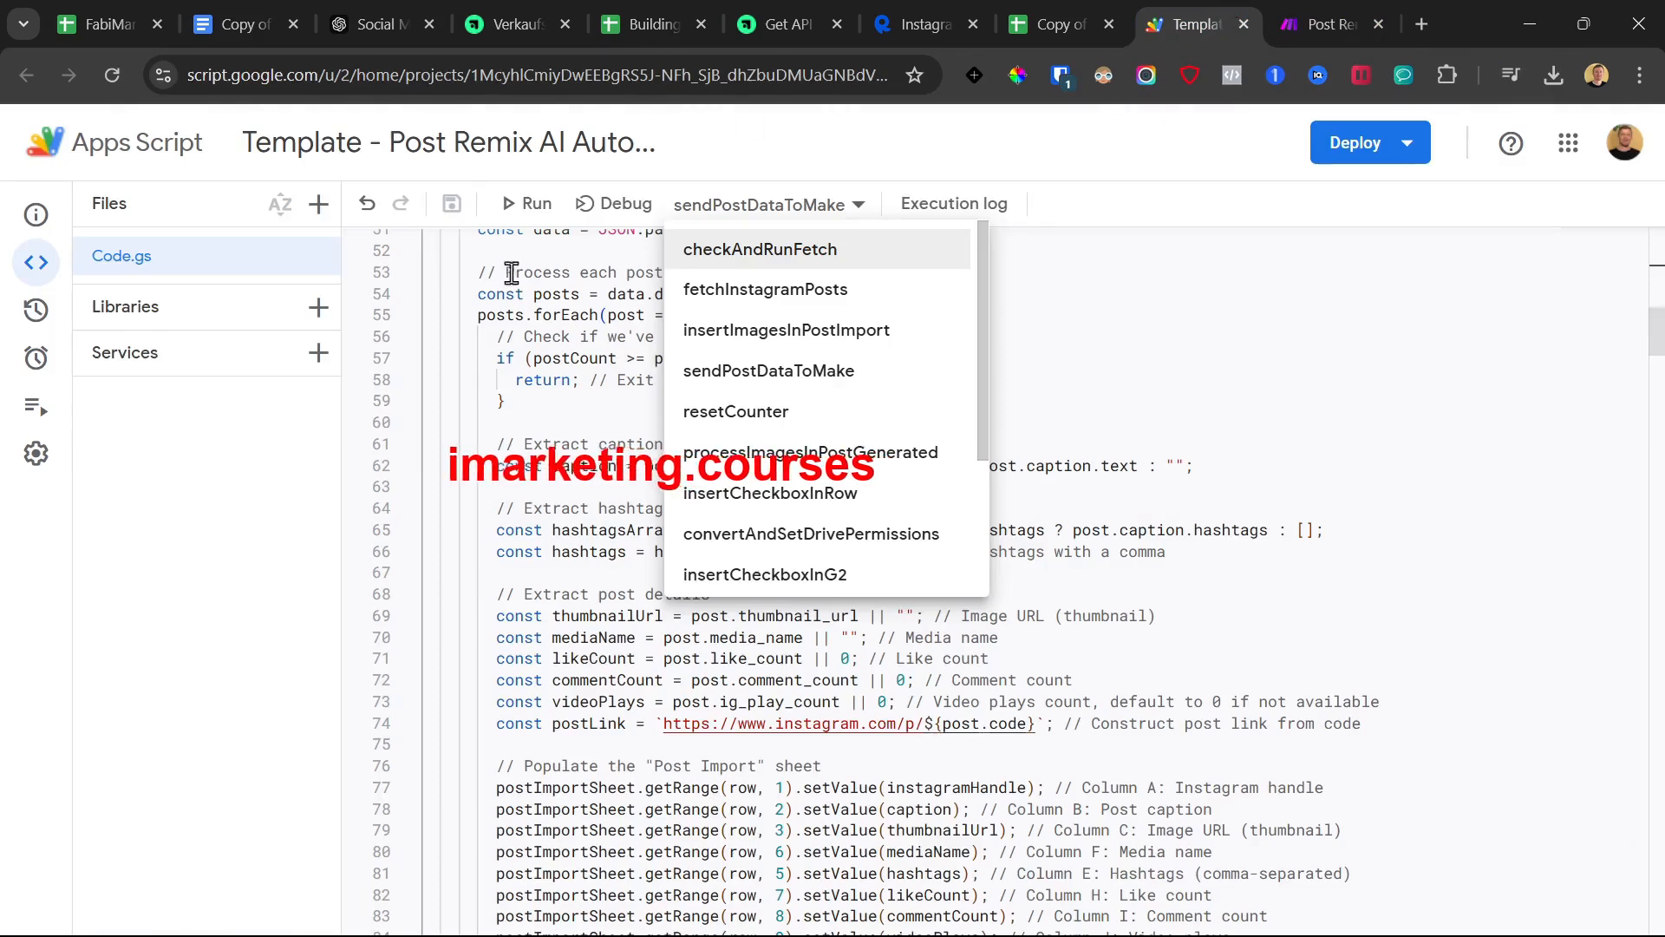
left_click(1043, 12)
double_click(290, 345)
Paste the handle into B2, enter 30 posts in C2, and tick Import Posts
key("ctrl+v")
key("Tab")
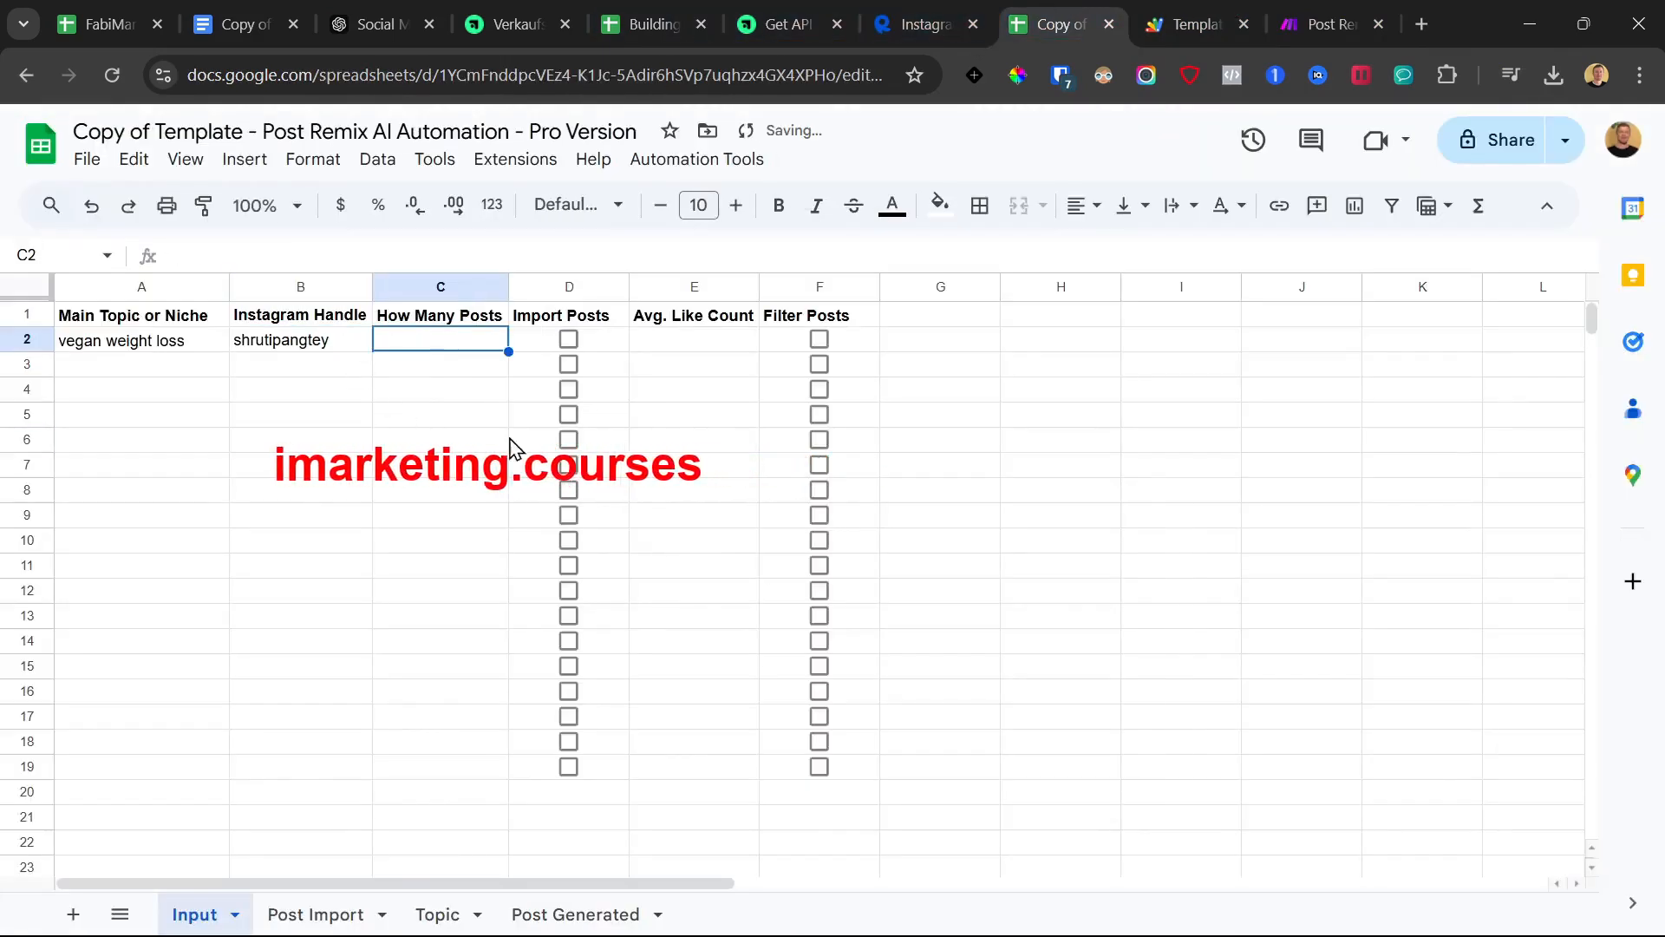
type("30")
key("Return")
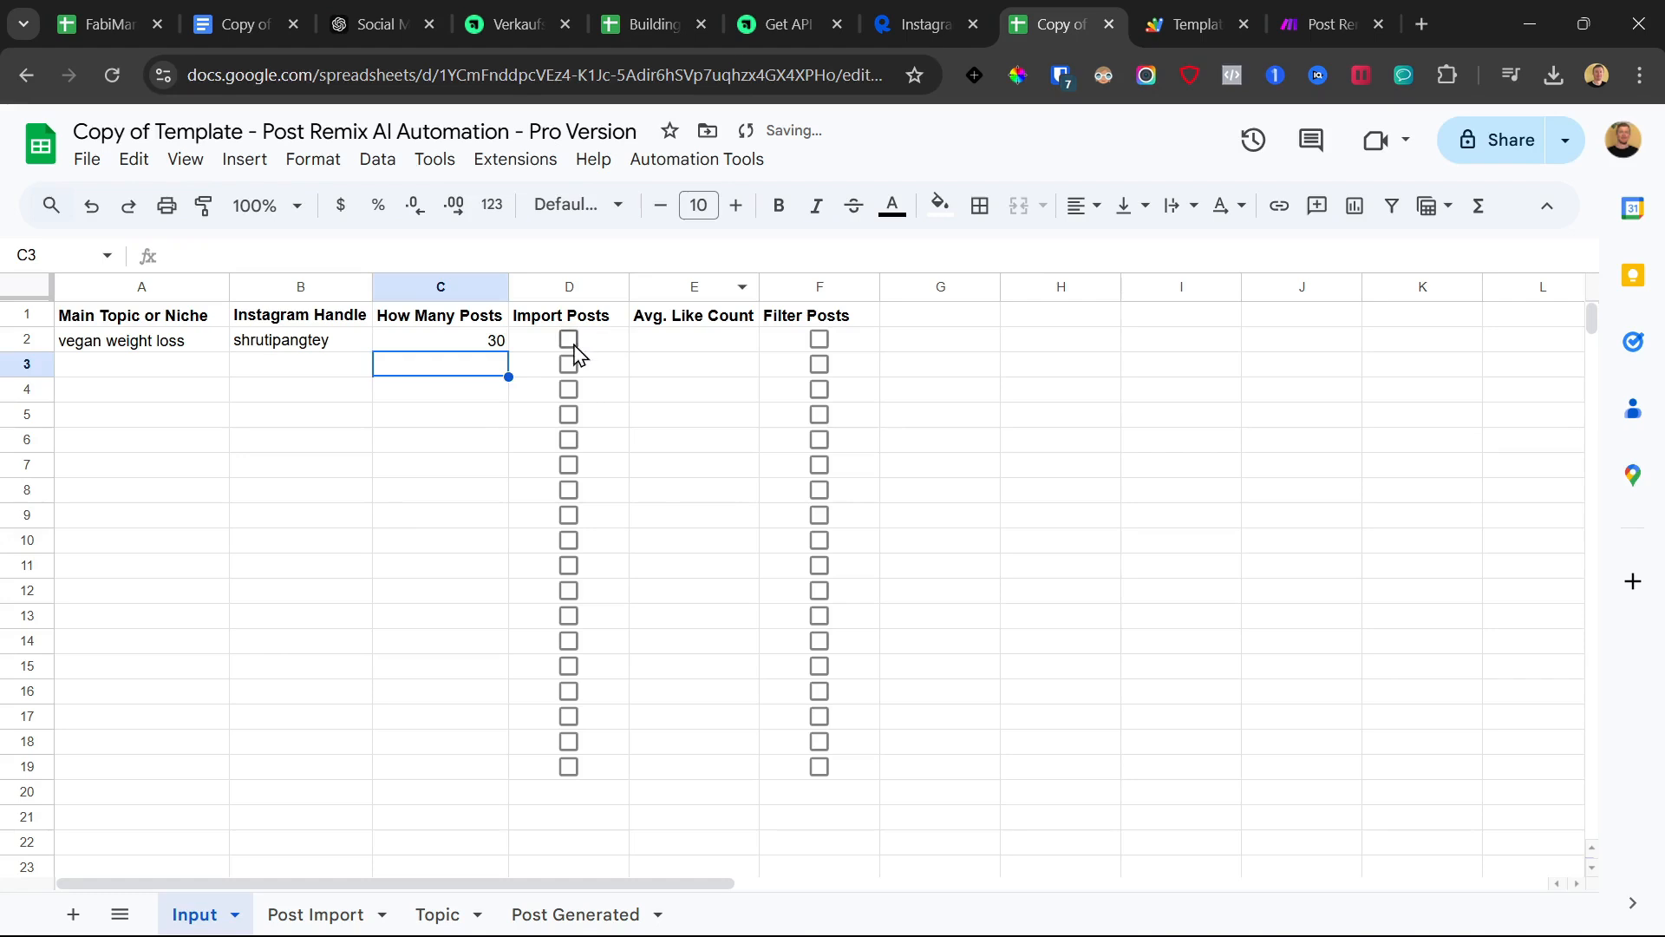
left_click(569, 340)
left_click(655, 520)
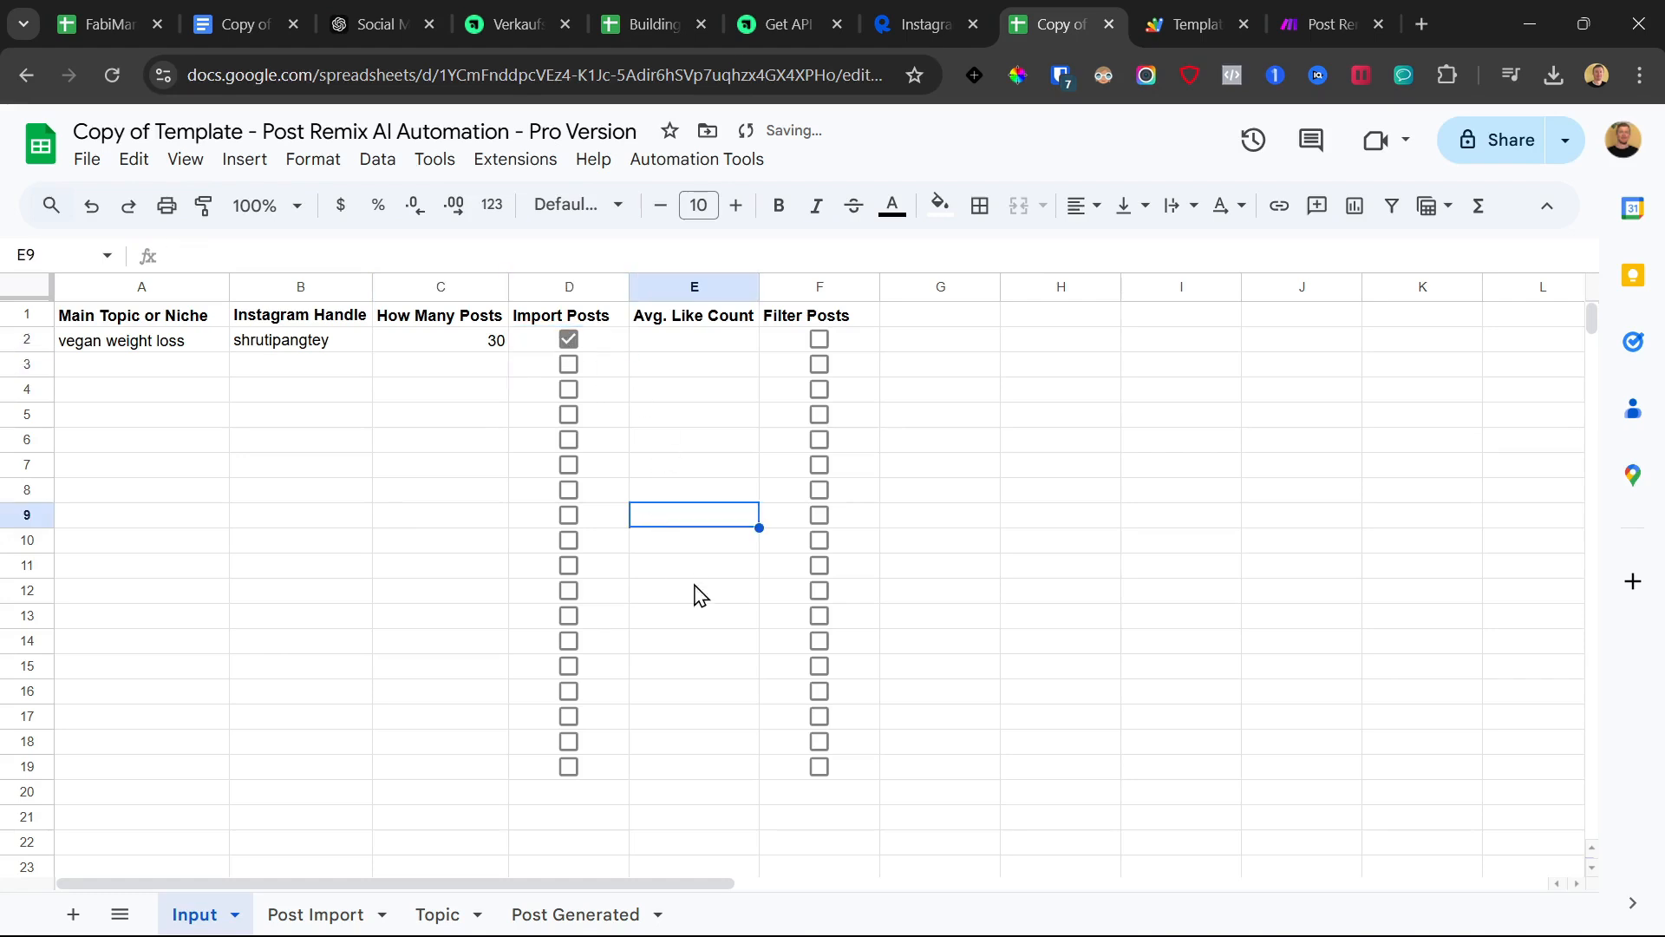
Allow access to external images and review the 30 imported posts on Post Import
left_click(314, 915)
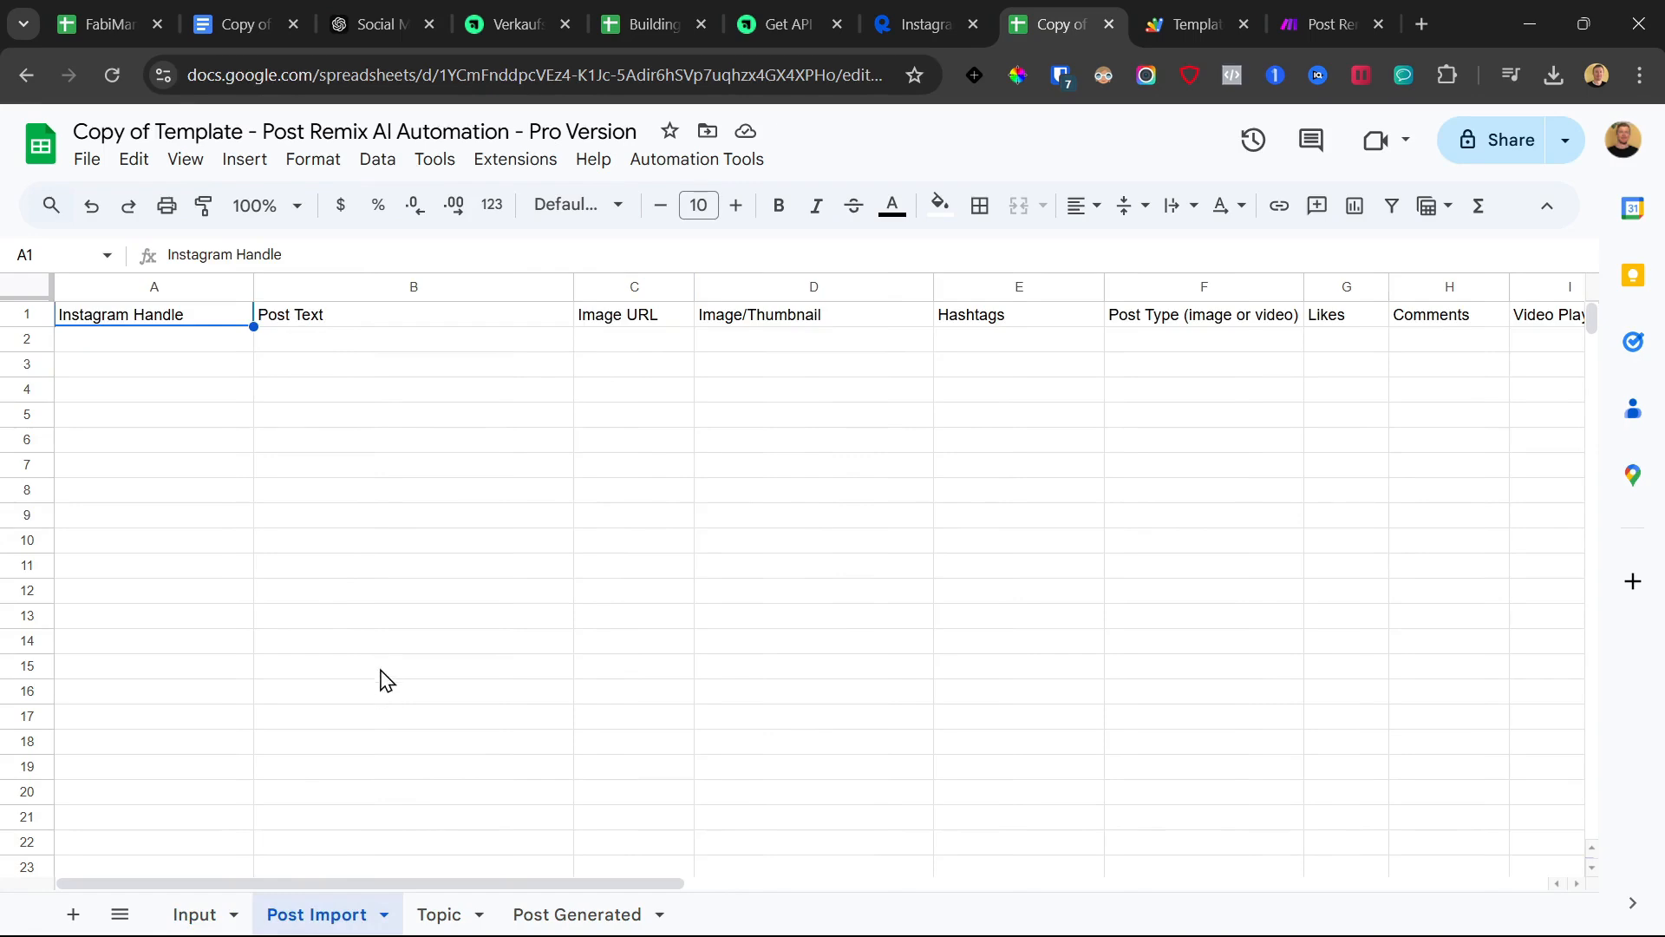
left_click_drag(203, 343, 598, 665)
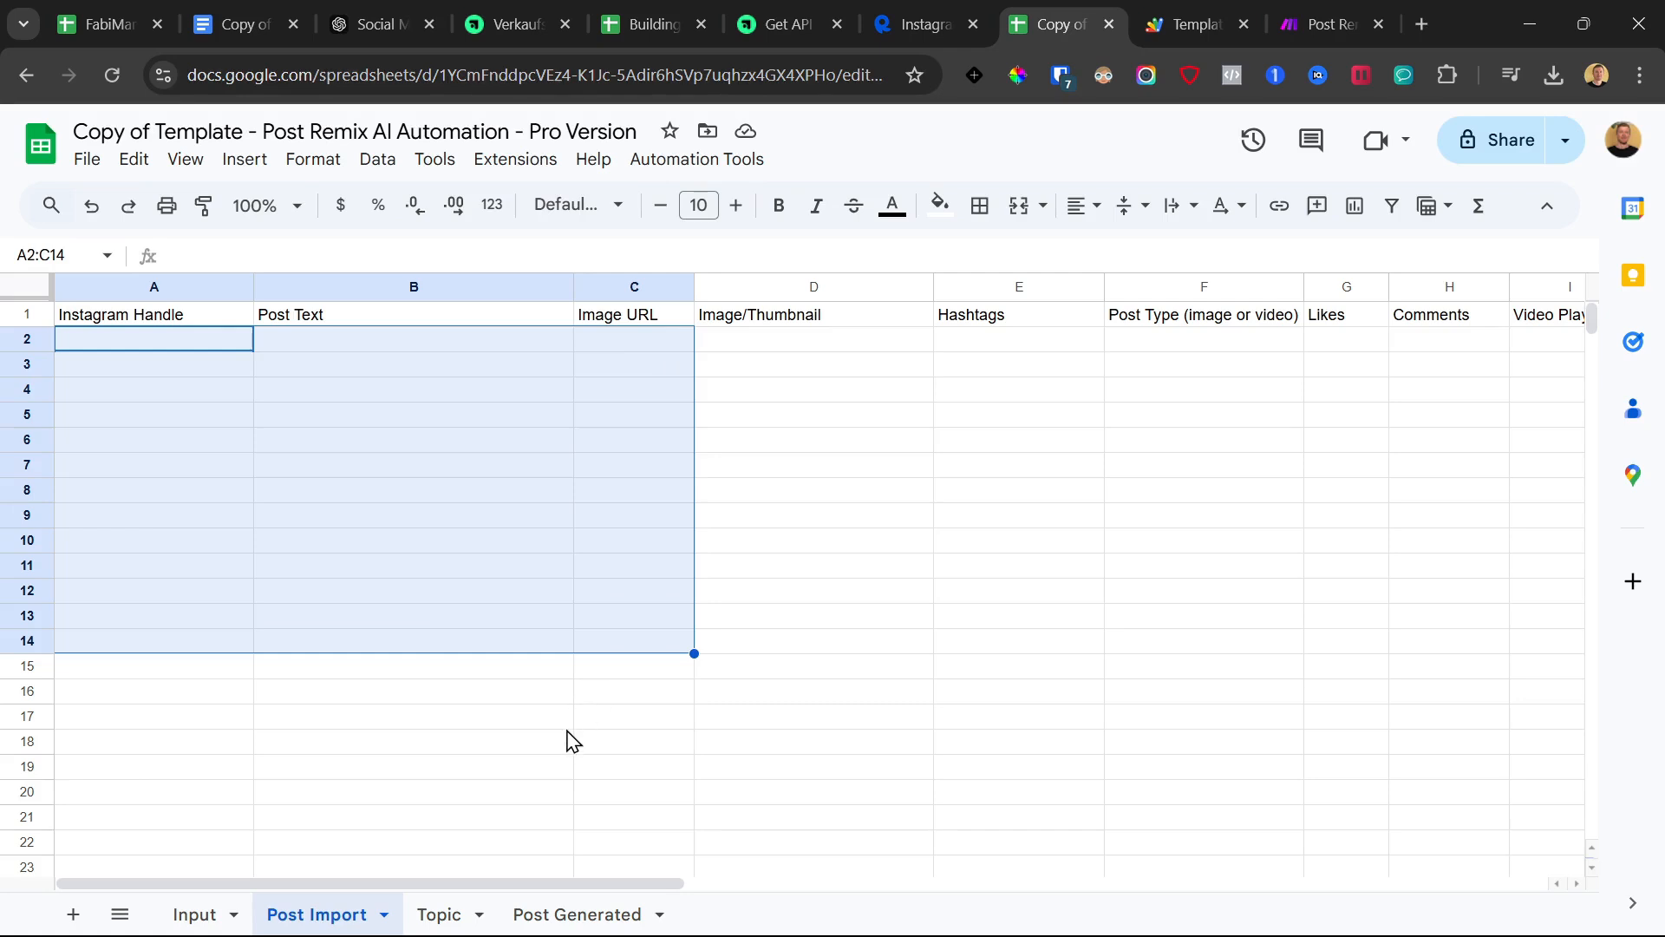
left_click(207, 917)
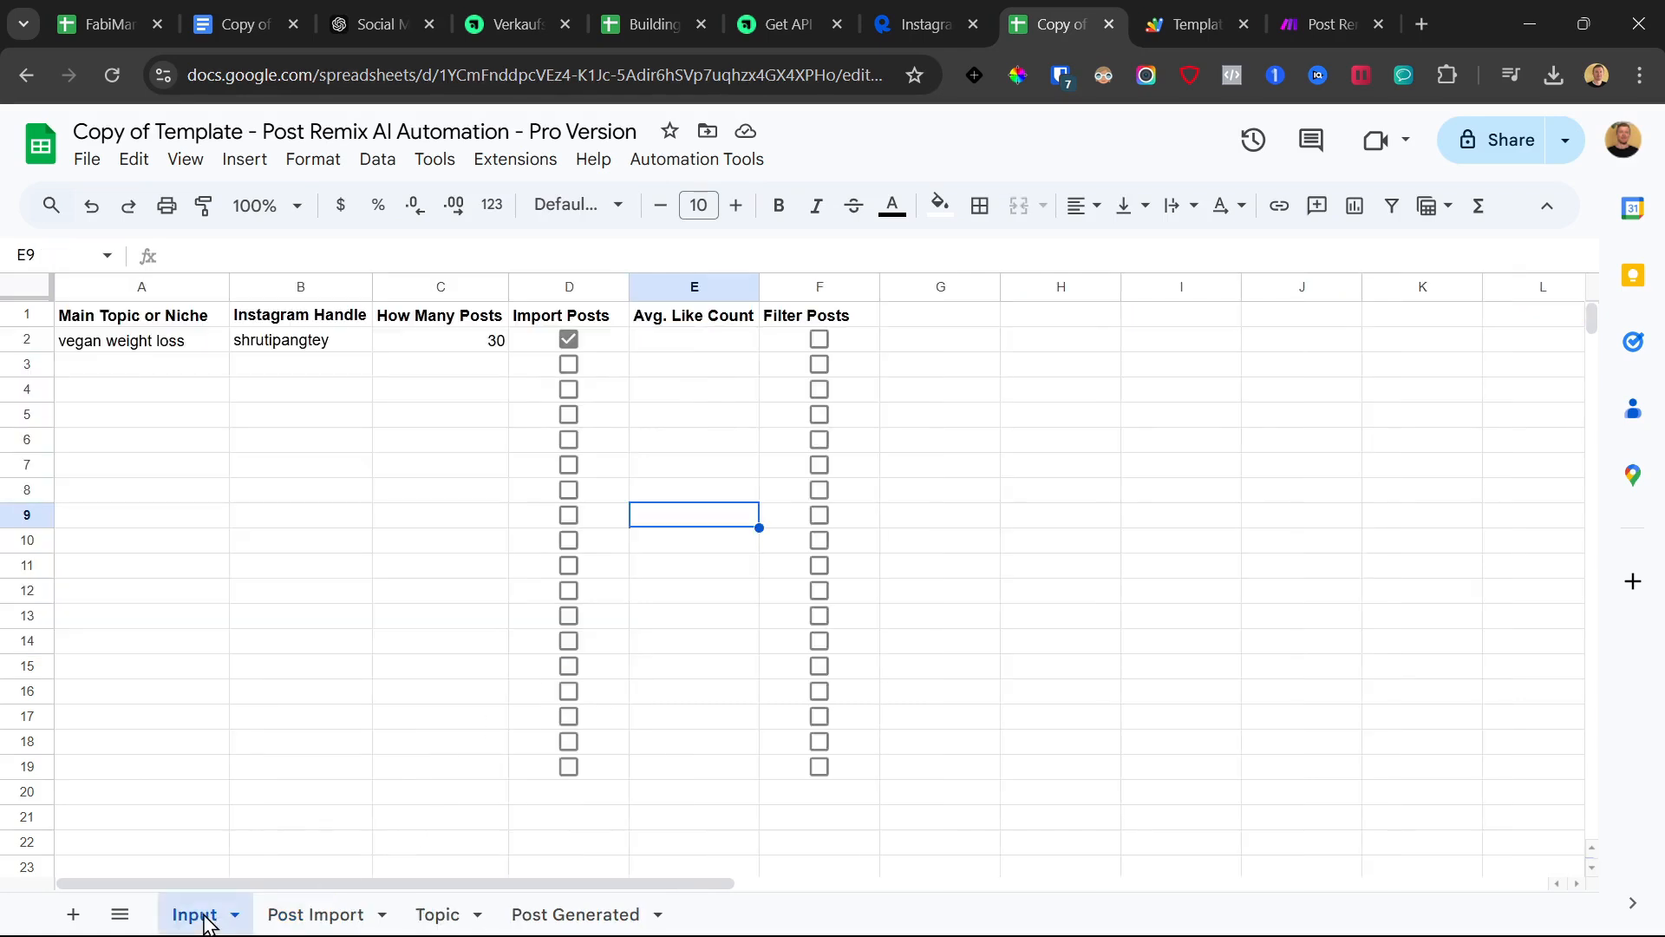
left_click(319, 915)
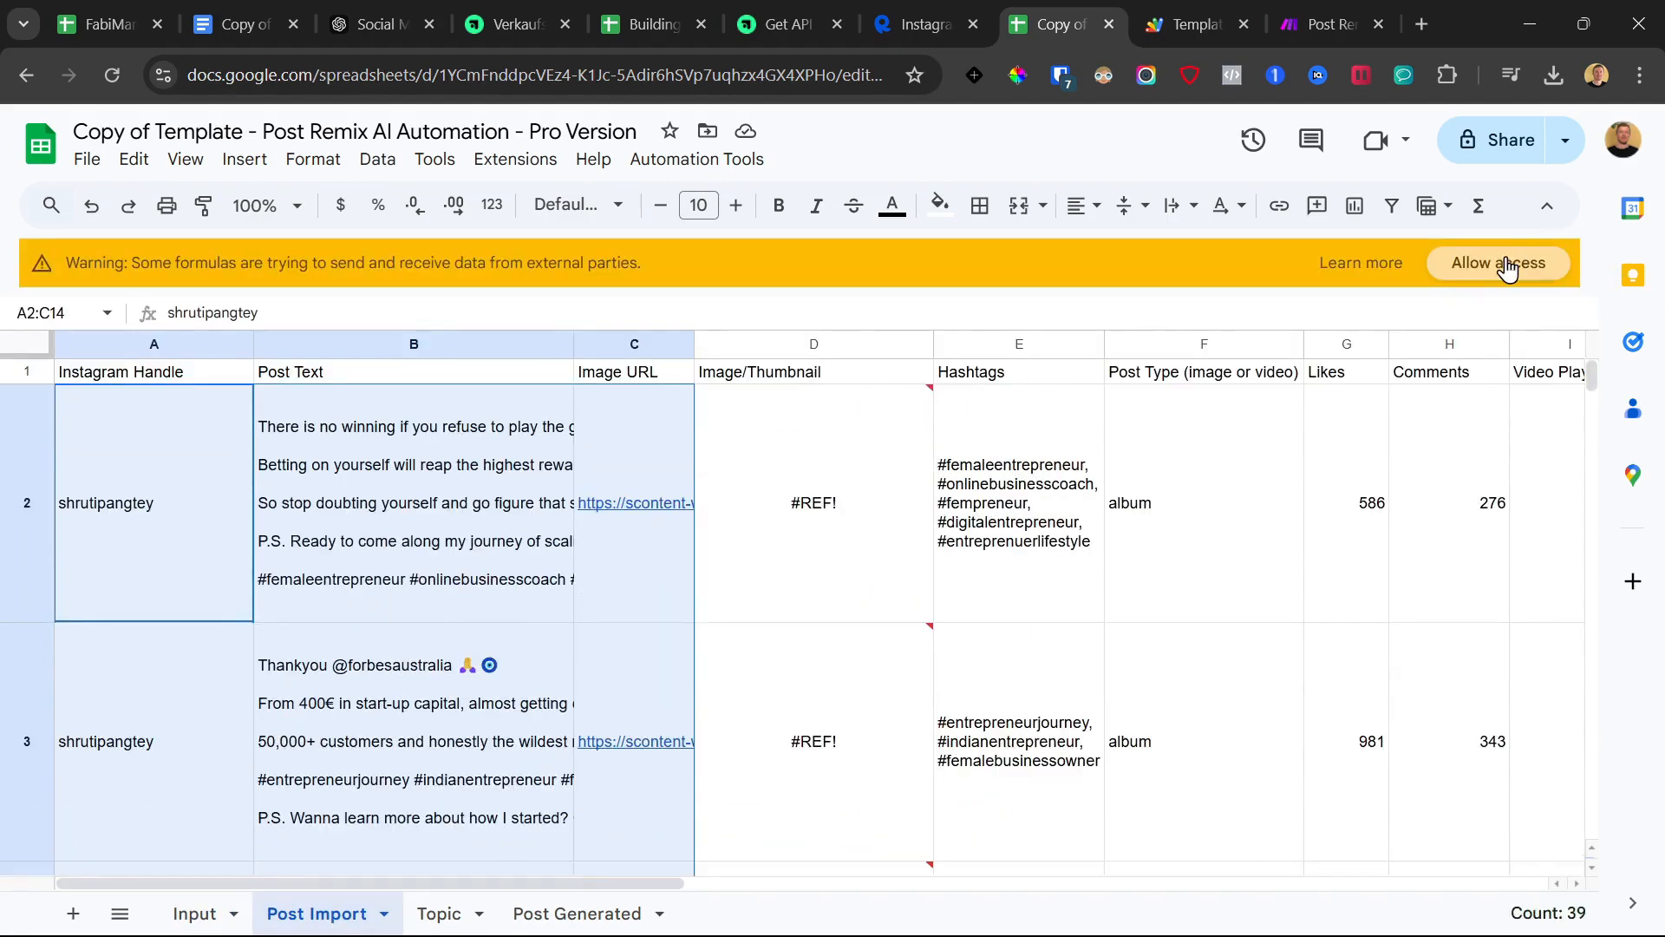
left_click(1507, 263)
mouse_move(845, 673)
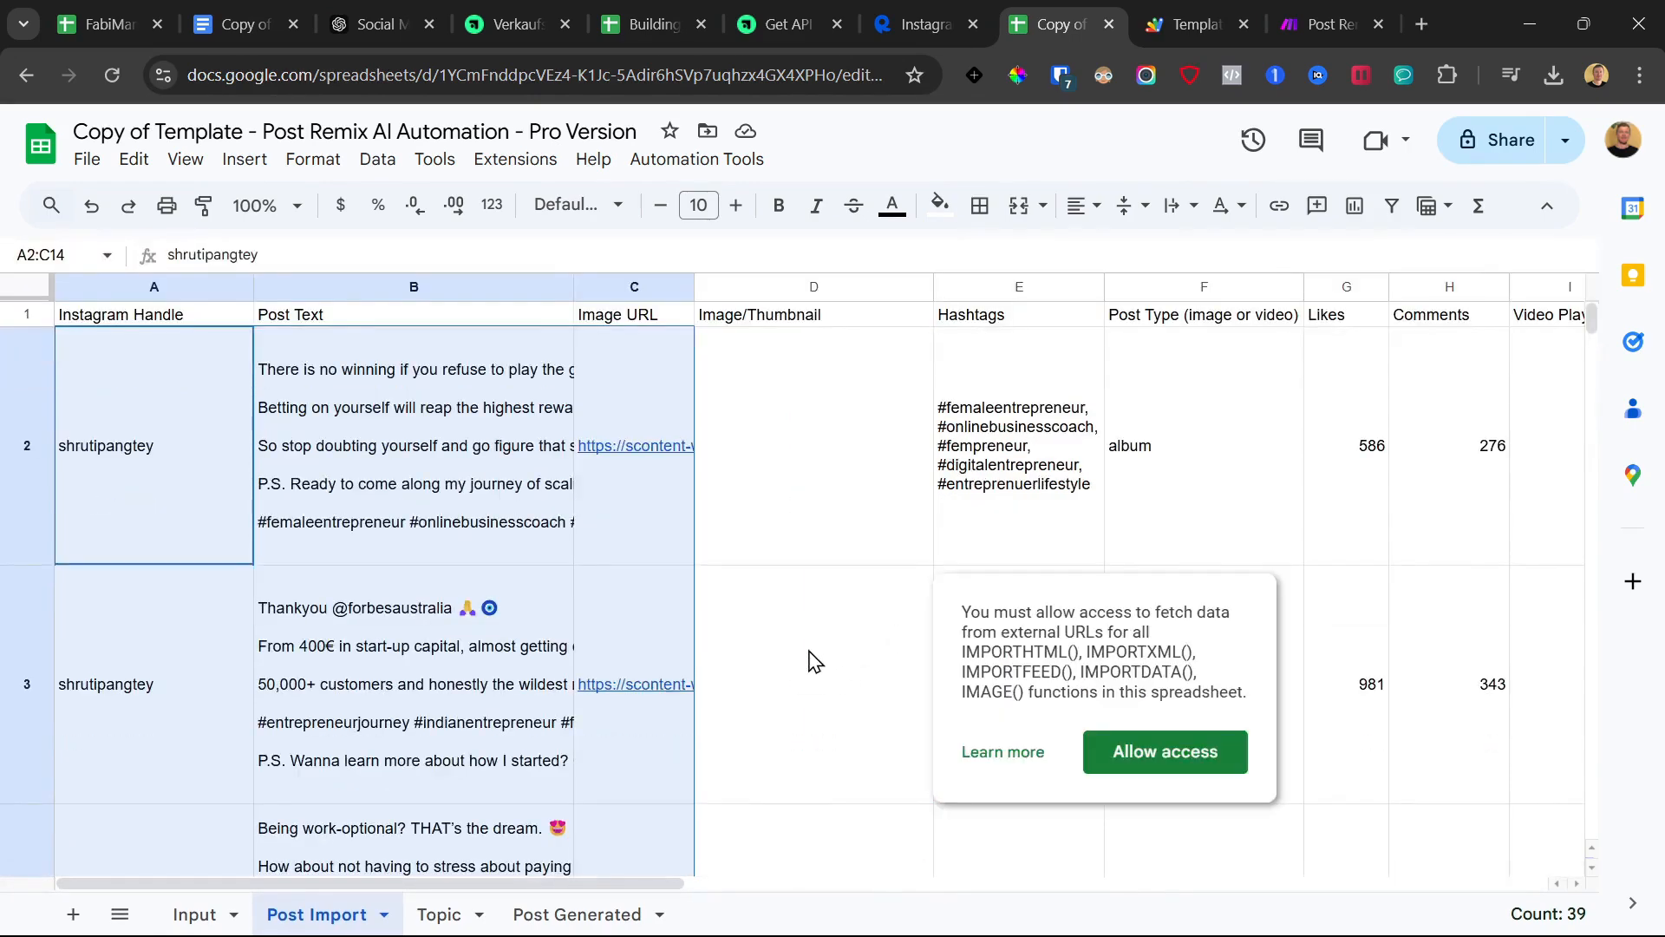
scroll(629, 642, "down", 5)
scroll(624, 643, "up", 3)
scroll(624, 643, "up", 2)
scroll(624, 643, "down", 5)
scroll(626, 621, "down", 15)
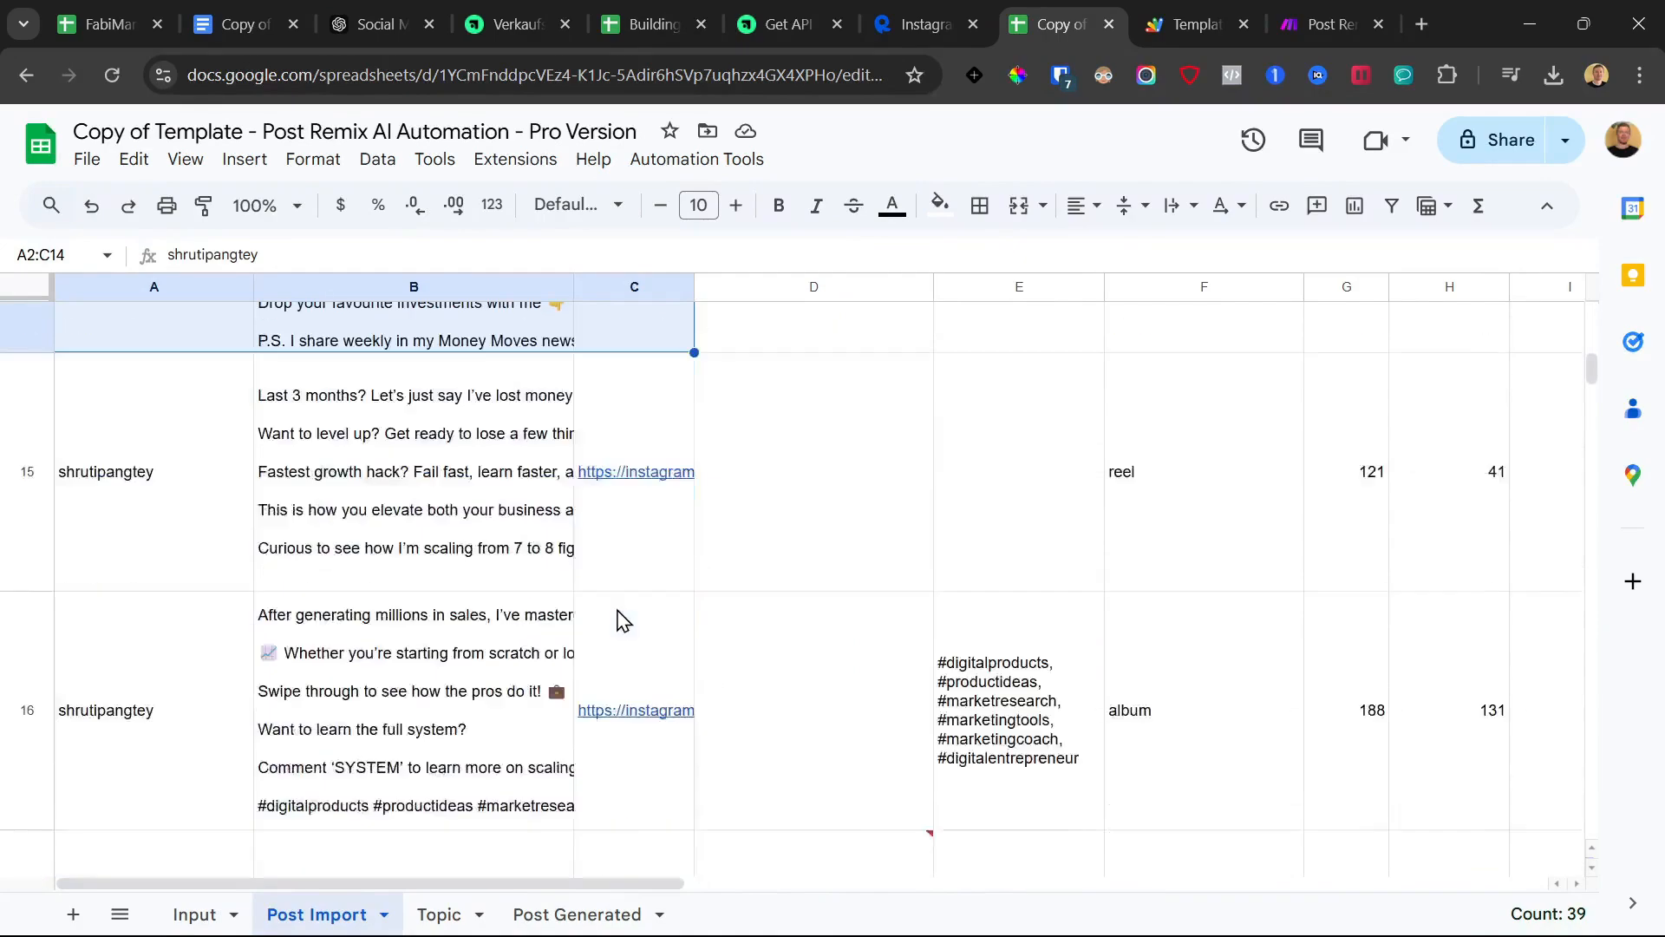
scroll(622, 618, "down", 8)
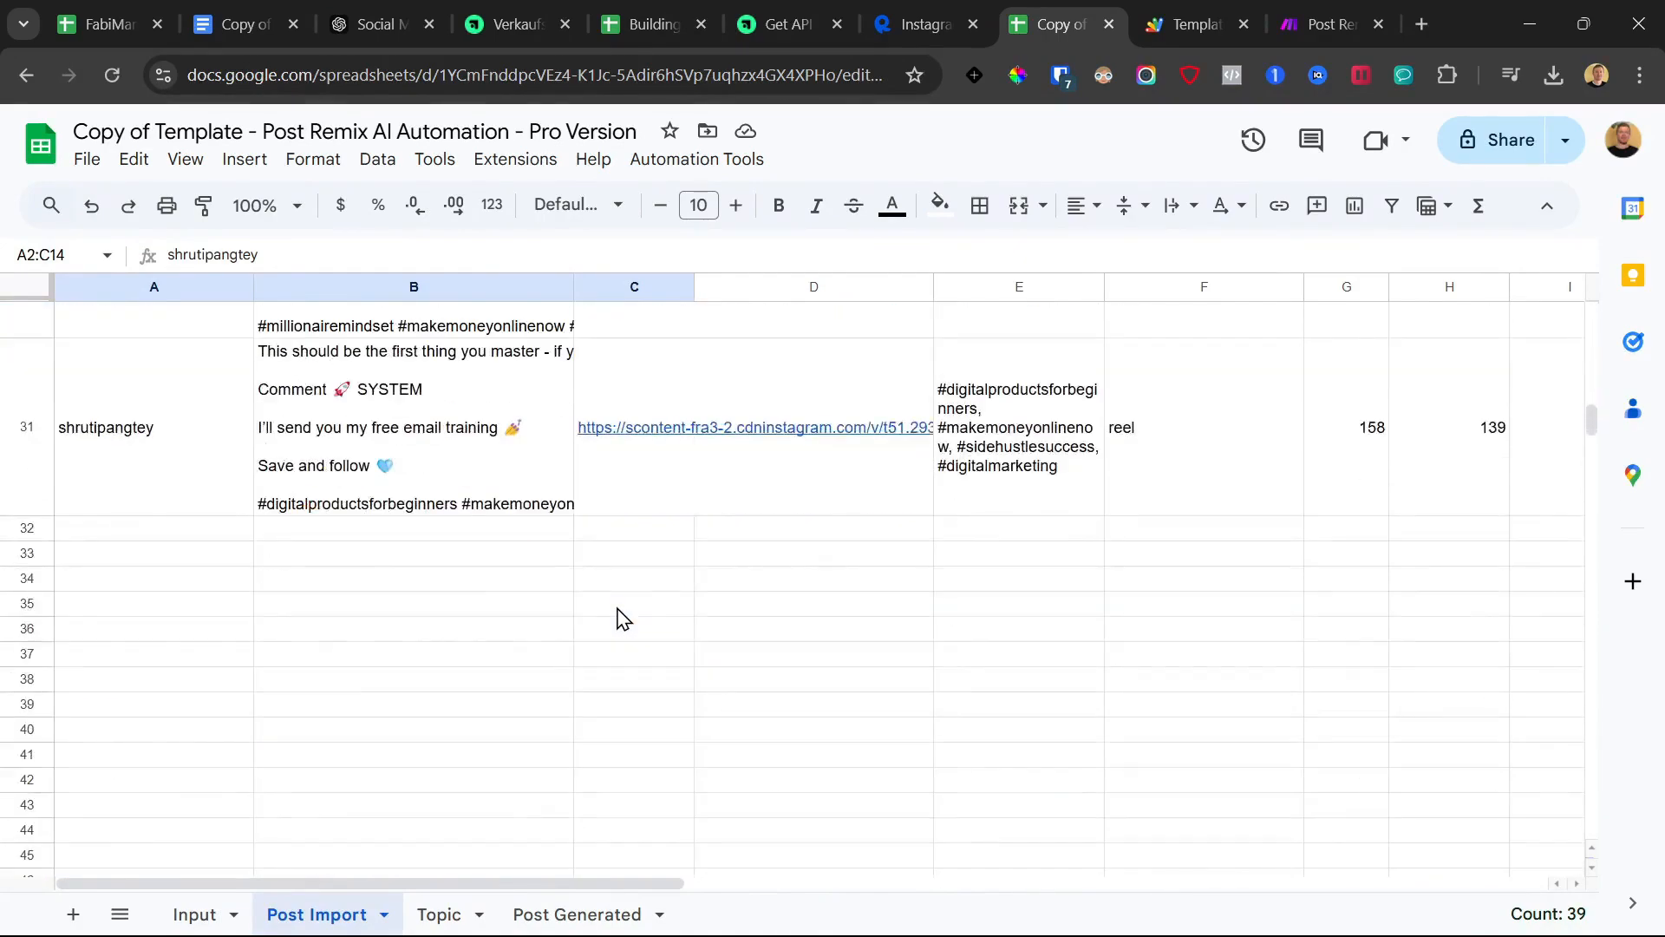
Tick the Filter Posts checkbox in F2 of the Input sheet
left_click(440, 915)
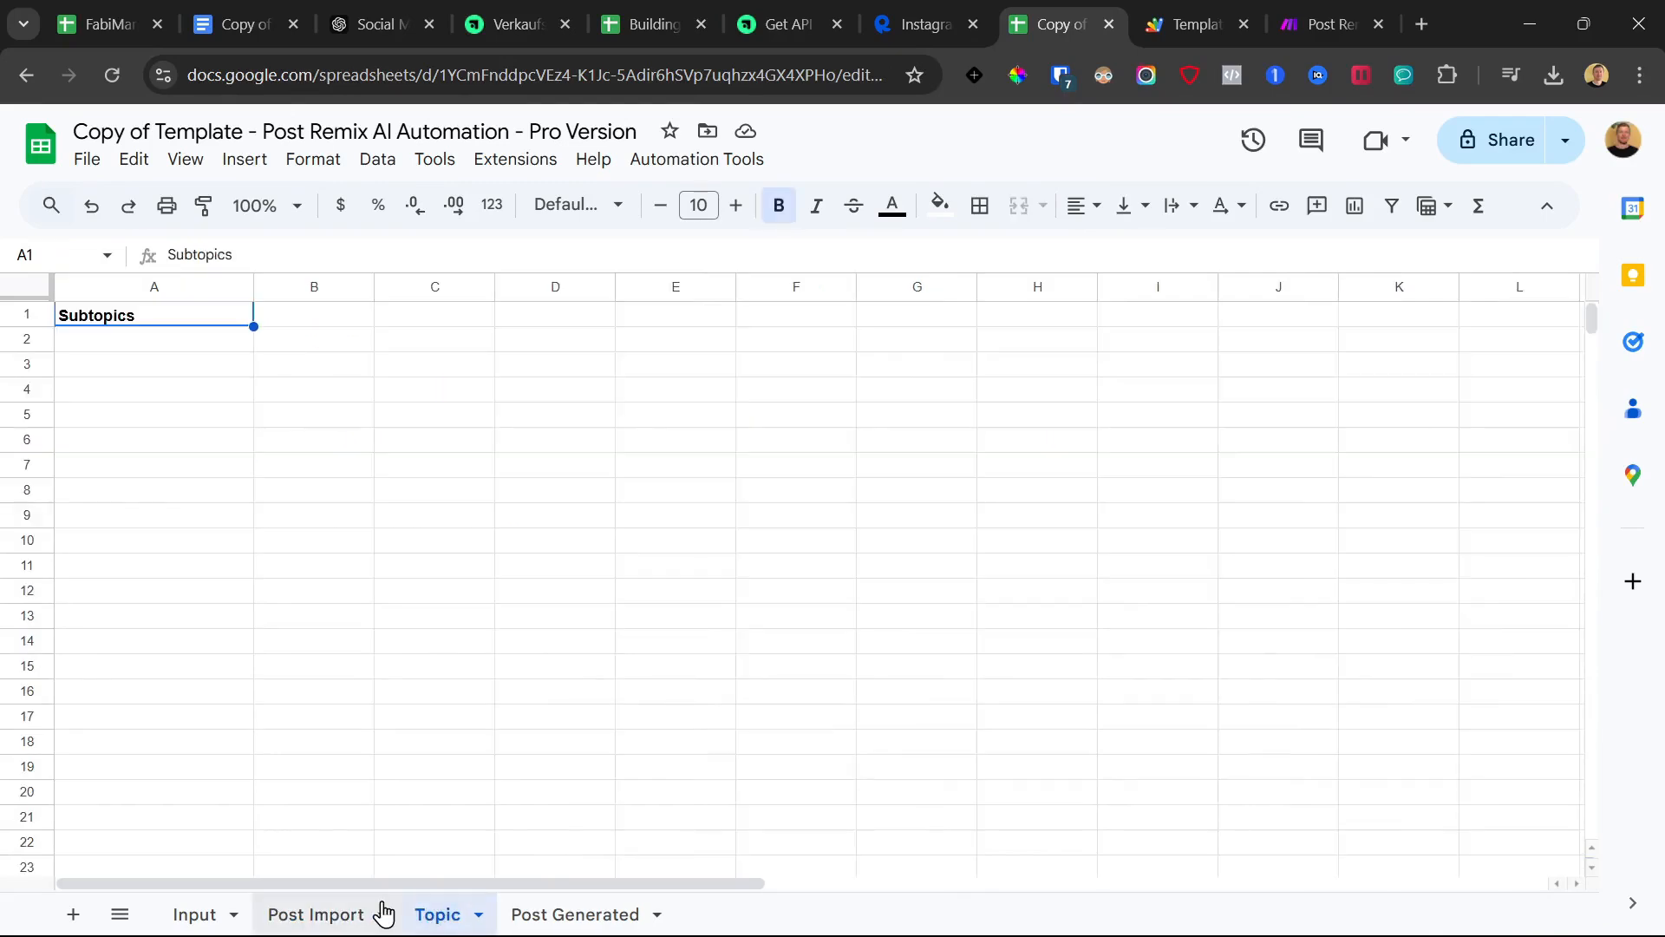
left_click(384, 913)
left_click(196, 915)
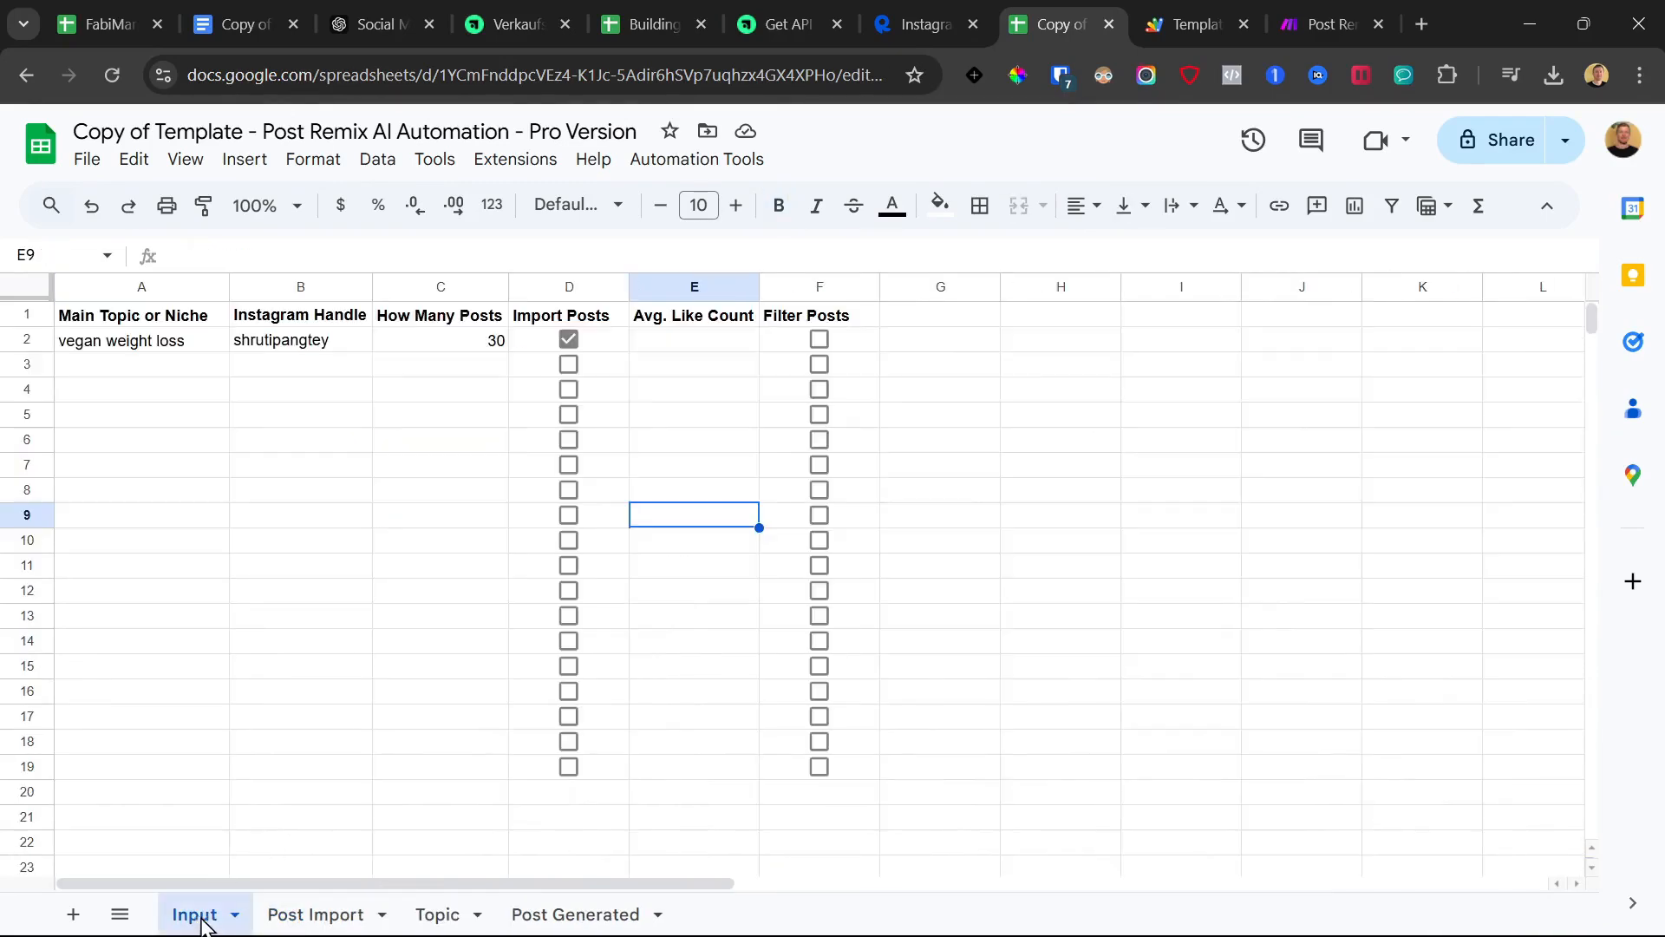
left_click(820, 341)
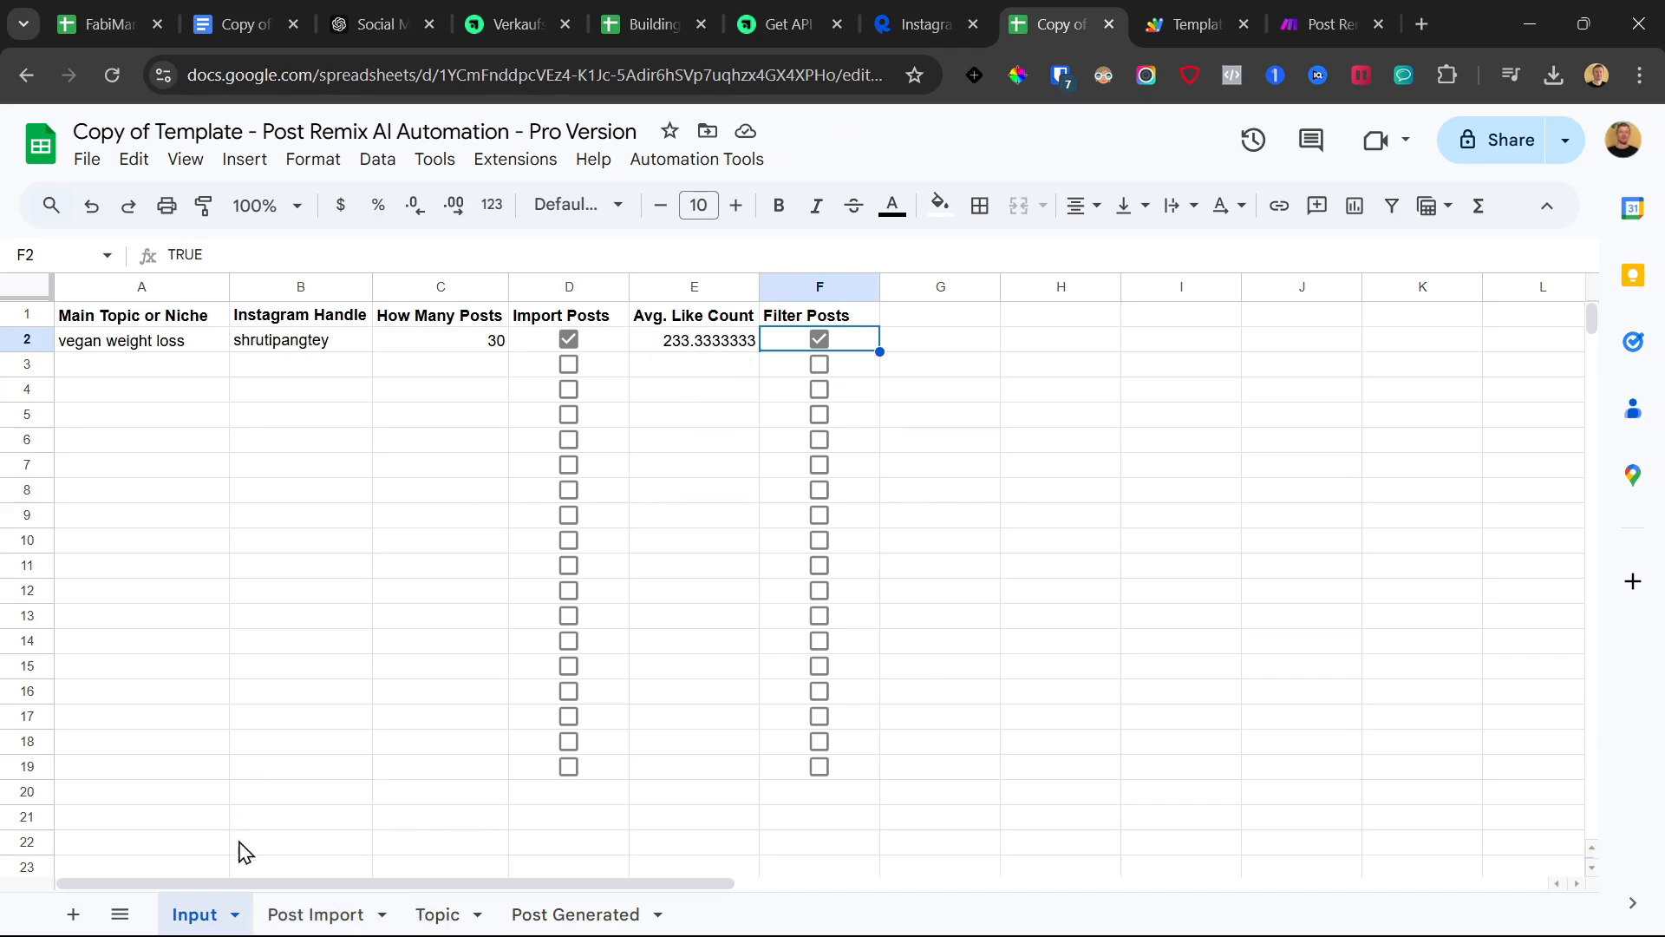
Review the first imported posts' Likes and performance ratings in column K of Post Import
left_click(323, 917)
scroll(1066, 659, "up", 2)
scroll(1074, 647, "down", 2)
scroll(1145, 665, "up", 4)
scroll(1212, 633, "up", 8)
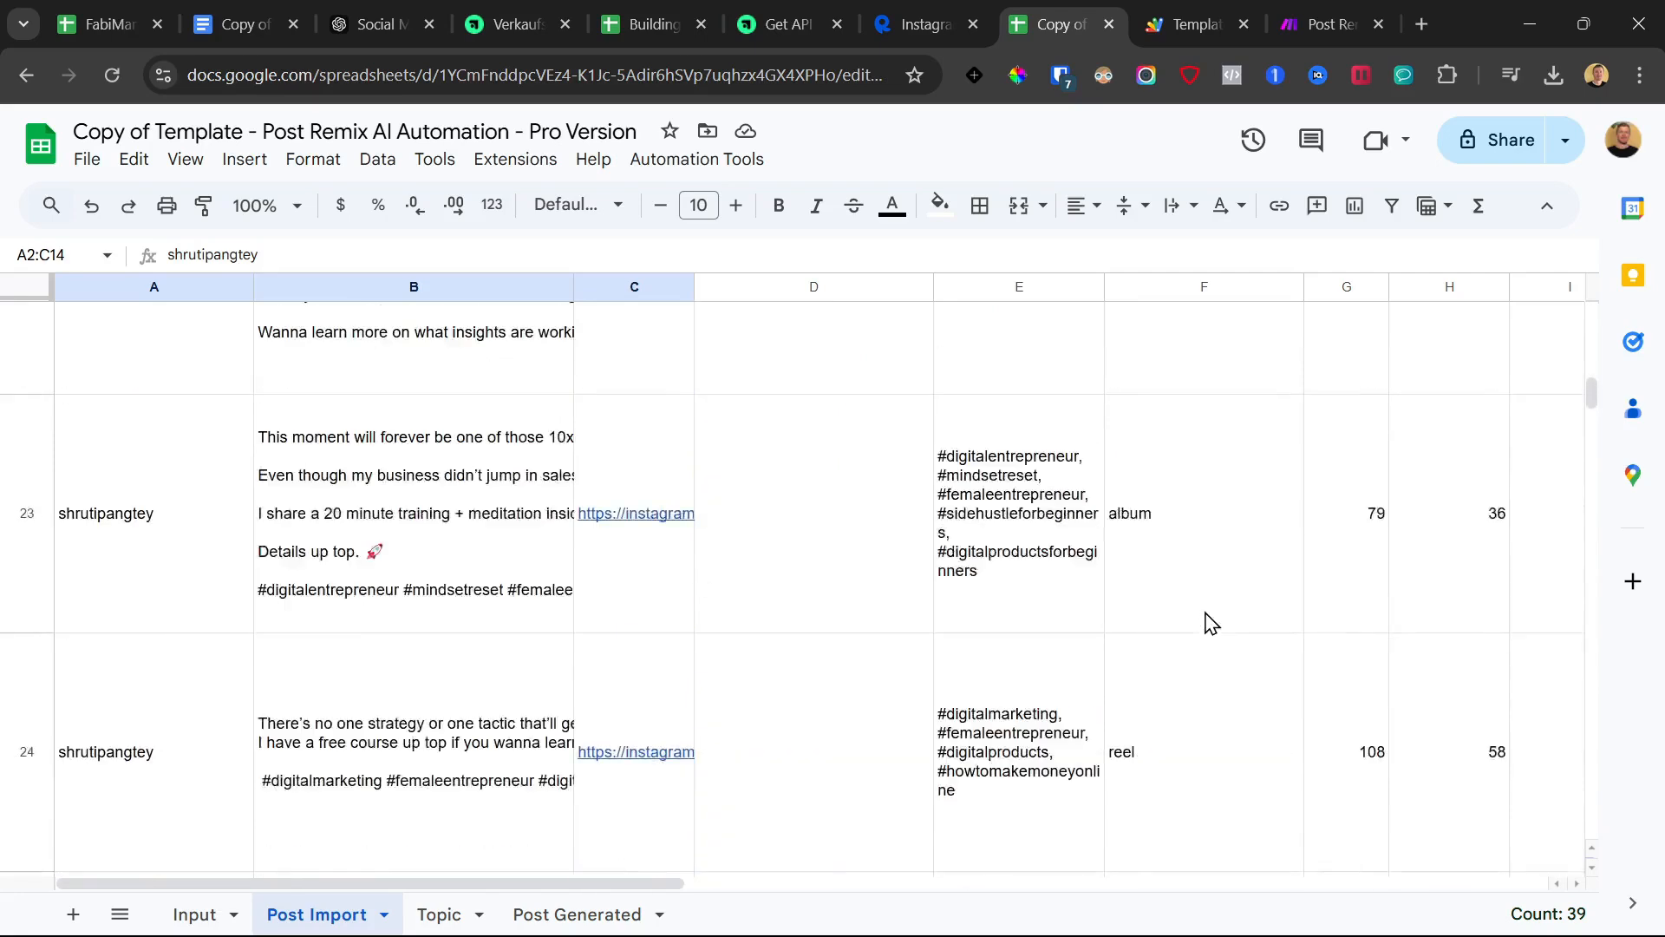
scroll(1231, 612, "right", 5)
scroll(1232, 590, "up", 15)
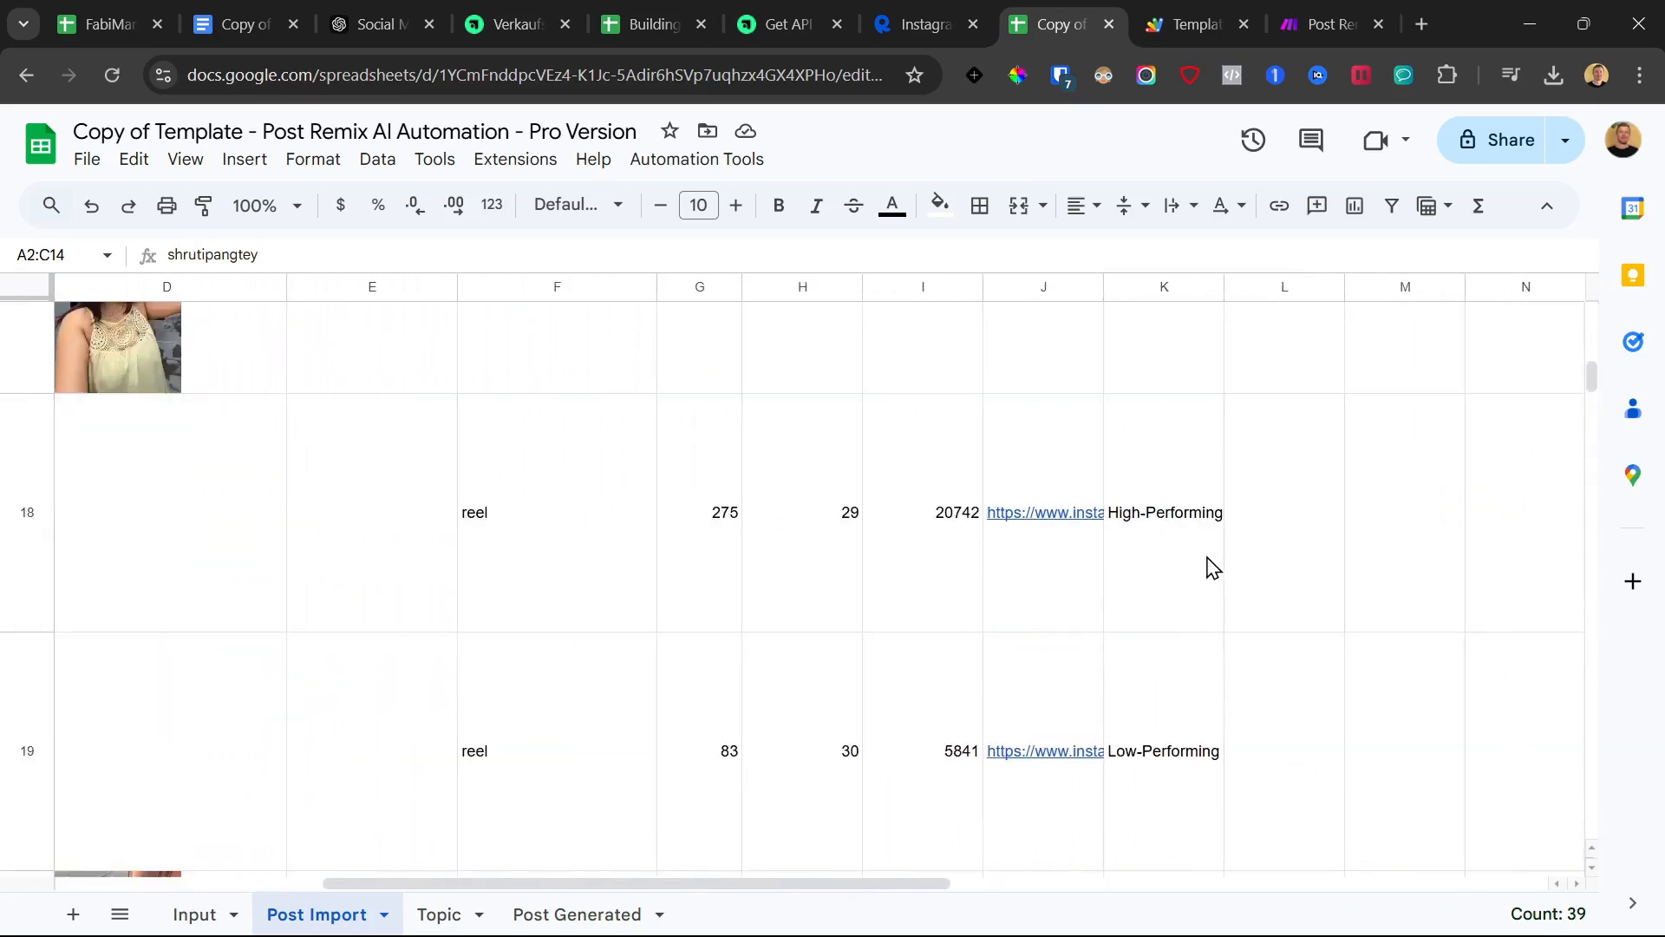
scroll(1217, 600, "up", 3)
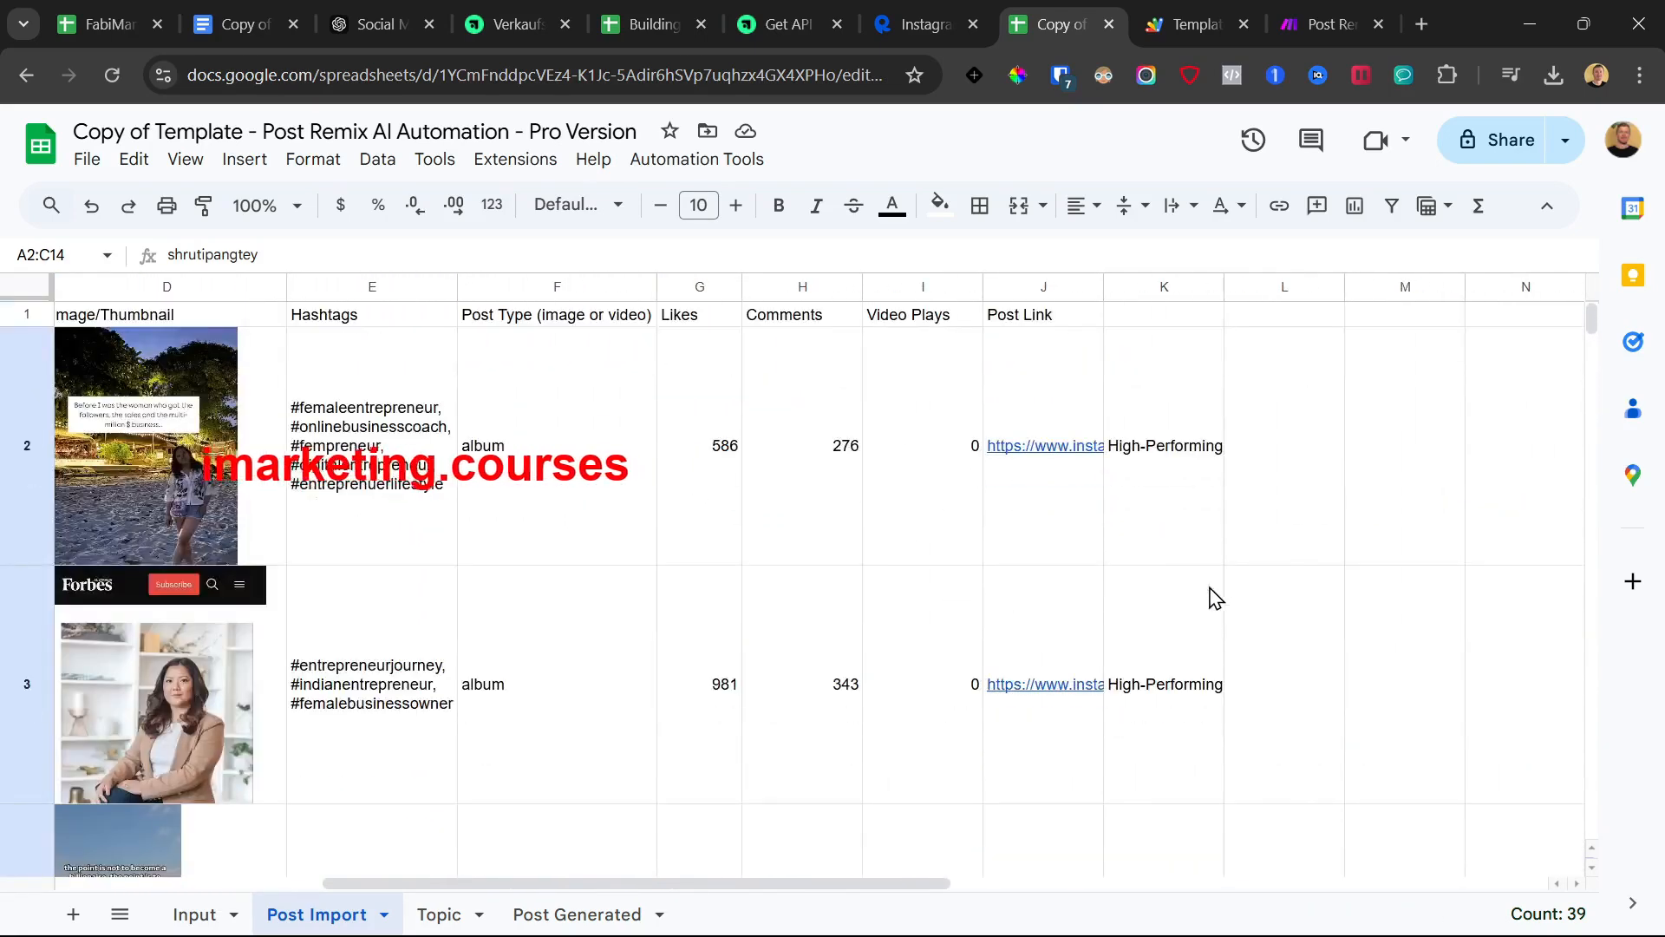
left_click(706, 428)
left_click_drag(1230, 413, 5, 424)
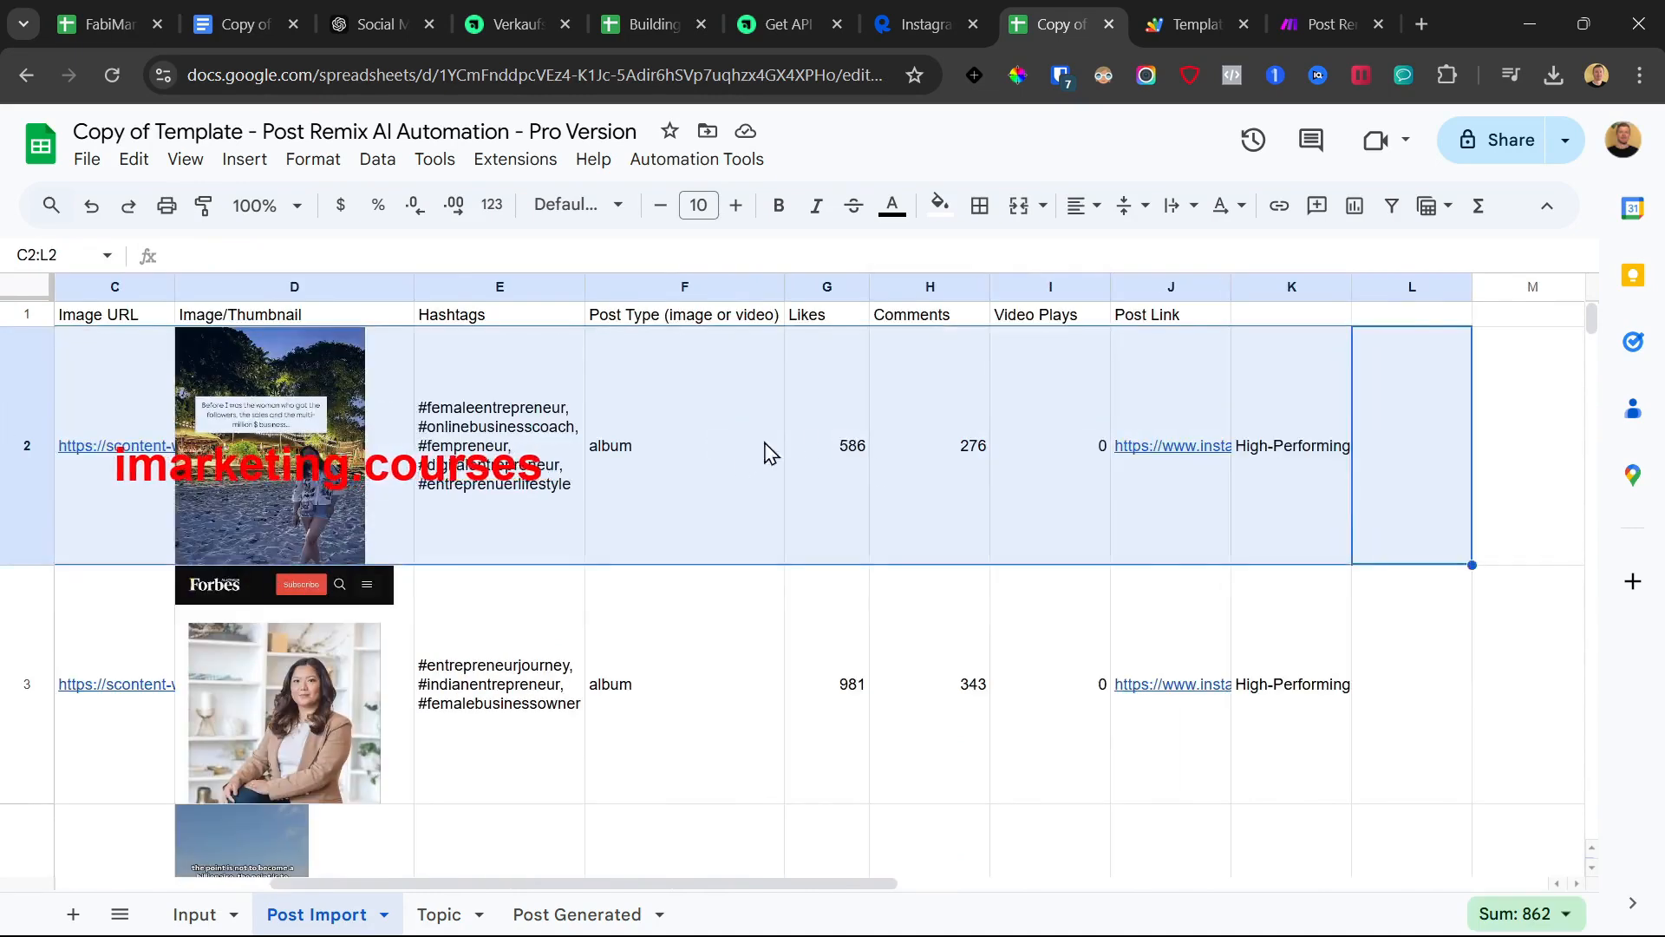
left_click(859, 438)
left_click(1307, 492)
left_click_drag(1307, 493, 1319, 680)
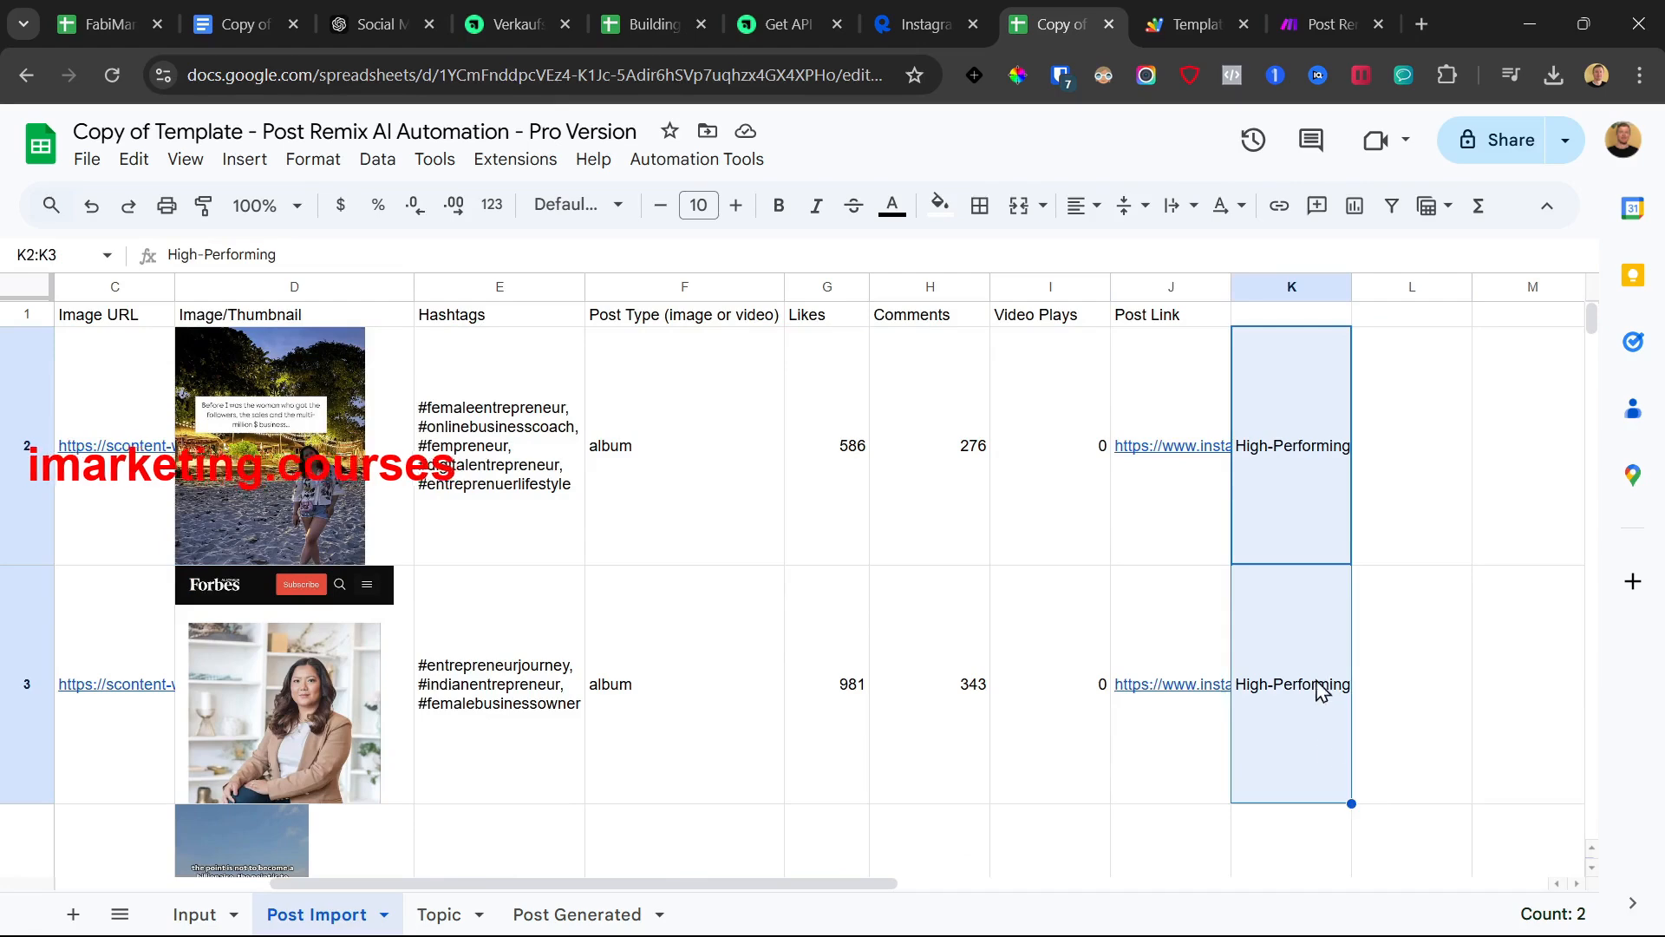
Check the ratings of posts 3–5, including K5's Low-Performing label, then view the empty Post Generated sheet
scroll(1266, 646, "down", 3)
left_click(1254, 534)
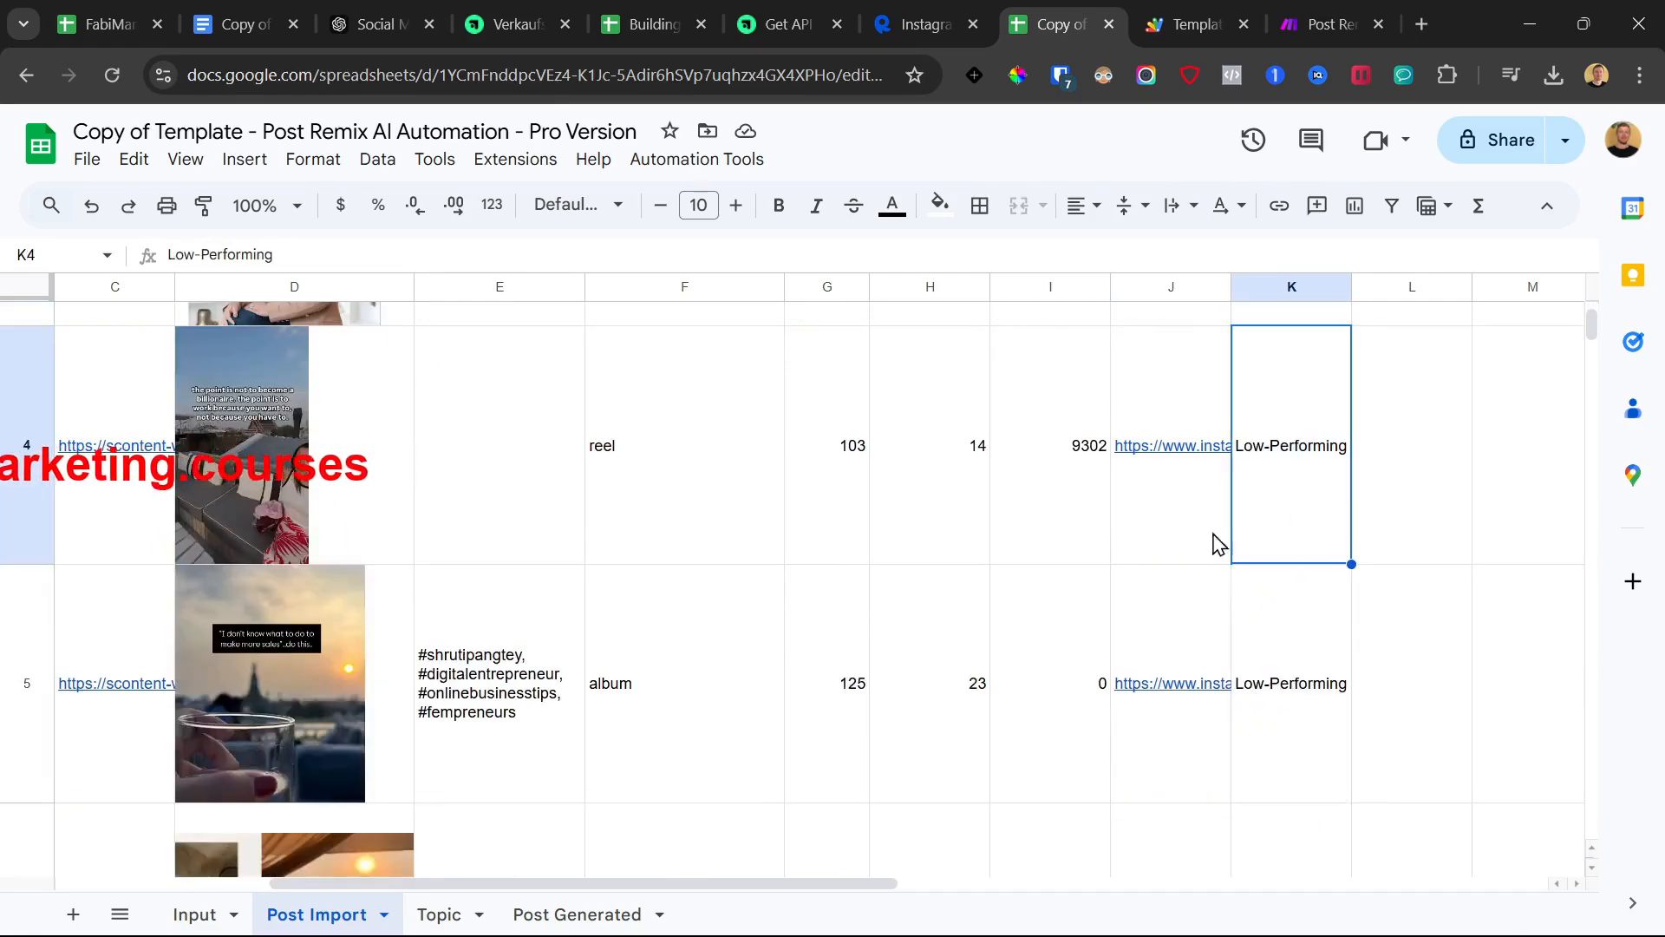
left_click(1322, 626)
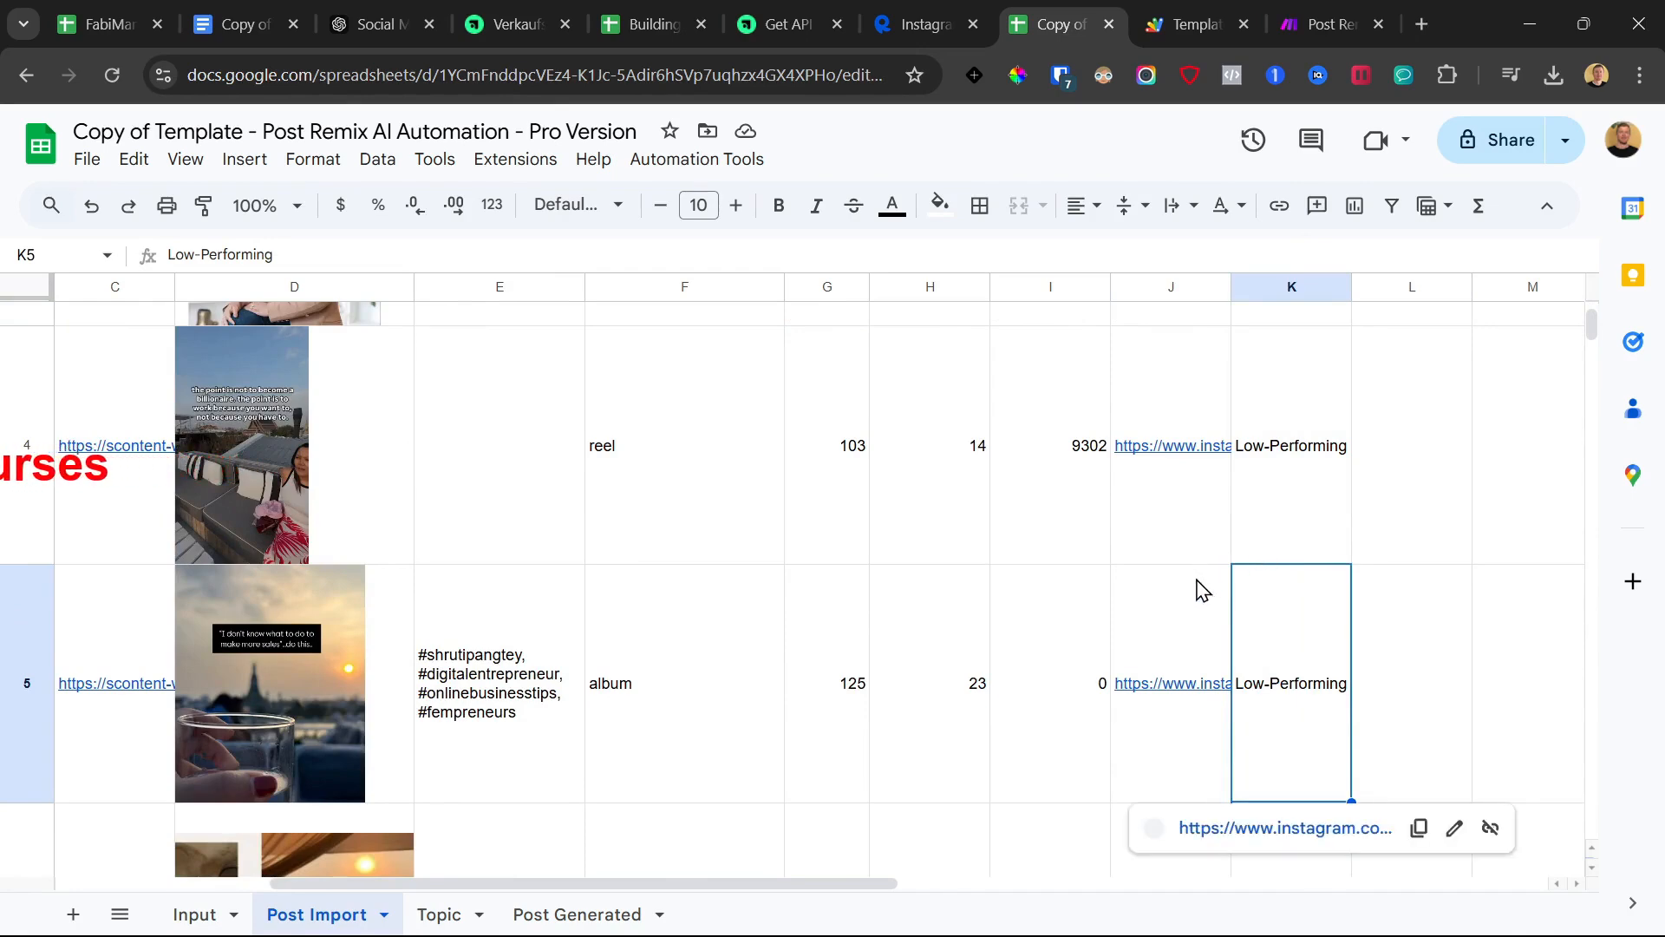
left_click_drag(1272, 659, 316, 671)
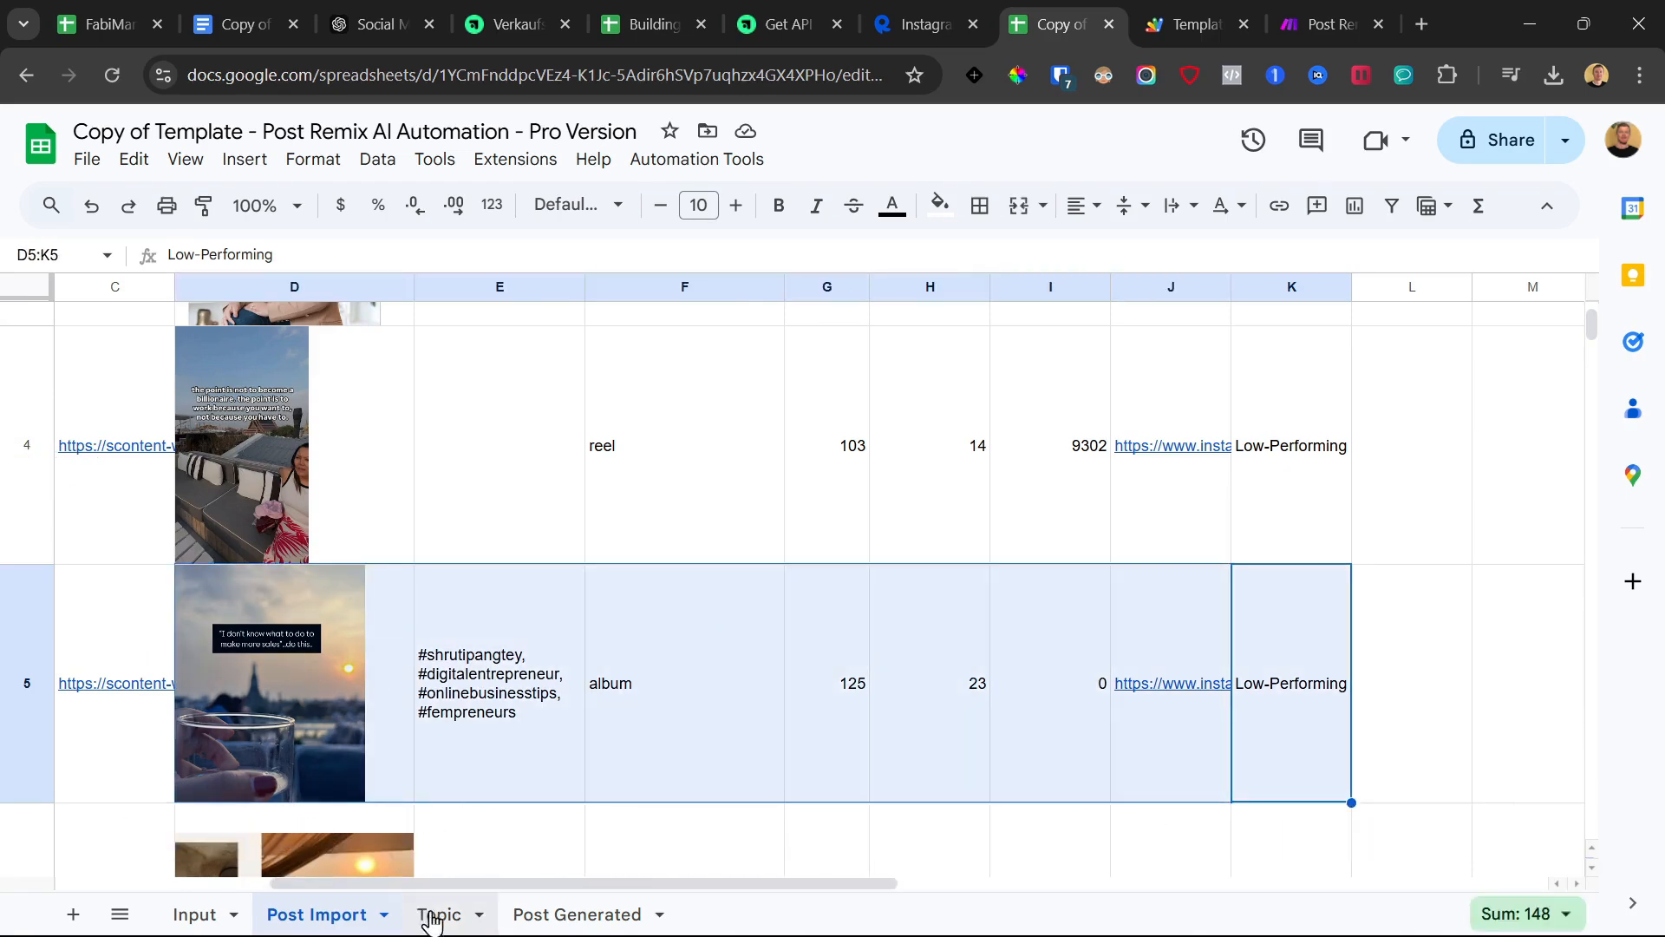
left_click(434, 912)
left_click(335, 916)
left_click_drag(1301, 662, 139, 681)
left_click(1267, 659)
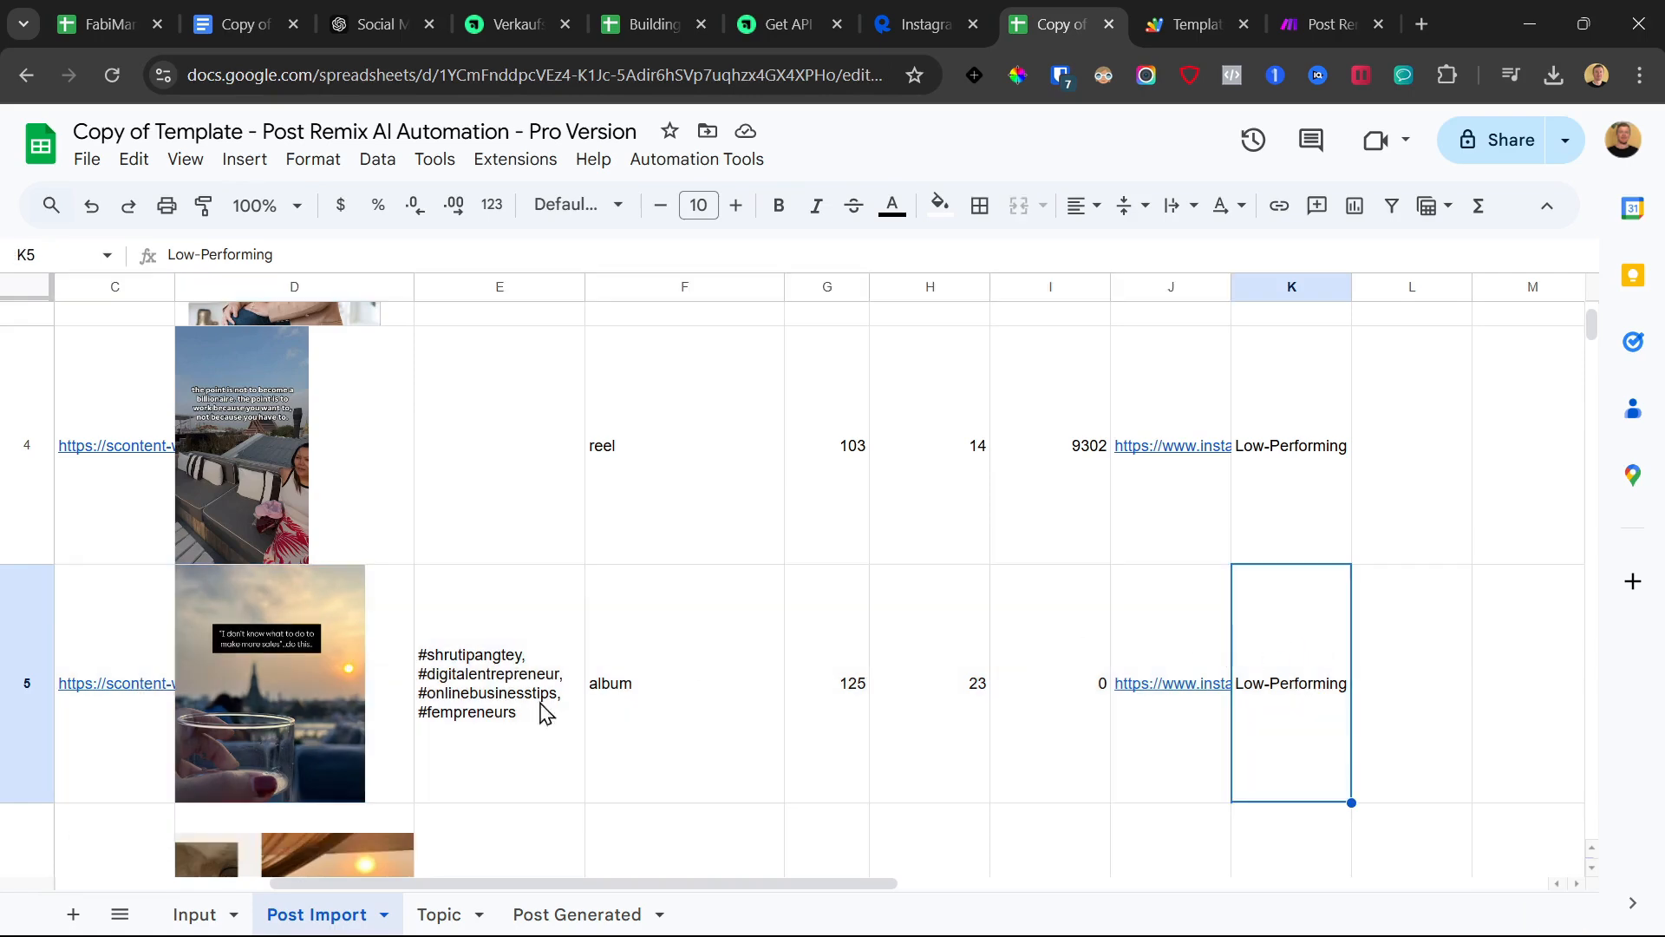
left_click(577, 915)
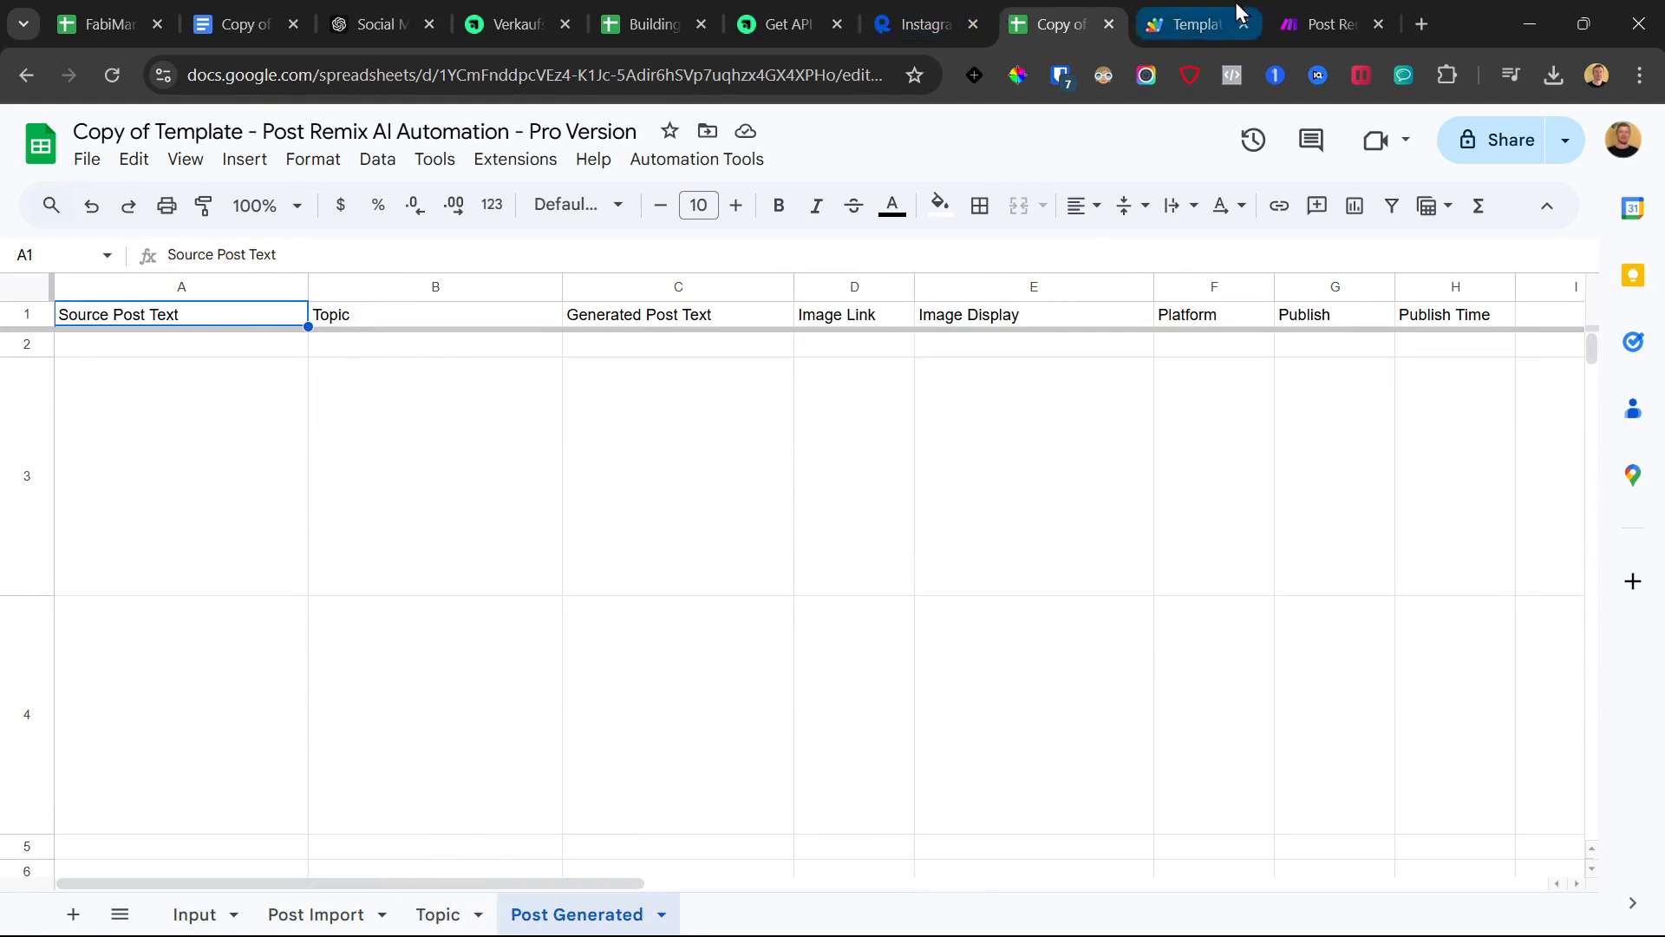
left_click(1268, 12)
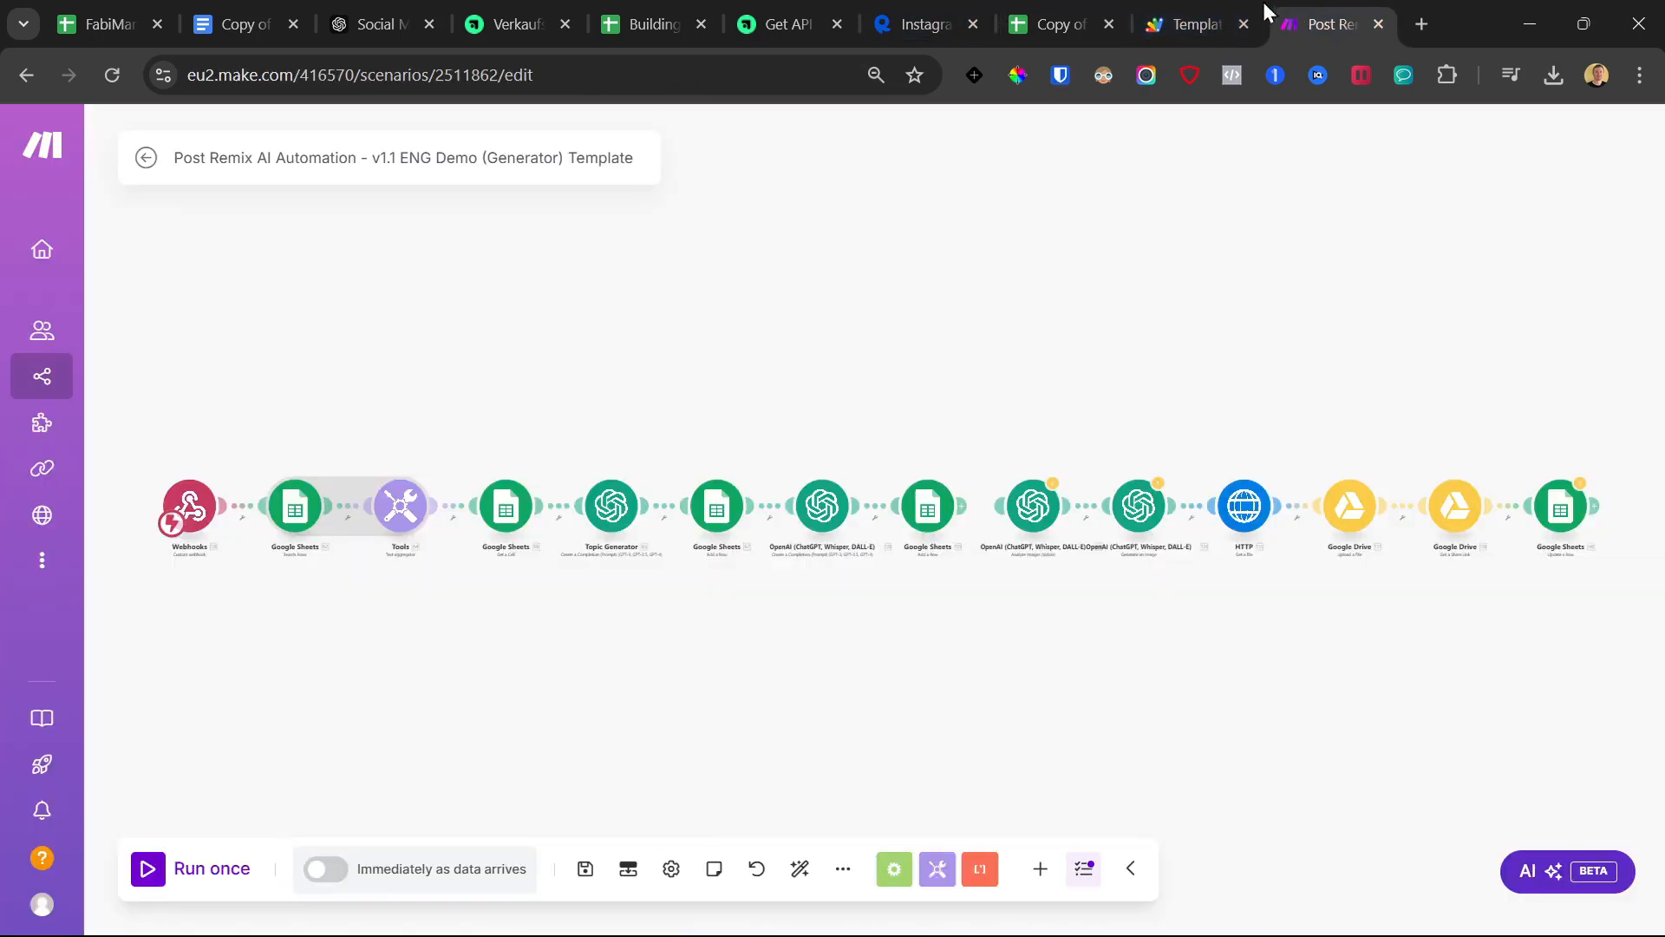
Start a single Make run and execute sendPostDataToMake in Apps Script
left_click(139, 876)
left_click(1167, 2)
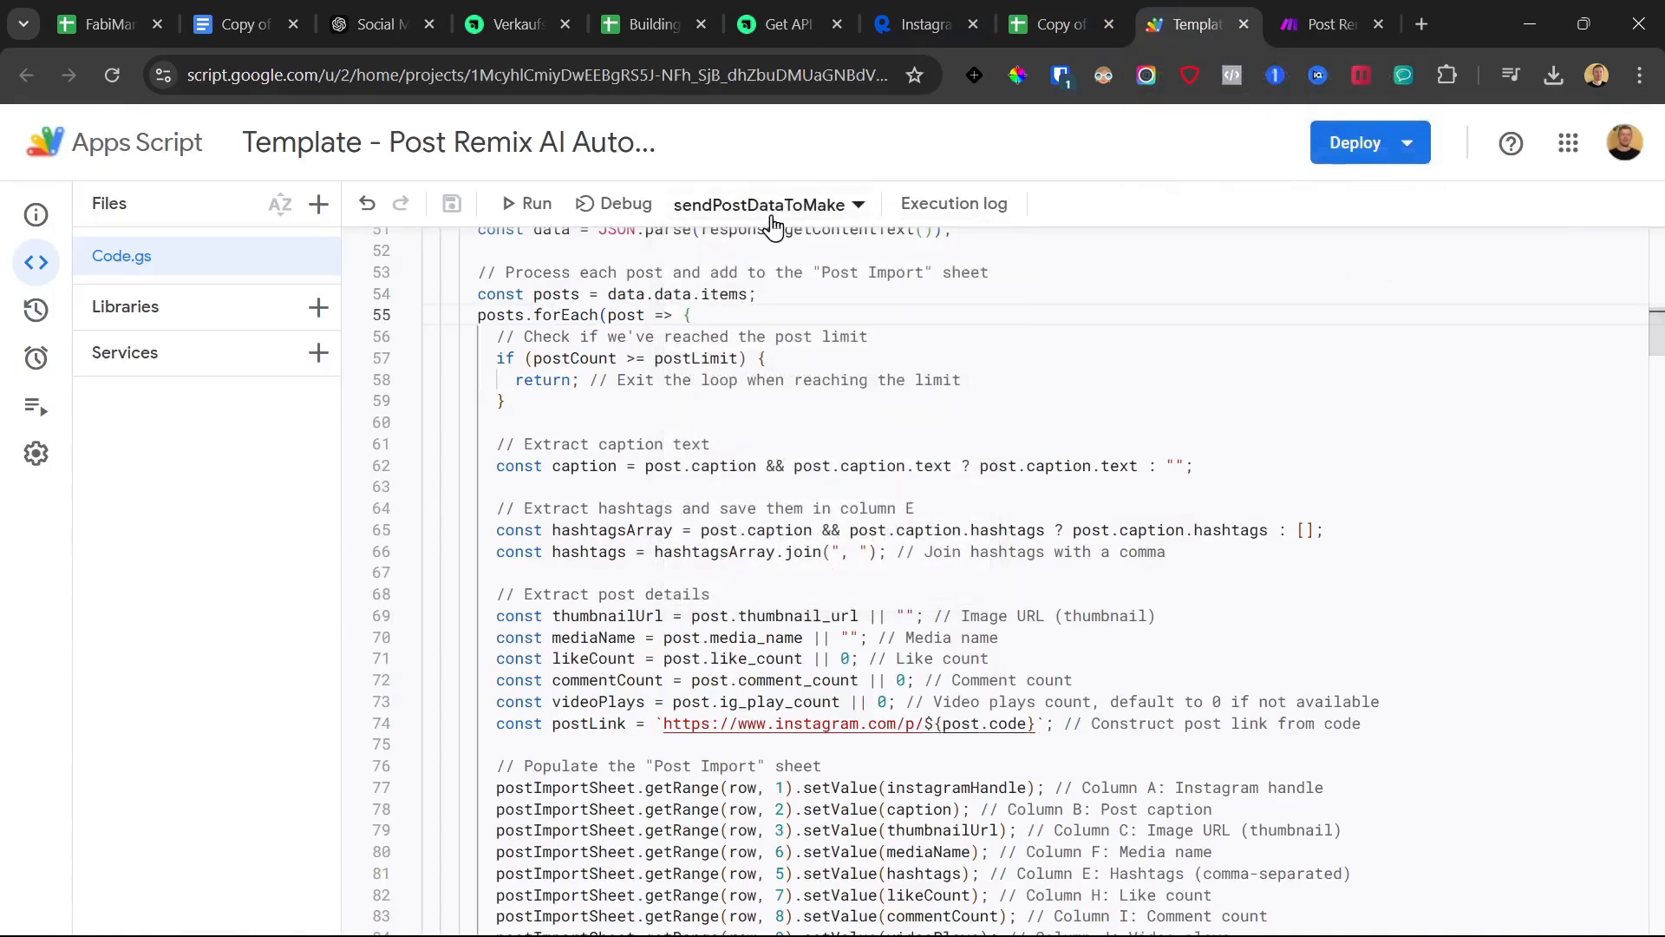
left_click(531, 204)
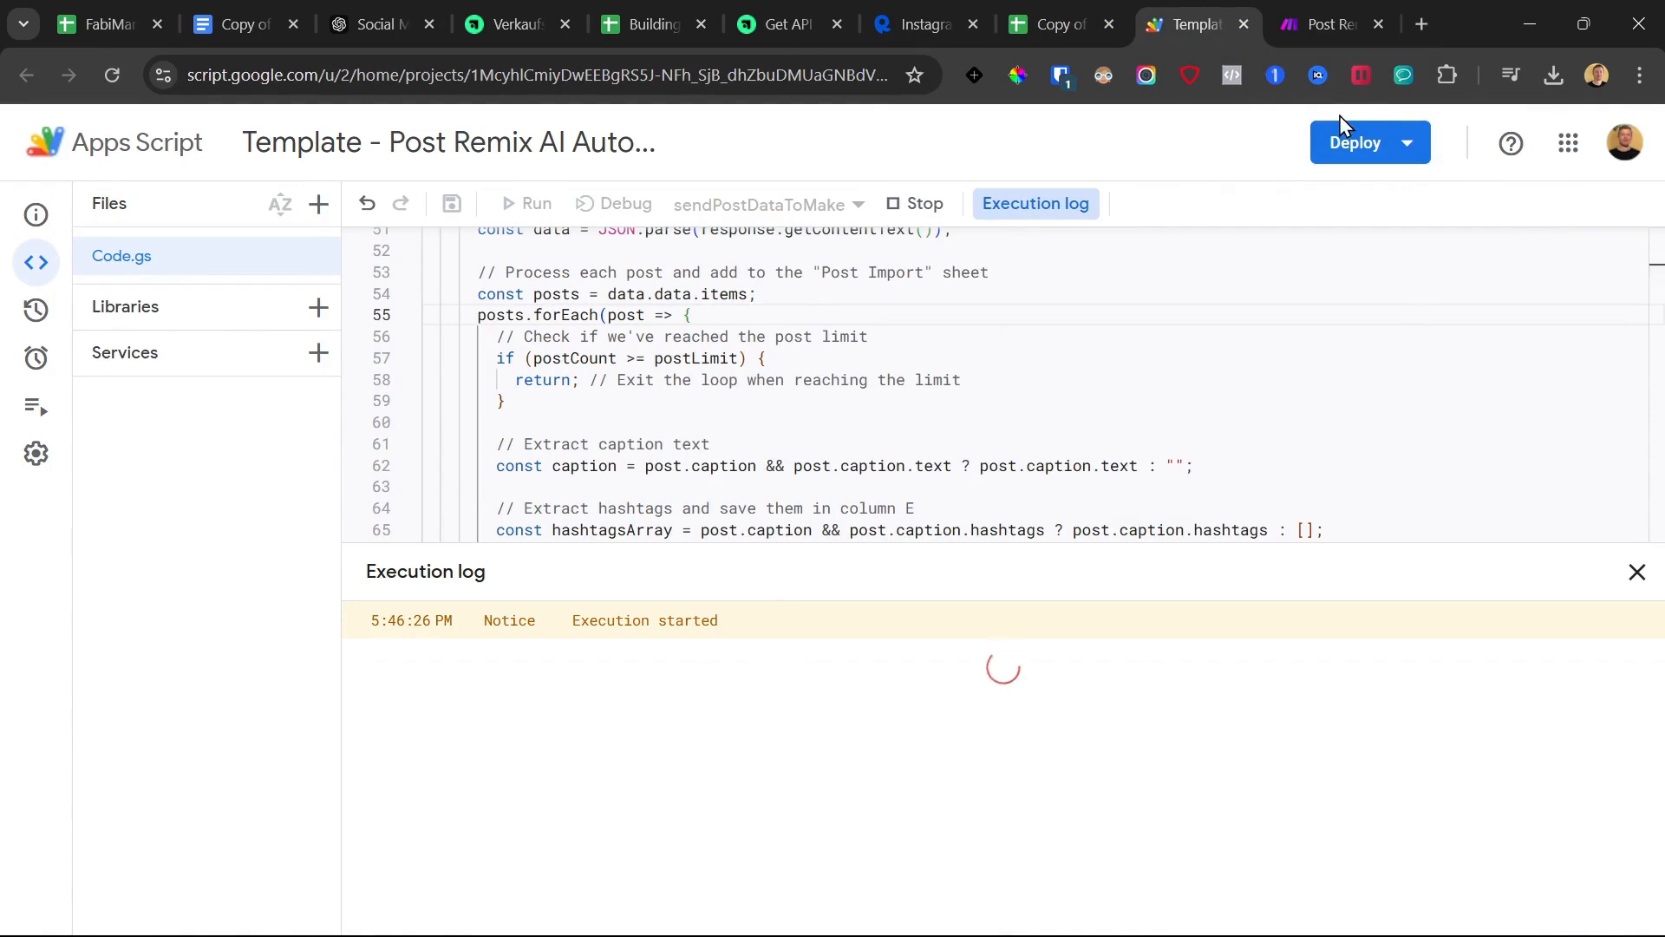
left_click(1320, 7)
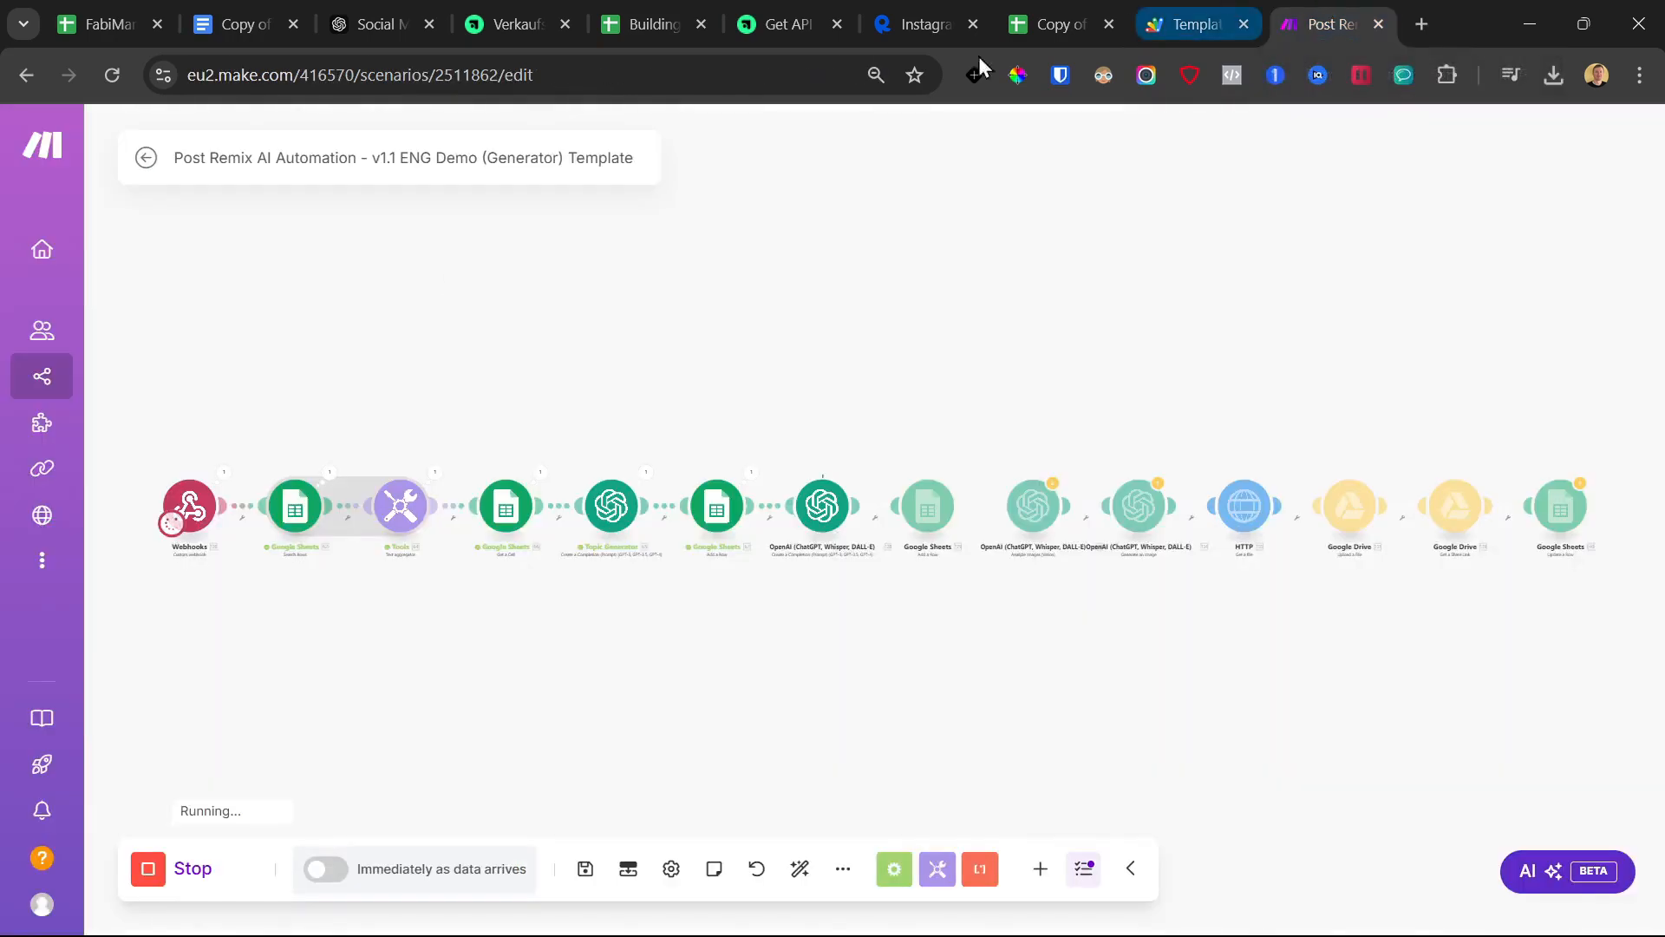
Check row 2 of Post Generated for the generated plant-based meal prep topic
left_click(1045, 9)
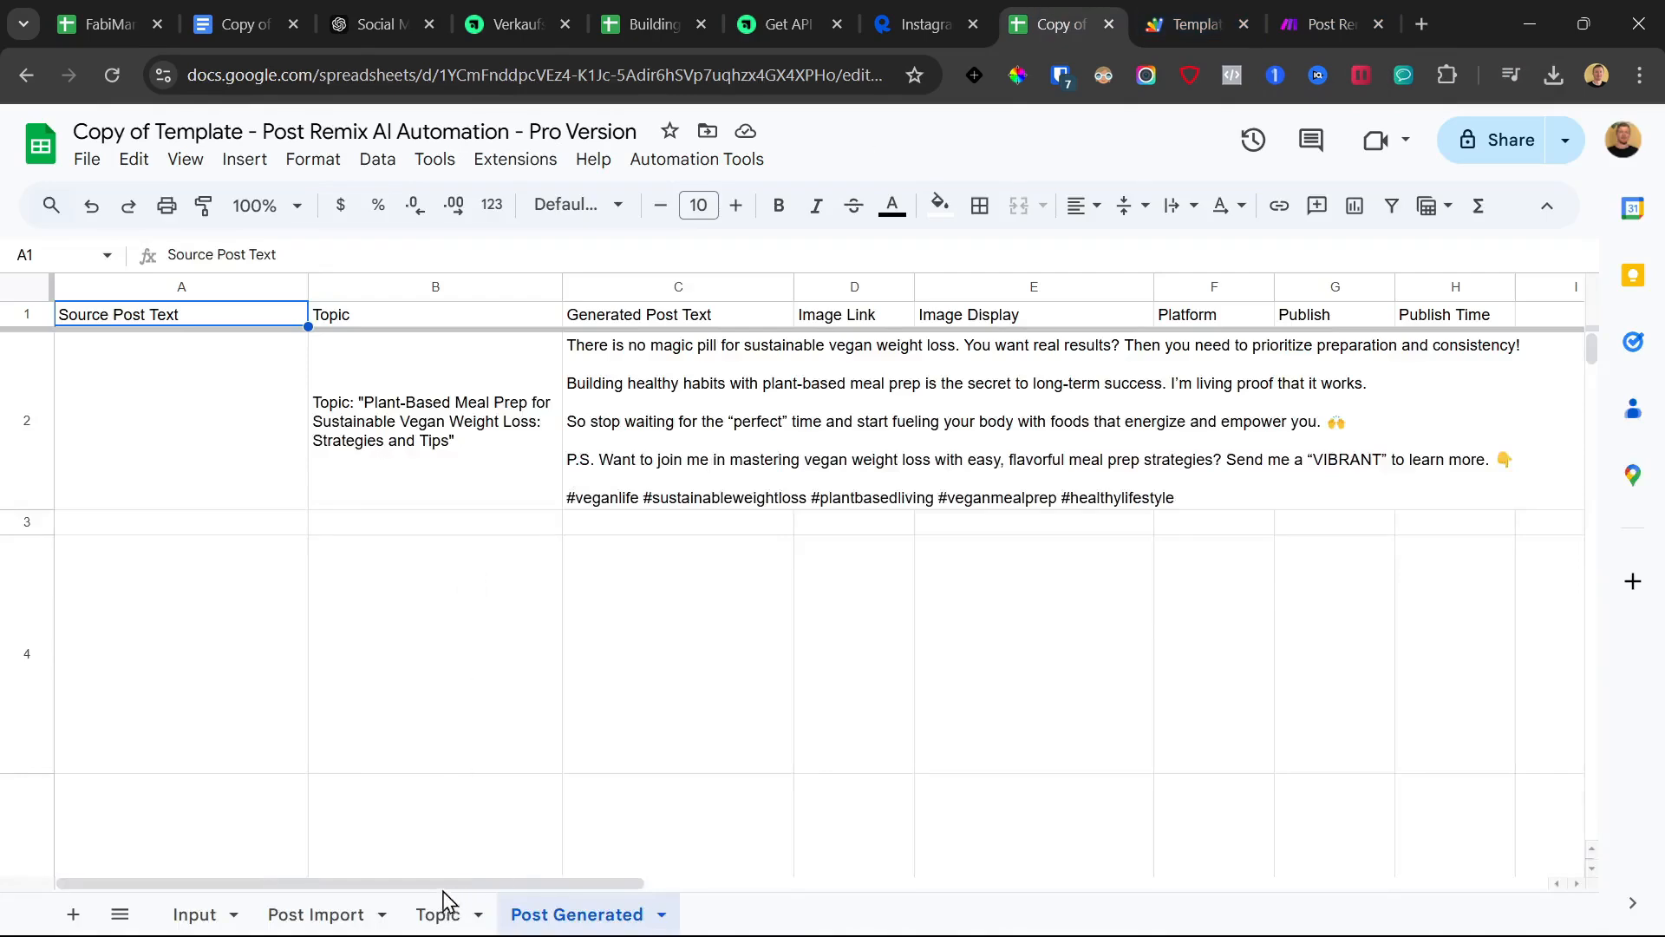
left_click(373, 914)
left_click(544, 917)
left_click(128, 420)
left_click(392, 425)
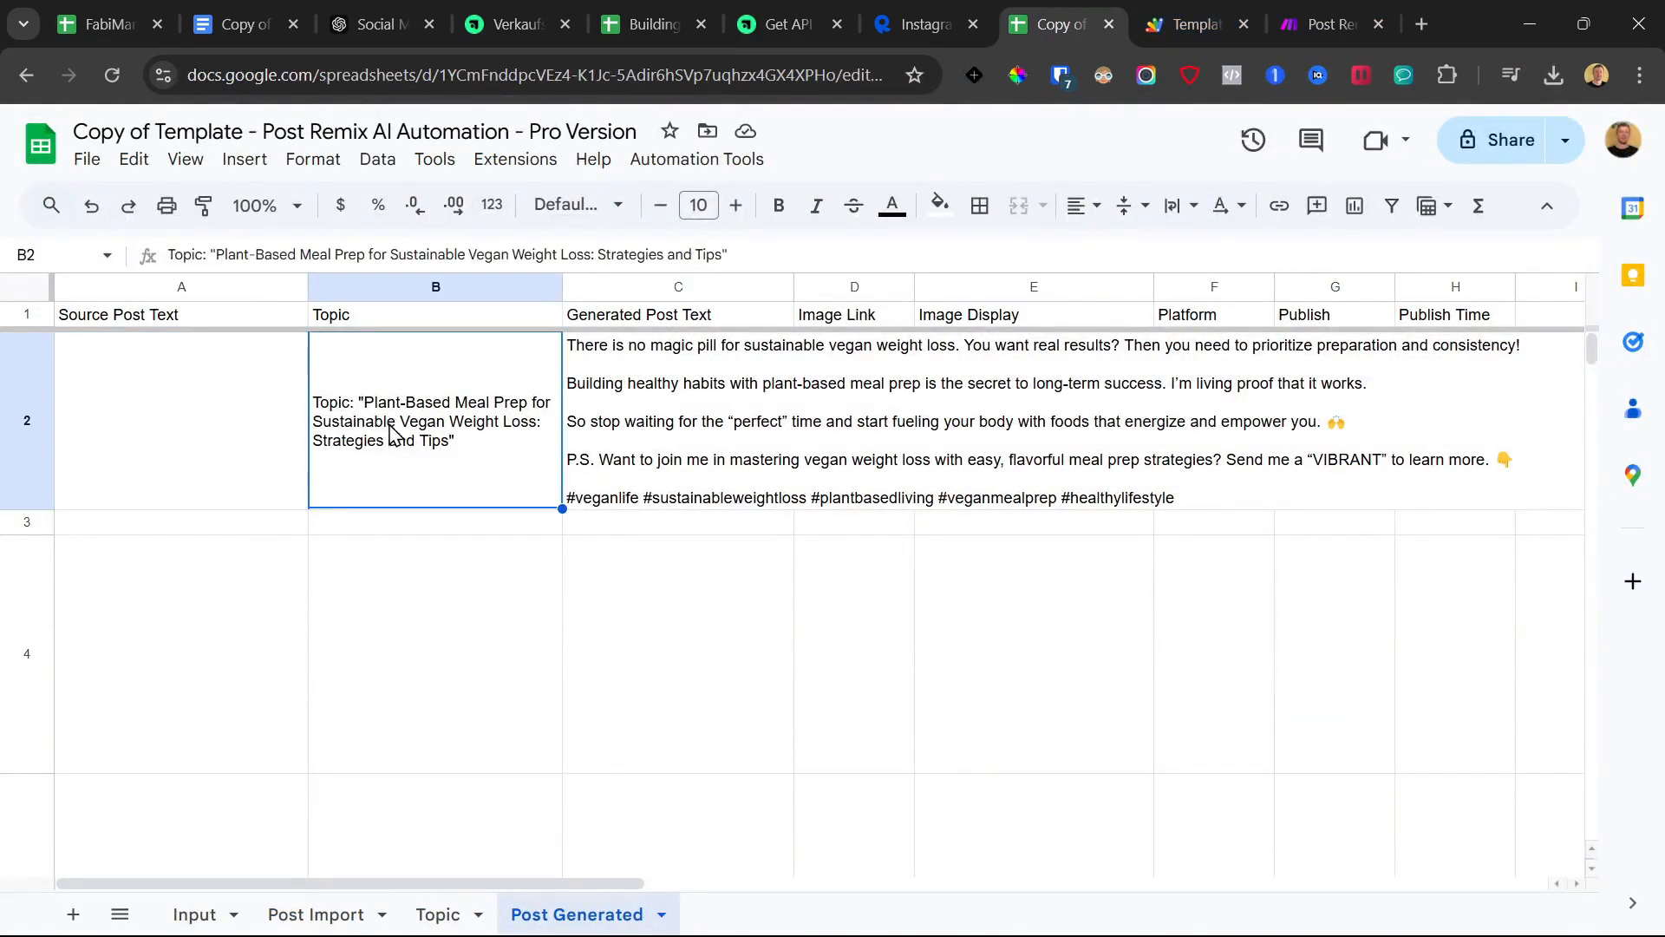
left_click(212, 429)
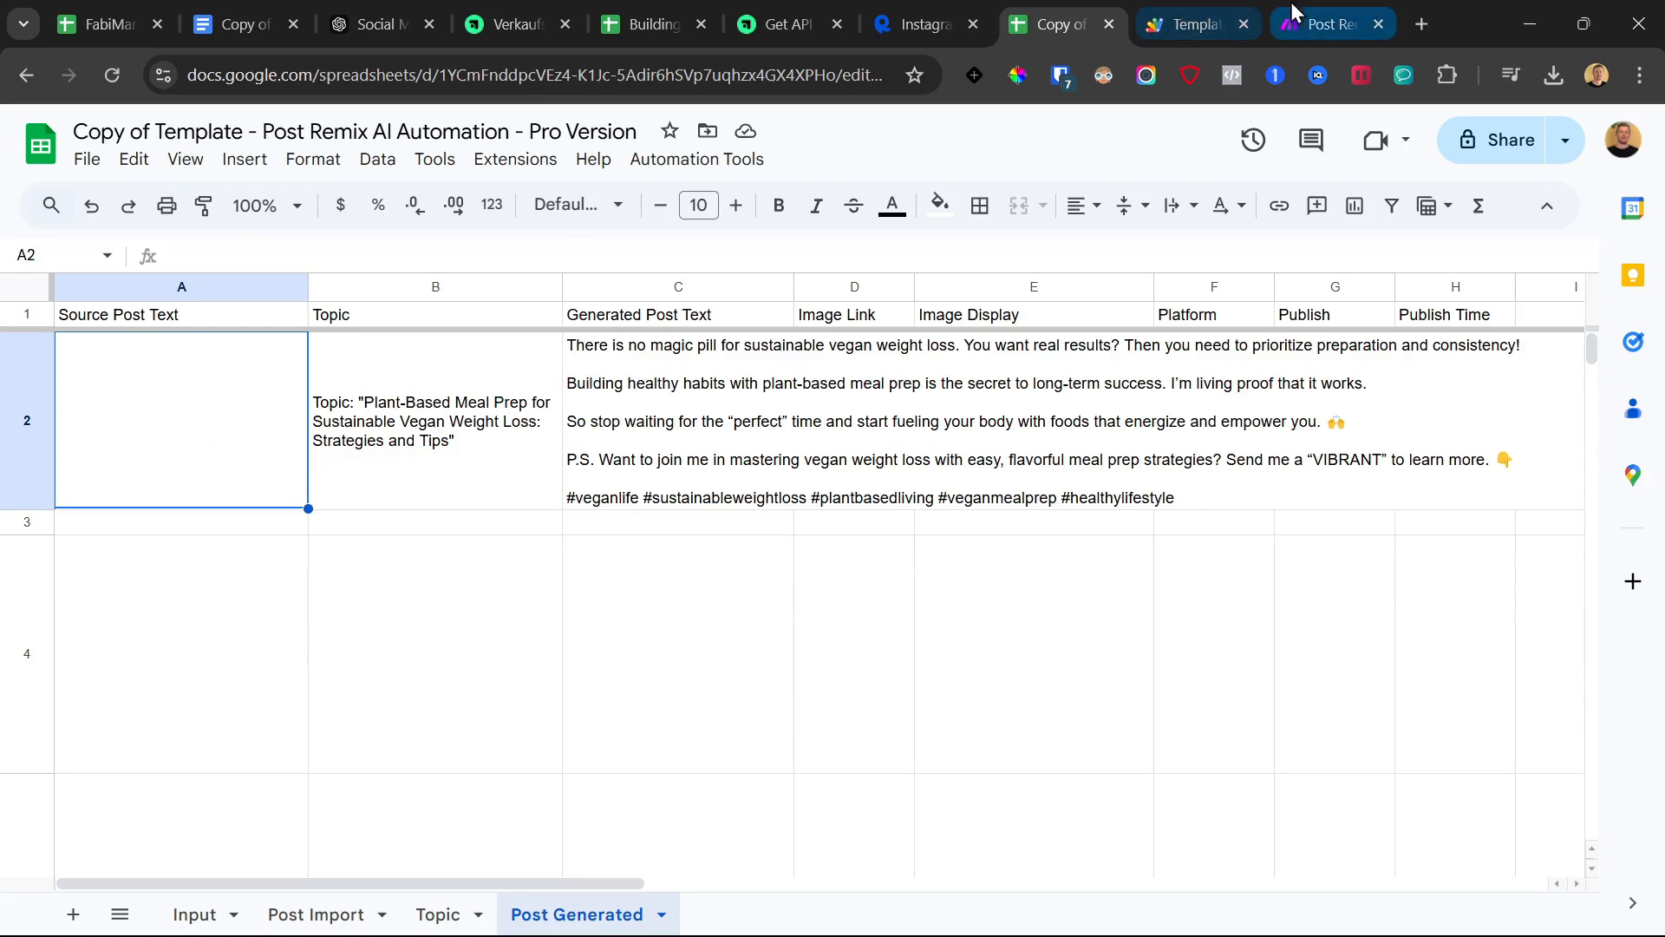
left_click(1316, 4)
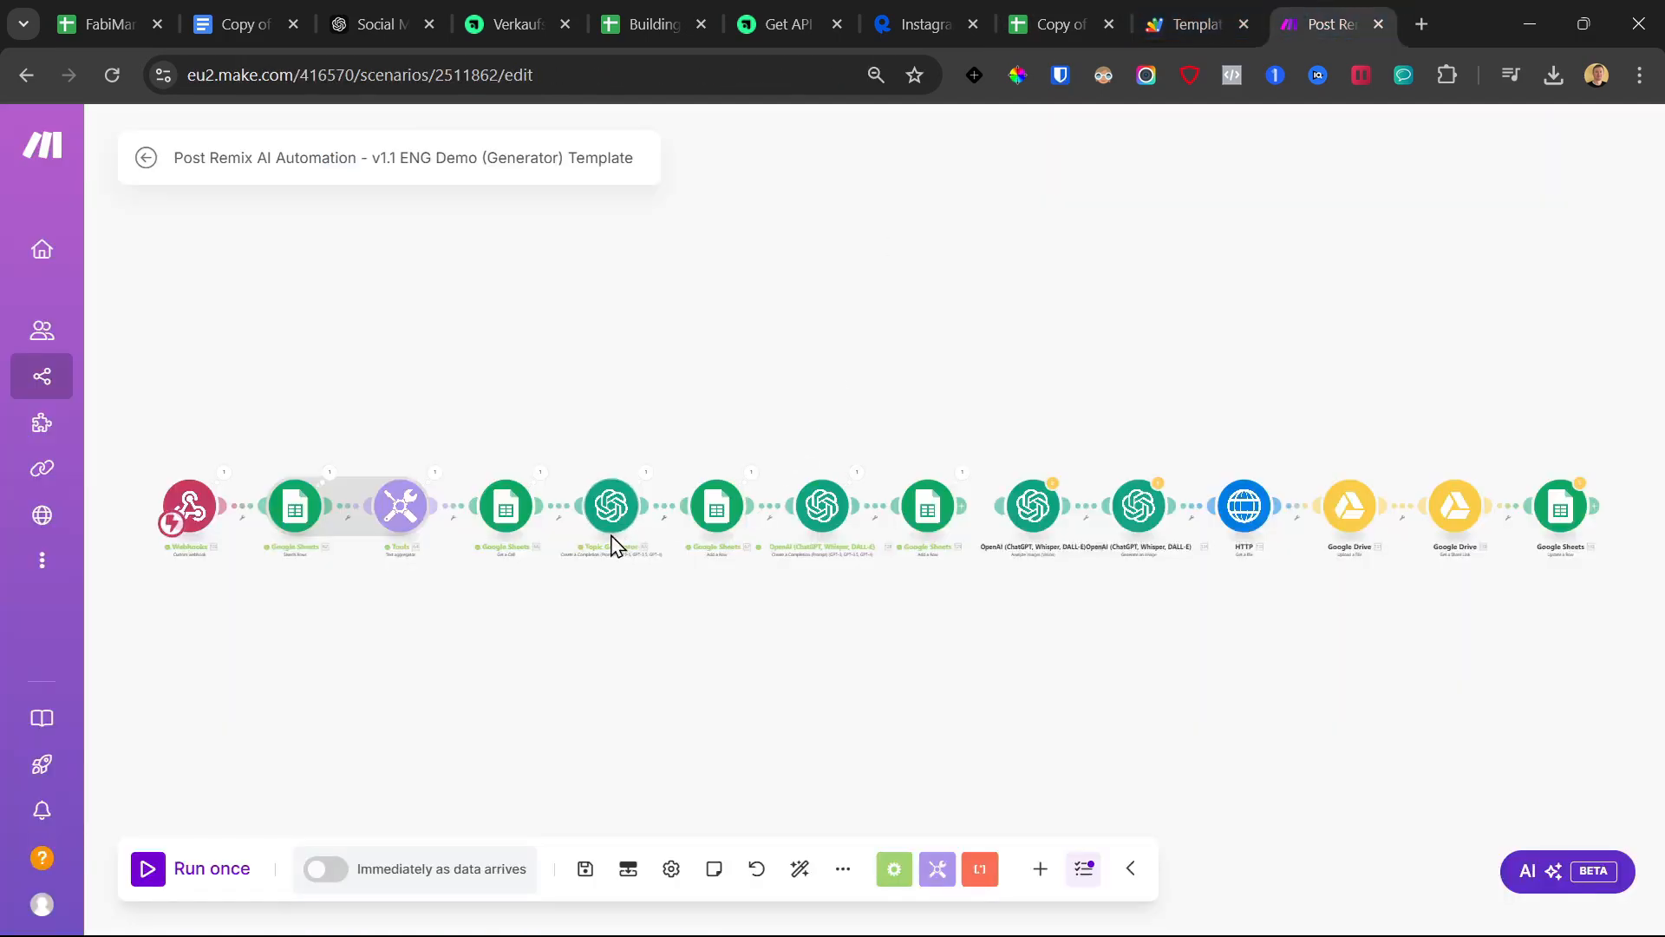
Map the webhook's 126. caption into Source Post Text (A) of the Post Generated Add a Row module
scroll(538, 589, "up", 2)
left_click_drag(397, 611, 443, 635)
left_click(814, 510)
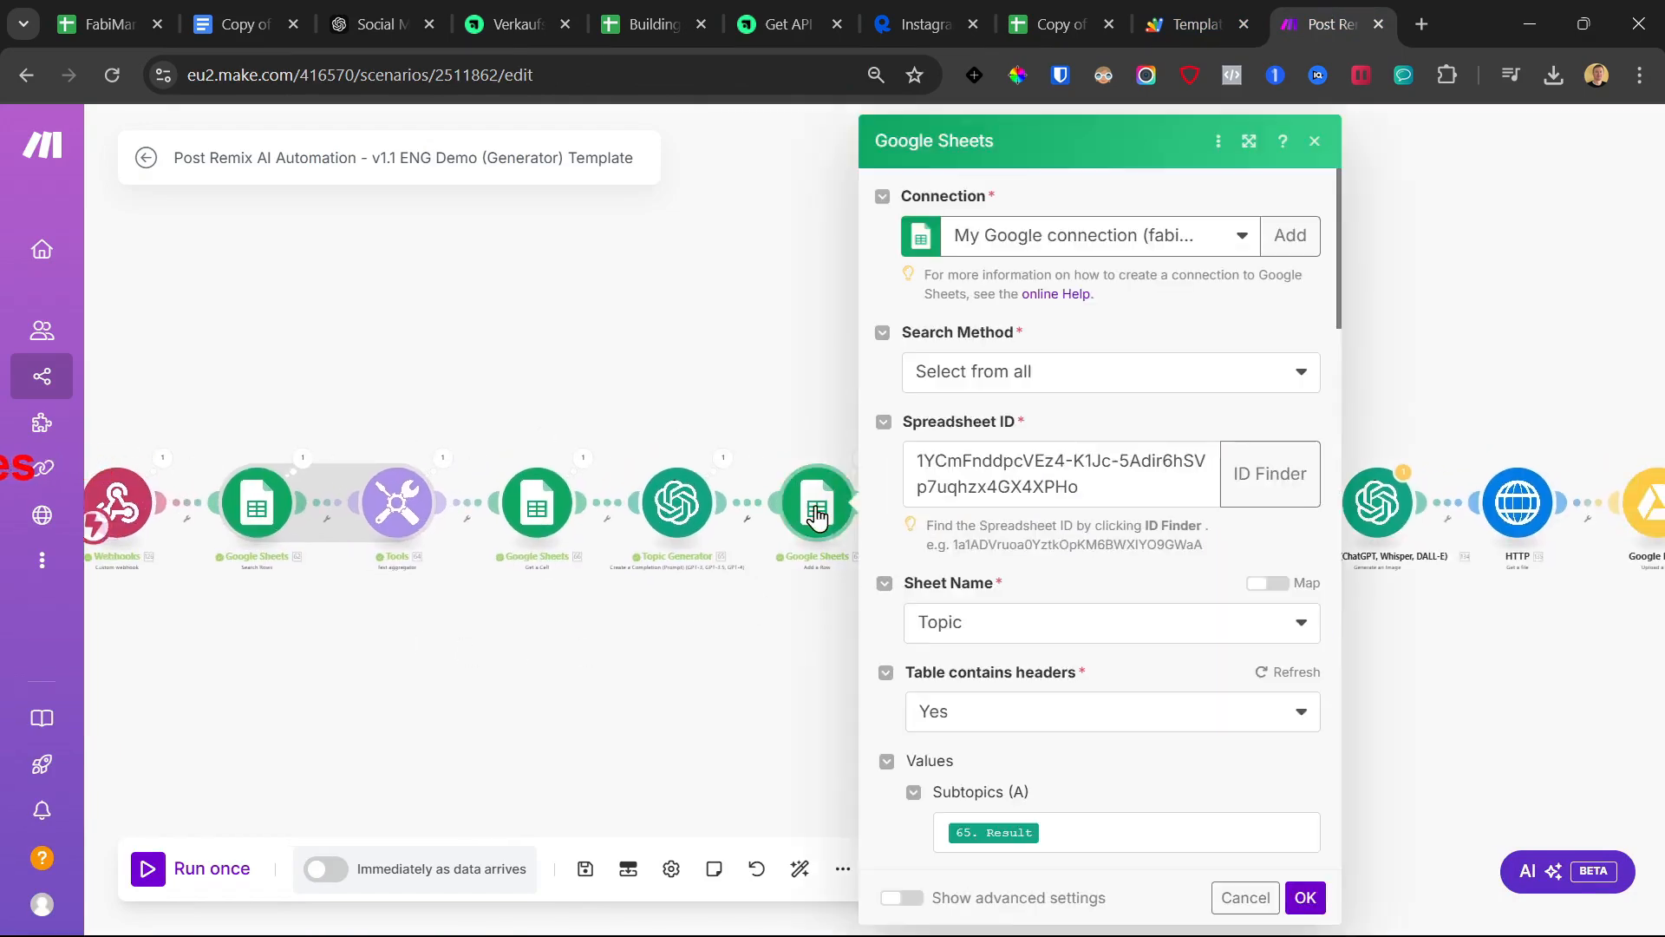
scroll(1052, 560, "down", 5)
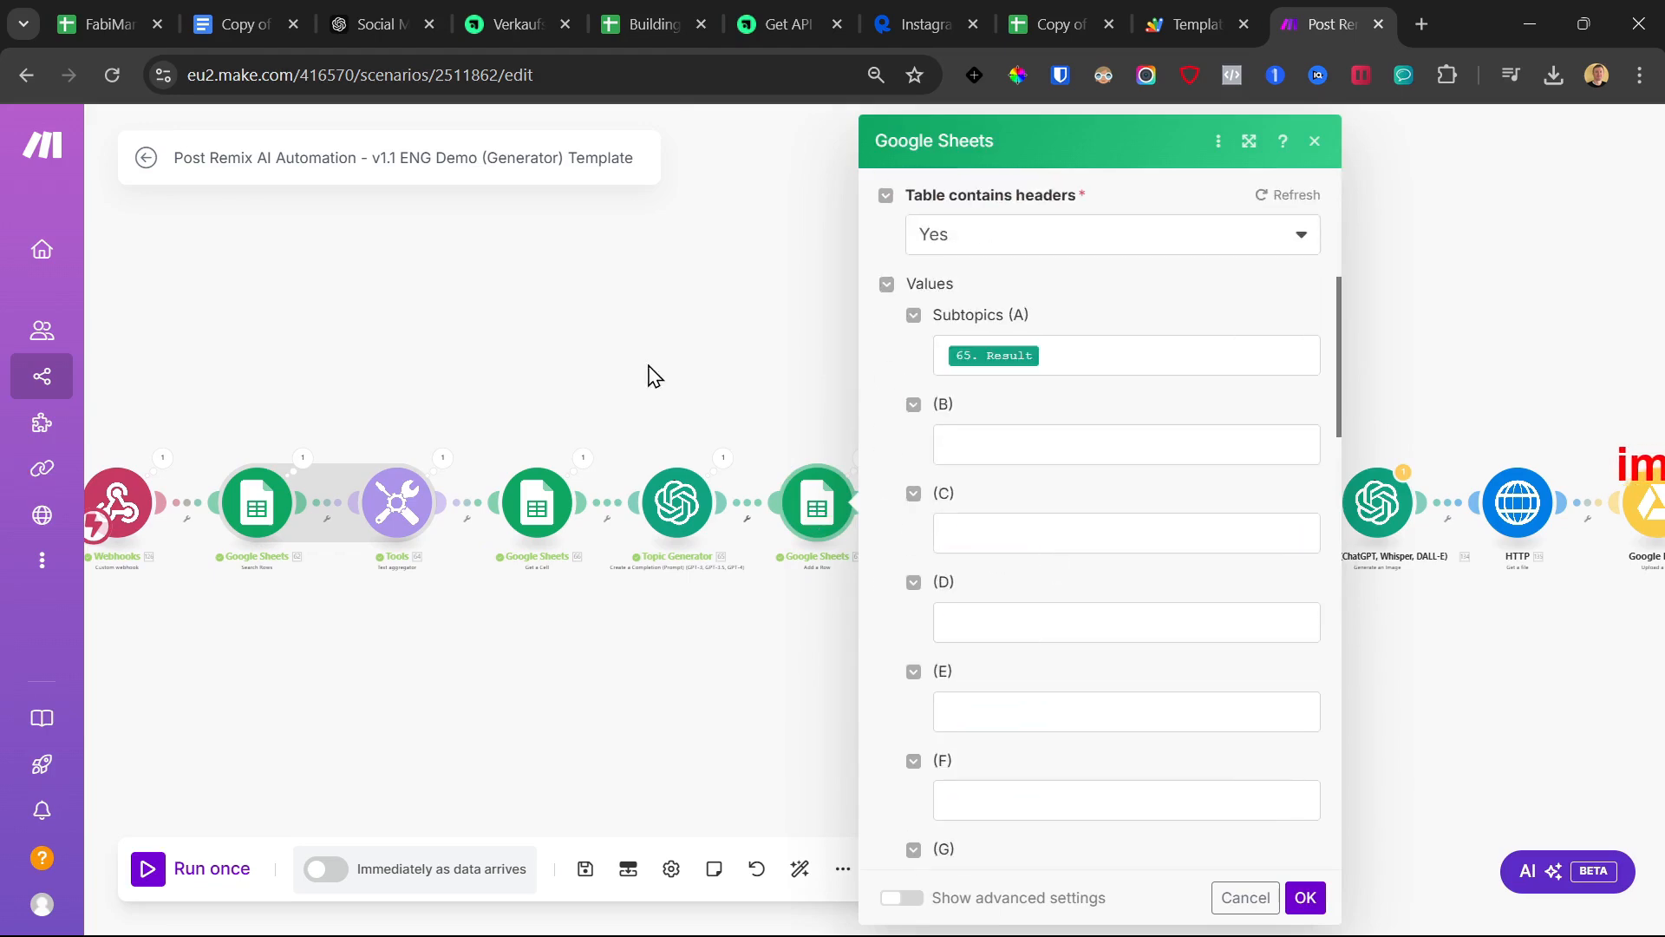
left_click(667, 422)
left_click(1095, 507)
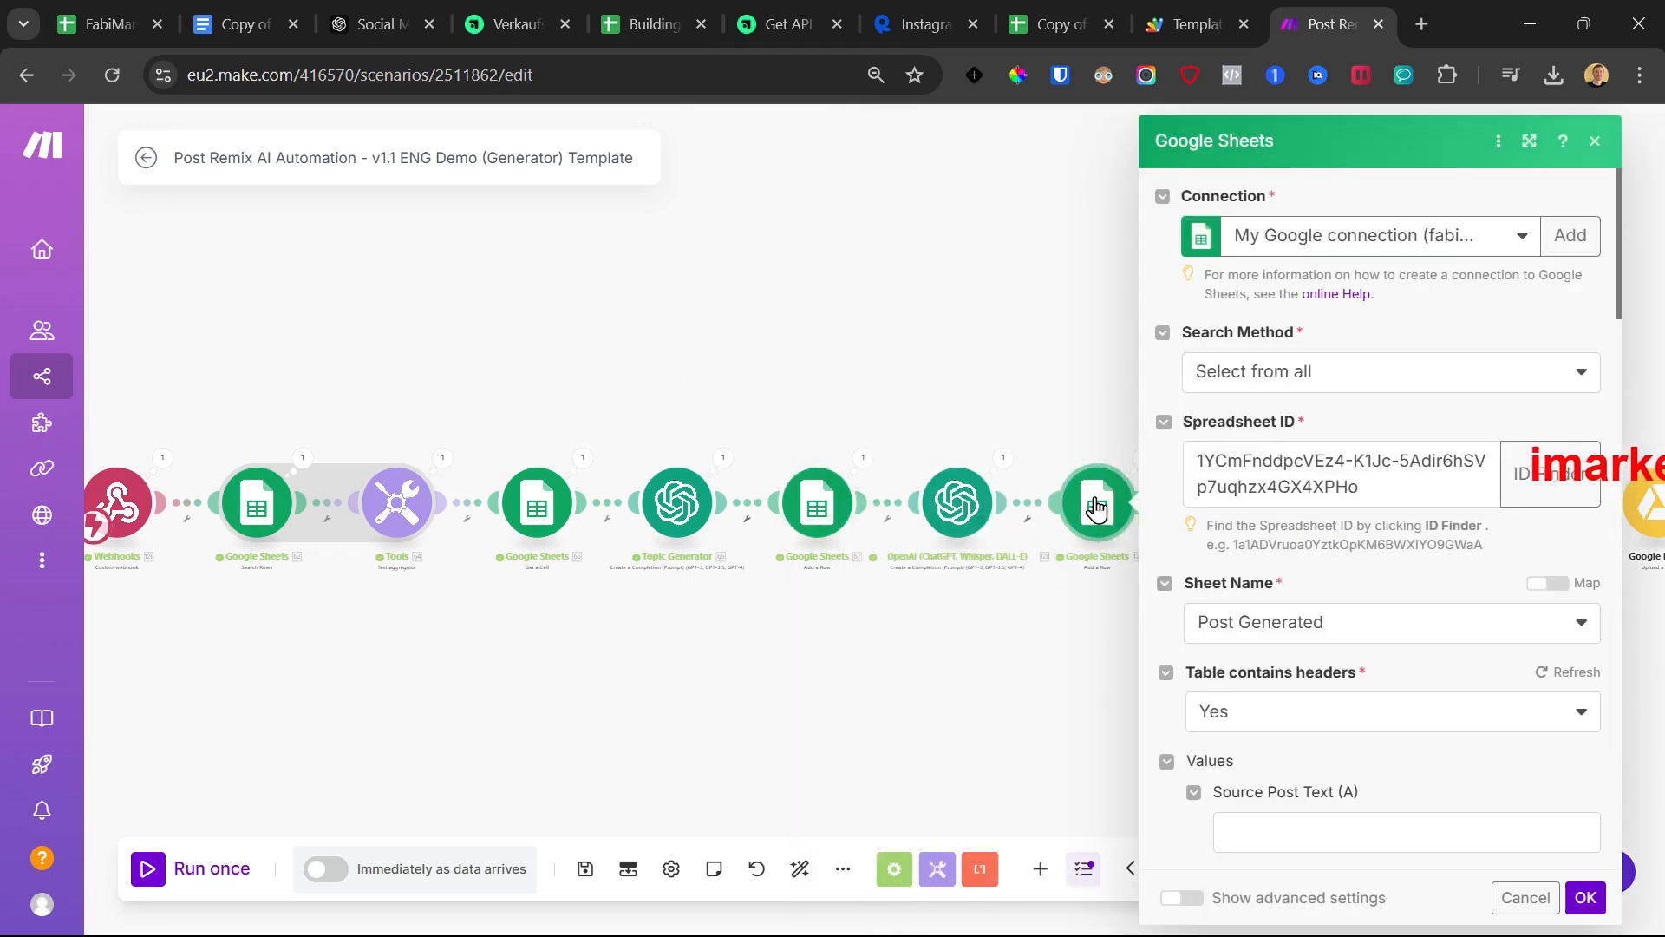
scroll(1275, 476, "down", 5)
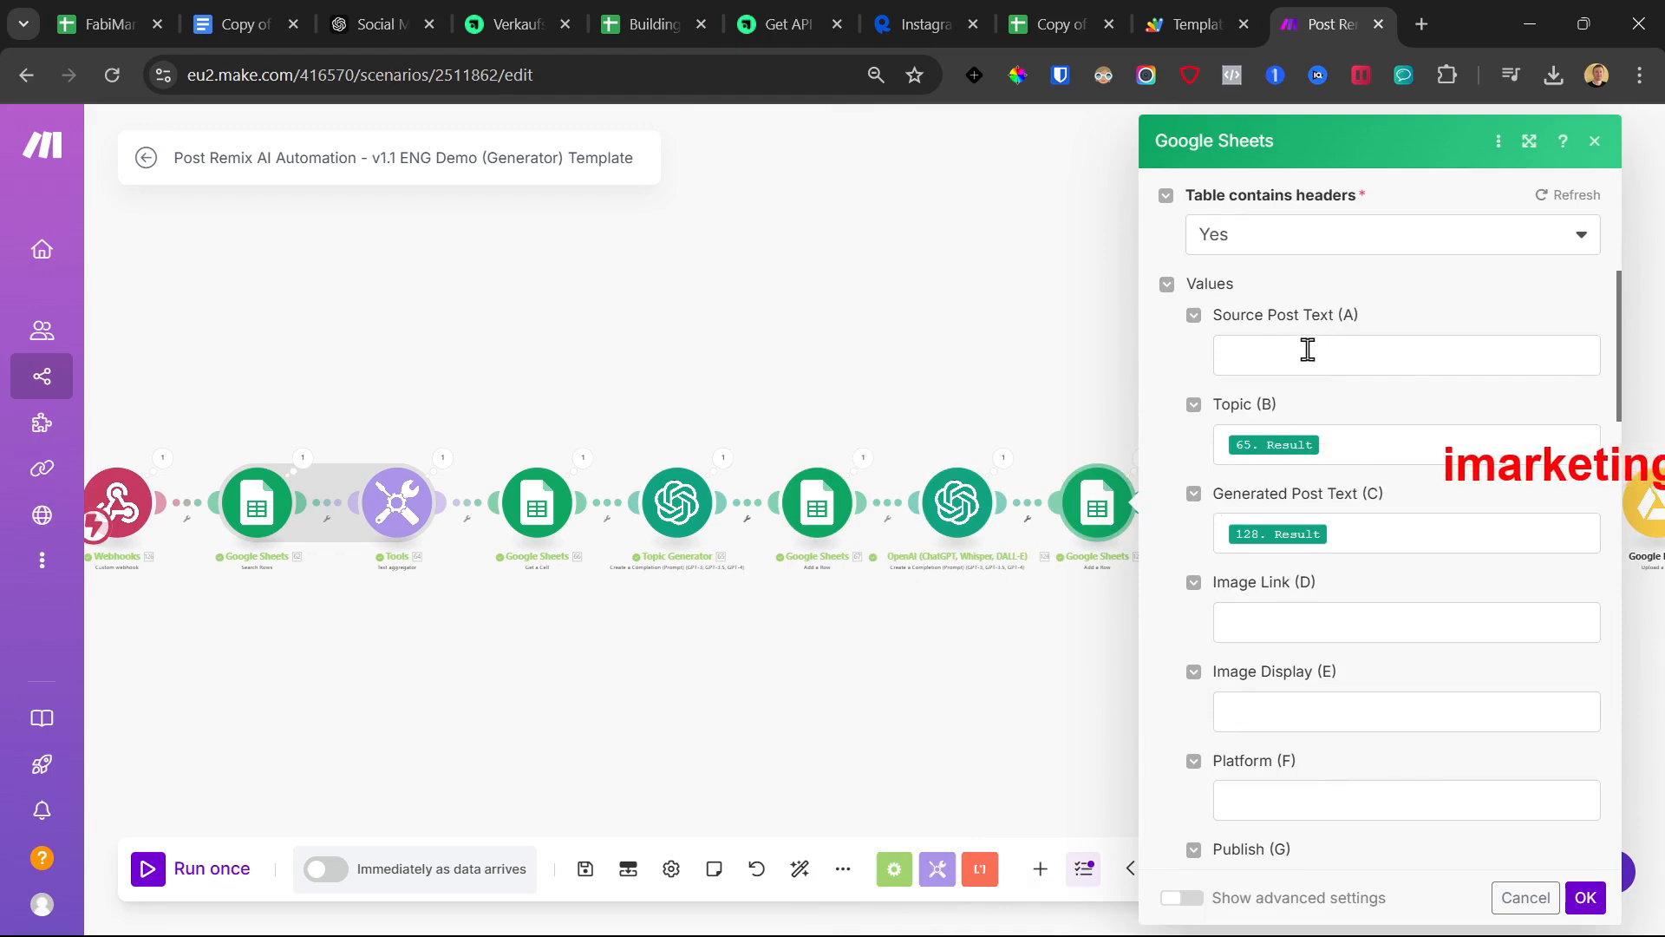
left_click(1311, 347)
scroll(997, 521, "down", 10)
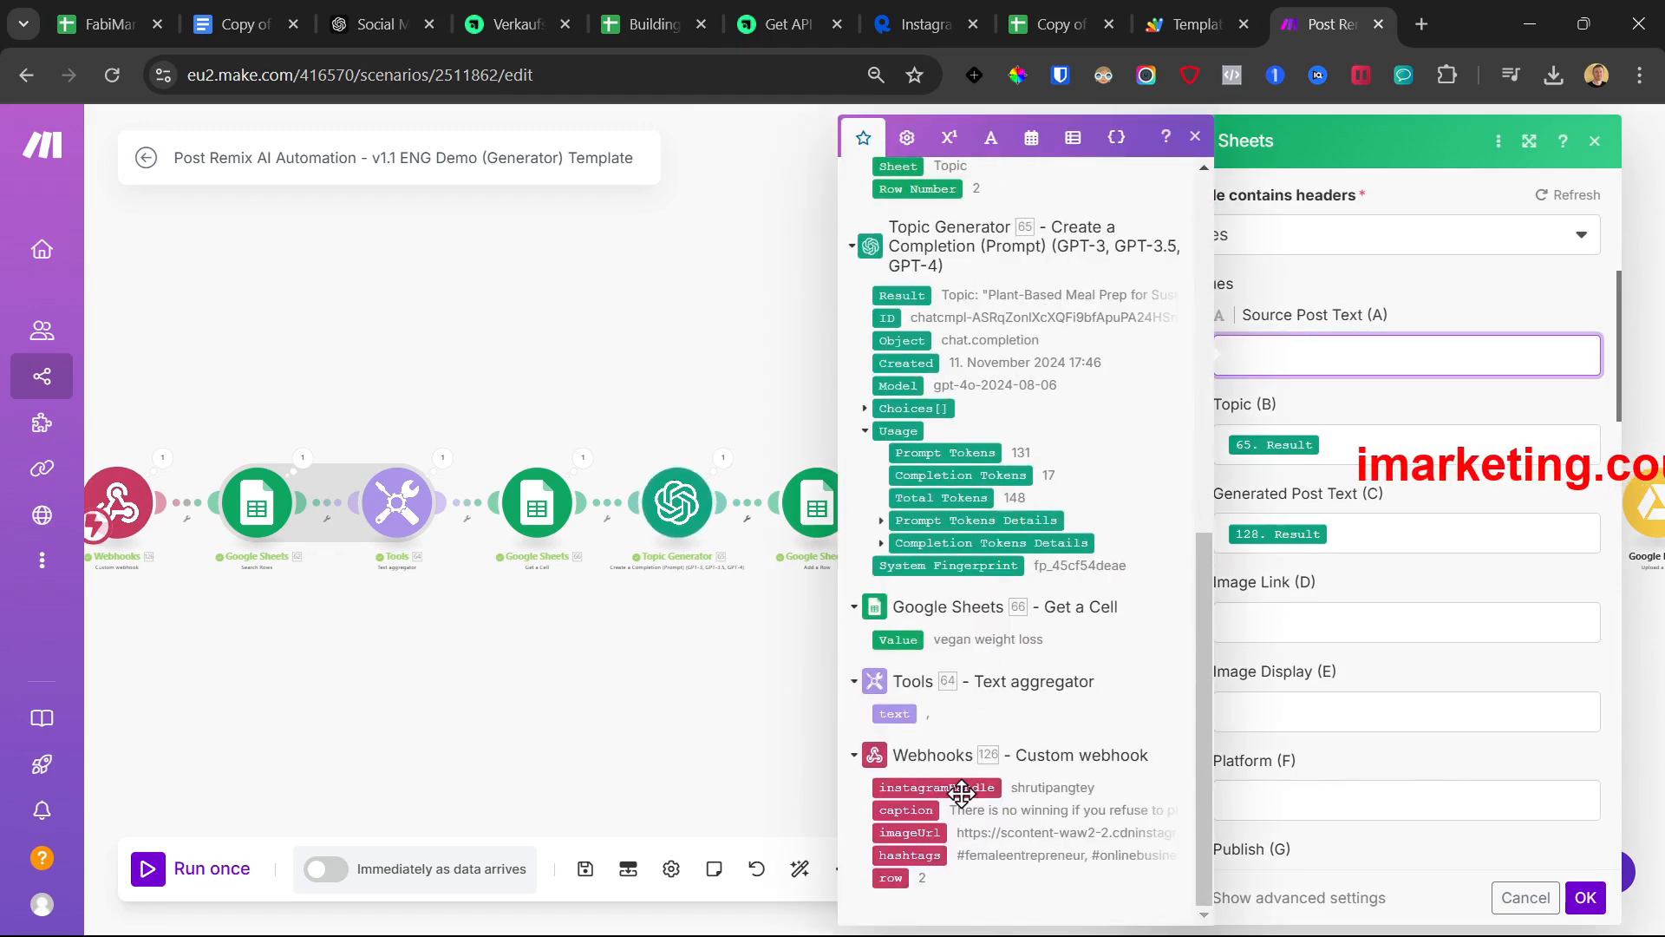
left_click(905, 809)
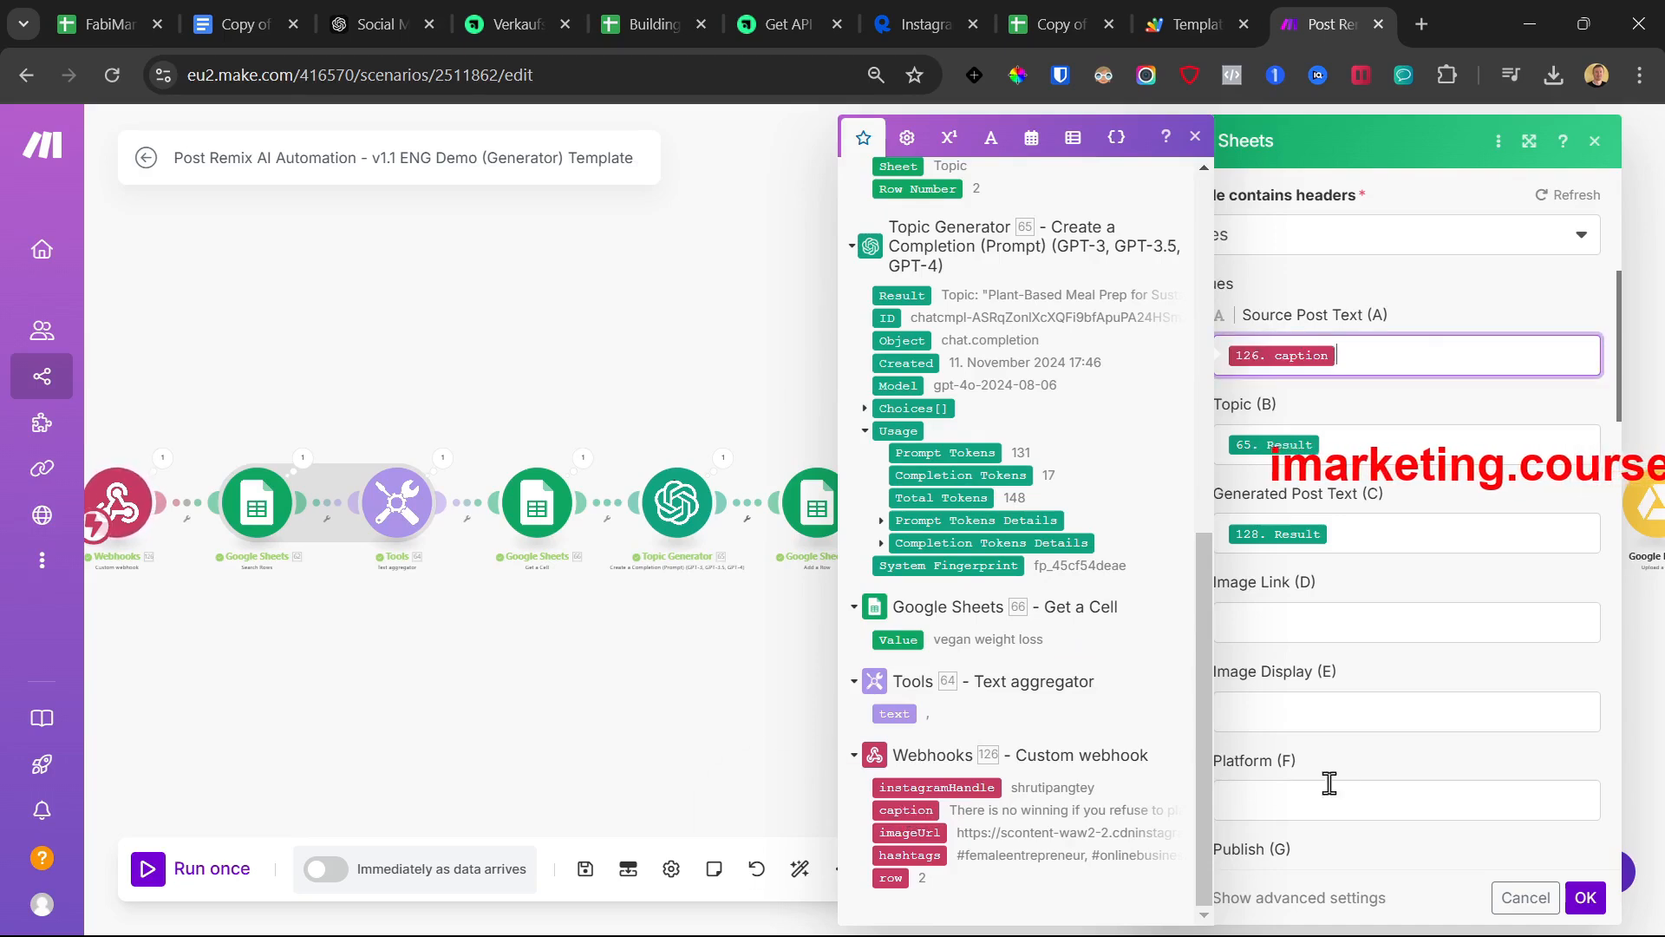
left_click(1585, 898)
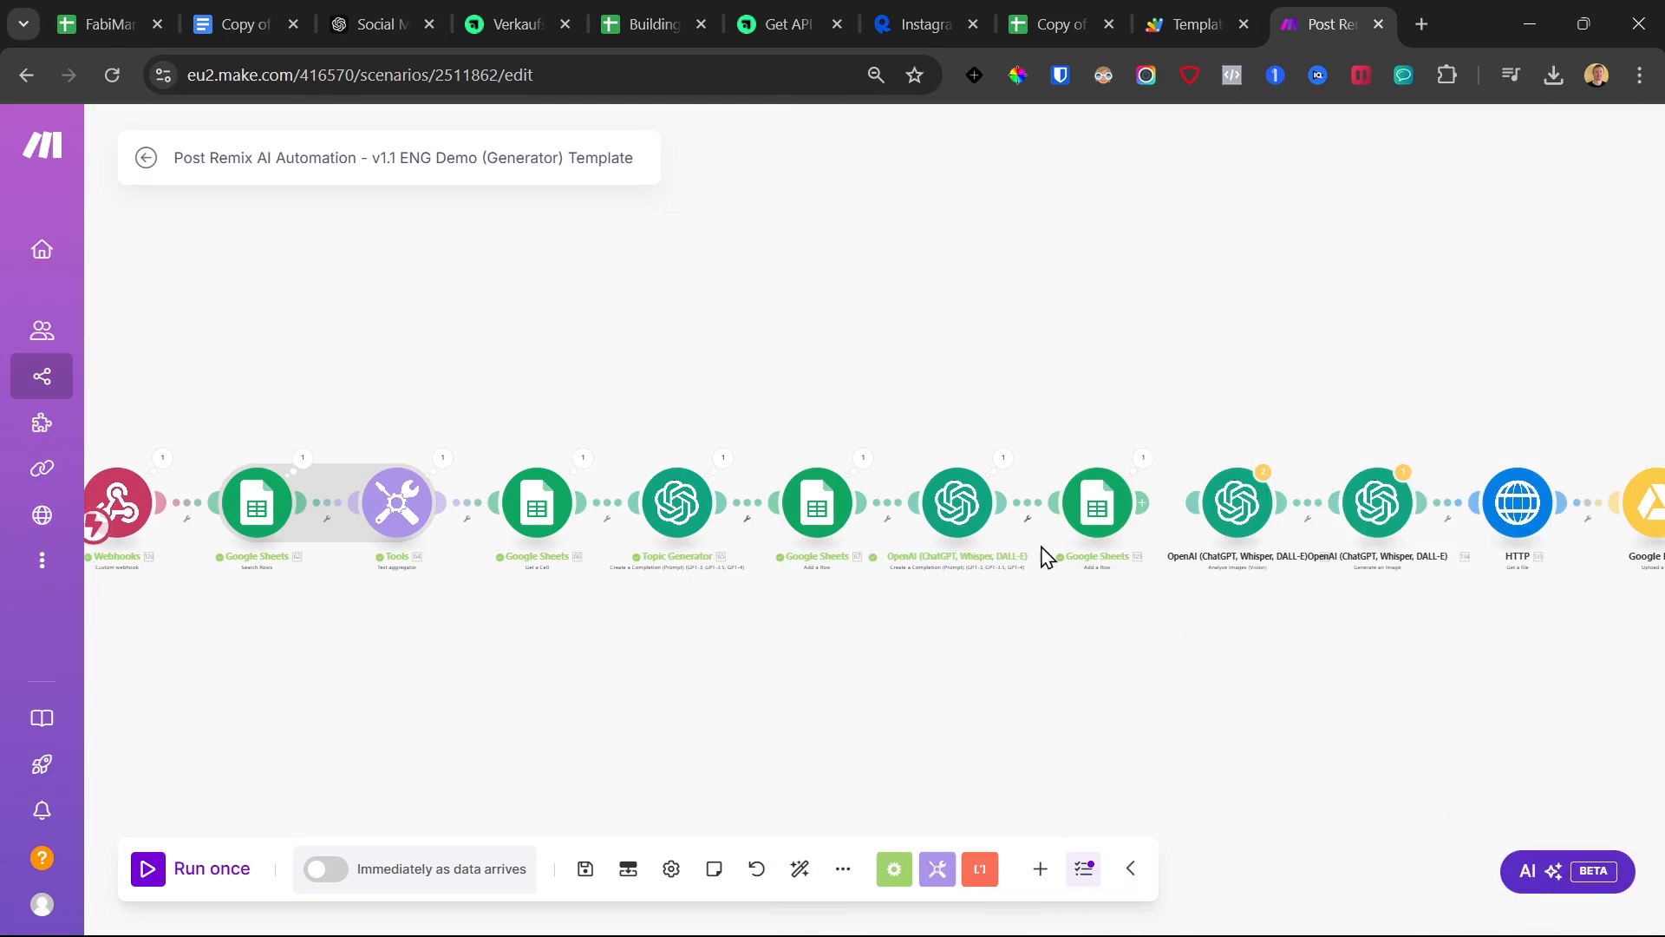
left_click(1233, 503)
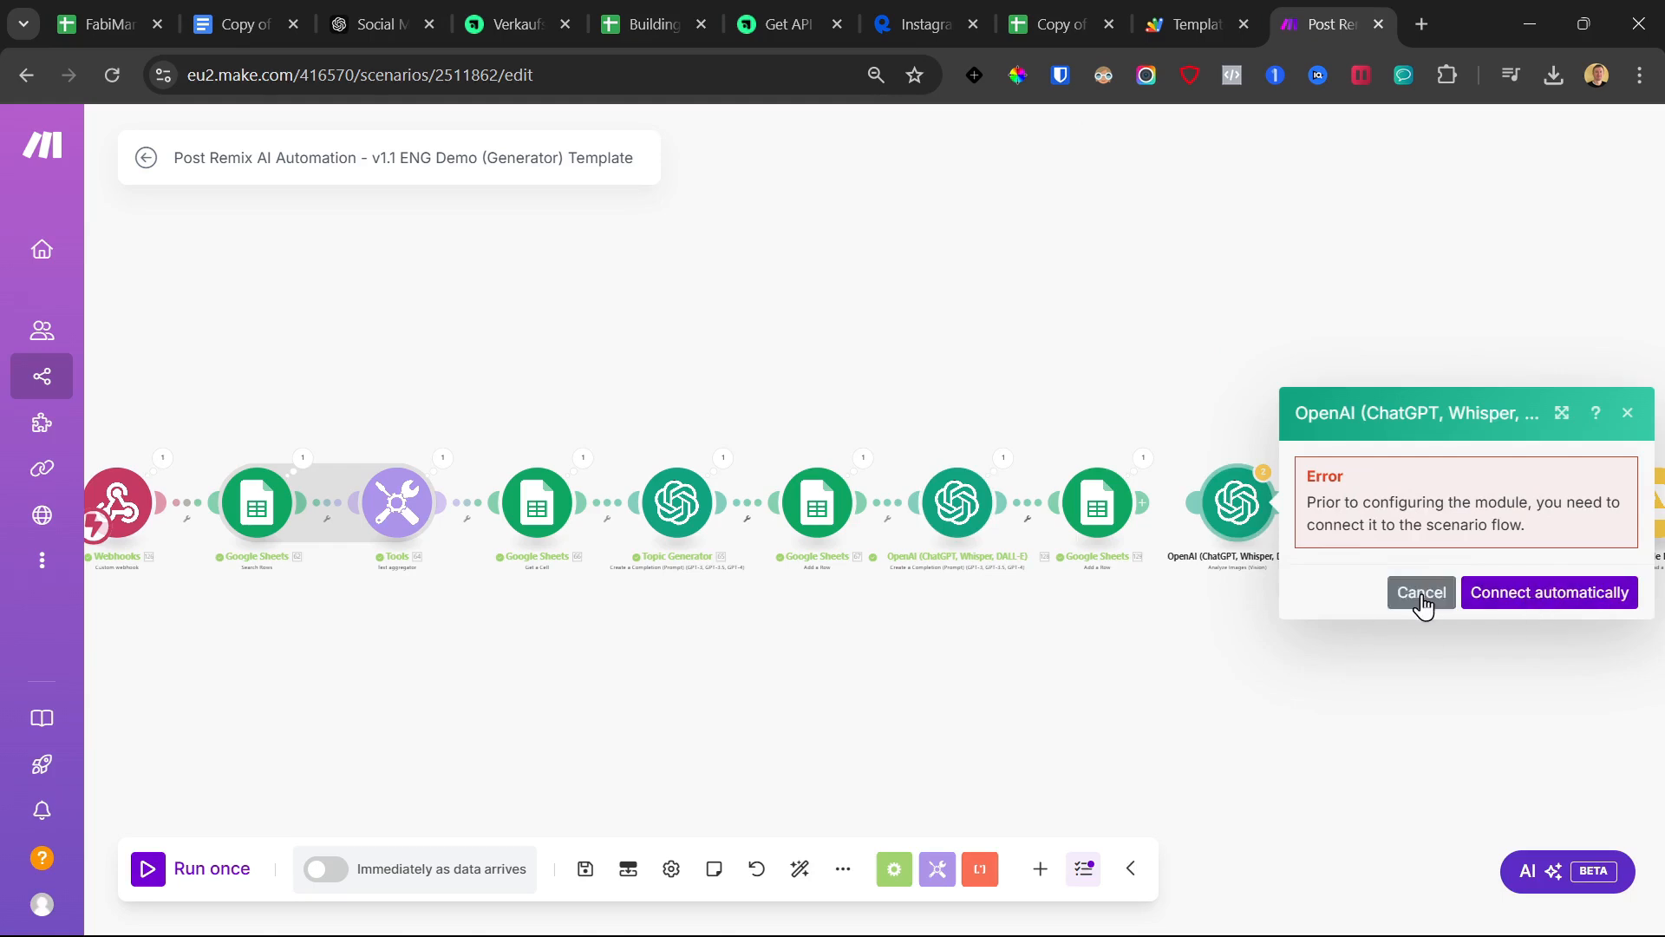
Review the connection and settings of the copywriter and image-analysis OpenAI modules
left_click(1479, 598)
left_click(1230, 506)
left_click(1235, 509)
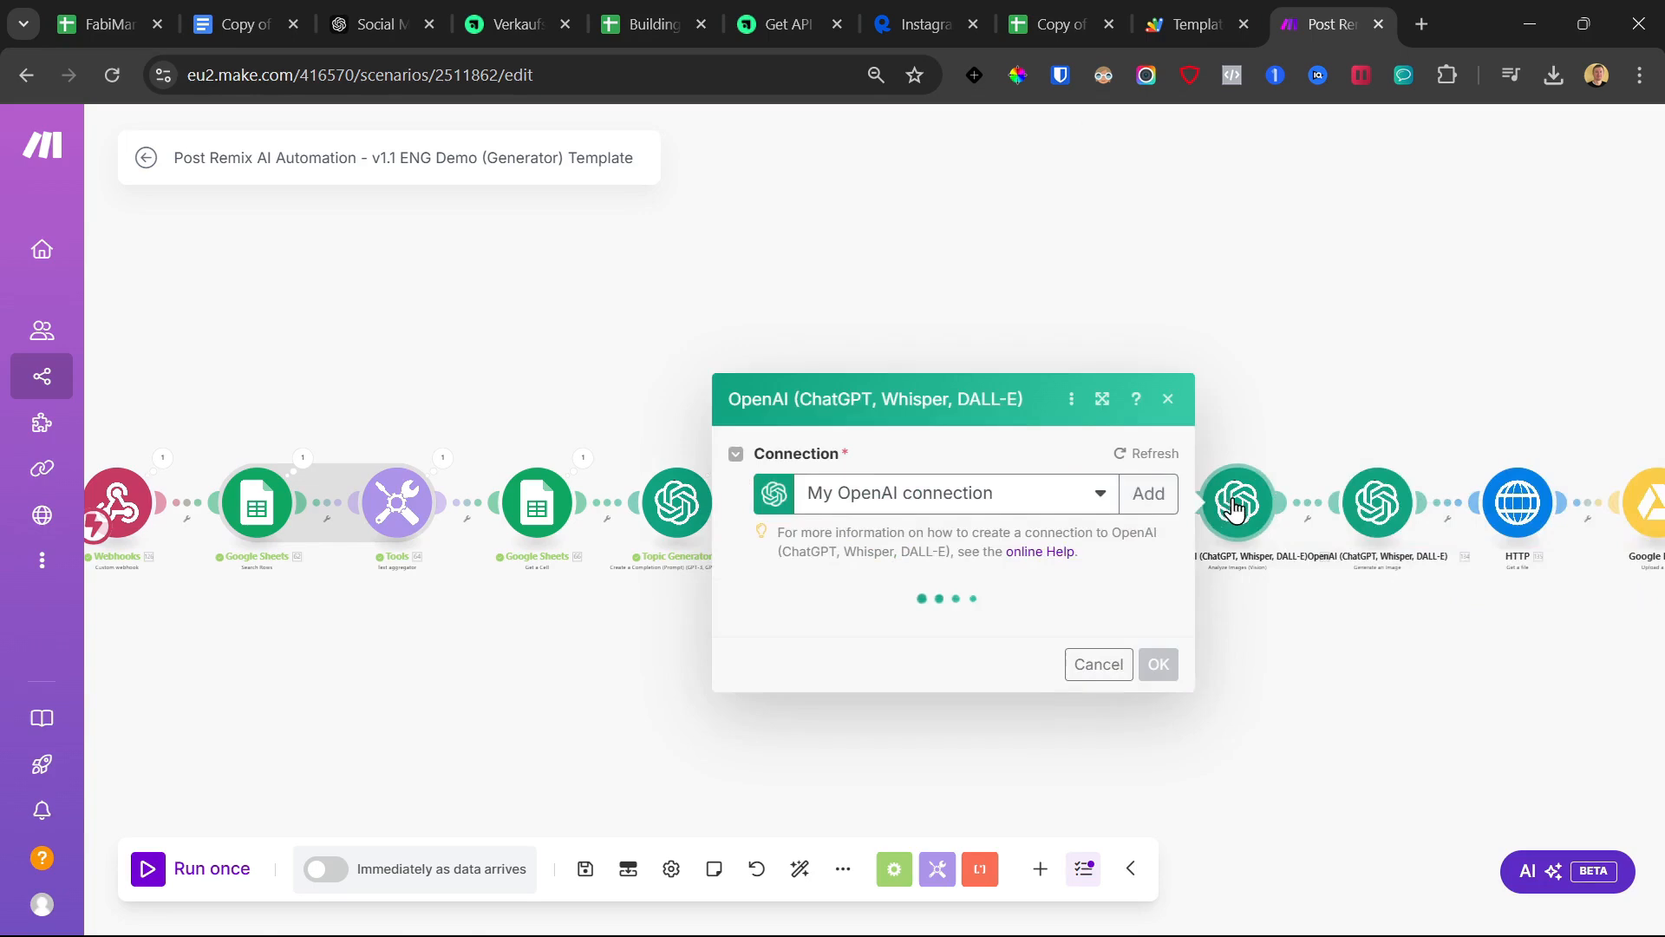
left_click(1240, 349)
left_click(955, 525)
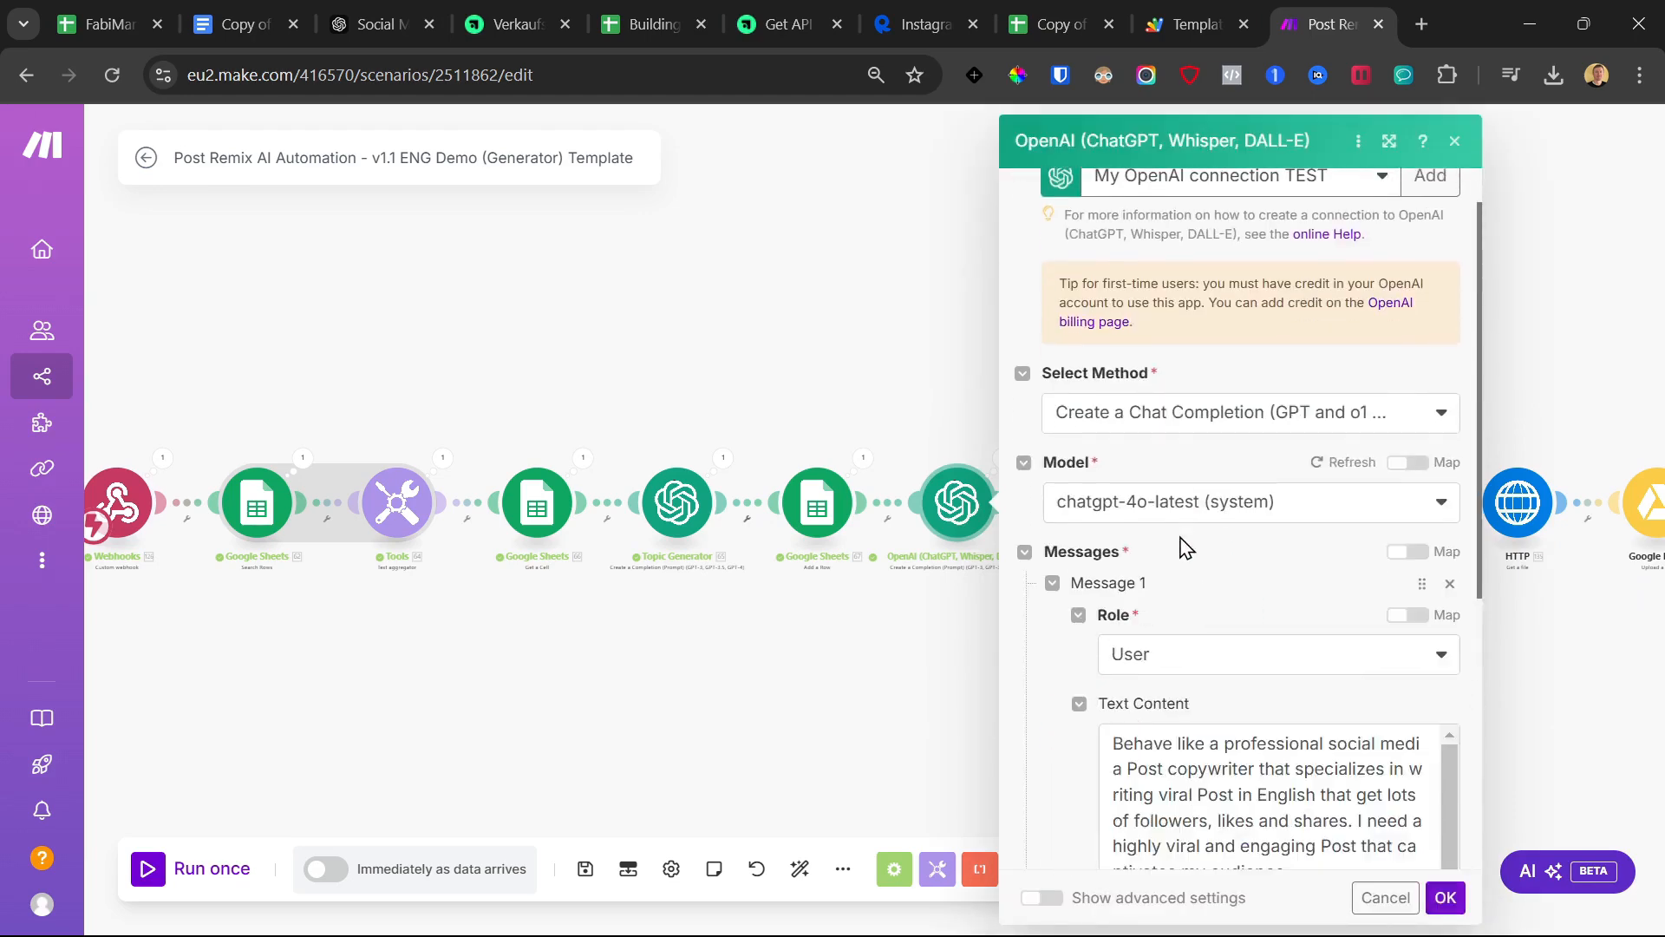
scroll(1210, 538, "down", 7)
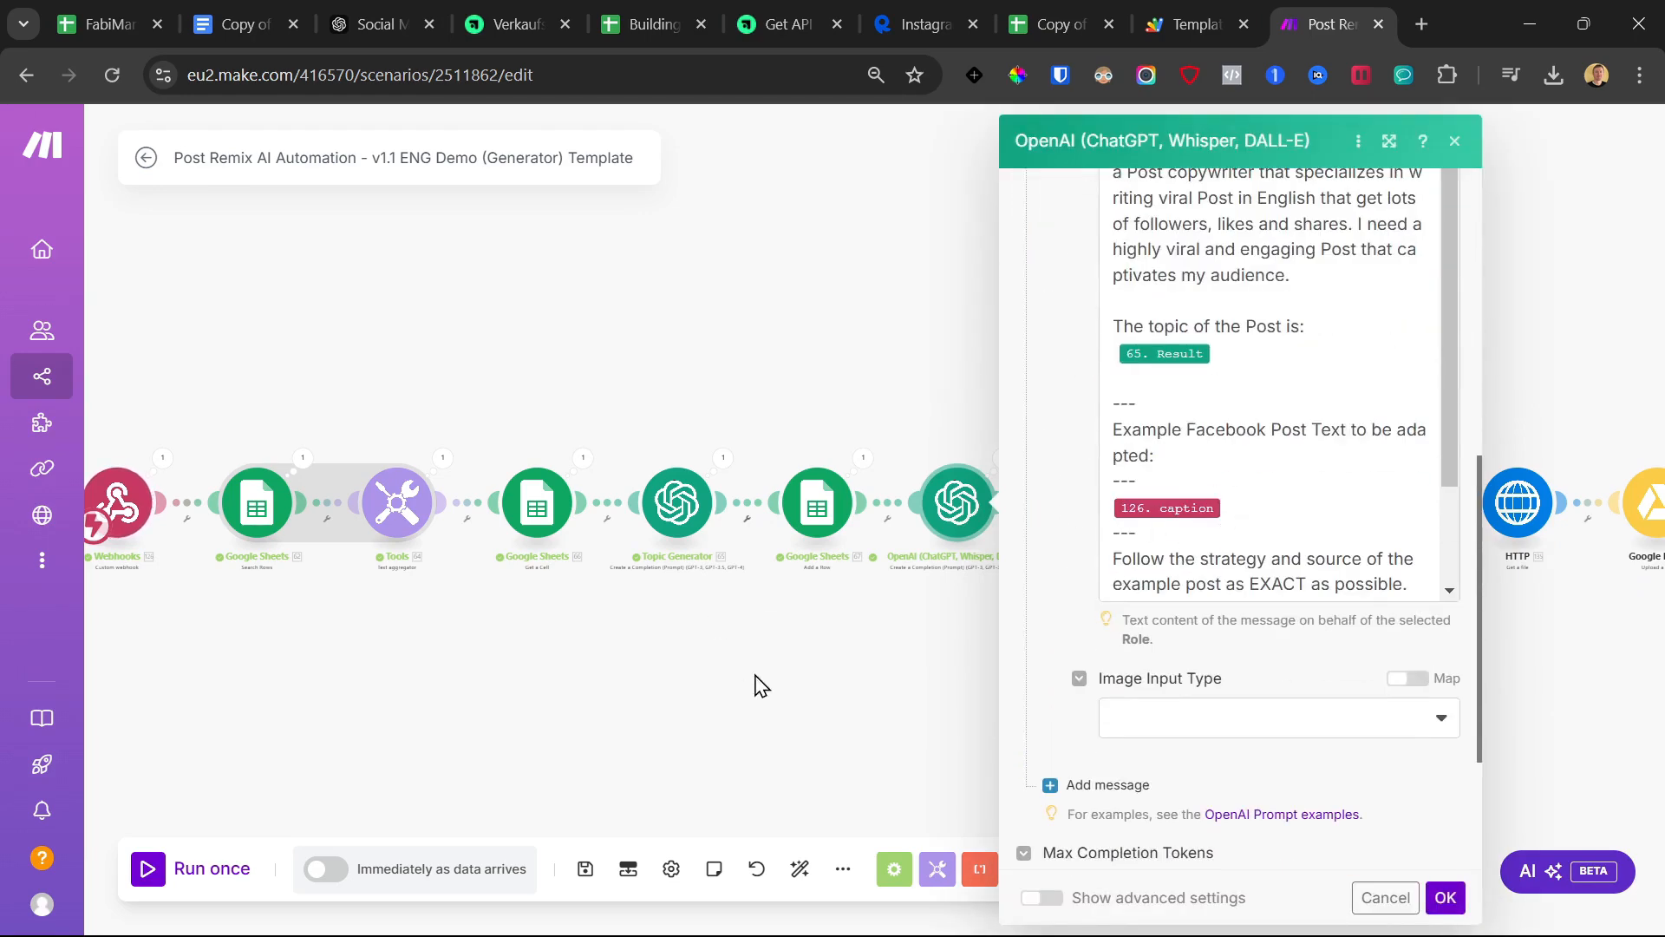
left_click(760, 685)
left_click(1238, 505)
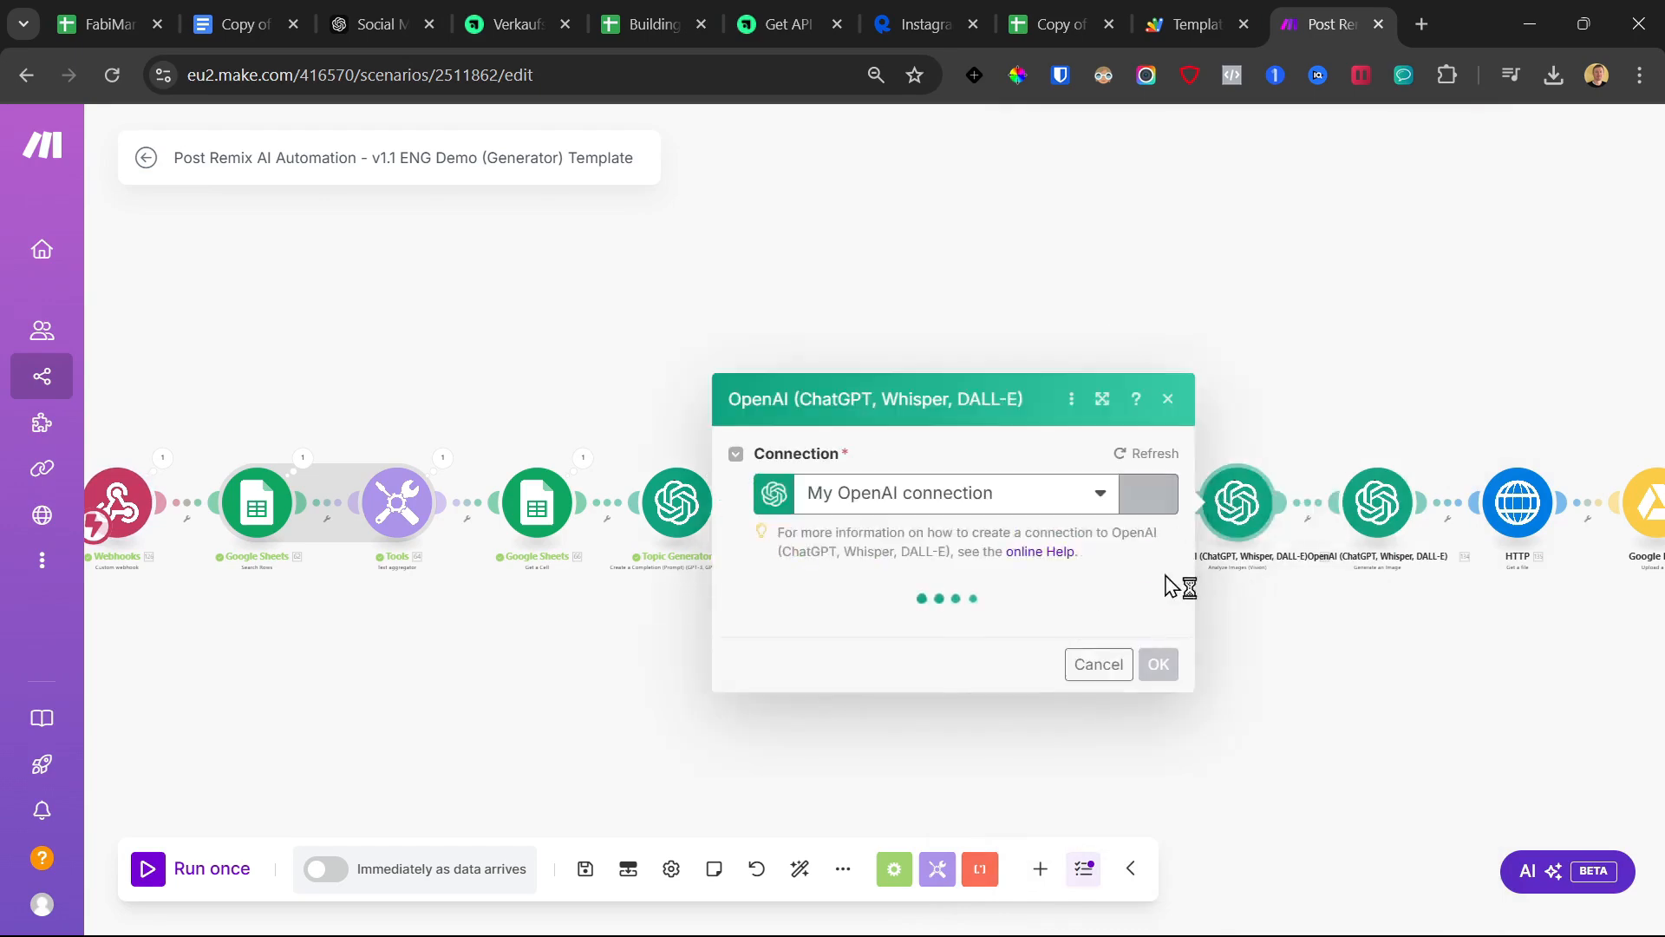
scroll(1030, 589, "down", 4)
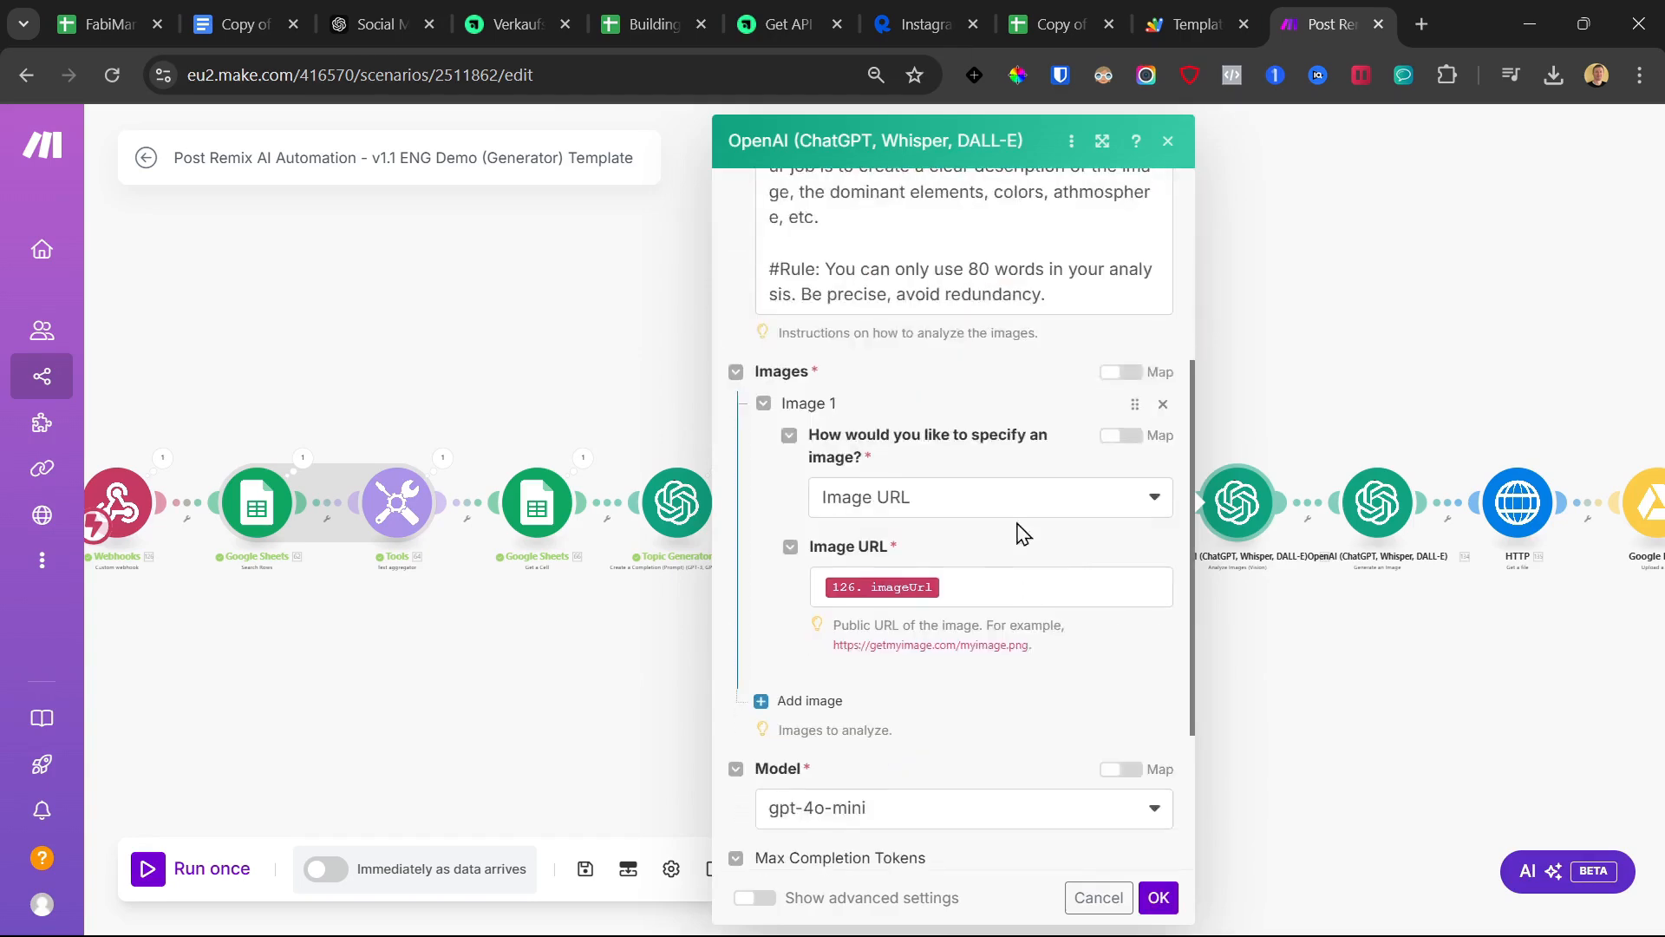
left_click(1390, 673)
Confirm the final row-update Google Sheets module and save the Post Remix AI Automation scenario
left_click_drag(1390, 673, 892, 677)
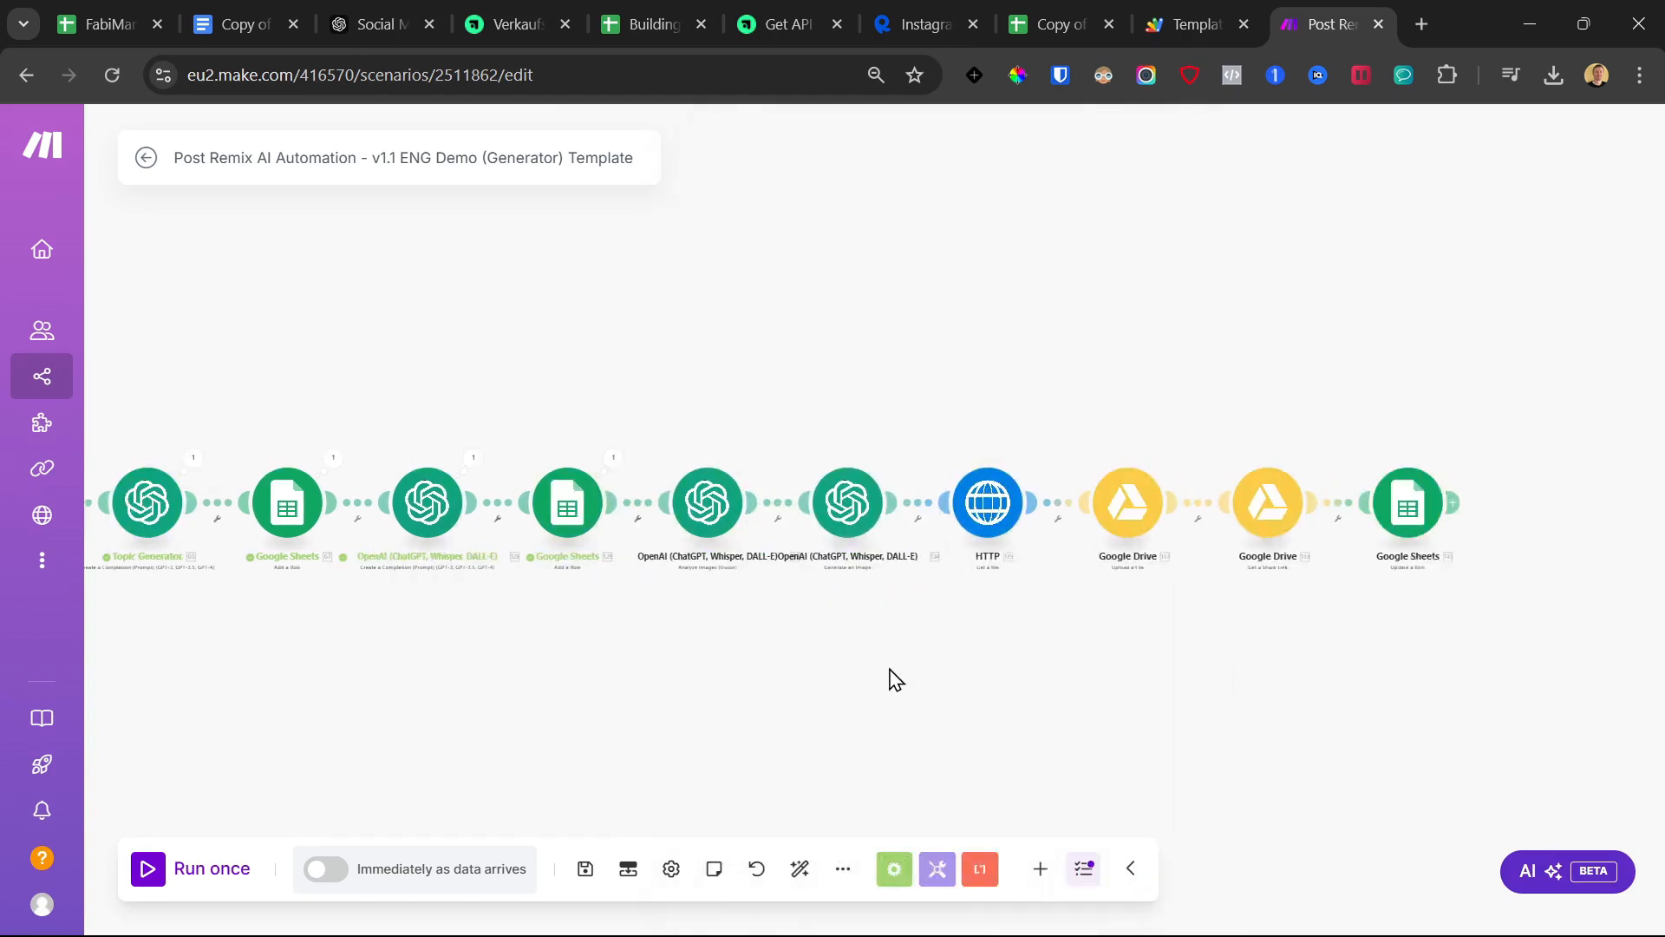
left_click(1391, 509)
scroll(1095, 580, "down", 5)
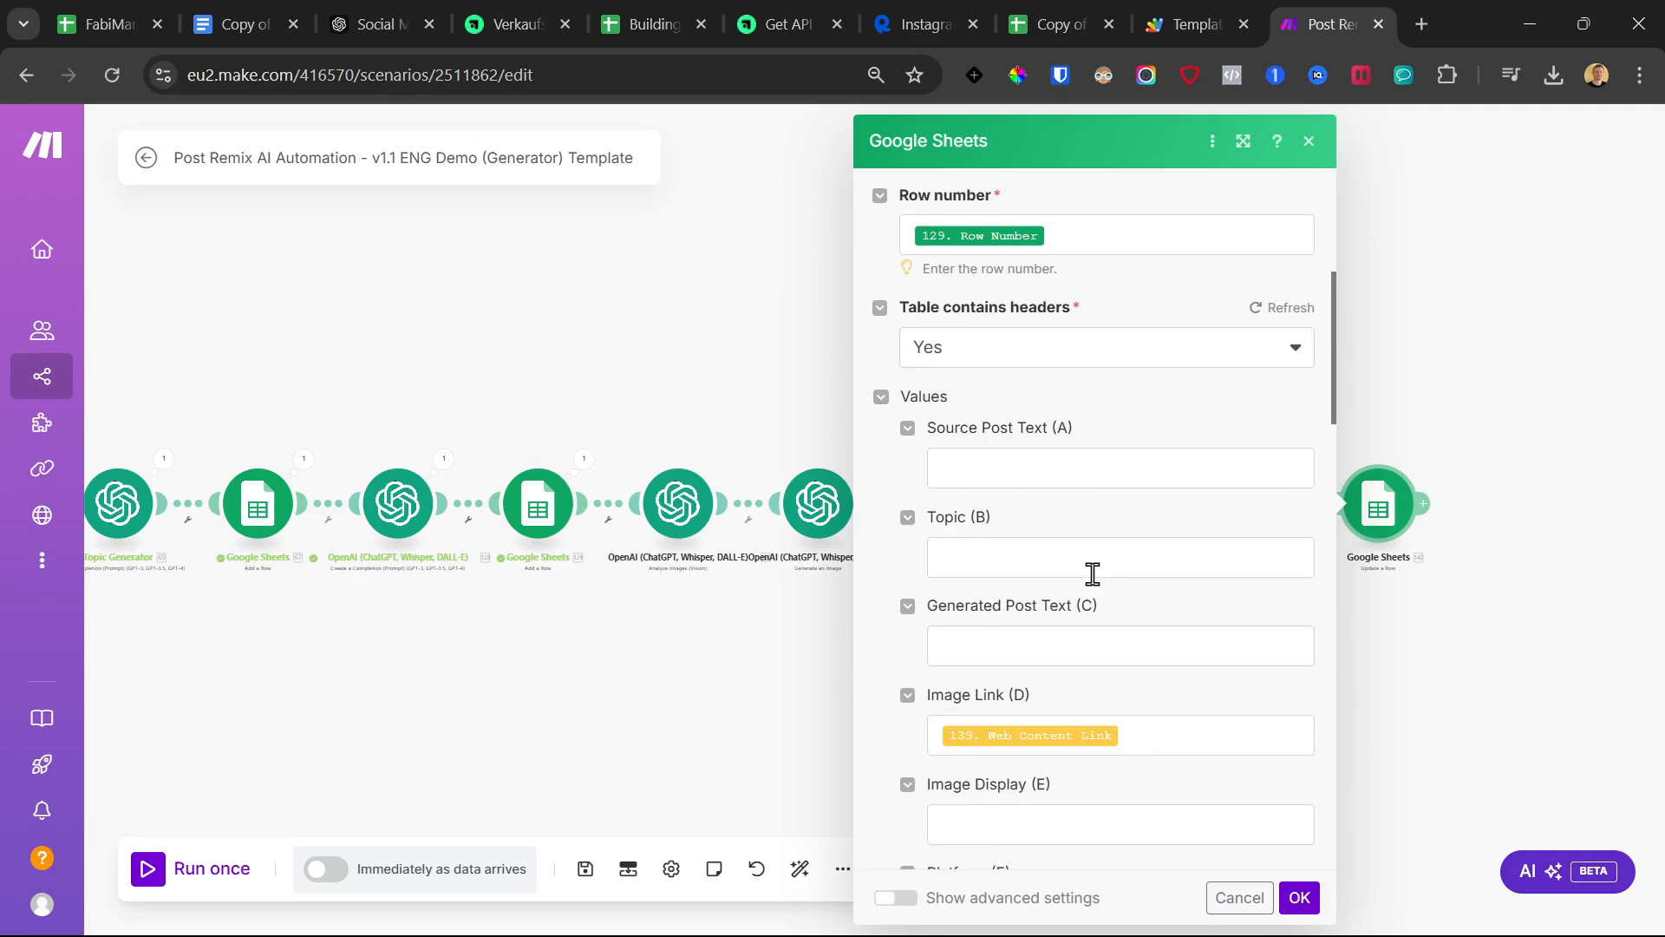
scroll(1093, 574, "down", 5)
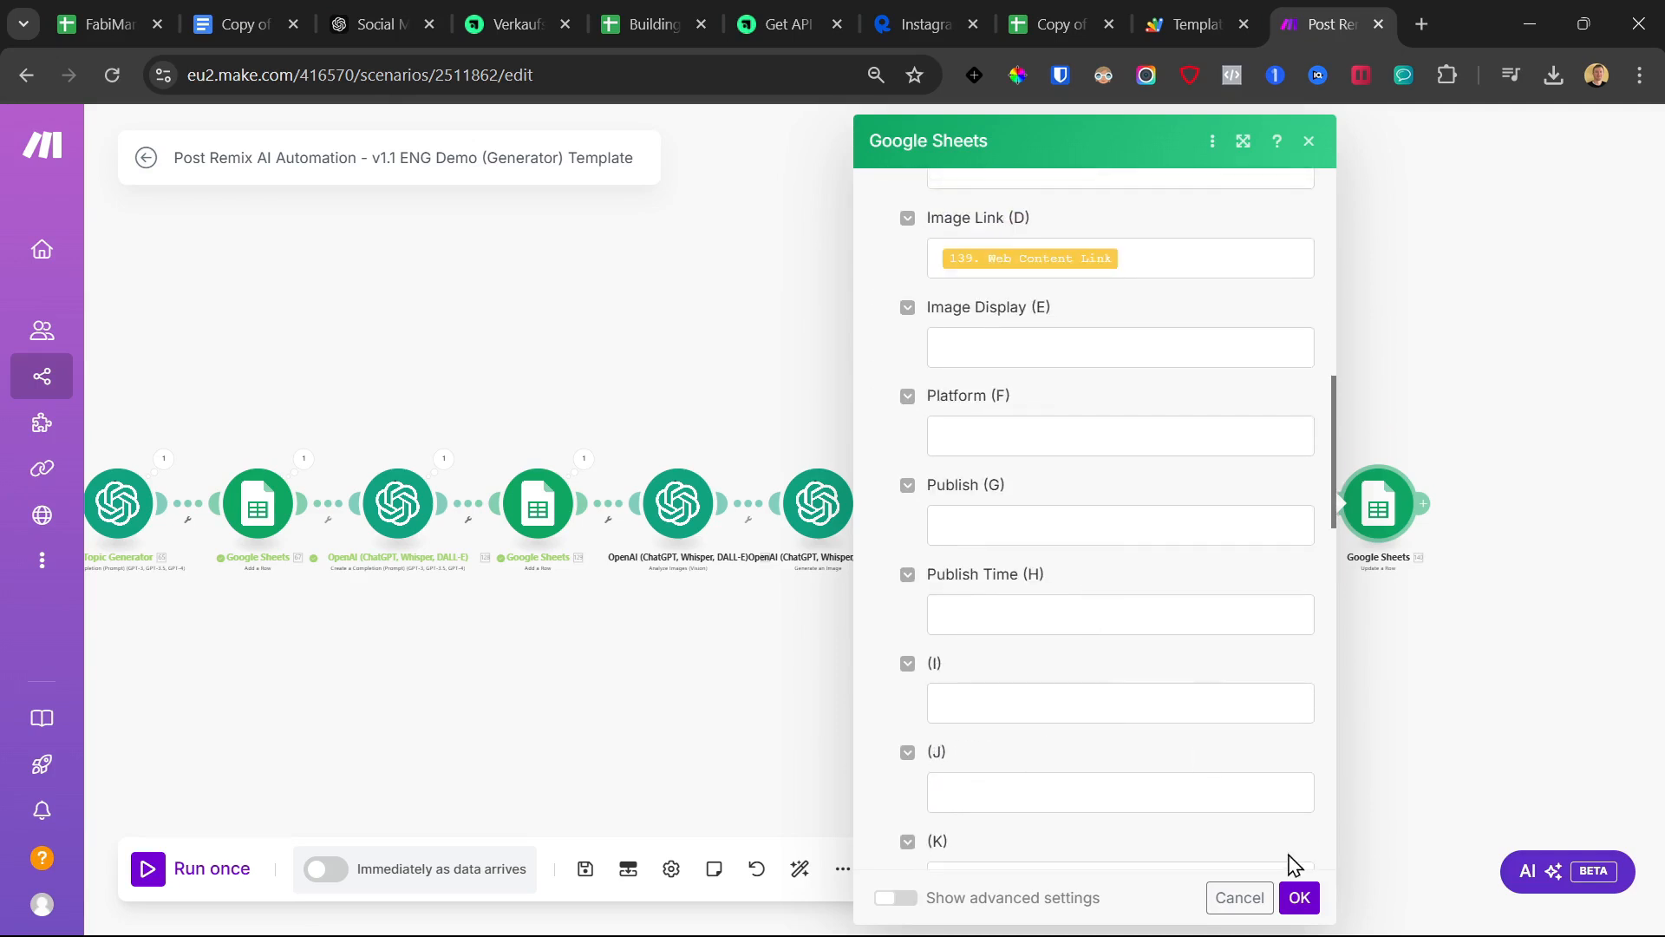
left_click(1299, 898)
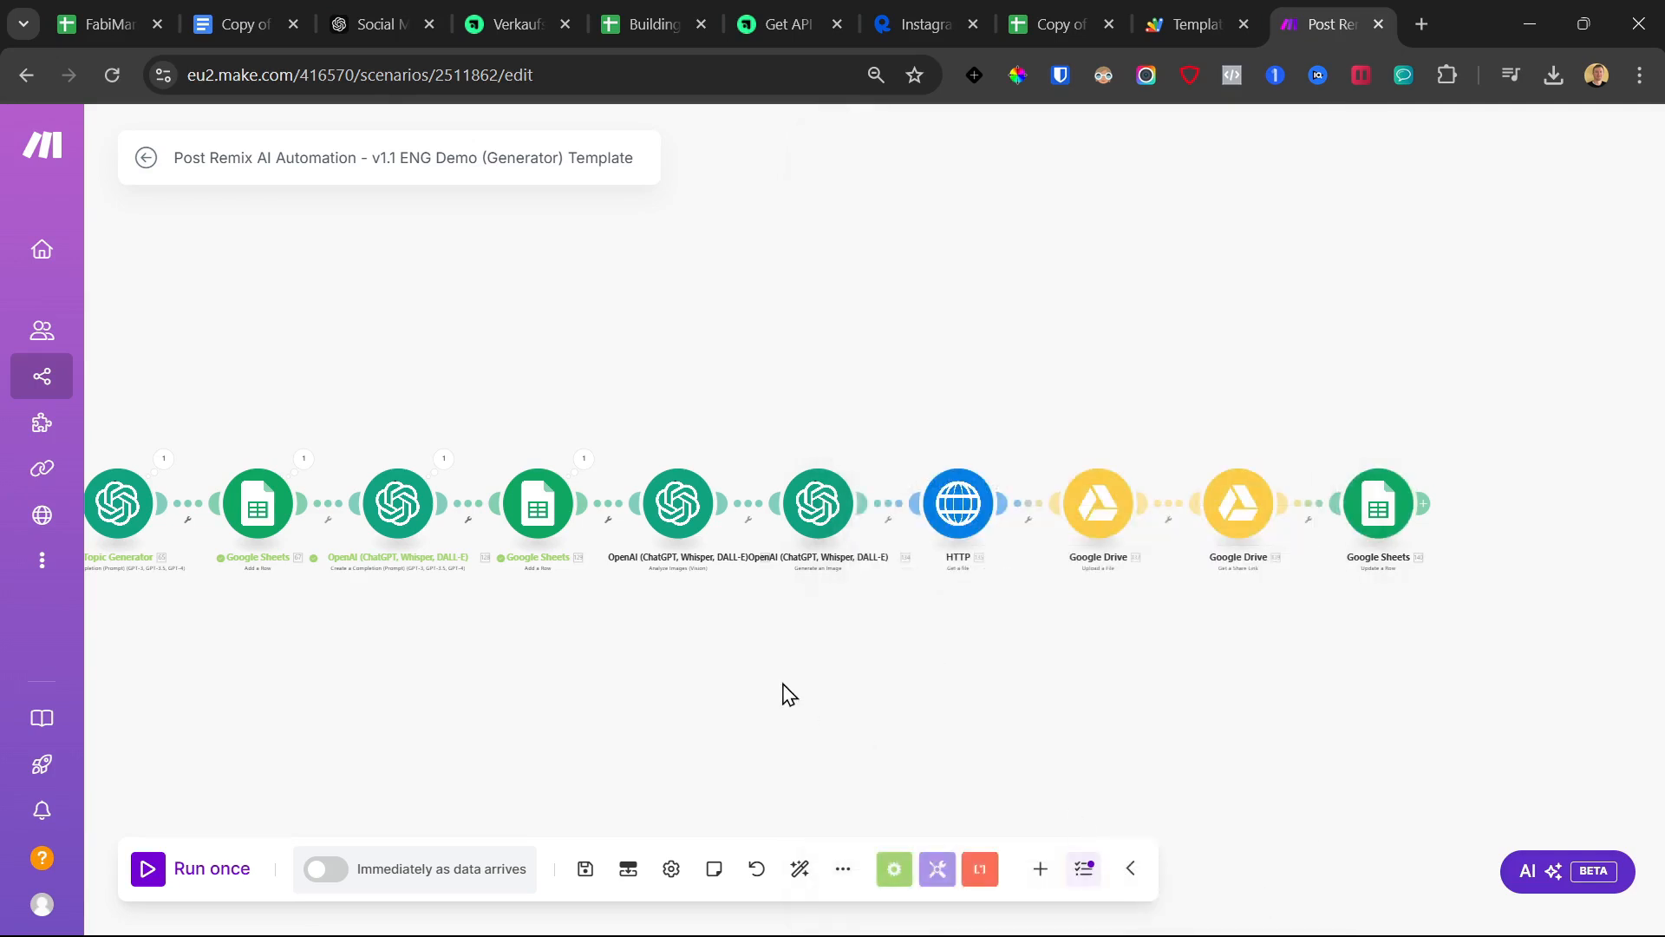
left_click(584, 868)
left_click(643, 7)
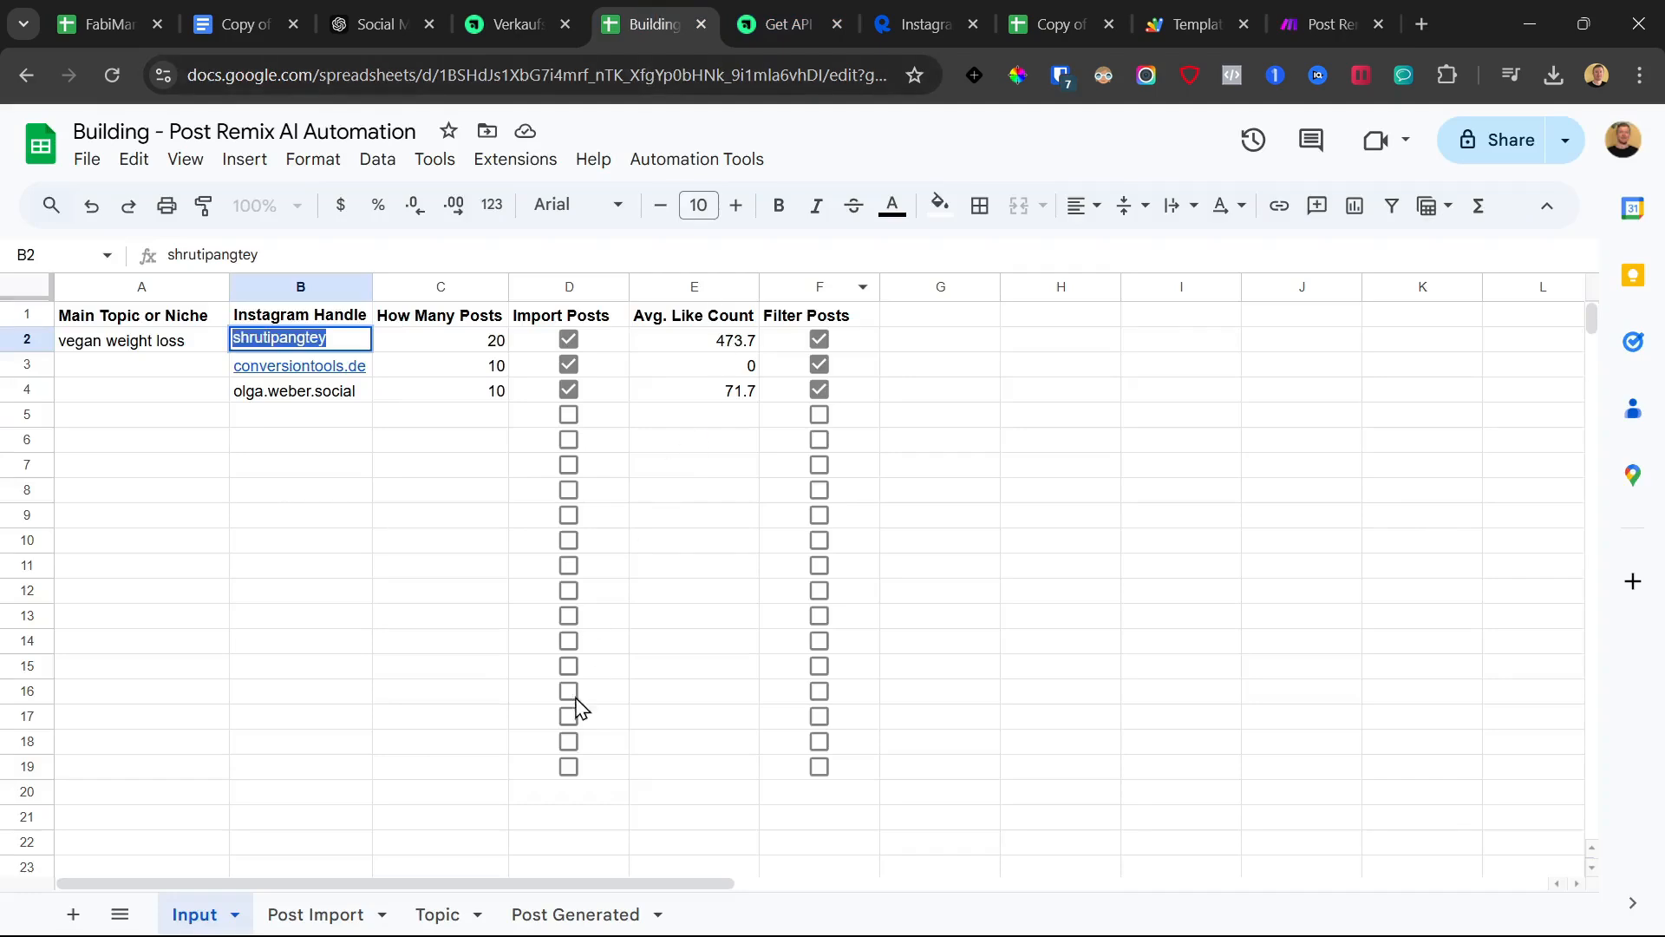
Check row 2's Image Link and Image Display cells in the template copy's Post Generated sheet
left_click(552, 915)
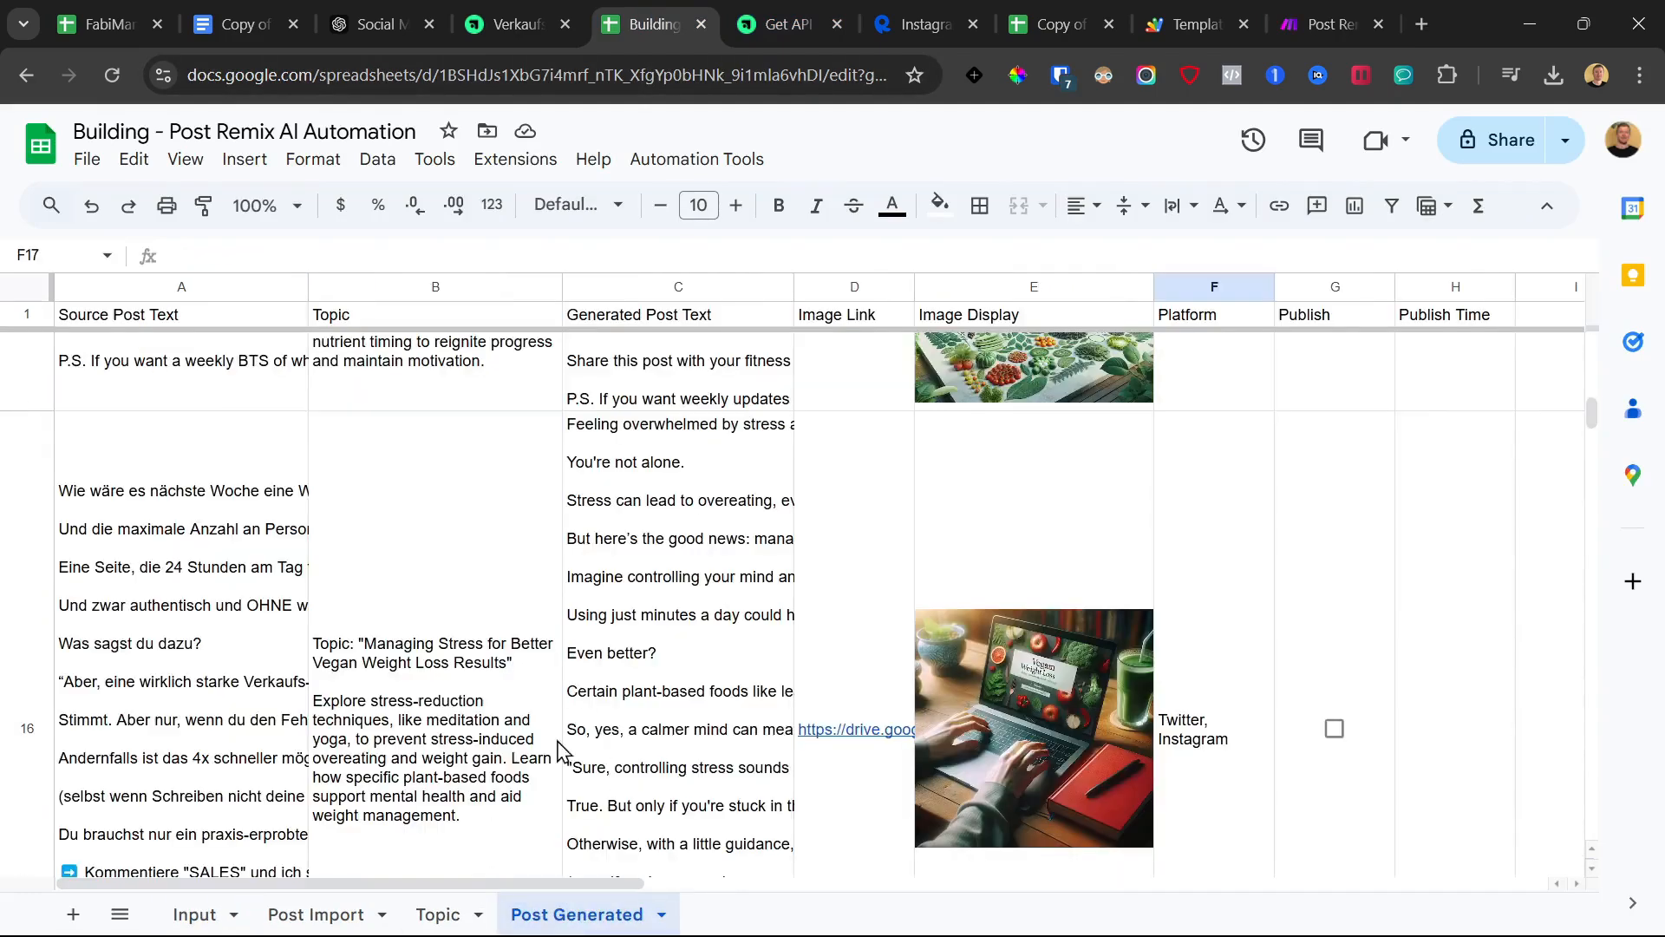
left_click(1051, 25)
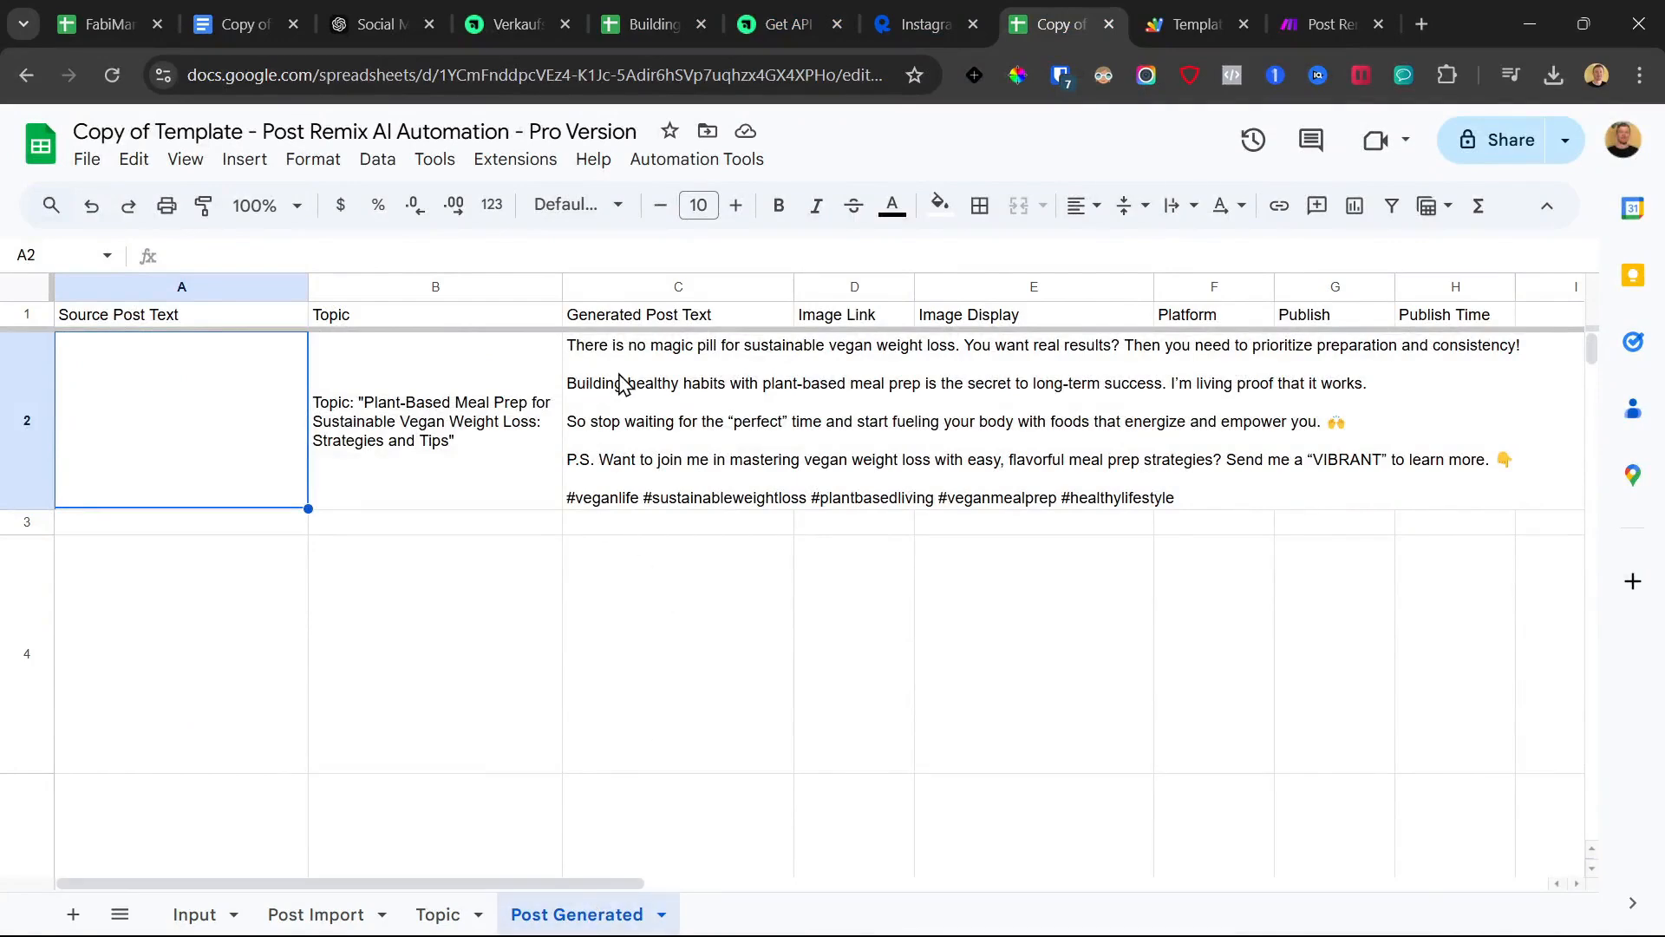
left_click(911, 391)
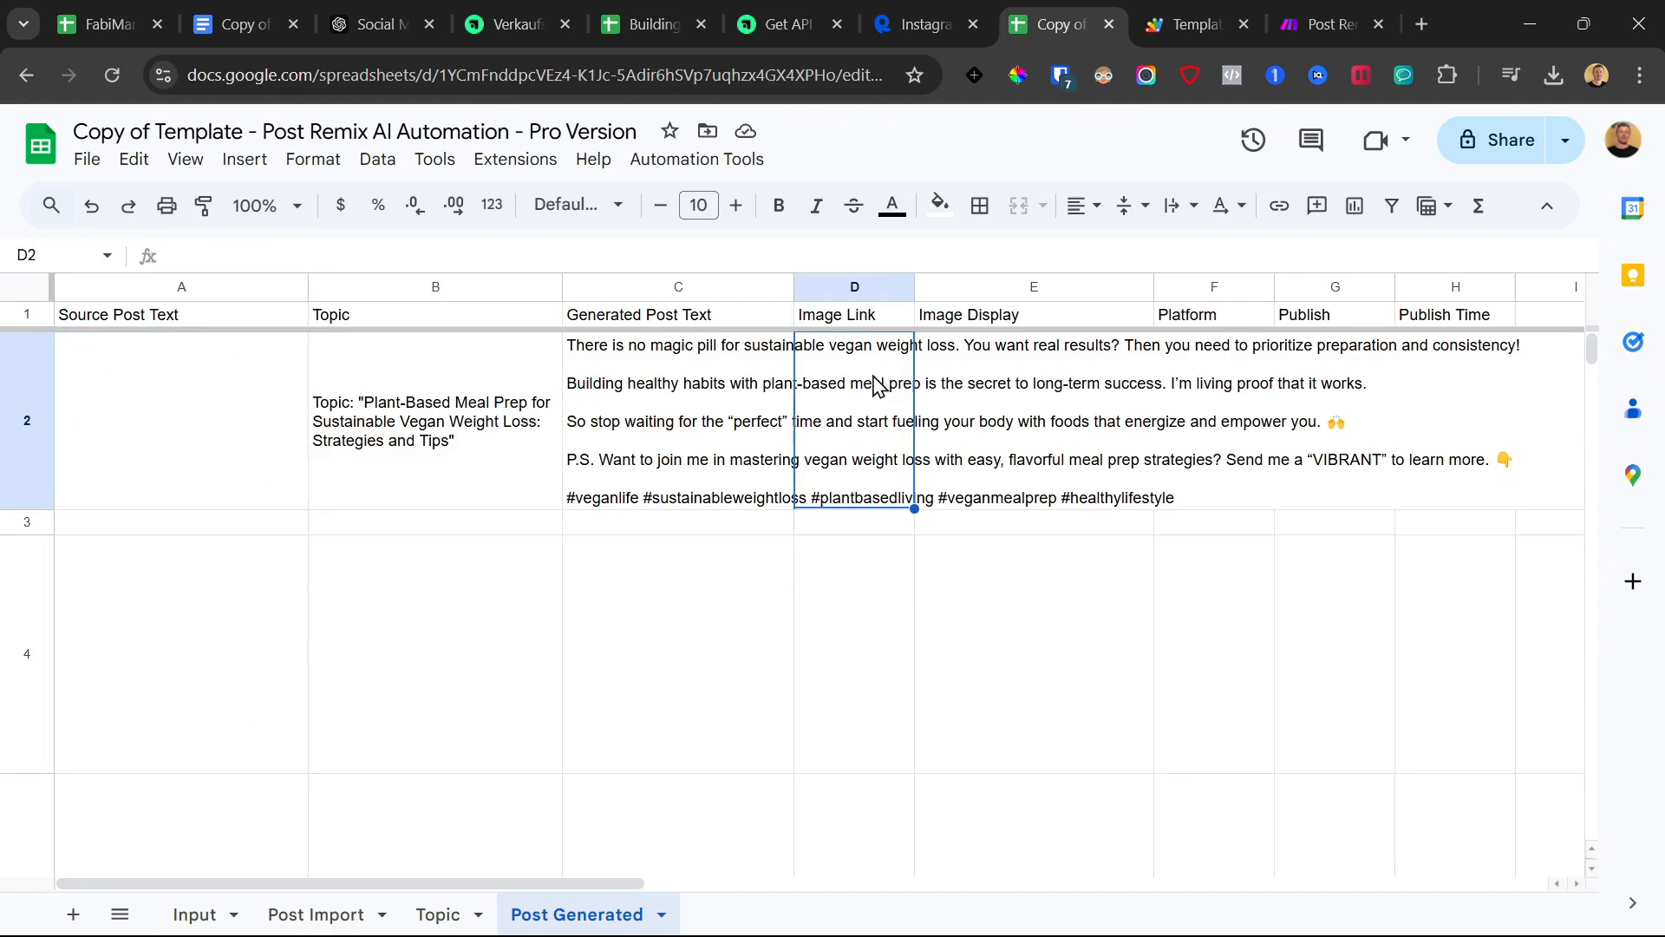
left_click(954, 382)
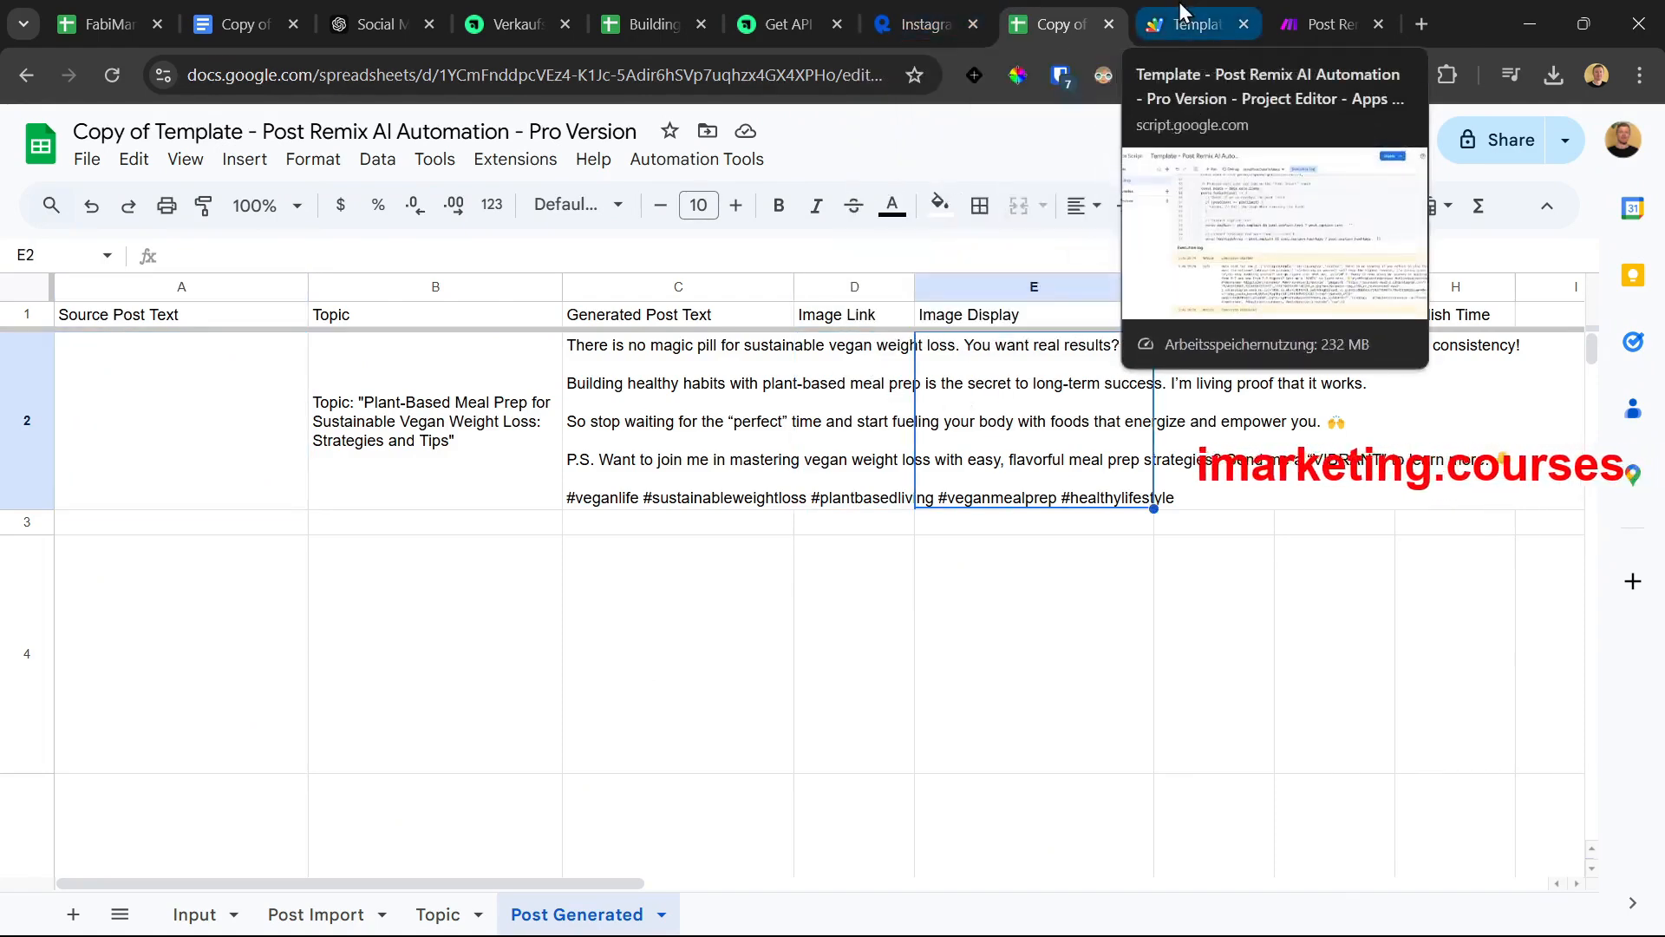
Start a single run of the Make scenario so it waits for webhook data
left_click(1333, 3)
left_click_drag(502, 681, 717, 678)
scroll(706, 677, "down", 3)
left_click_drag(371, 694, 450, 634)
scroll(451, 631, "up", 3)
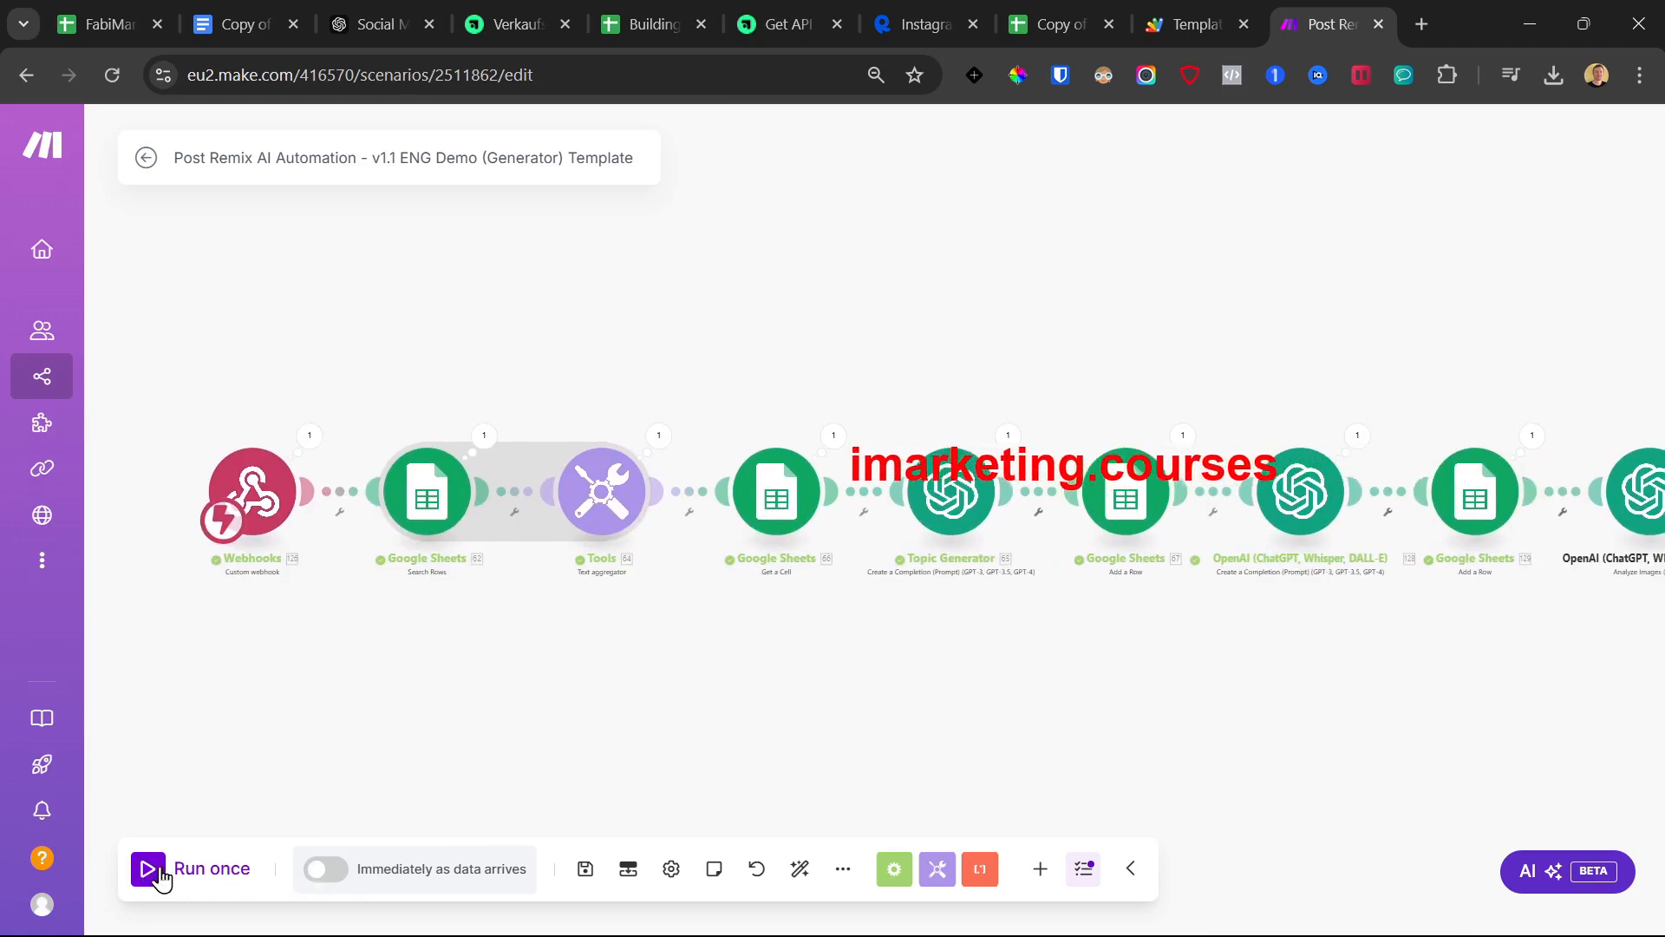
left_click(154, 874)
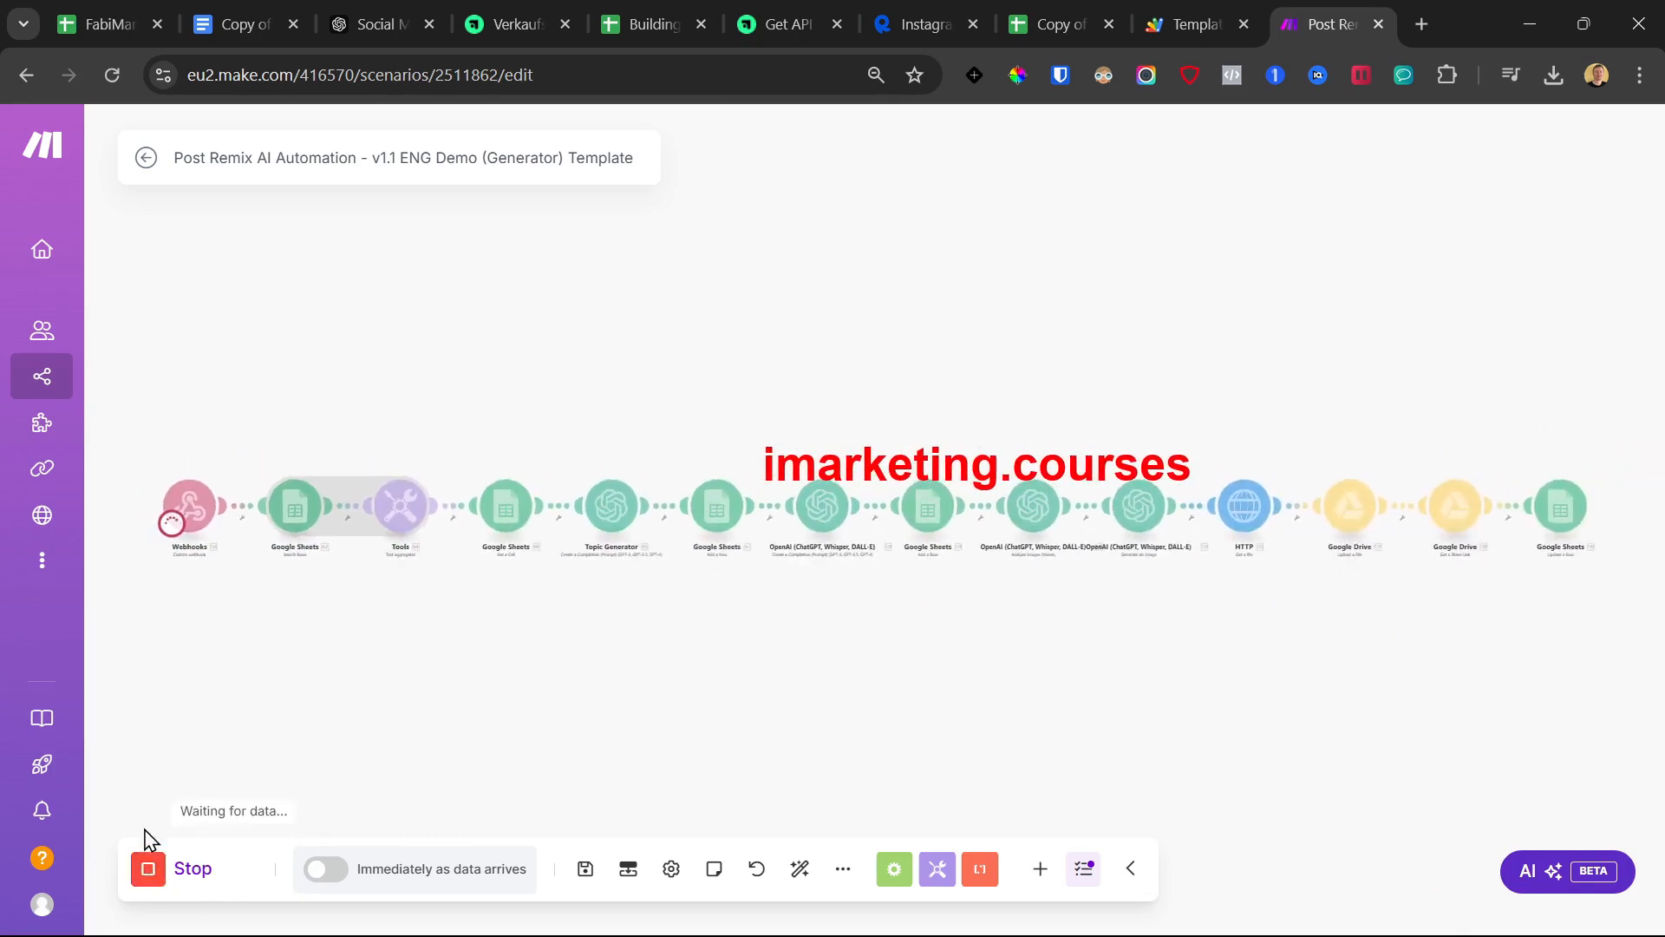
Run sendPostDataToMake in Apps Script to send row 3's post data to Make
left_click(1168, 7)
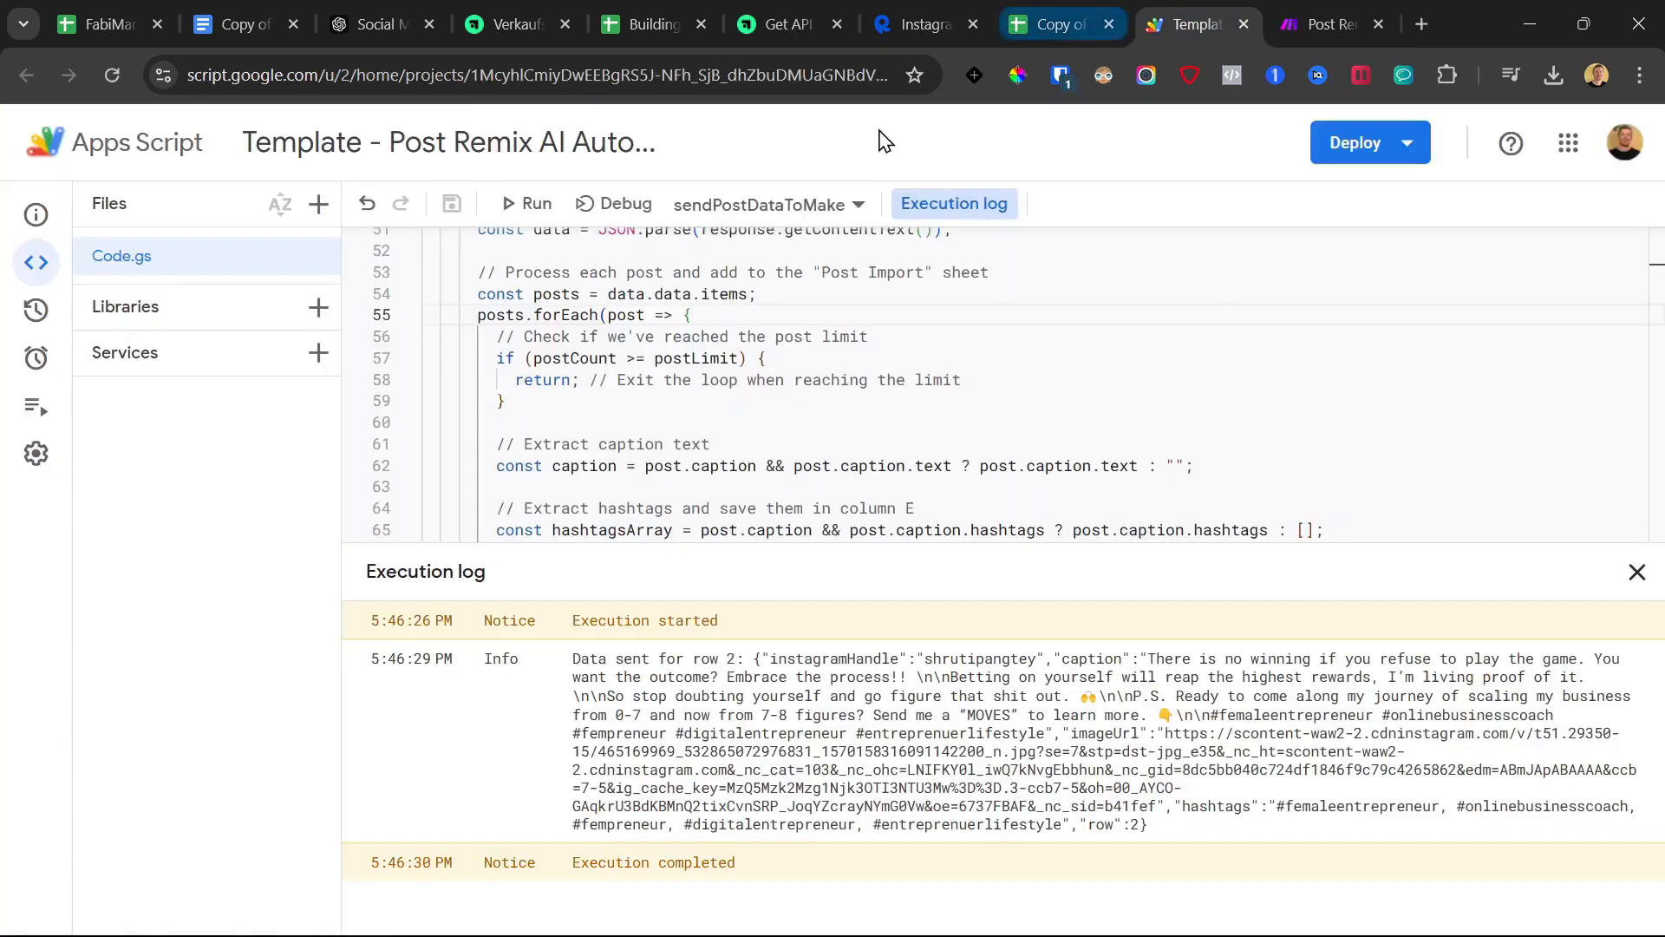
left_click(532, 203)
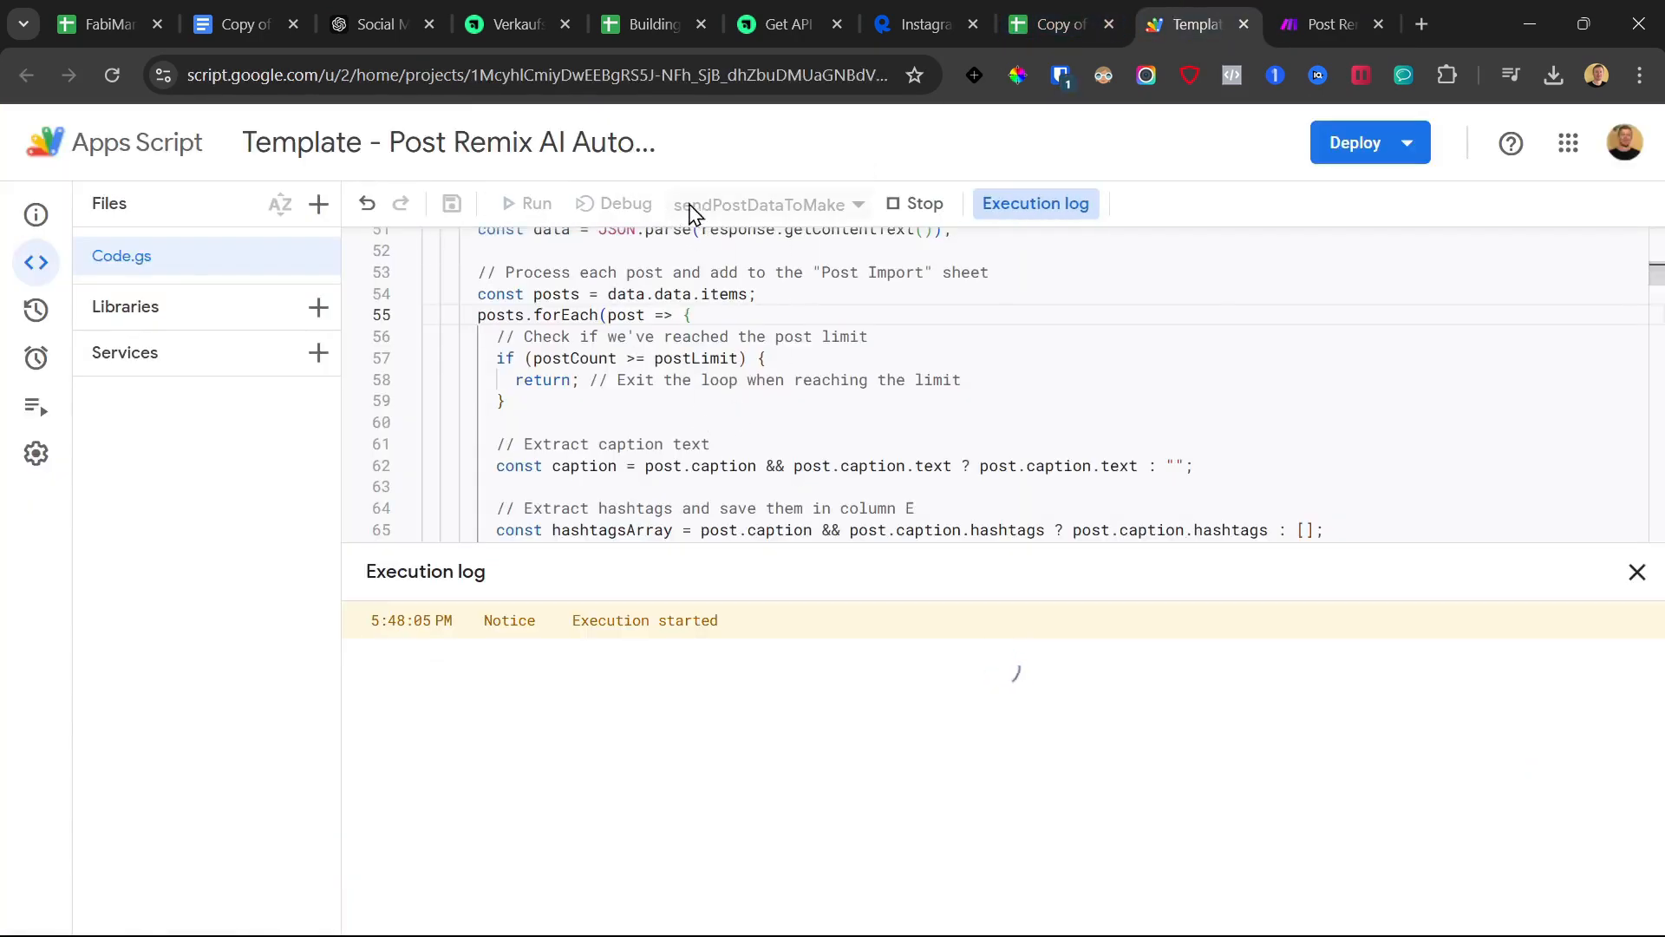
left_click(1296, 4)
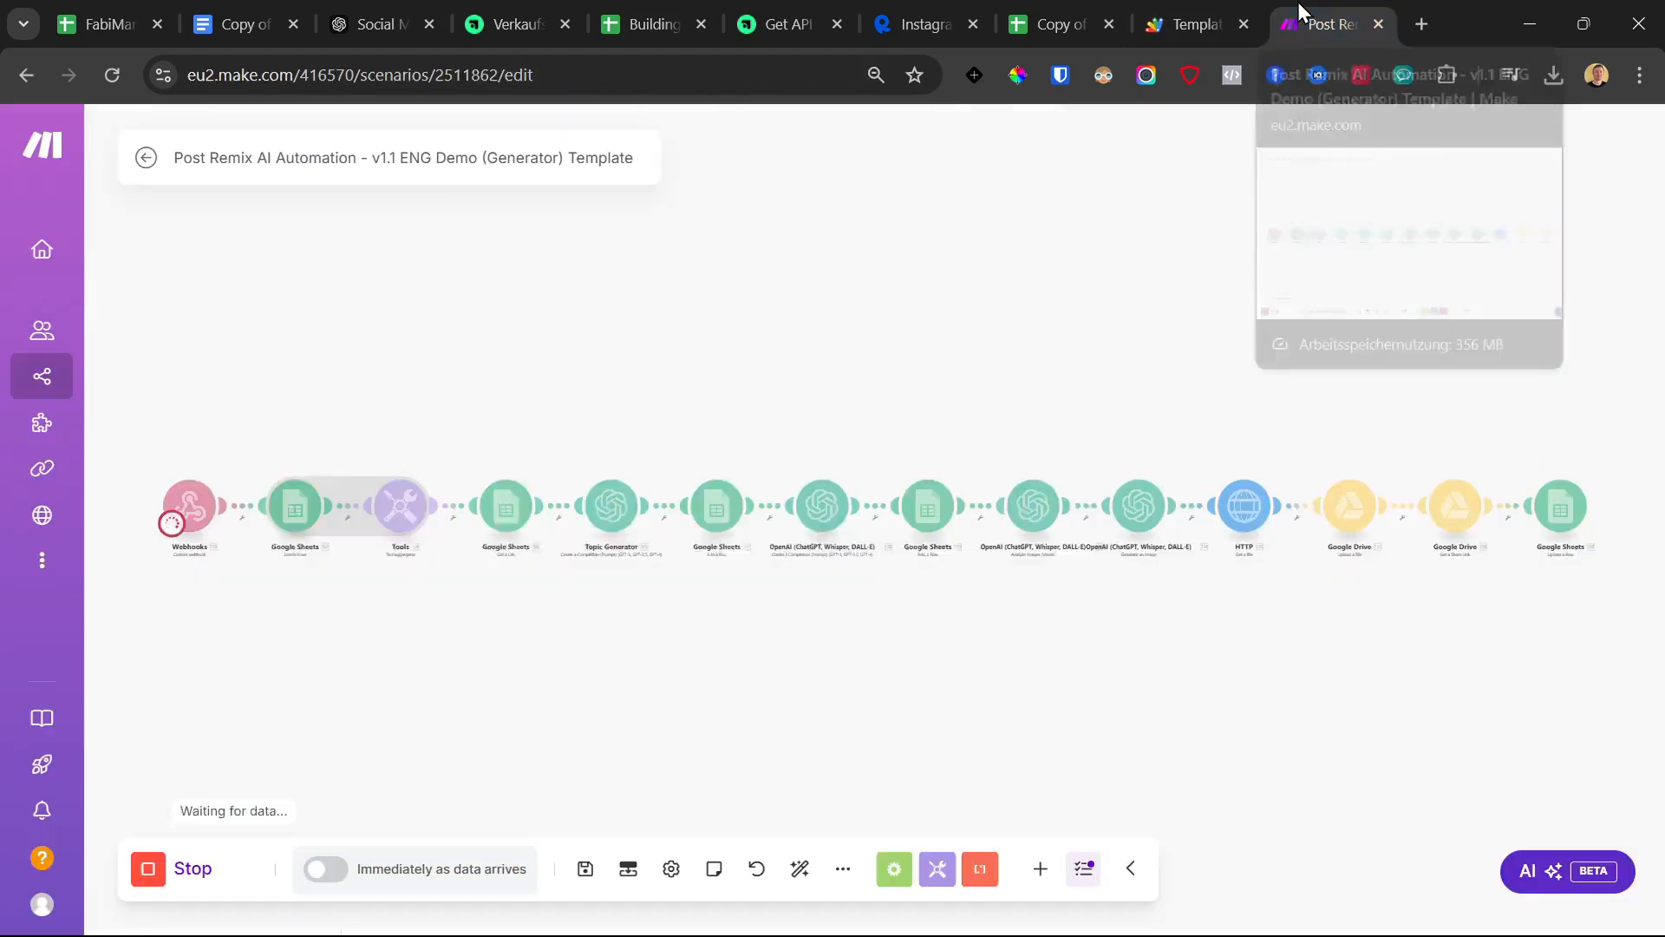
Review Post Import rows 2 and 3 and their High-Performing labels in column K
left_click(1051, 24)
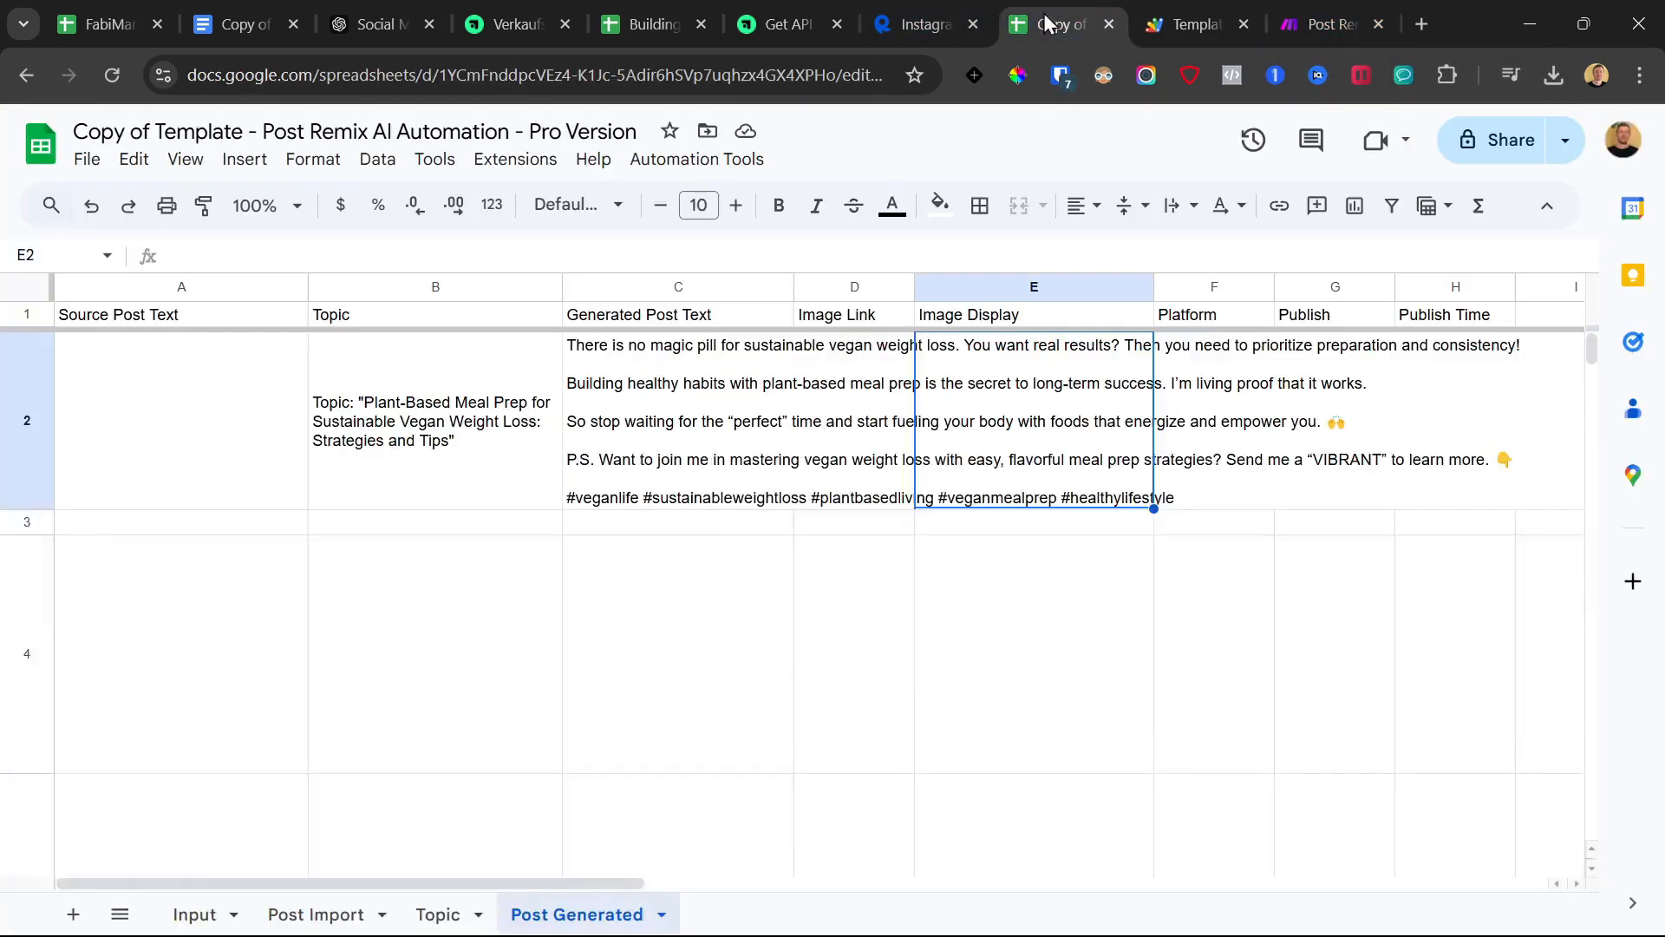
left_click(316, 914)
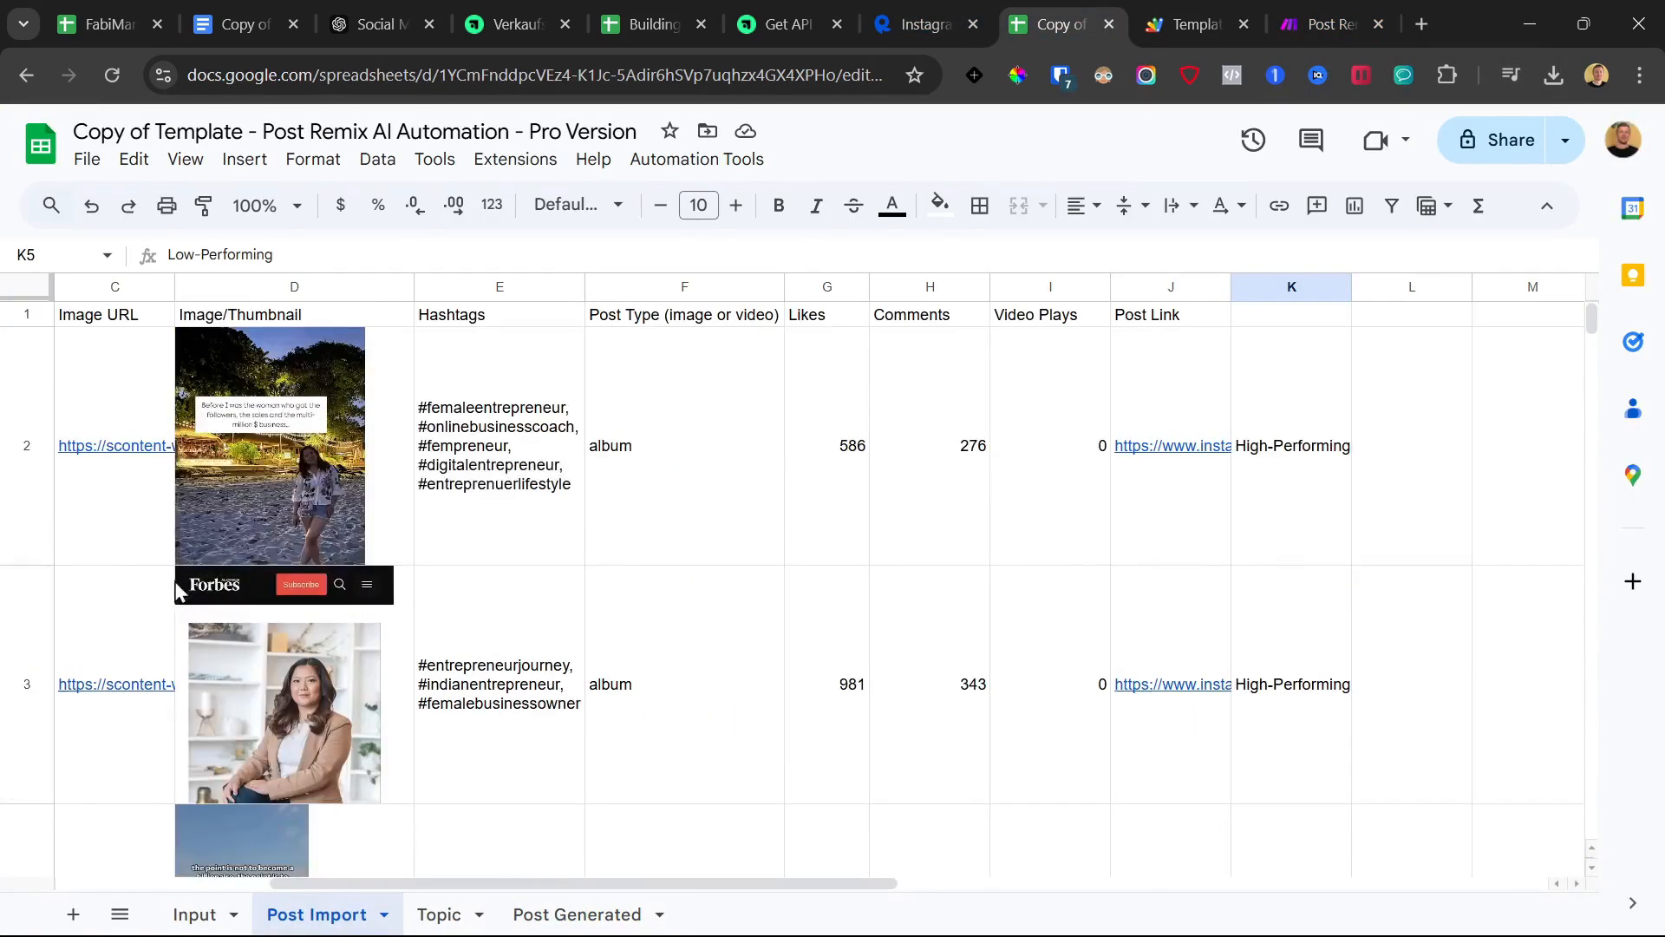
left_click(30, 550)
left_click(34, 738)
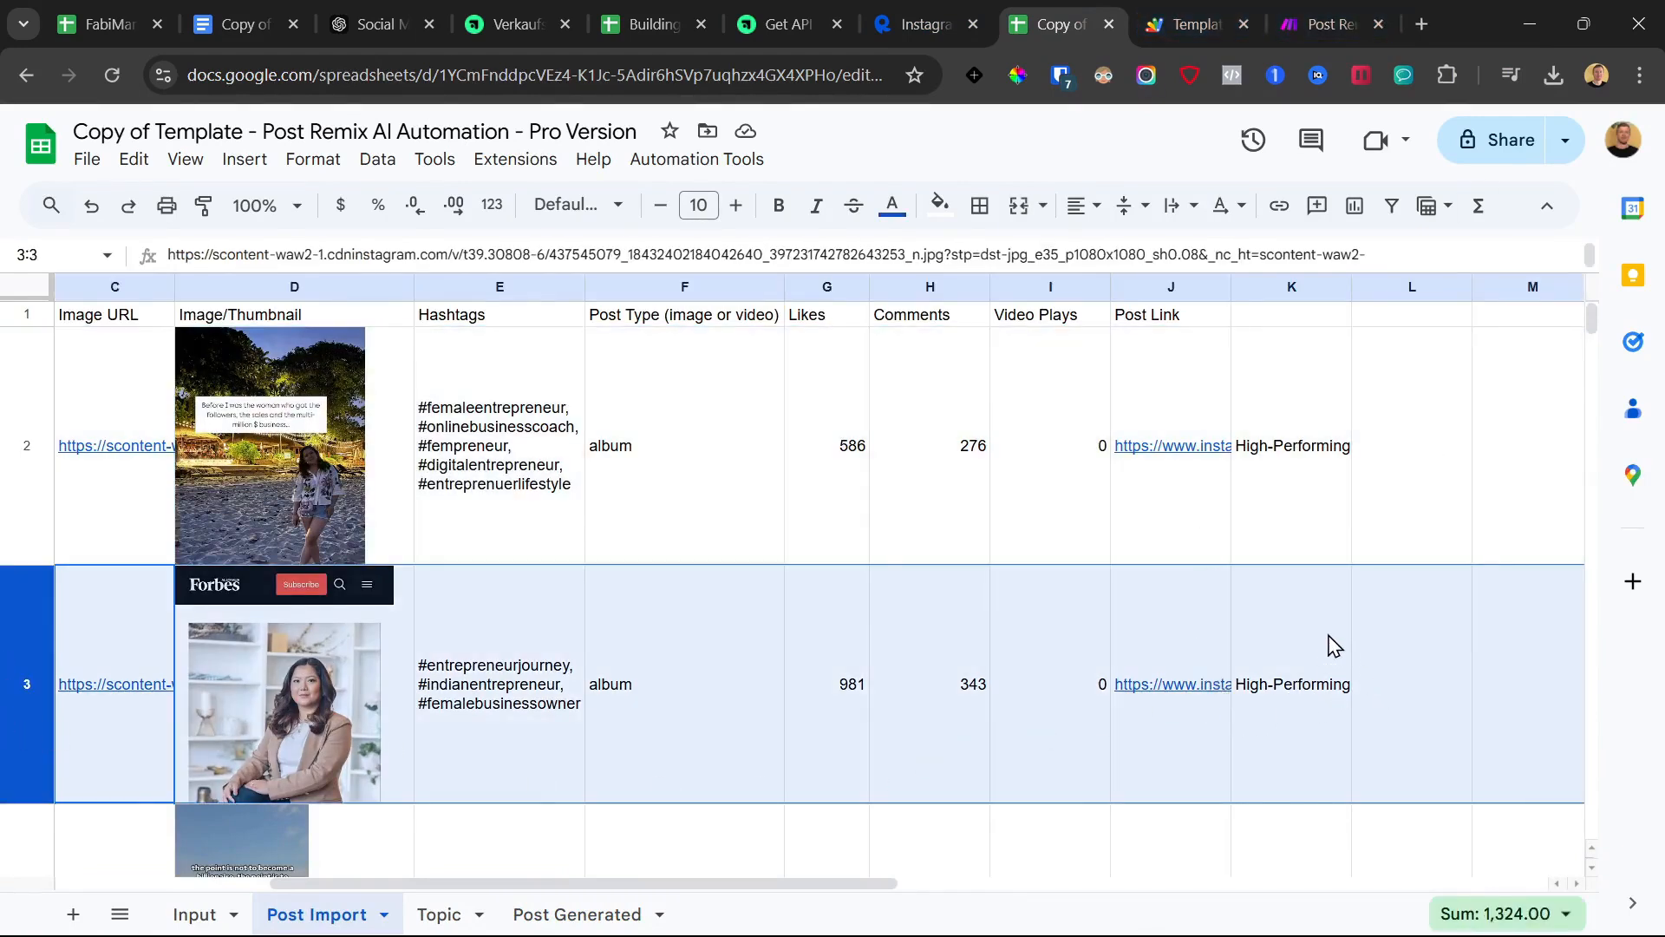
scroll(1333, 631, "down", 1)
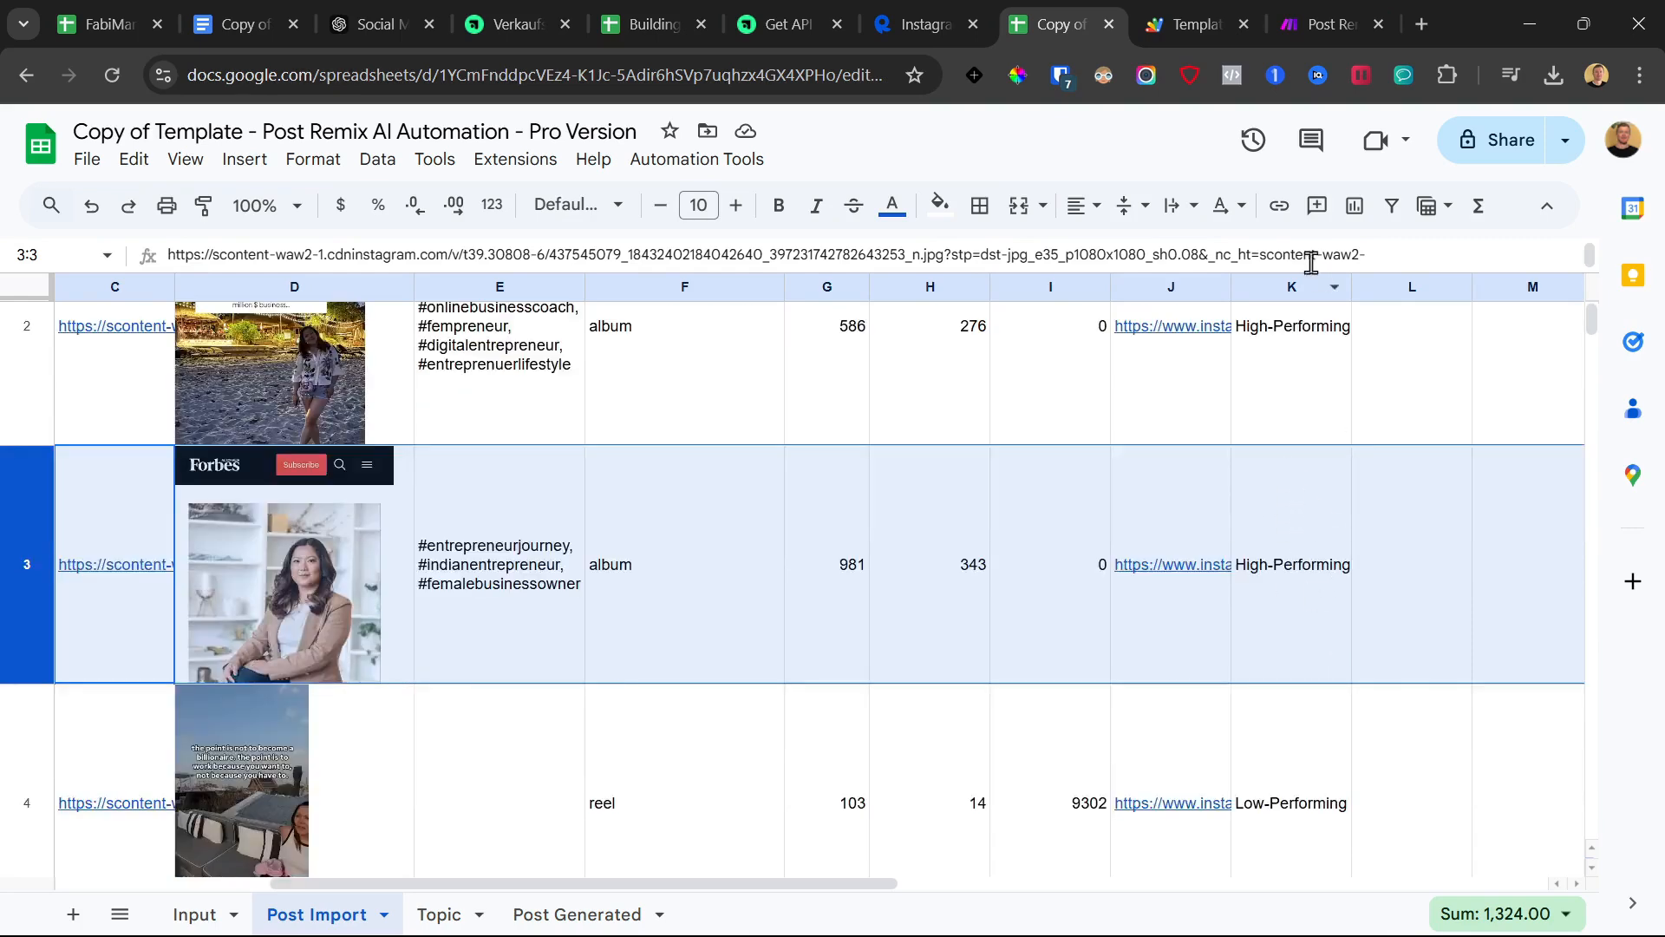
left_click(1268, 290)
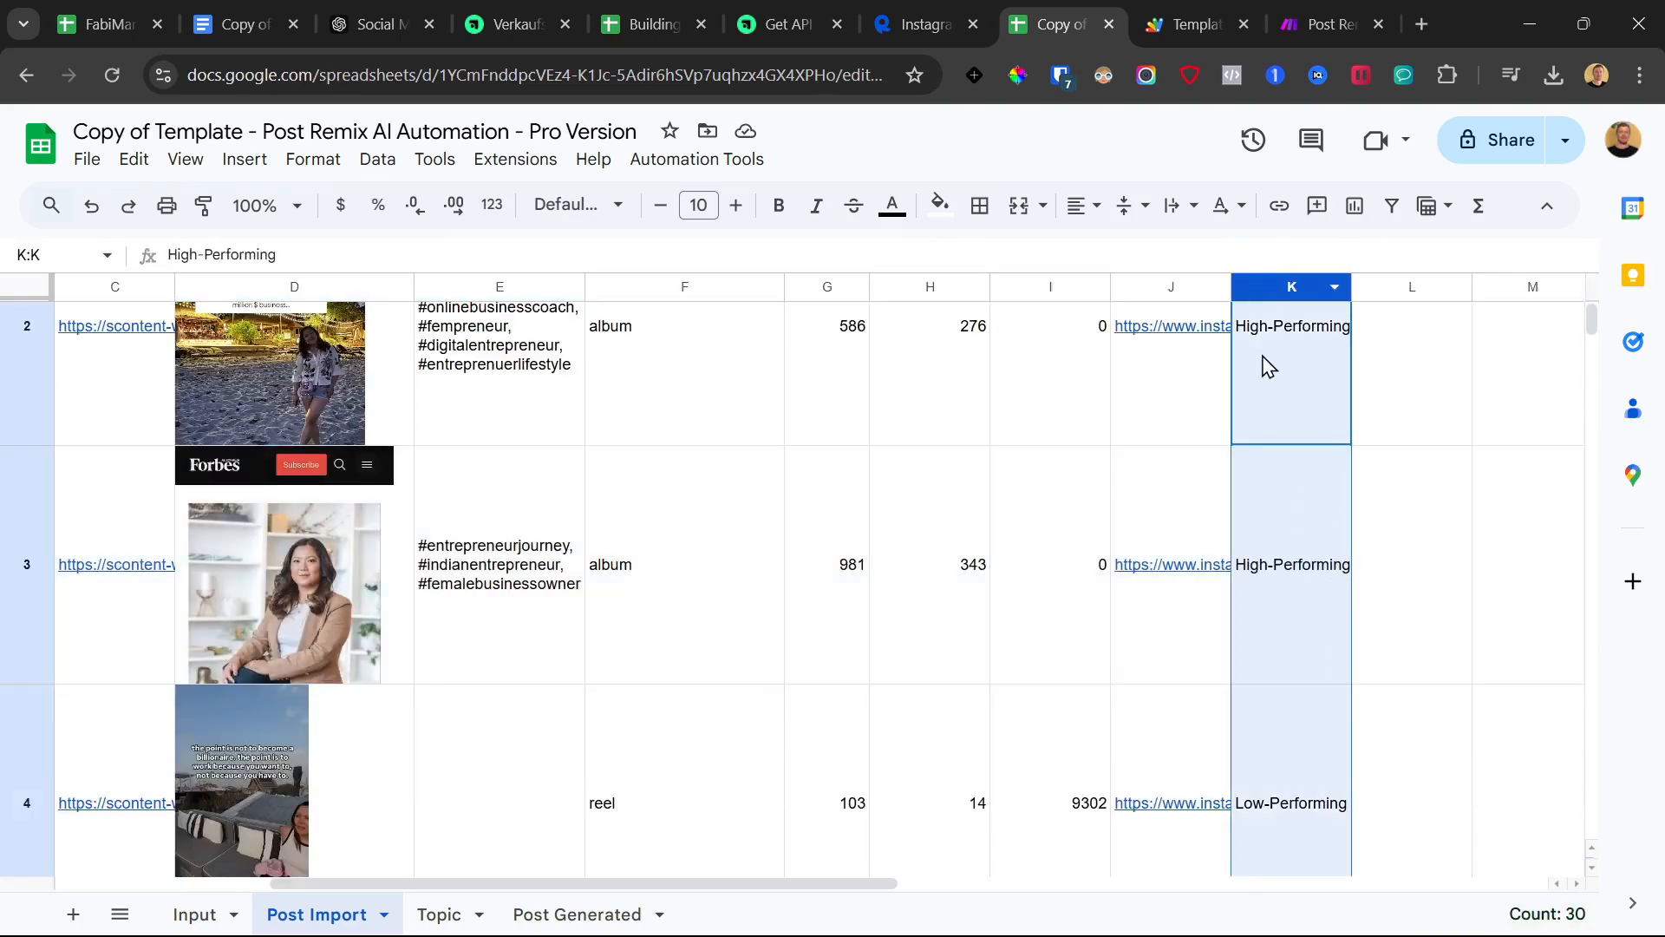
left_click(1269, 573)
scroll(1315, 562, "down", 3)
scroll(1311, 594, "down", 3)
scroll(1287, 555, "up", 6)
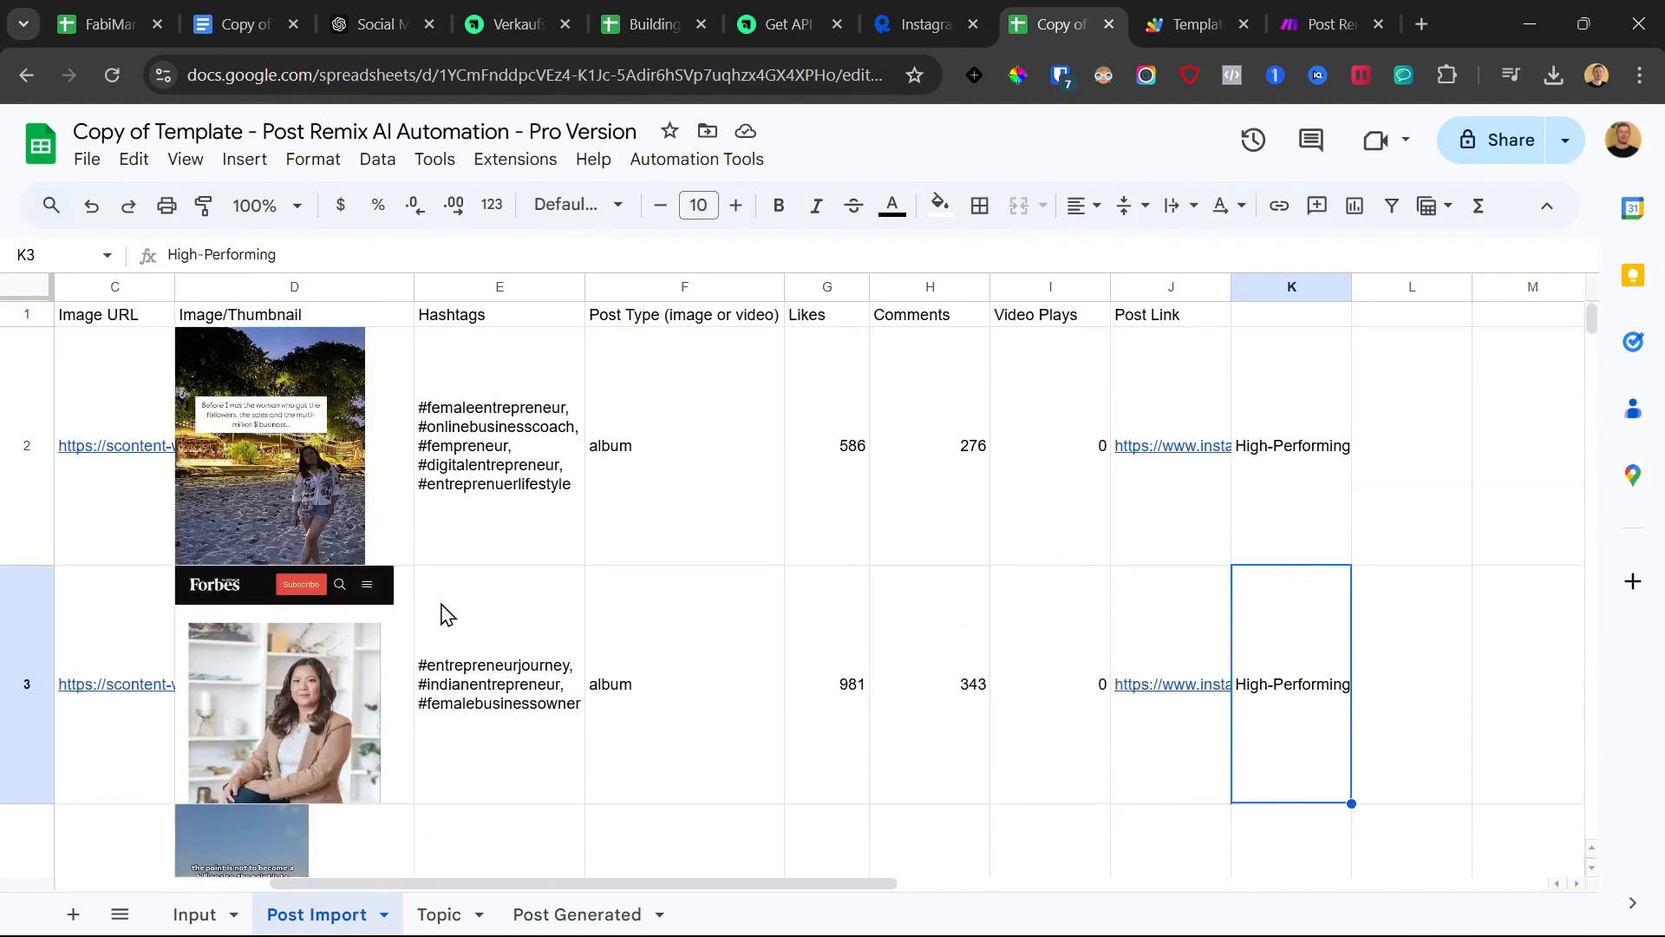
left_click_drag(109, 682, 1298, 682)
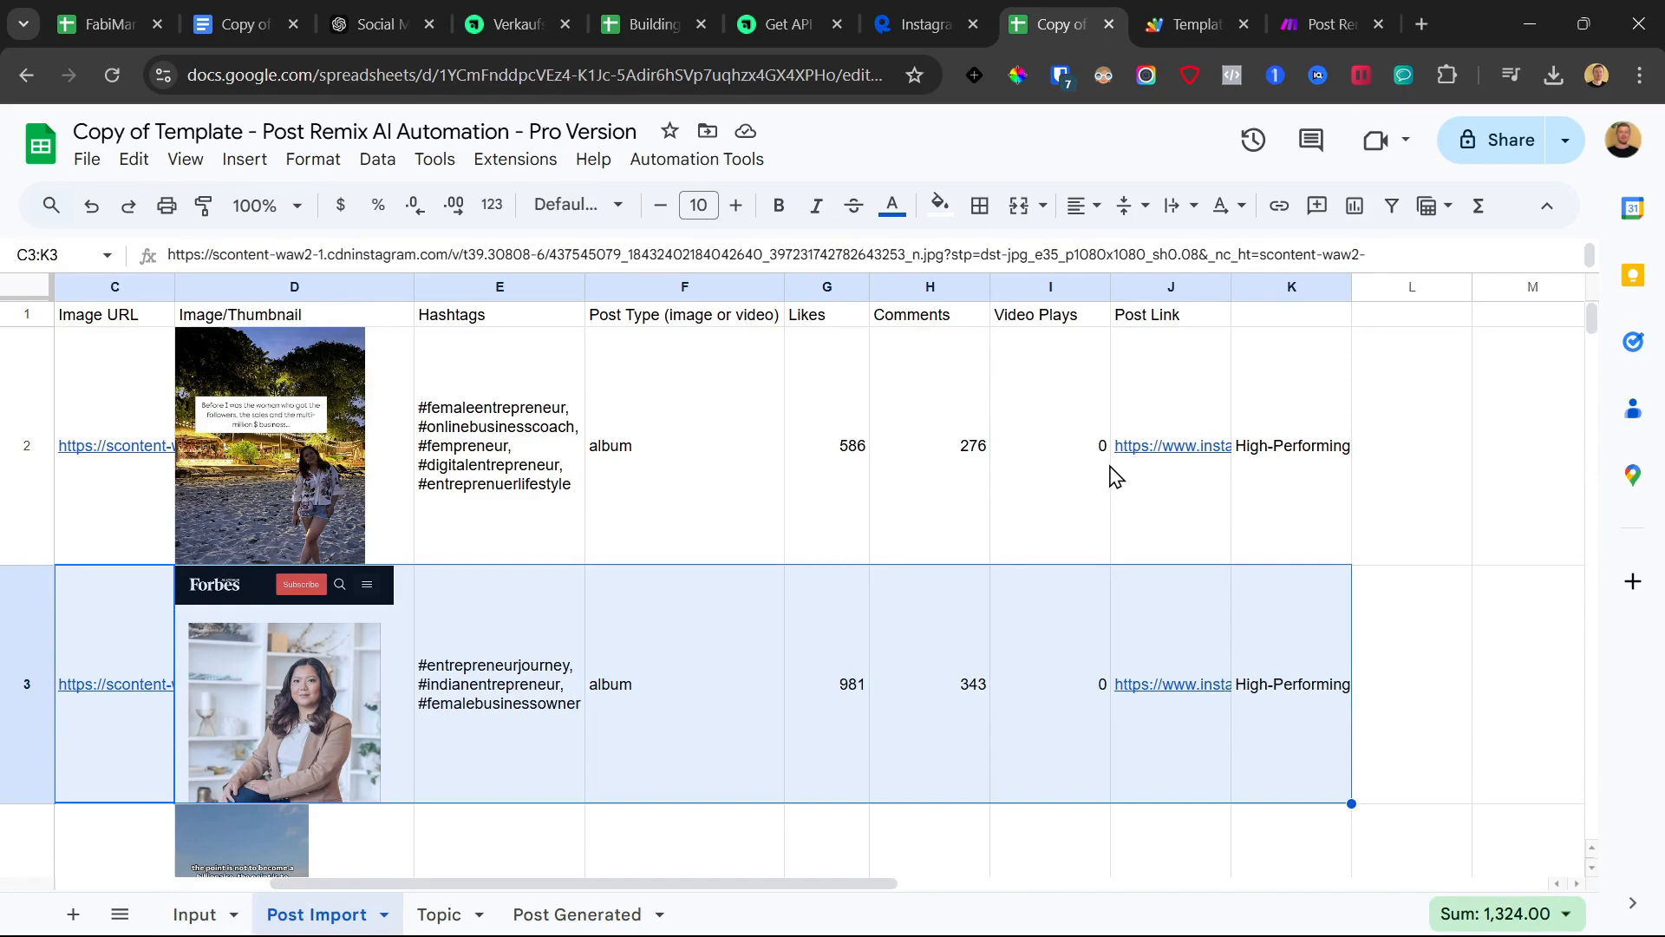
Select the imported posts in rows 4 through 6, then view the Post Generated sheet
left_click(882, 912)
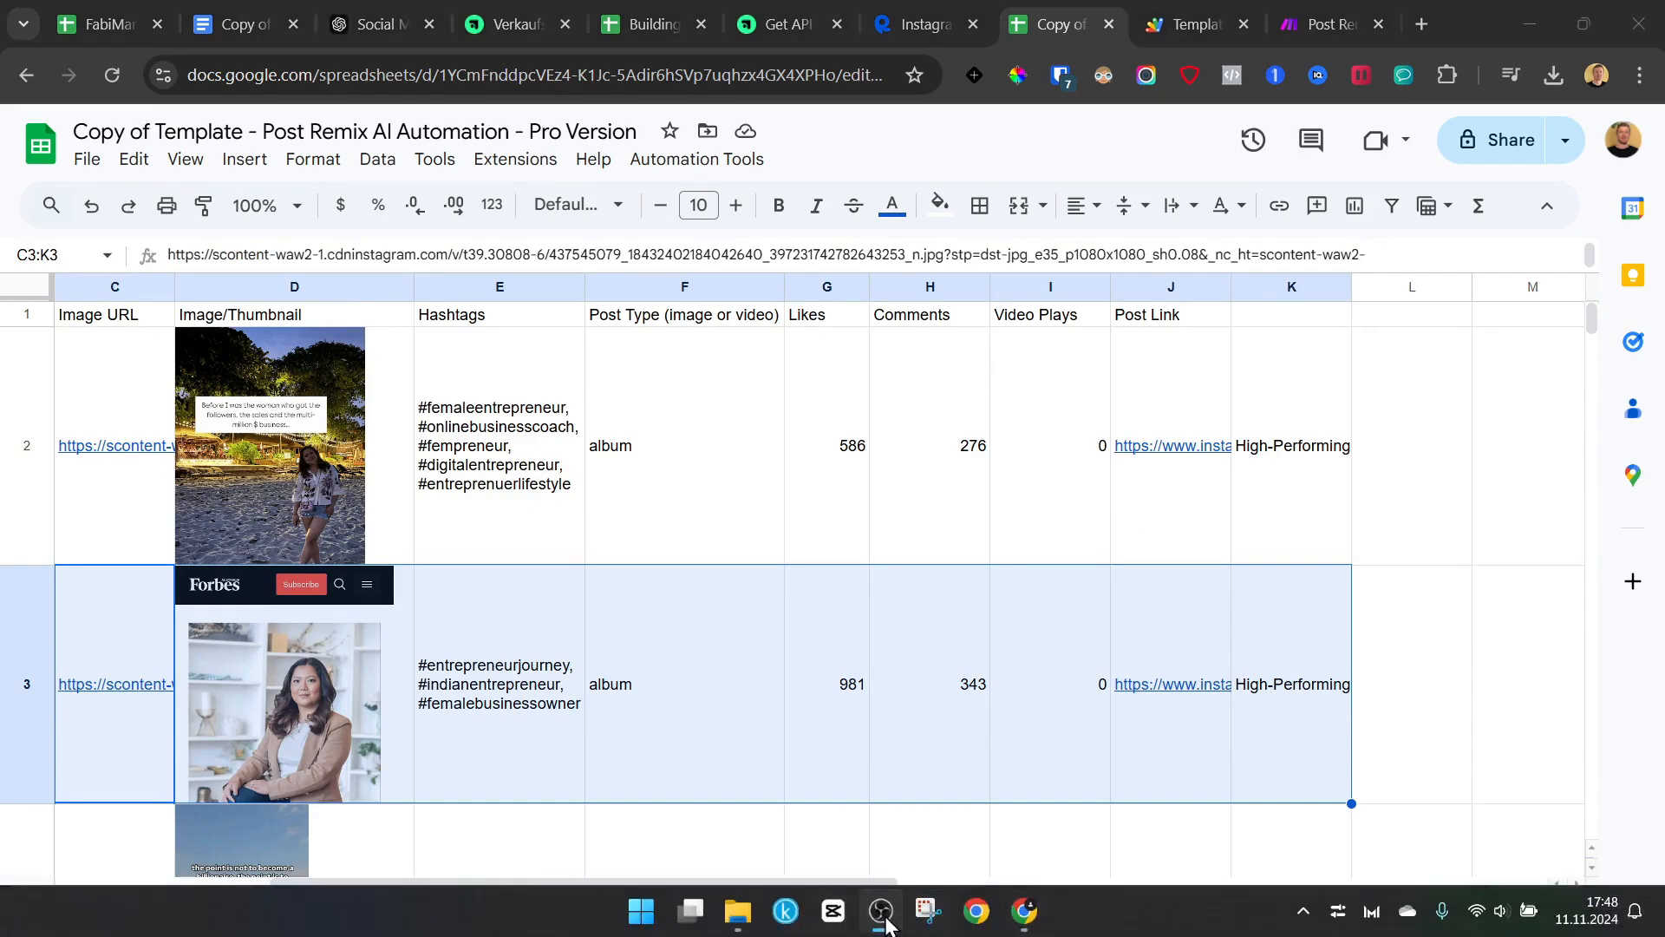
left_click(888, 923)
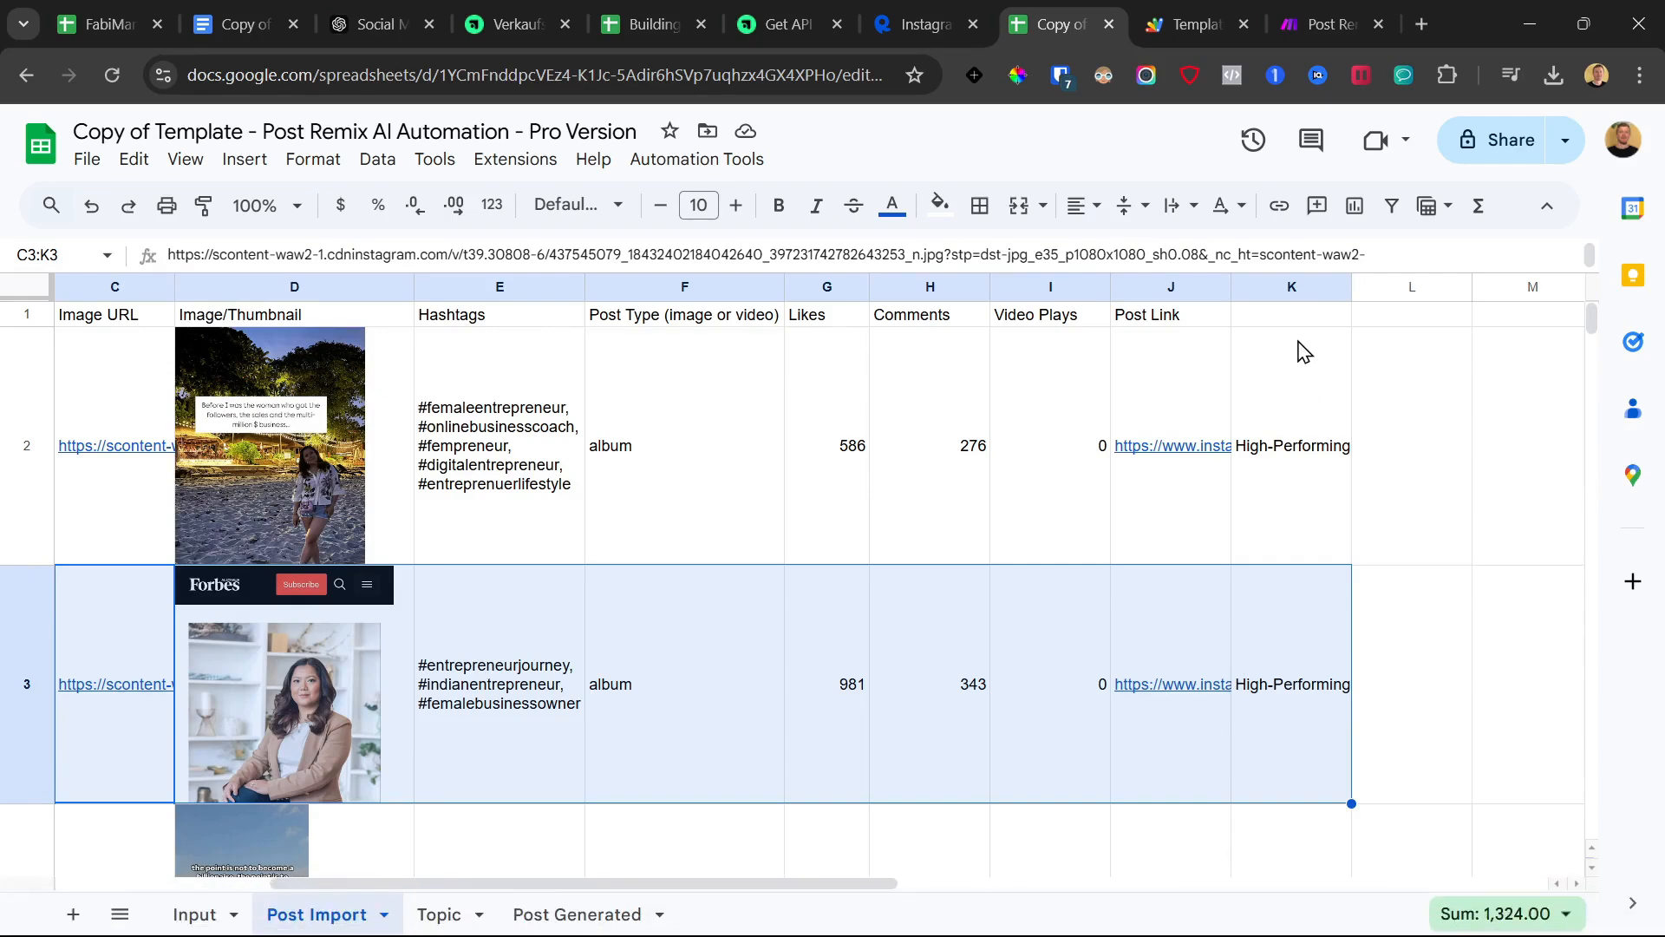
left_click(1253, 398)
left_click_drag(1295, 675, 946, 676)
scroll(1056, 568, "down", 4)
left_click(9, 539)
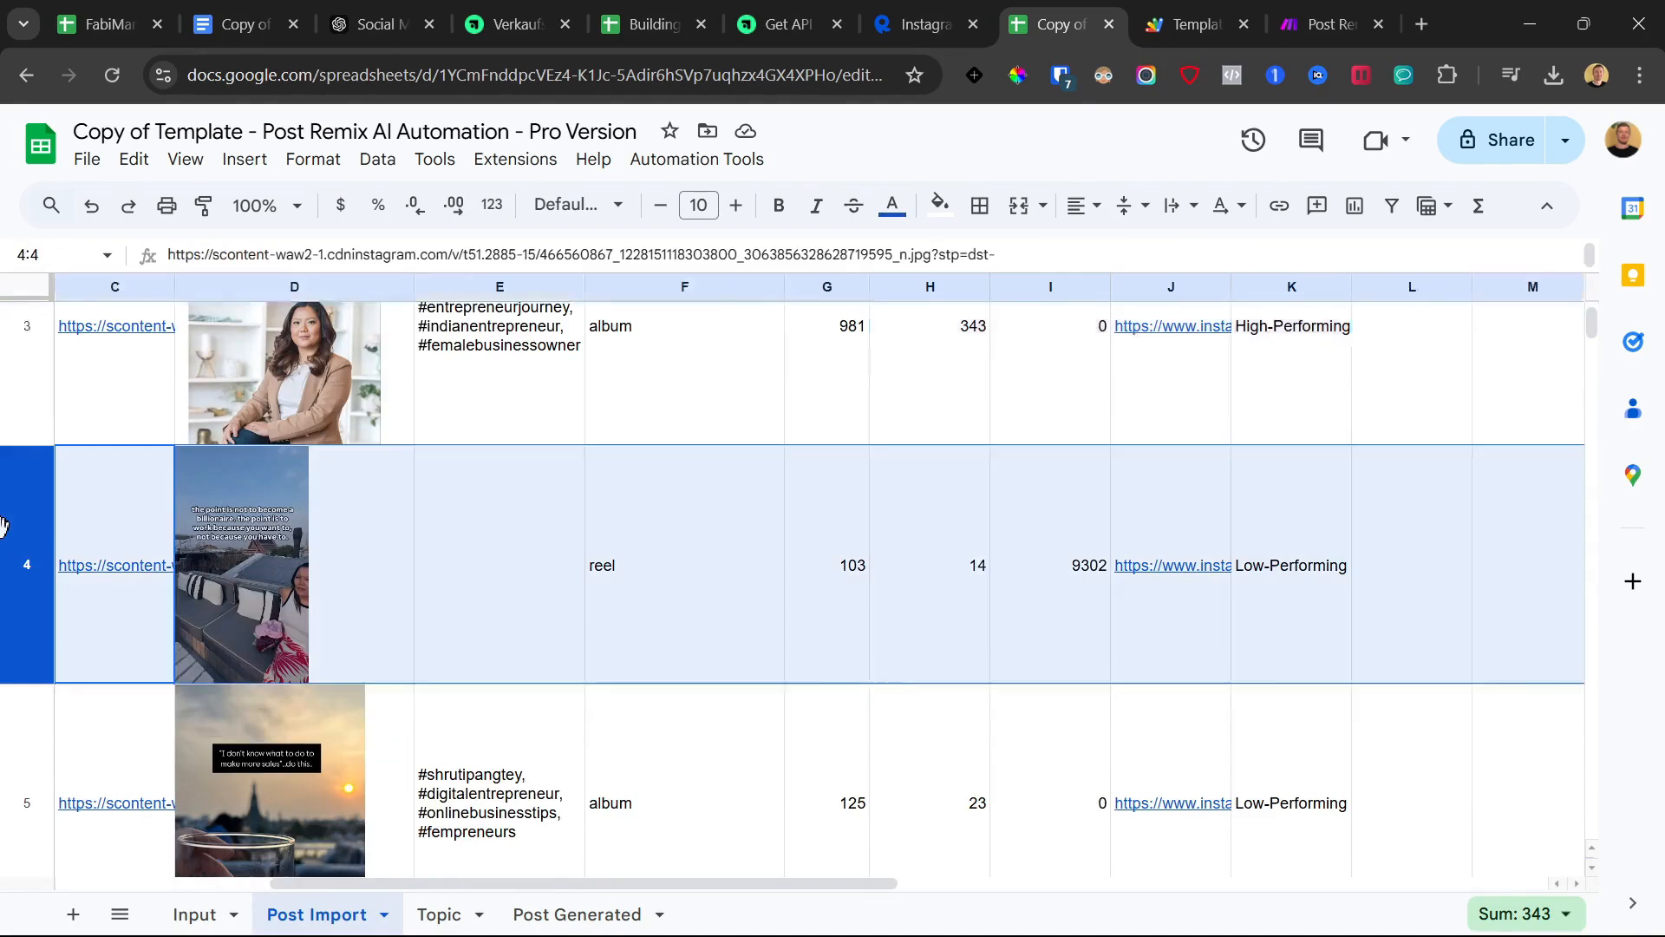
scroll(65, 581, "down", 2)
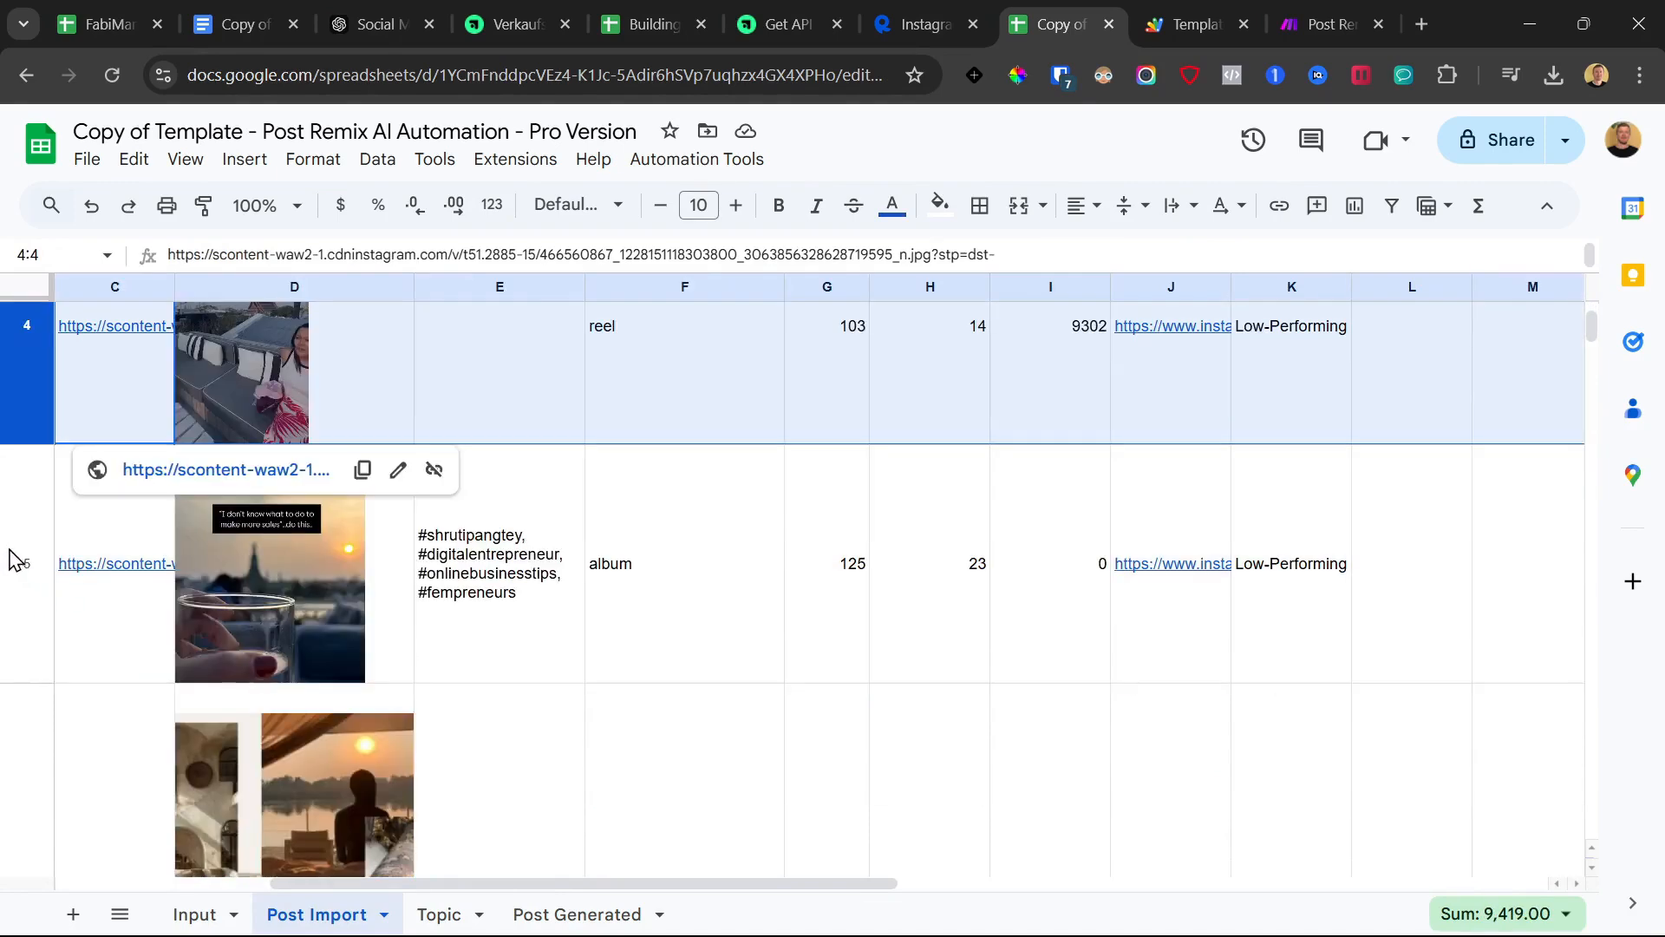
left_click(9, 555)
scroll(992, 566, "down", 6)
scroll(998, 575, "up", 6)
left_click(4, 440)
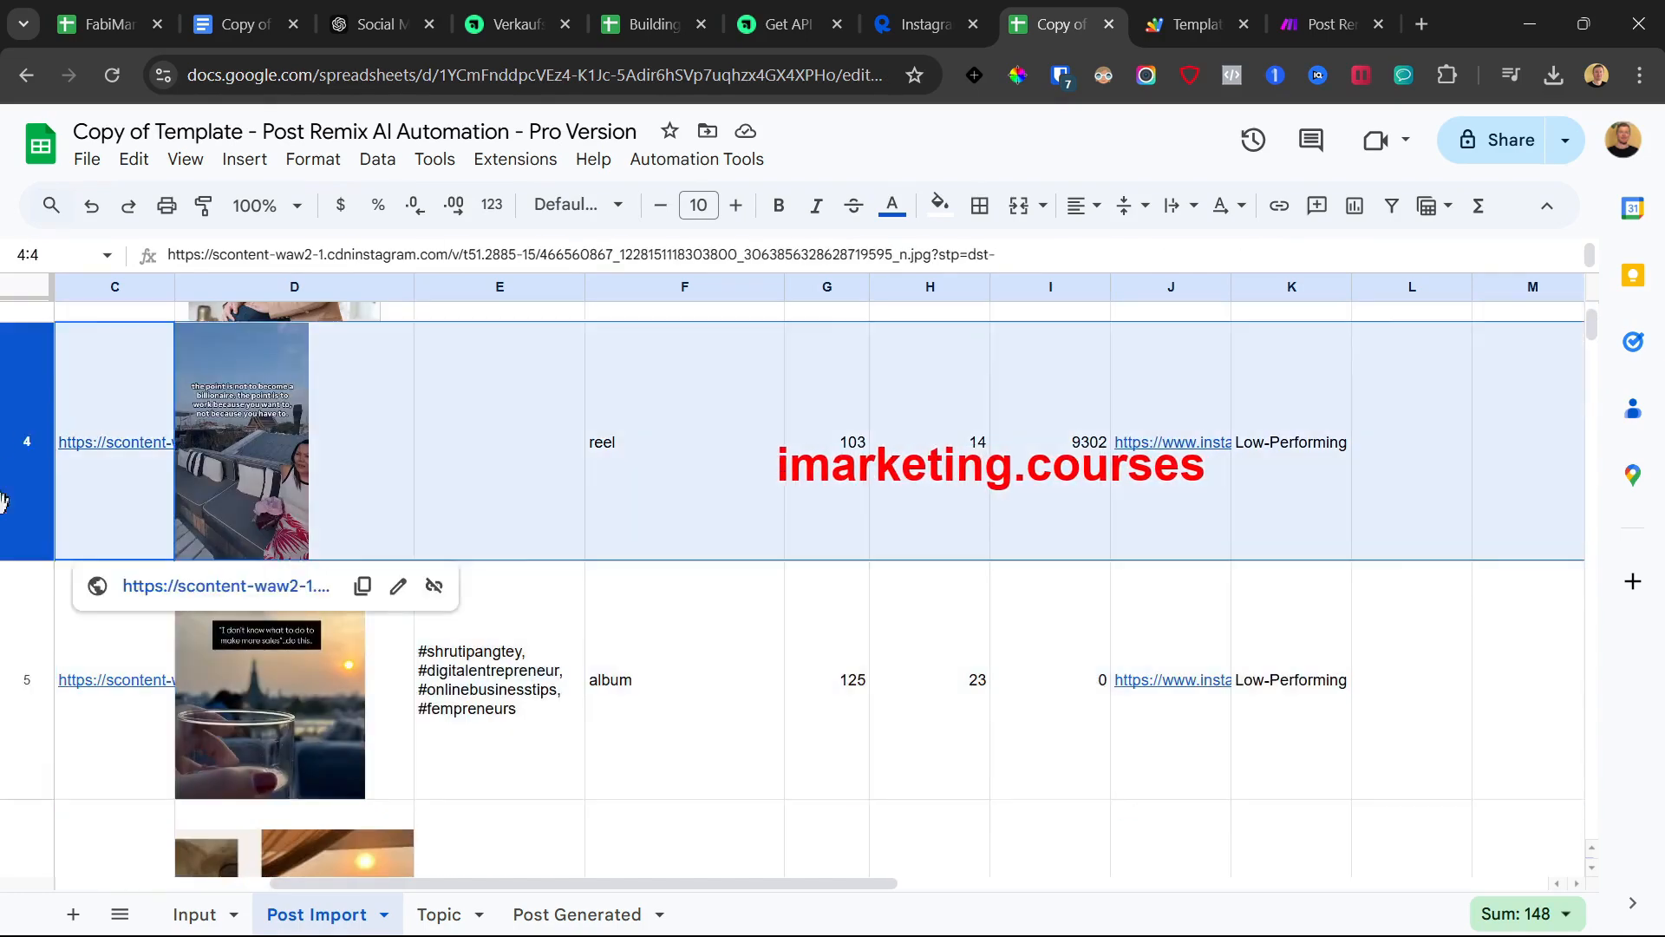
scroll(19, 587, "down", 2)
left_click(18, 654, "shift")
scroll(18, 654, "down", 4)
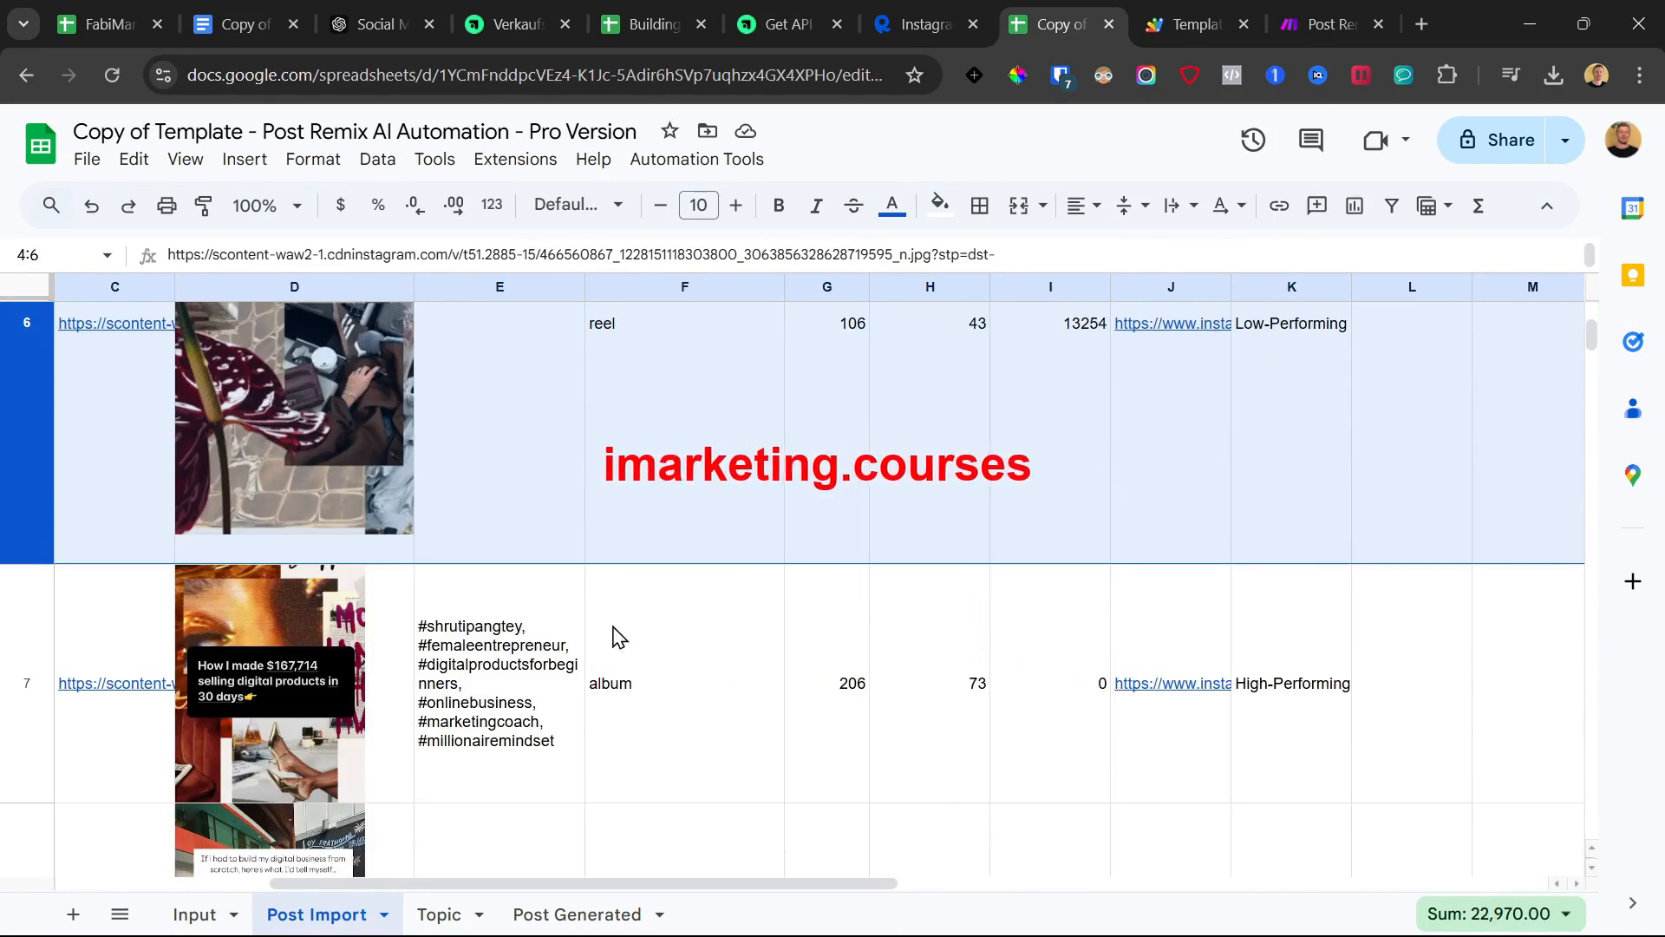
scroll(597, 656, "up", 3)
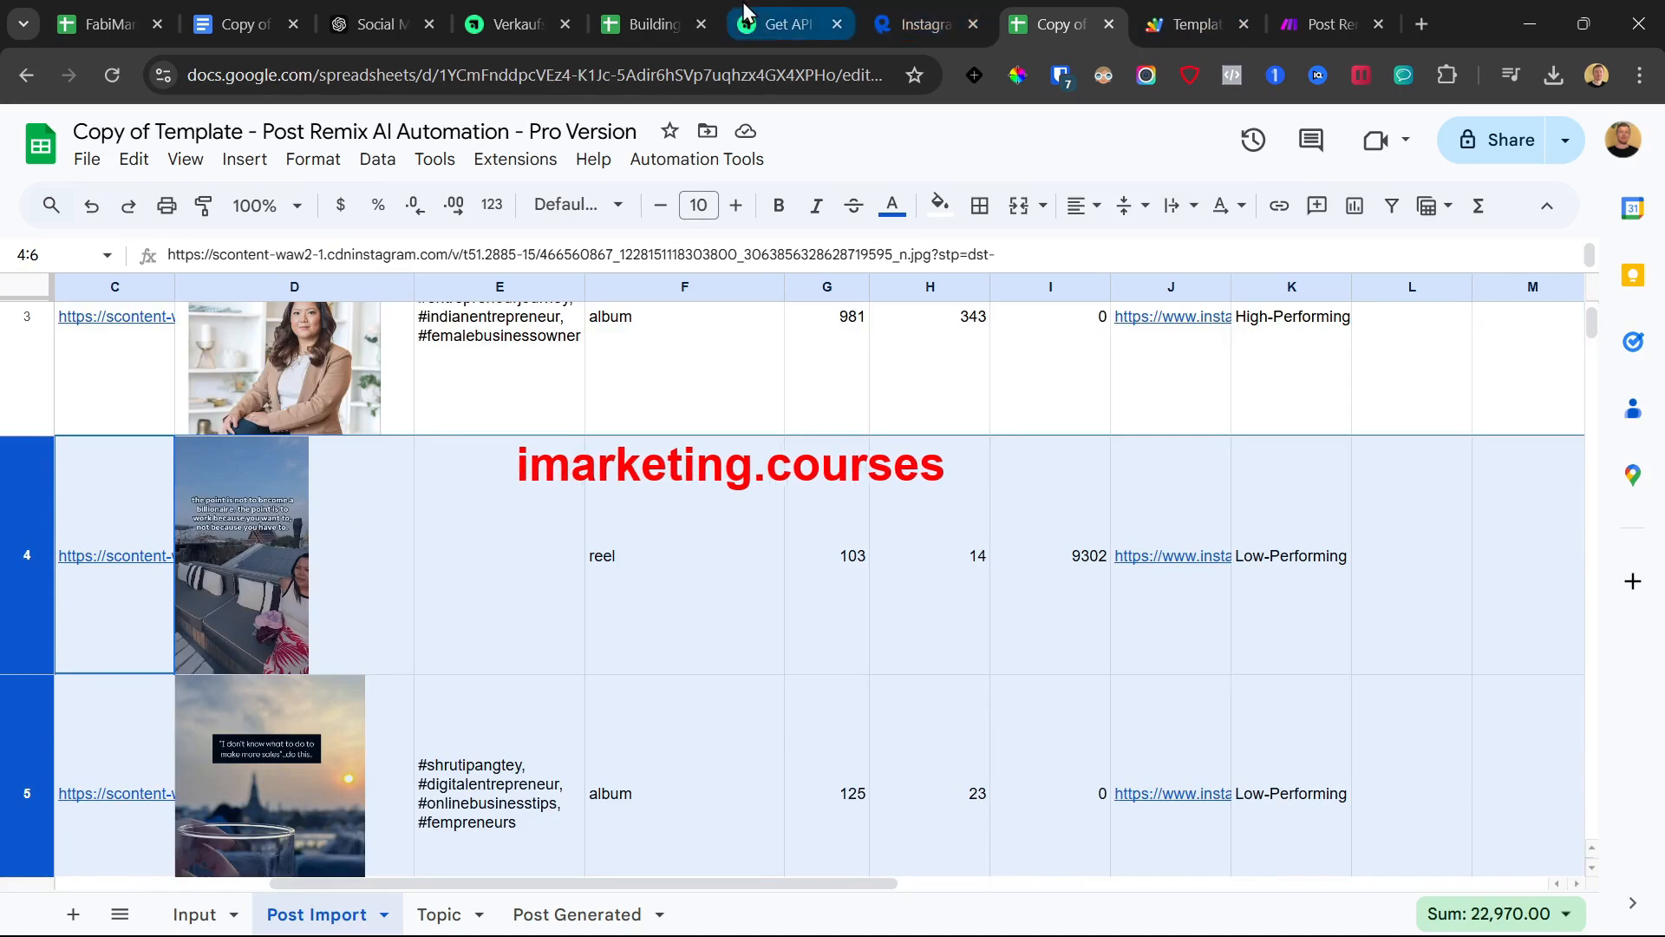
left_click(525, 913)
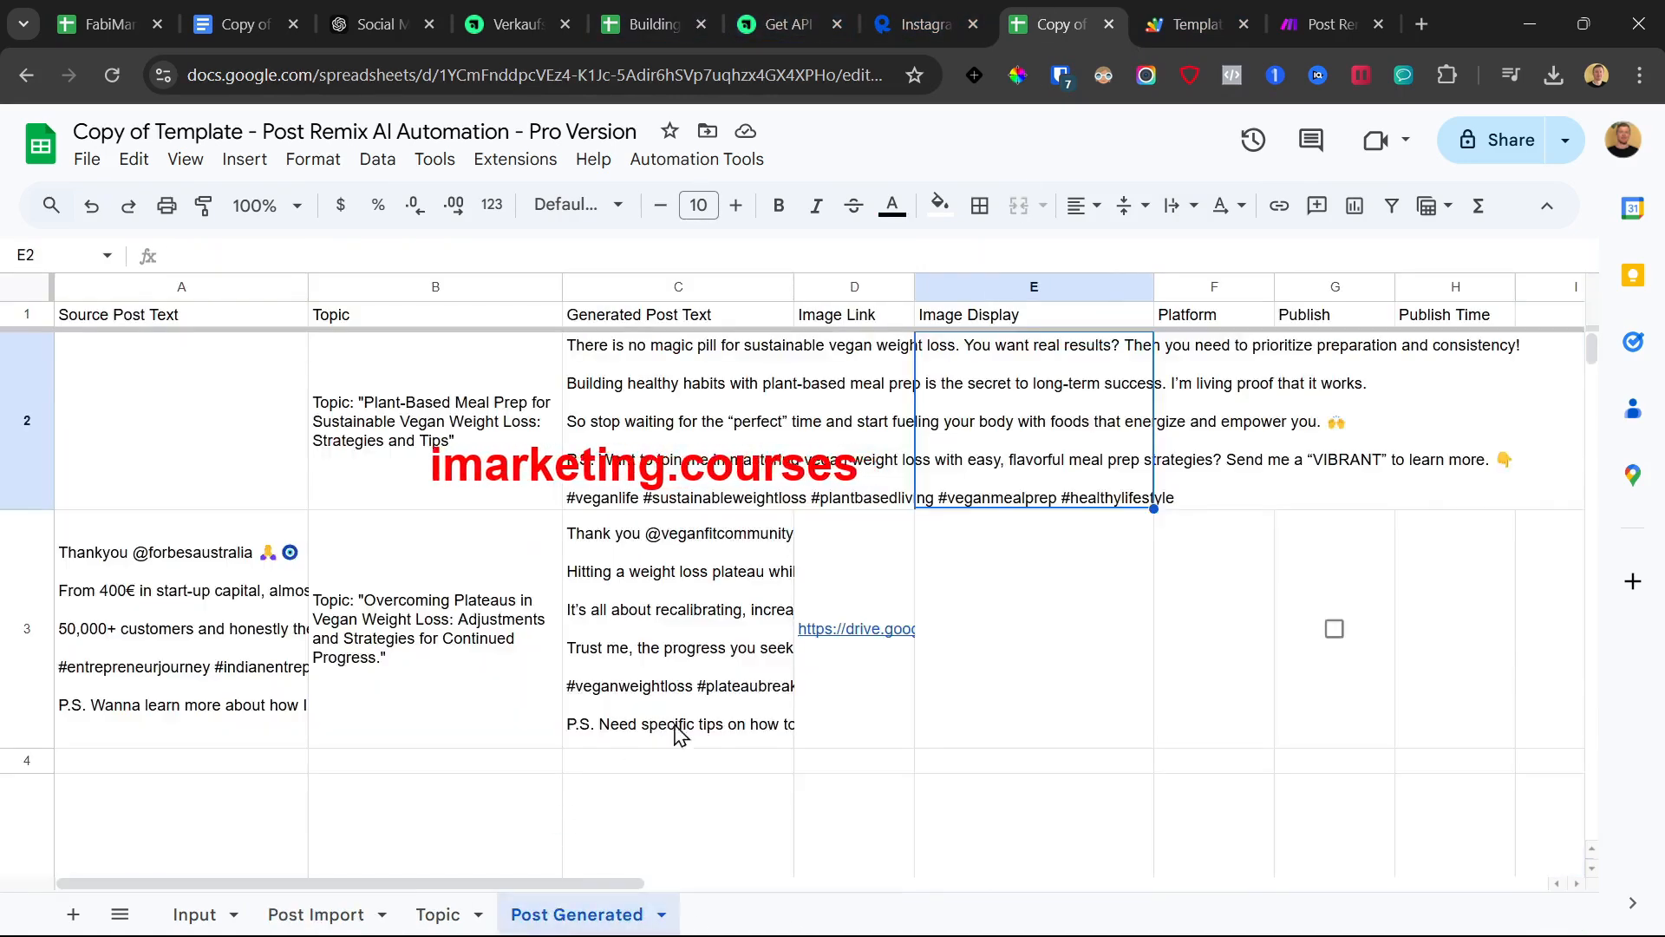
Inspect the E3 image formula and preview the generated image link in D3
left_click(974, 650)
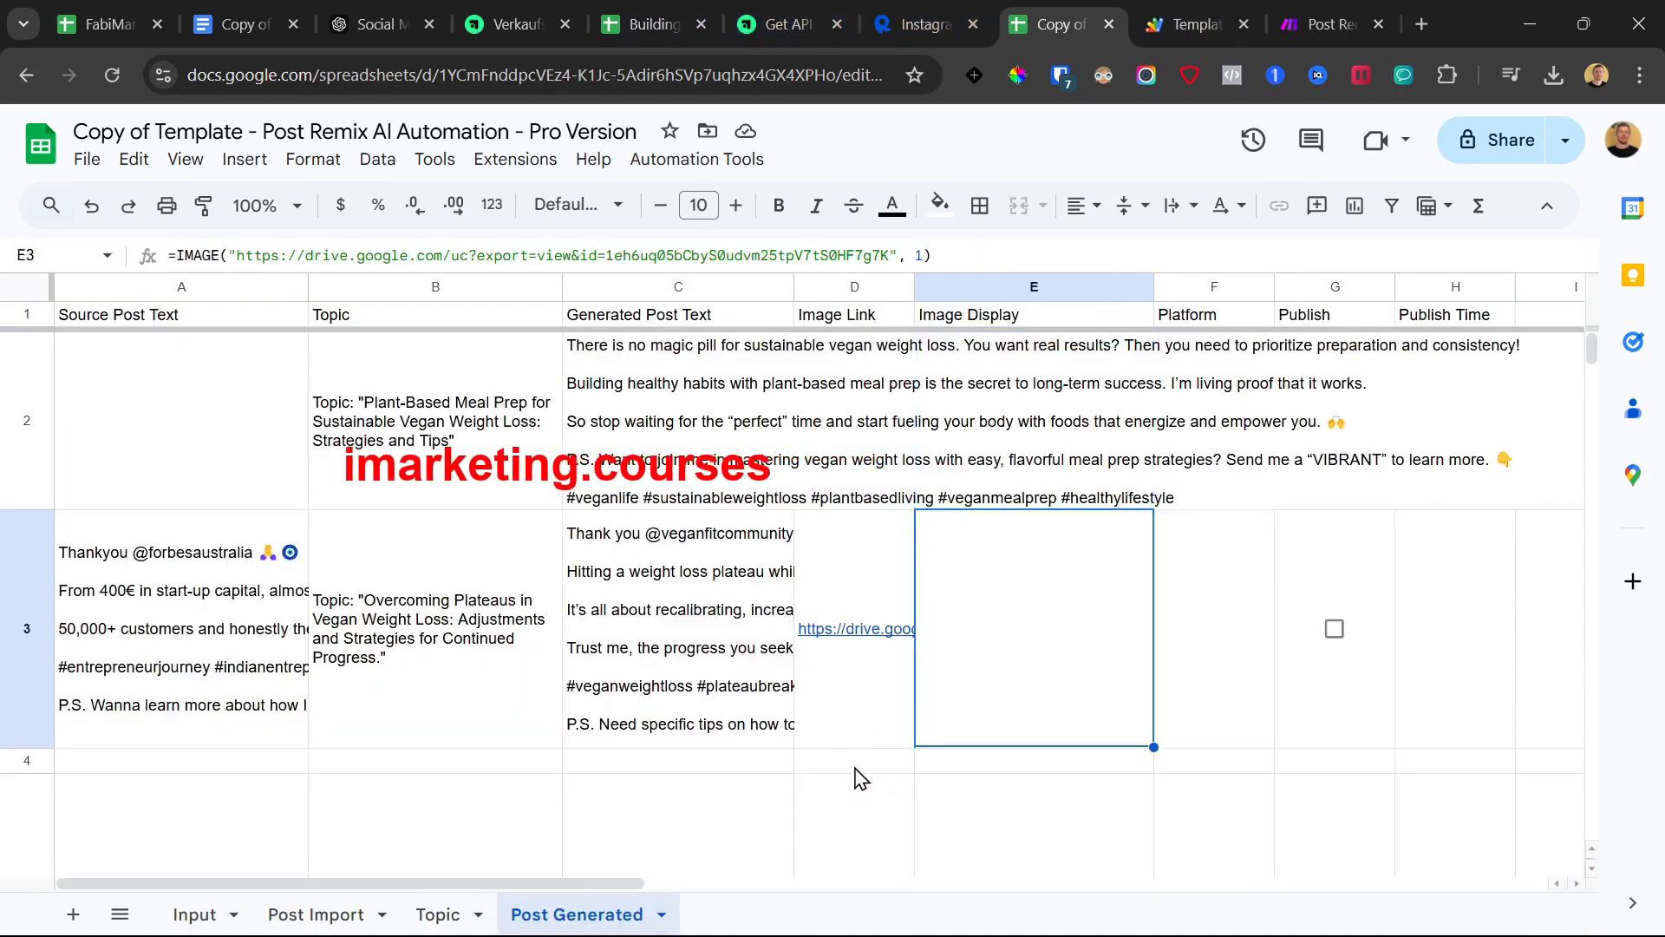
left_click(855, 761)
left_click(964, 672)
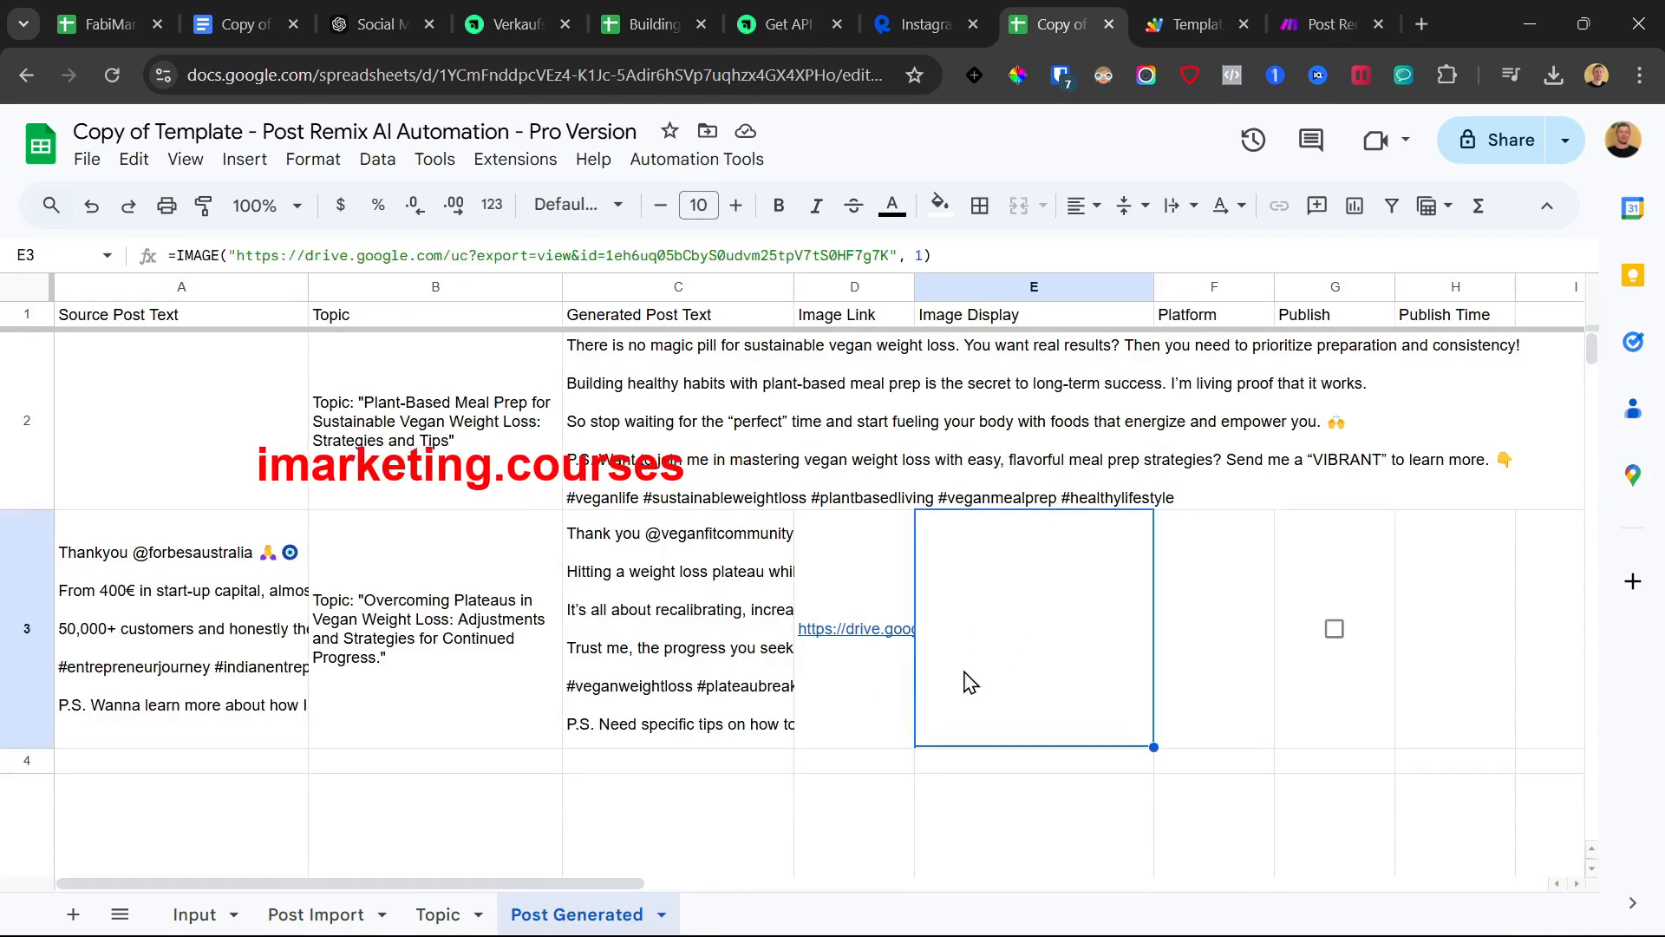
left_click(831, 735)
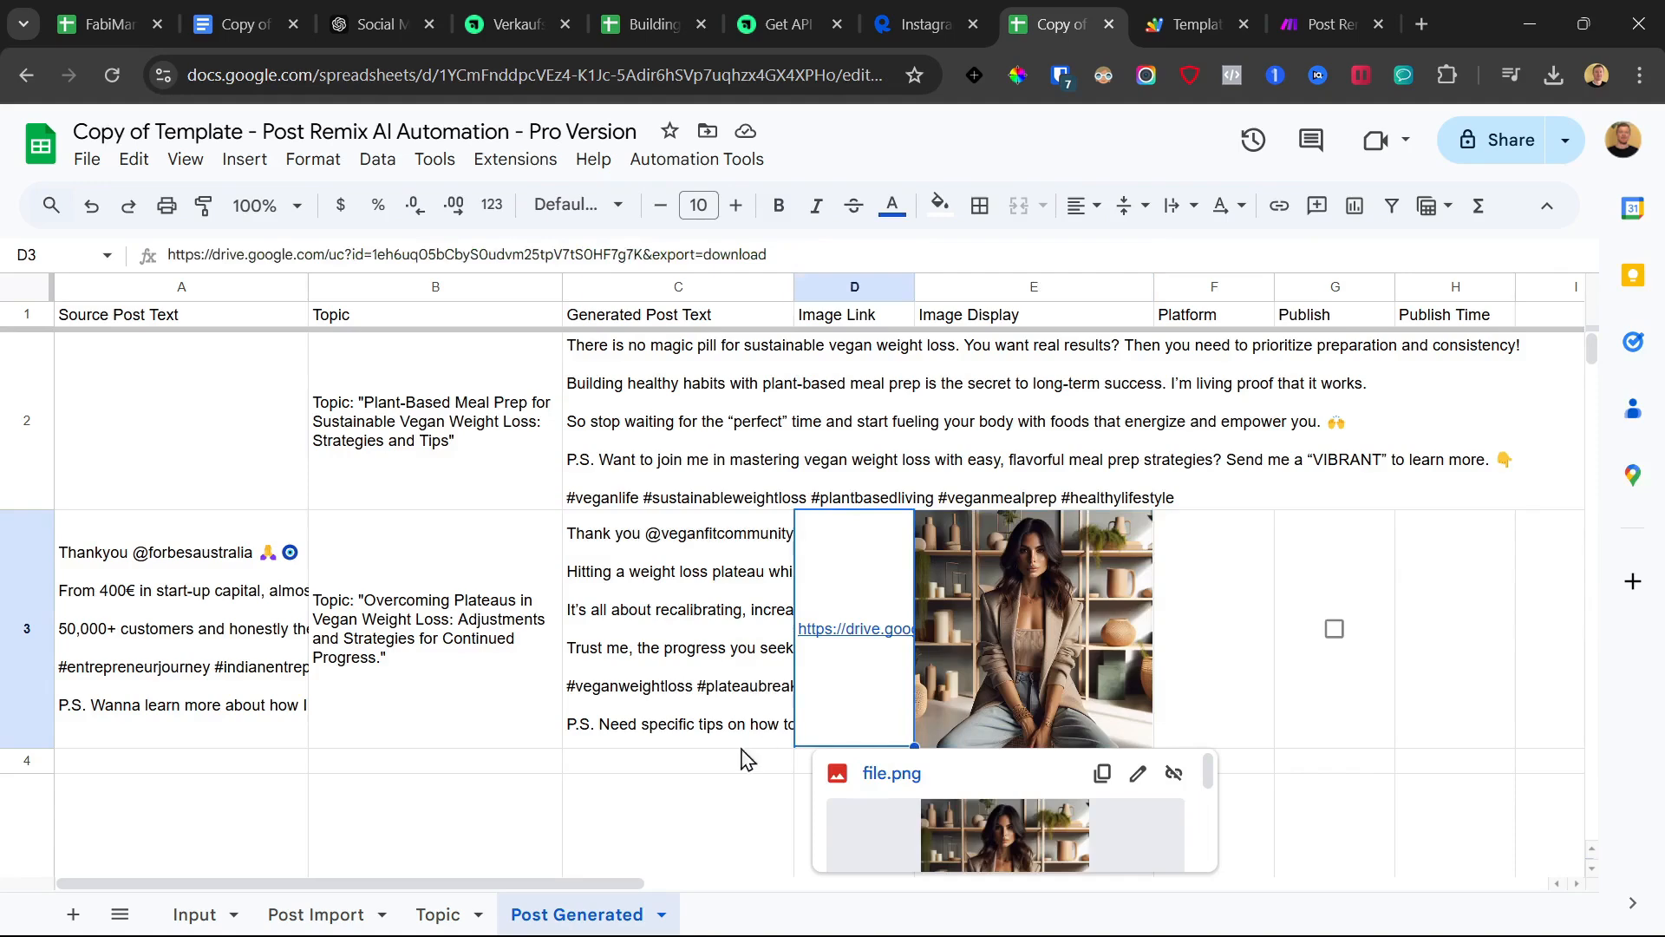
left_click(640, 830)
Read the full generated post in C3 and its topic text in B3
left_click(657, 613)
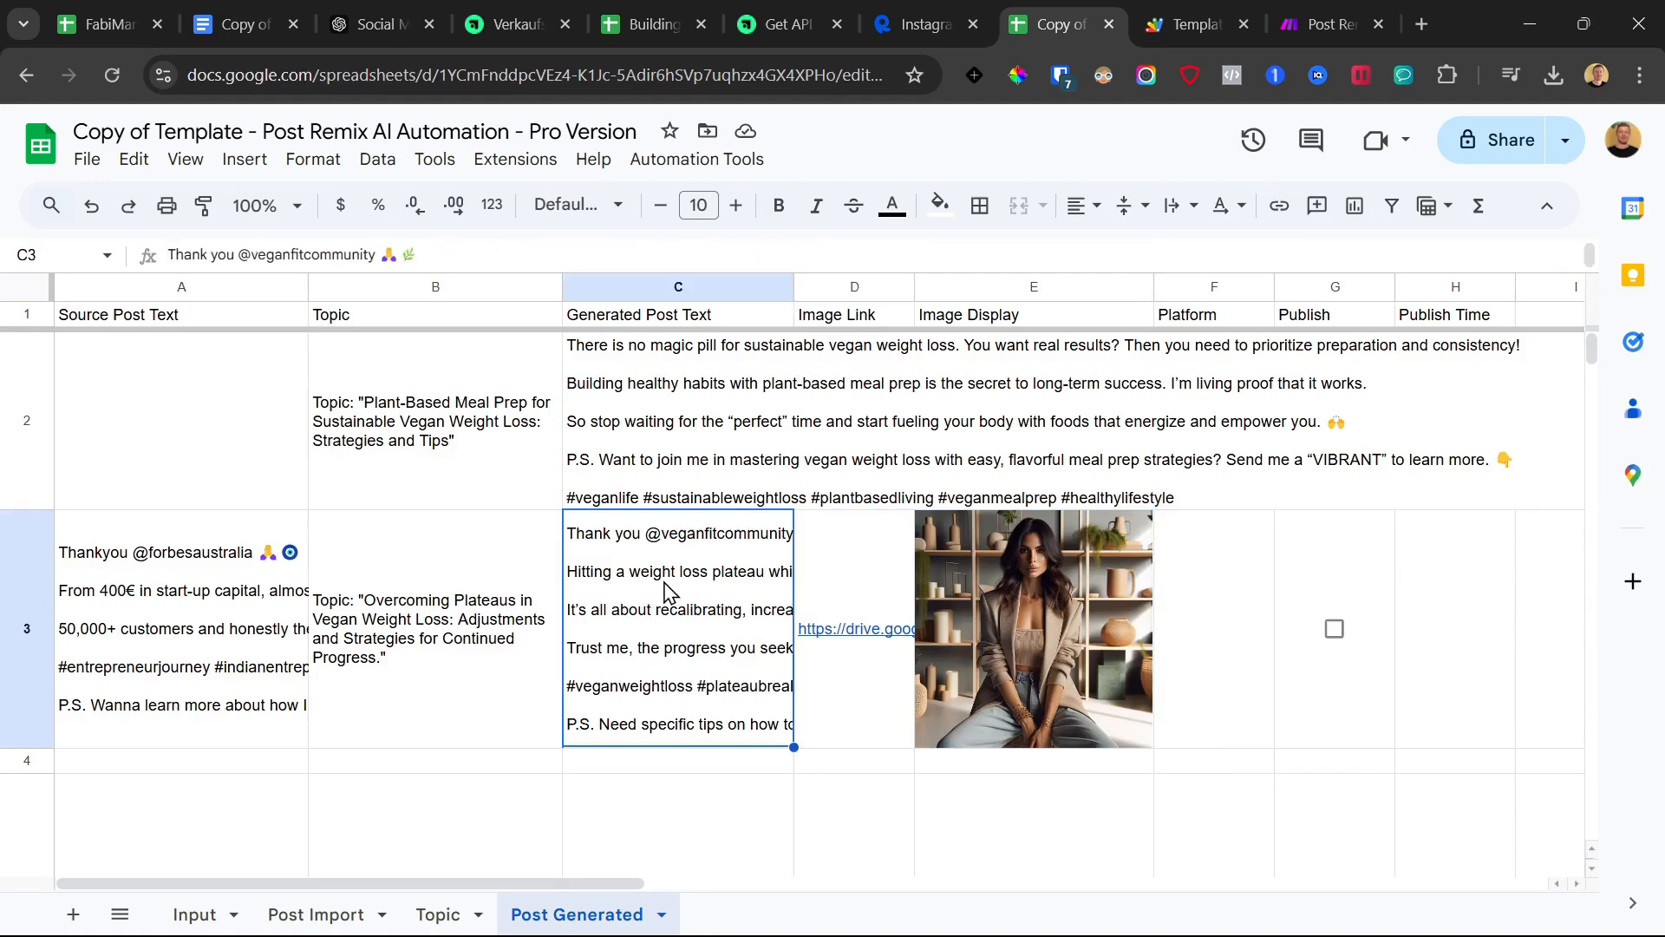
double_click(668, 592)
left_click(443, 722)
double_click(408, 618)
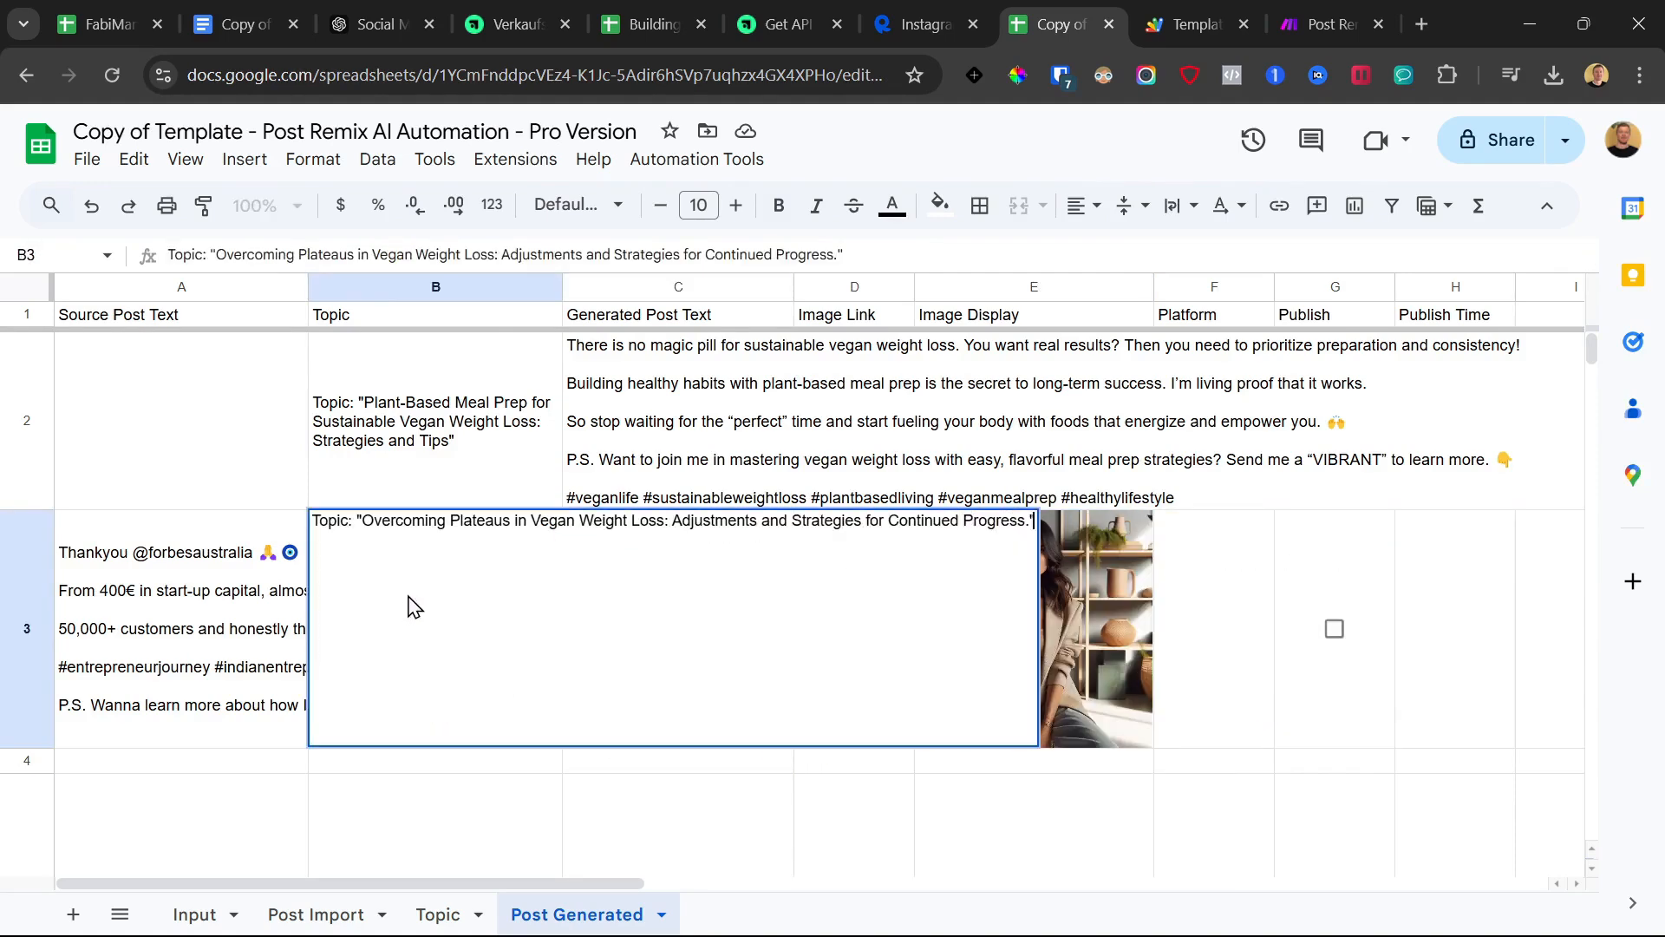
left_click(347, 805)
Check the two generated topics and the vegan weight loss niche, then return to Post Generated
left_click(438, 914)
left_click_drag(233, 369, 230, 342)
left_click(314, 514)
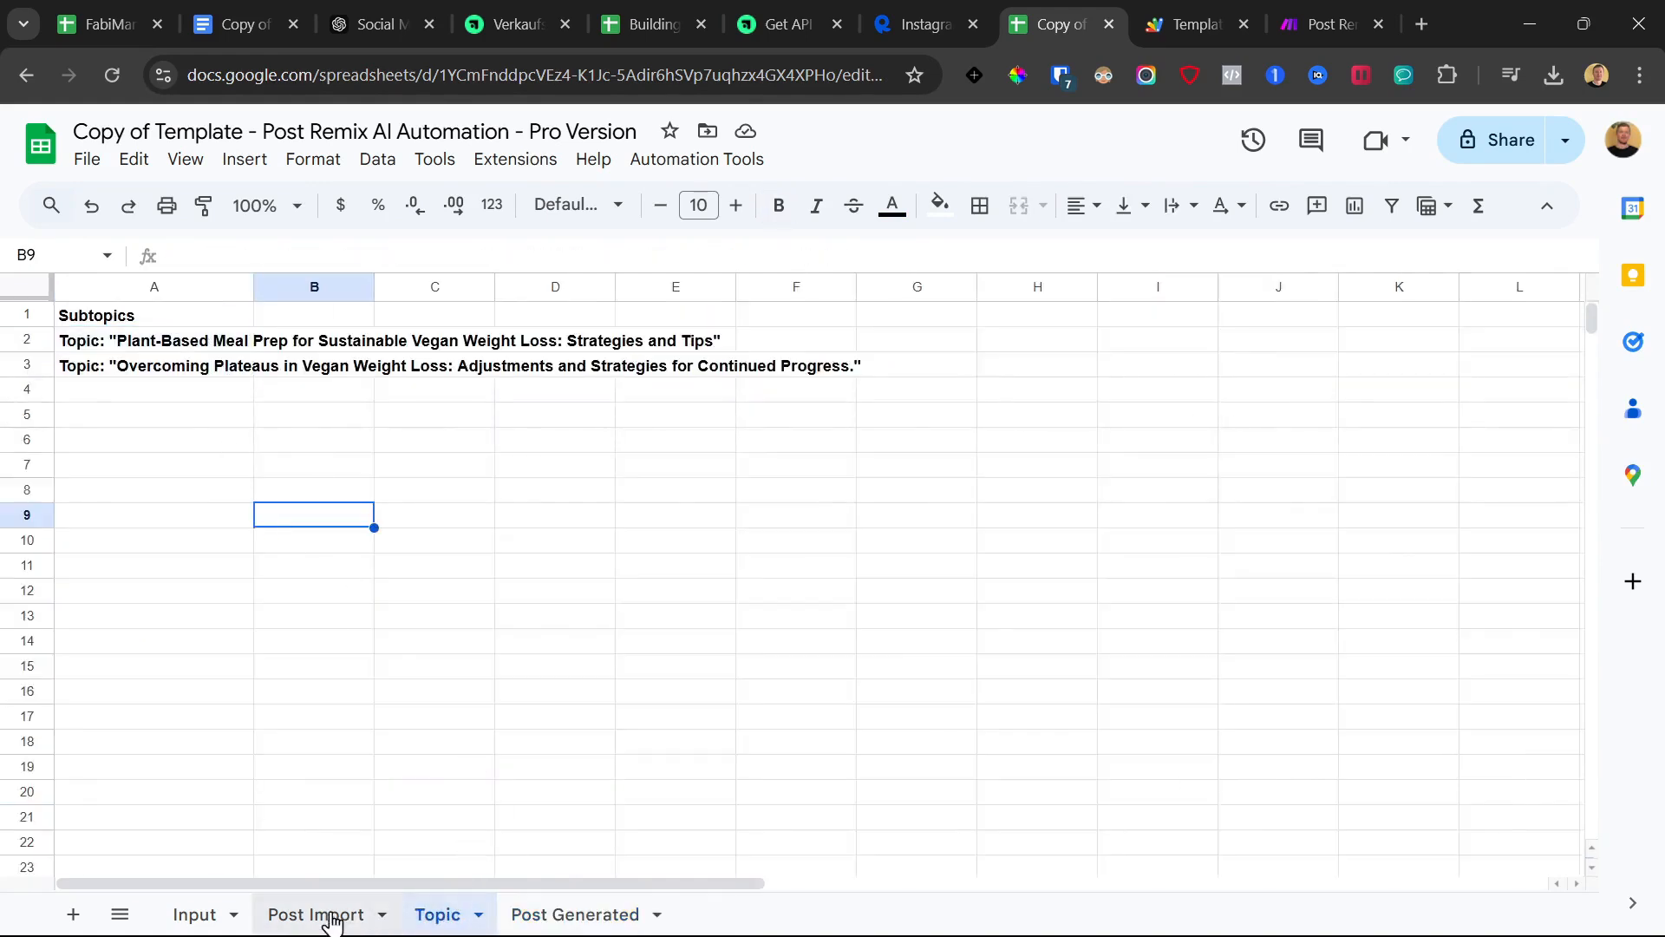
left_click(195, 914)
left_click(164, 342)
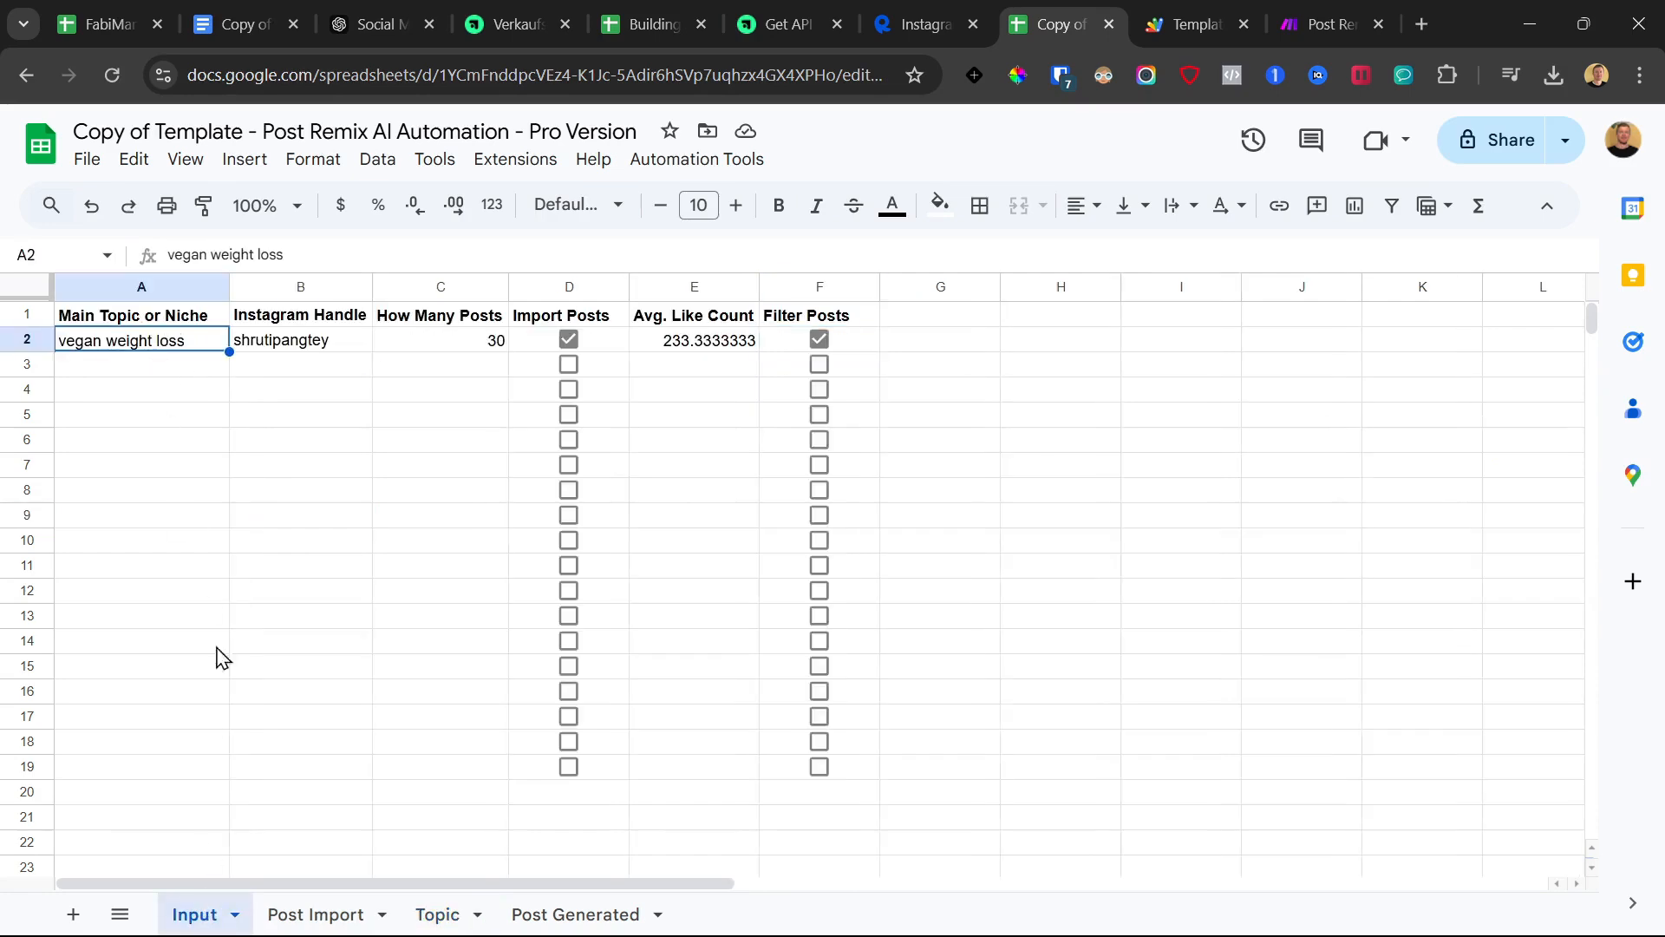
left_click(438, 914)
left_click(577, 914)
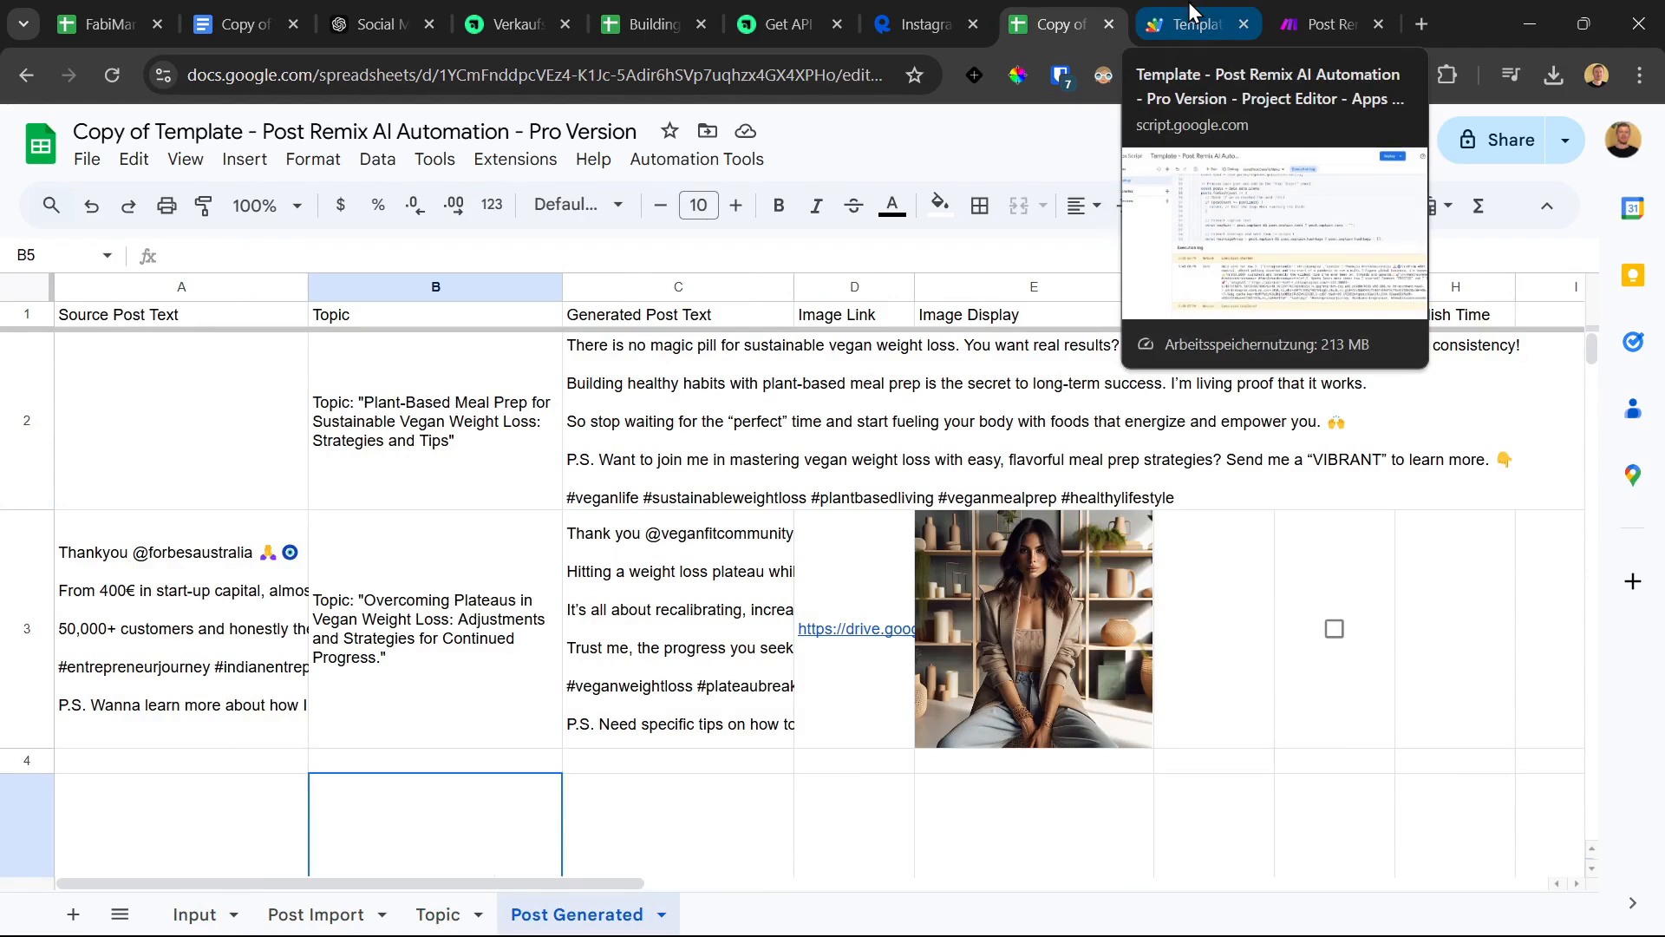
left_click(1308, 4)
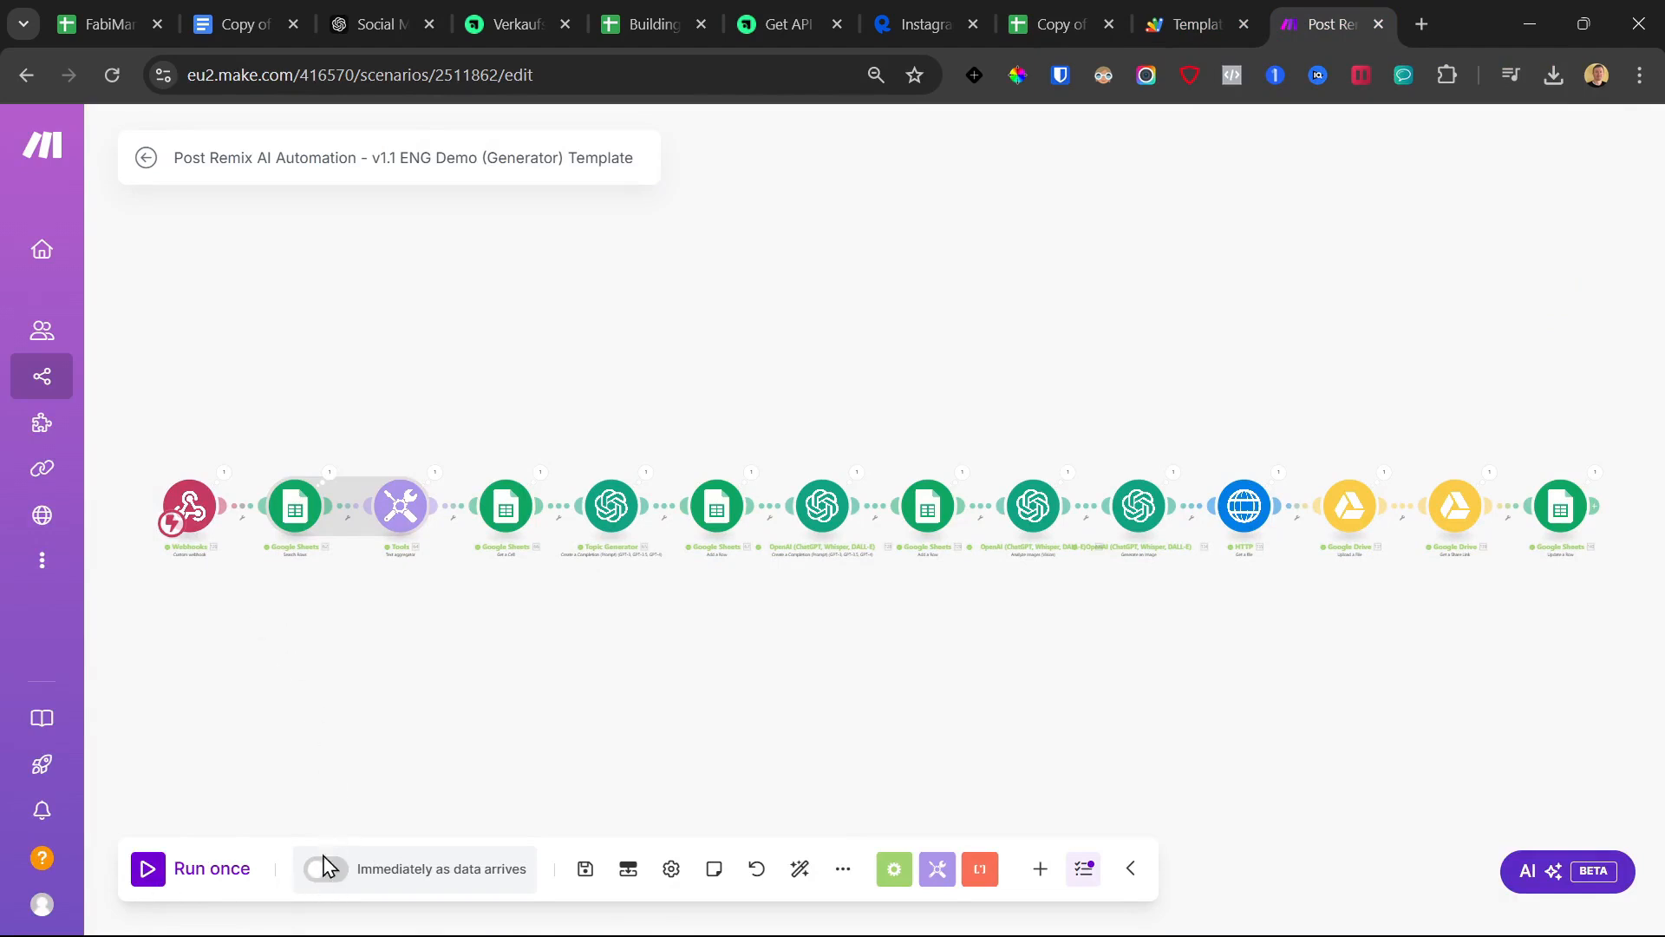
left_click(172, 524)
left_click(339, 548)
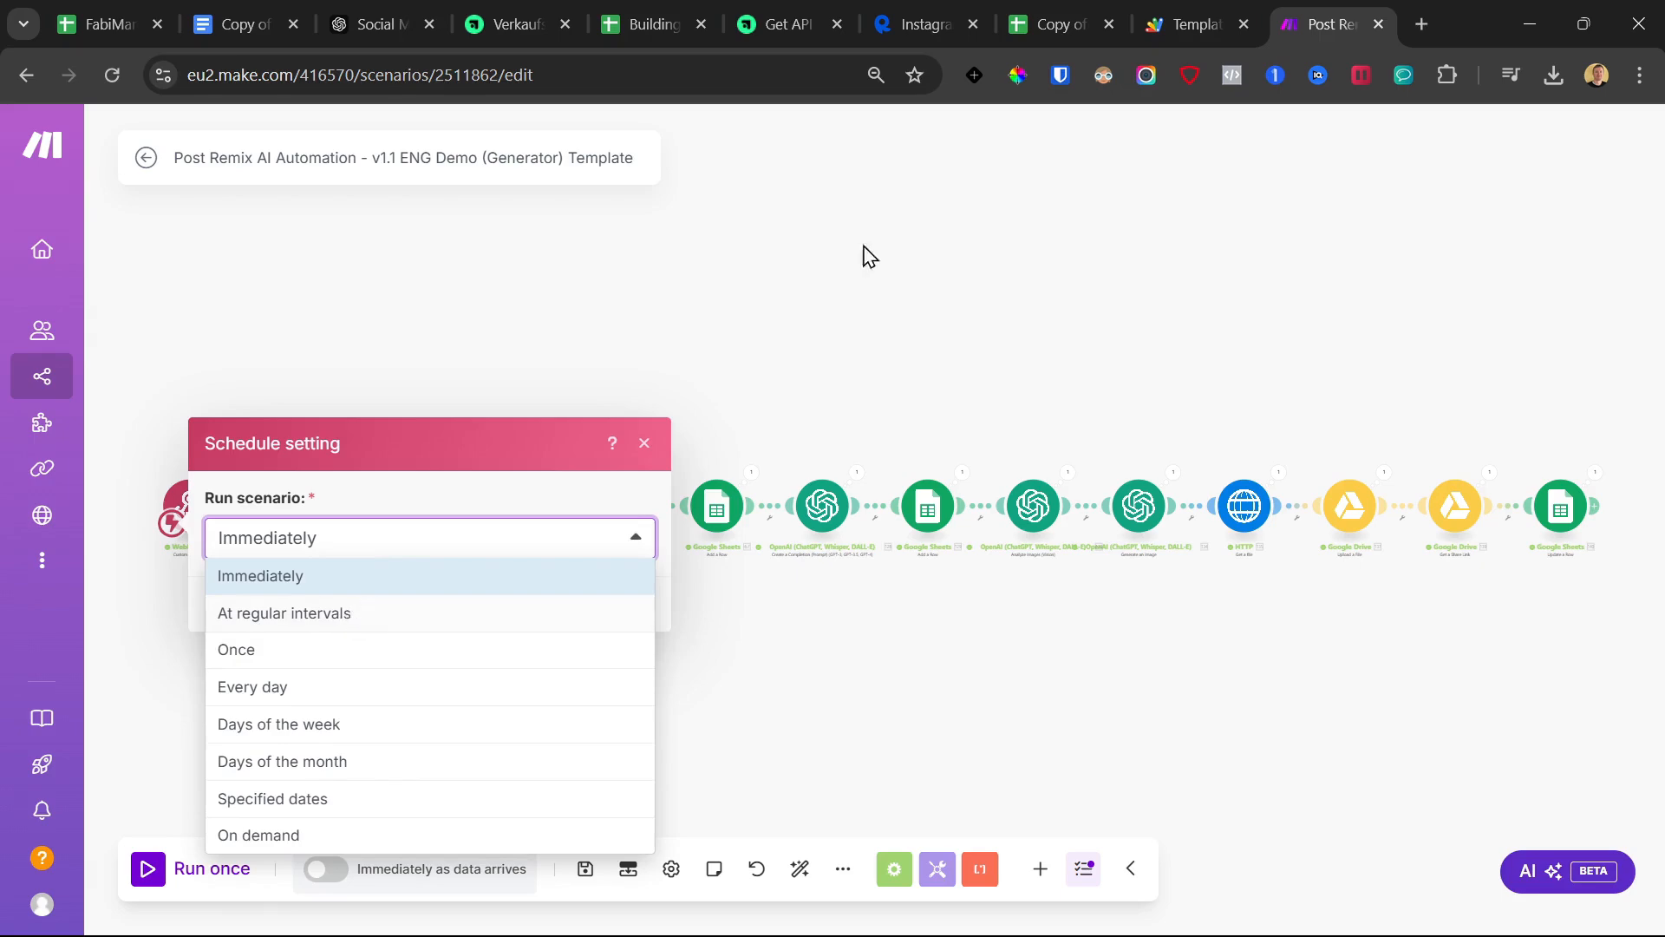
left_click(1016, 12)
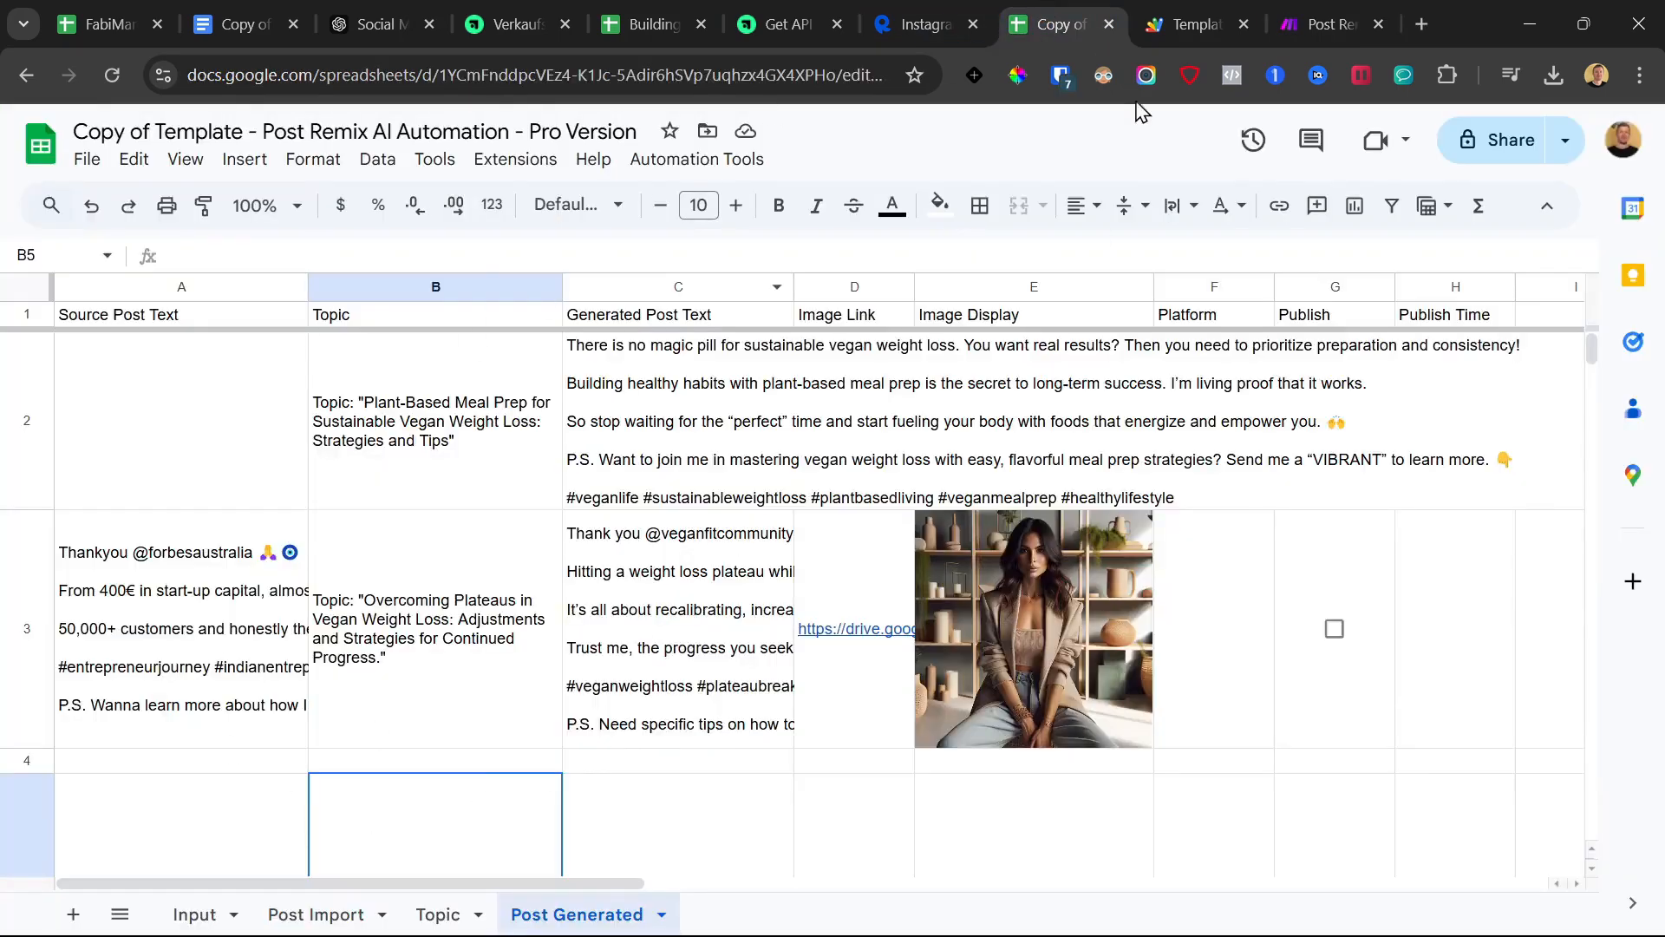
left_click(1323, 24)
left_click(326, 553)
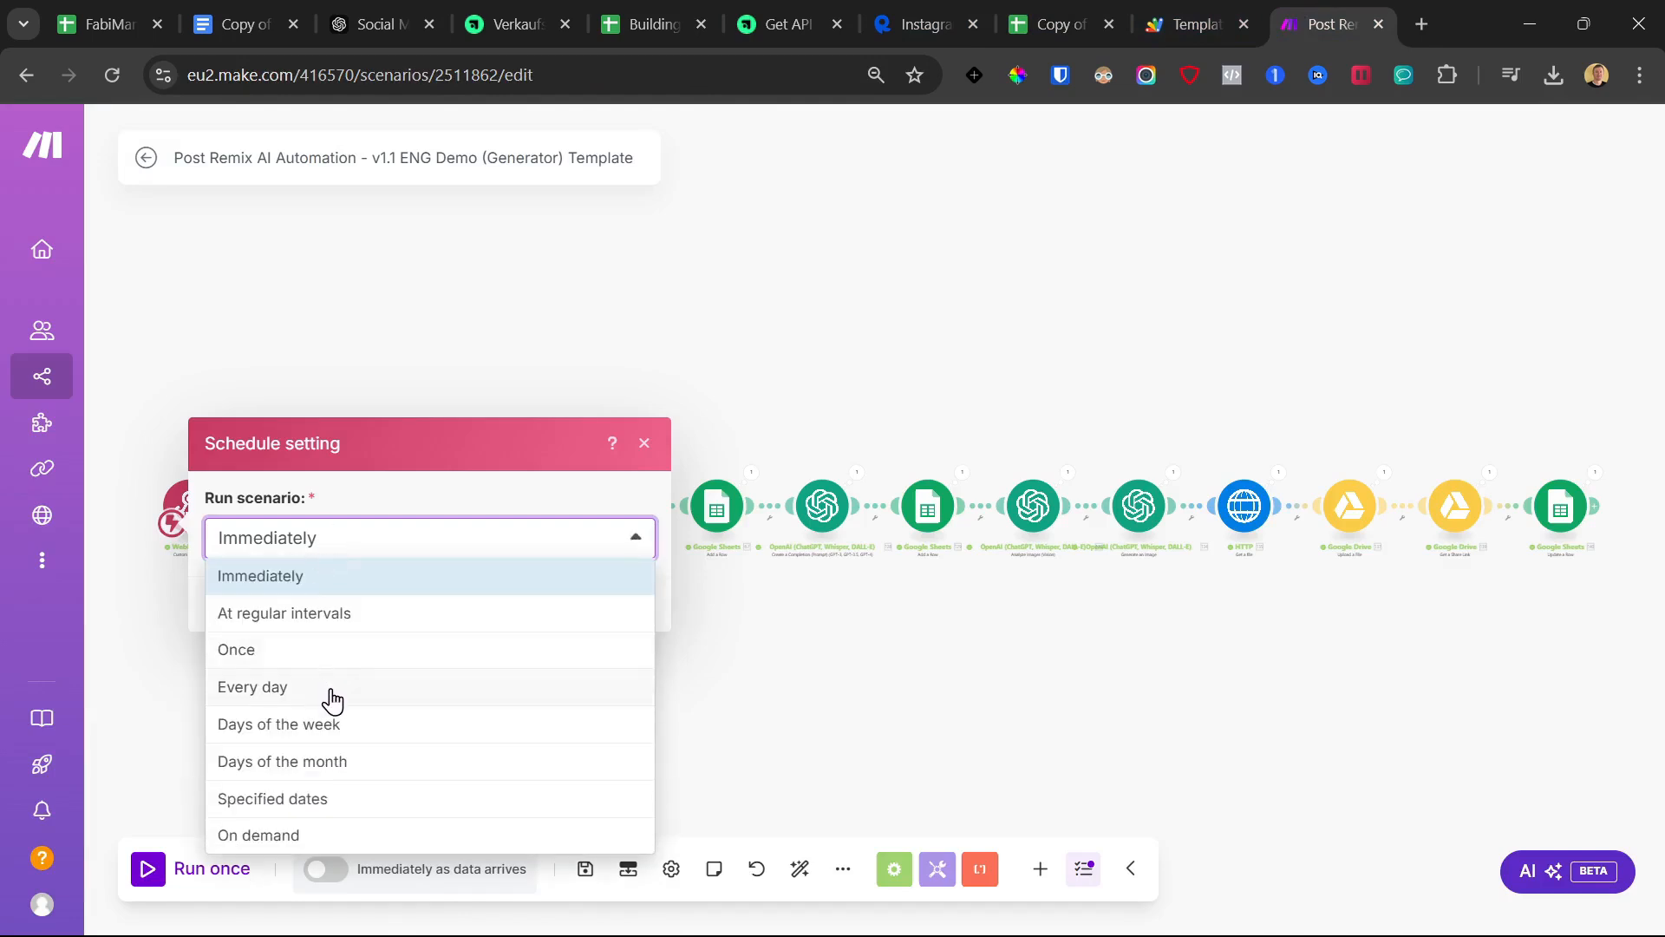
left_click(293, 837)
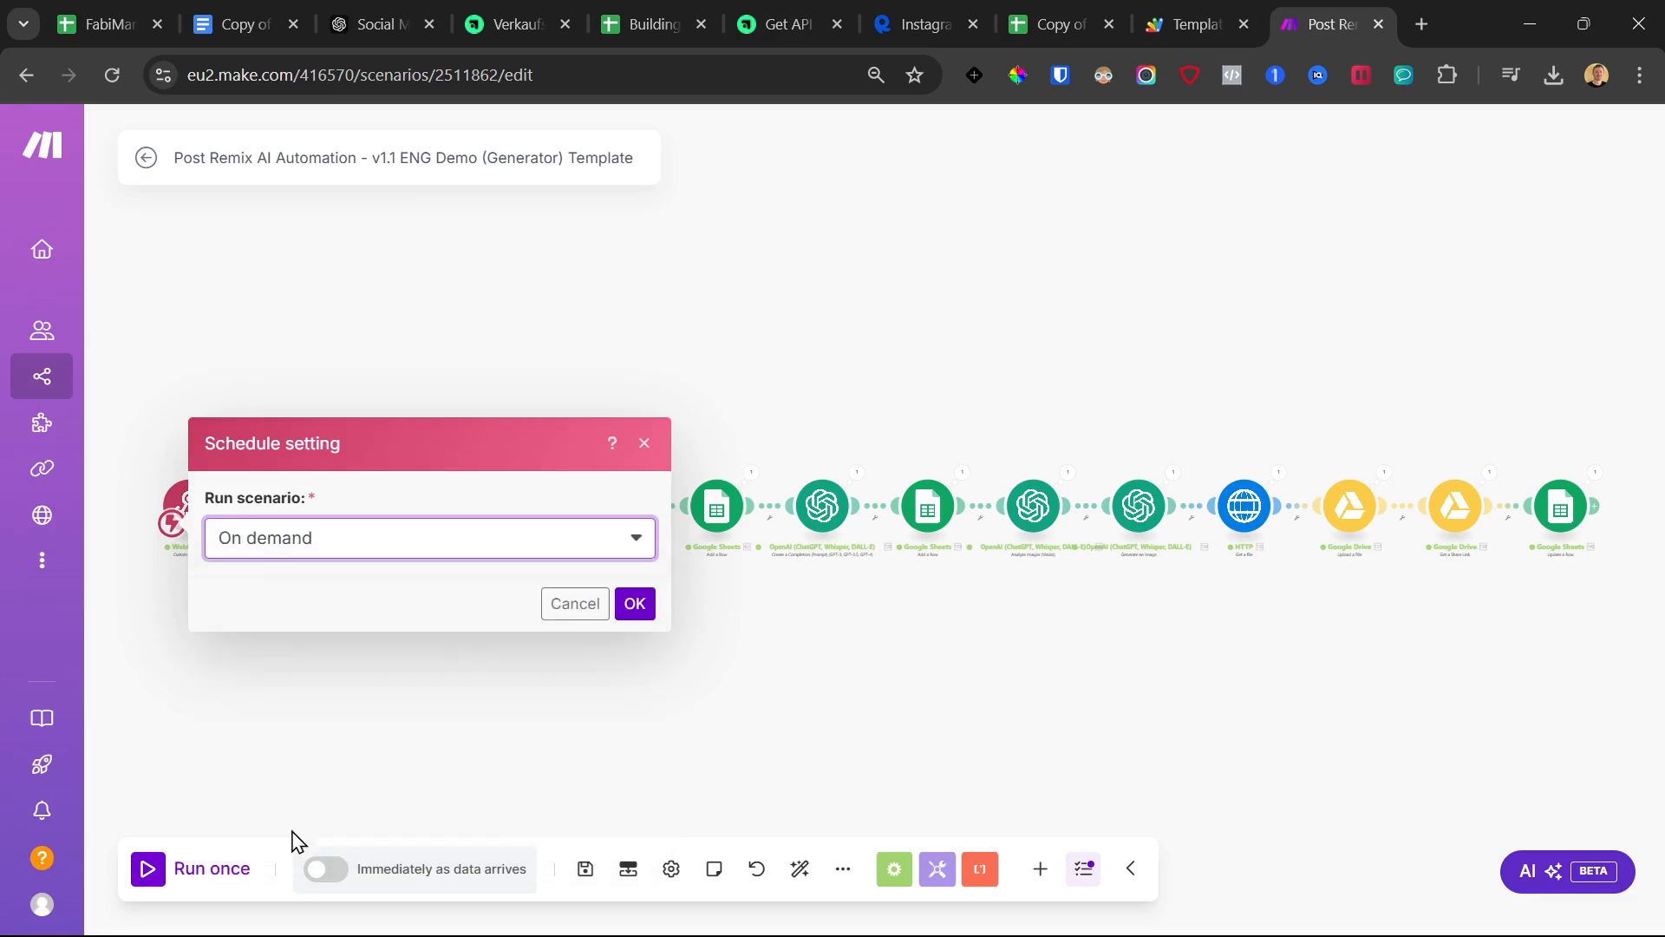
left_click(565, 551)
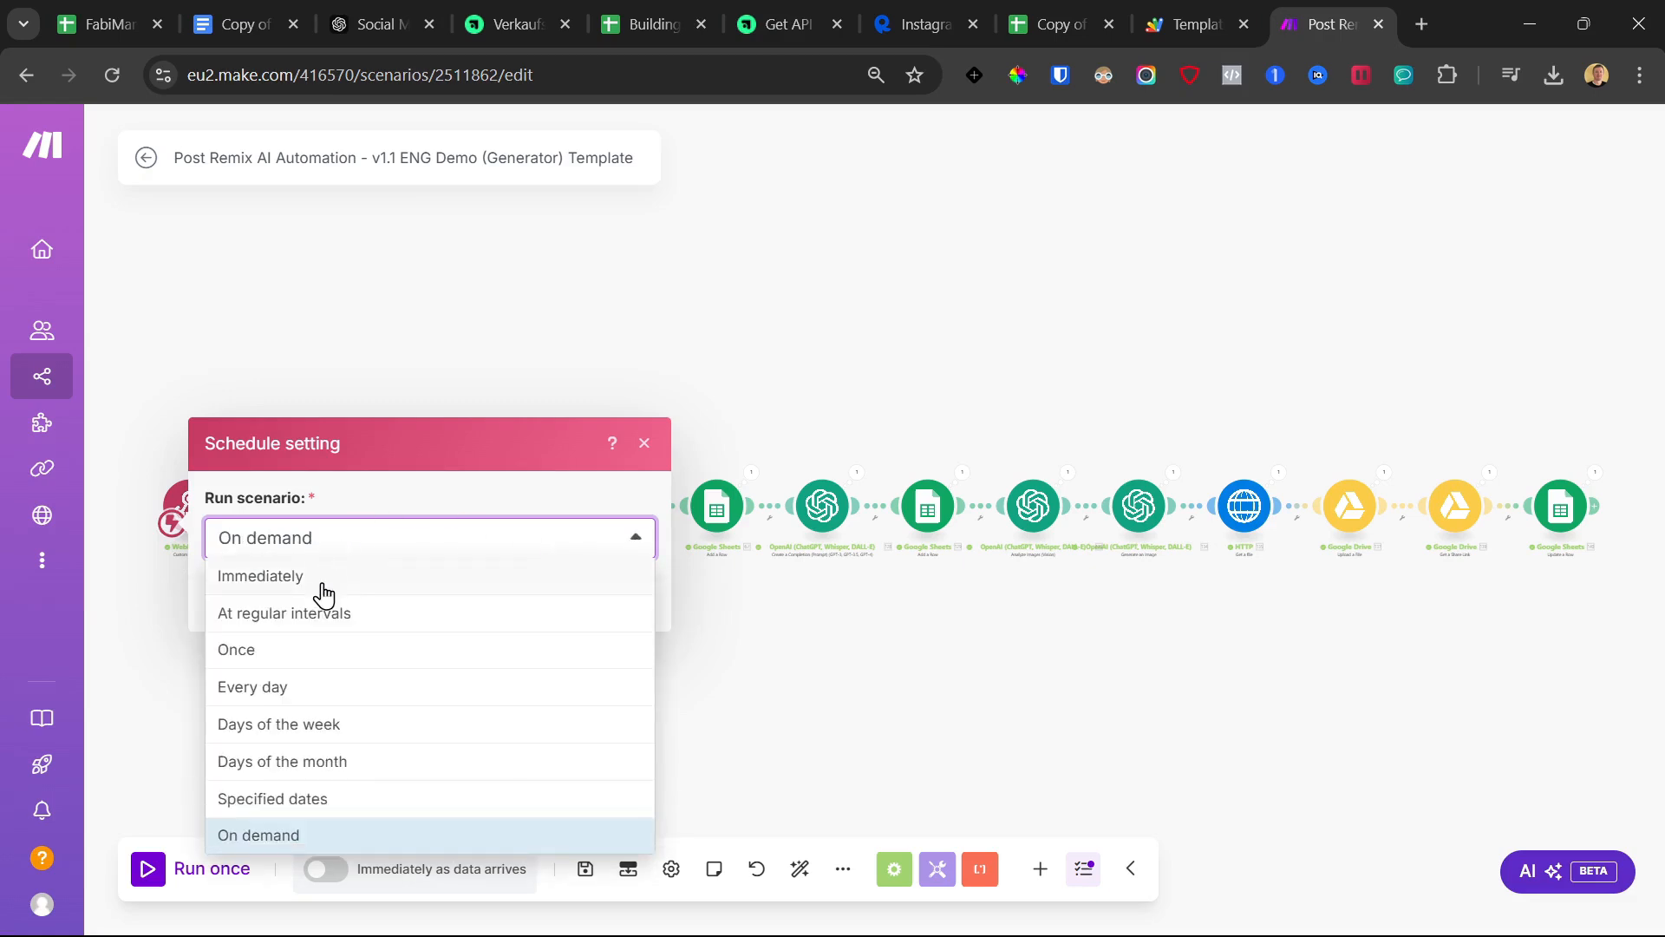
left_click(324, 614)
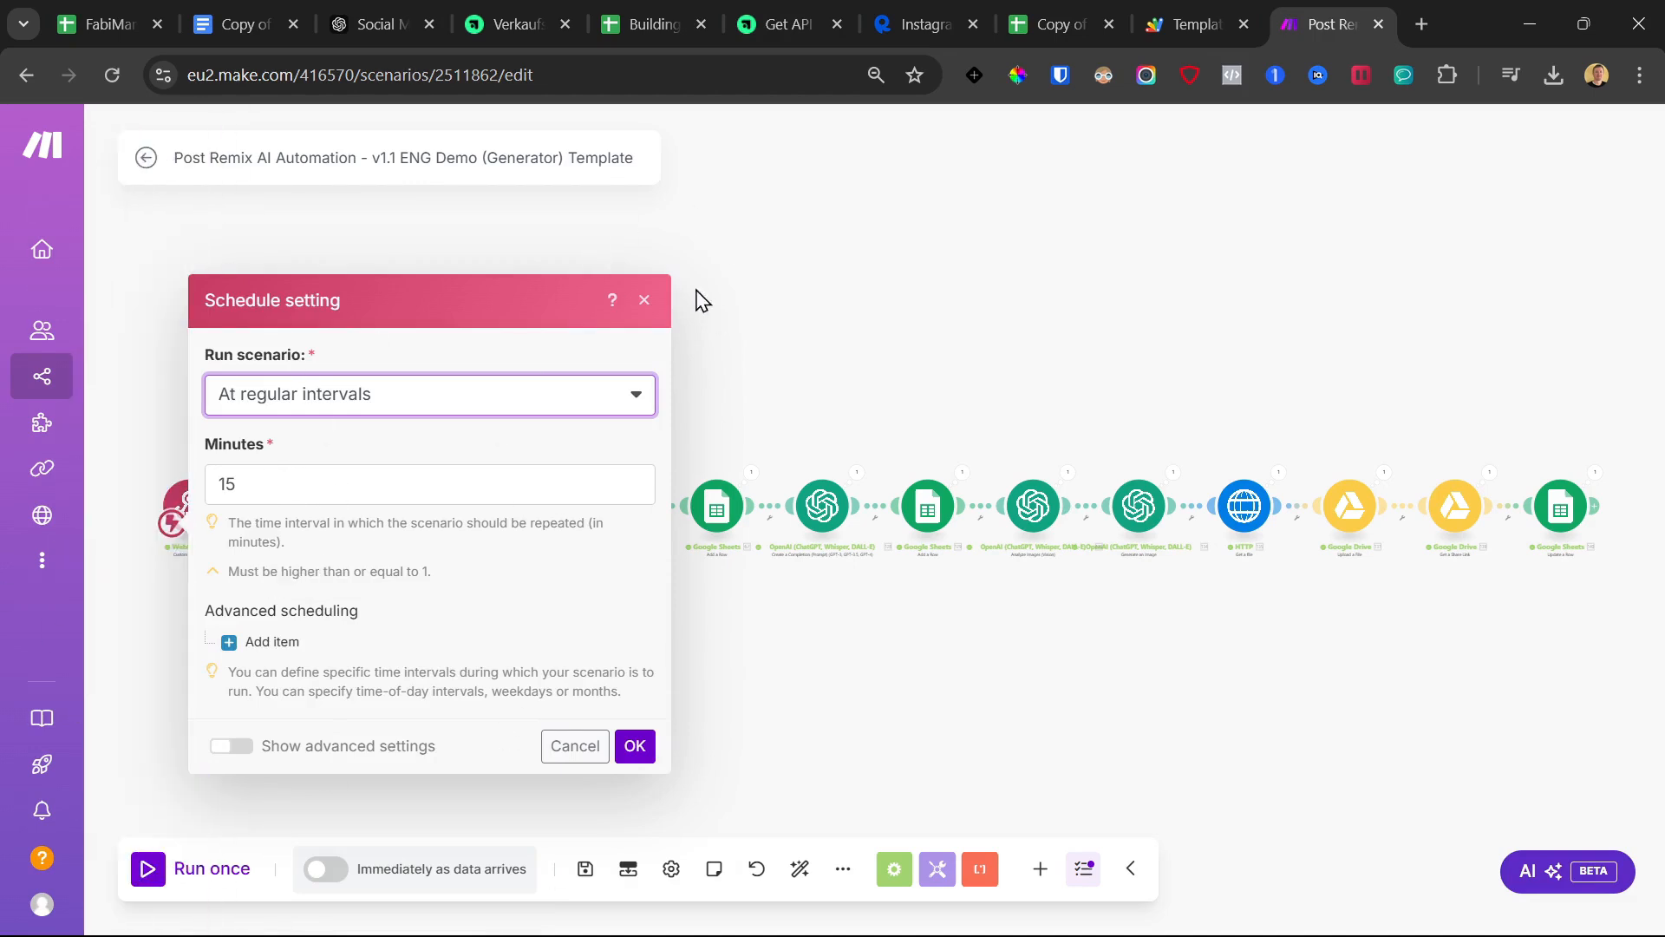
left_click(643, 301)
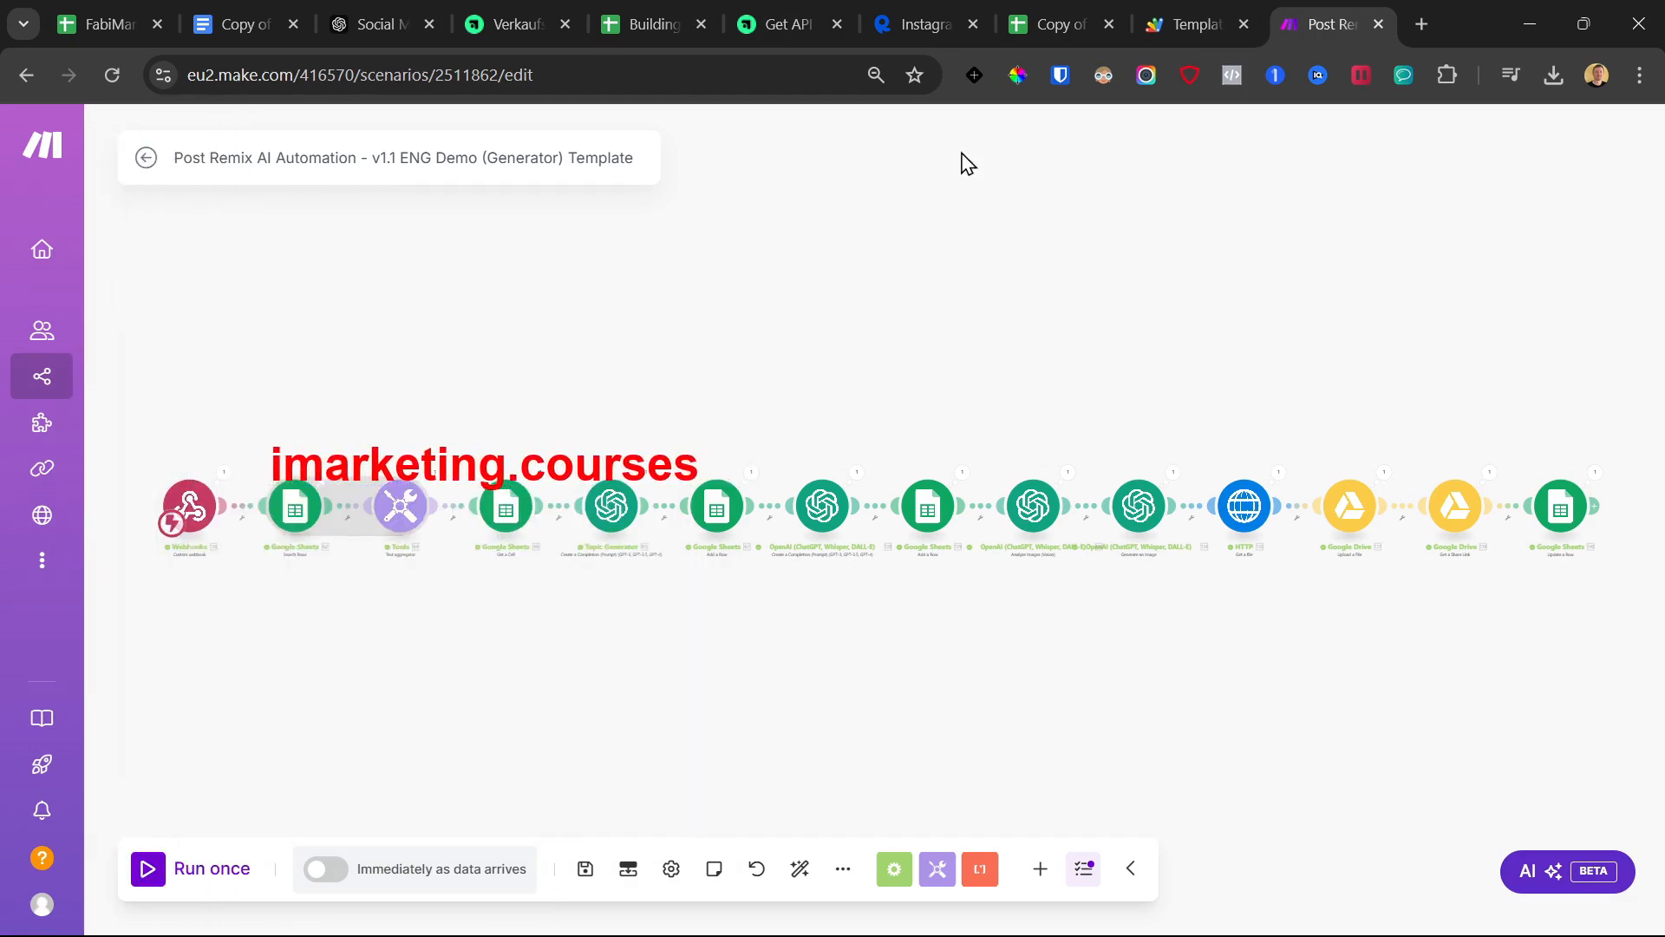
left_click(1065, 23)
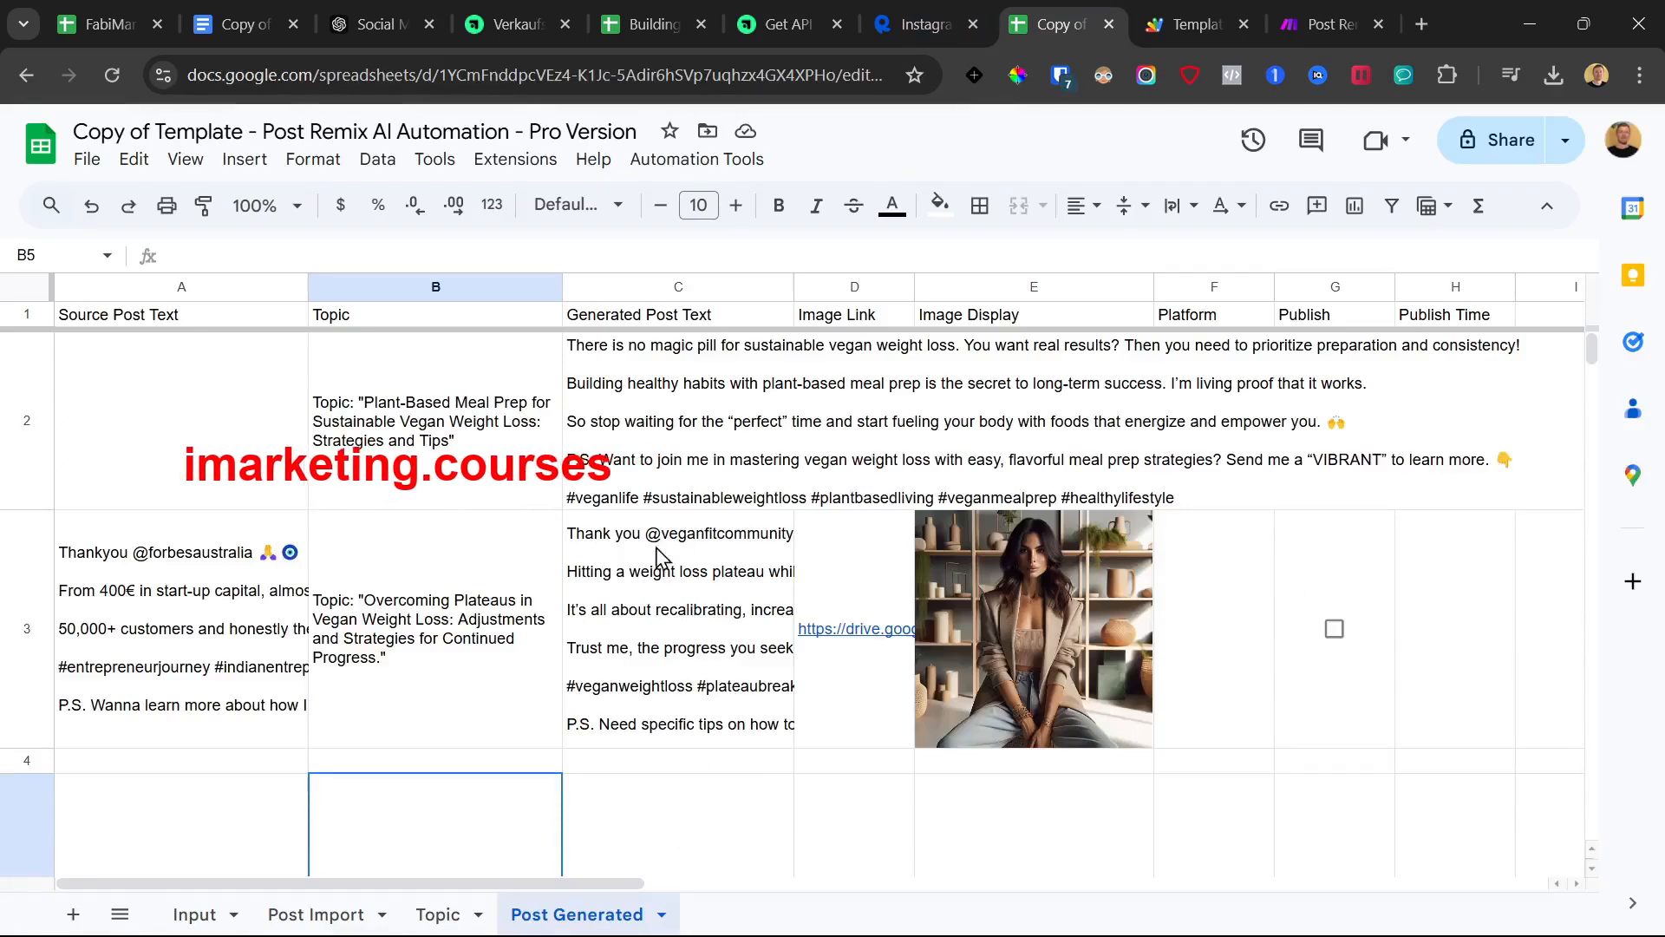
left_click(323, 915)
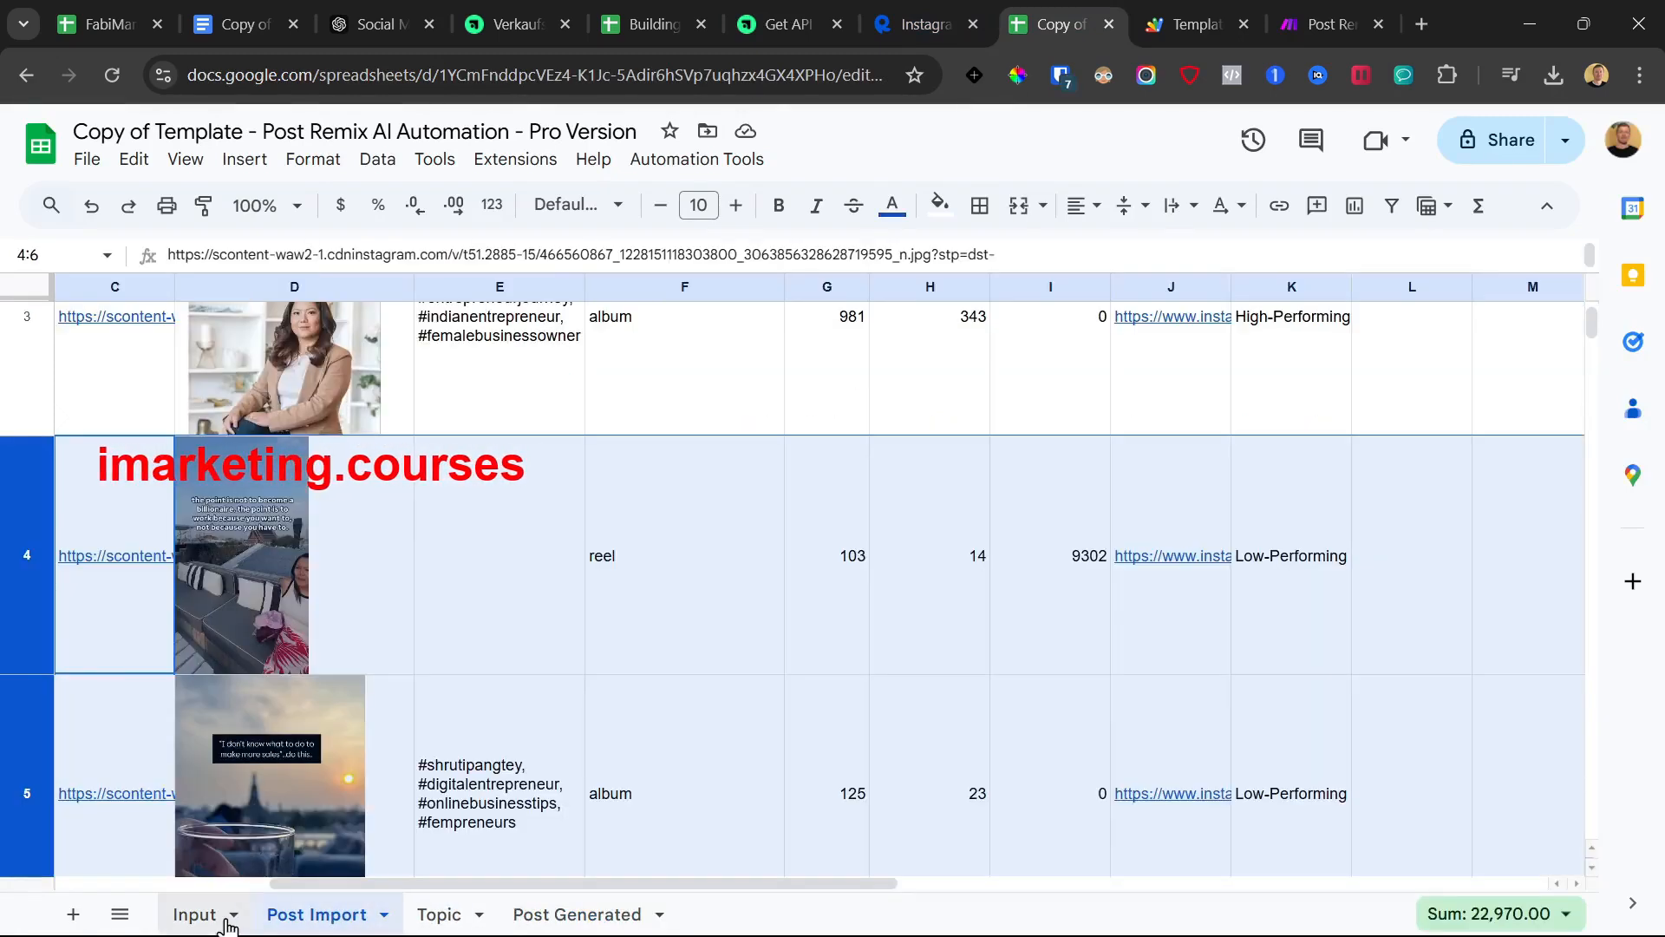
left_click(213, 915)
left_click(300, 364)
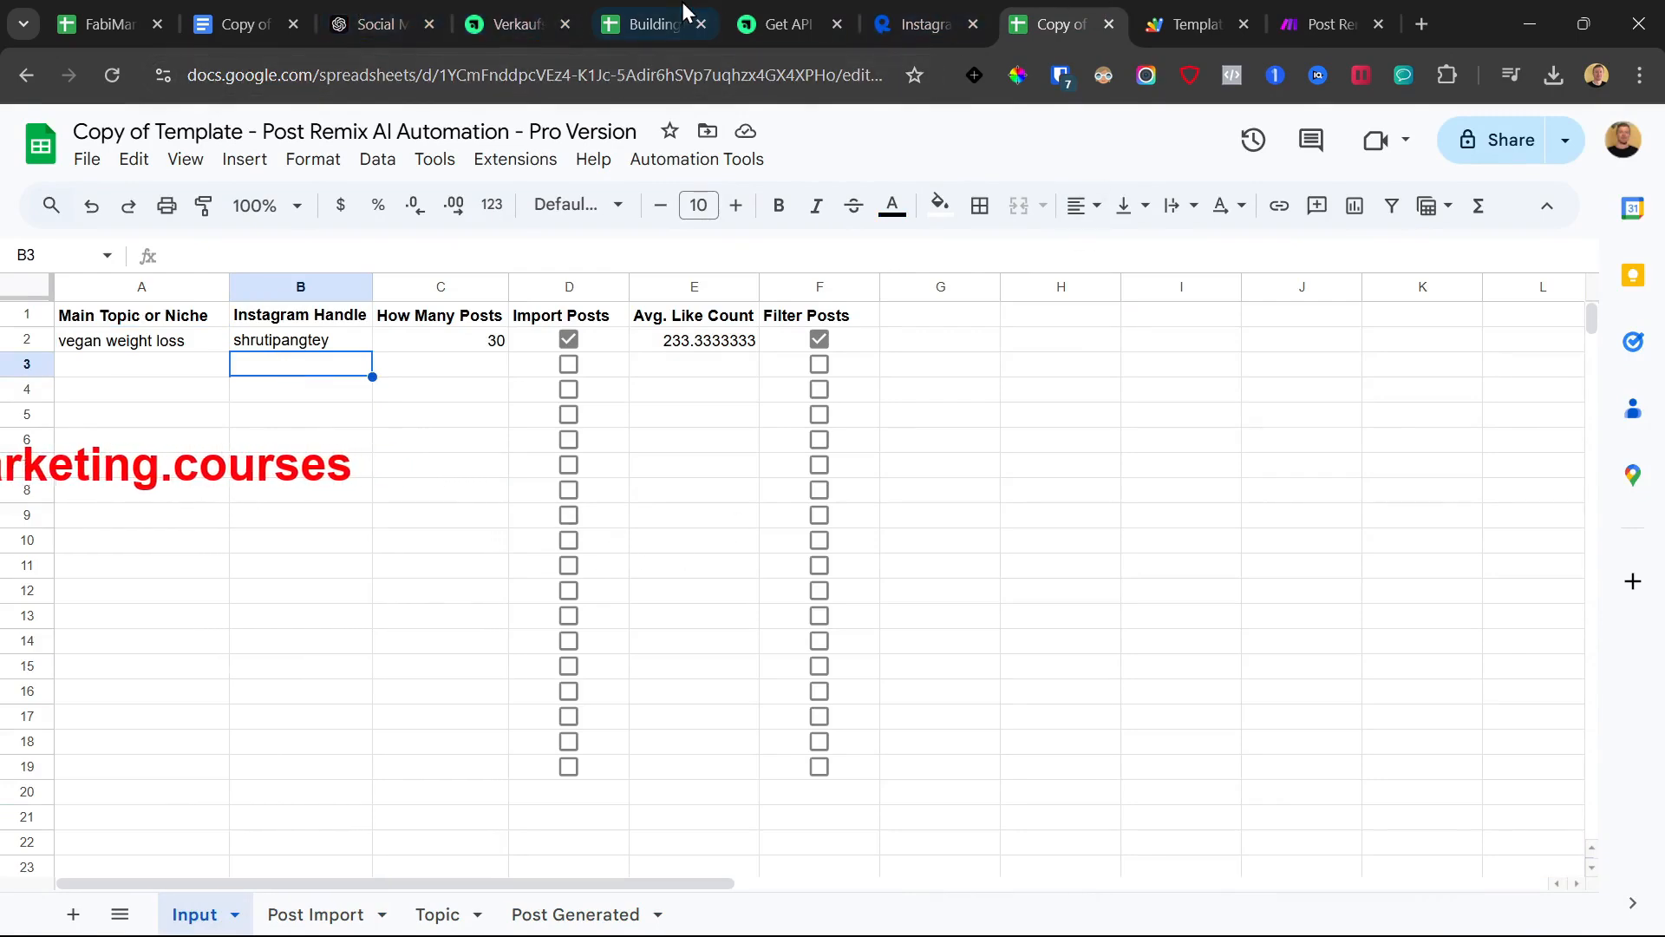
left_click_drag(303, 362, 271, 817)
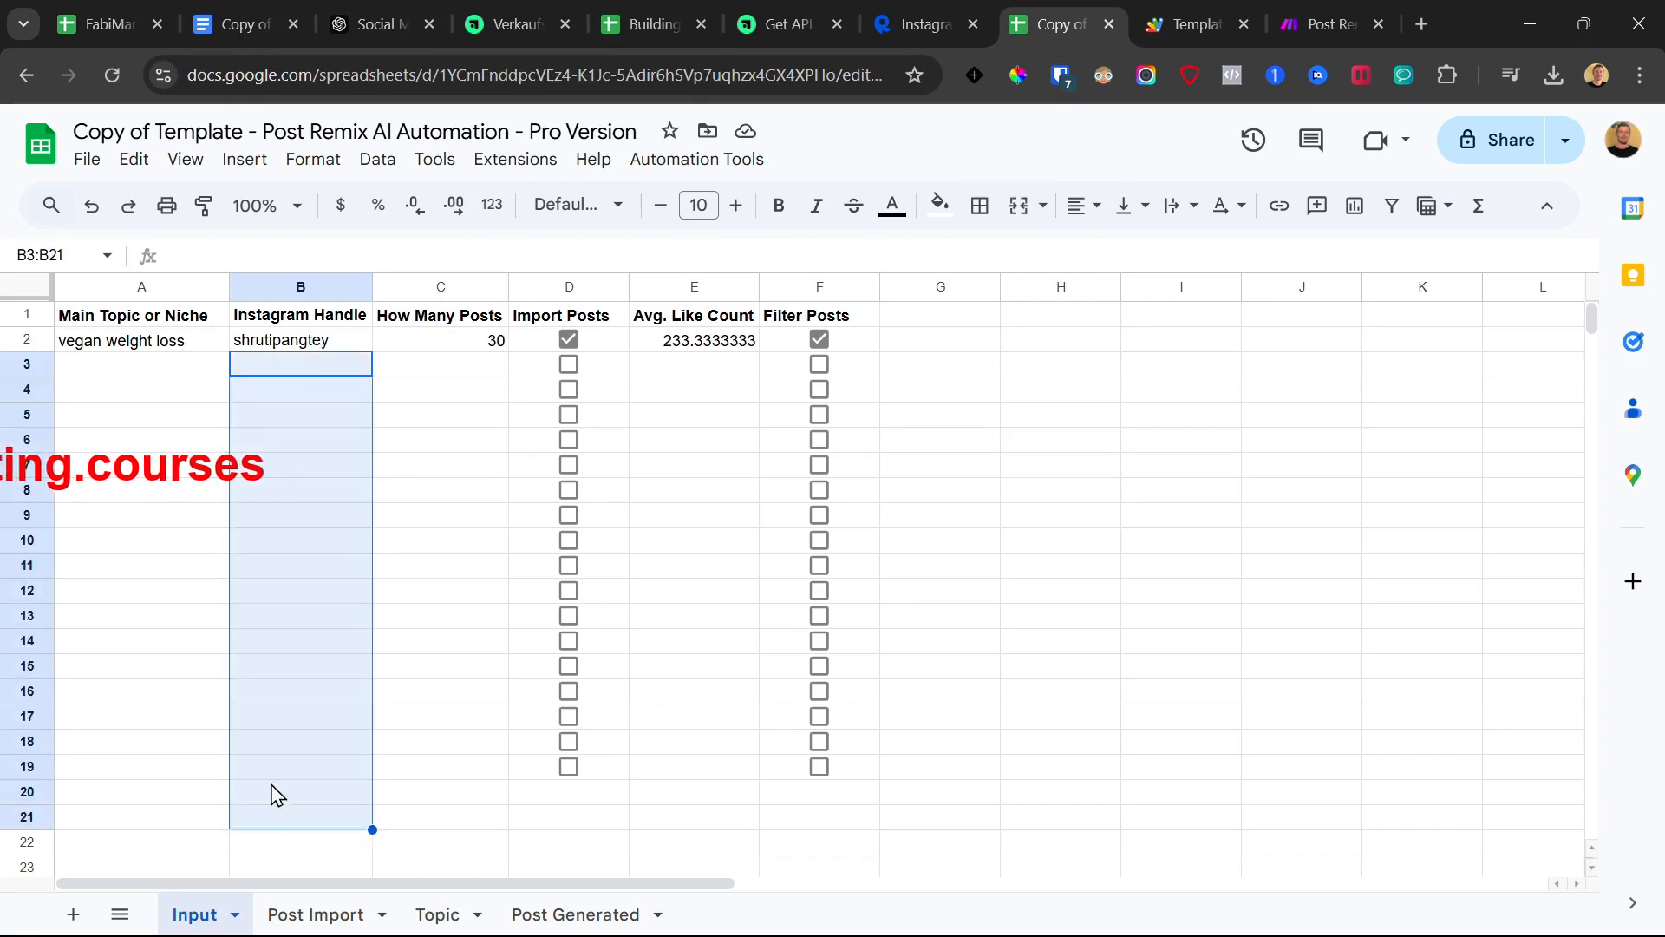
left_click(261, 372)
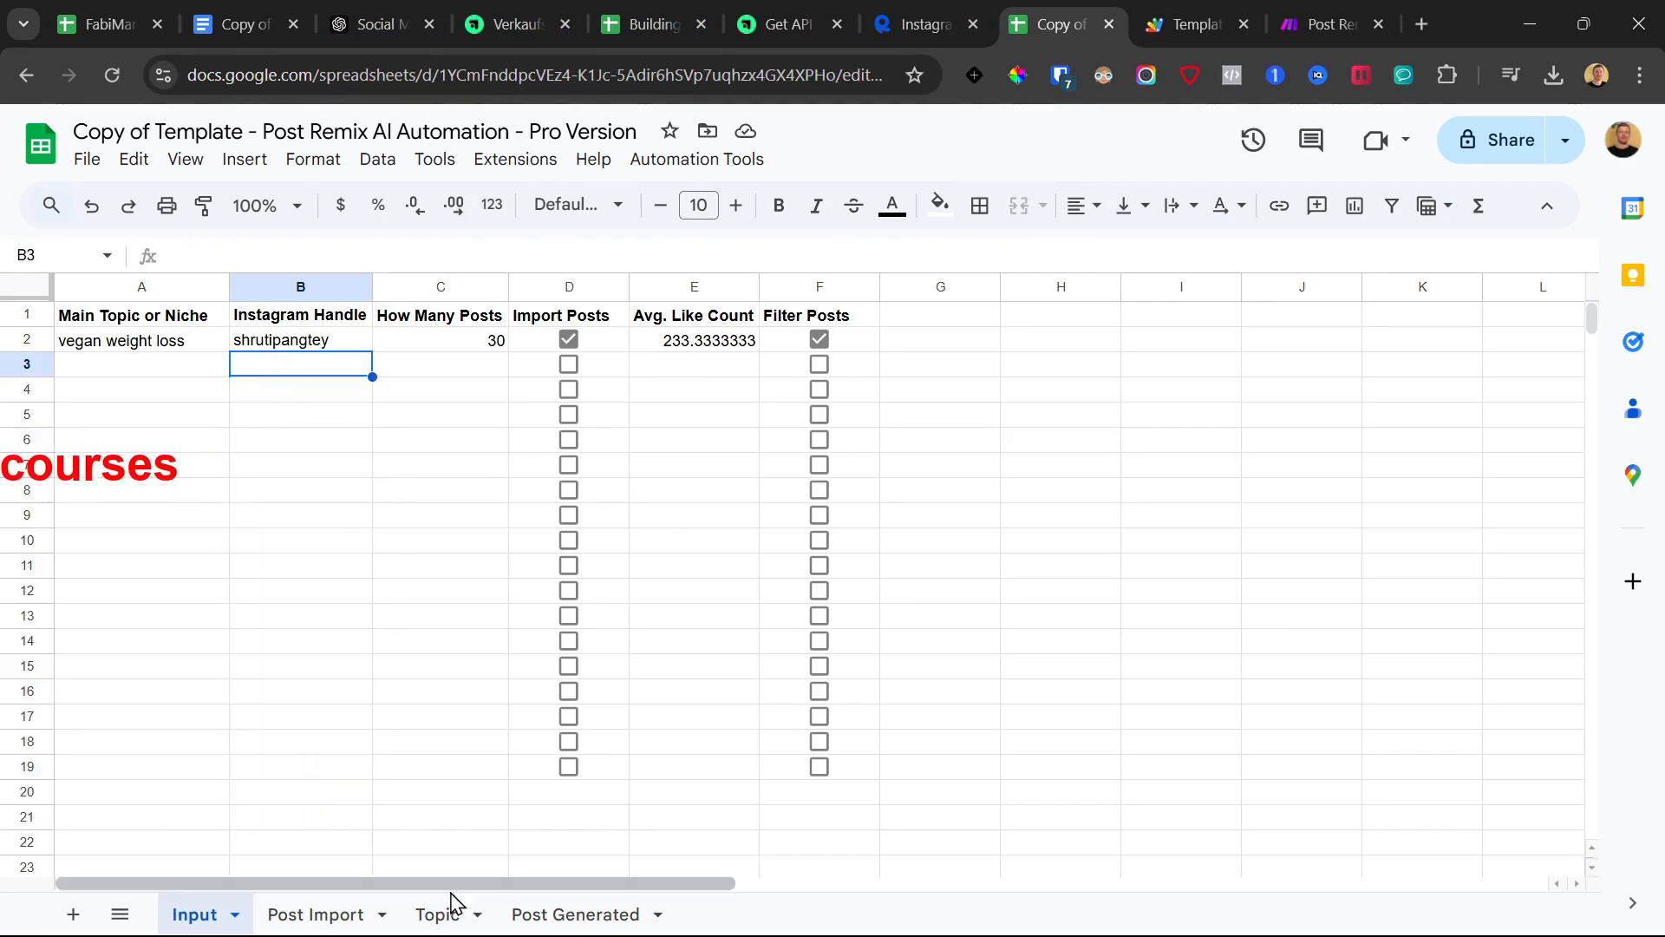
left_click(316, 914)
scroll(520, 577, "down", 5)
scroll(533, 629, "down", 15)
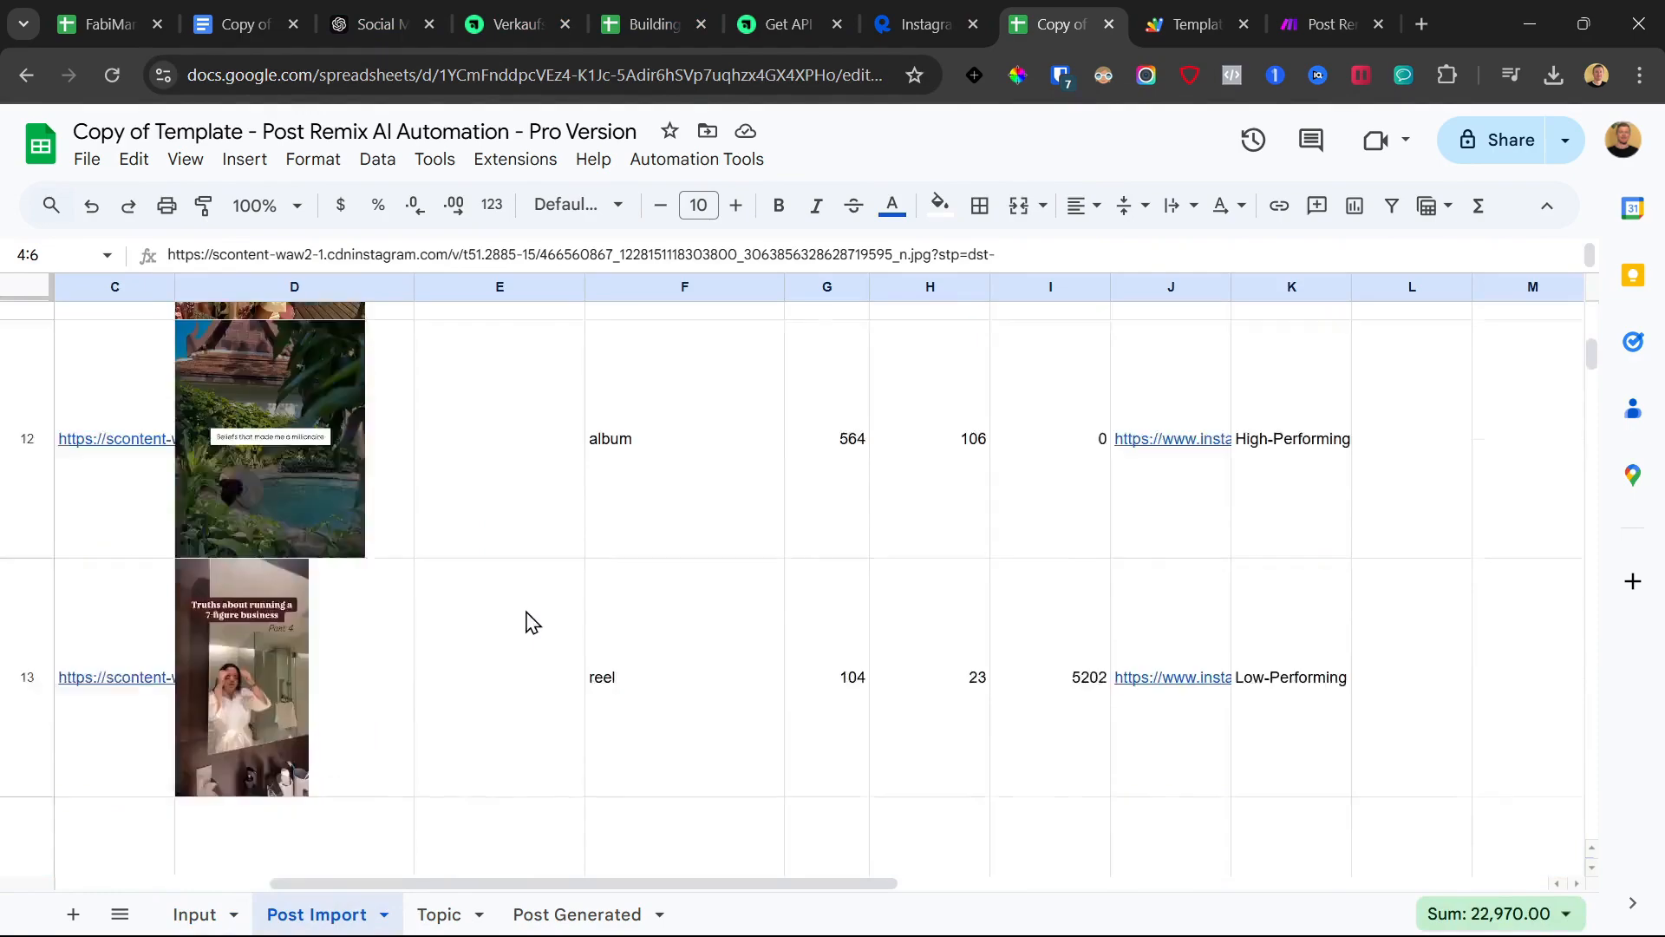
scroll(533, 646, "up", 3)
scroll(390, 712, "down", 3)
left_click(460, 914)
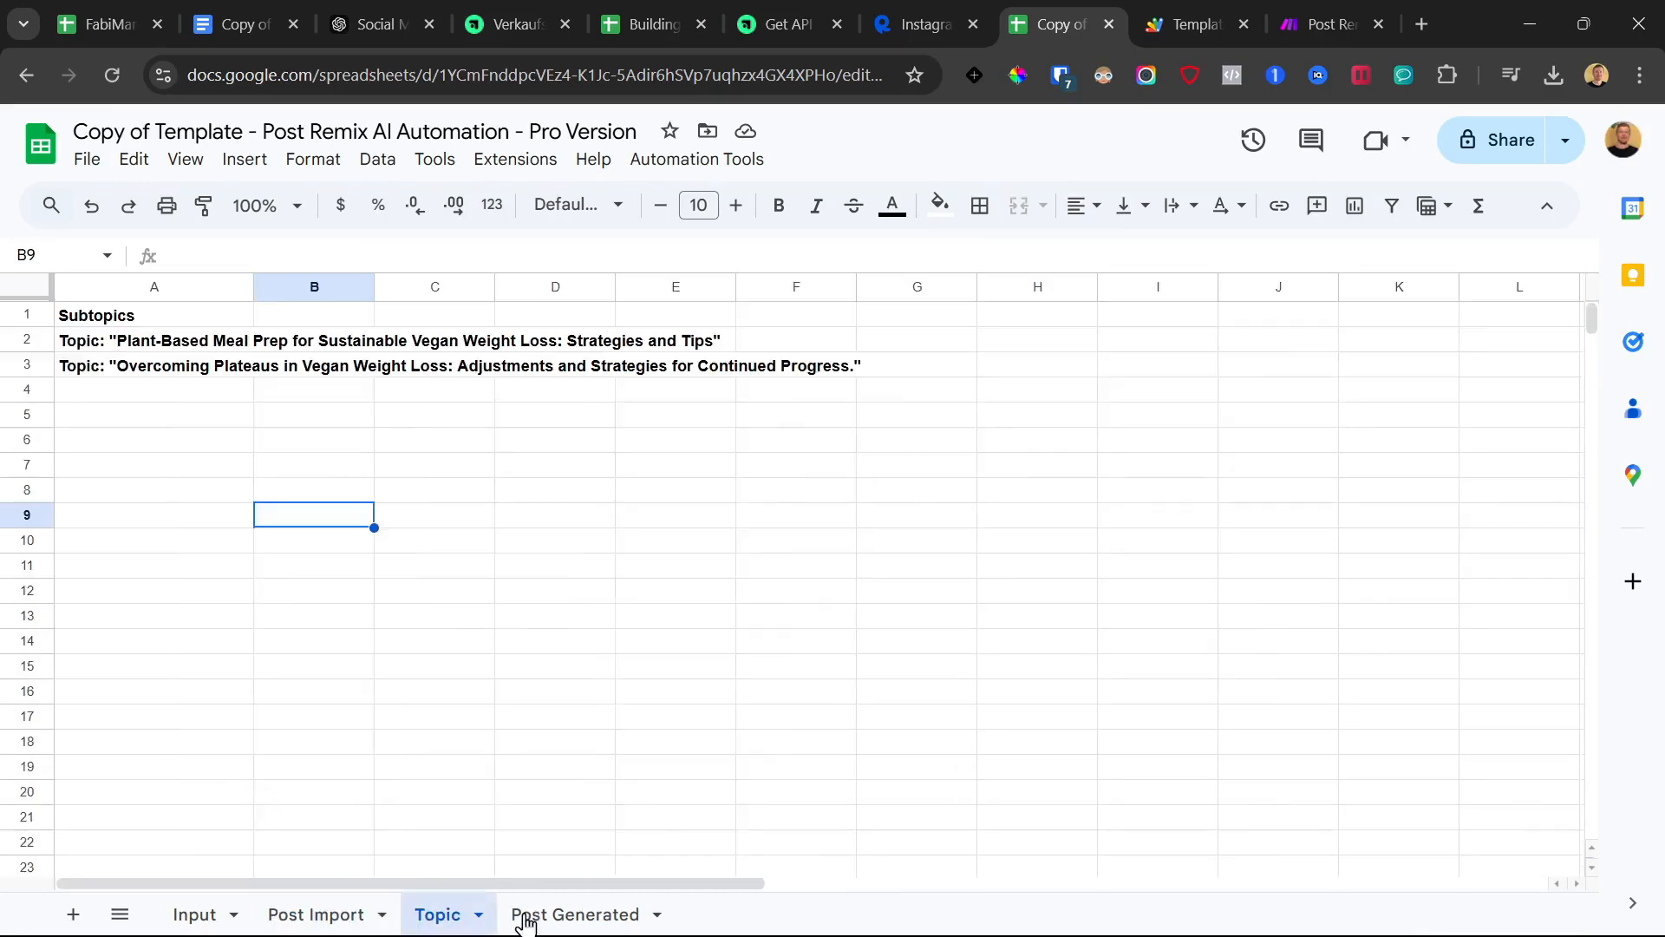
left_click(555, 914)
left_click(1322, 24)
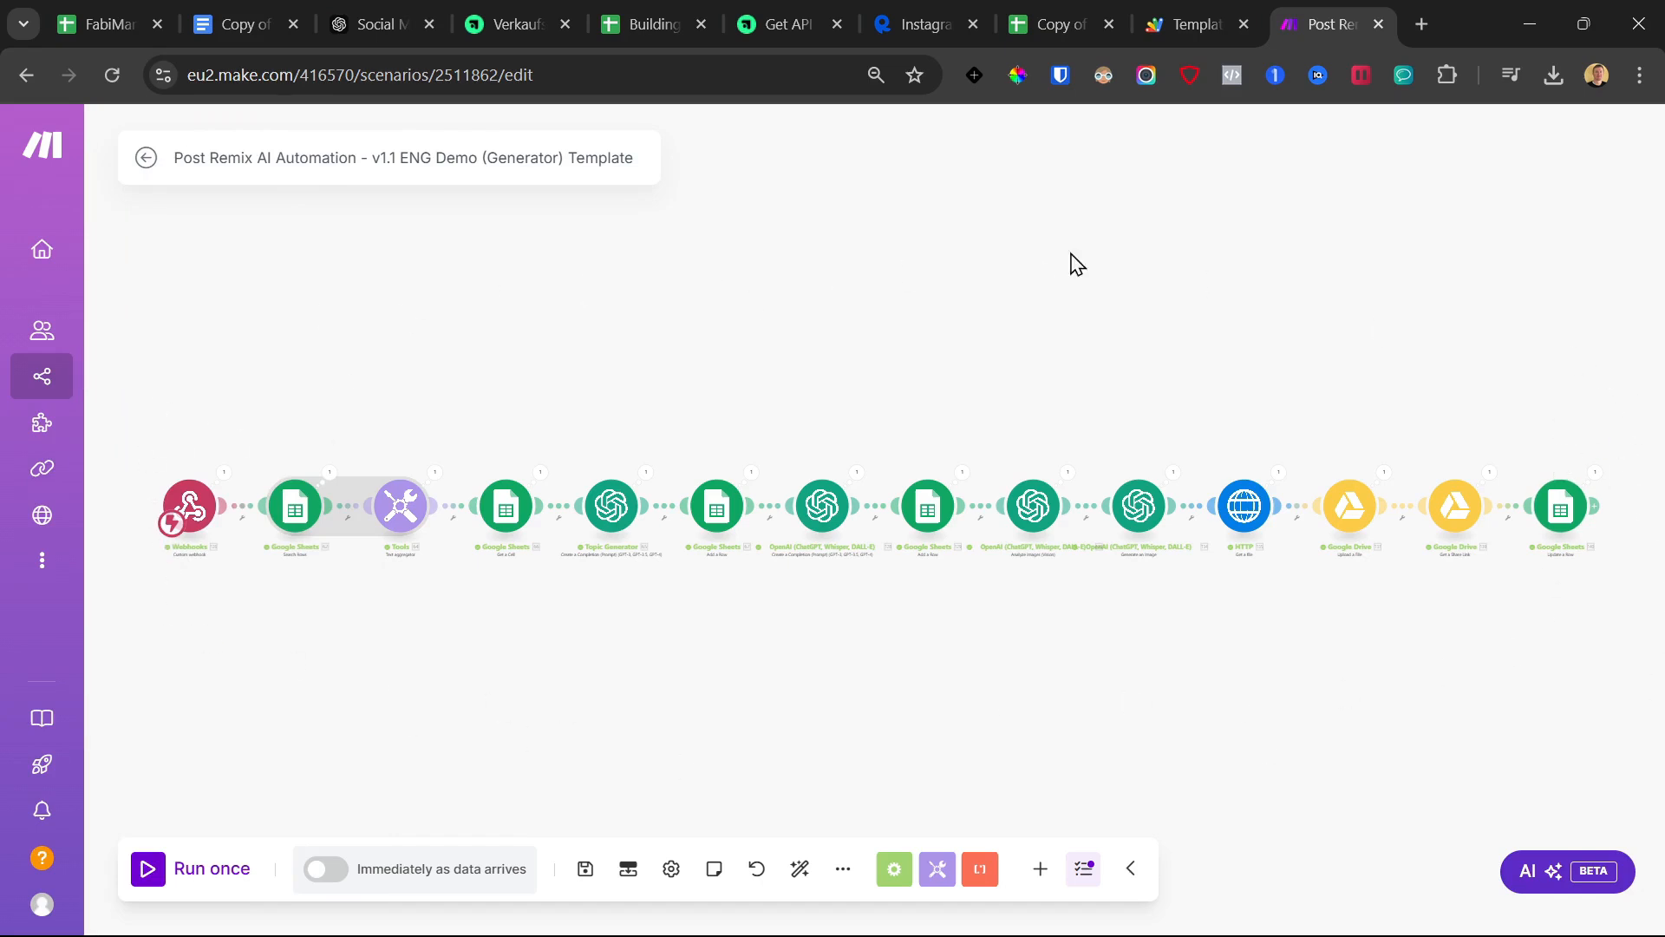
left_click(1066, 3)
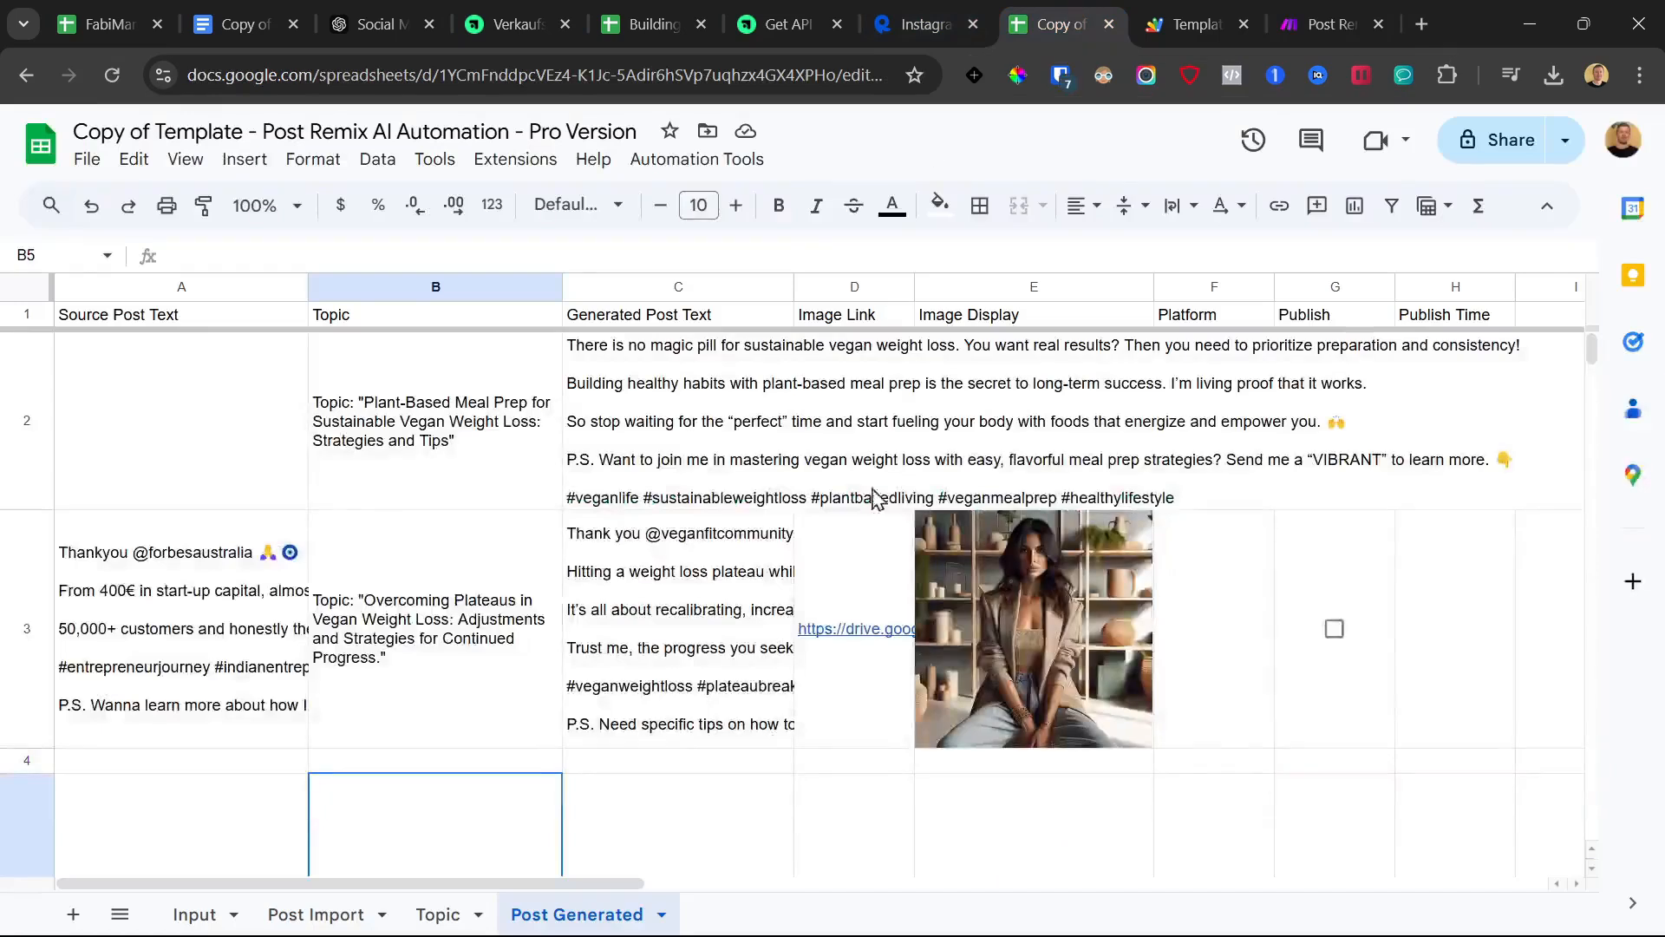